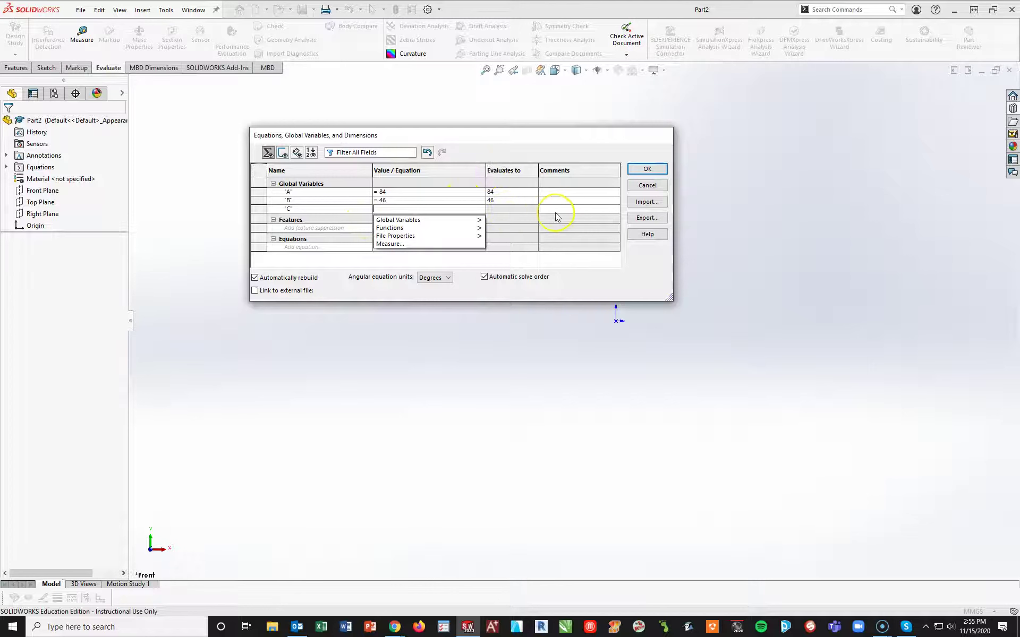
Step: Set global variable C to 118 and add a global variable D with the value 27
text(118)
key(Return)
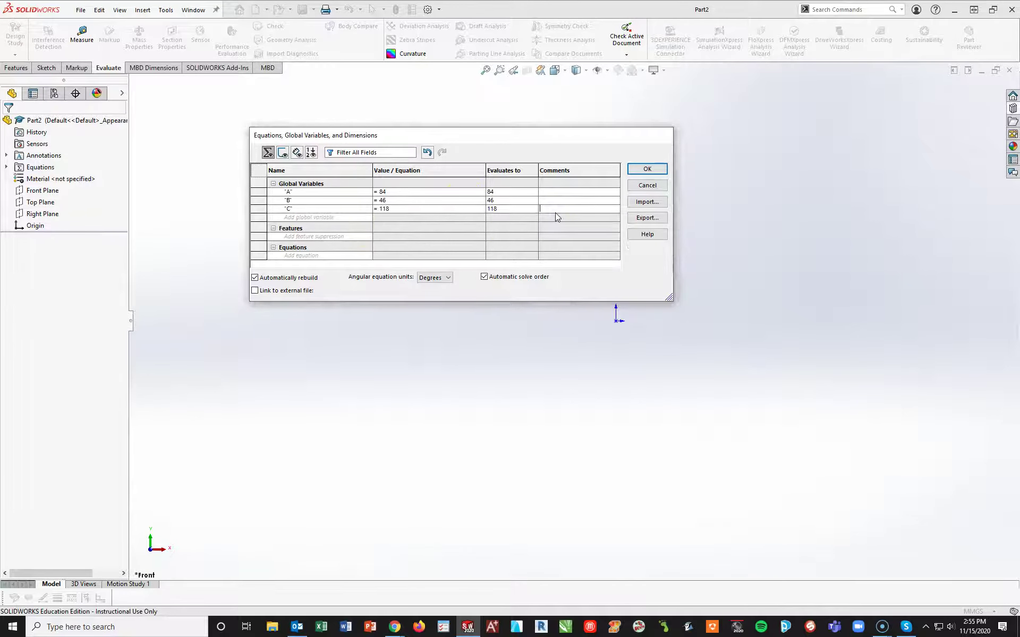
click(332, 218)
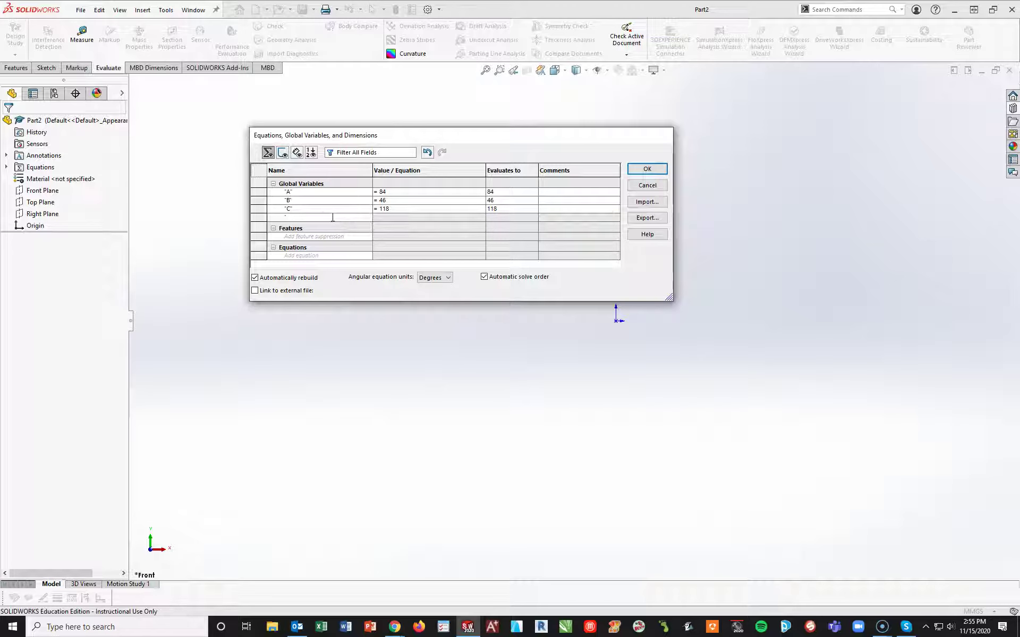
text(D")
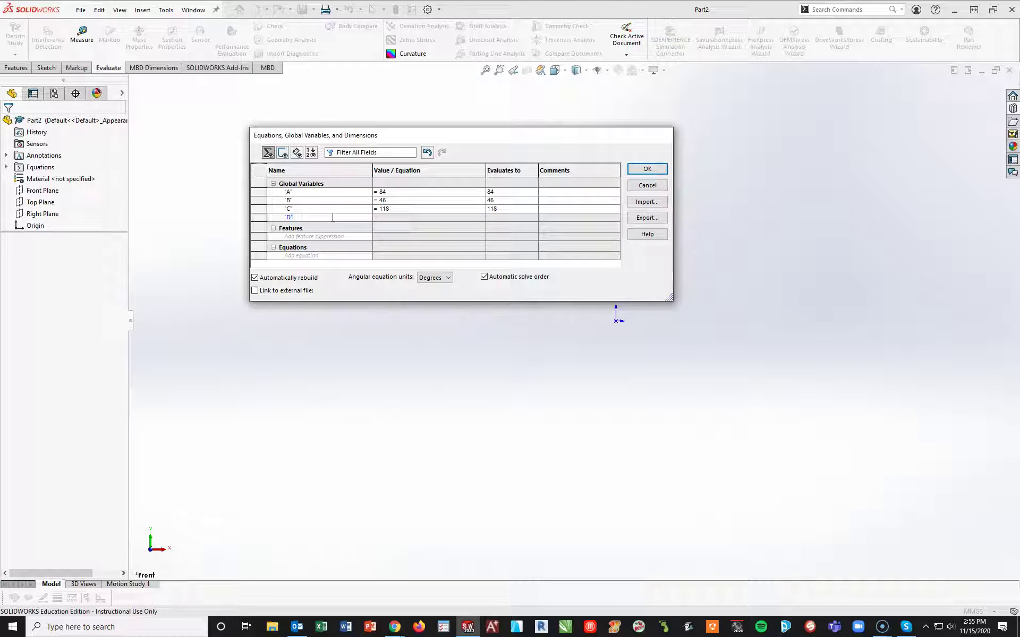
key(Tab)
text(=27)
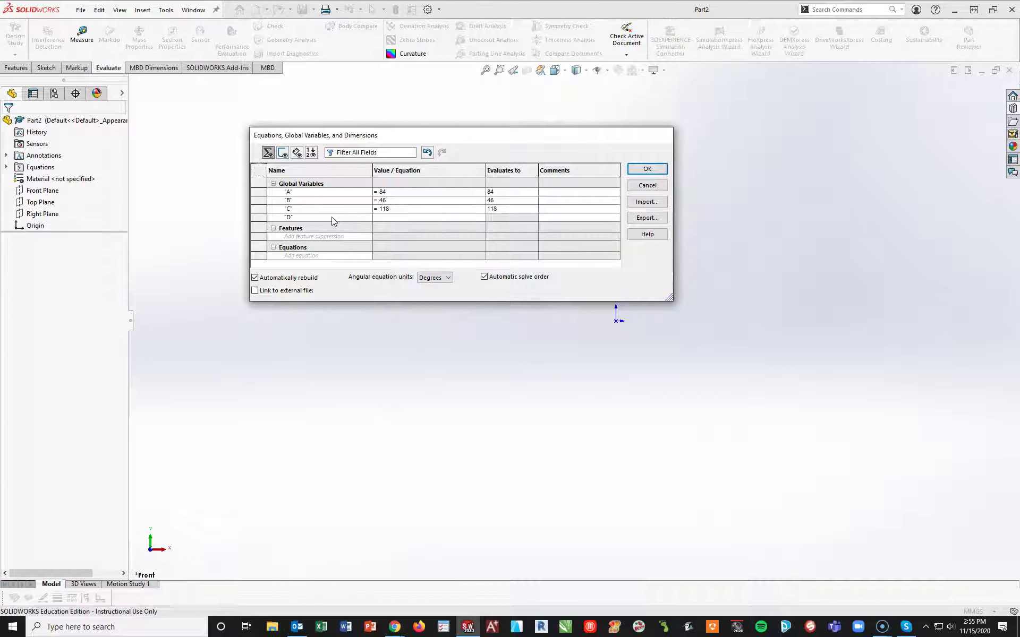
key(Tab)
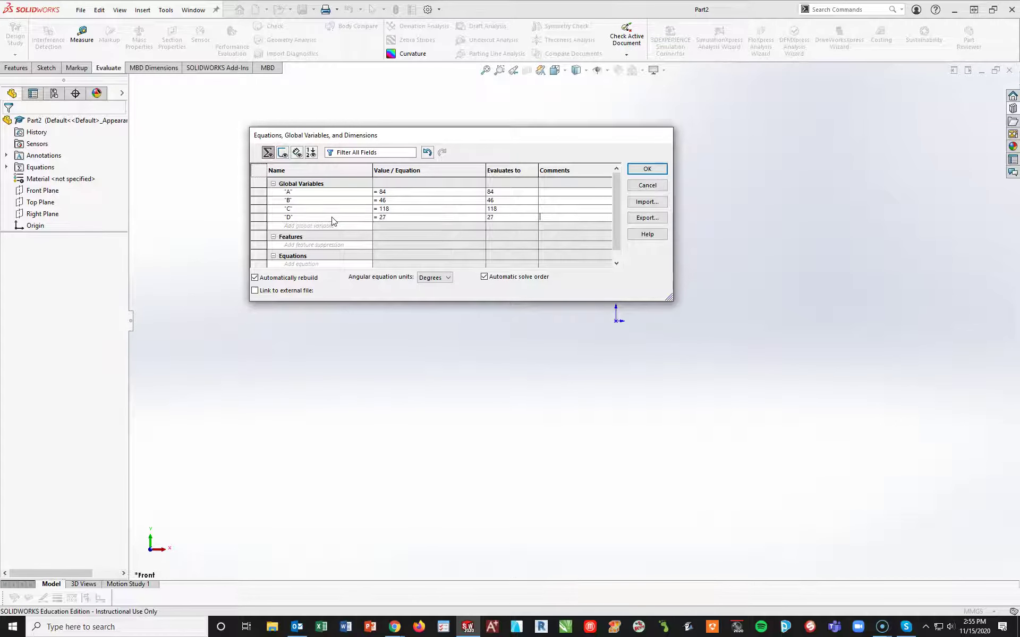
Step: Add a global variable Y defined by the equation "C" / 2 + 20 and accept the equations
click(330, 225)
key(Tab)
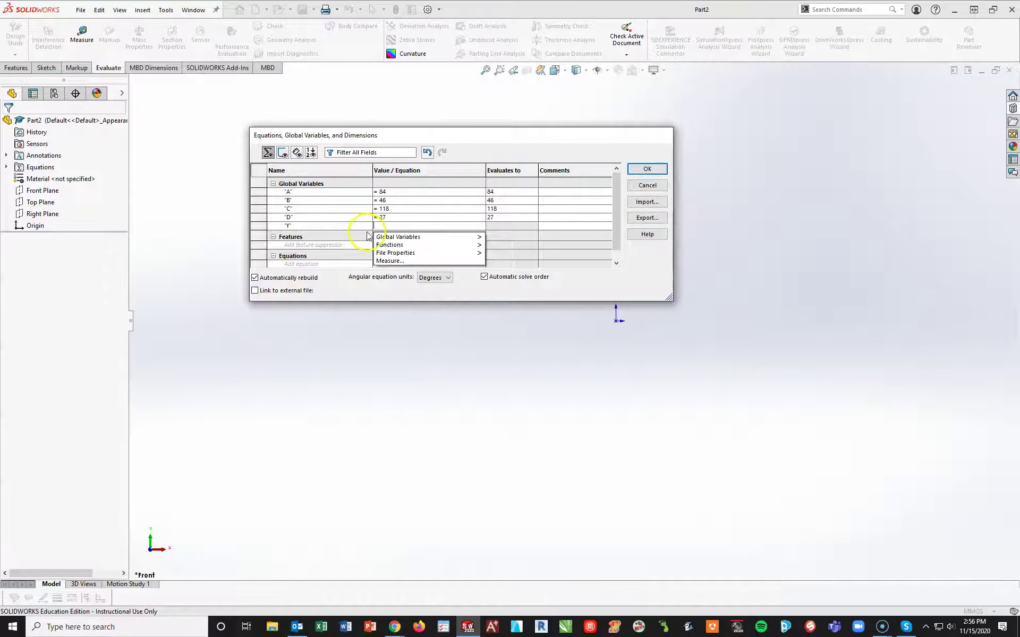
mouse_move(401, 238)
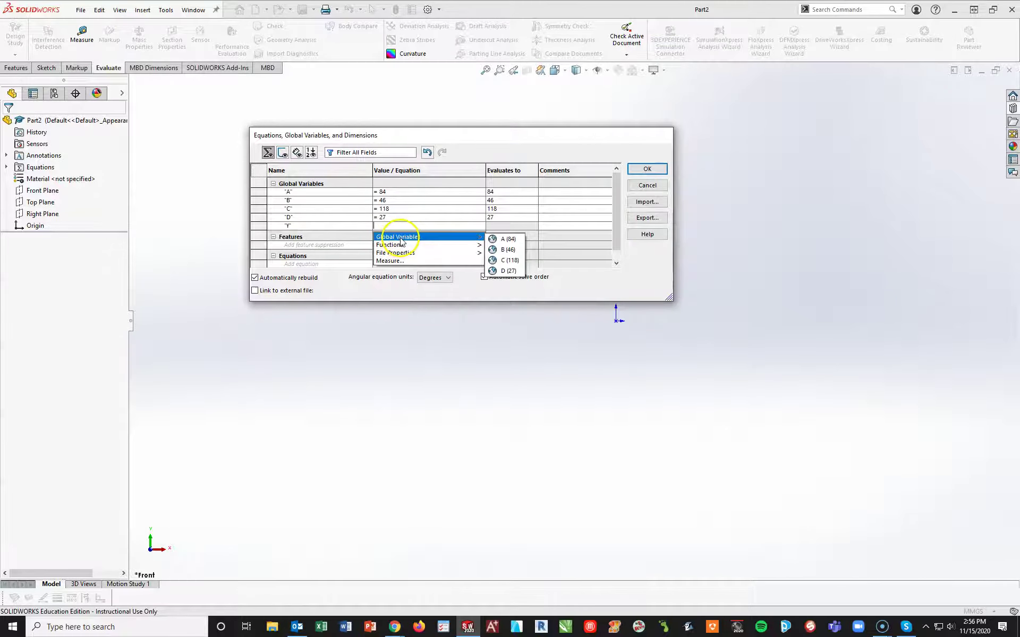
click(509, 260)
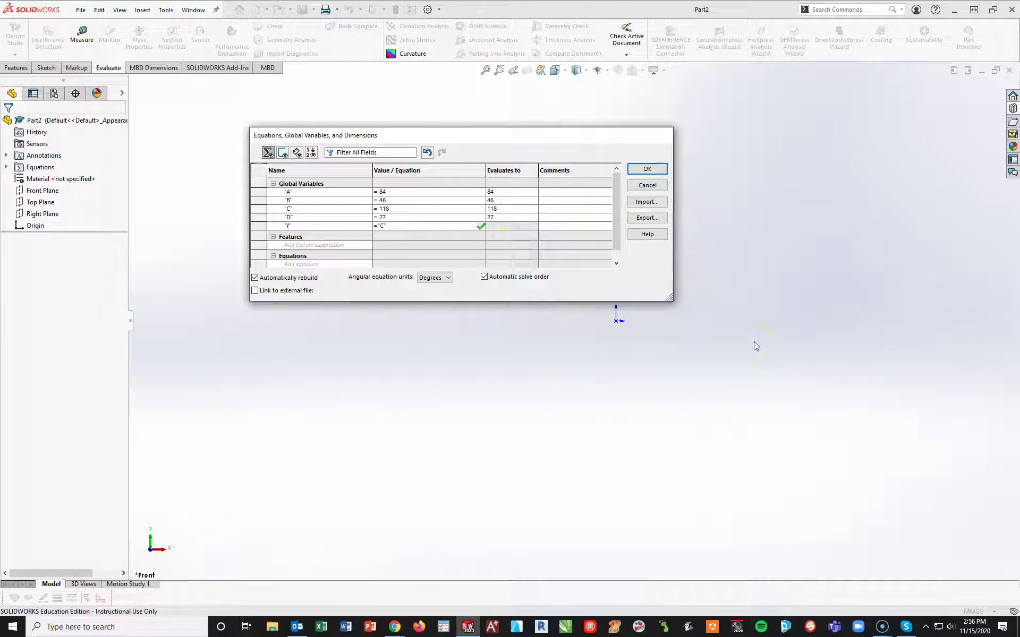
text(/)
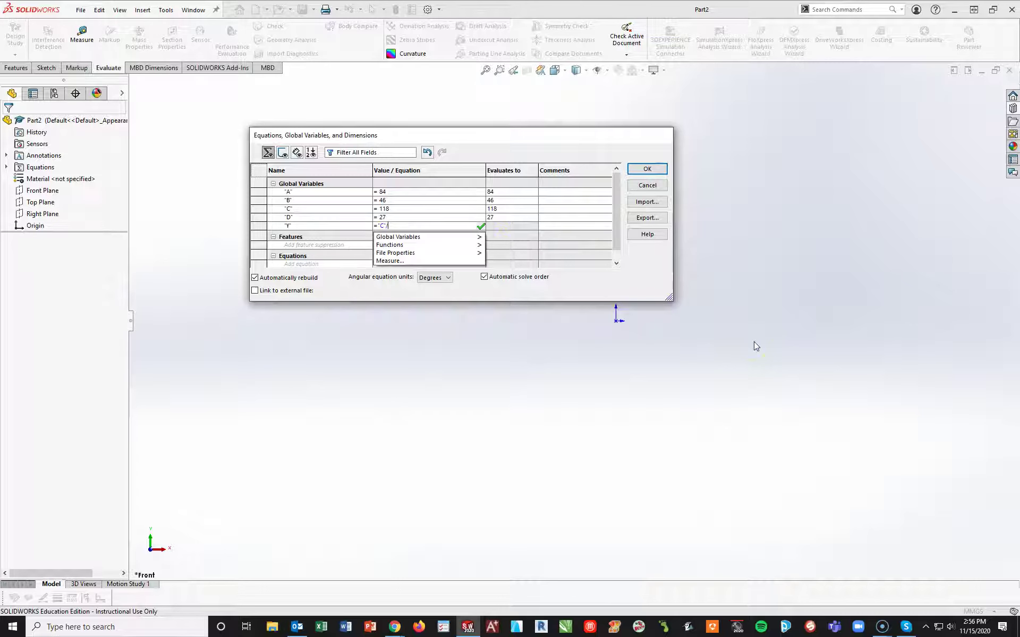
key(BackSpace)
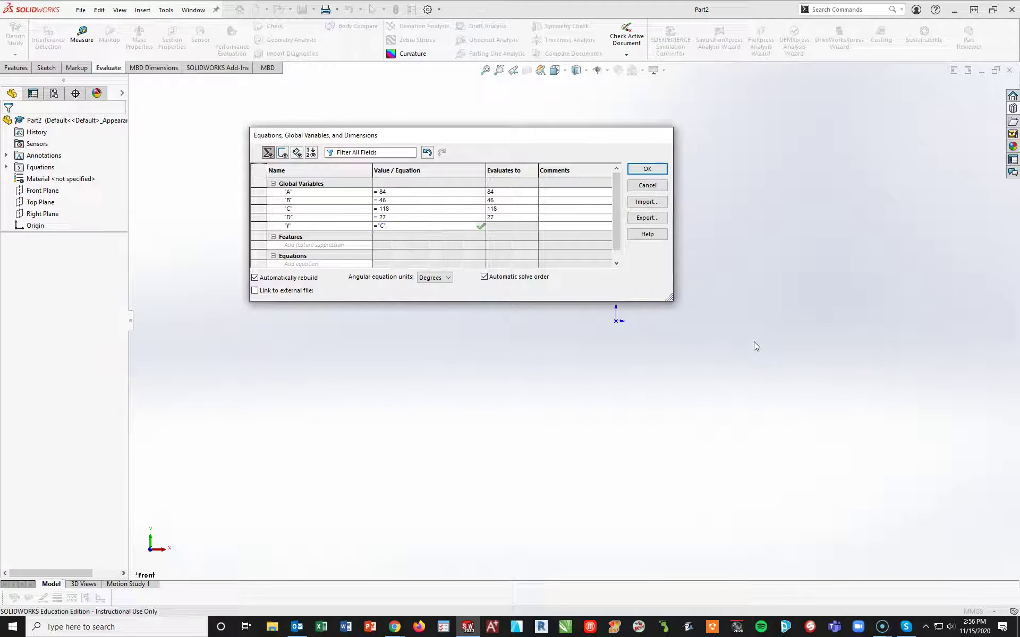
text(/2+20)
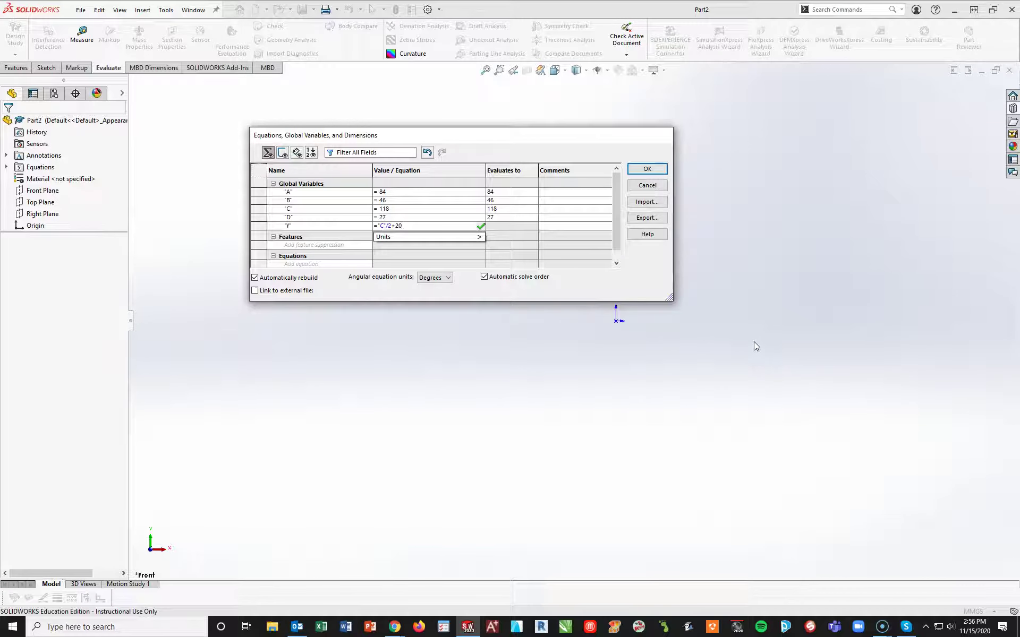
key(Return)
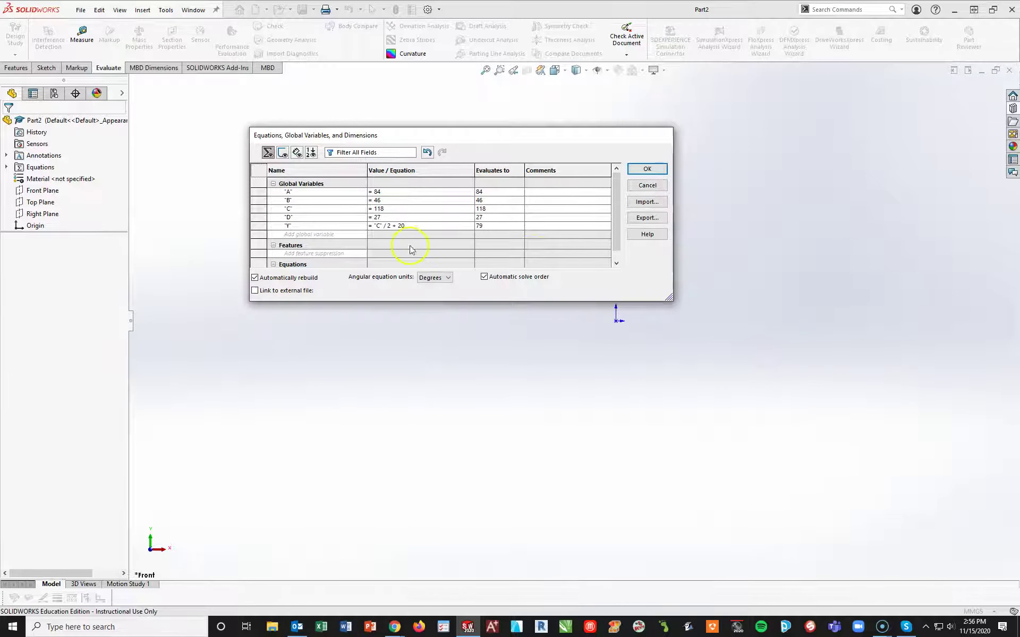
click(647, 169)
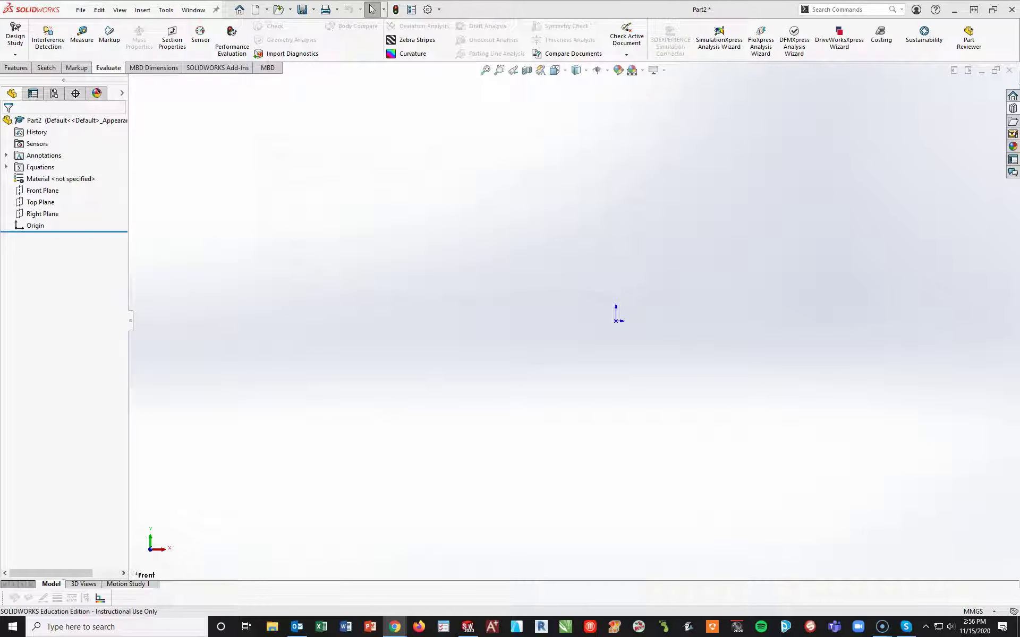
Step: Switch to the sample exam PDF in Chrome and examine the initial part's drawing views, sections and dimensions
click(394, 627)
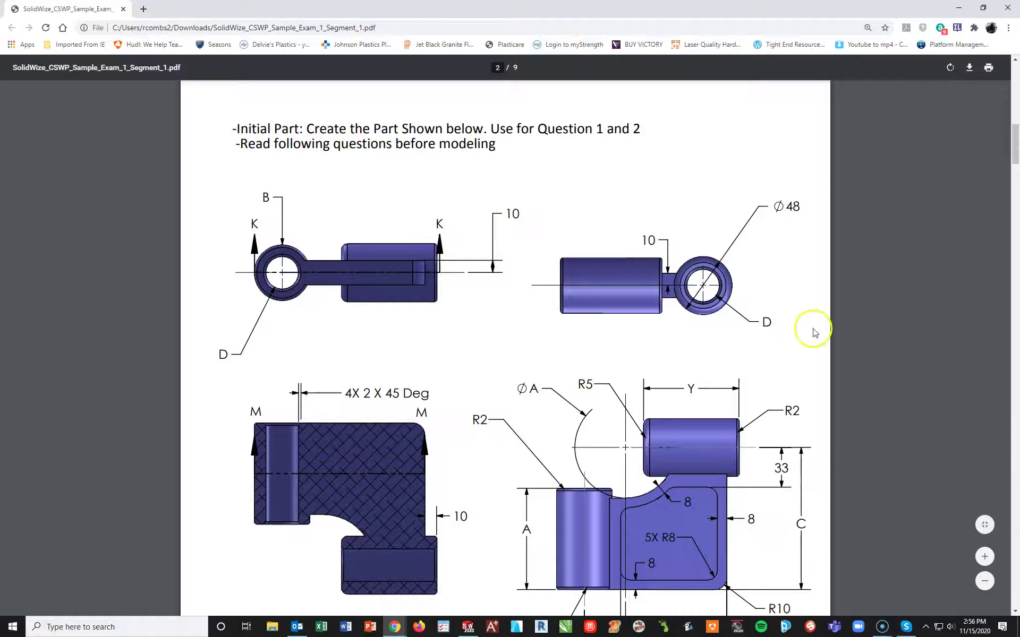
scroll(472, 490, down, 1)
scroll(472, 490, down, 4)
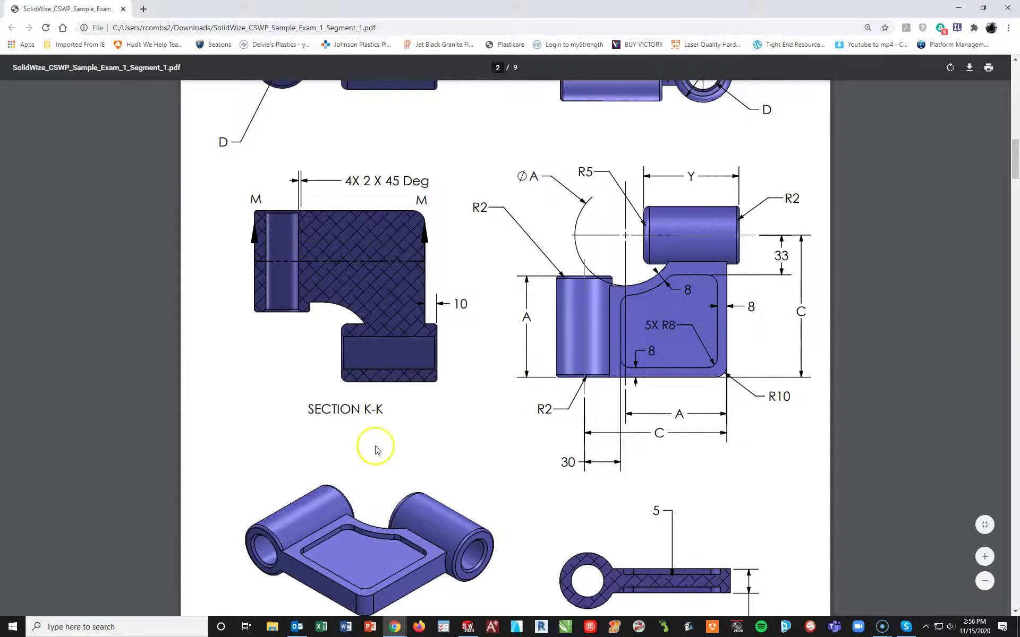
scroll(505, 483, down, 2)
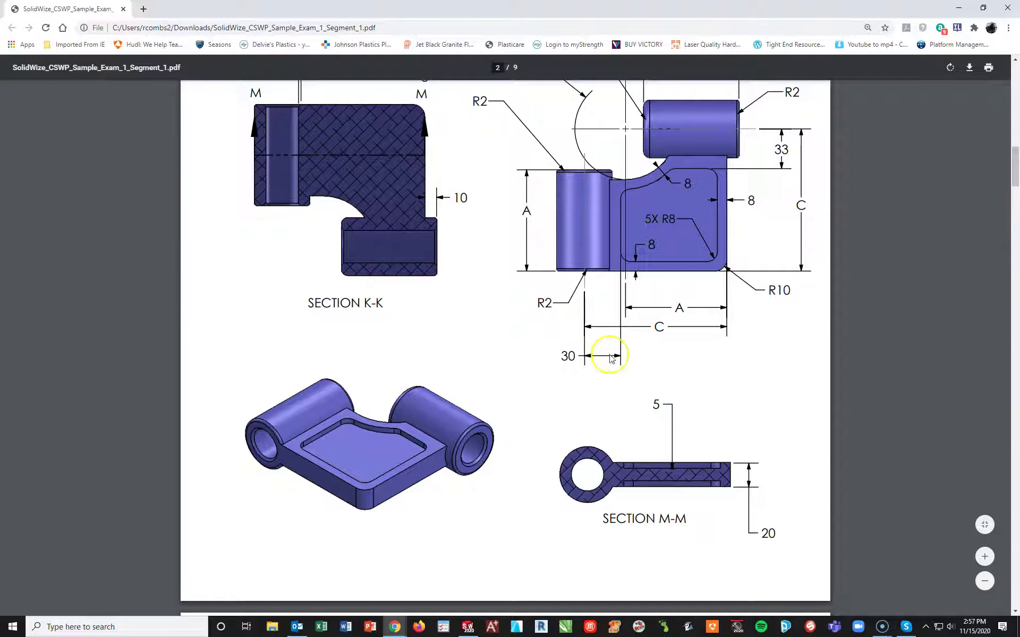
scroll(600, 325, up, 4)
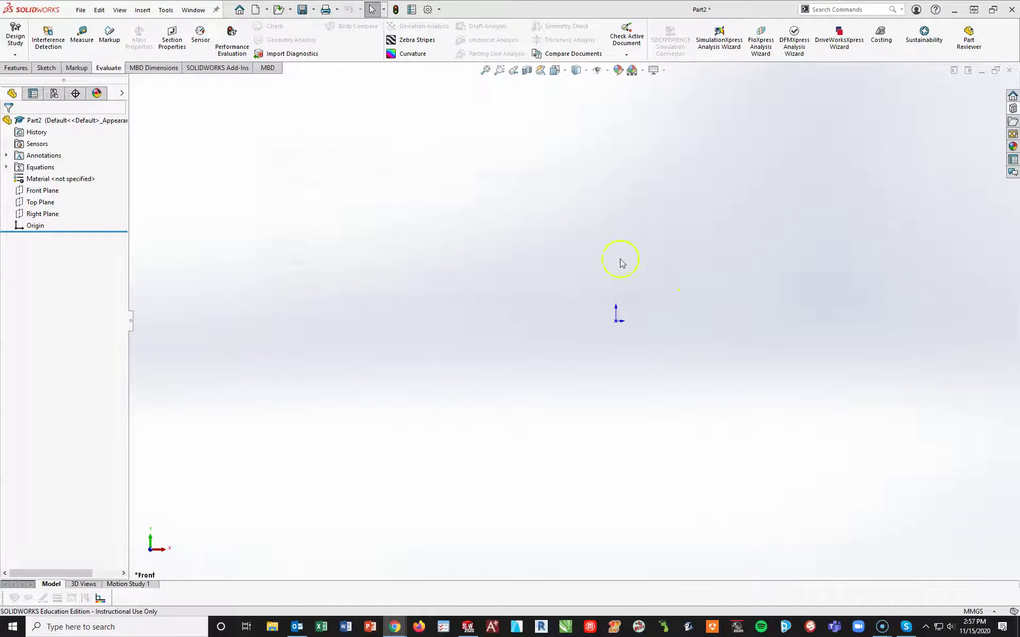
Step: In SOLIDWORKS, sketch on the Top Plane a connected horizontal base line from the origin, vertical right edge and top edge about 33 mm long
click(38, 206)
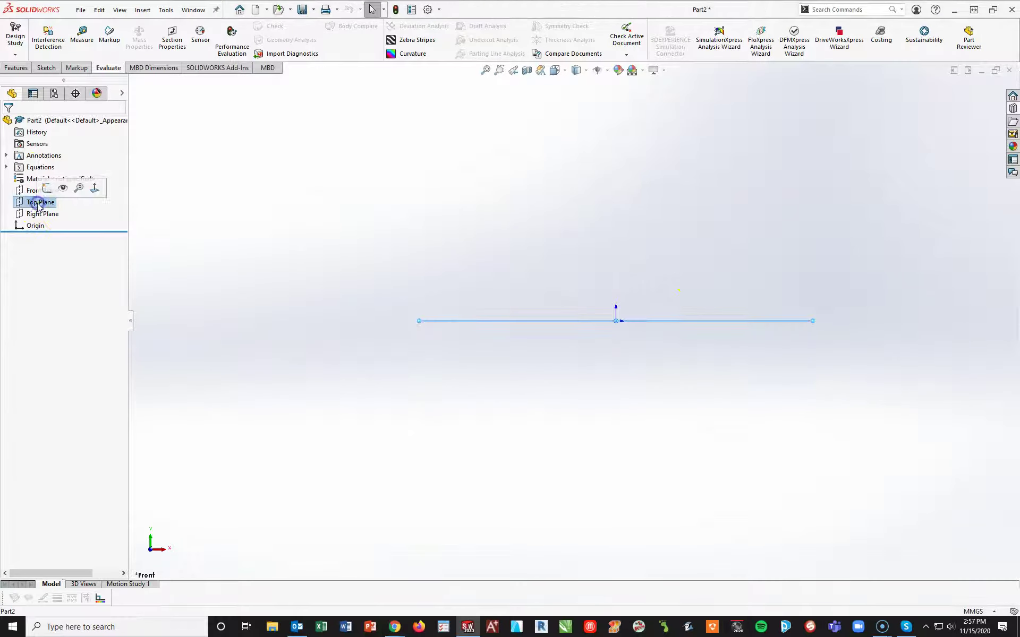
click(47, 188)
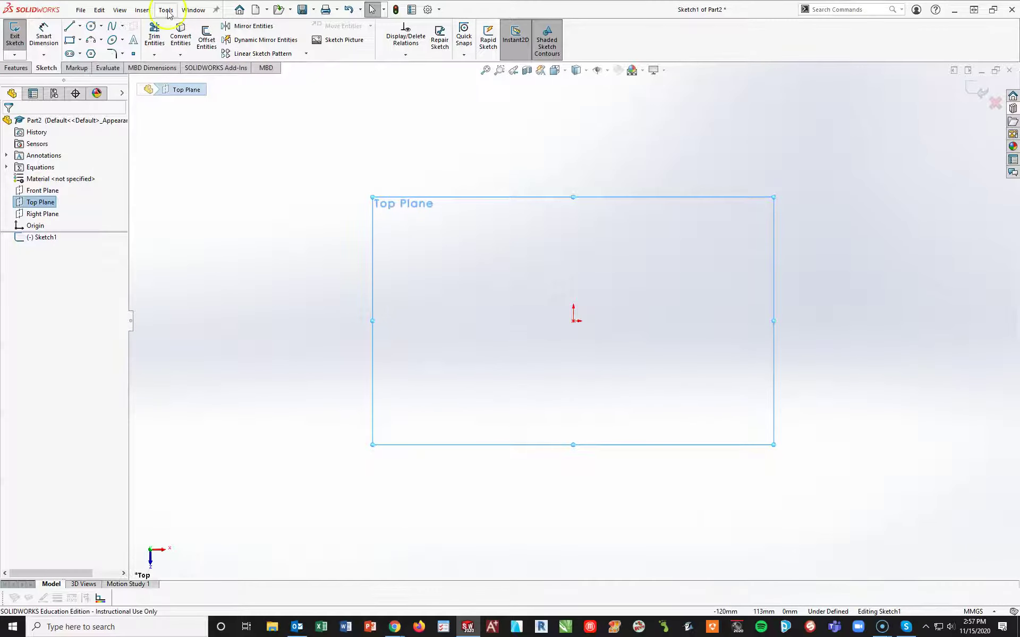
click(69, 26)
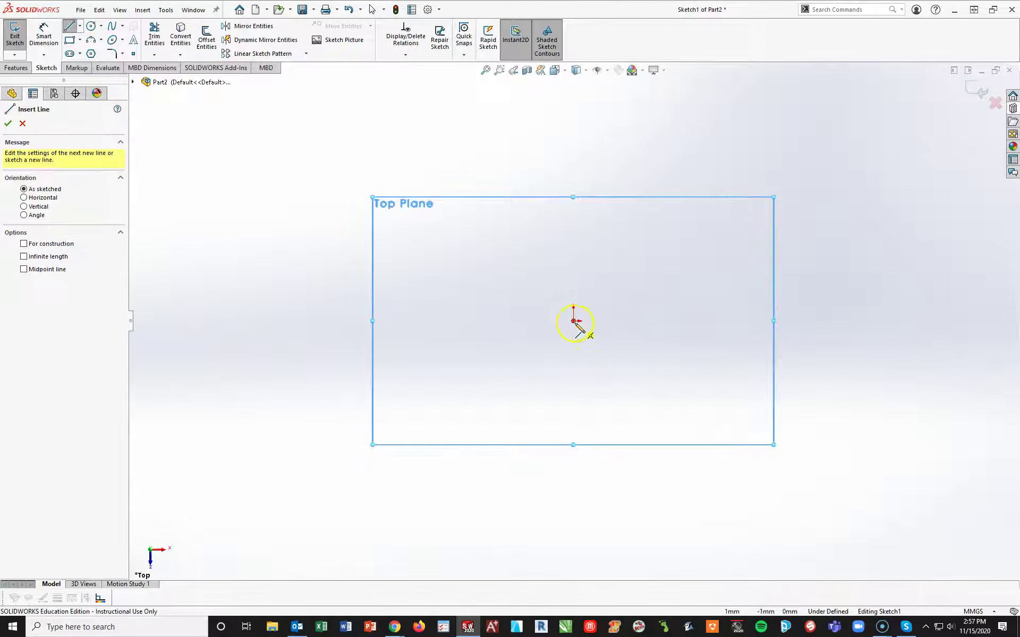
click(574, 321)
click(787, 320)
click(788, 117)
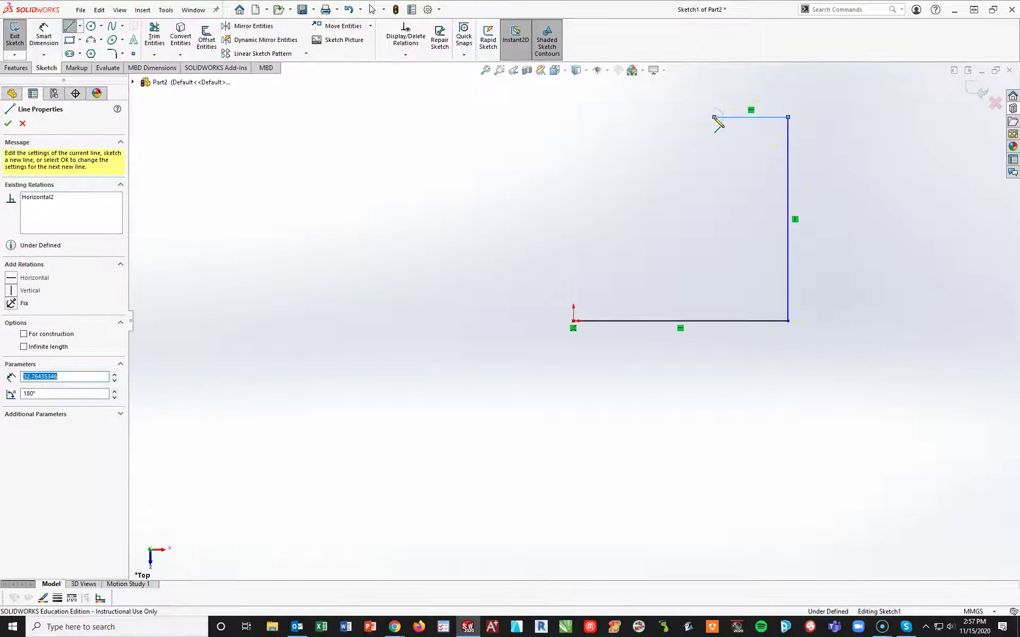
click(714, 117)
key(Escape)
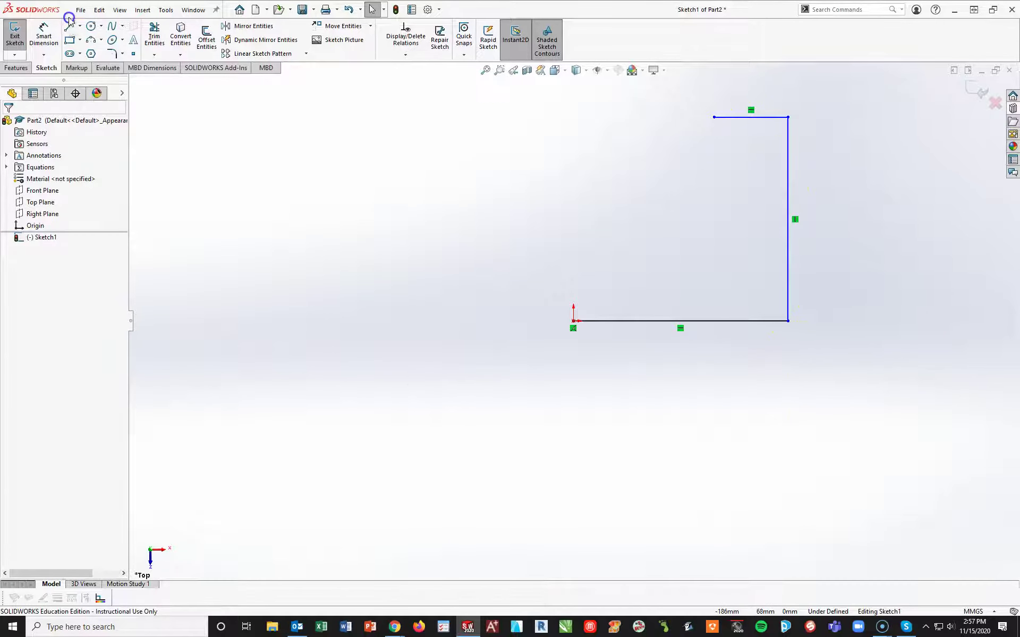
Step: Draw a vertical left edge up from the origin, followed by a short horizontal line about 16 mm long heading inward
click(69, 28)
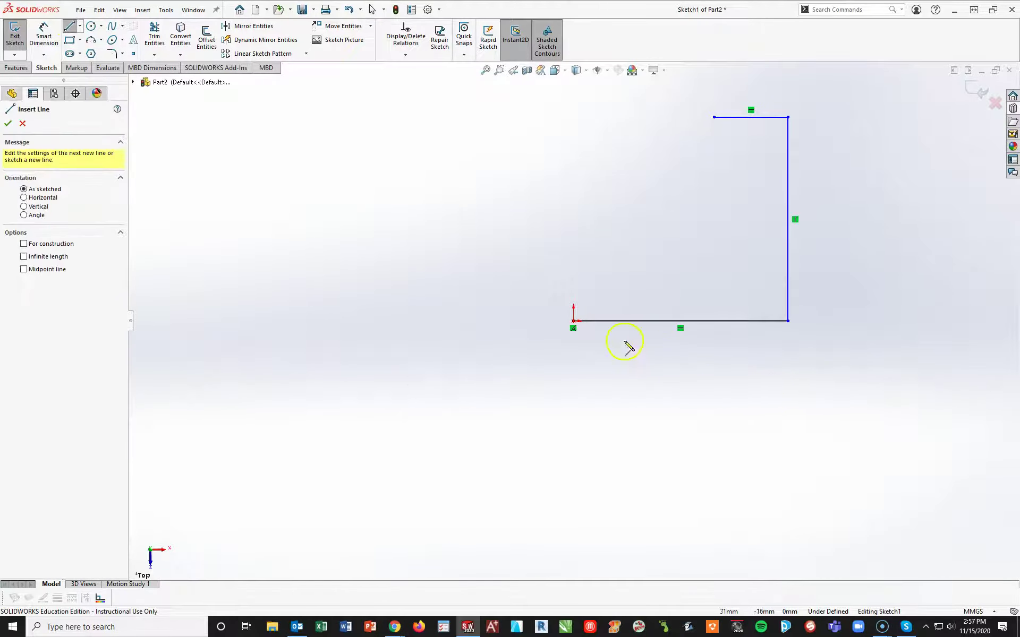
click(574, 320)
click(573, 227)
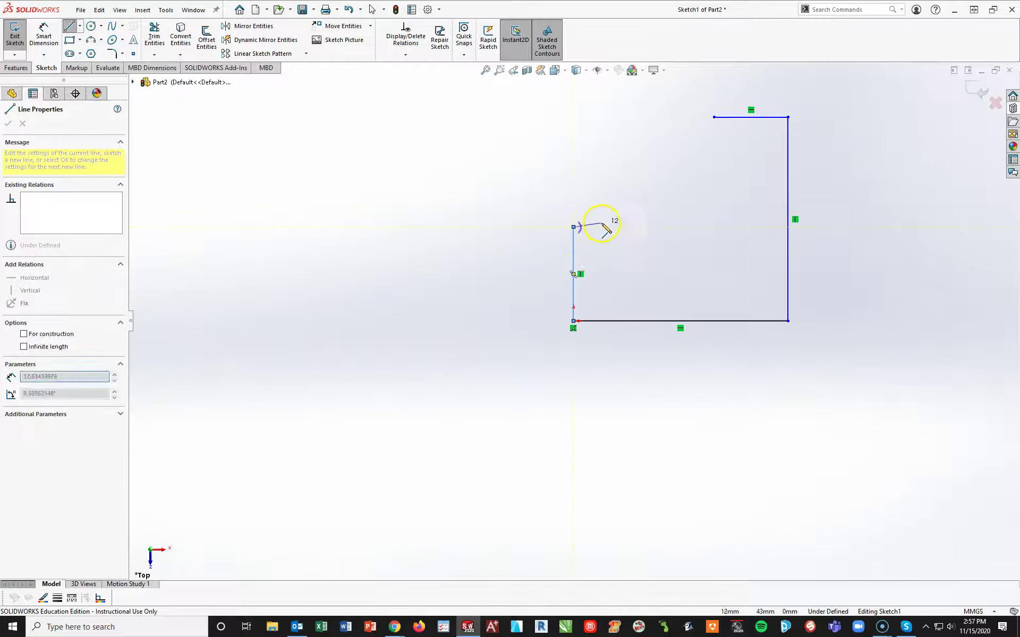
click(610, 227)
key(Escape)
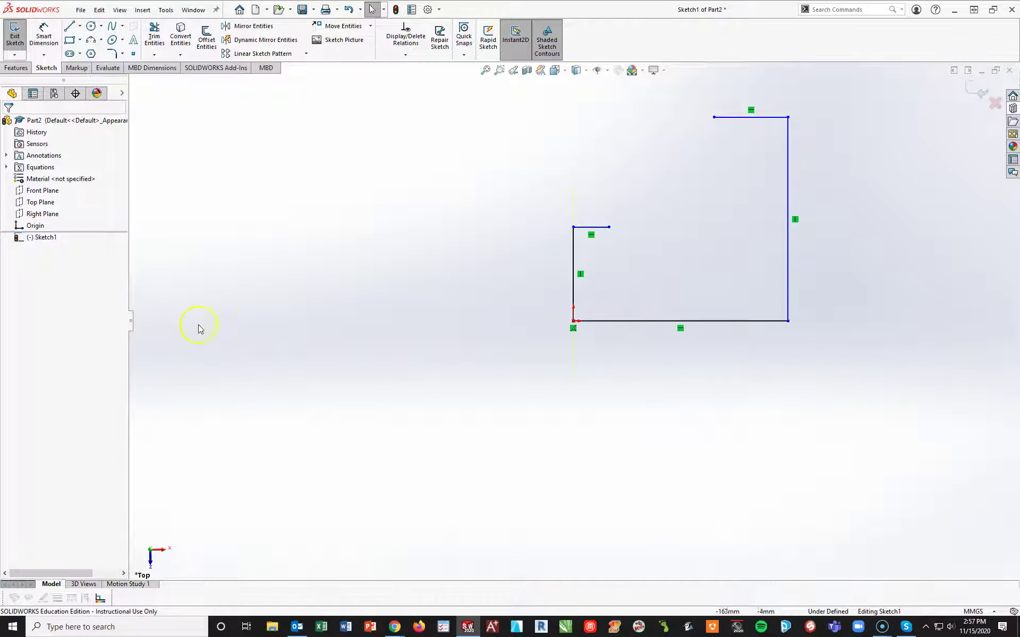
click(90, 40)
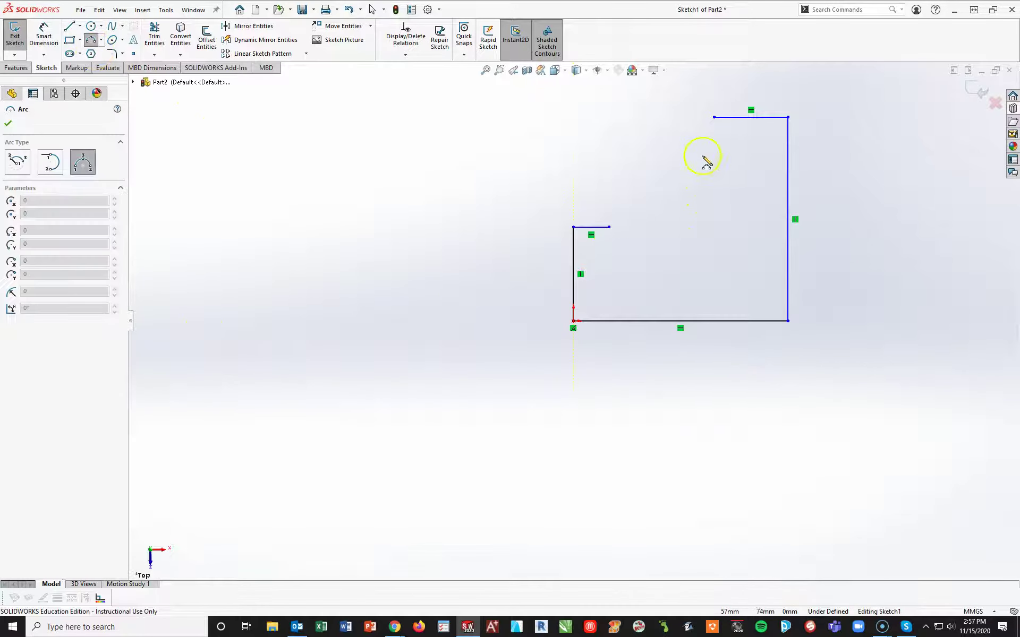
click(715, 116)
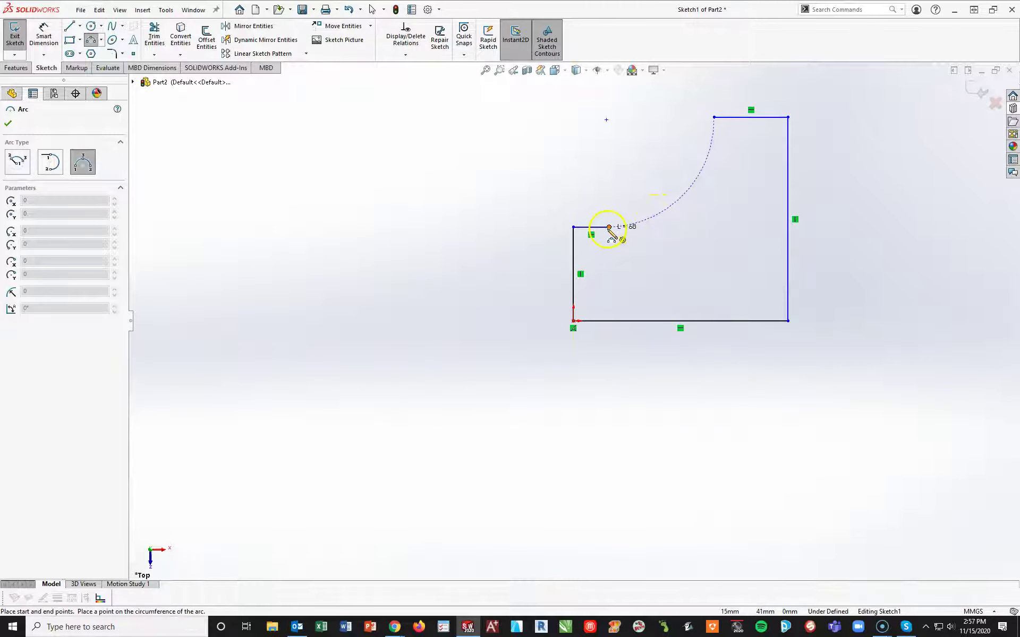
key(Escape)
Step: Close the profile with a three-point arc curving inward between the free ends of the top edge and the short horizontal line
click(91, 40)
drag(714, 116, 610, 228)
click(674, 192)
key(Escape)
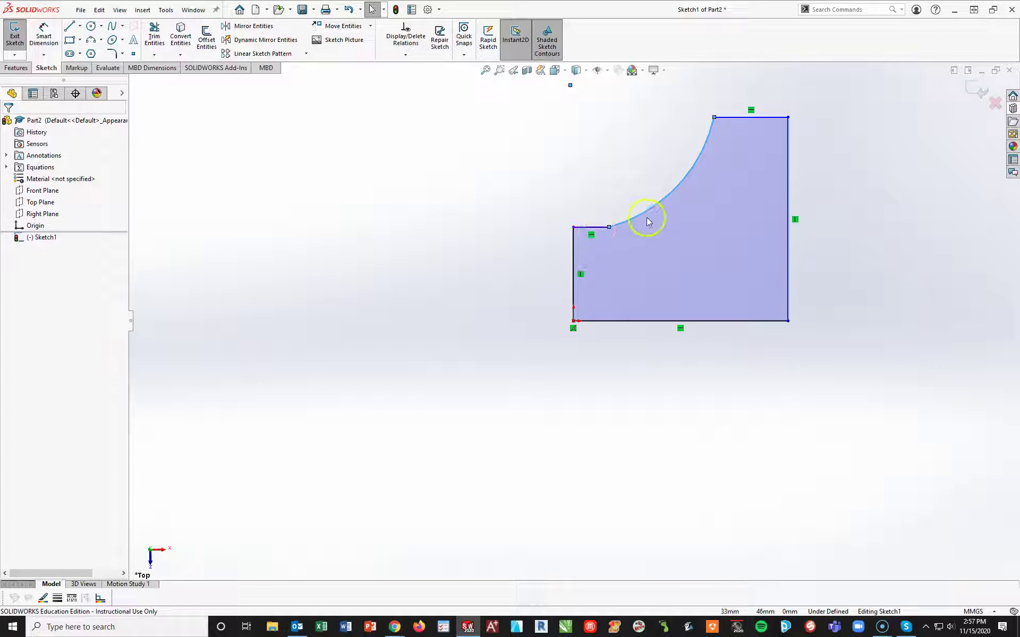
click(589, 193)
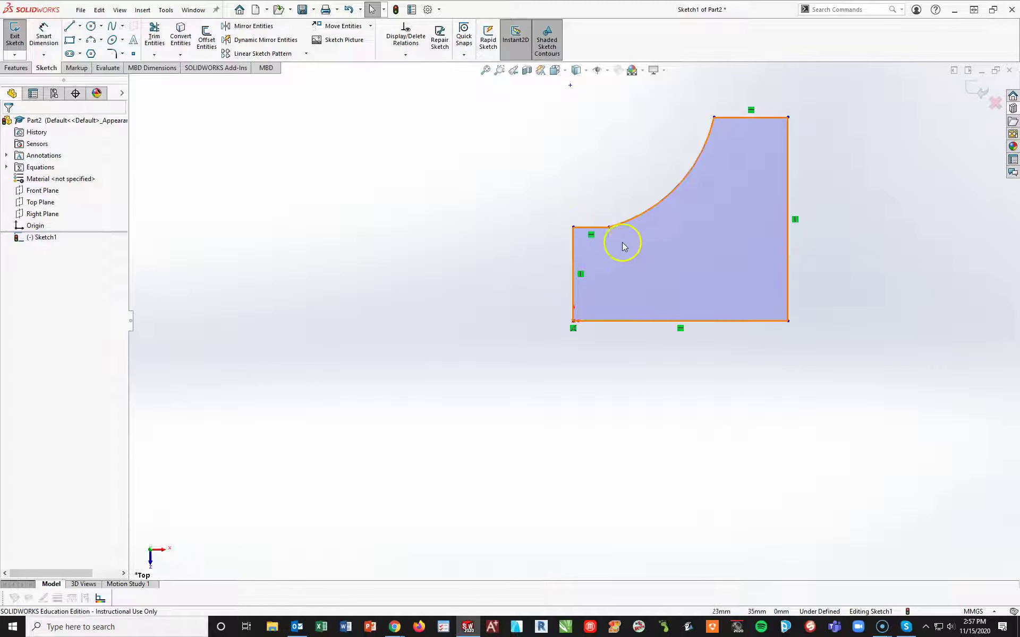
Step: Add a Tangent relation between the arc and the short horizontal line
click(590, 229)
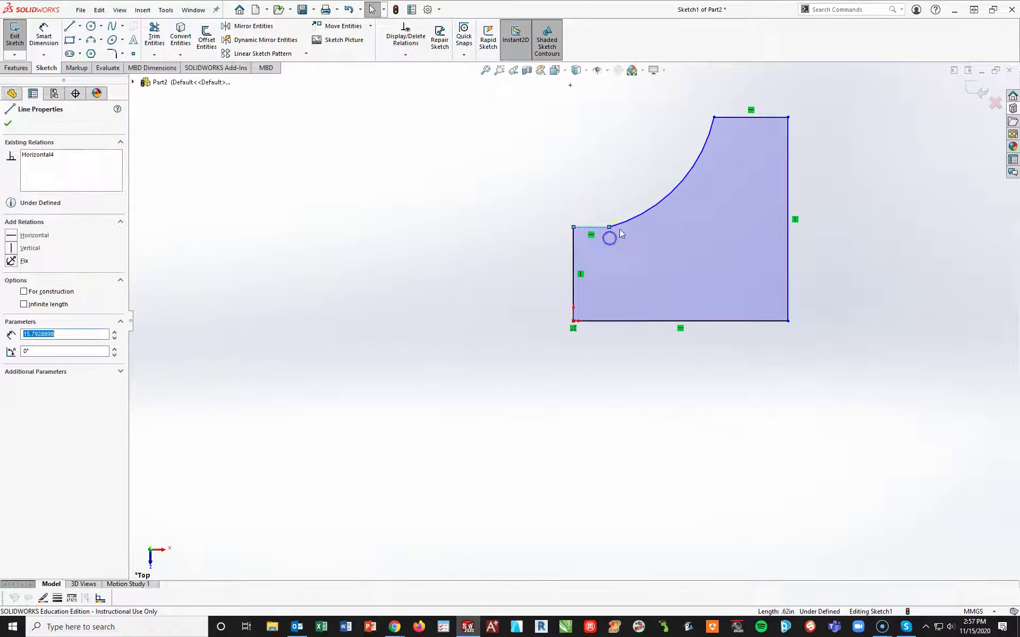
ctrl+click(623, 227)
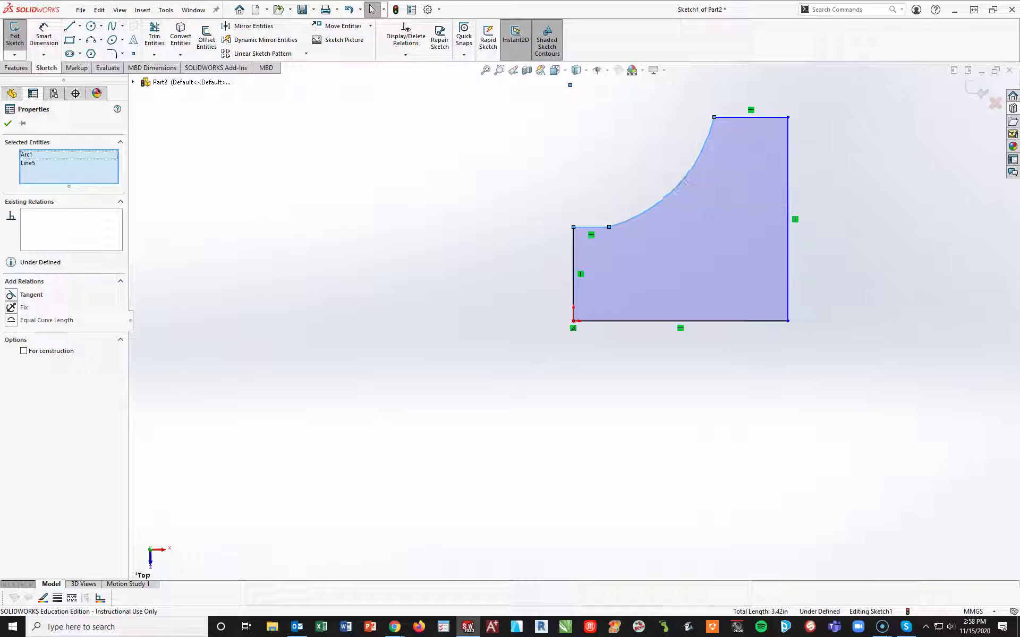
click(11, 295)
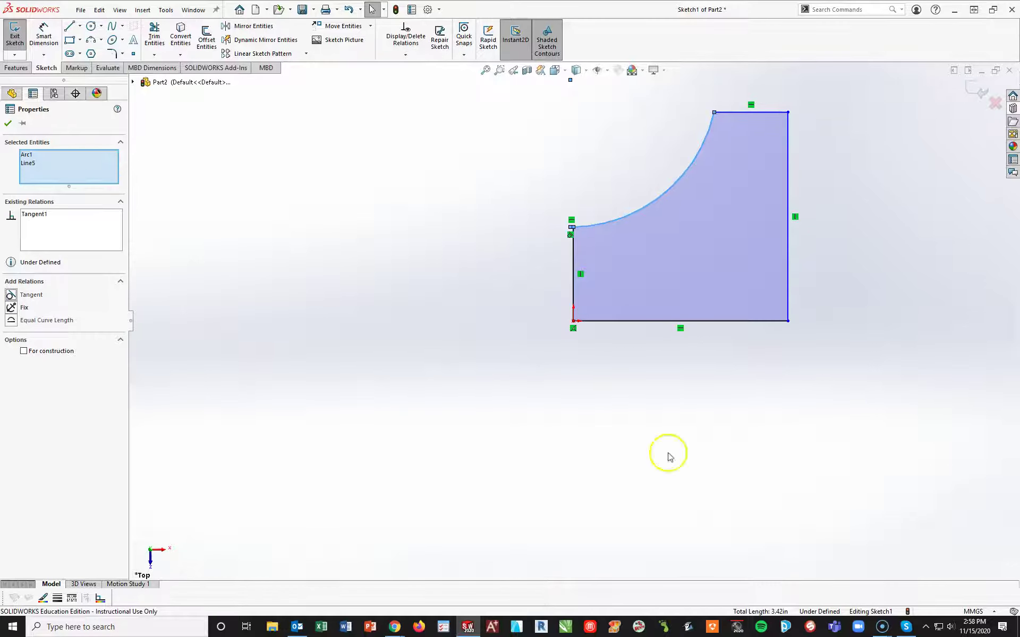
click(8, 123)
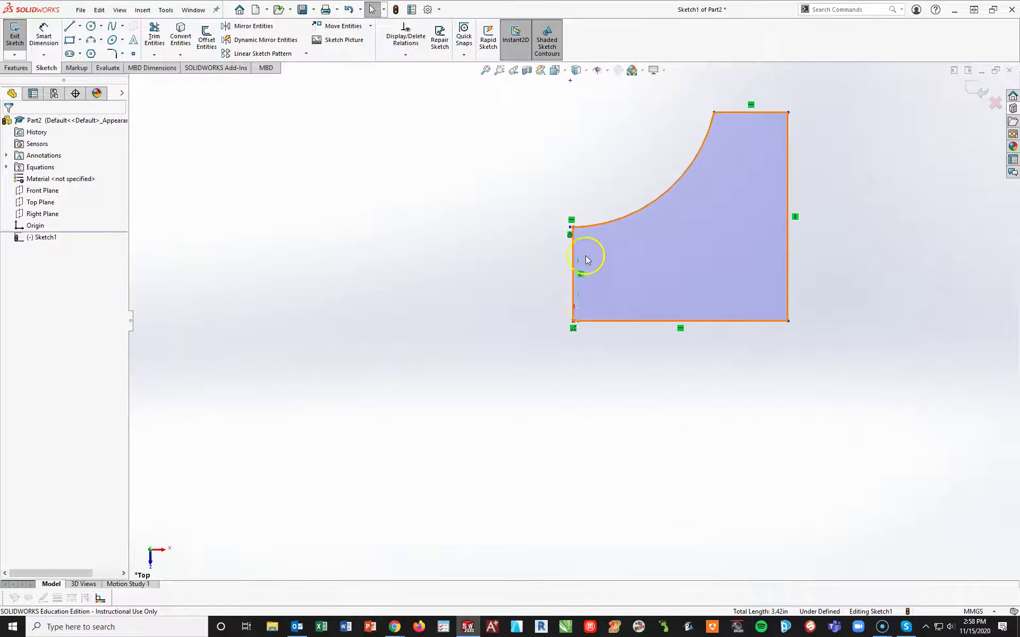
Step: Move the arc's tangent endpoint away from the left edge to lengthen the short horizontal line
scroll(586, 254, down, 1)
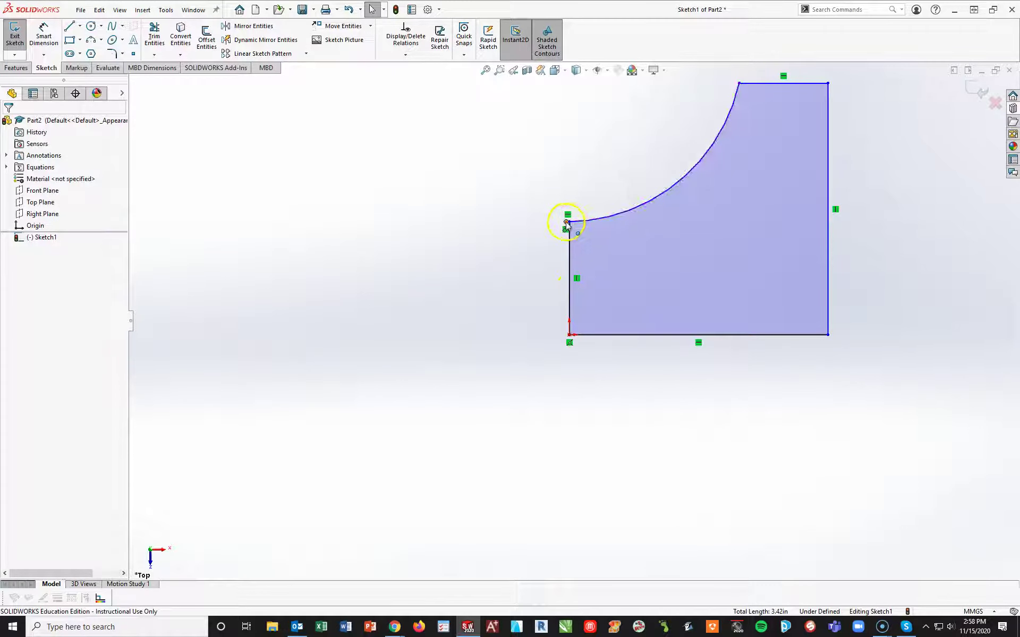
drag(567, 223, 623, 219)
click(613, 366)
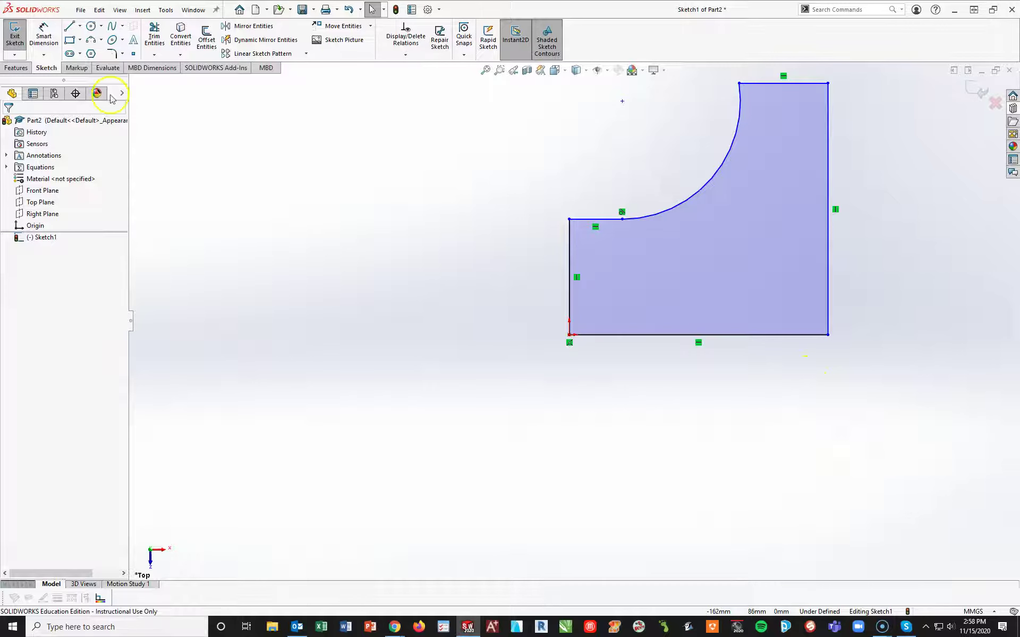
Step: Dimension the profile's bottom edge and link its length to global variable C
click(45, 19)
click(715, 336)
click(706, 398)
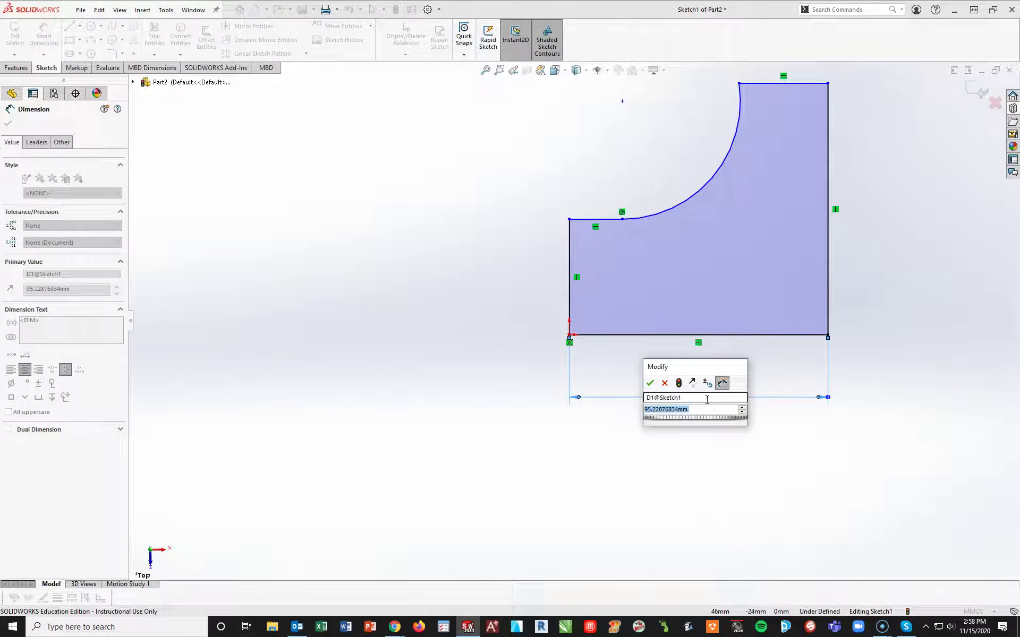
text(=)
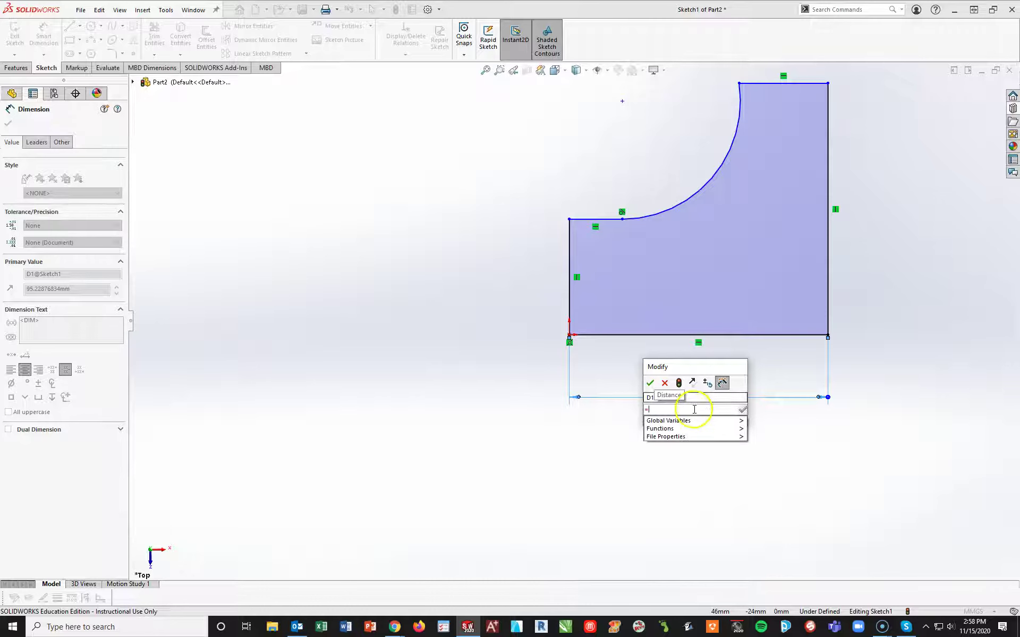
mouse_move(704, 420)
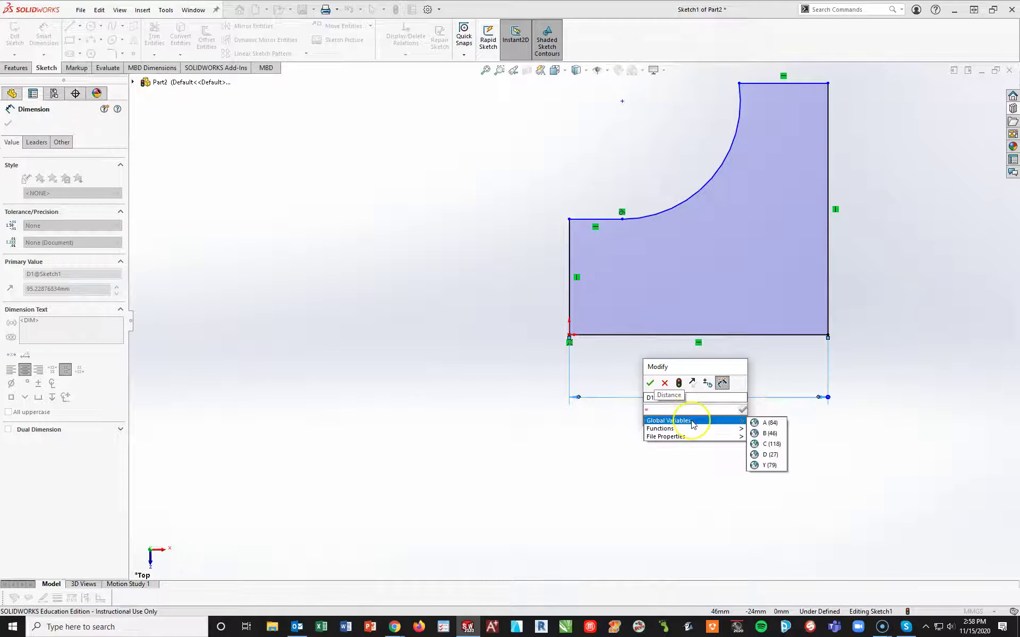
click(770, 444)
click(654, 387)
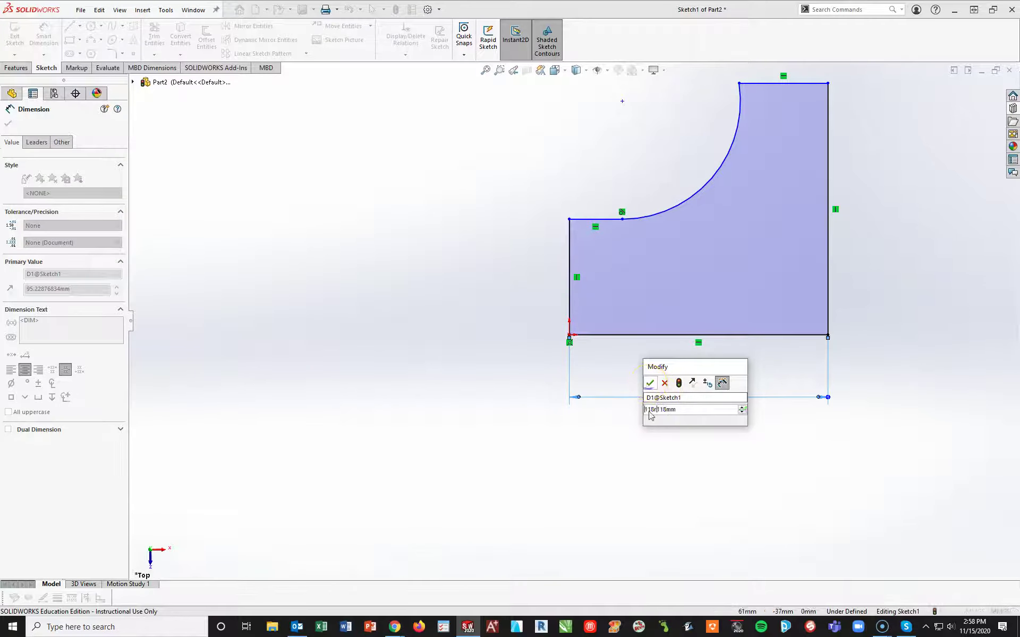
Step: Dimension the right vertical edge and link its height to global variable C
key(f)
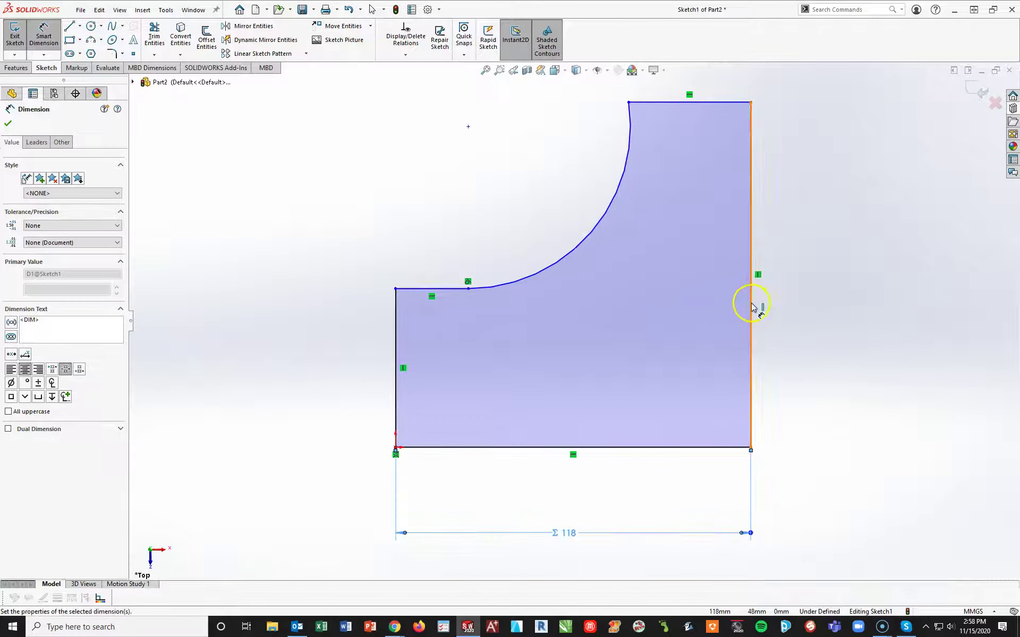
click(752, 306)
click(849, 302)
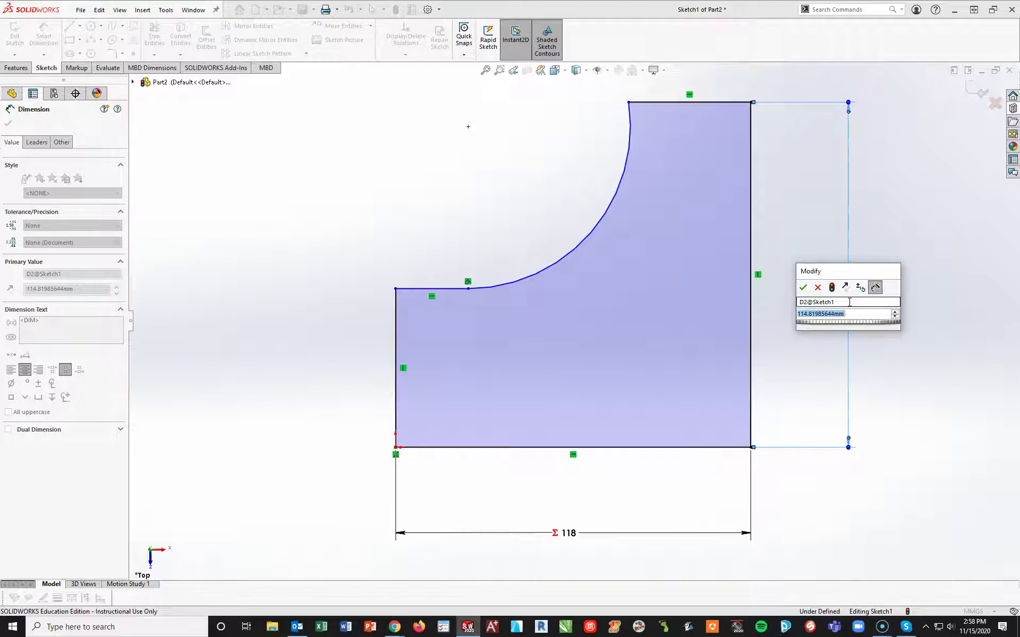
text(=)
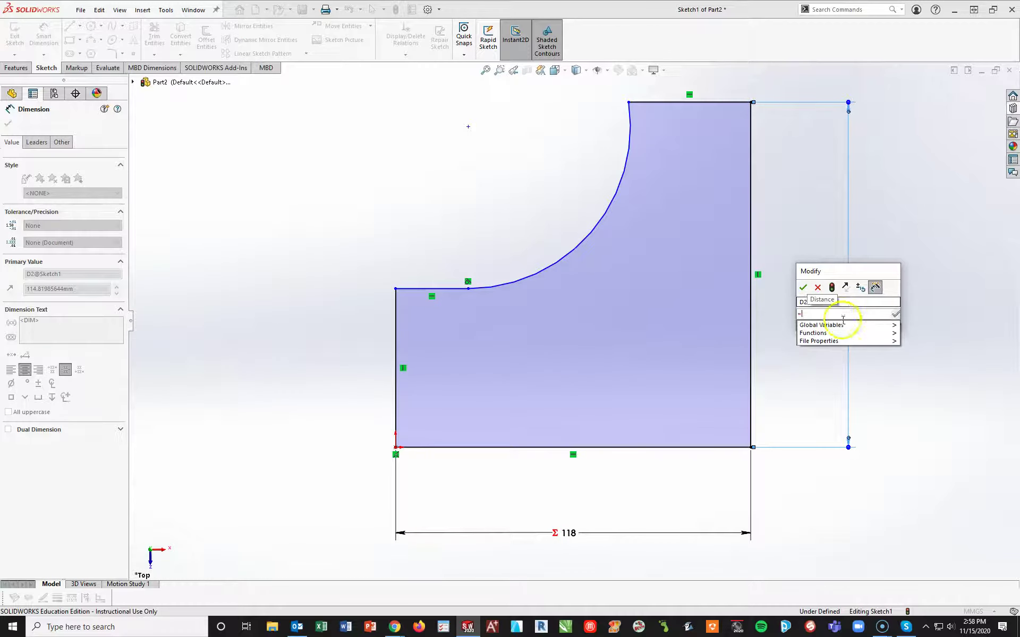
mouse_move(844, 326)
click(923, 348)
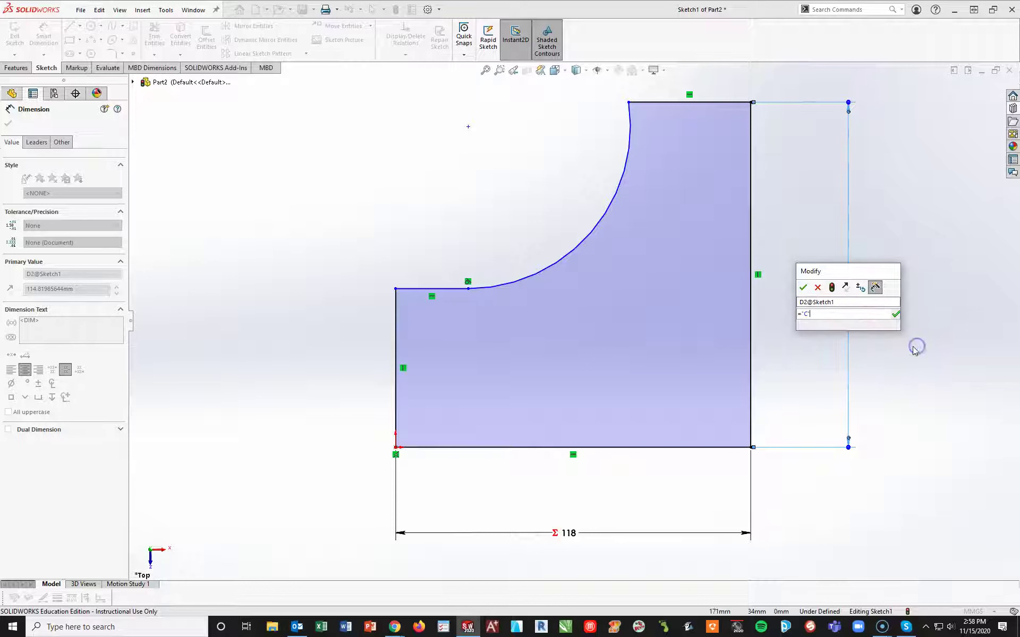
click(803, 287)
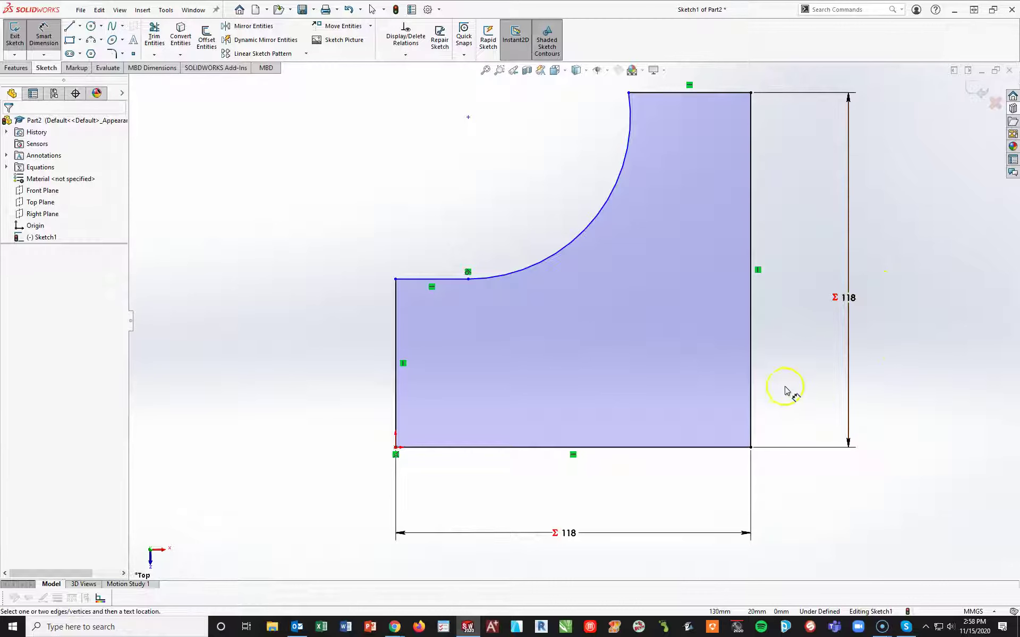
Step: Dimension the horizontal distance from the arc's centre to the right vertical edge and link it to global variable A
scroll(578, 271, up, 2)
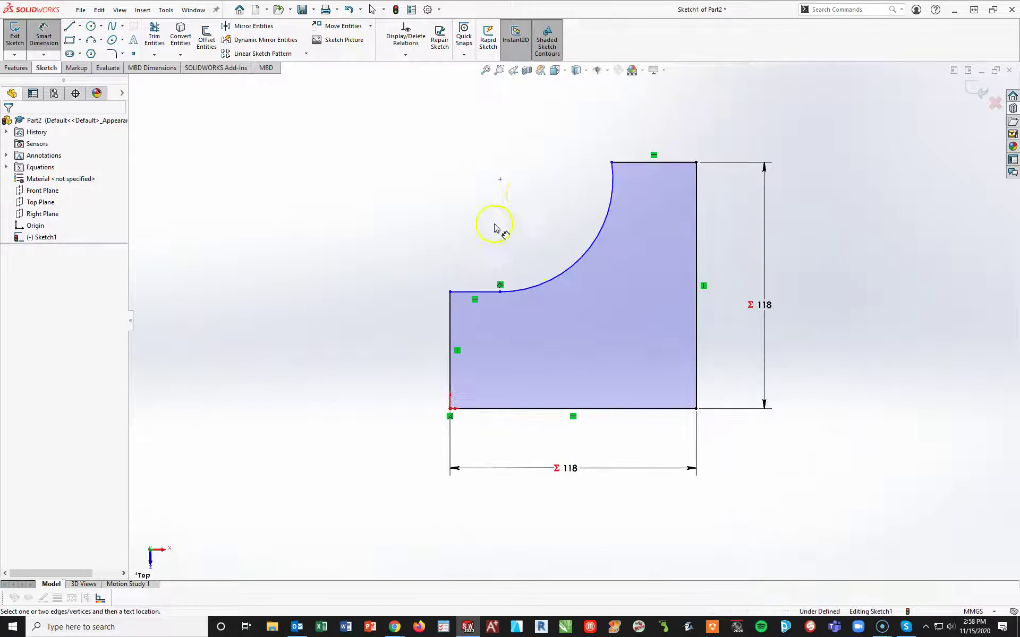
click(500, 179)
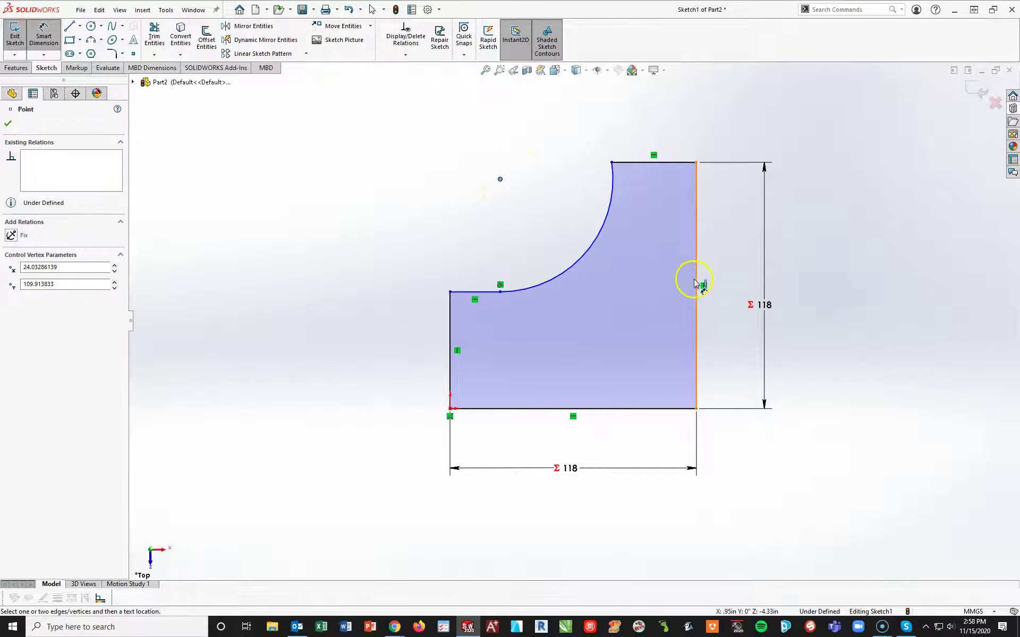
click(671, 334)
click(602, 442)
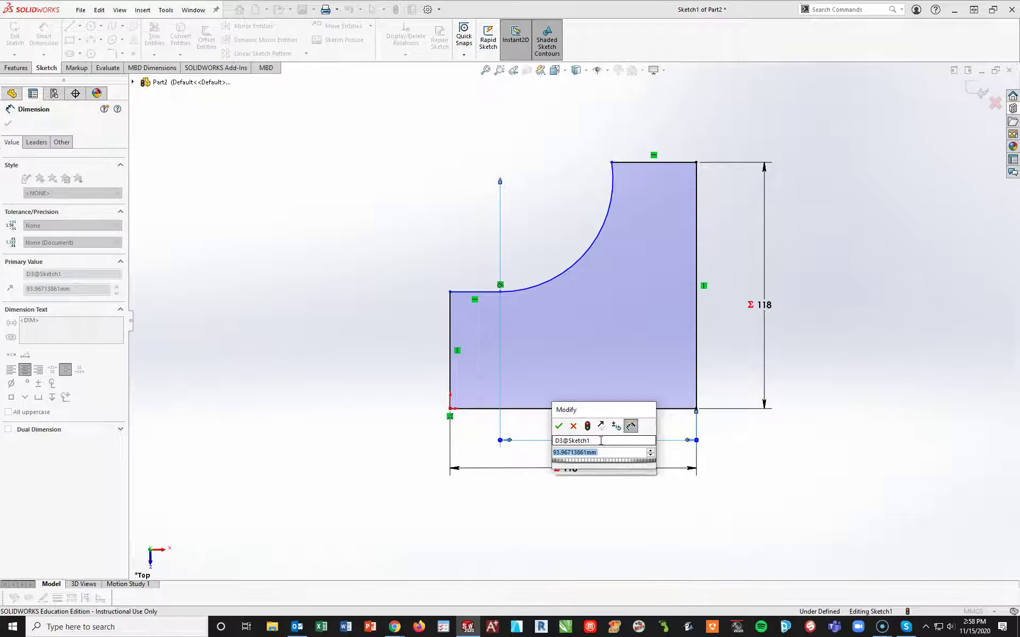
text(=)
mouse_move(632, 463)
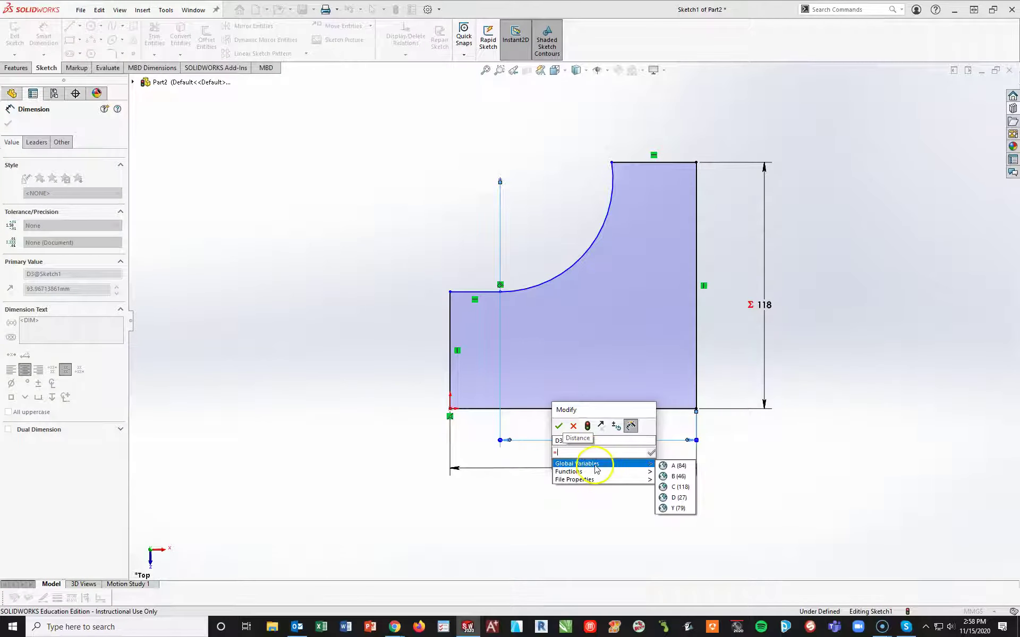
click(675, 466)
click(559, 426)
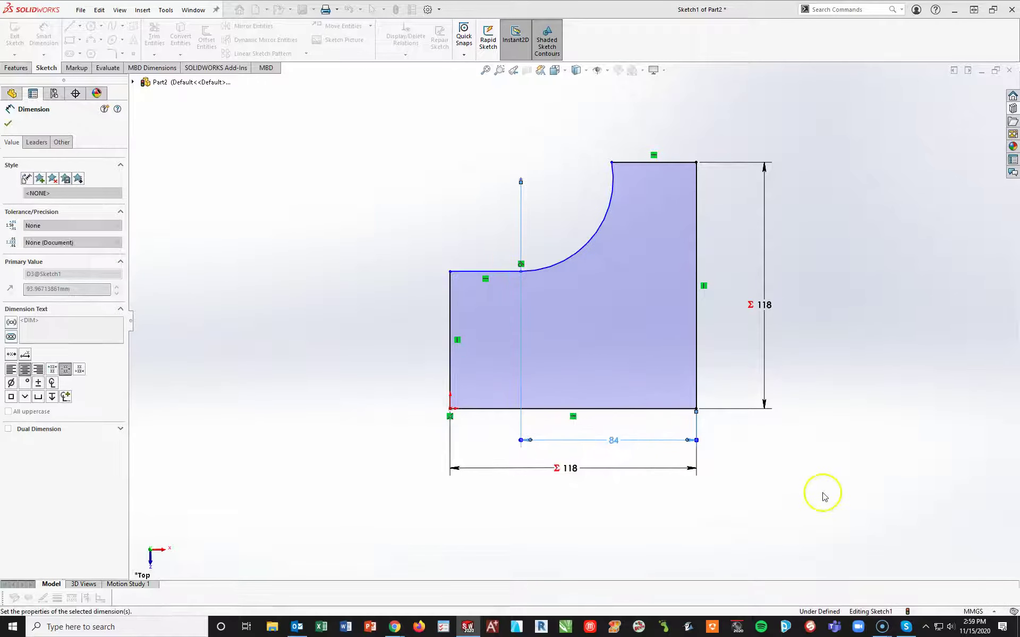
click(806, 476)
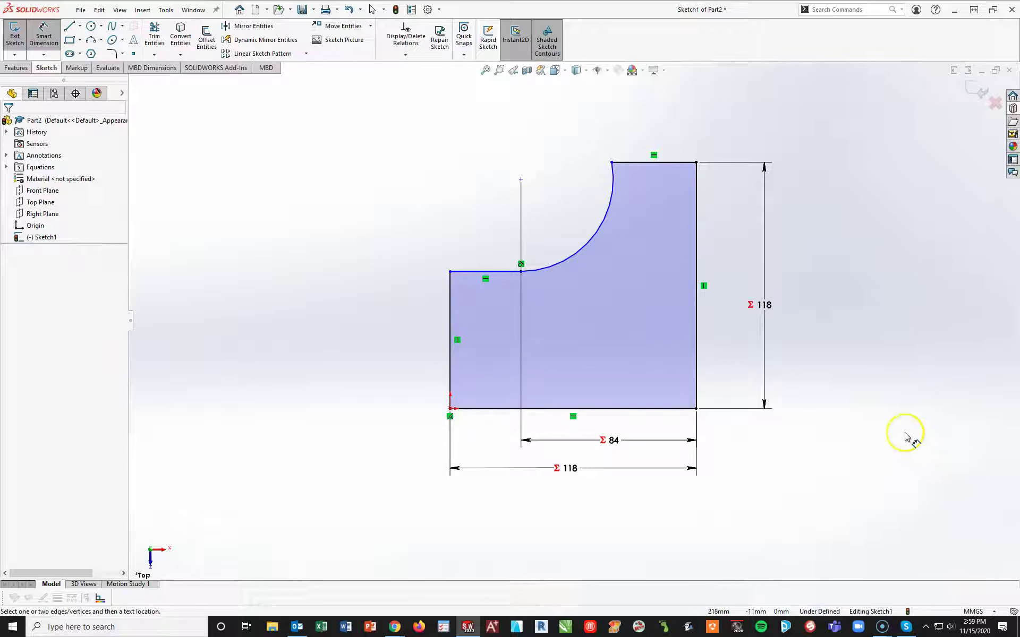
key(Escape)
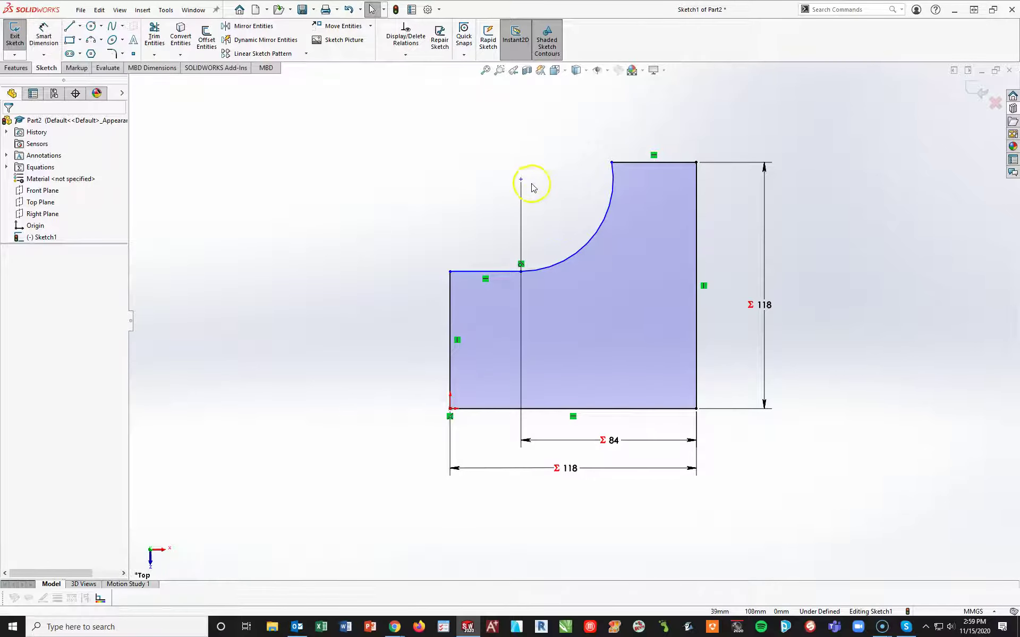
Step: Add a Horizontal relation between the arc's centre point and the arc's upper endpoint
click(520, 179)
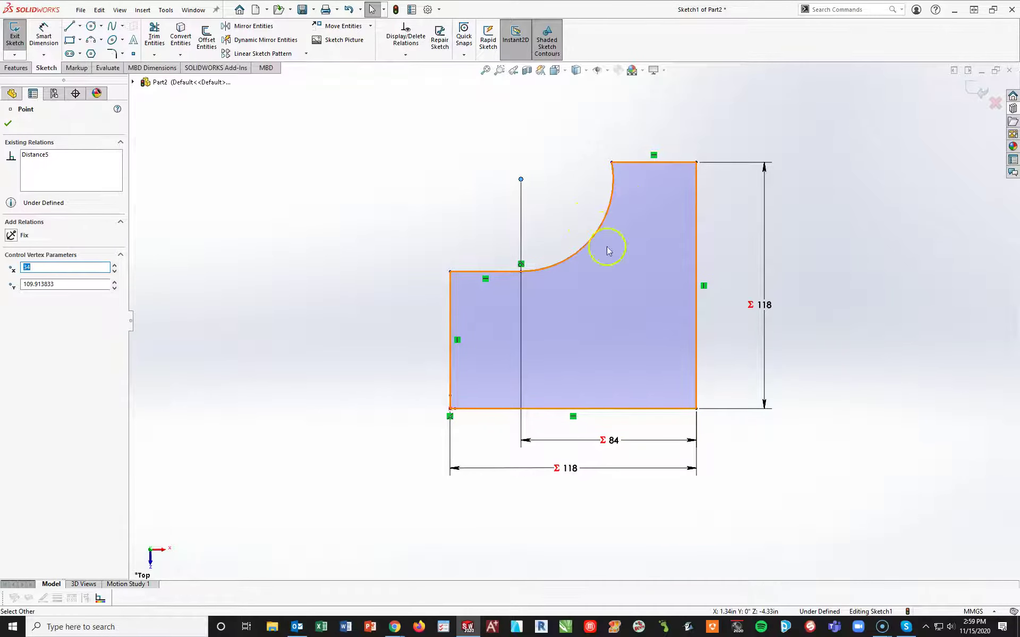
click(611, 162)
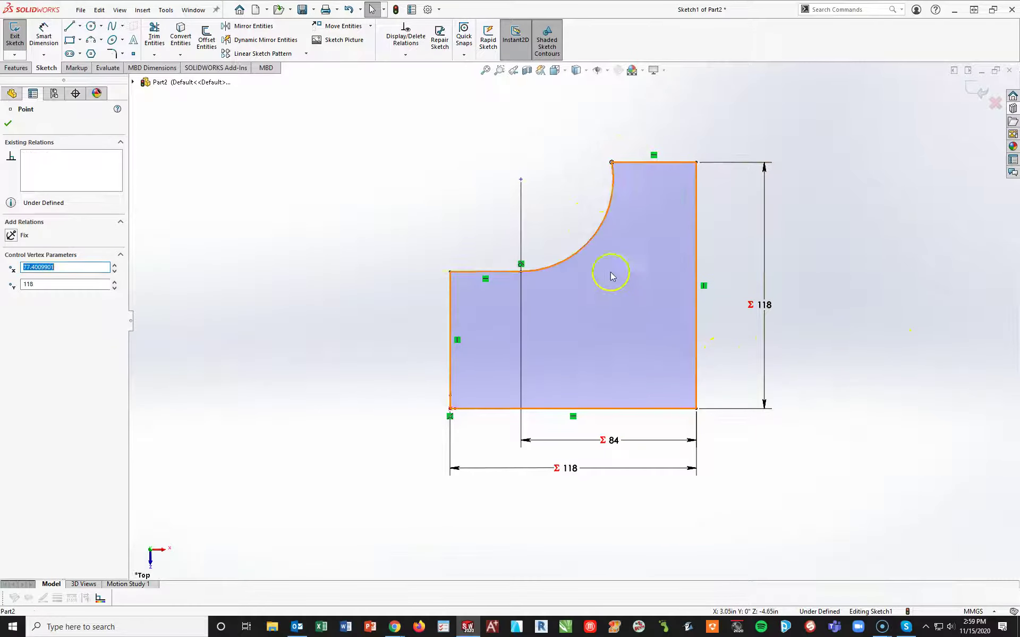
ctrl+click(520, 179)
click(27, 296)
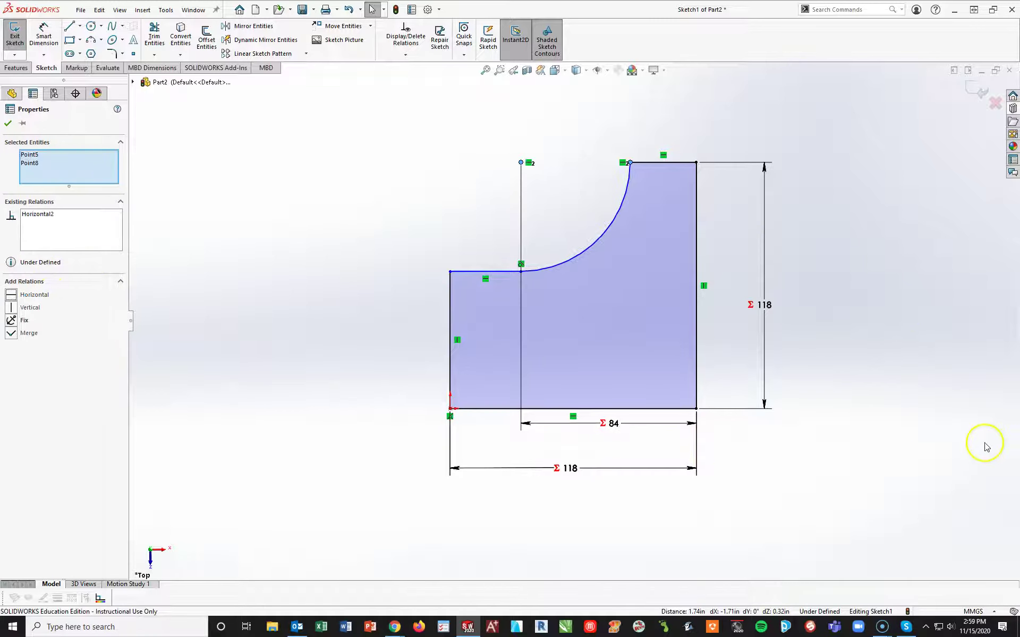
click(877, 470)
Step: Dimension the arc's radius and drive it with the equation "A"/2
click(44, 39)
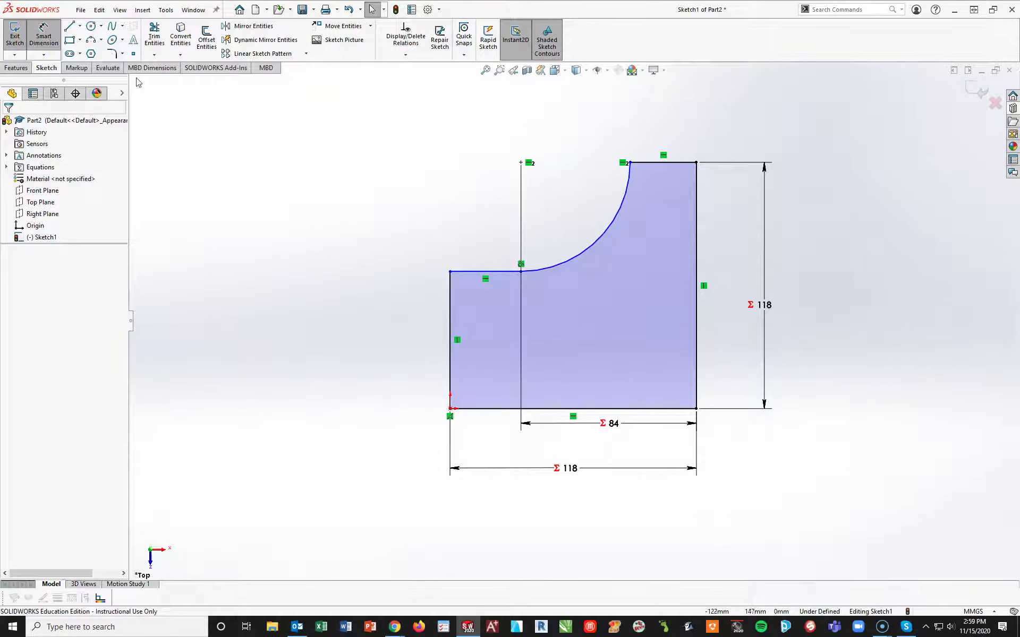
click(587, 257)
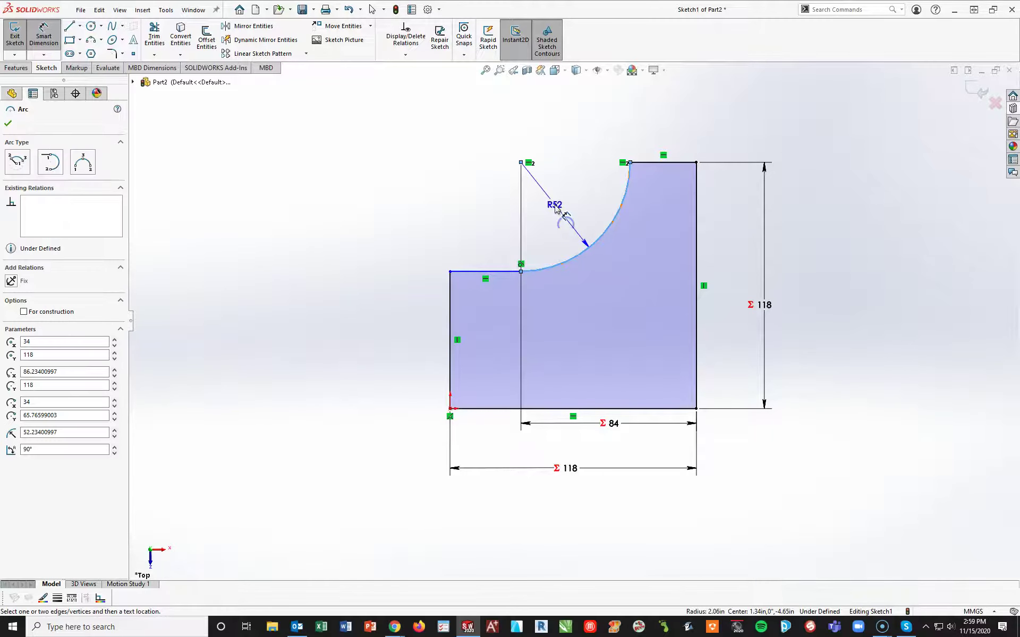
click(640, 221)
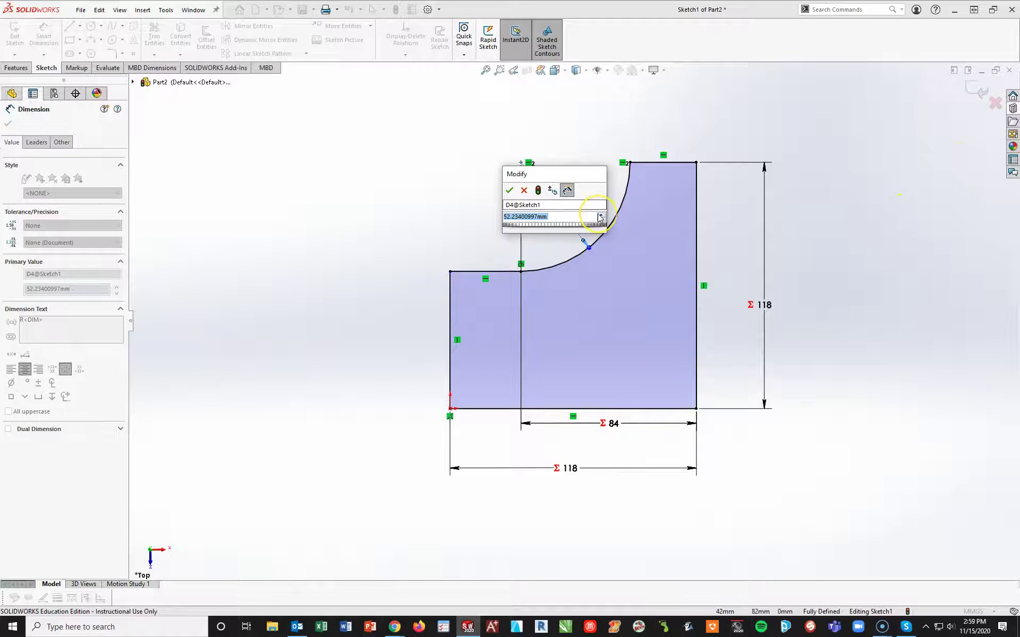
text(=)
mouse_move(528, 228)
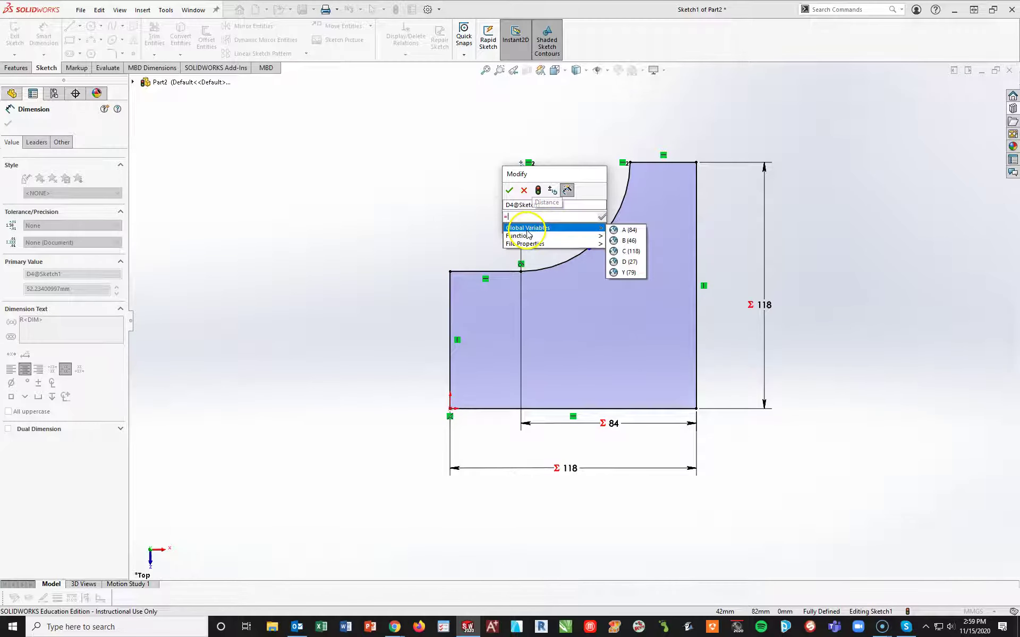
click(628, 230)
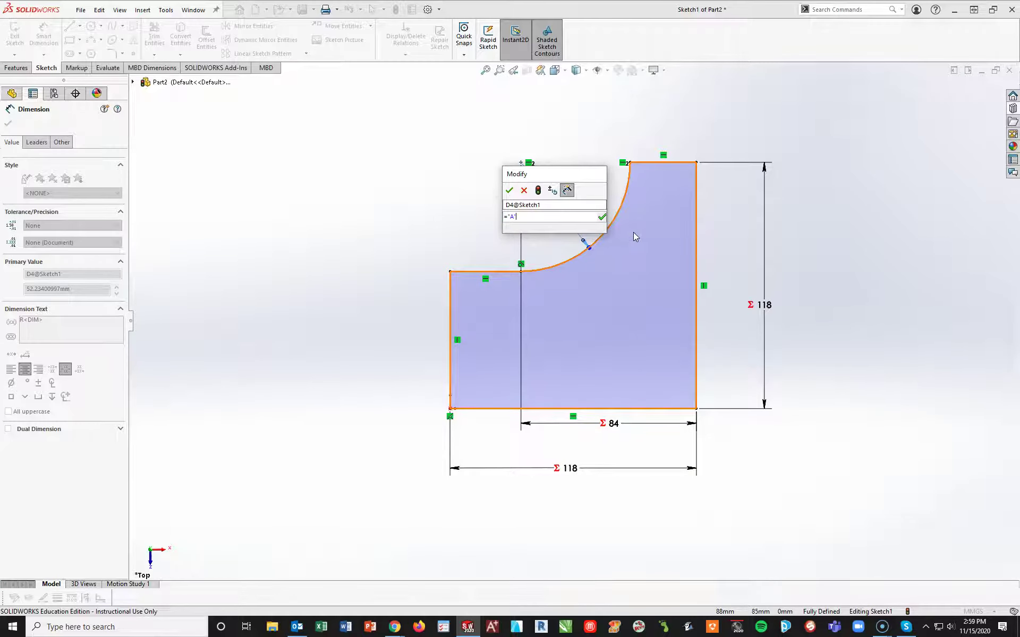
text(/2)
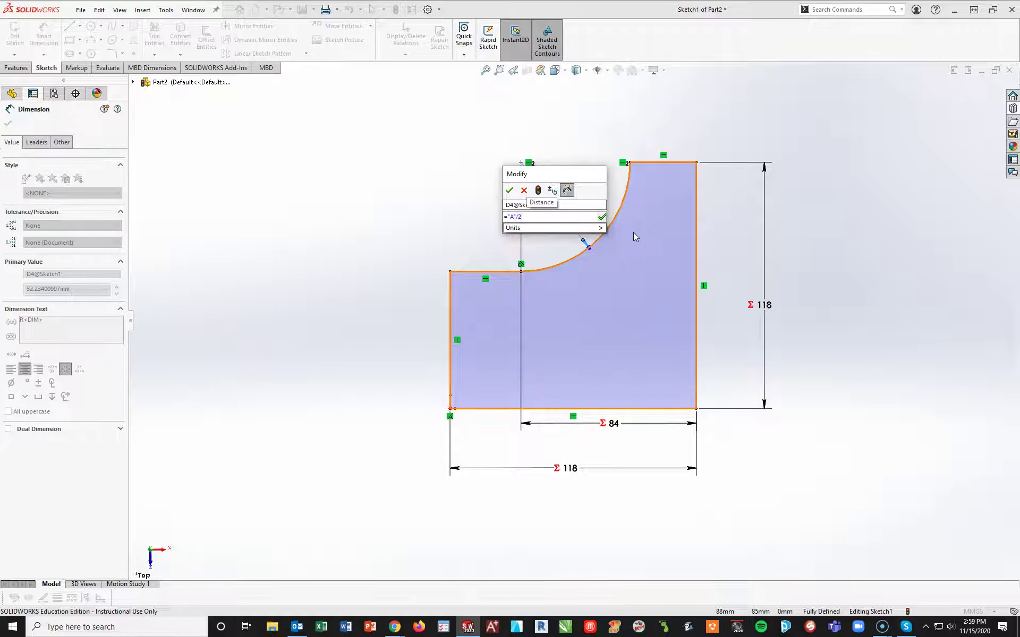
key(Return)
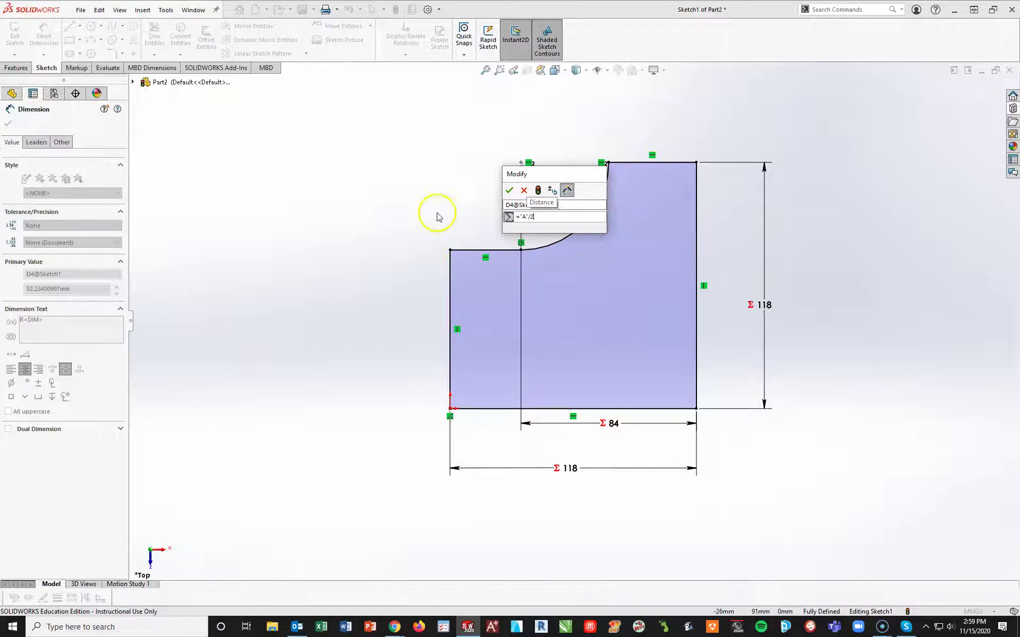
click(509, 190)
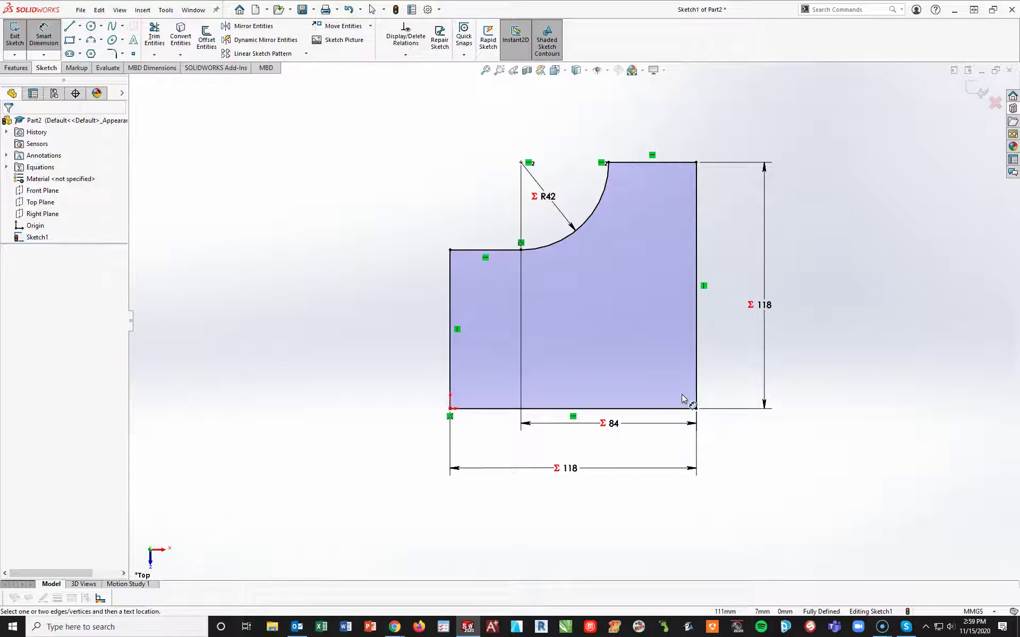
click(558, 337)
key(Escape)
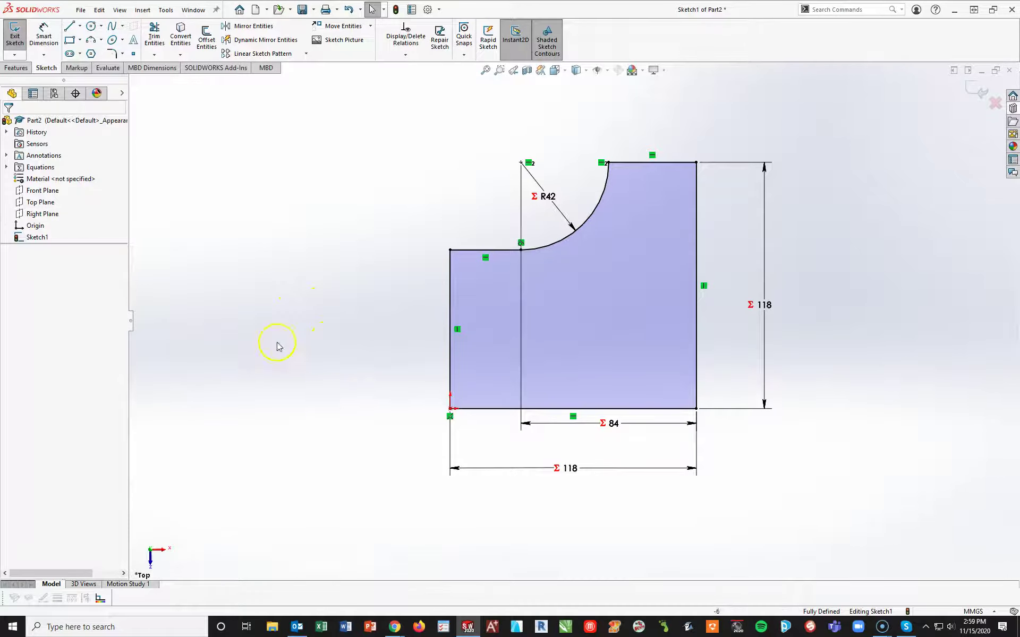
Step: Extrude the profile as a boss with the Mid Plane end condition and a depth of 20 mm
click(16, 68)
click(20, 42)
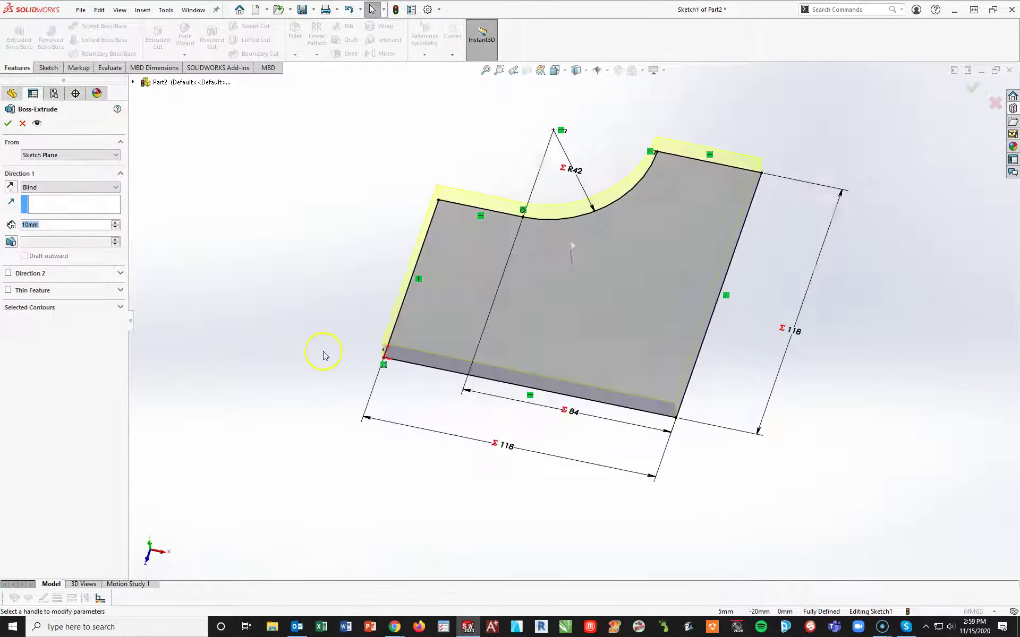
click(87, 187)
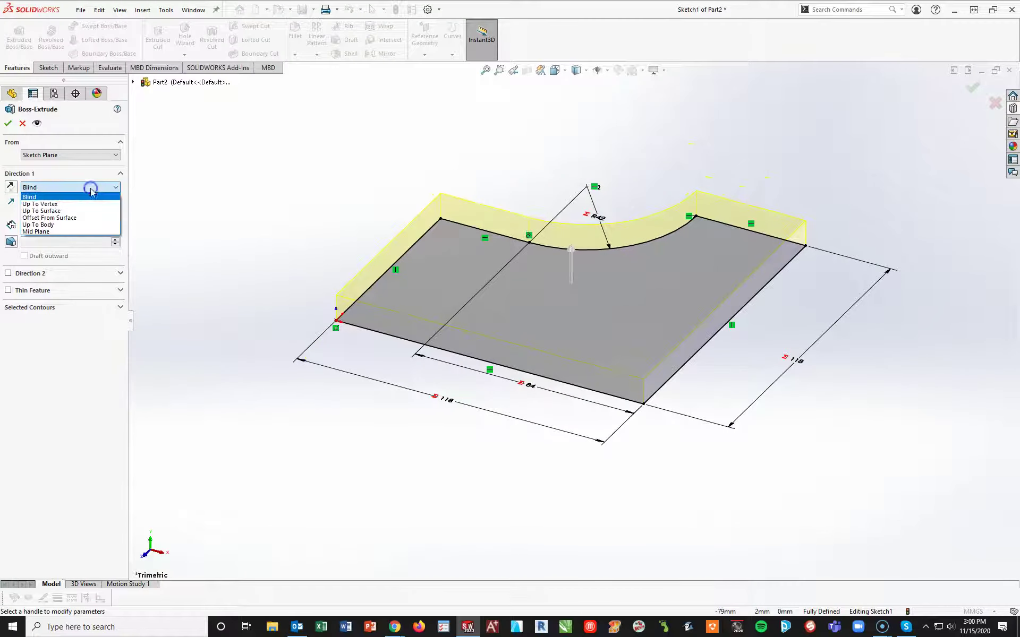
click(45, 232)
scroll(45, 225, up, 1)
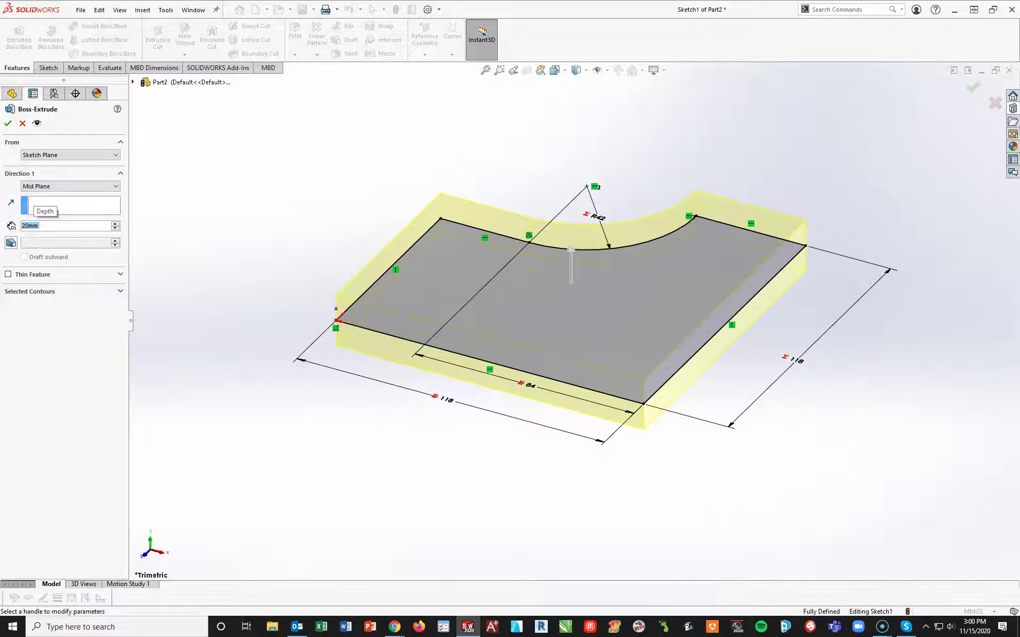
click(8, 124)
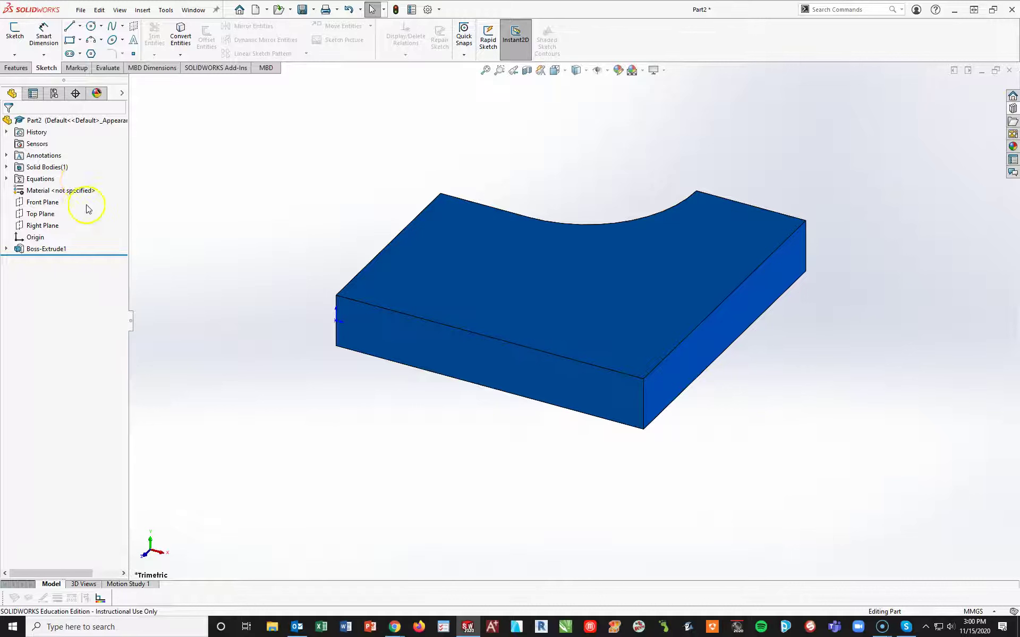
Step: Assign the 1060 Alloy material from Aluminium Alloys to the part
right_click(47, 191)
click(63, 201)
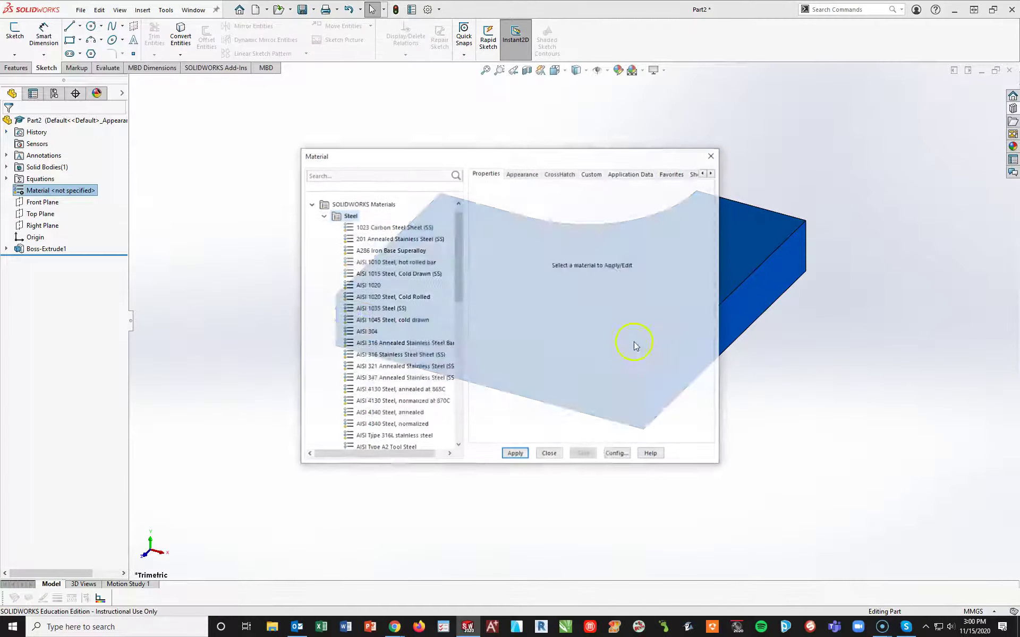
click(324, 214)
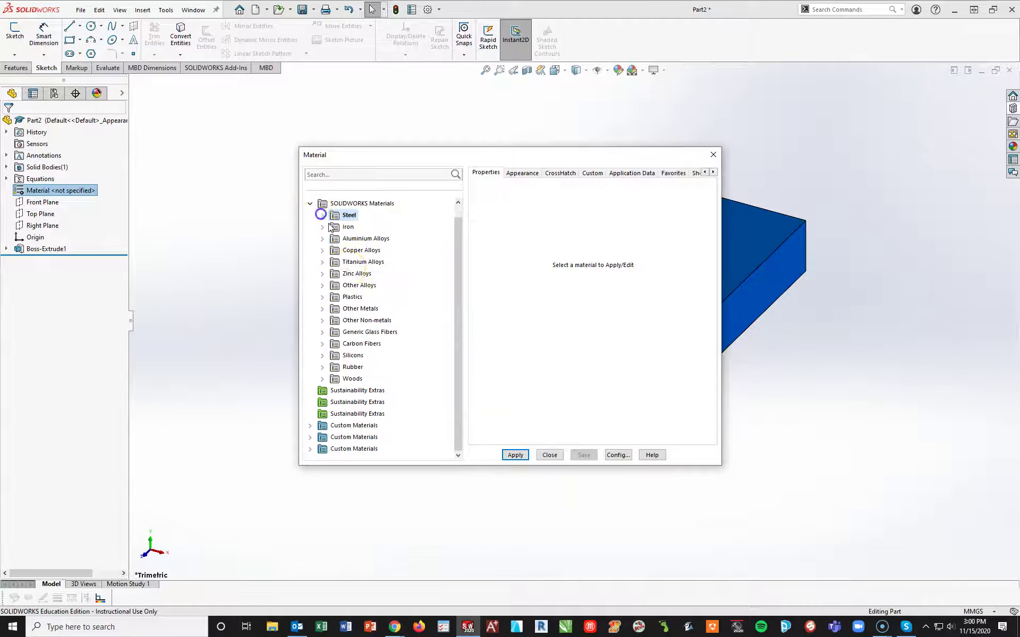
click(325, 238)
click(368, 215)
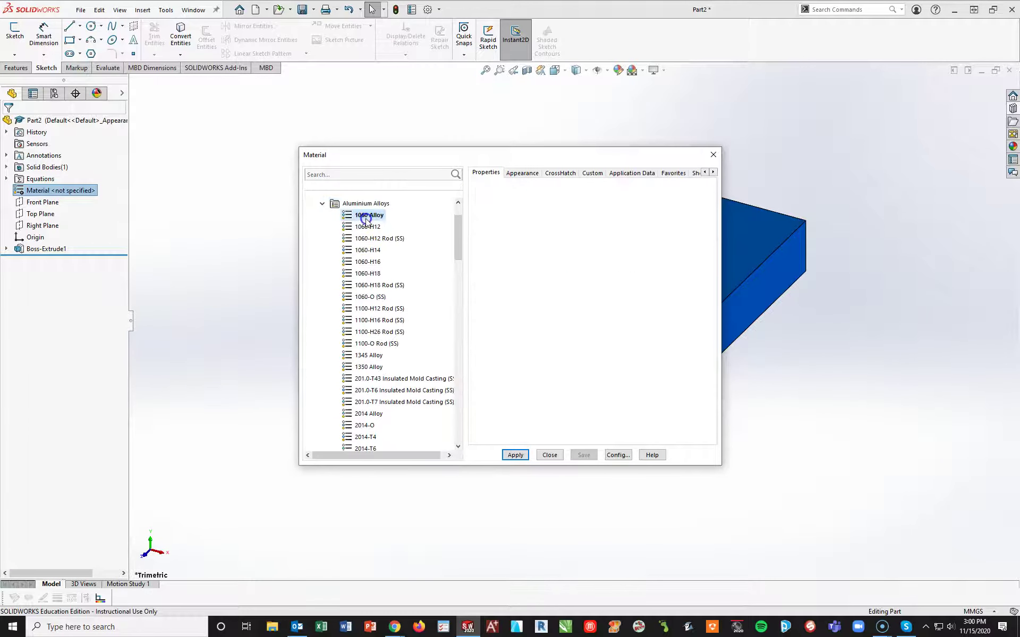
click(511, 456)
click(550, 455)
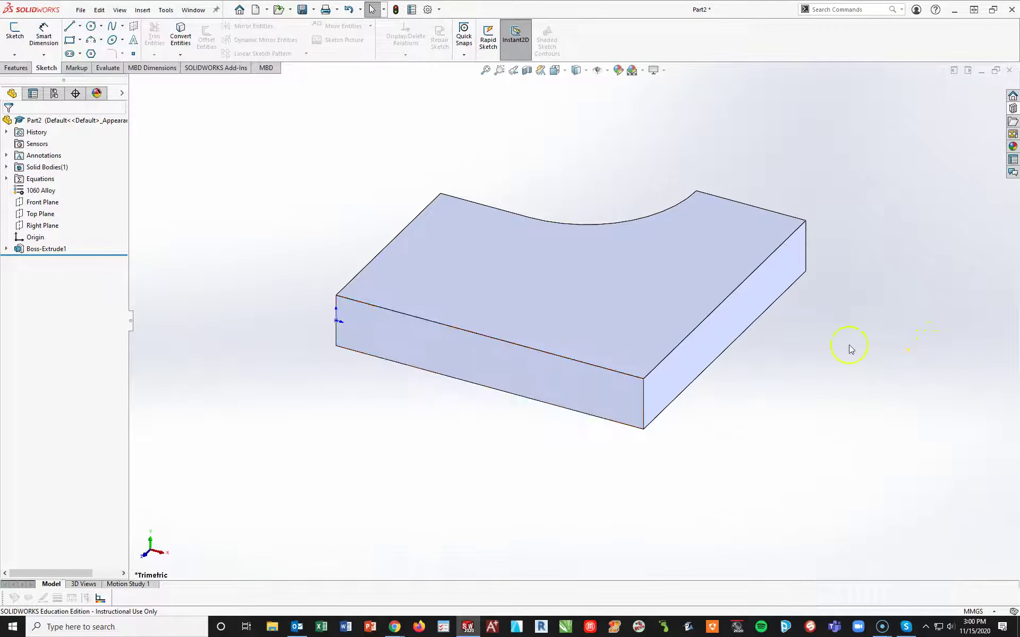
Step: Start a sketch on the plate's front face and draw a circle of about 32 mm radius centred on the origin
click(405, 353)
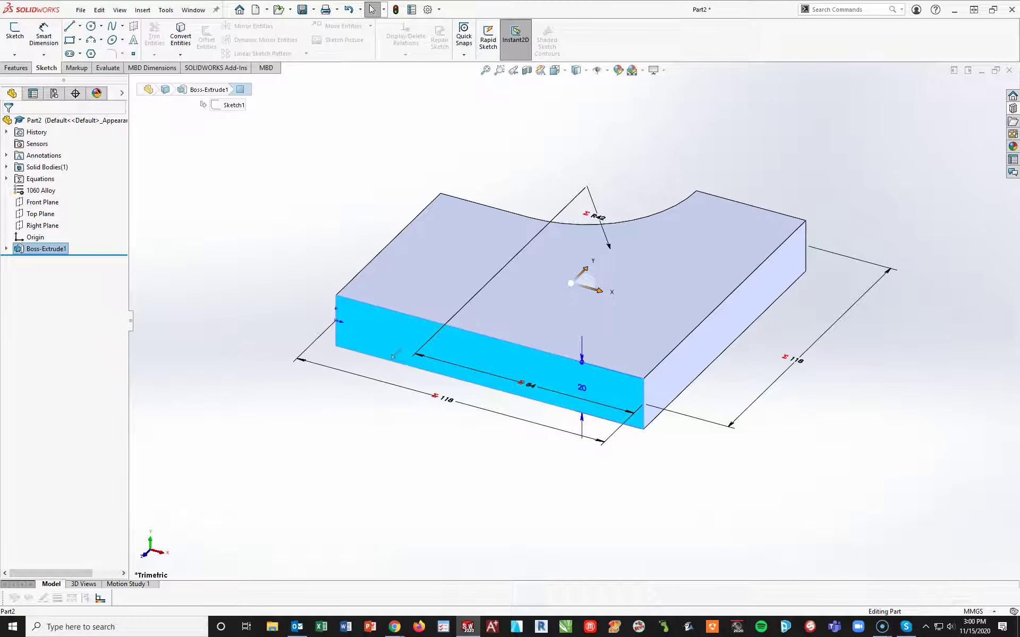
click(394, 626)
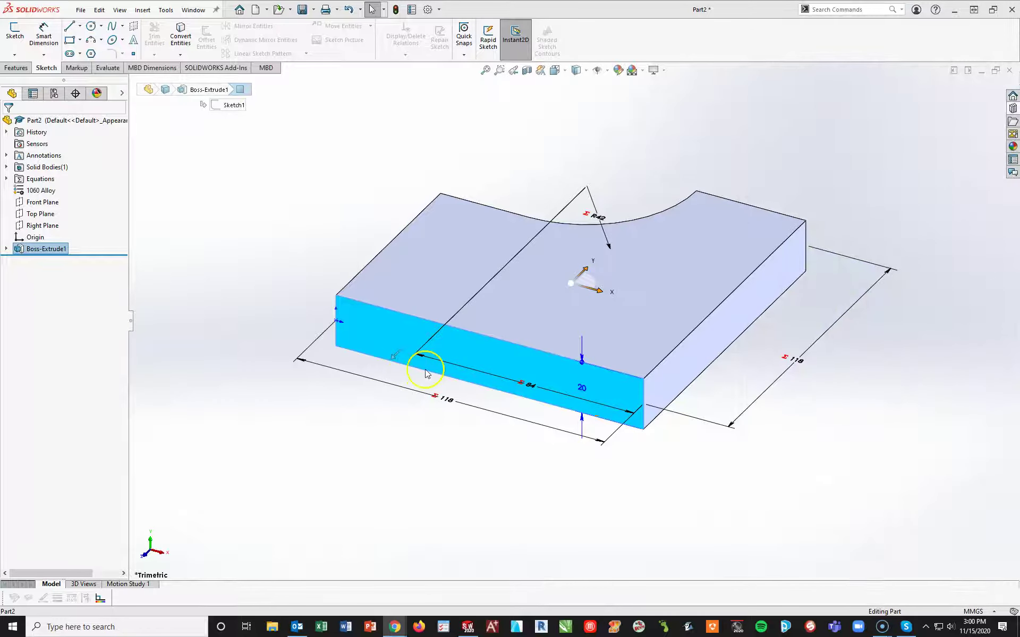
click(15, 29)
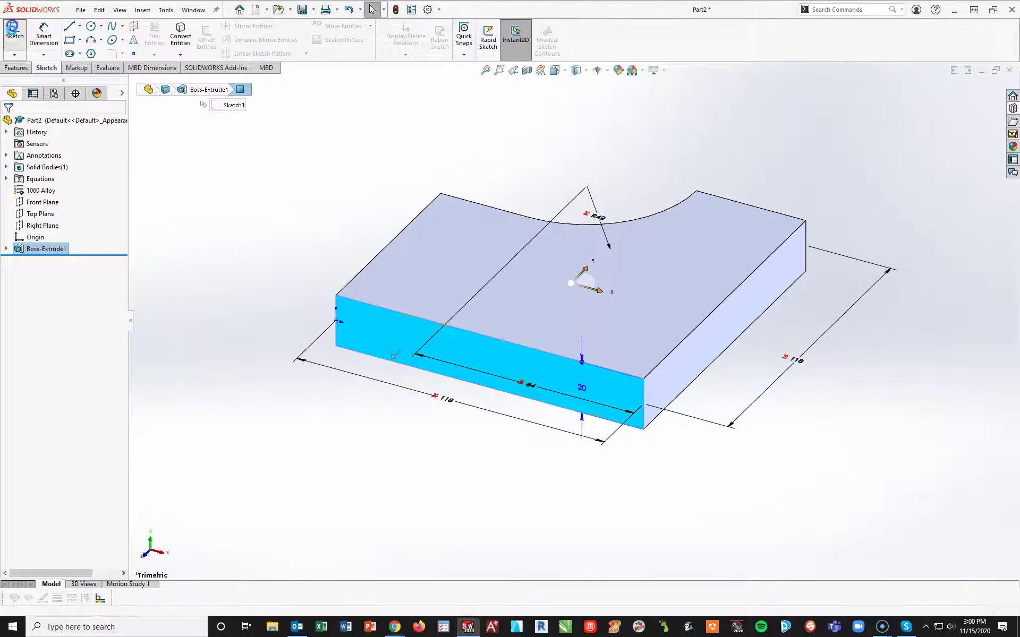
key(space)
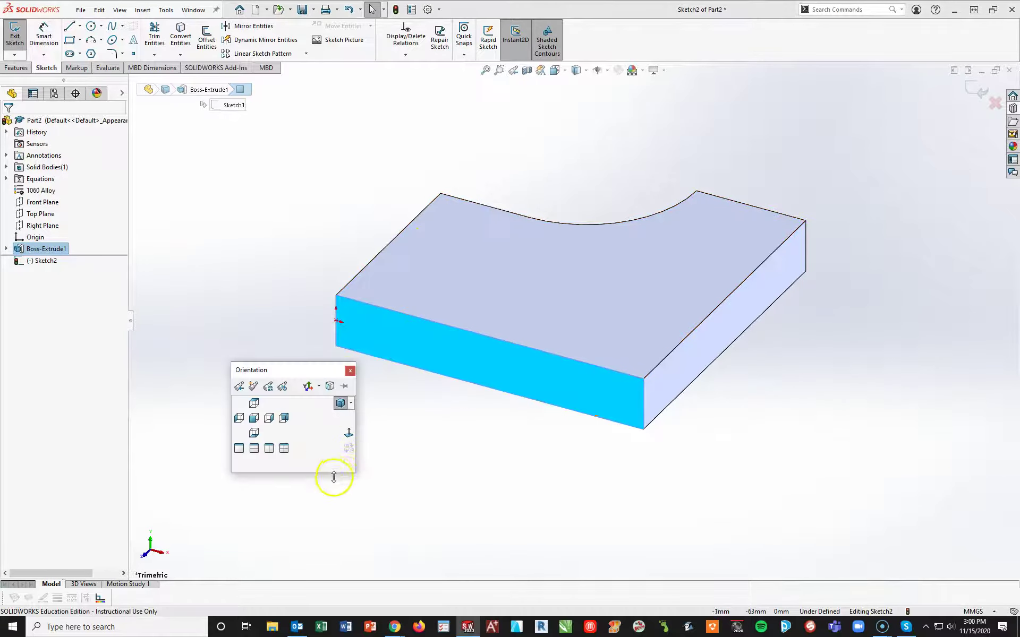
click(346, 434)
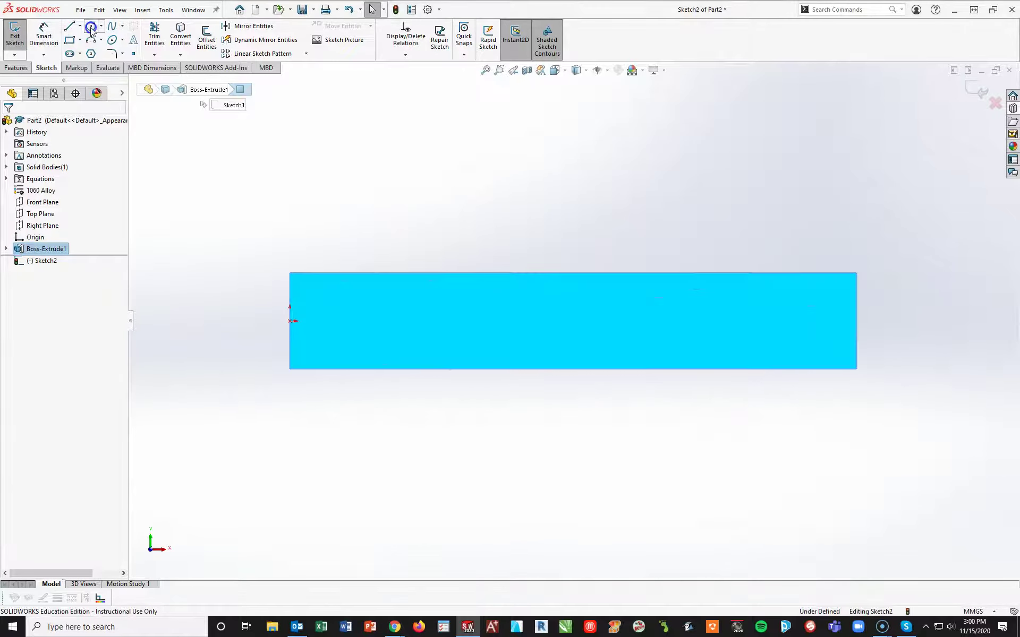
click(92, 28)
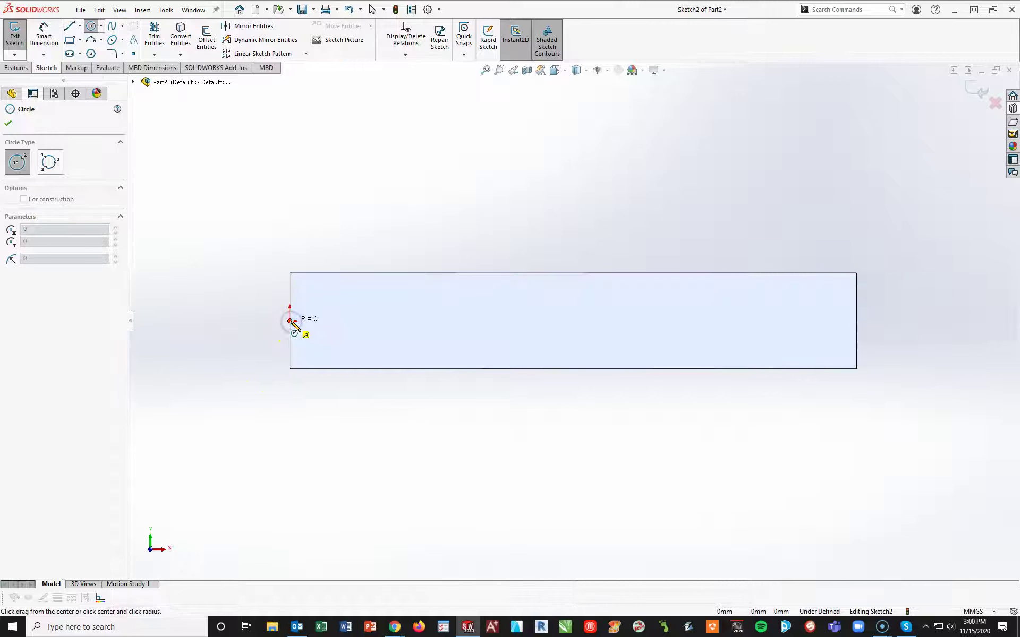
drag(290, 320, 304, 351)
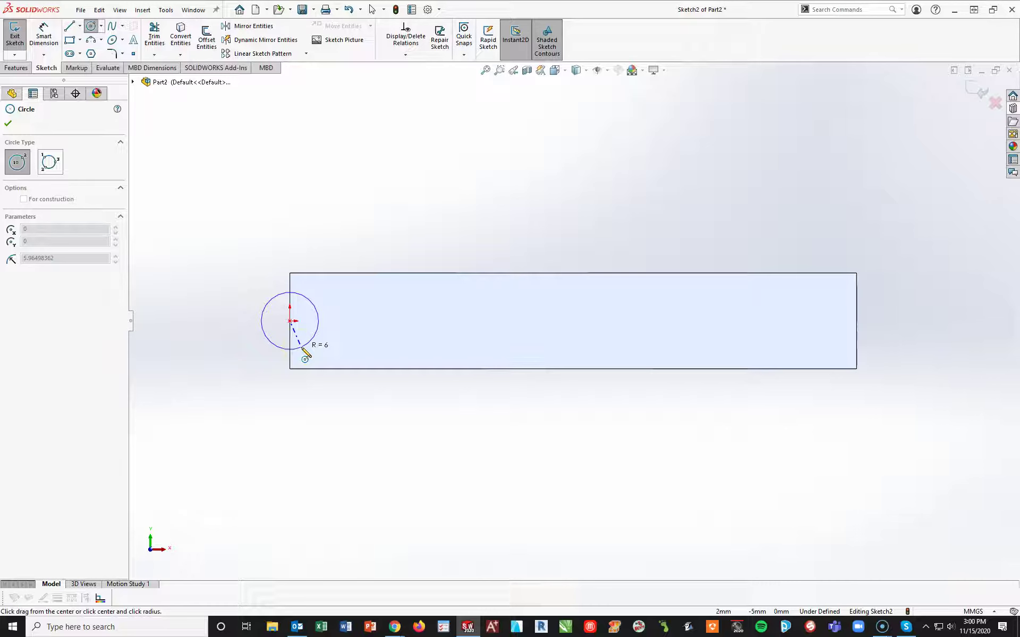
drag(305, 353, 367, 467)
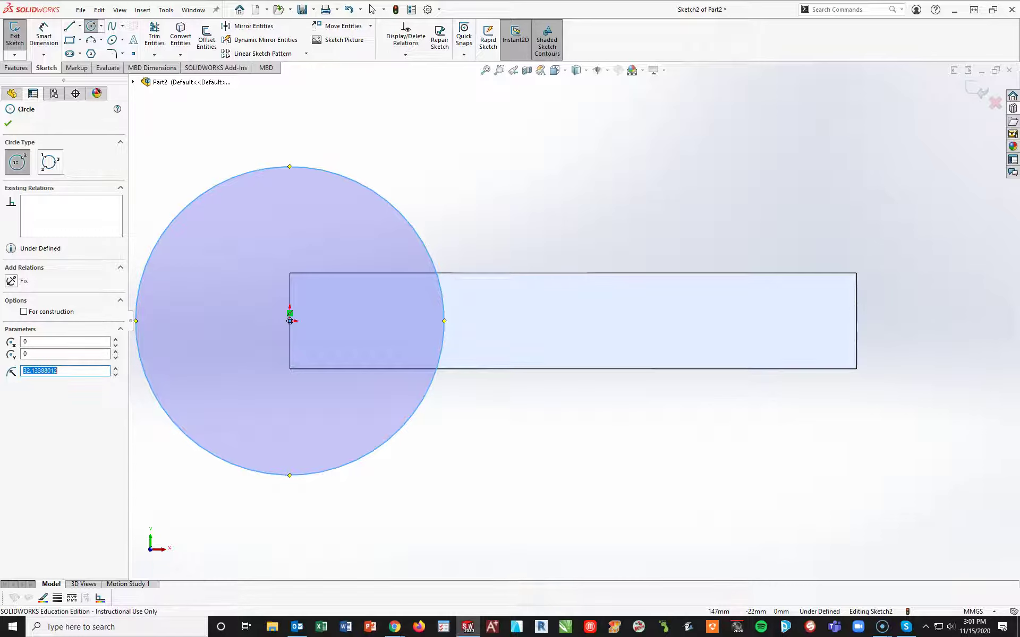
Step: Dimension the circle's diameter and link it to global variable B
scroll(567, 321, up, 2)
click(44, 37)
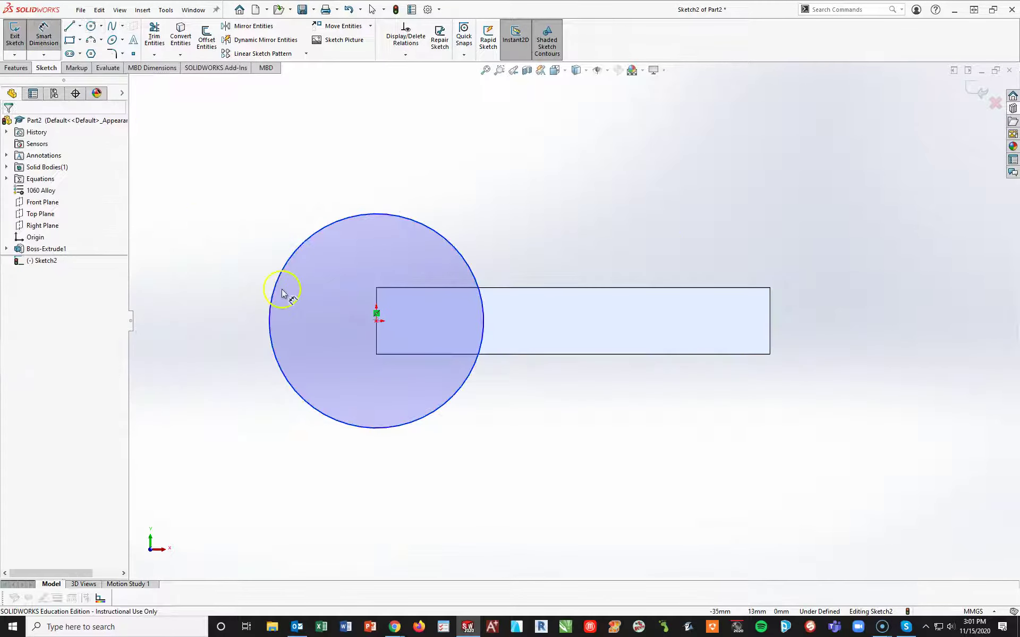
click(324, 231)
click(220, 165)
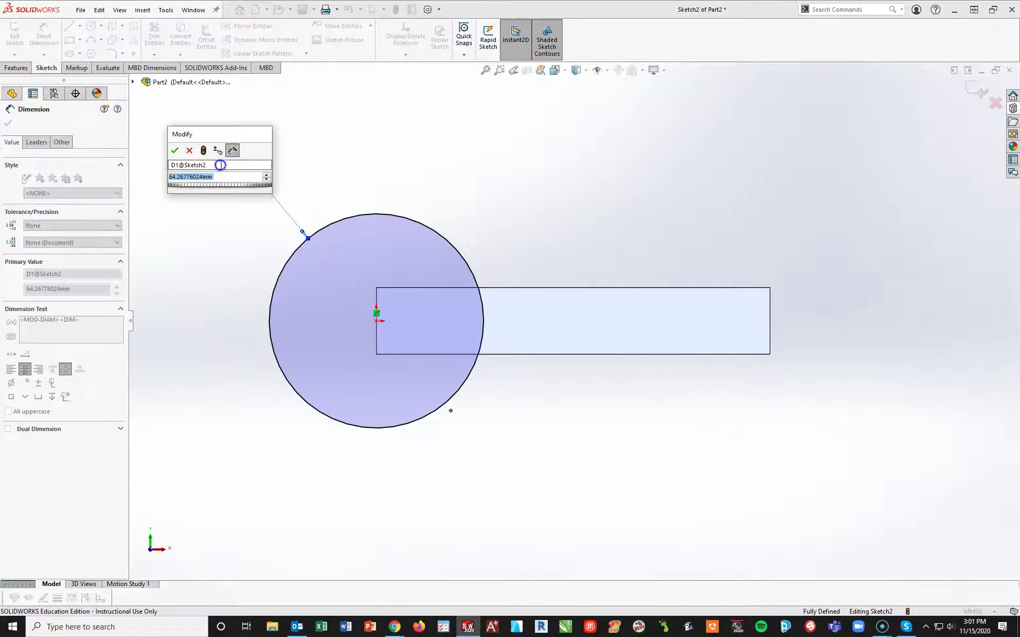
text(=)
mouse_move(227, 191)
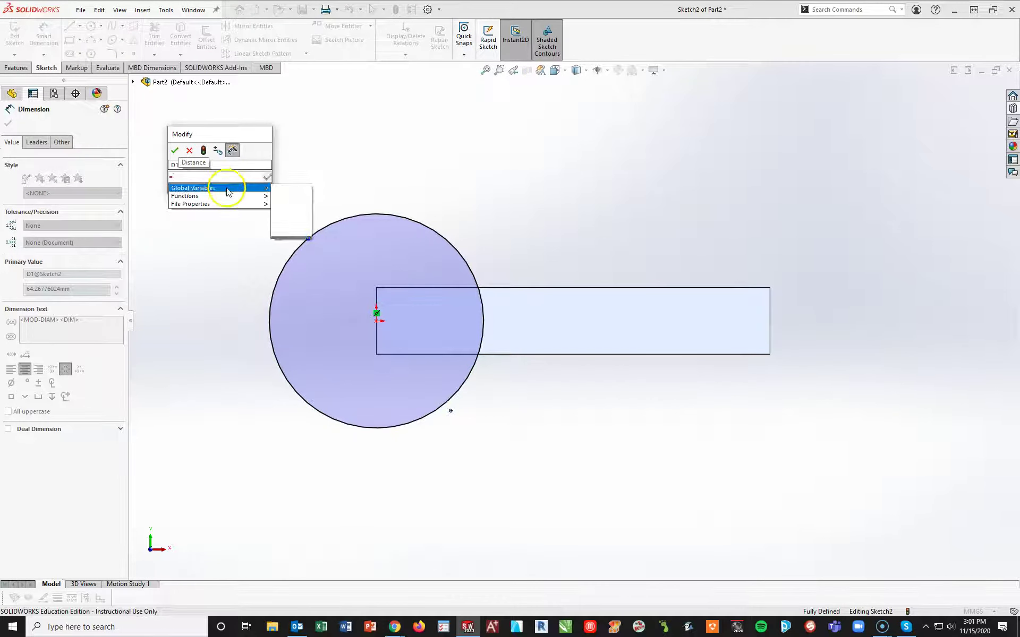
click(284, 202)
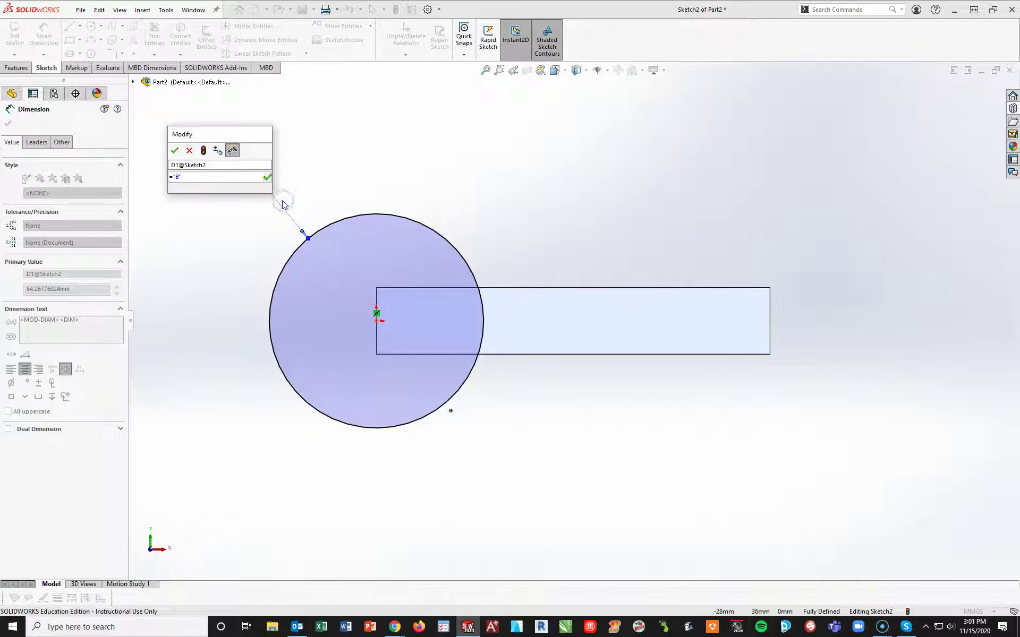
click(174, 150)
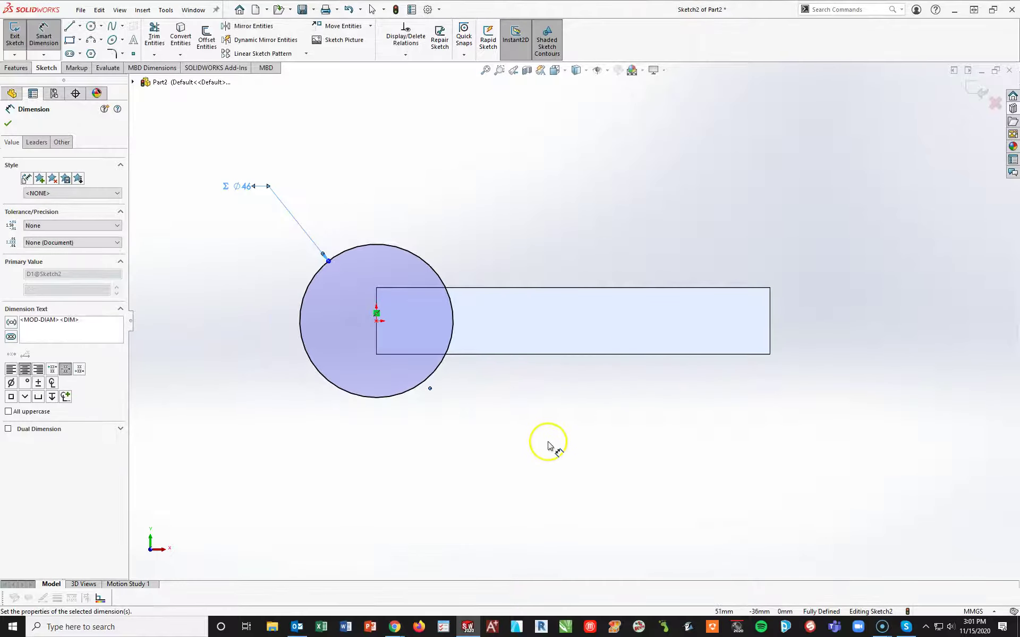
click(44, 37)
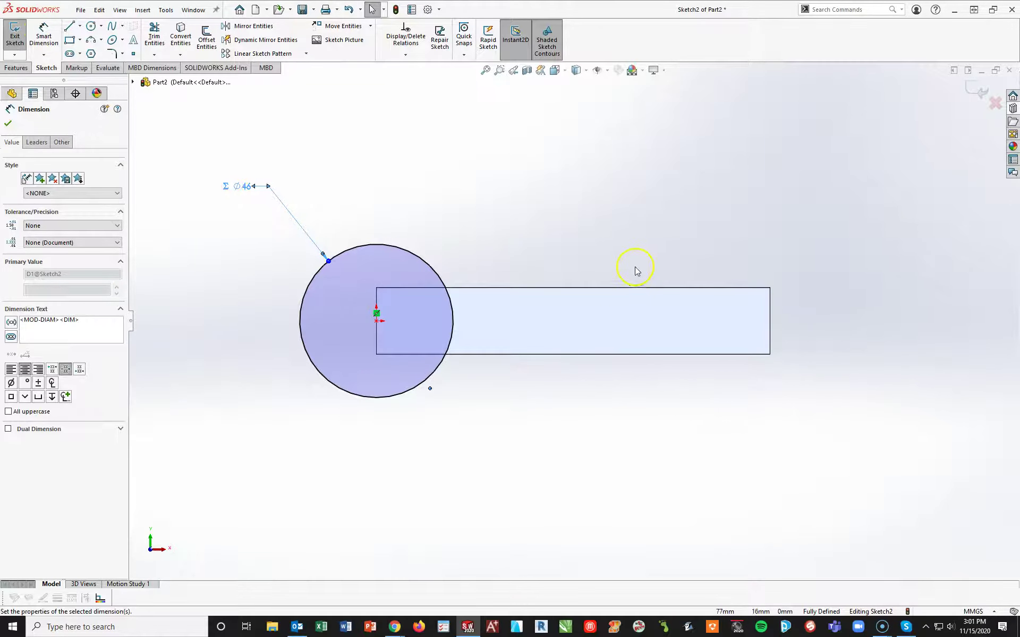
Step: Extrude the circle as a Blind boss, reversed back along the plate's side, with its depth linked to global variable A
key(space)
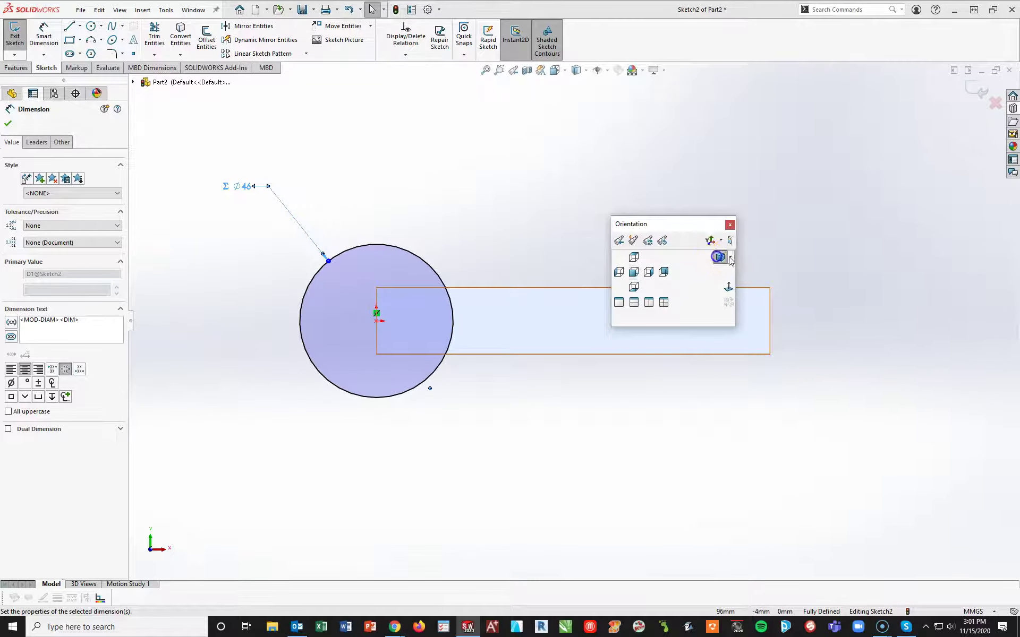
click(719, 255)
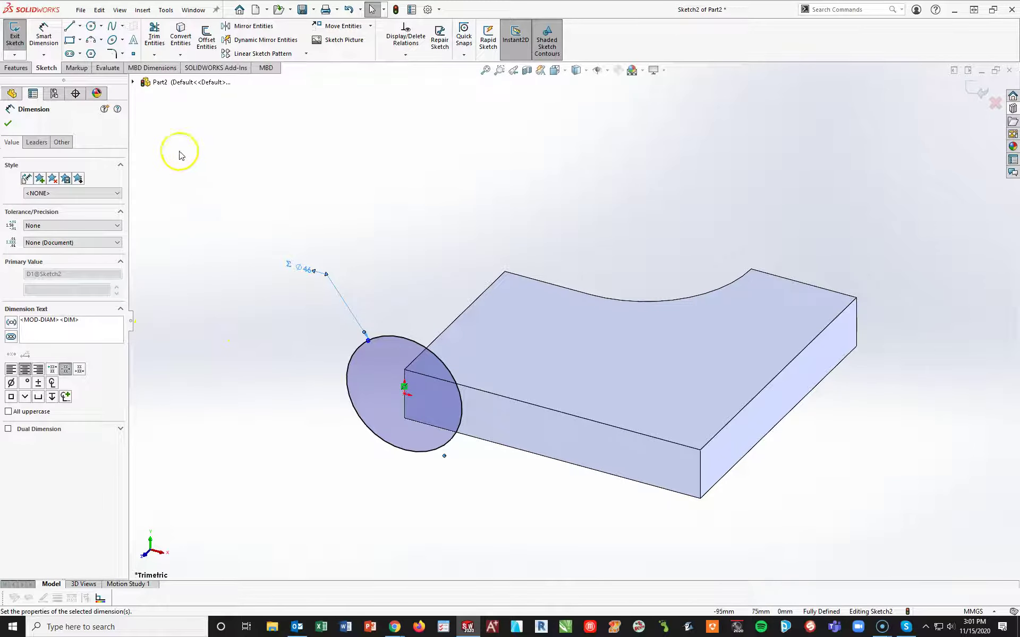
click(18, 68)
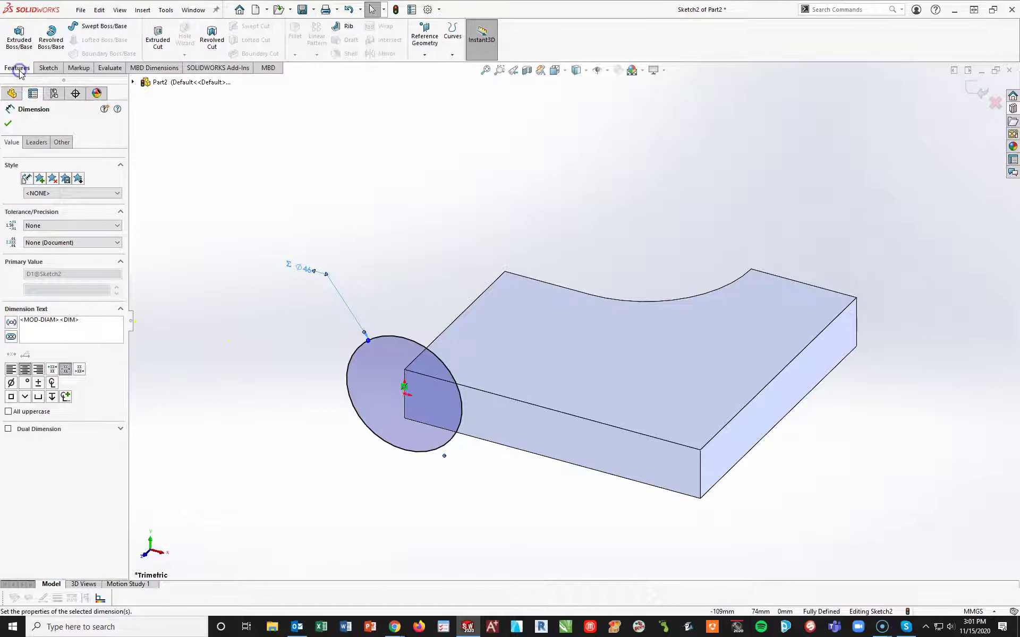
click(20, 39)
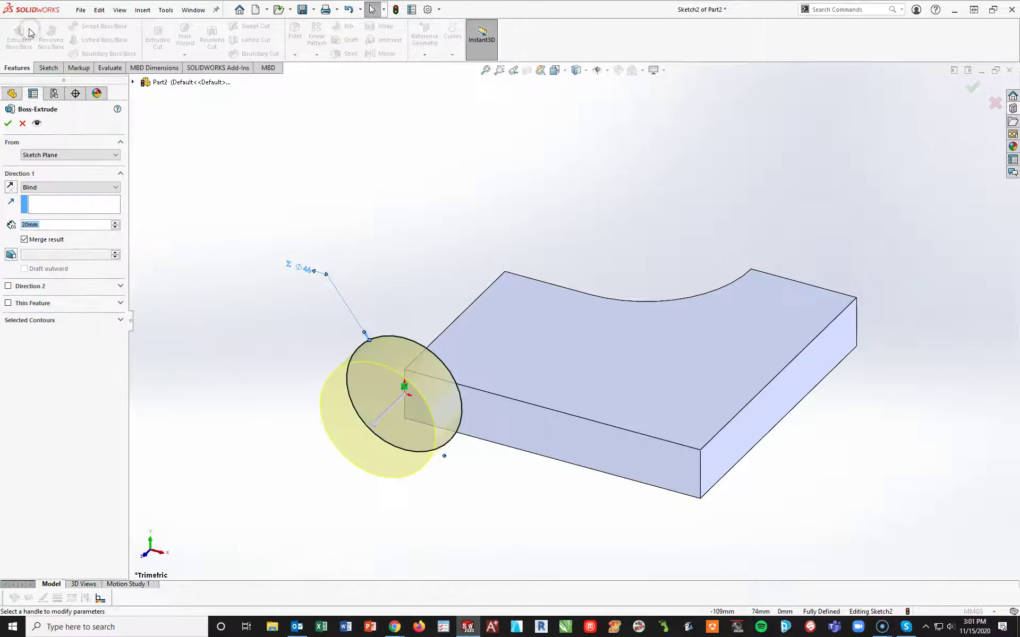
click(9, 187)
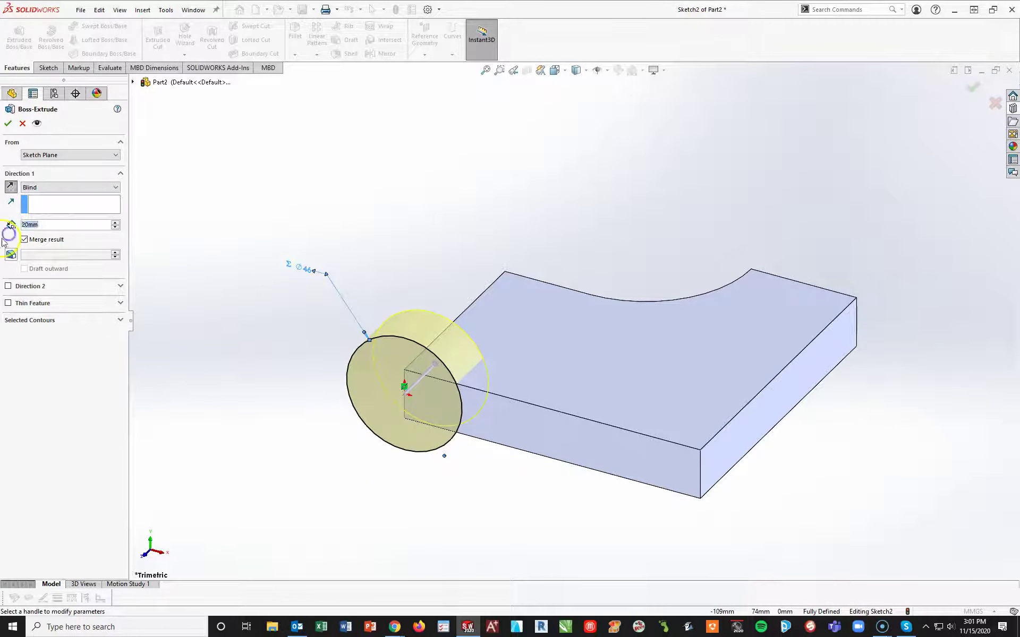
text(=)
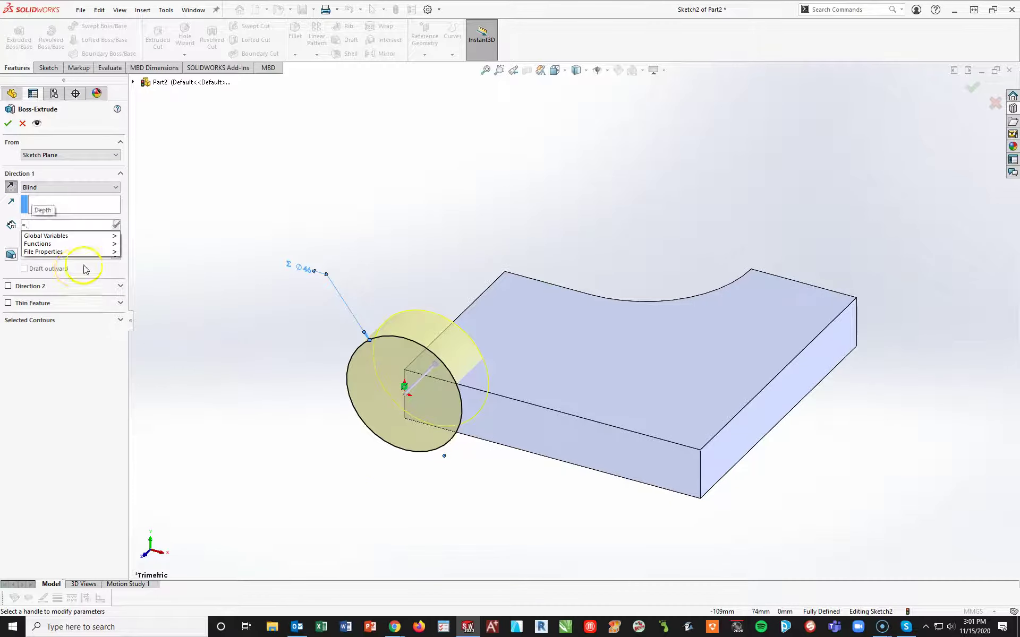
mouse_move(67, 239)
click(133, 237)
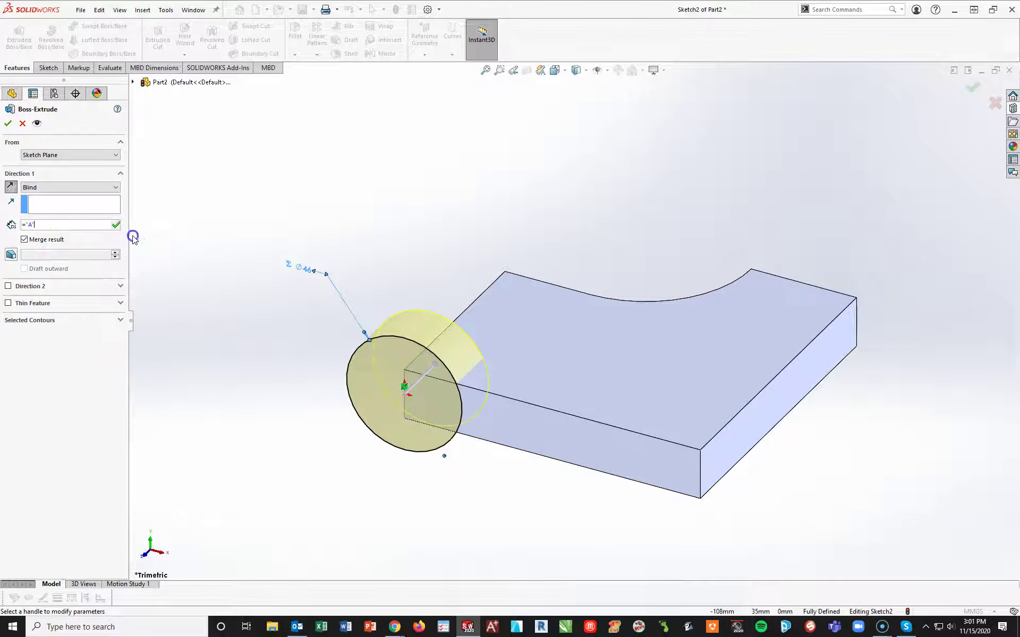
click(8, 123)
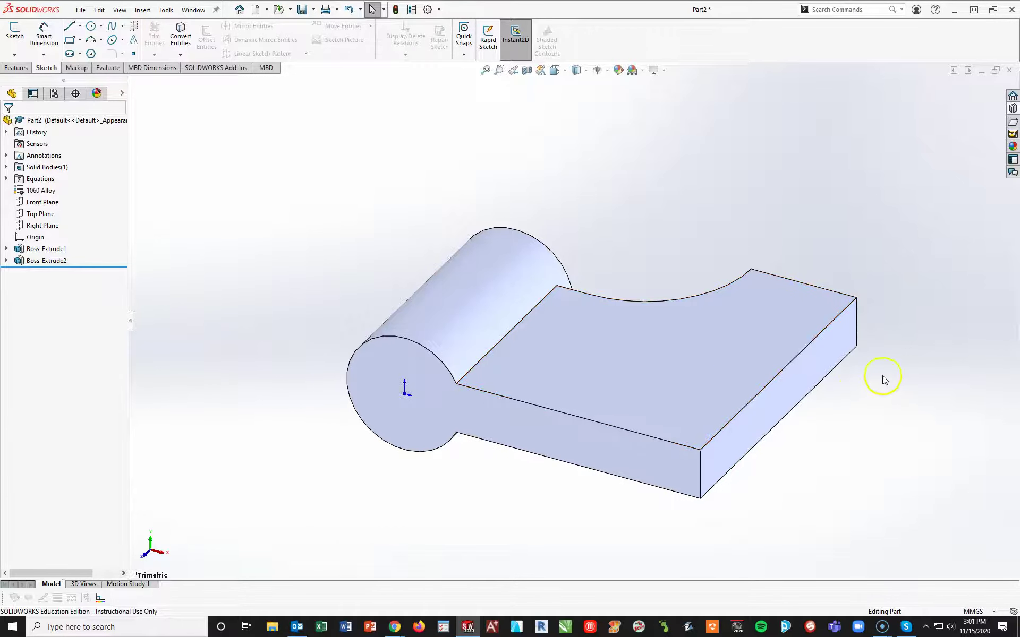
Step: Sketch a circle of about 29 mm radius on the plate's right end face, centred on the midpoint of its rear vertical edge
click(838, 357)
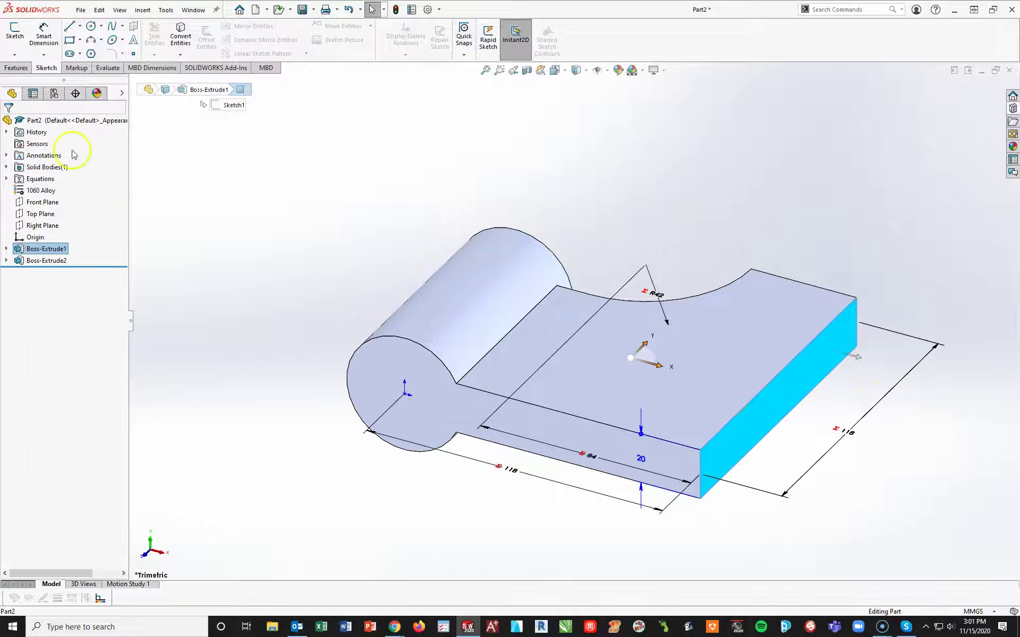
click(15, 33)
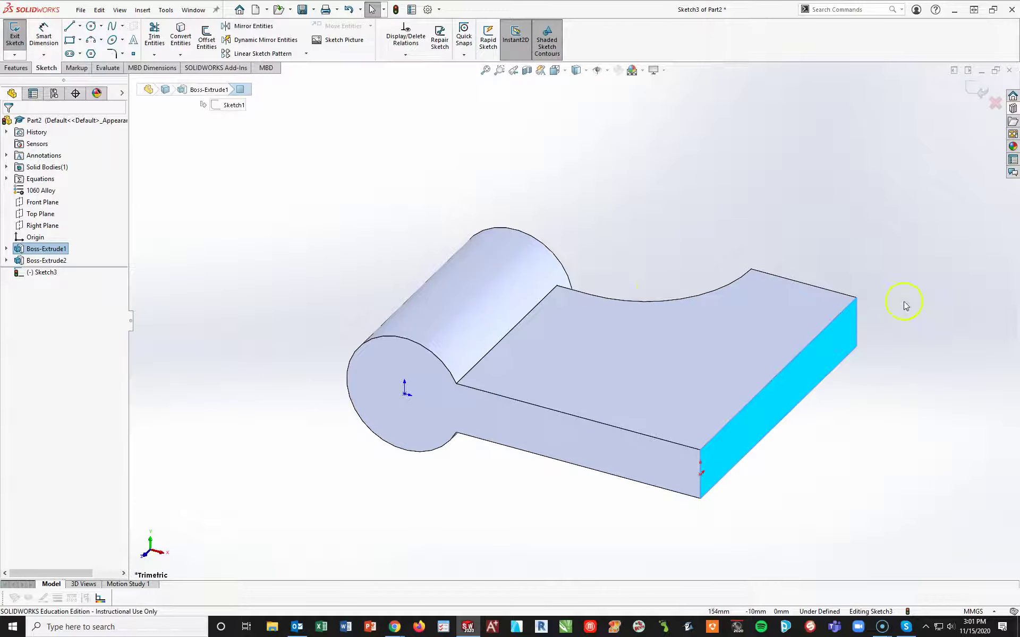
key(space)
click(905, 338)
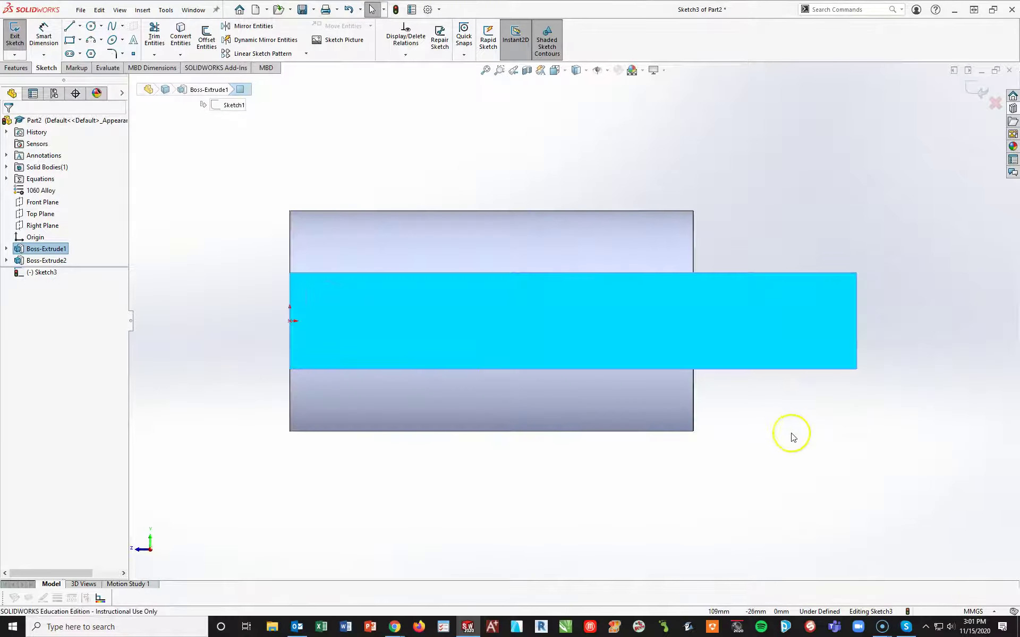
click(91, 26)
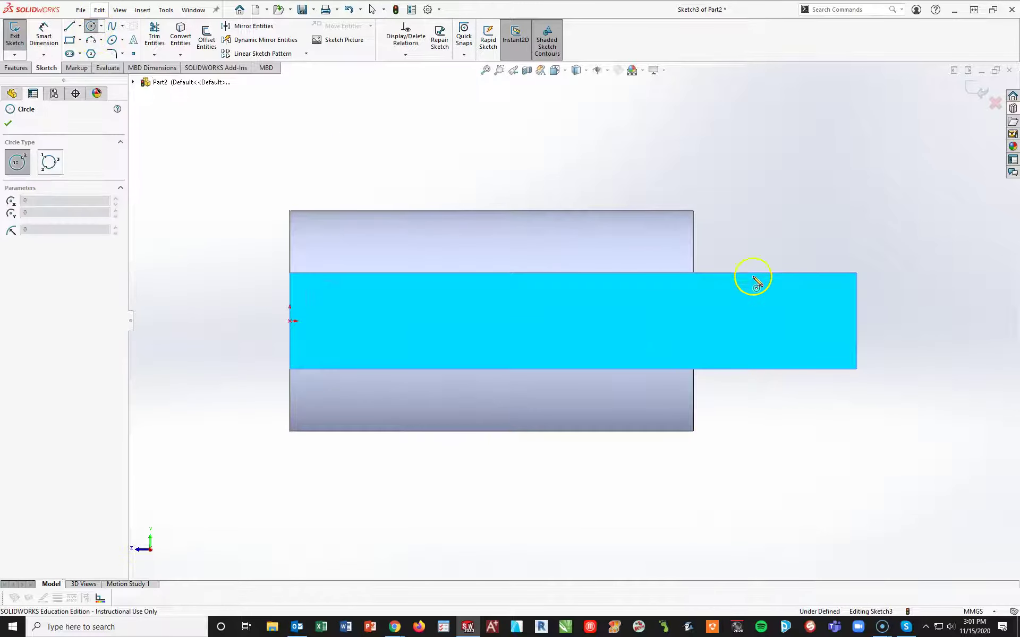
click(856, 320)
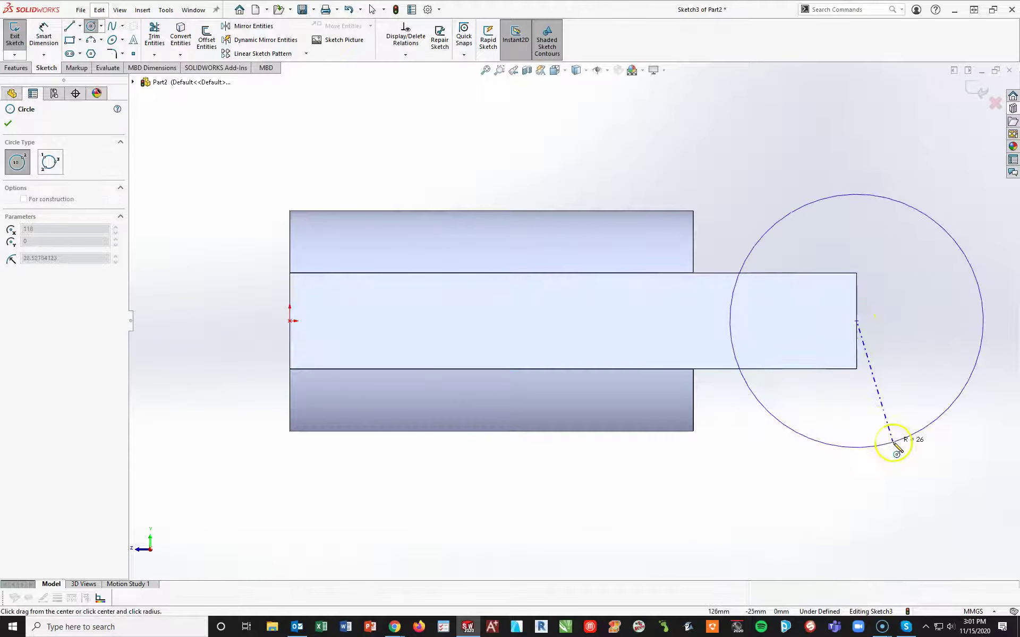
click(900, 455)
Step: Dimension the new circle's diameter as 48 mm
key(d)
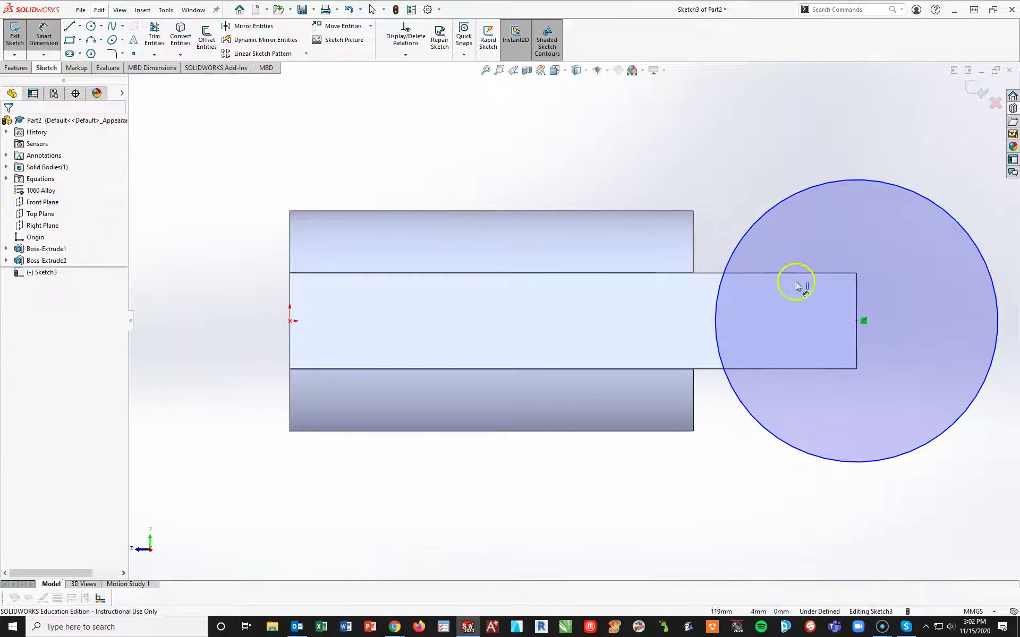
click(836, 194)
click(639, 121)
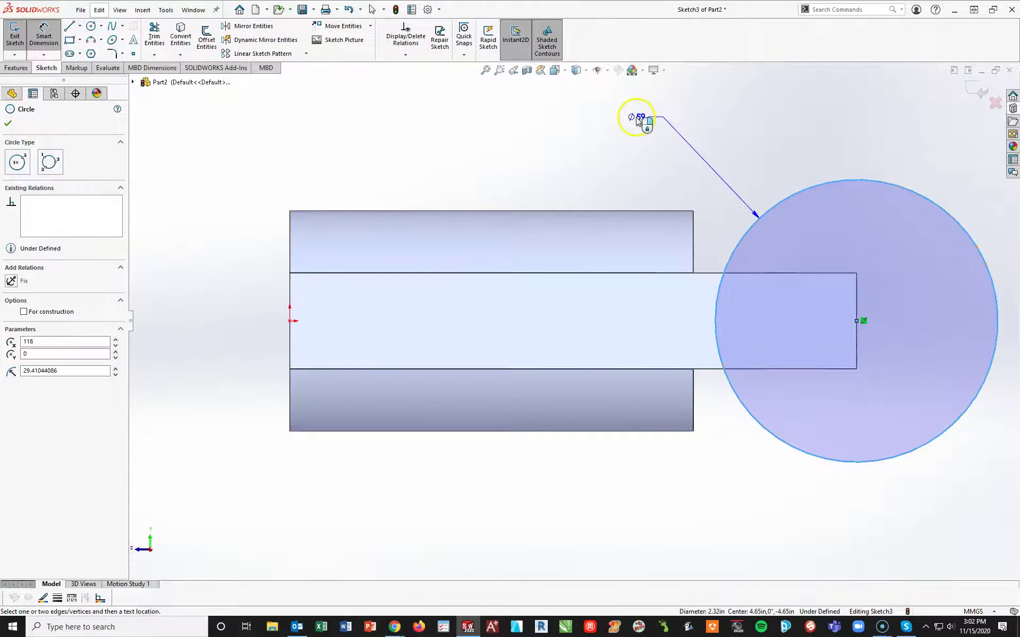
text(4)
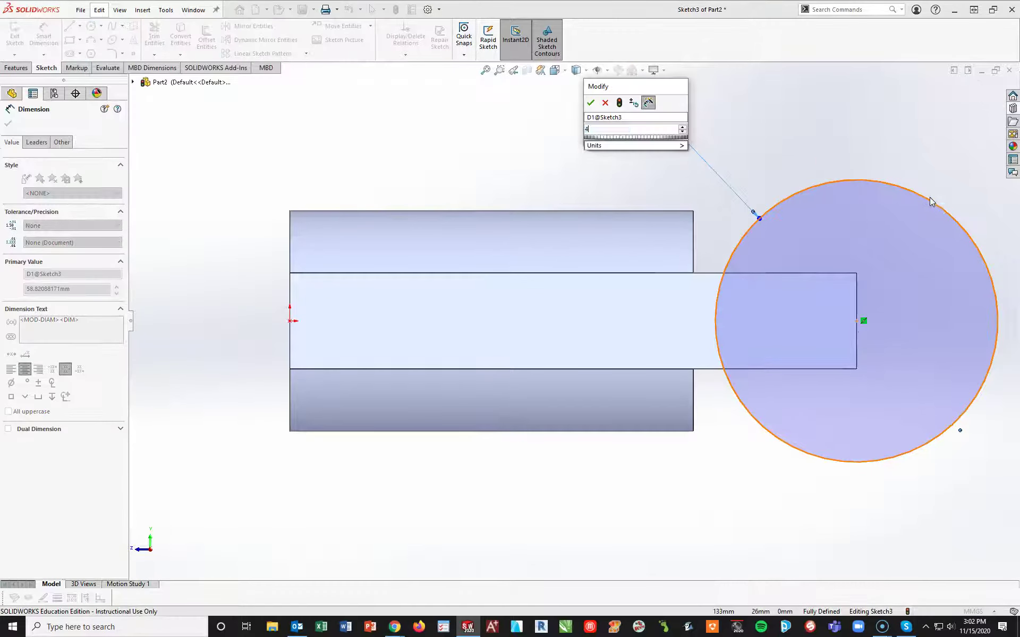
text(8)
key(Return)
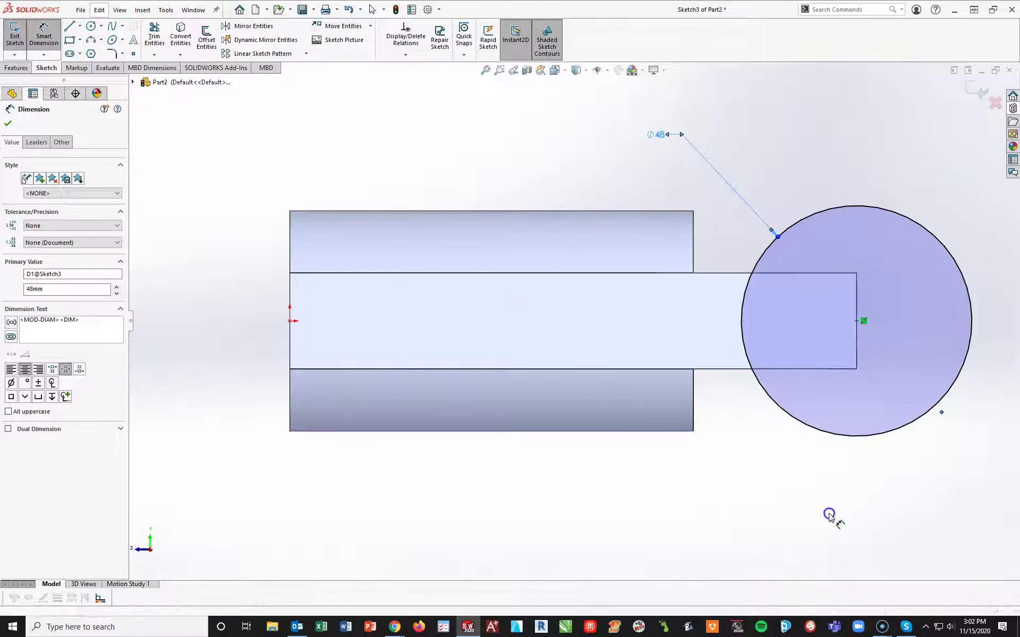
Step: Start a Blind boss extrusion of the 48 mm circle with a depth of 10 mm in the first direction
click(829, 516)
key(space)
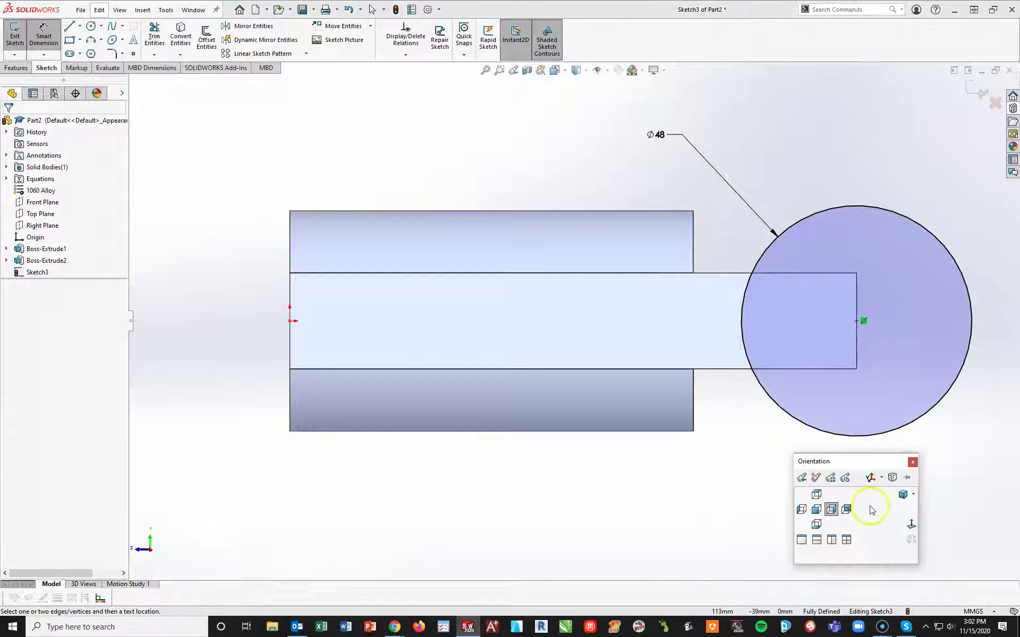
click(902, 491)
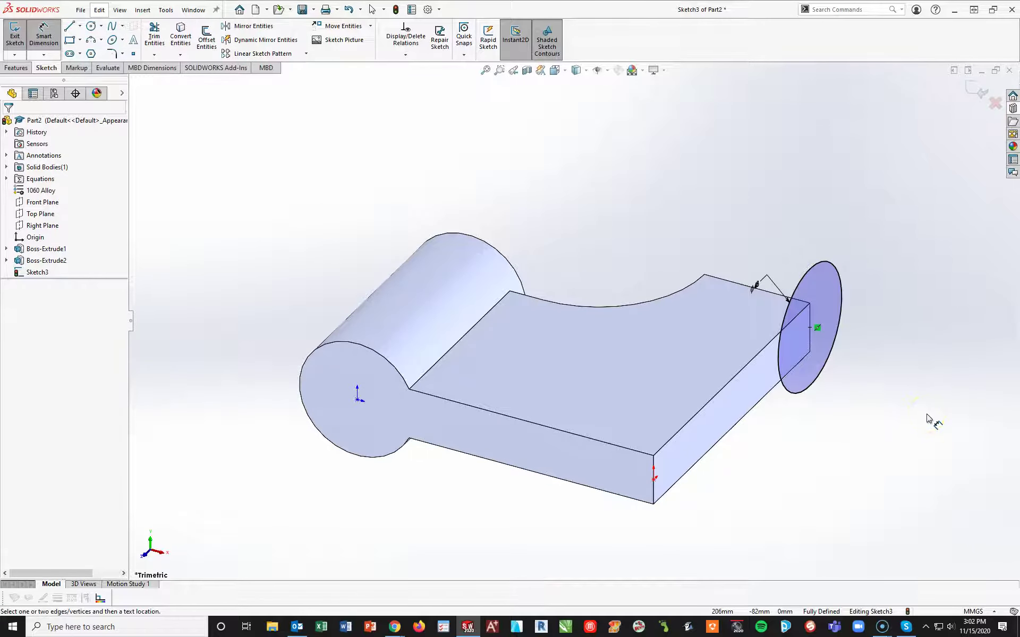
click(17, 67)
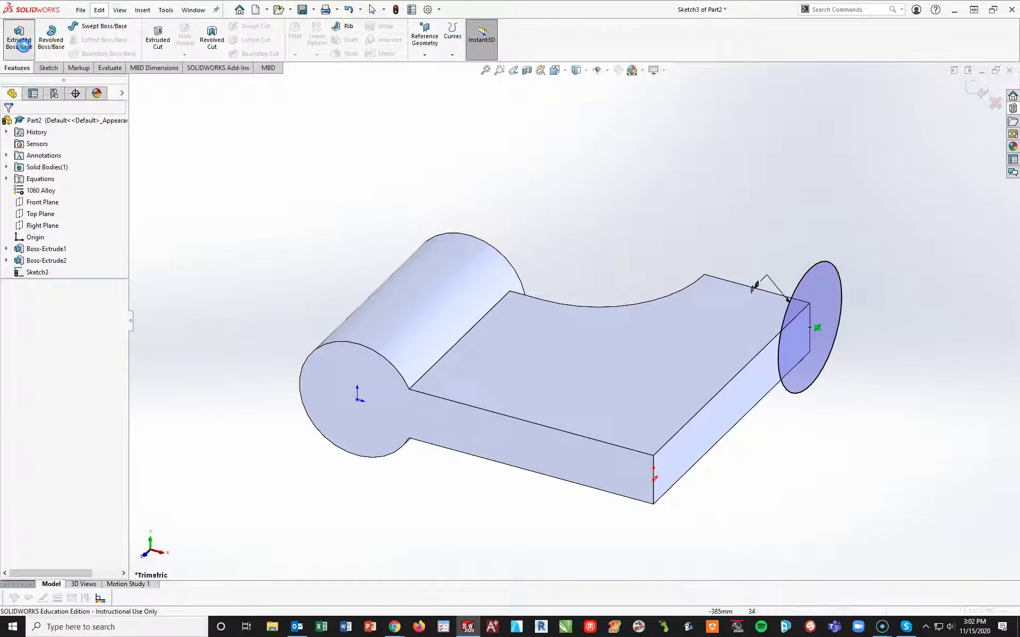
click(24, 47)
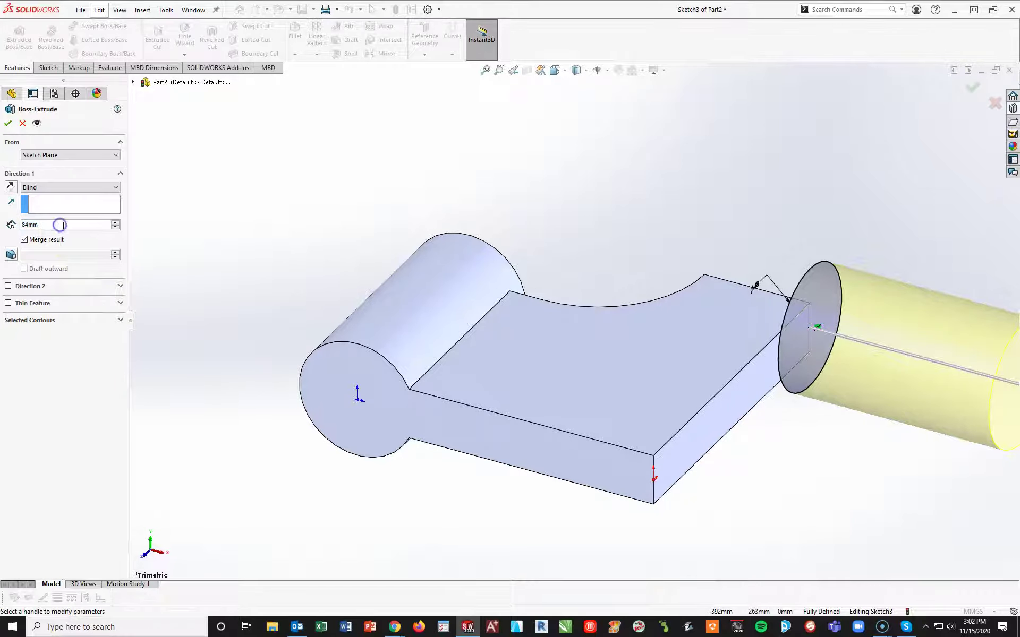
text(0)
key(Return)
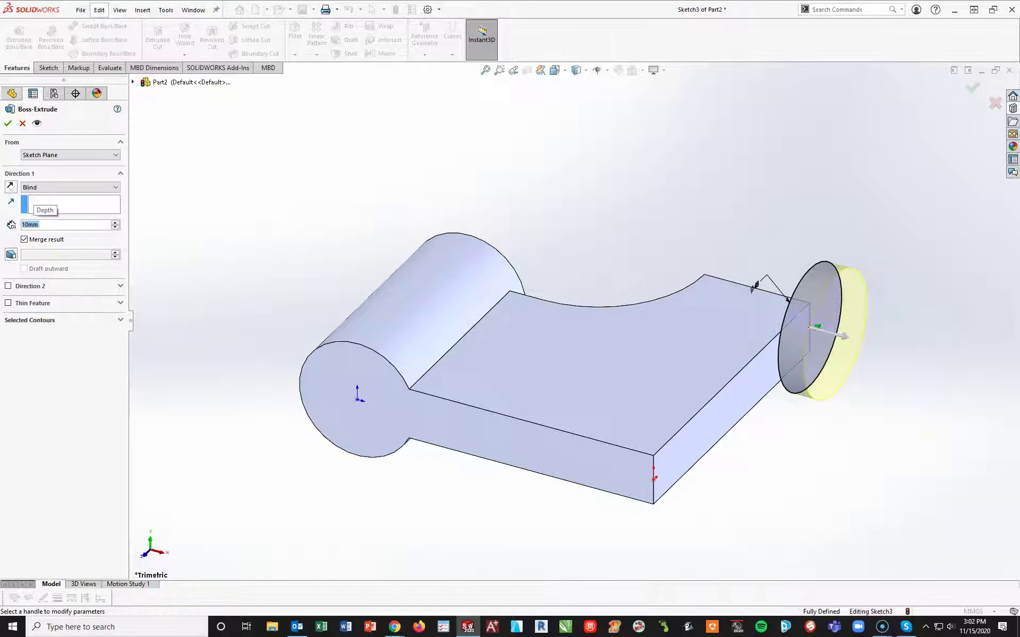
Step: Add a second Blind direction to the extrusion with its depth set to the equation "Y"-10, and finish the boss
click(8, 287)
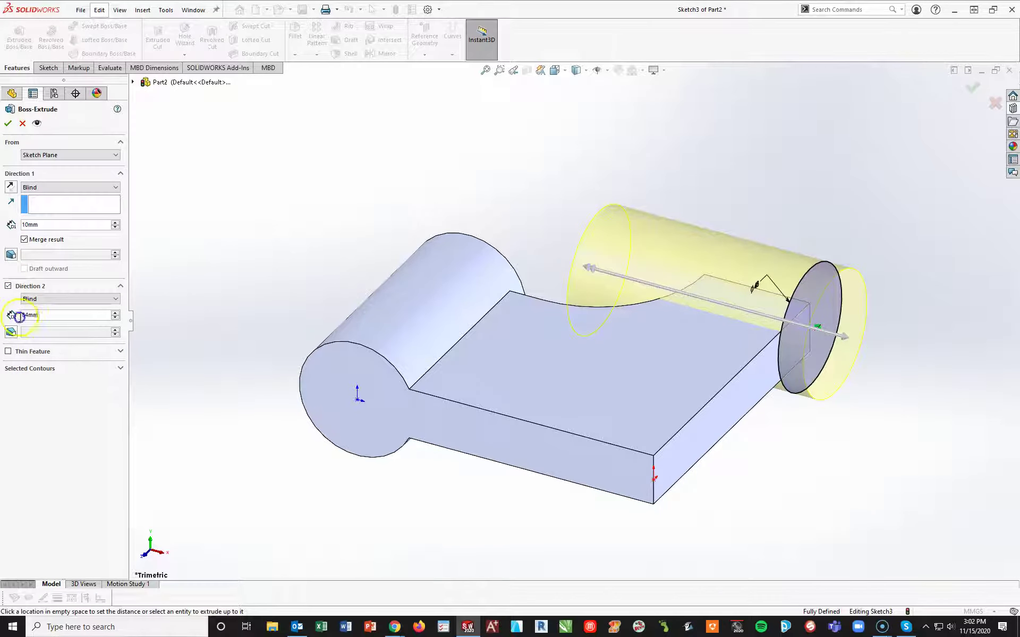
text(=)
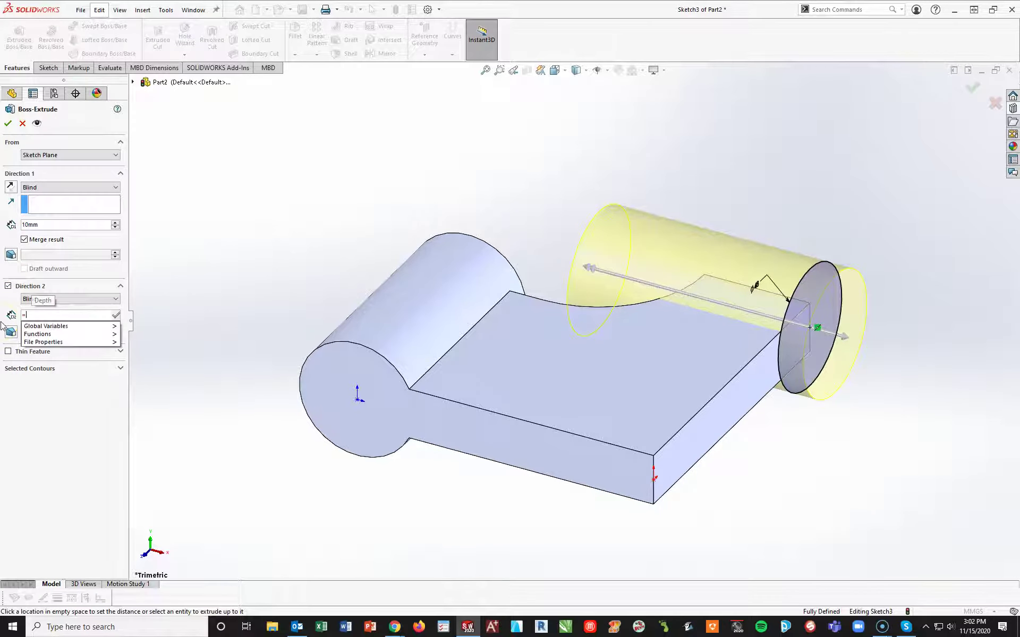
mouse_move(106, 326)
click(131, 371)
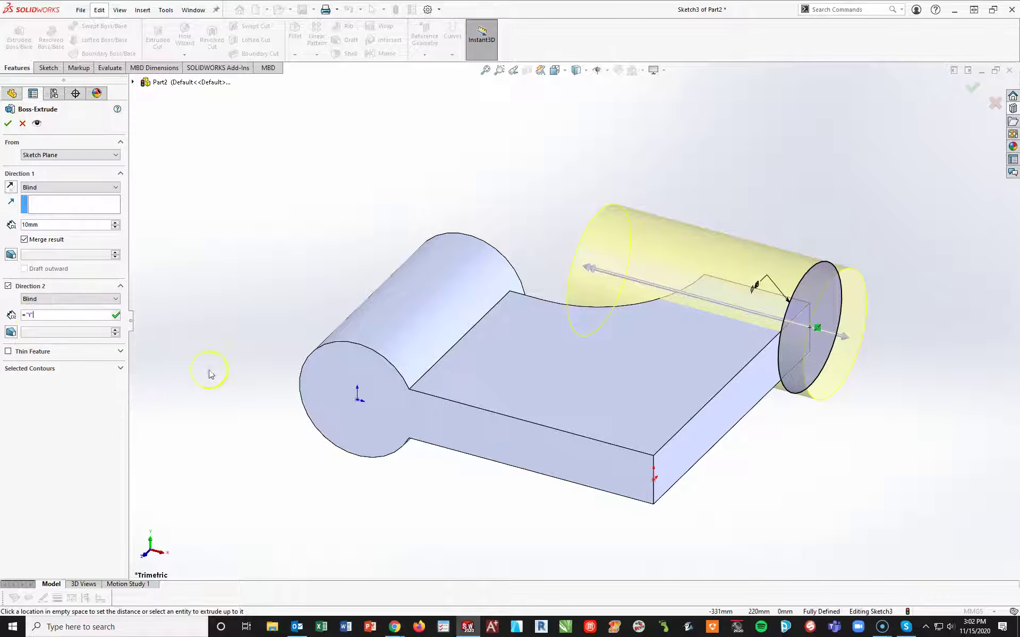
text(-10)
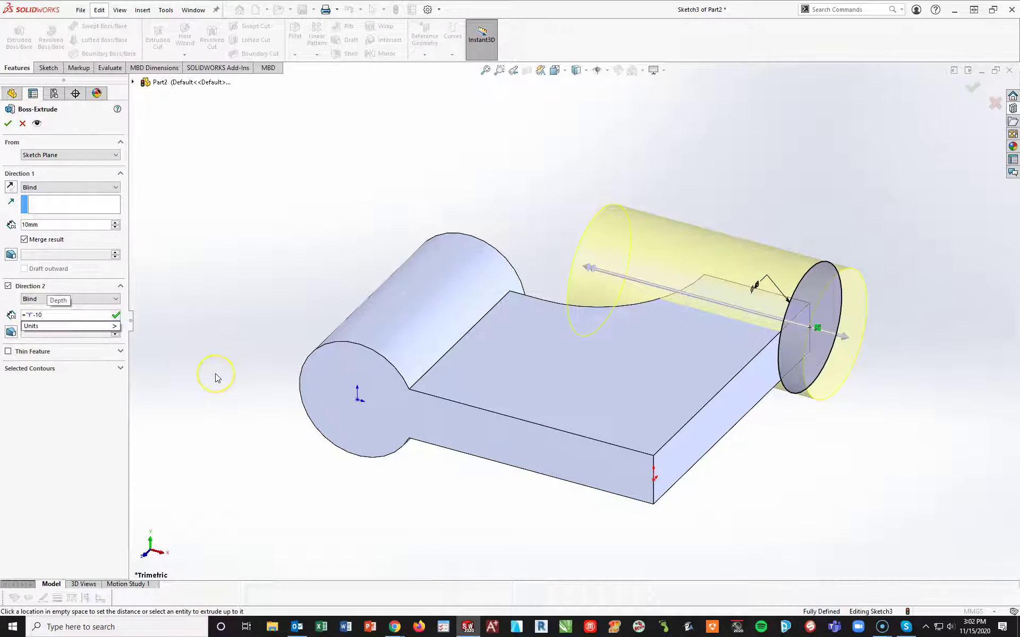
key(Return)
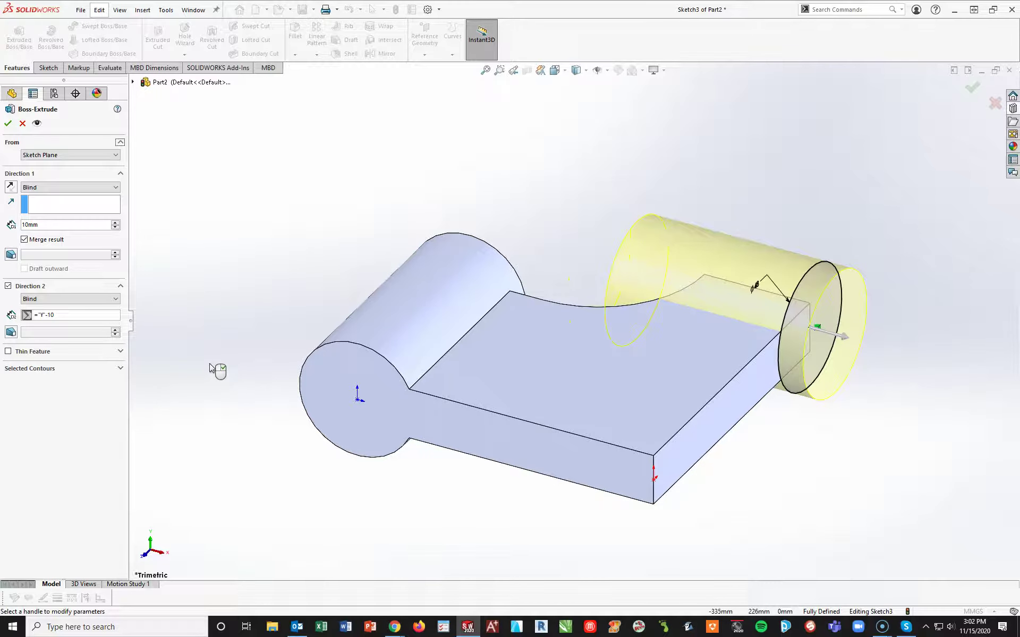
click(8, 124)
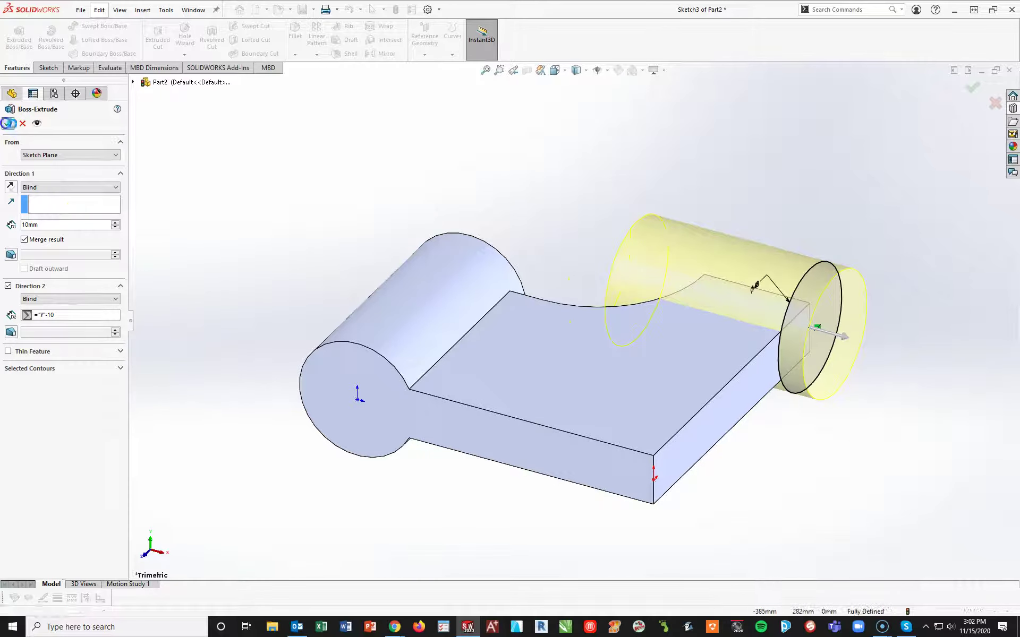
Step: Sketch a circle of about 15.5 mm radius on the part's front face, centred on the origin
key(space)
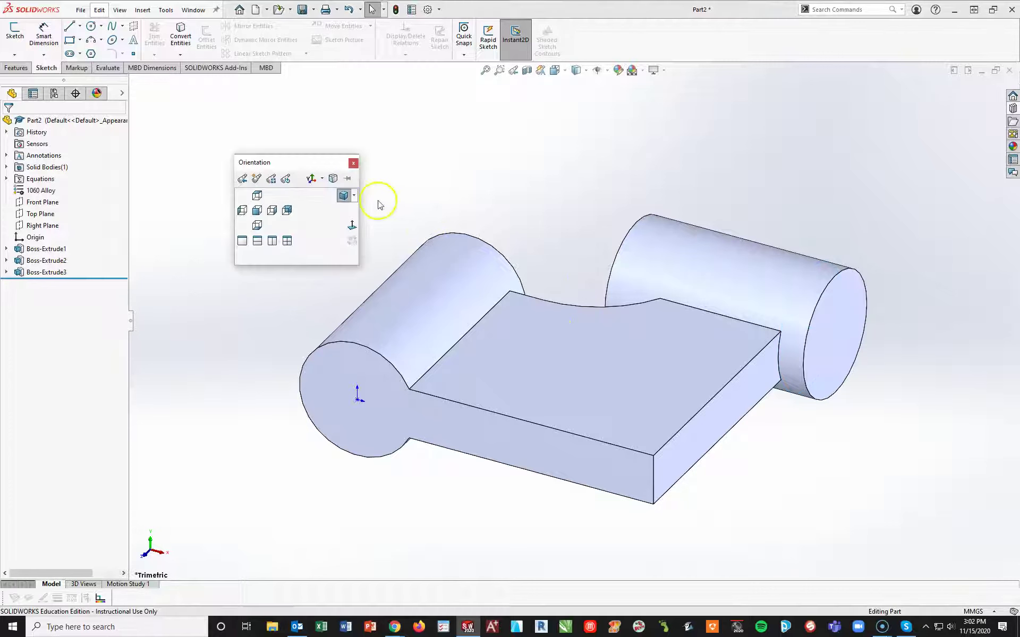
click(344, 196)
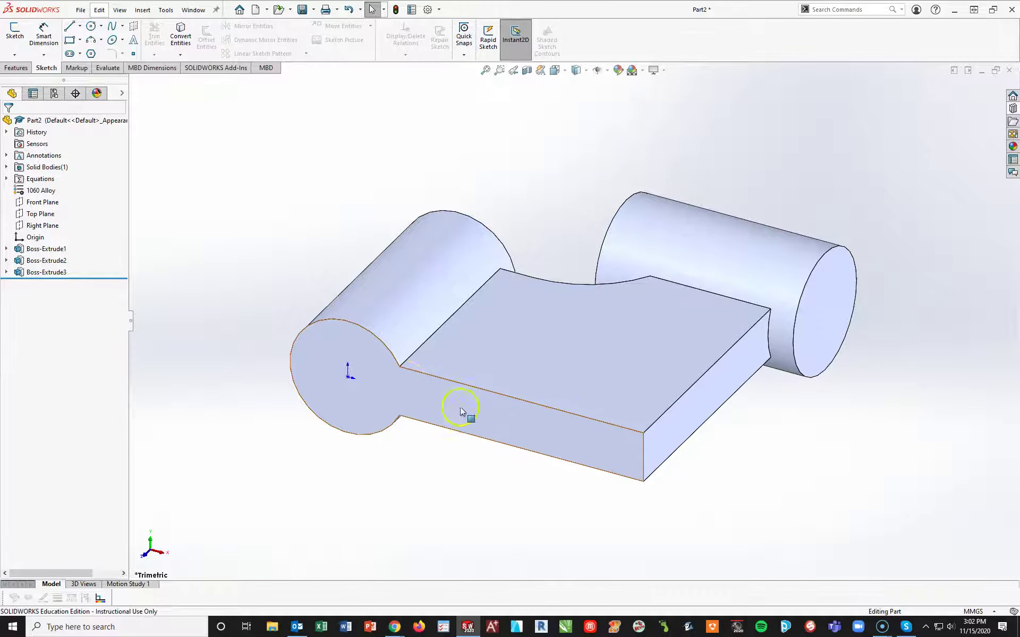
click(366, 370)
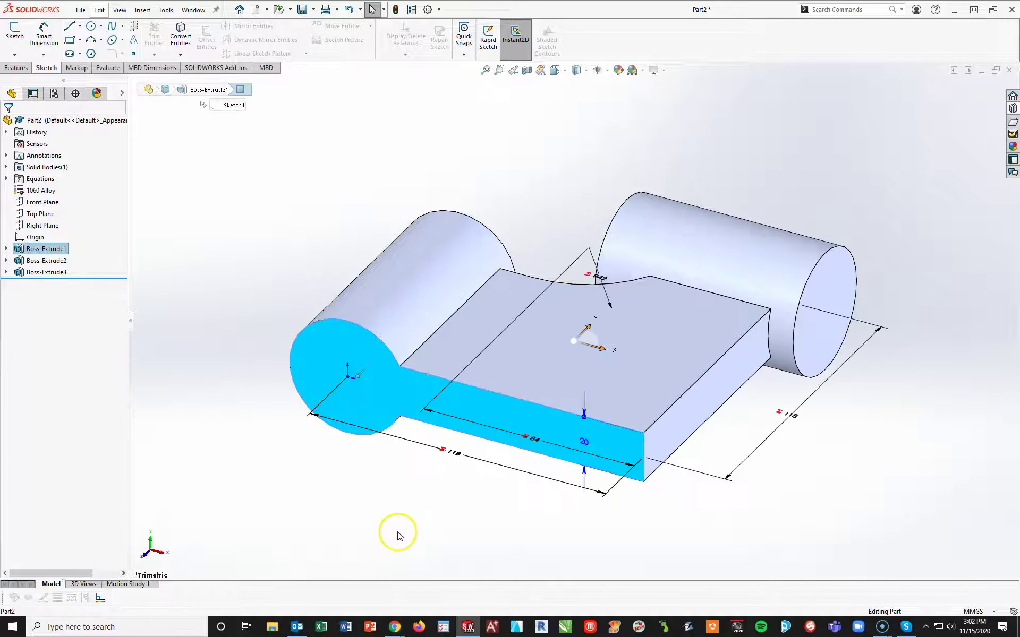
click(15, 33)
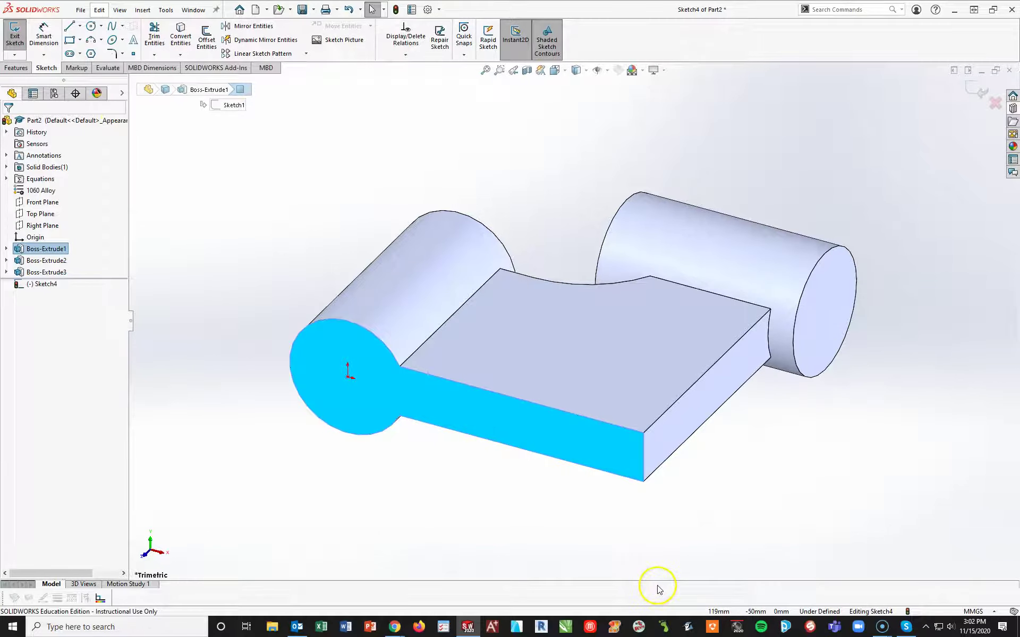
key(space)
click(504, 522)
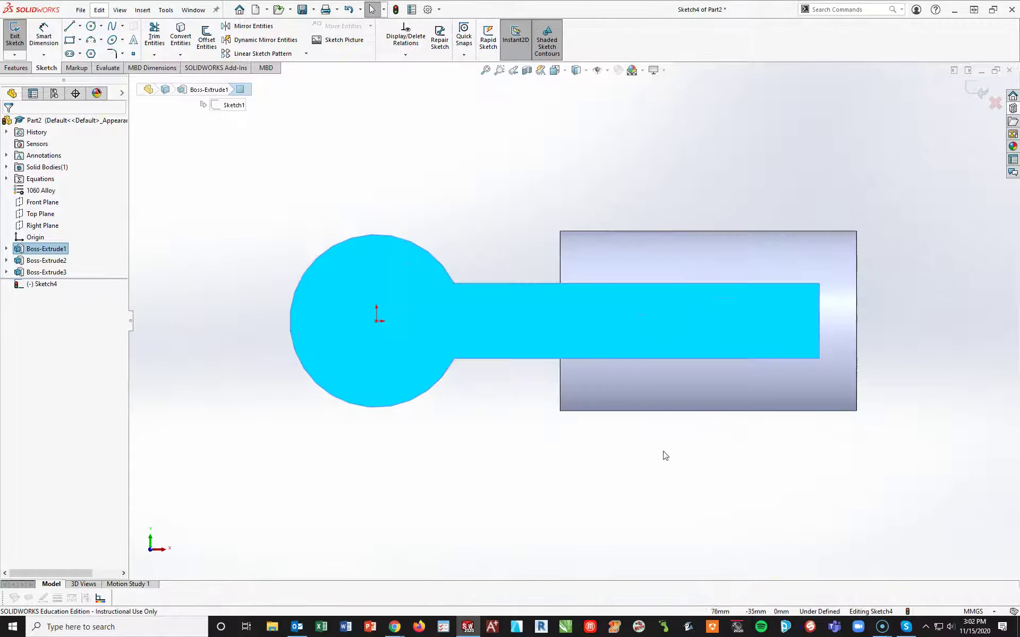
click(92, 27)
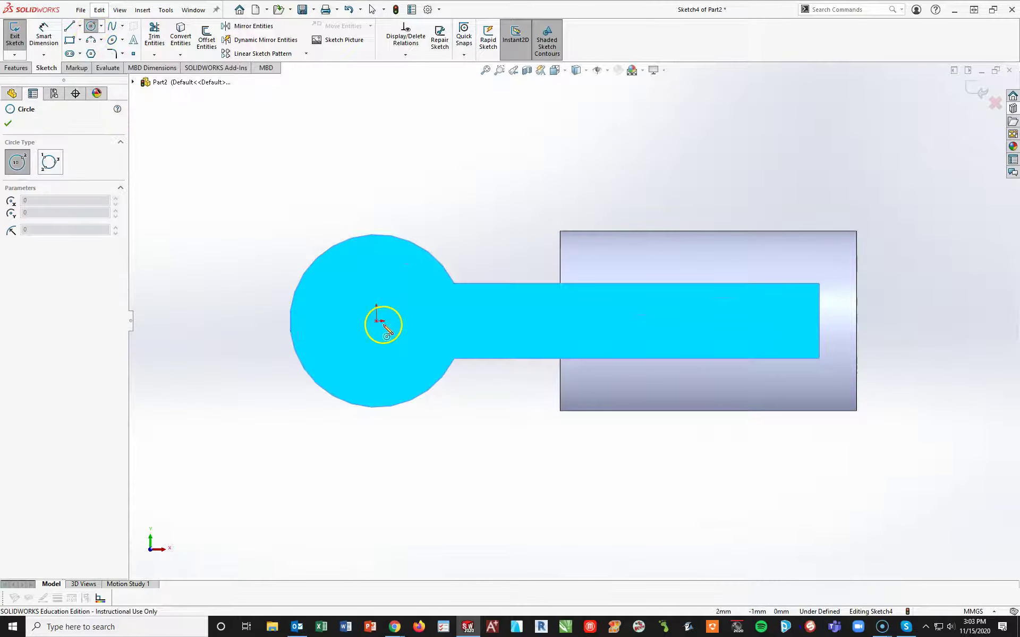
click(376, 320)
click(396, 378)
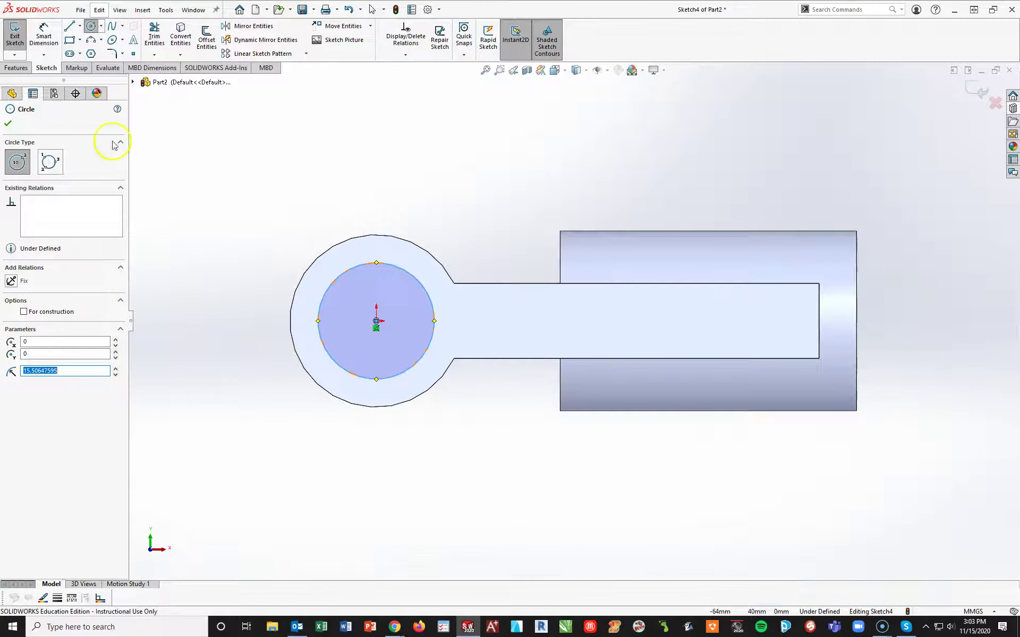
Step: Dimension the circle's diameter and link it to global variable D
click(44, 37)
click(364, 265)
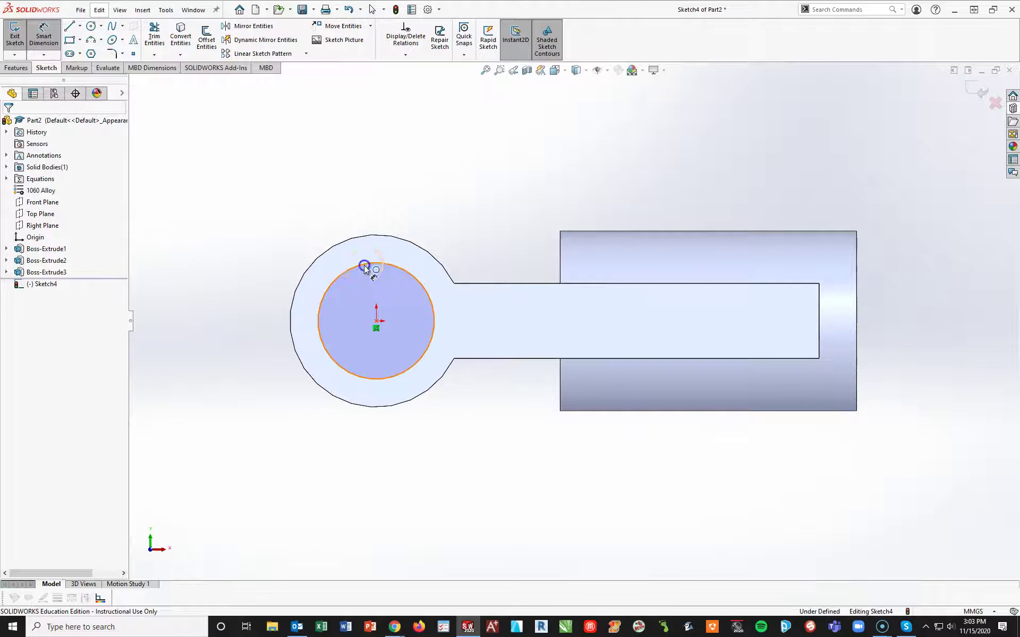
click(258, 198)
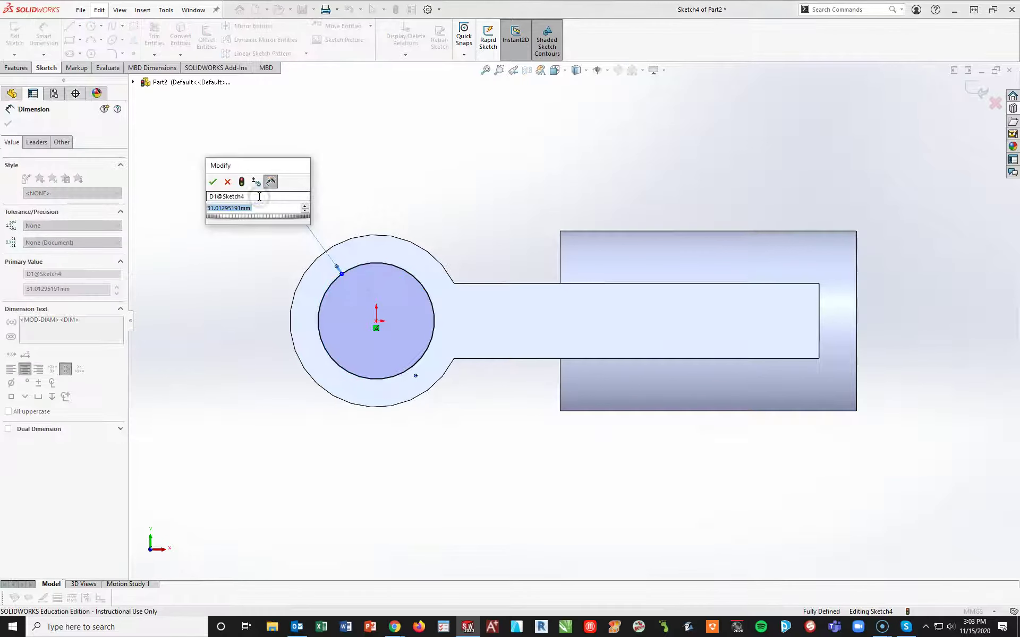
text(=)
mouse_move(263, 221)
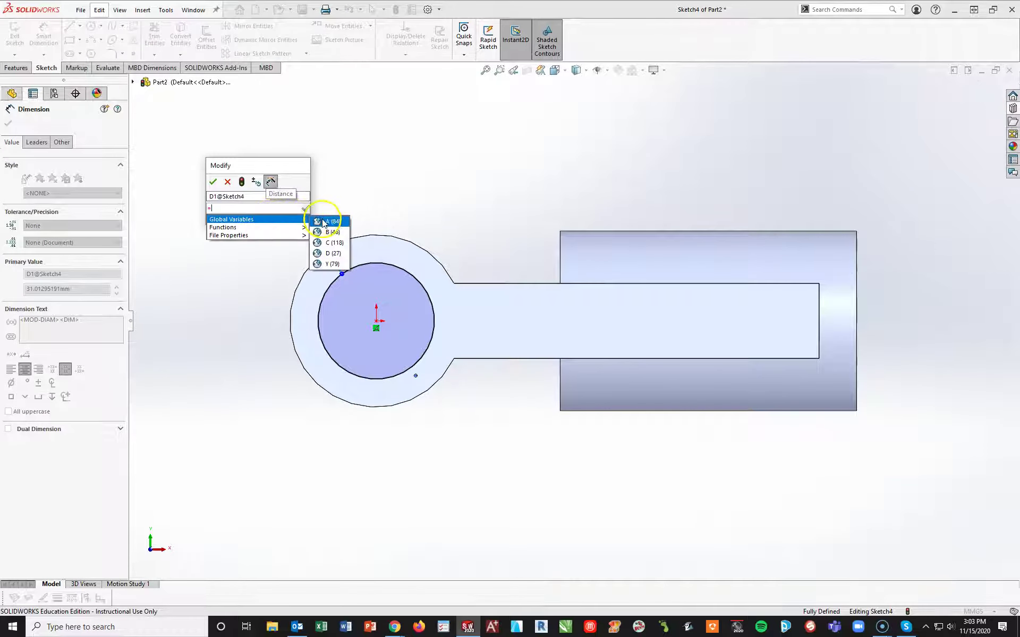
click(330, 254)
key(Return)
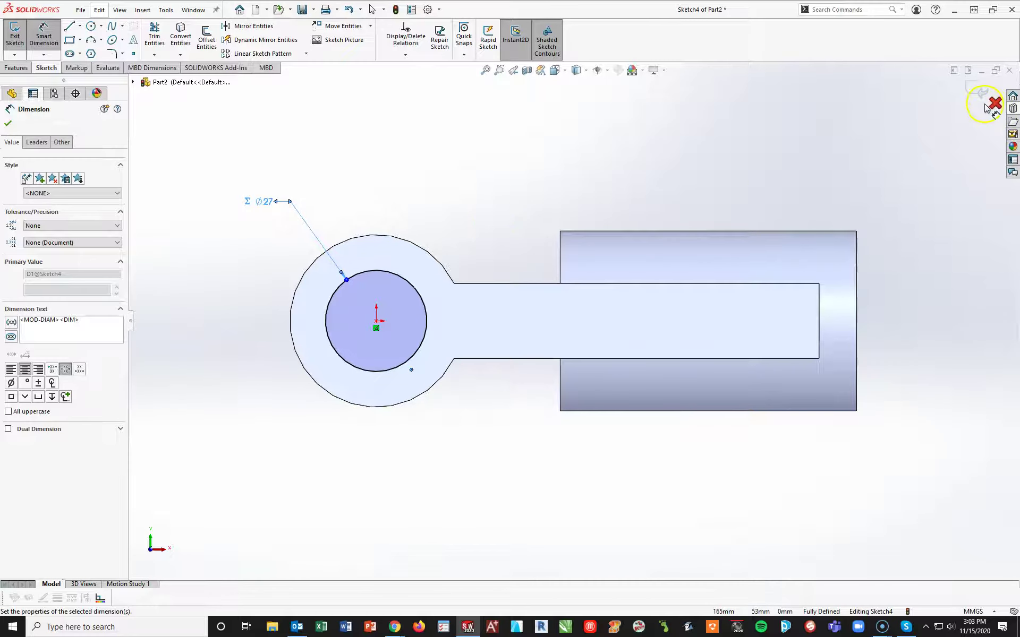
Step: Cut the circle Through All to bore a hole lengthwise through the cylindrical boss at the origin
click(16, 68)
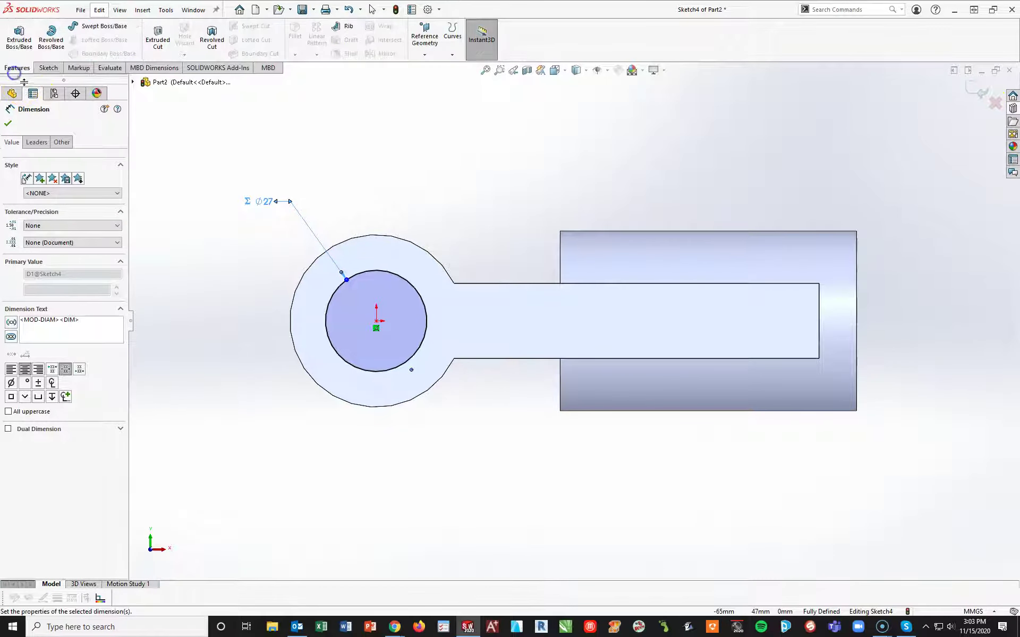
click(153, 42)
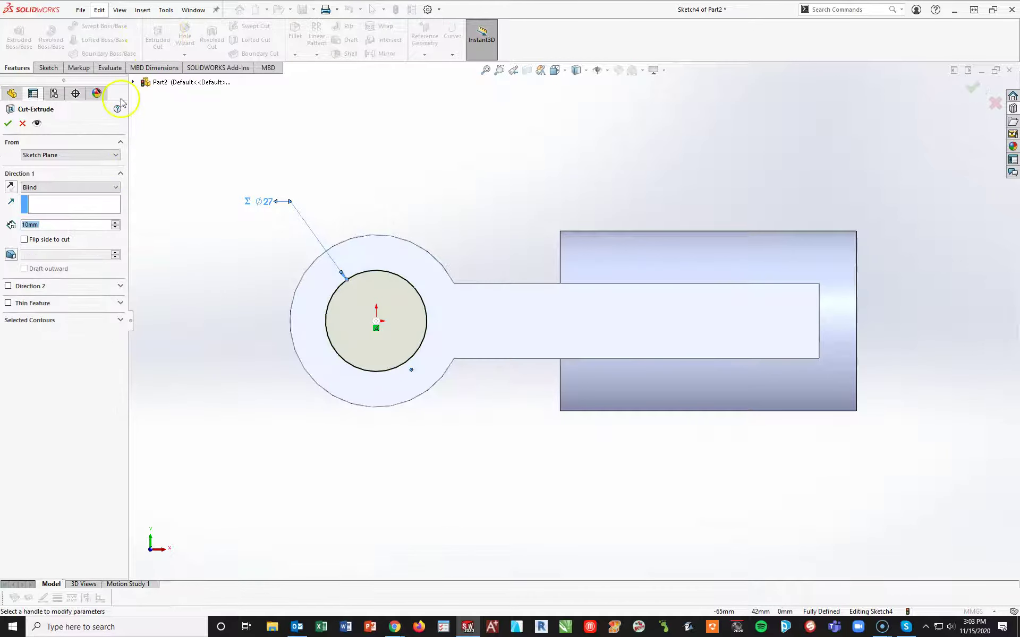
click(73, 189)
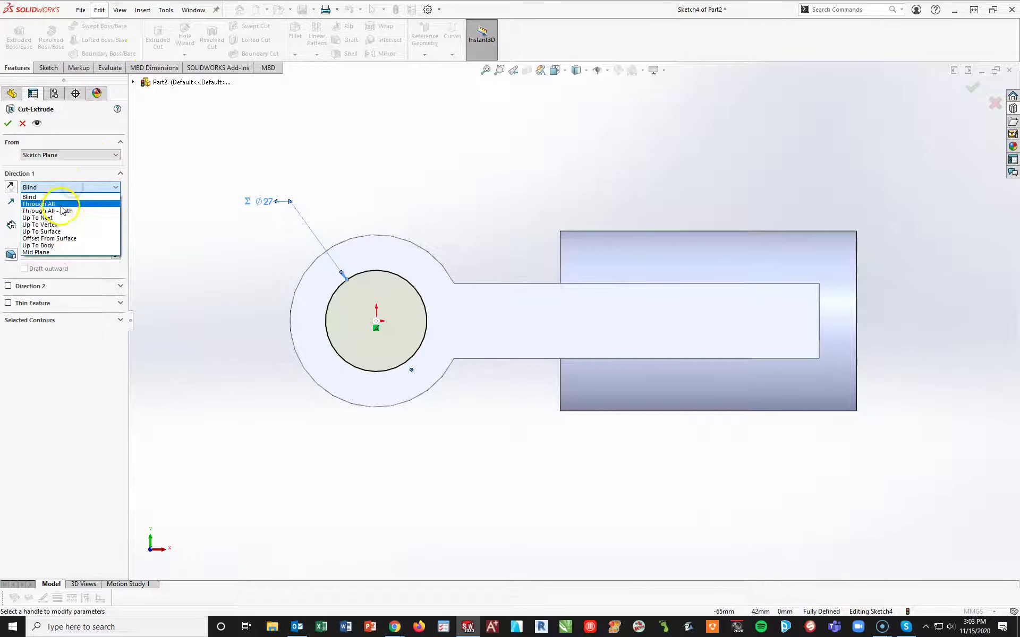
click(54, 202)
click(8, 125)
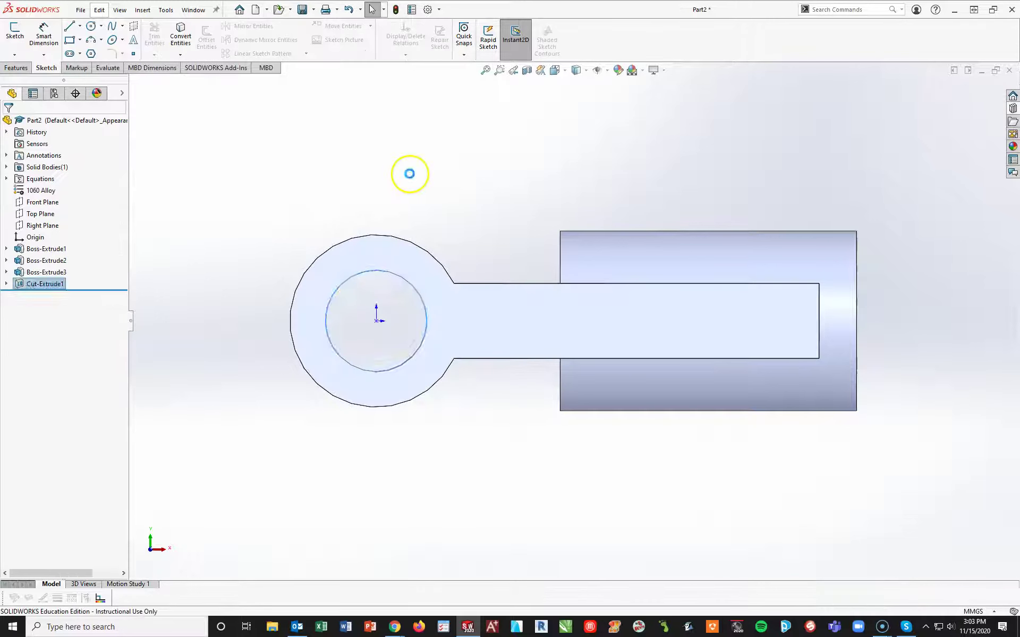
Step: Sketch a circle of about 12 mm radius on the right end face of the rear cylindrical boss, concentric with it
key(space)
click(497, 159)
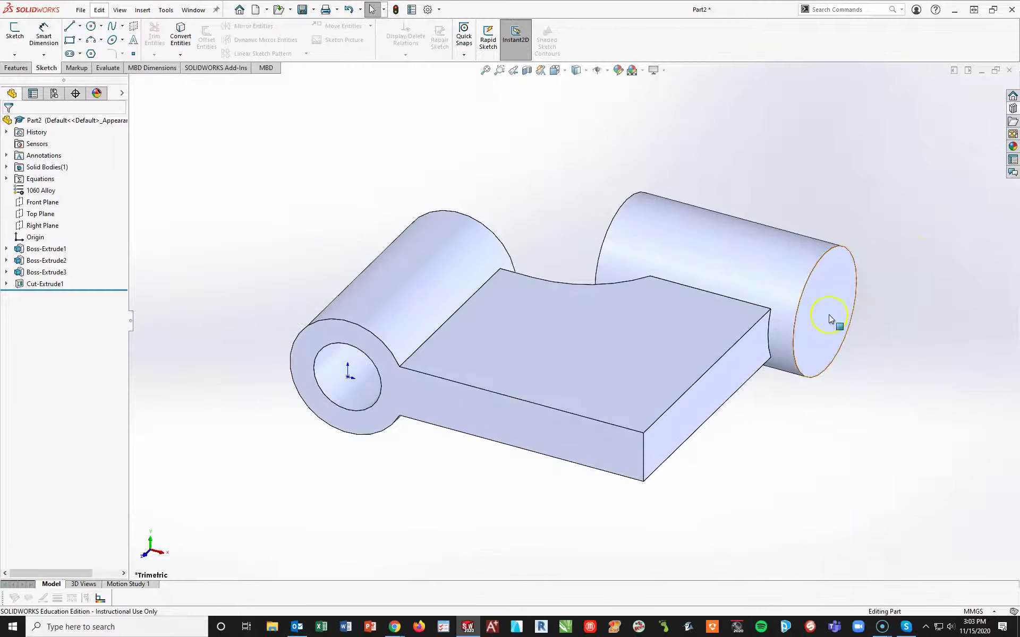
click(828, 314)
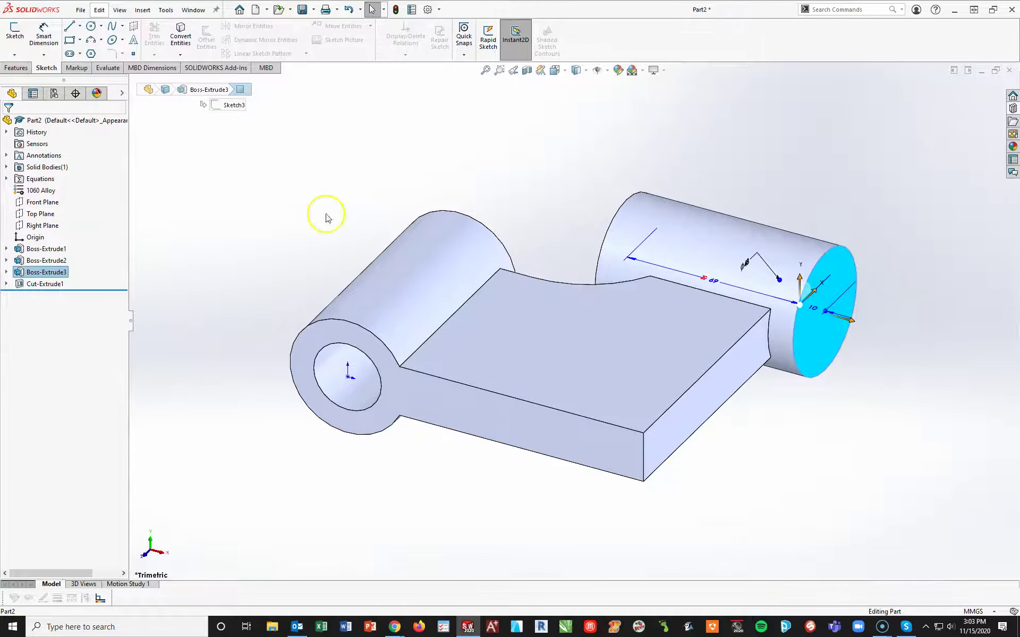
click(15, 30)
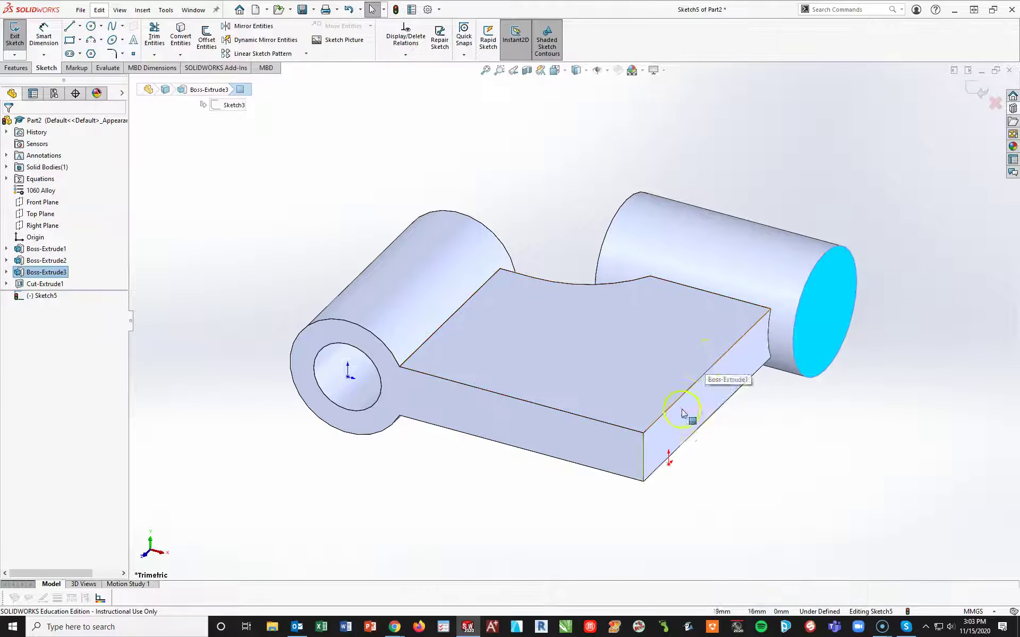
key(space)
click(770, 478)
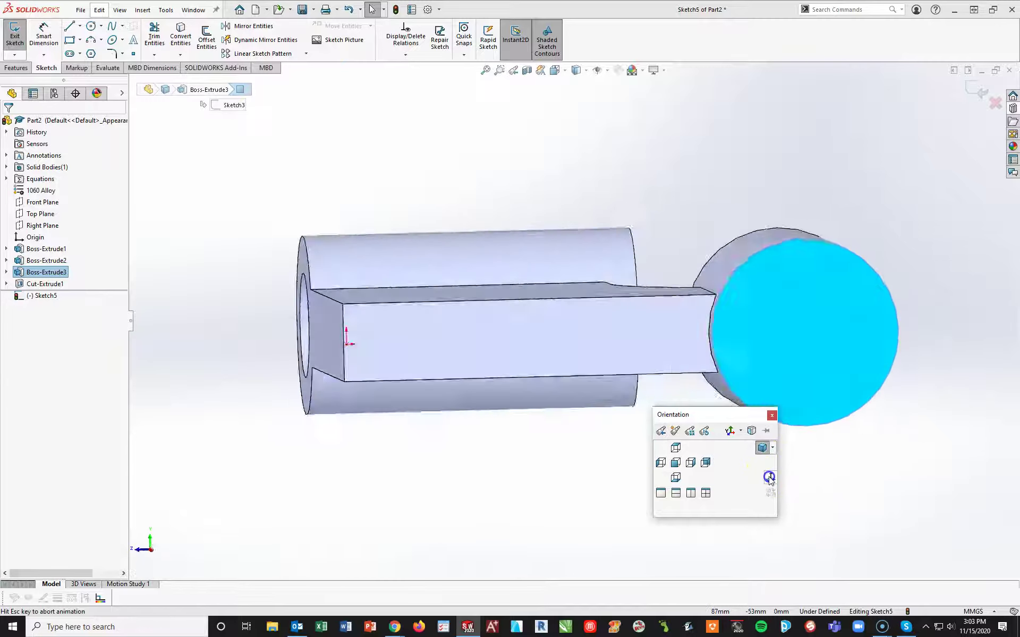
click(91, 26)
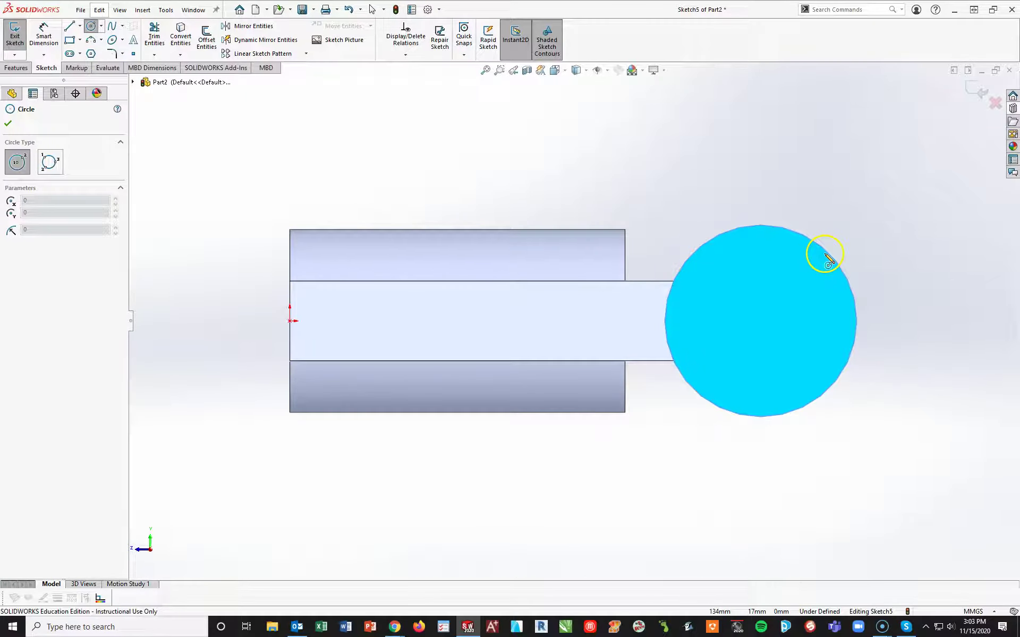
click(761, 320)
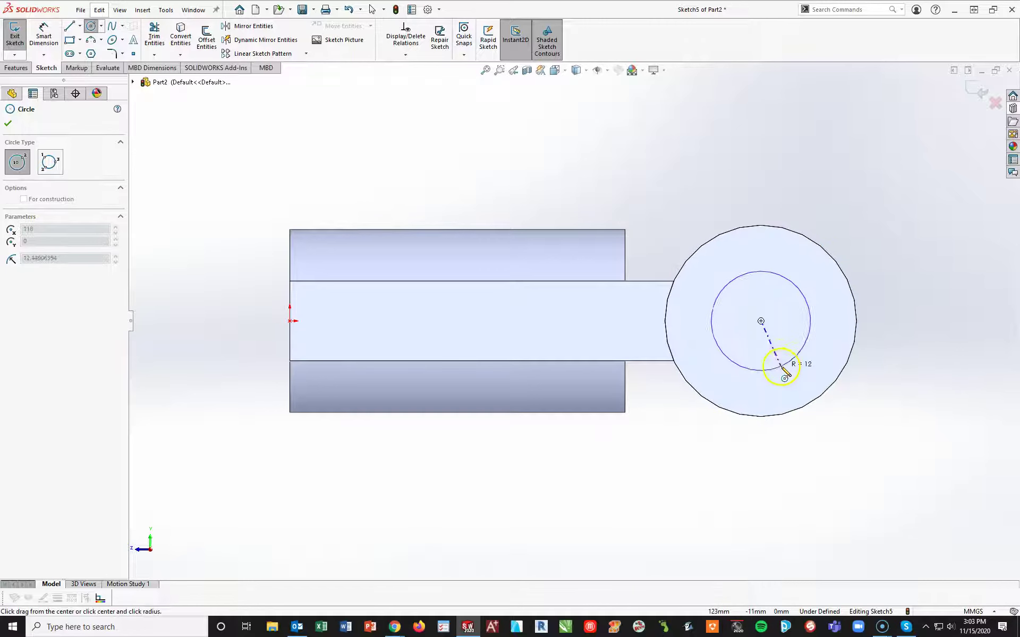
click(780, 367)
Step: Dimension the diameter of the circle on the rear boss's end face and link it to global variable D
click(44, 36)
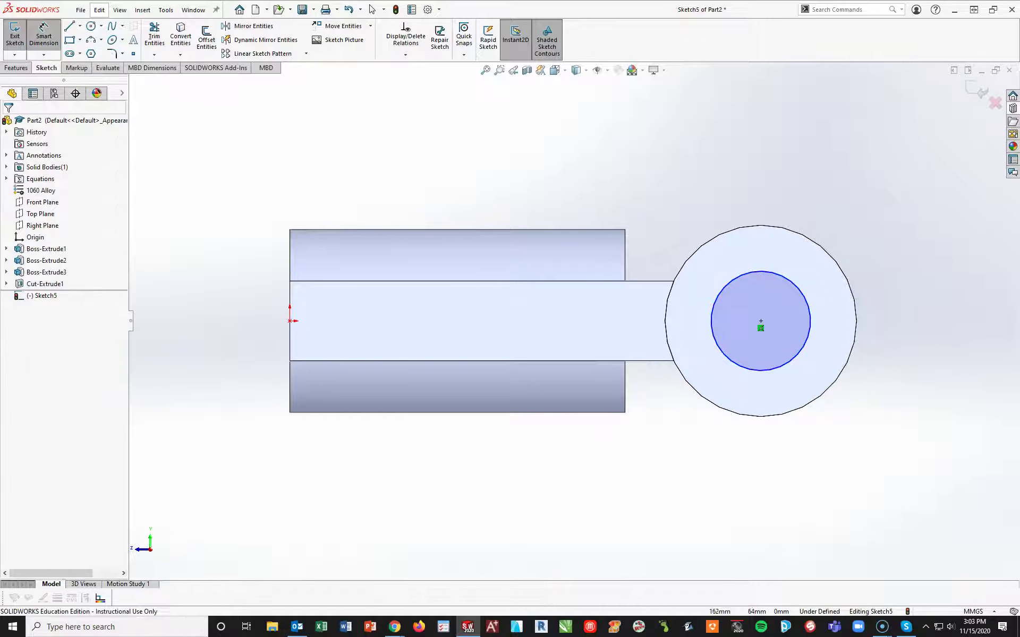
click(796, 282)
click(876, 204)
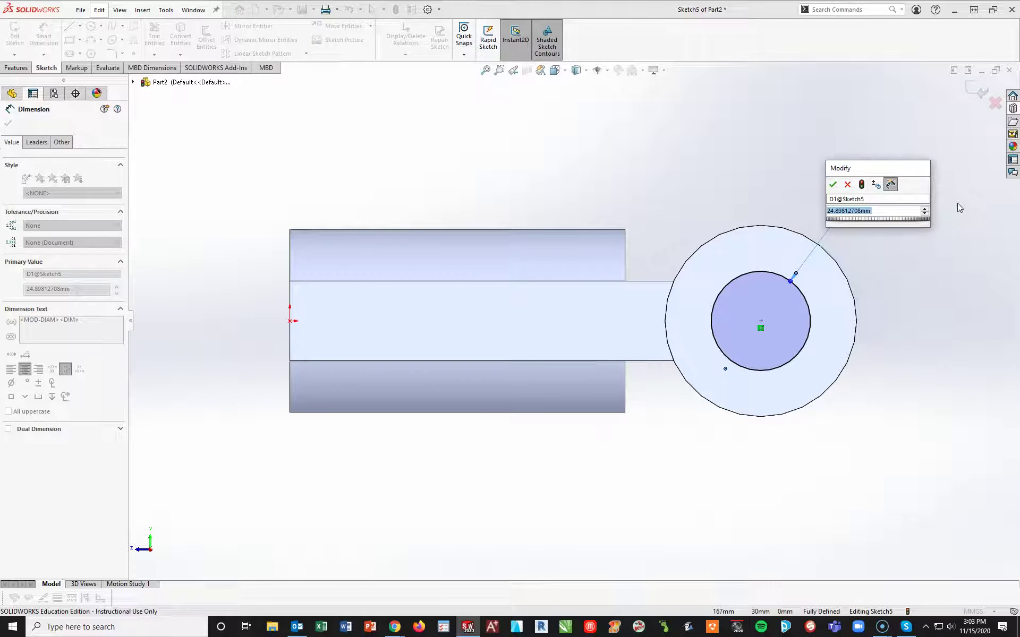
text(=)
mouse_move(921, 222)
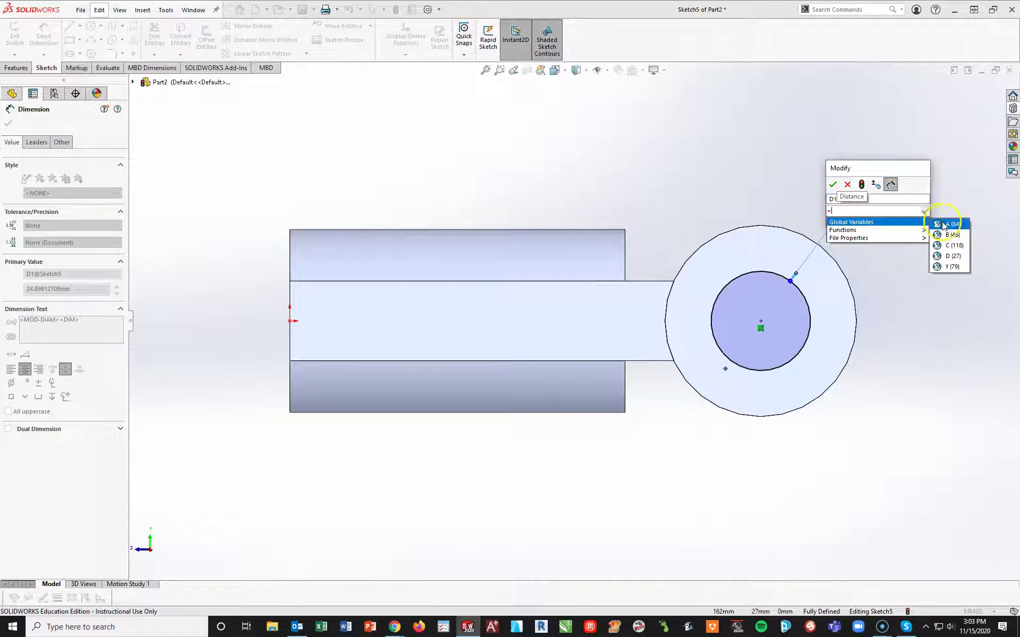
click(952, 256)
click(832, 185)
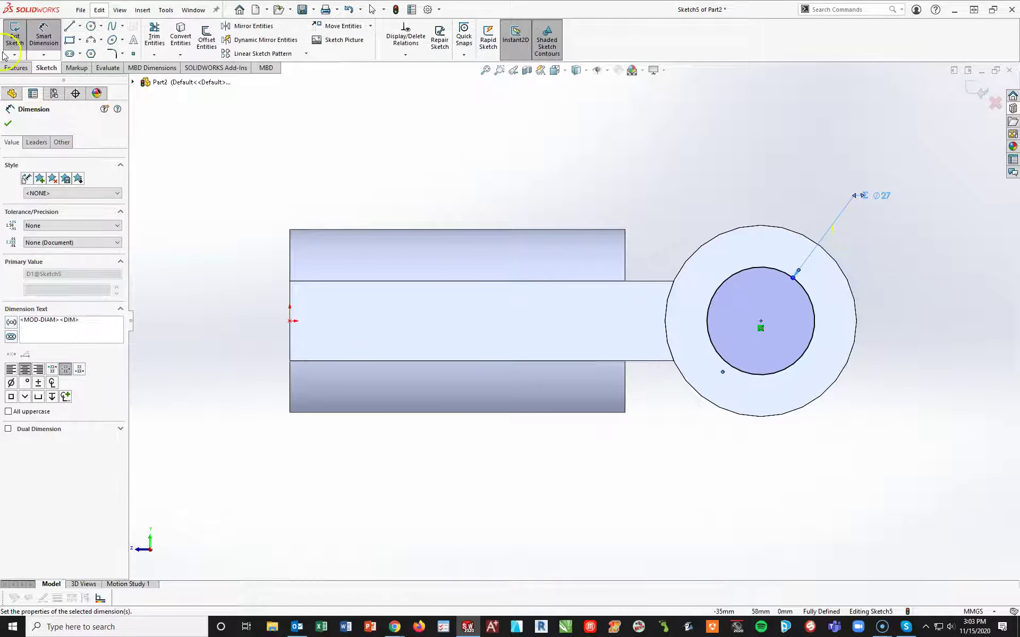
Step: Cut the circle Through All to bore the rear cylindrical boss along its full length, and return to a trimetric view
click(15, 68)
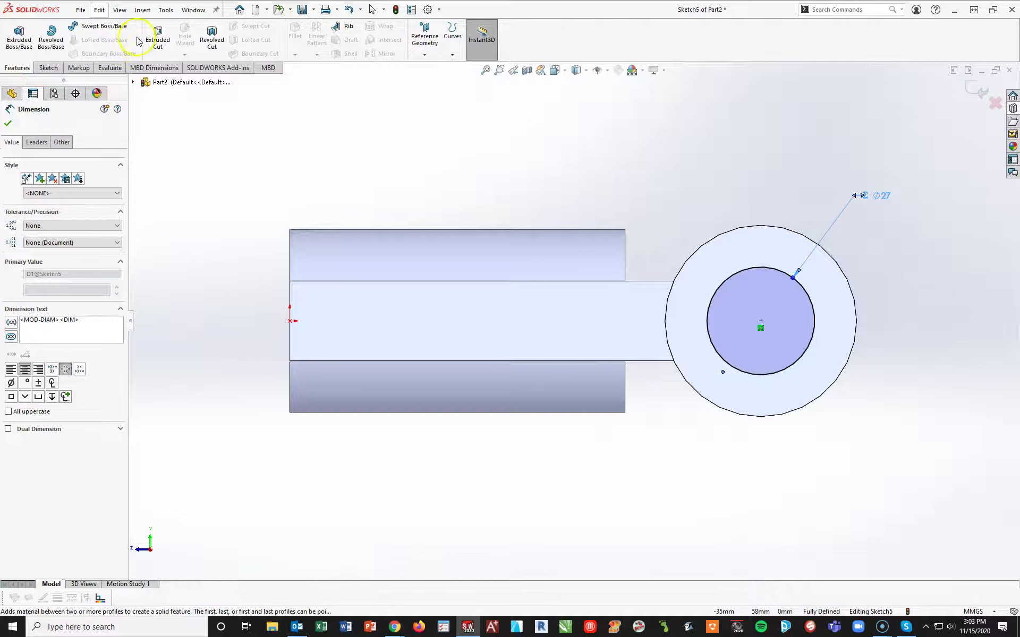
click(155, 37)
click(69, 187)
click(51, 205)
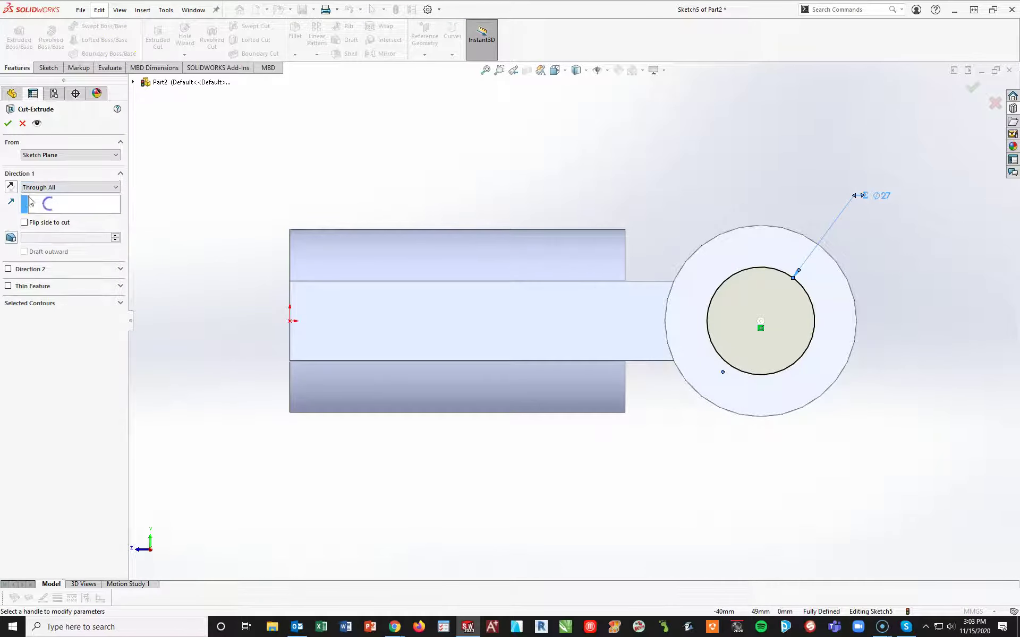
click(8, 125)
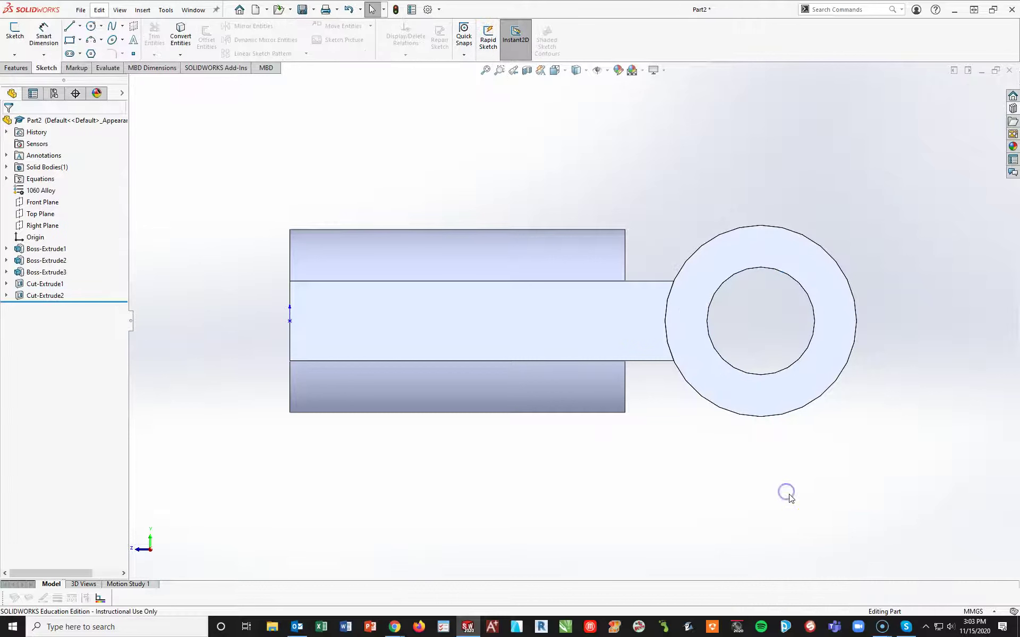
key(space)
click(858, 478)
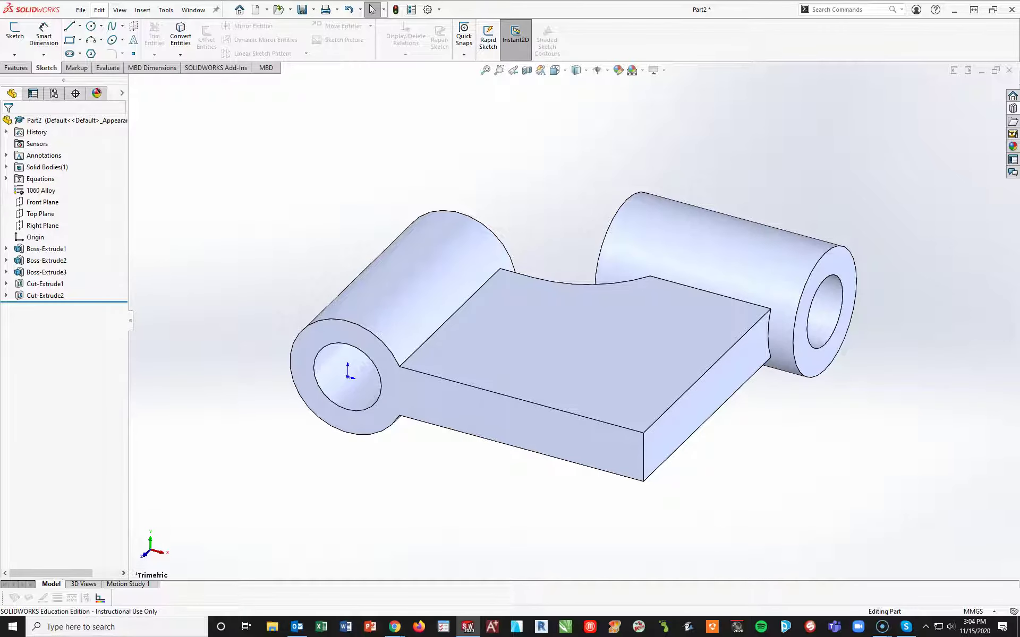
Step: Consult the exam drawing PDF in Chrome and, back in SOLIDWORKS, fillet the plate's free outer vertical corner edge with a 10 mm radius
key(alt+Tab)
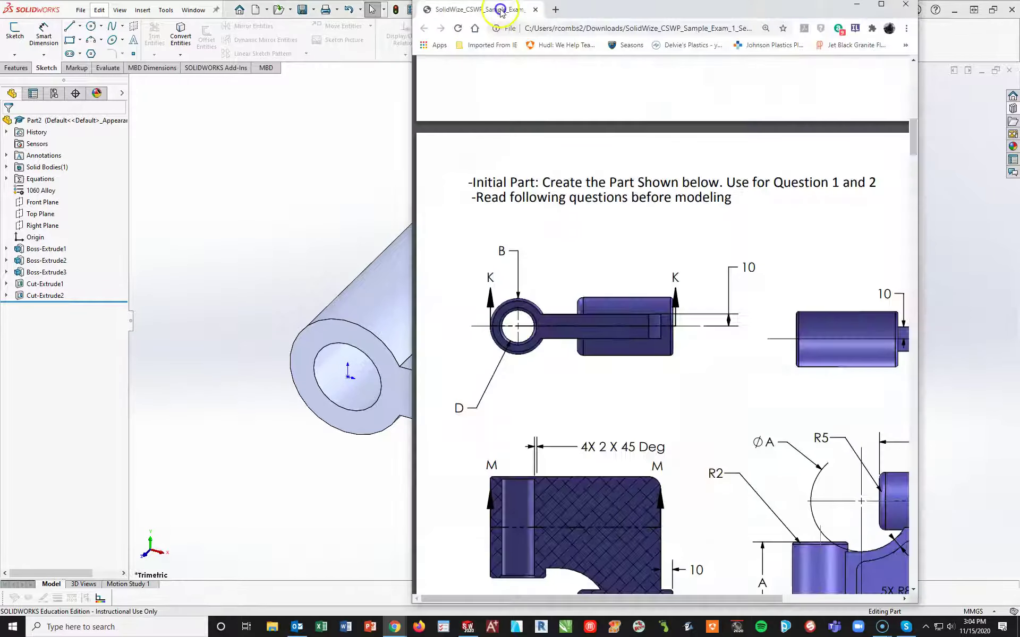
ctrl+scroll(639, 314, up, 3)
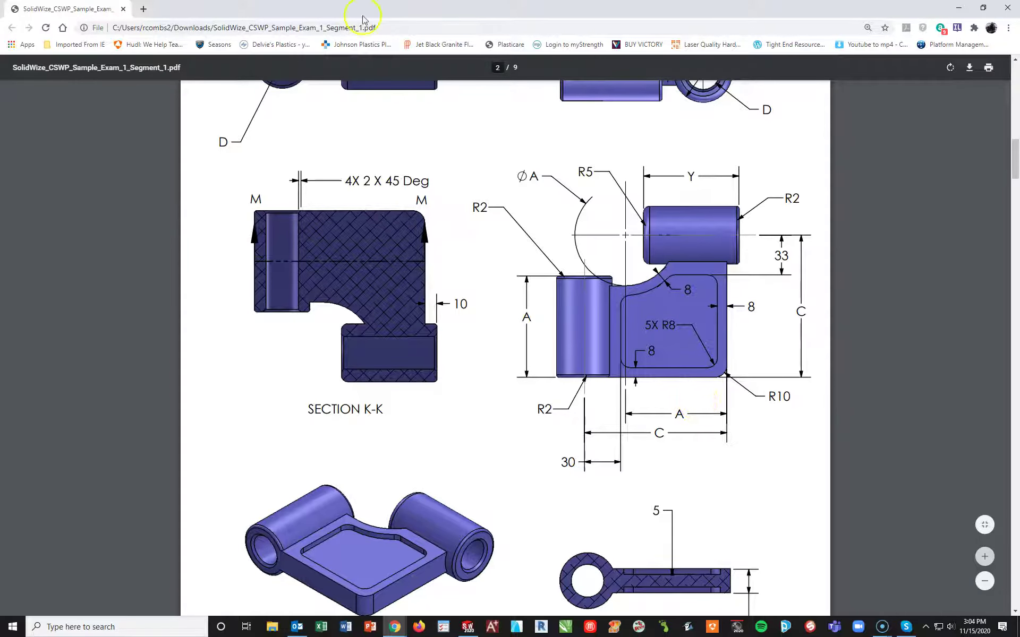
middle_click(74, 6)
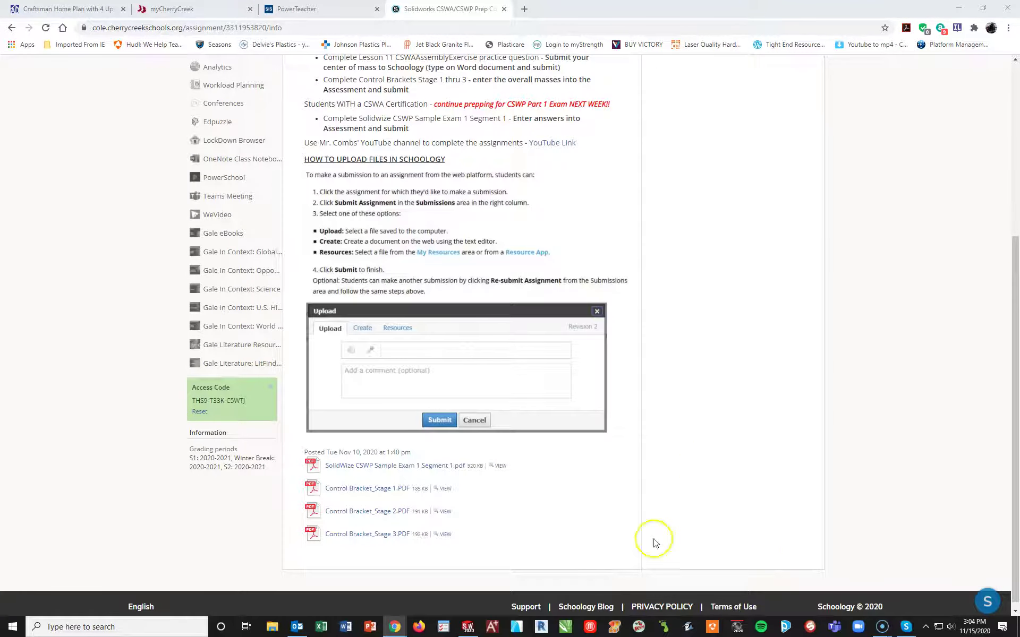
click(468, 625)
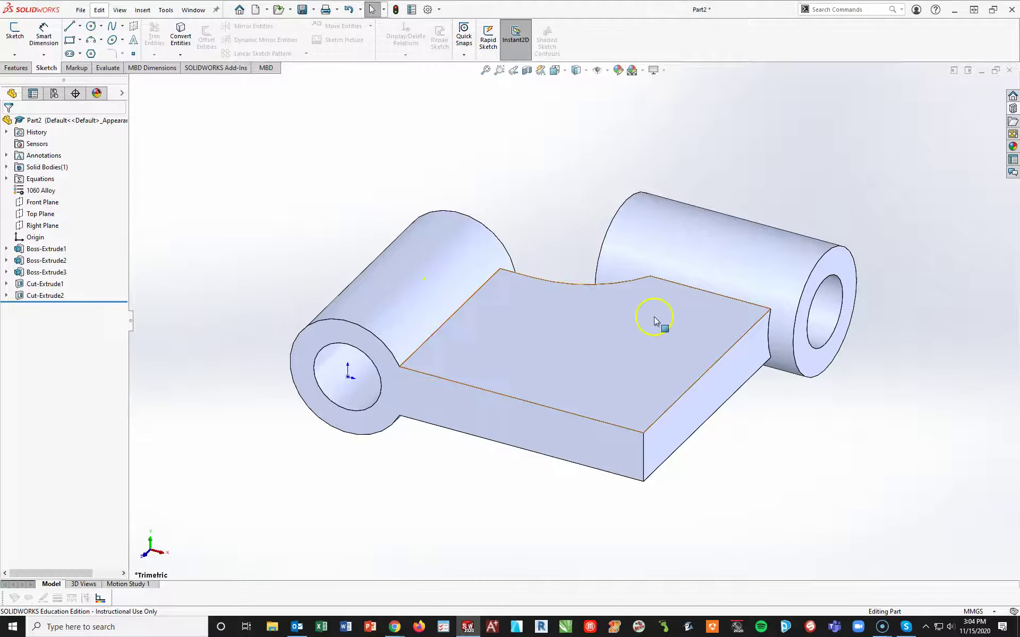
click(16, 68)
click(294, 30)
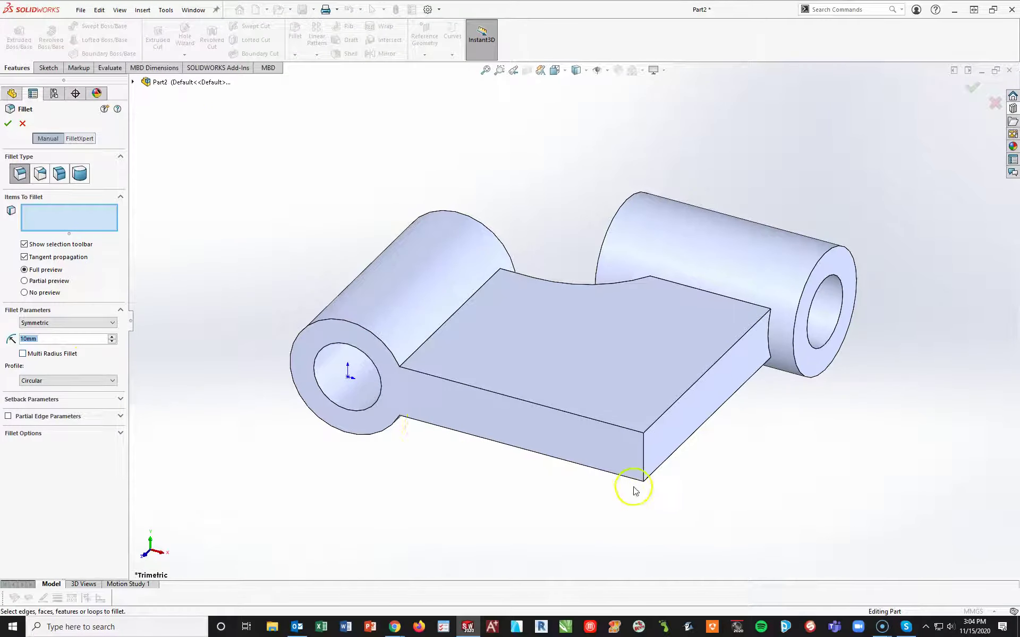
click(643, 468)
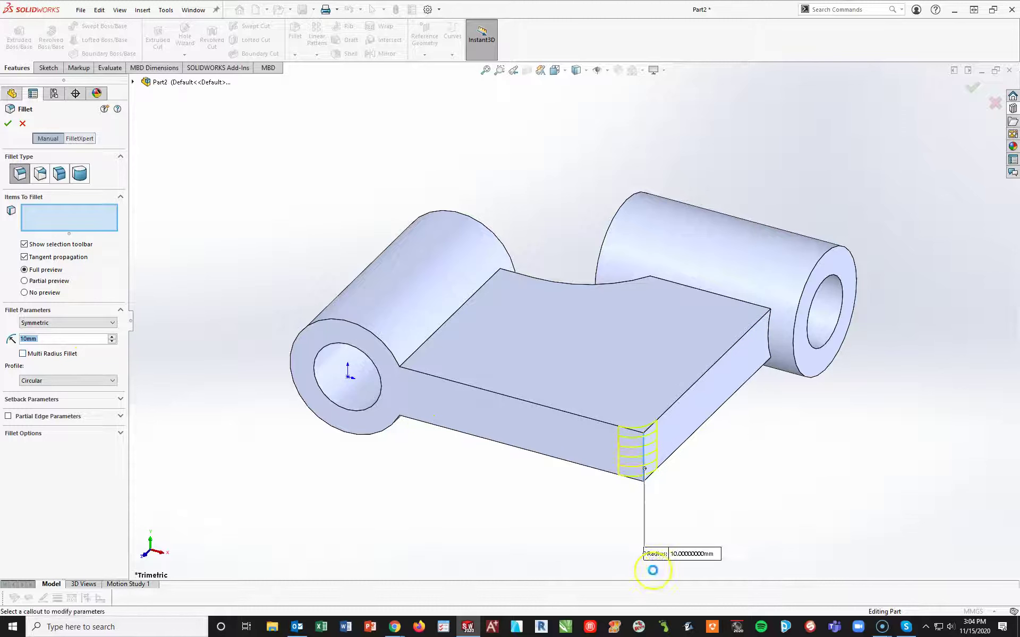
click(8, 124)
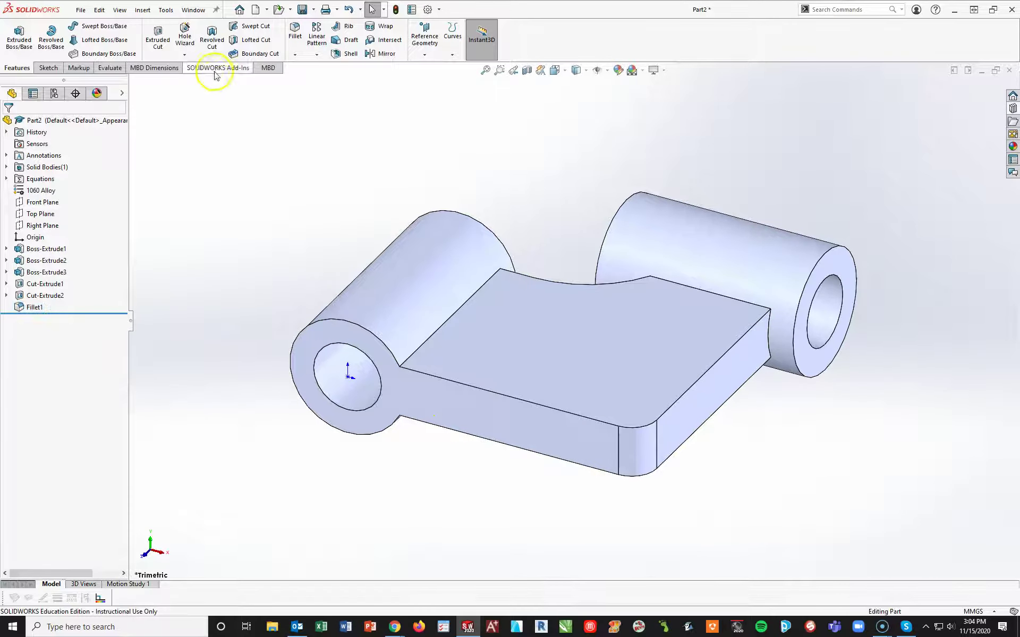
Step: Fillet both outer end edges of the boss at the origin and the rear boss's right outer end edge with a 2 mm radius
key(Return)
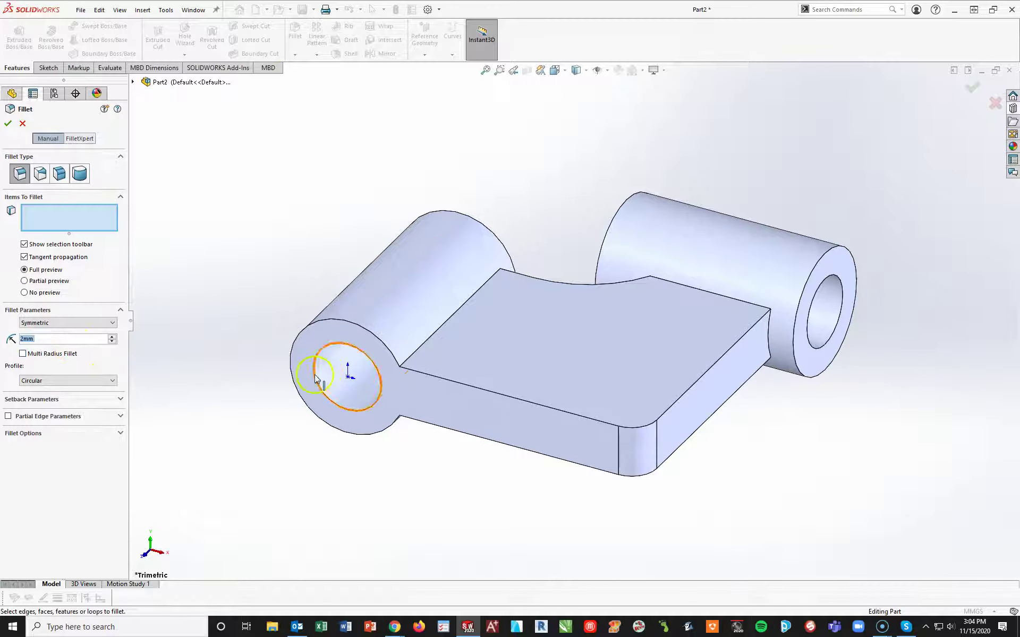
click(363, 326)
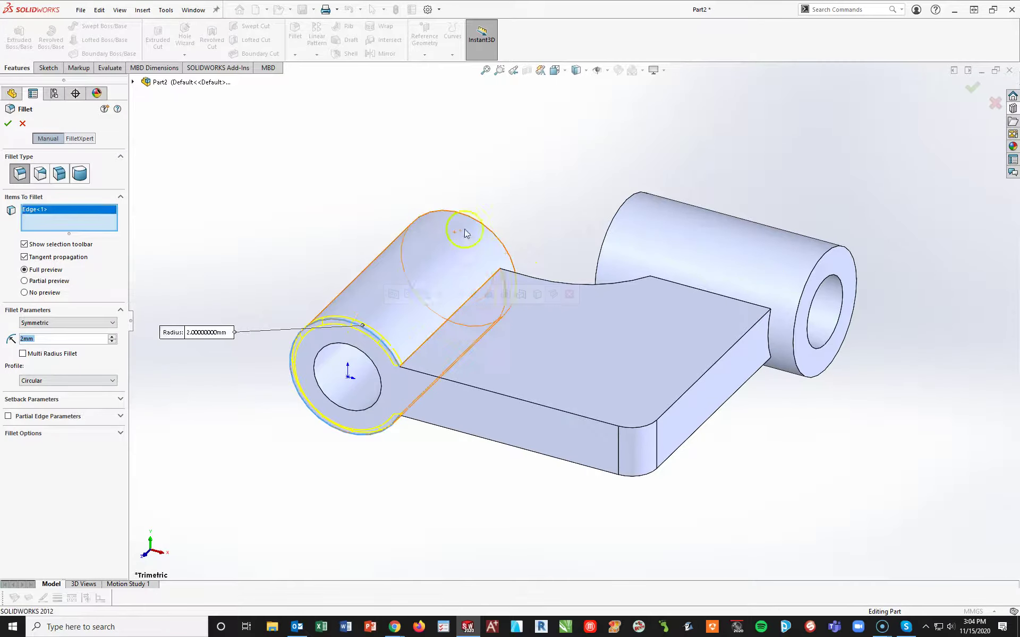
click(486, 228)
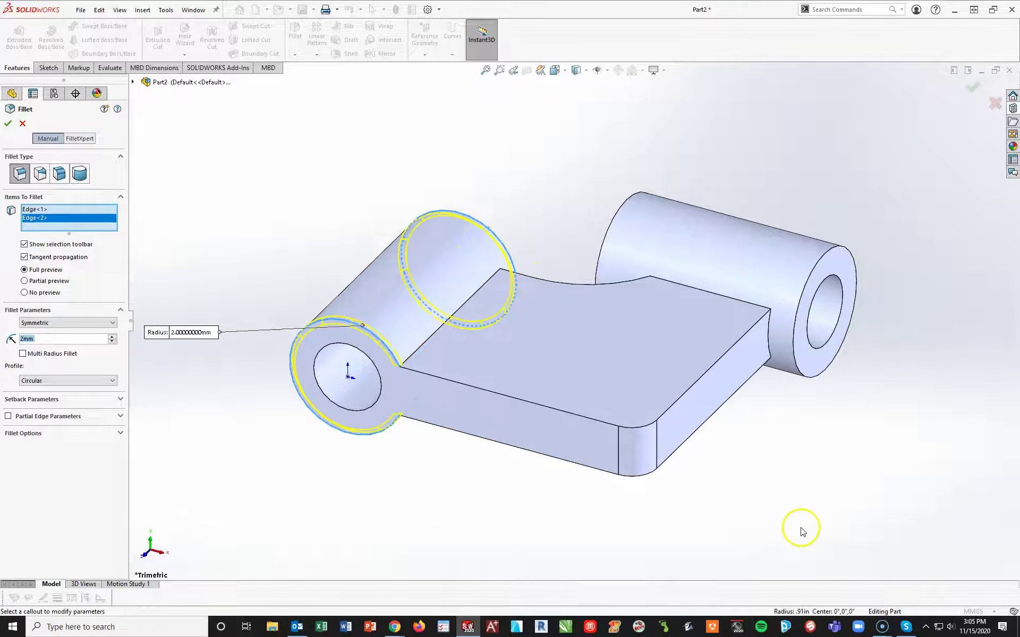
click(877, 342)
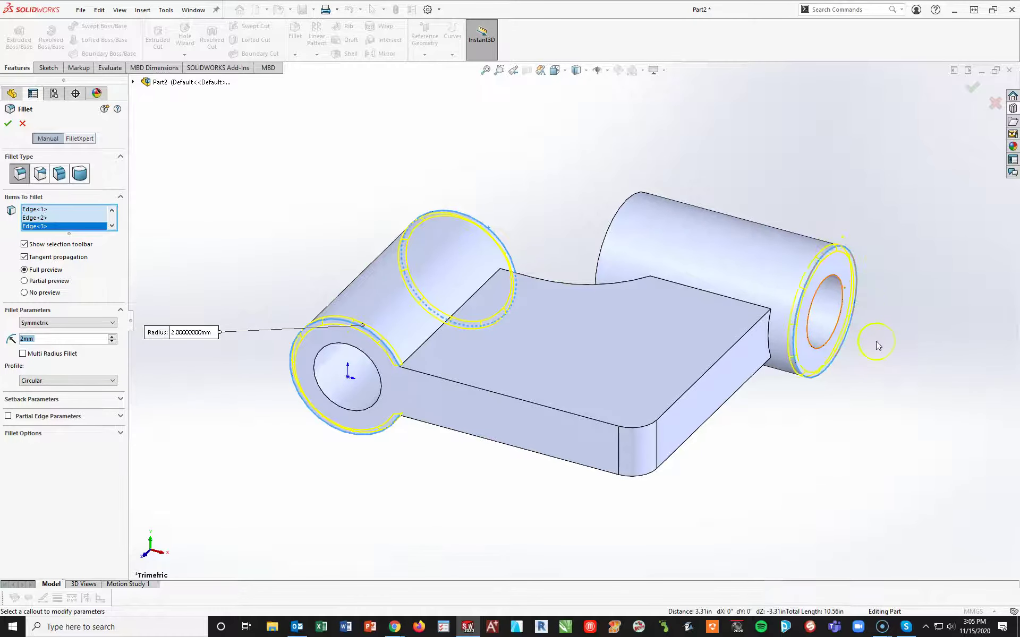
click(974, 96)
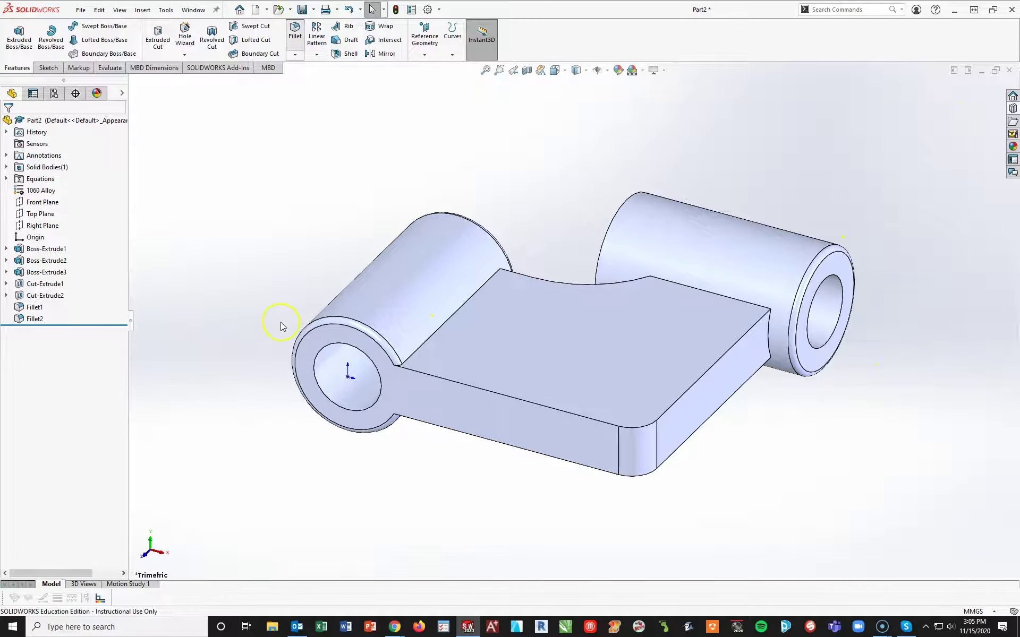
Step: Fillet the outer edge at the rear boss's left end with a 5 mm radius
key(Return)
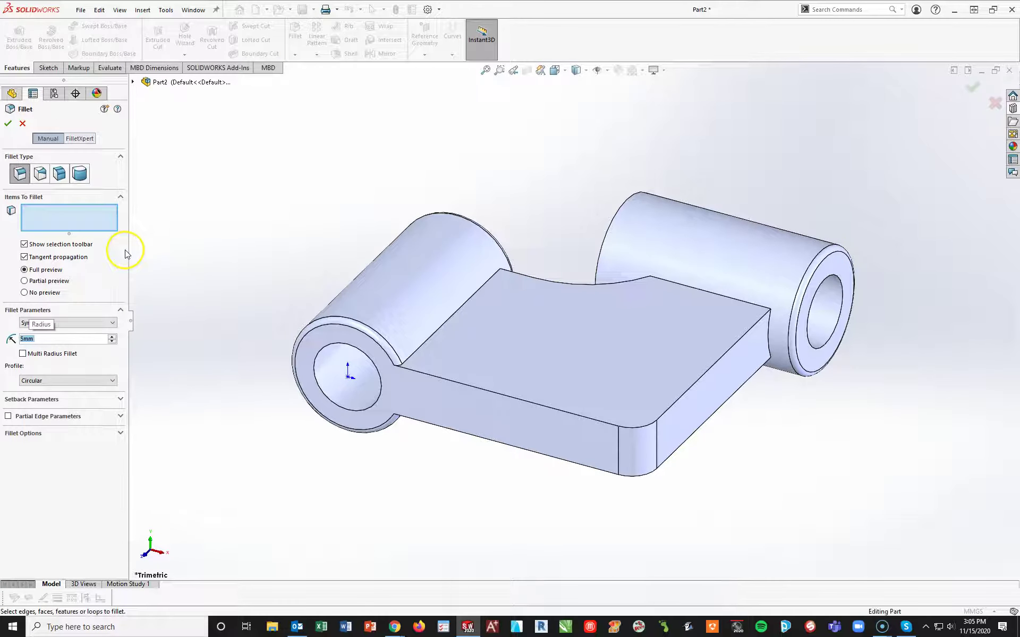
click(629, 195)
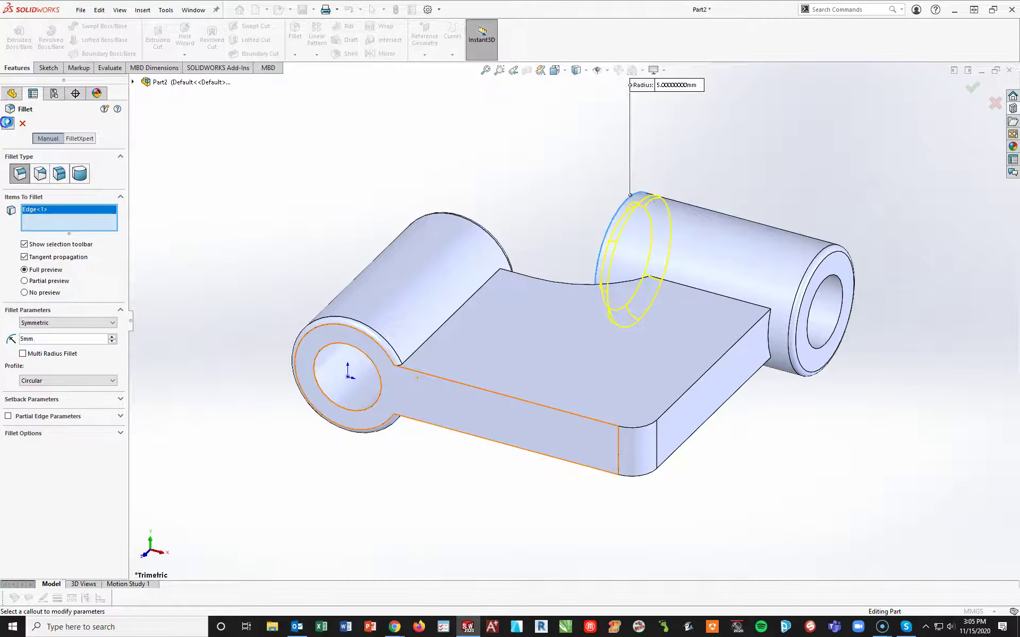
key(Return)
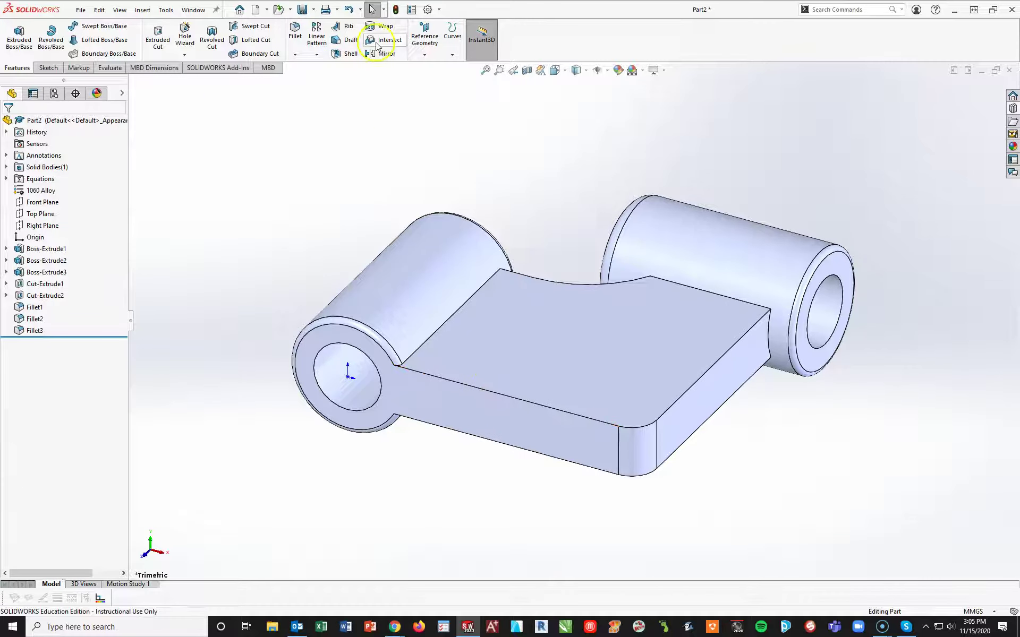
Step: Chamfer the four bore edges at both ends of the two cylindrical bosses by 2 mm at 45 degrees
click(294, 54)
click(298, 81)
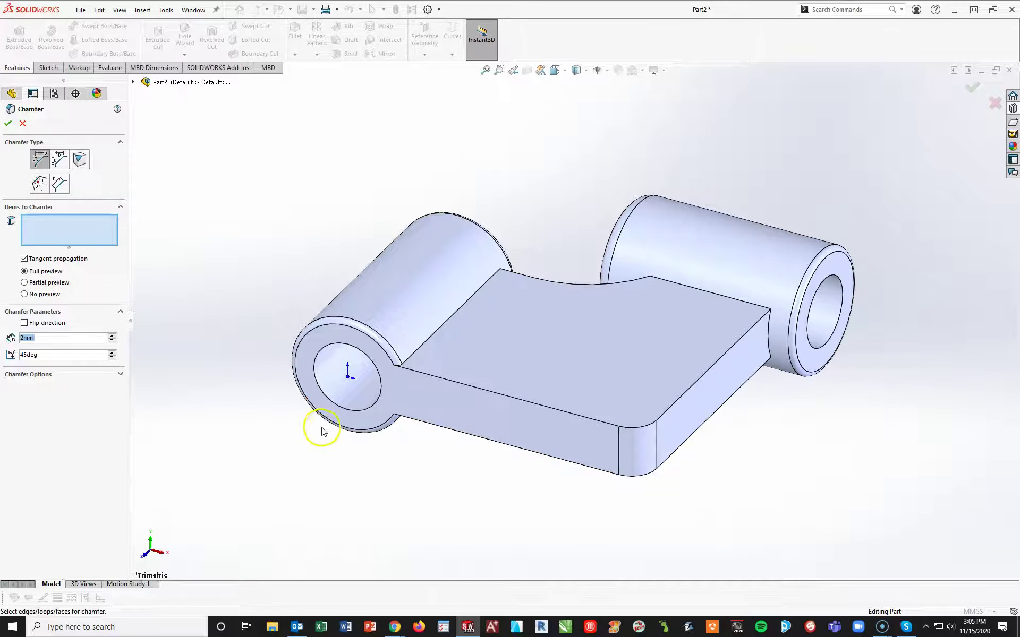
click(346, 411)
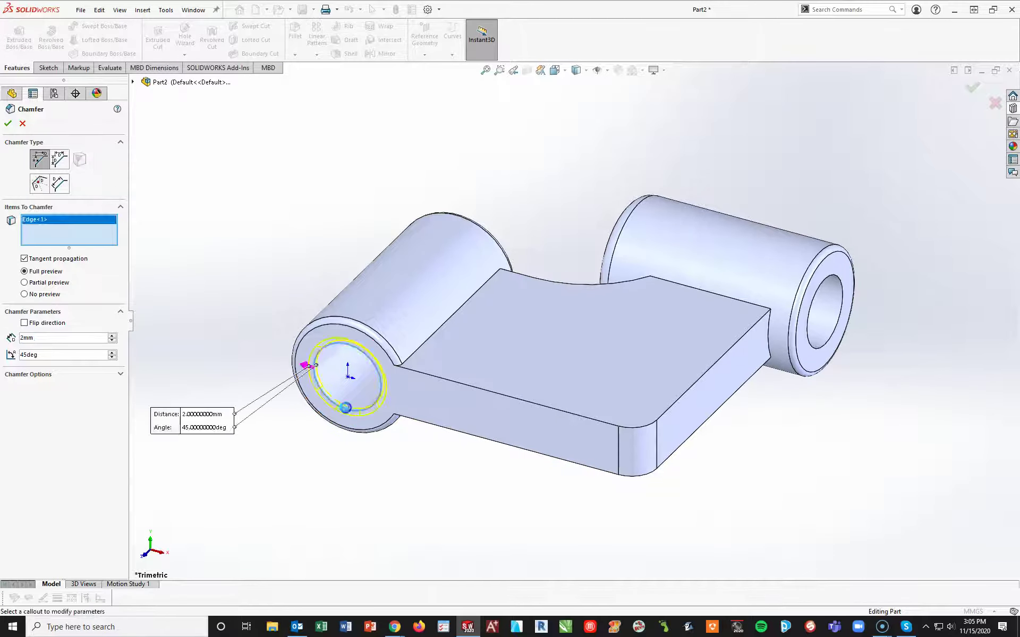
click(818, 351)
middle_drag(644, 273, 455, 341)
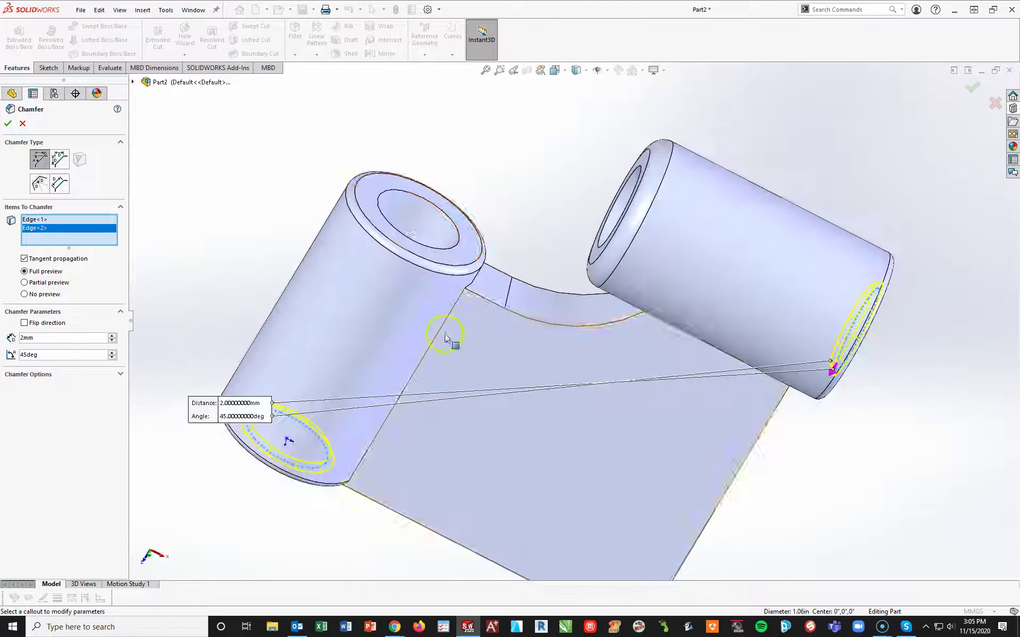
click(402, 232)
middle_drag(402, 232, 631, 186)
click(635, 197)
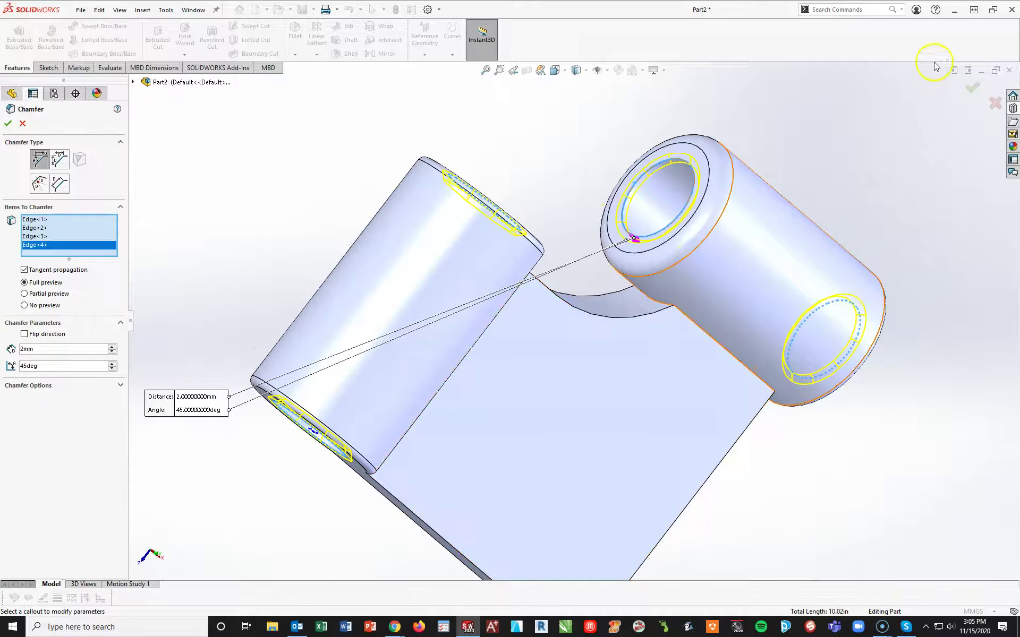
click(973, 89)
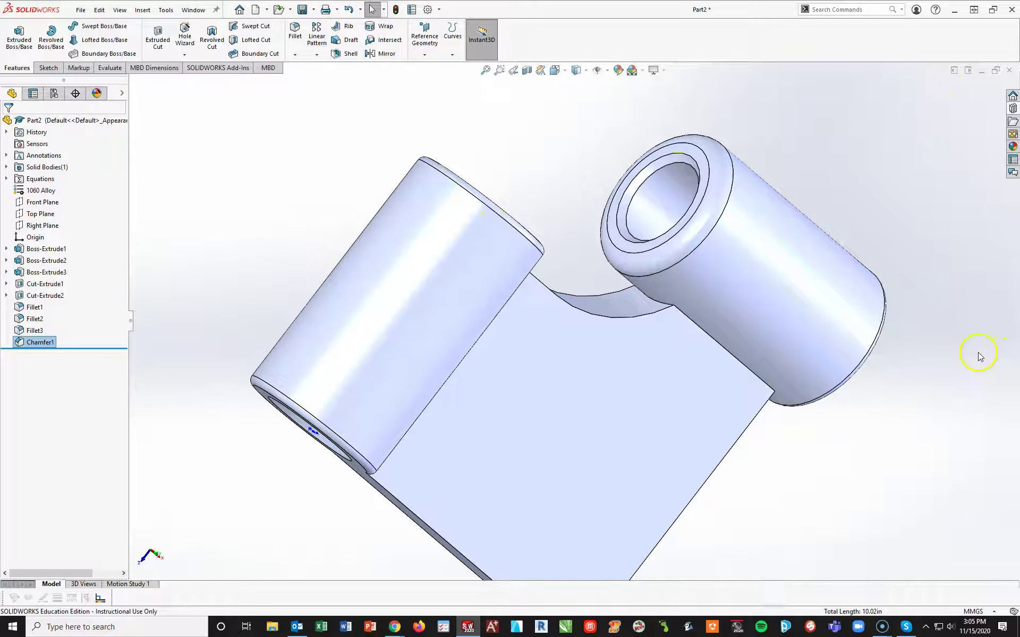
key(ctrl+7)
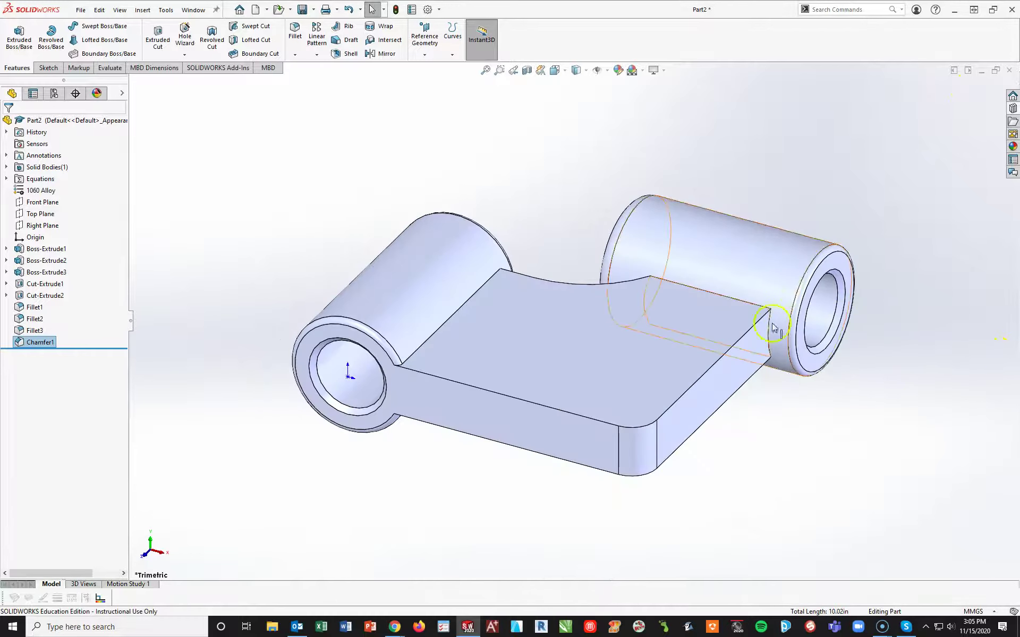
click(255, 192)
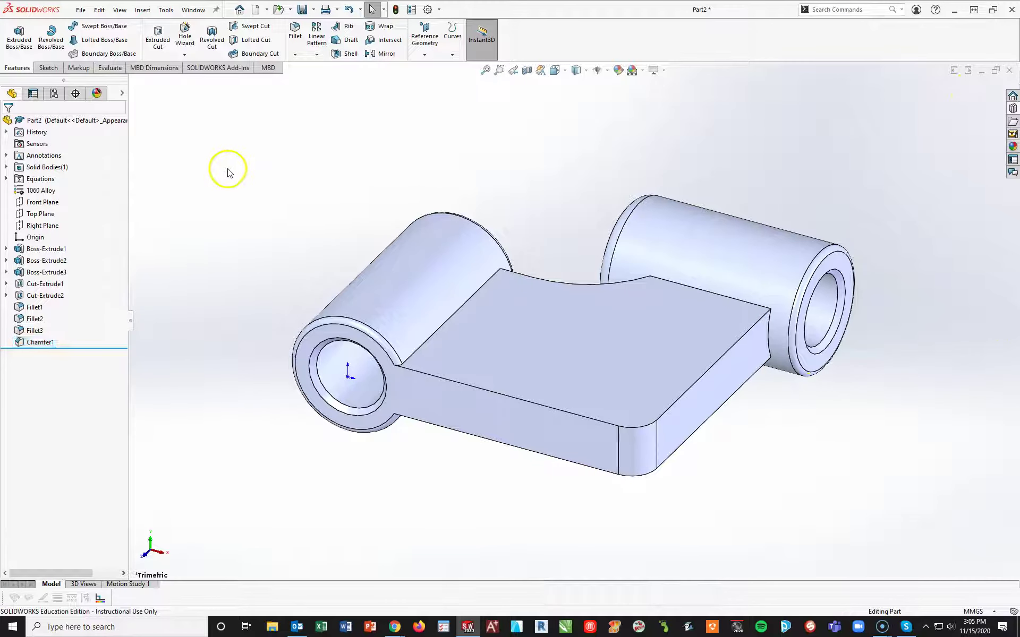
Step: Save the part under the file name INITIAL PART - STAGE 1
click(315, 10)
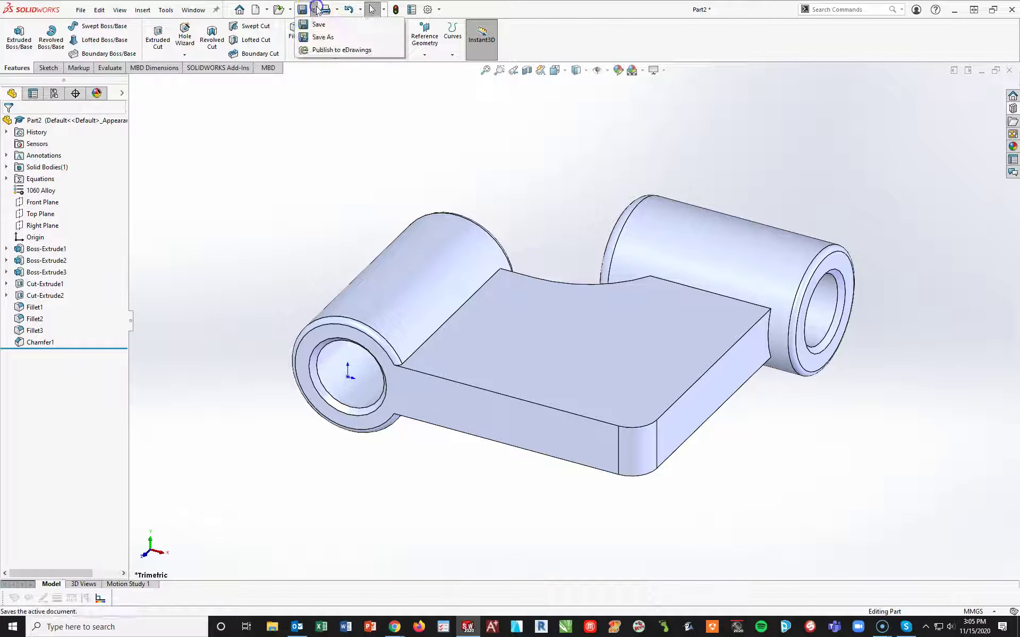
click(319, 37)
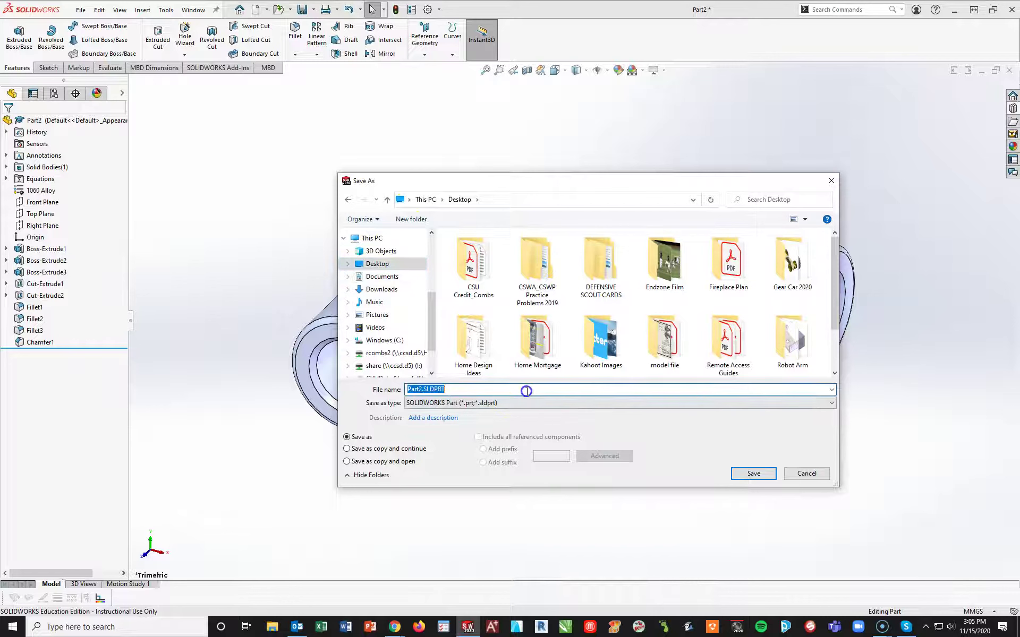
text(ini)
key(BackSpace)
key(BackSpace)
key(BackSpace)
text(INITIAL)
click(746, 474)
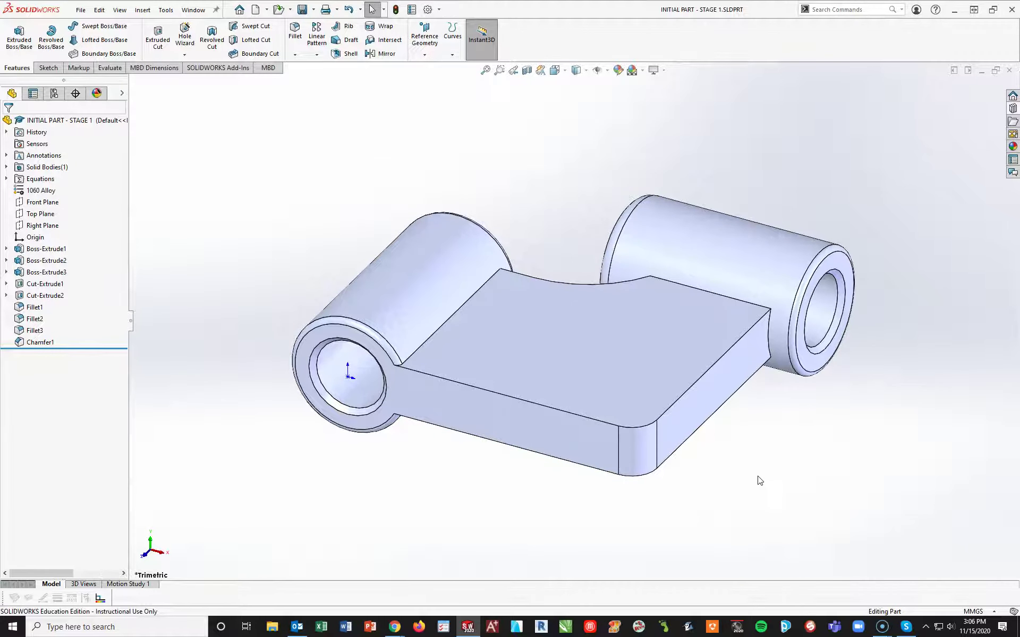
Step: Start a sketch on the plate's top face and try to offset its outline 8 mm inward, in one direction only
click(567, 346)
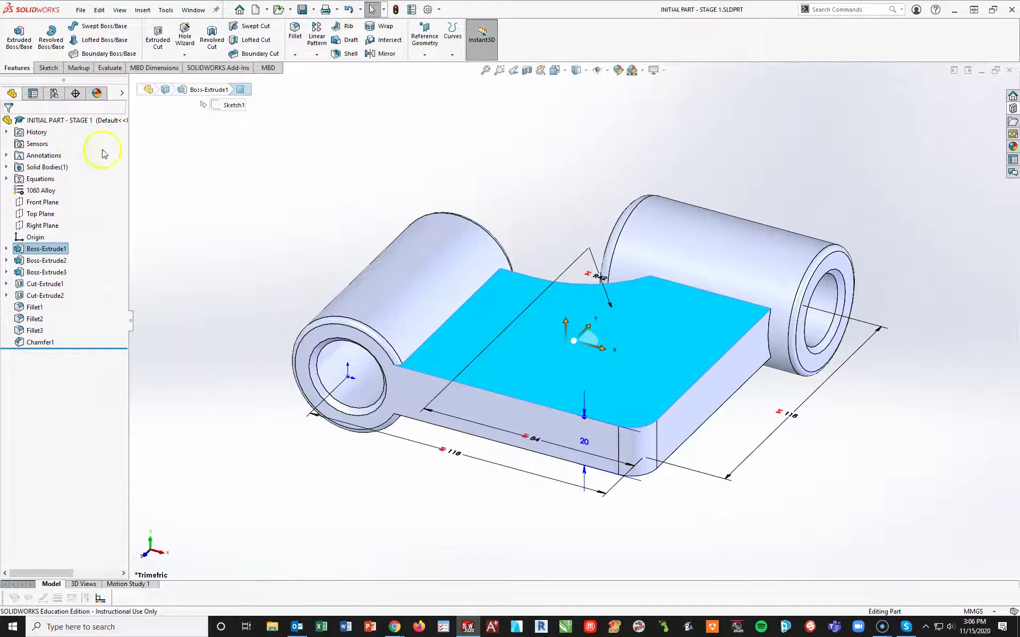
click(48, 67)
click(16, 37)
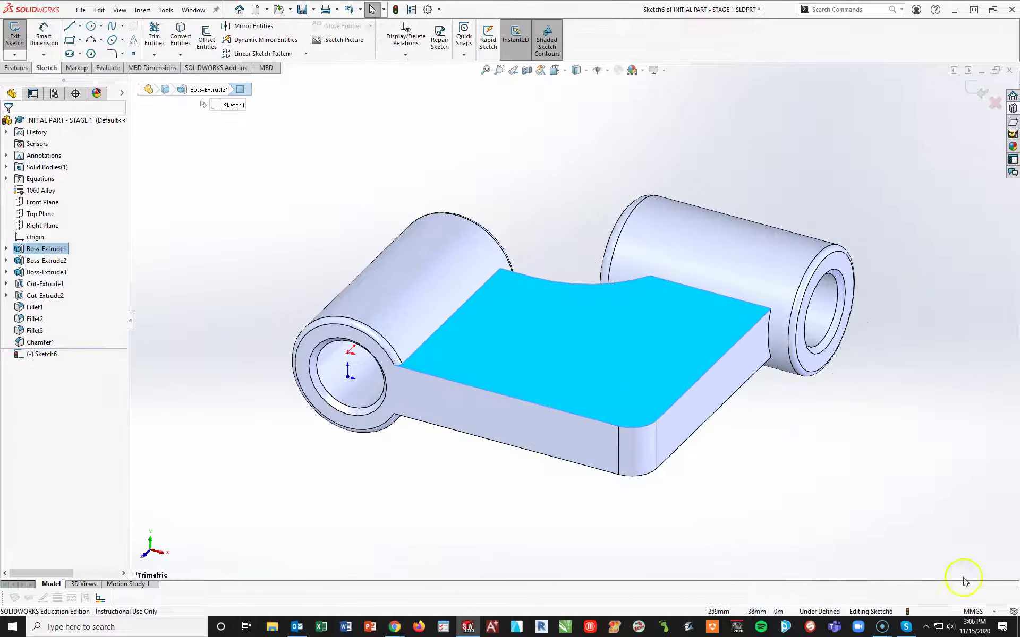
key(space)
click(639, 551)
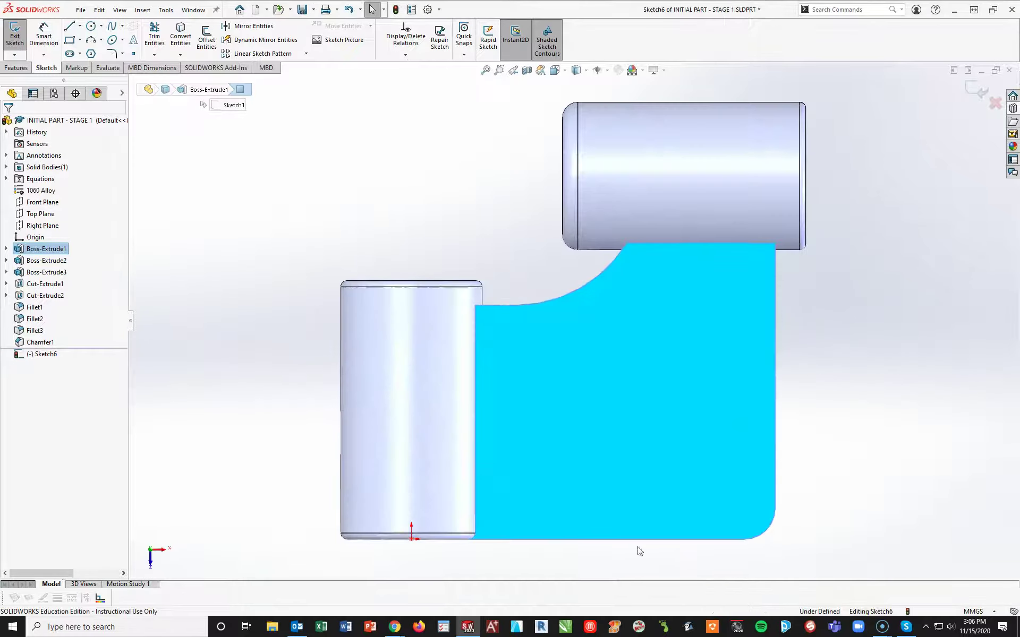
click(207, 37)
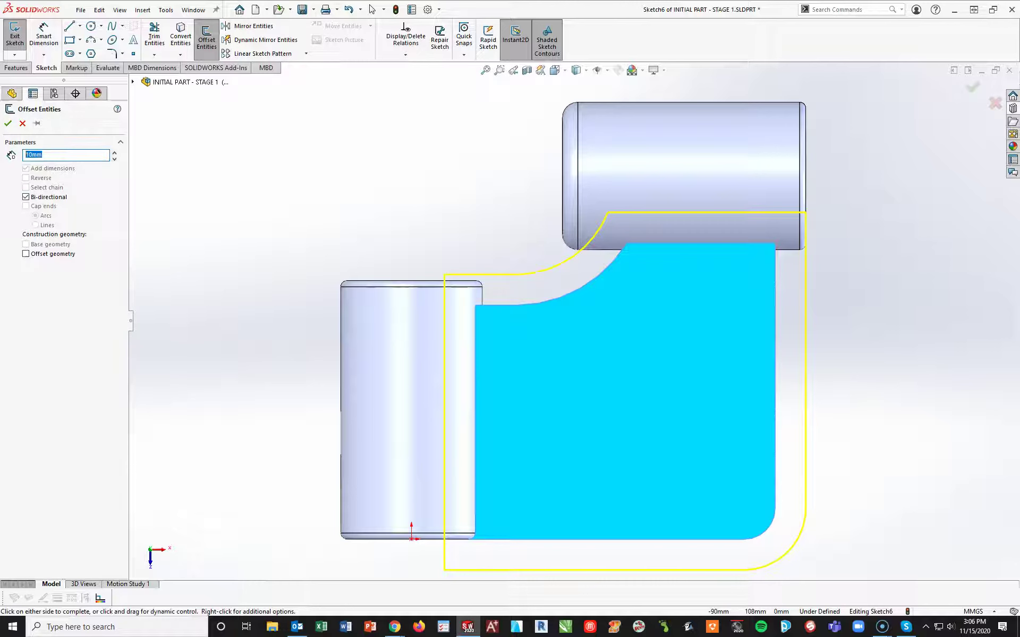
key(Return)
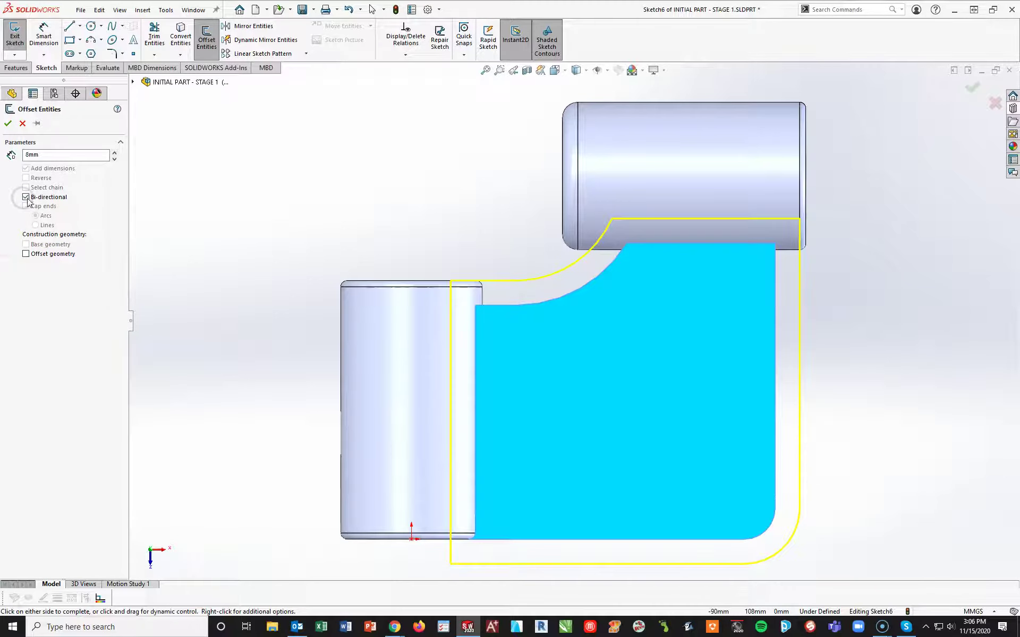
click(26, 178)
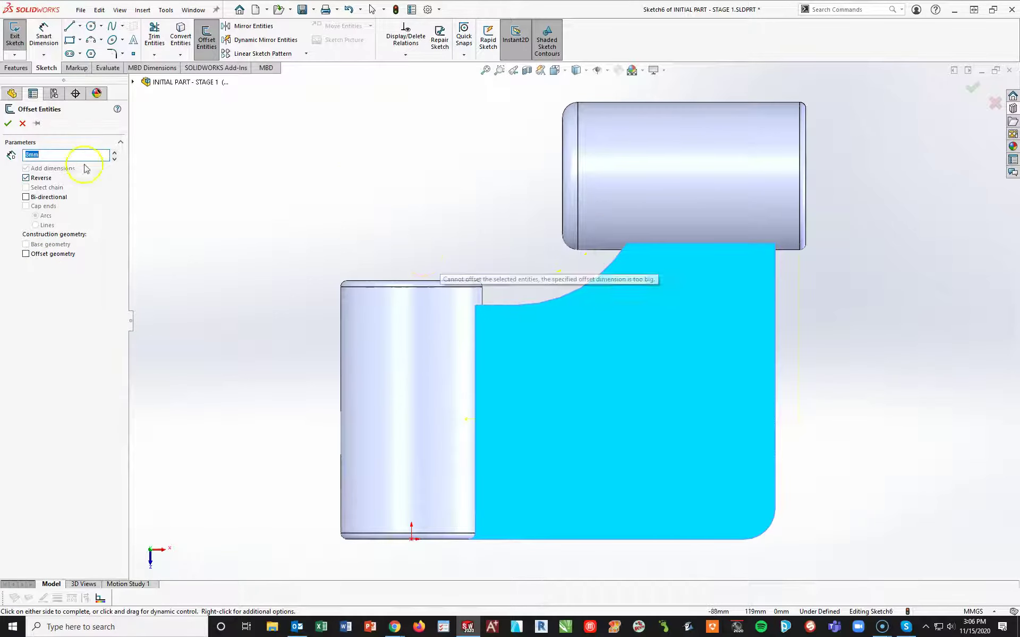
click(656, 435)
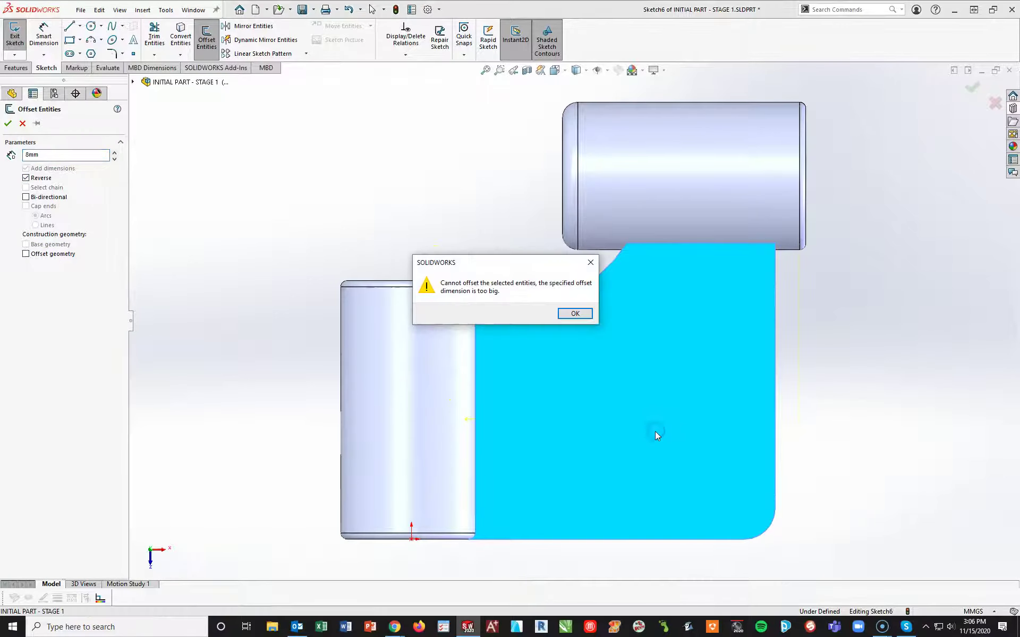
click(575, 315)
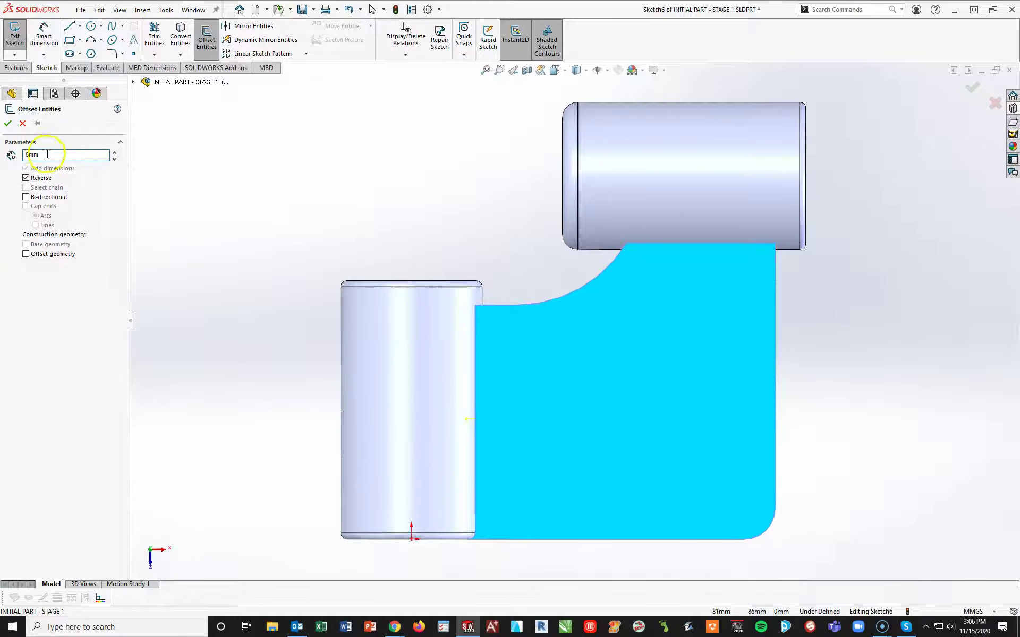
click(23, 124)
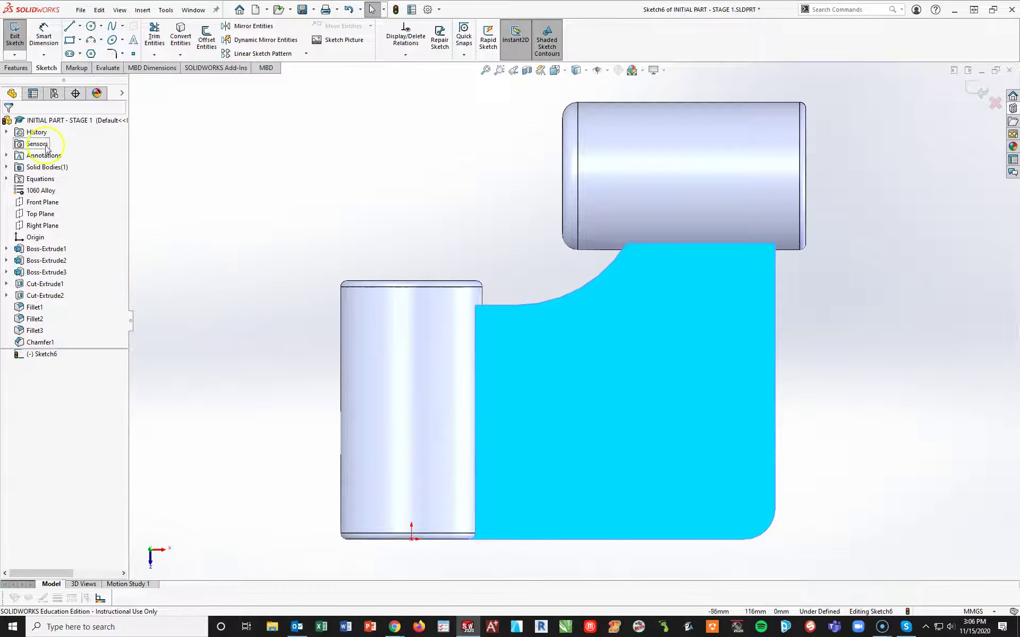
Step: Retry the reversed 8 mm offset of the plate's top face outline, comparing the outward and inward directions
click(207, 36)
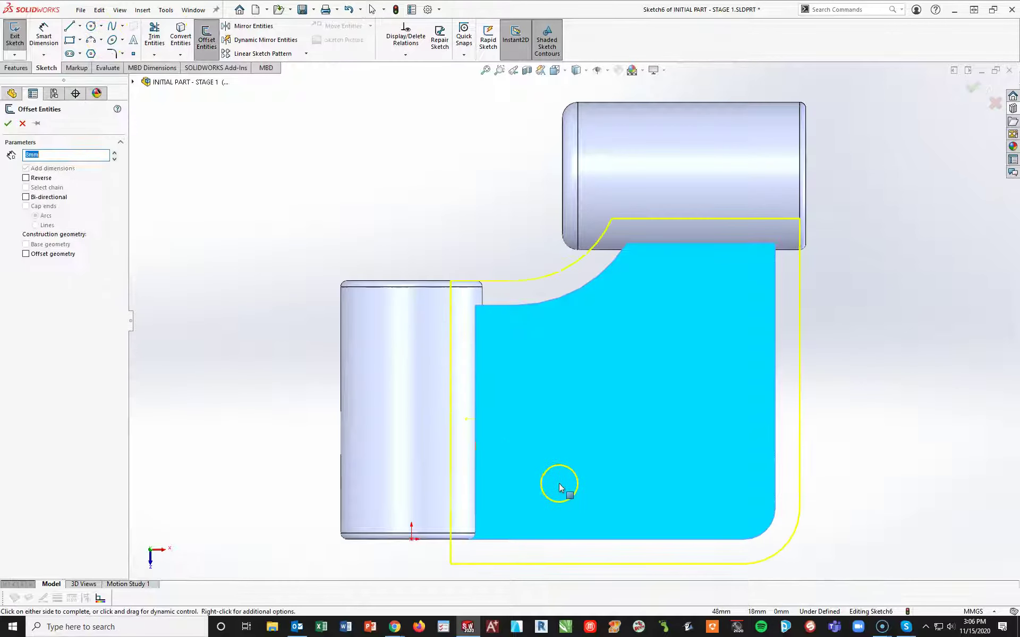
click(27, 178)
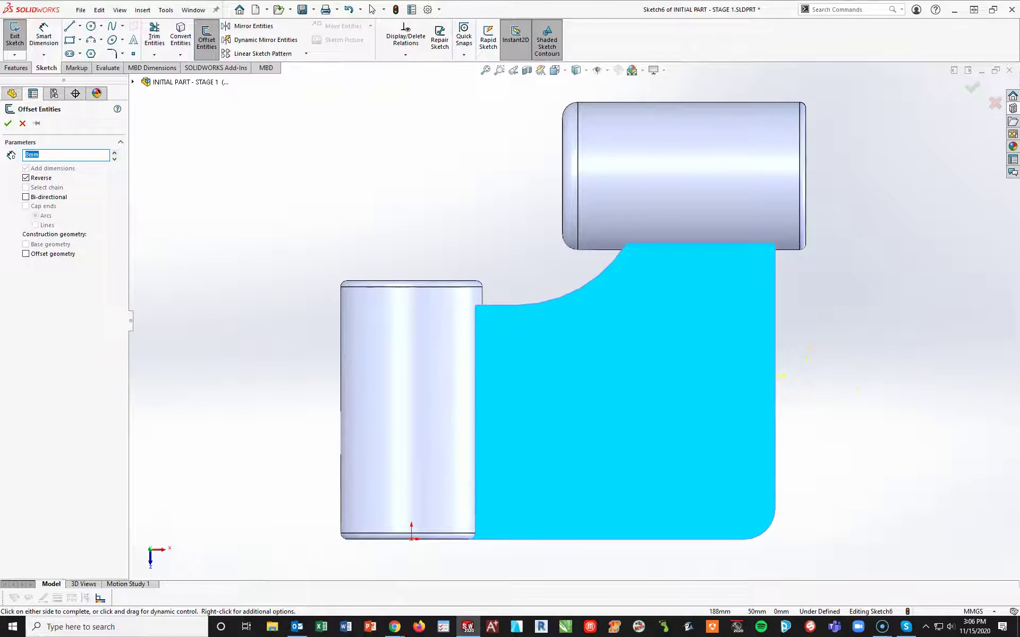
mouse_move(800, 370)
middle_down()
mouse_move(783, 349)
mouse_move(804, 362)
middle_up()
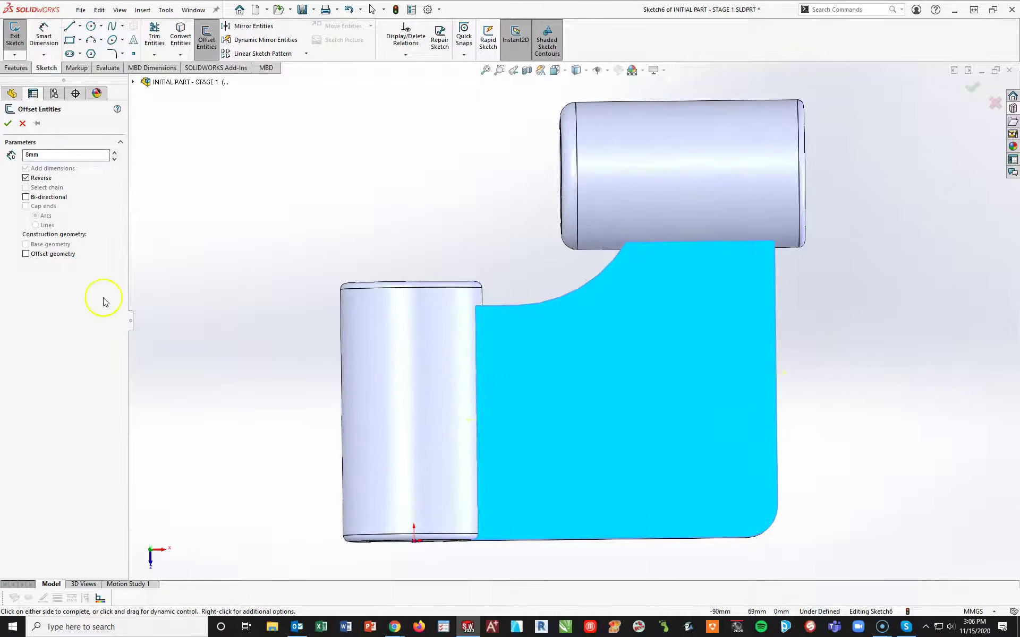
click(25, 178)
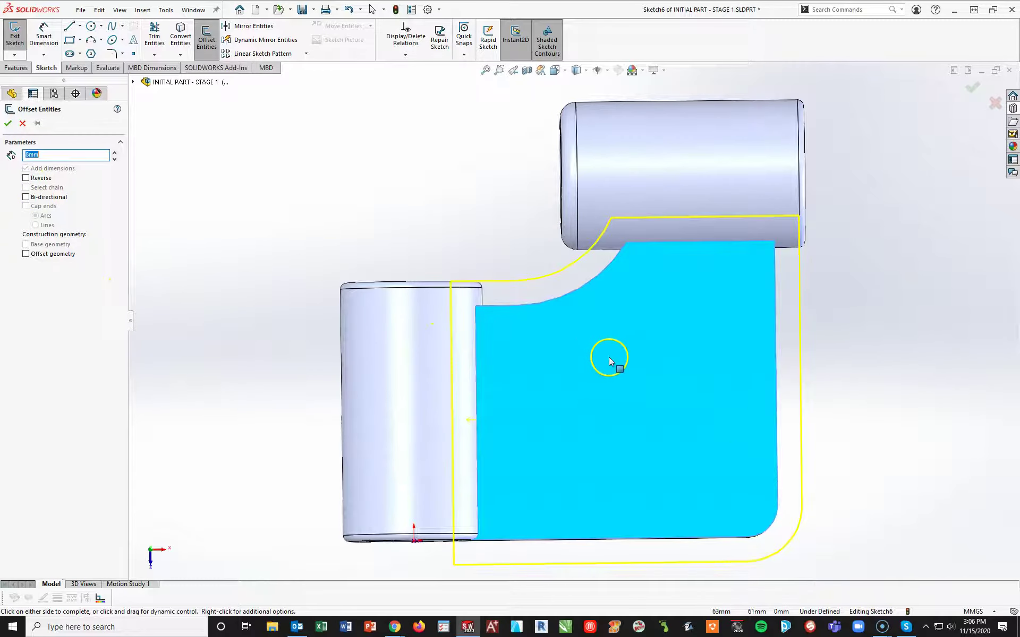
click(26, 178)
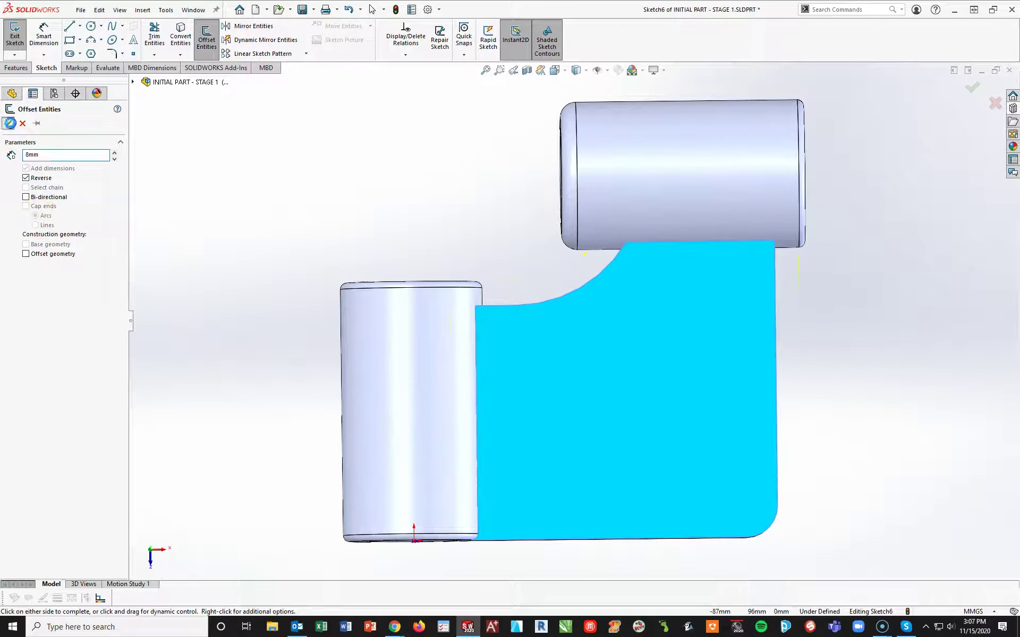
click(564, 381)
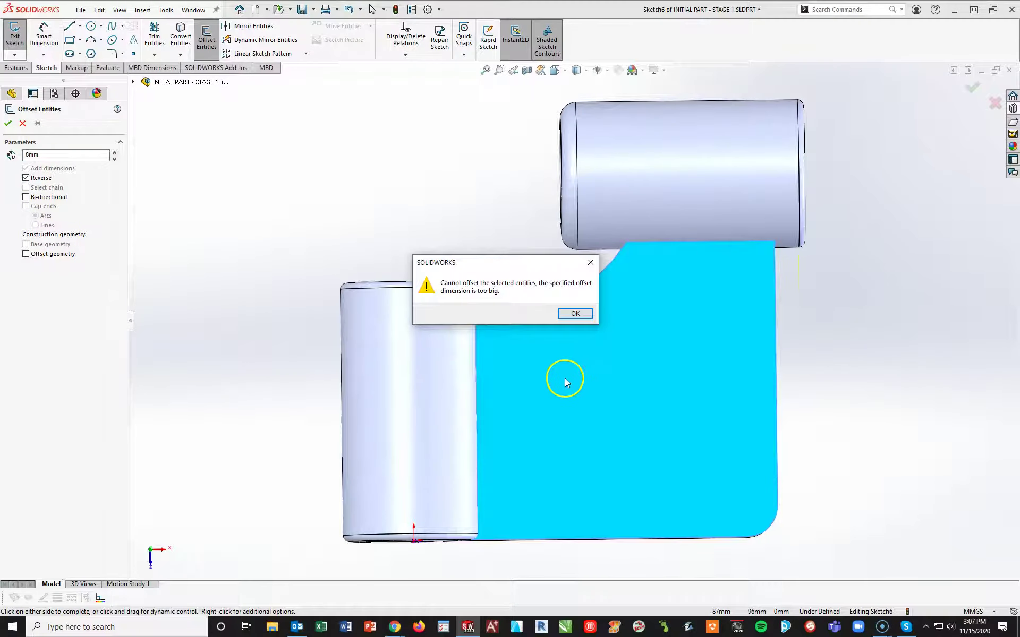
click(574, 313)
key(Escape)
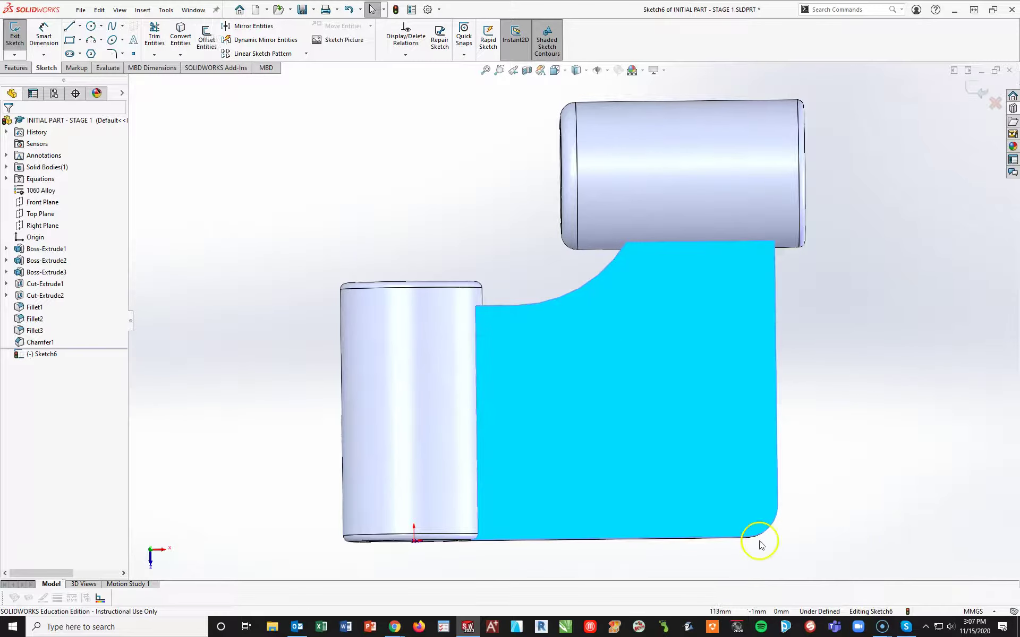
Step: Discard the open sketch and suppress the 10 mm fillet on the plate's outer corner
key(f)
middle_drag(690, 451, 661, 452)
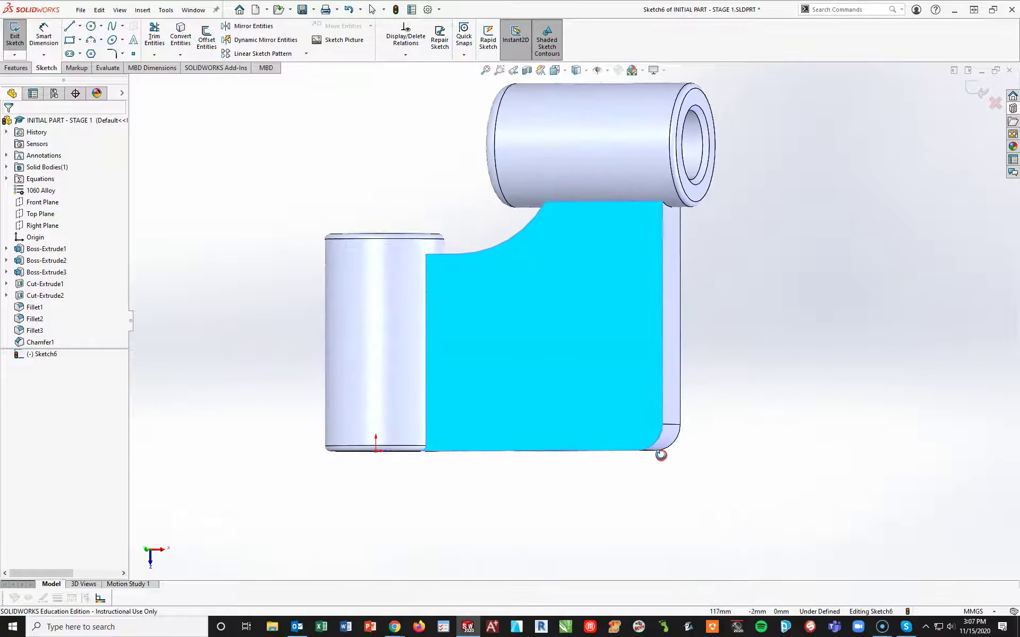
right_click(17, 308)
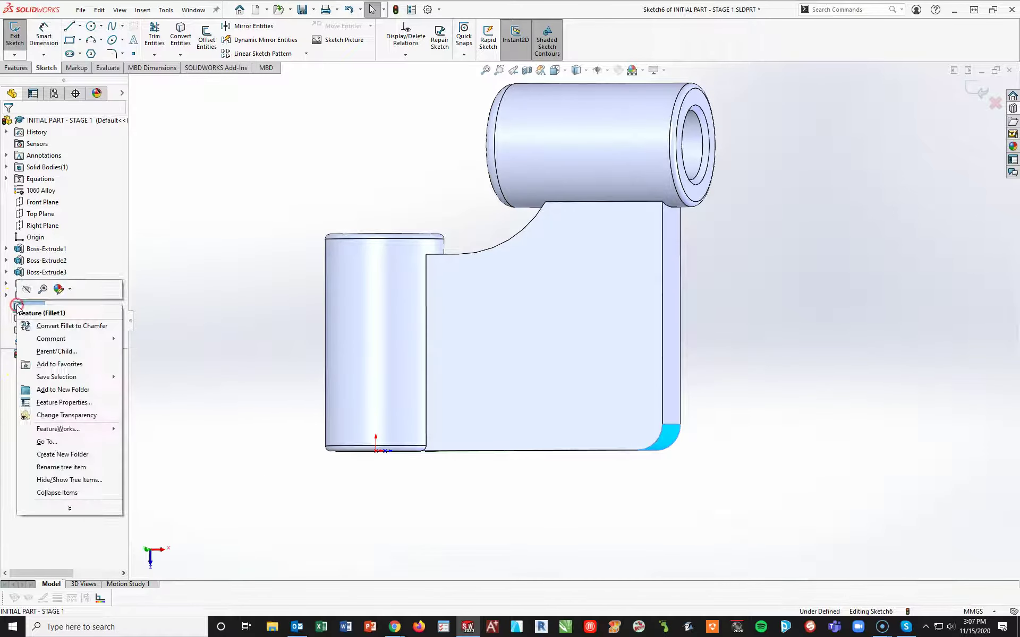
click(410, 471)
click(32, 340)
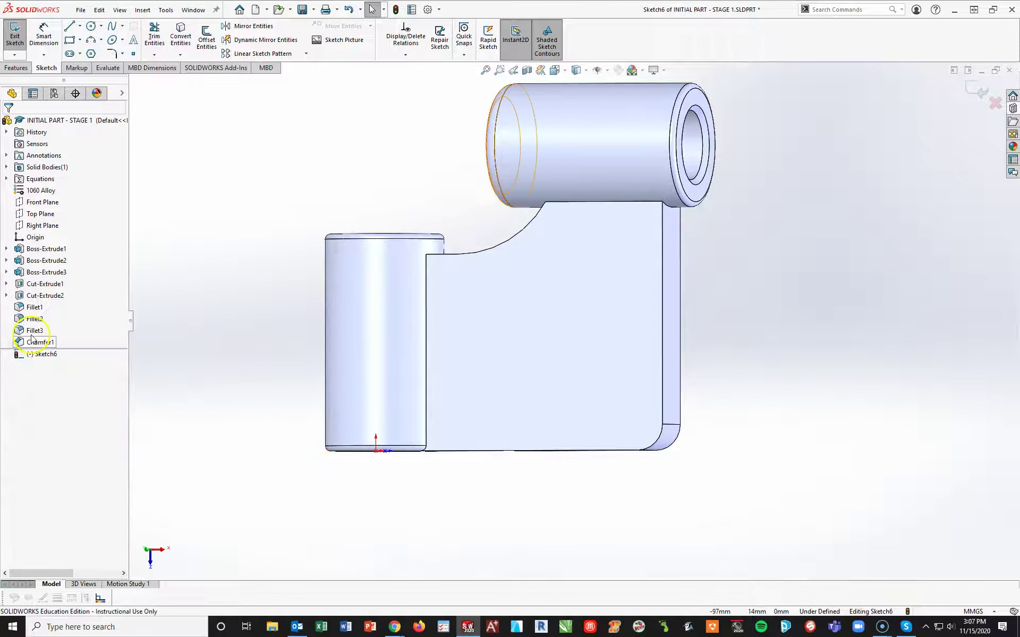
click(996, 103)
click(523, 317)
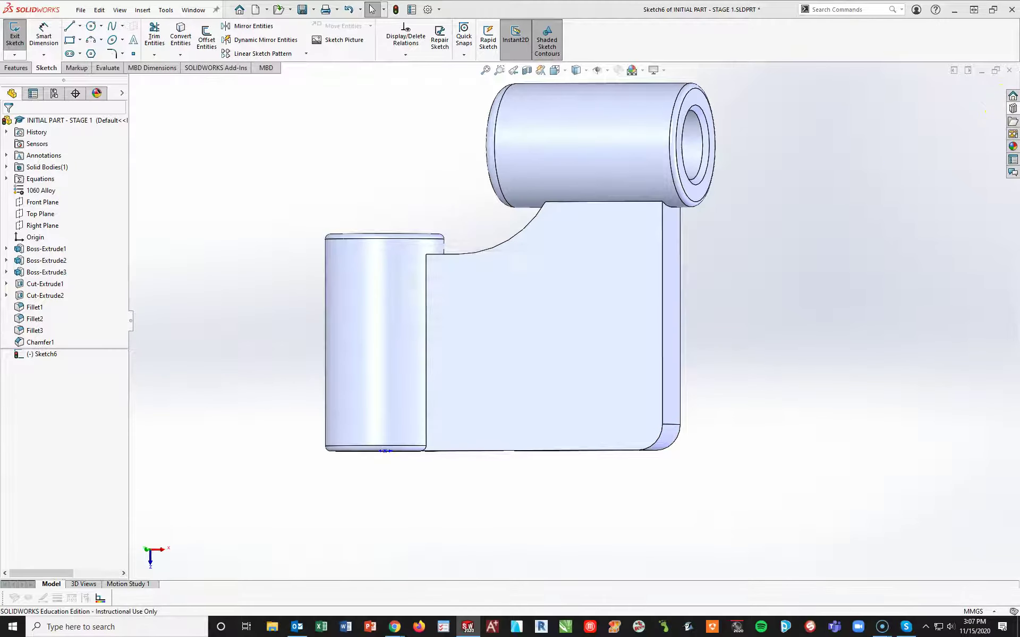
click(34, 310)
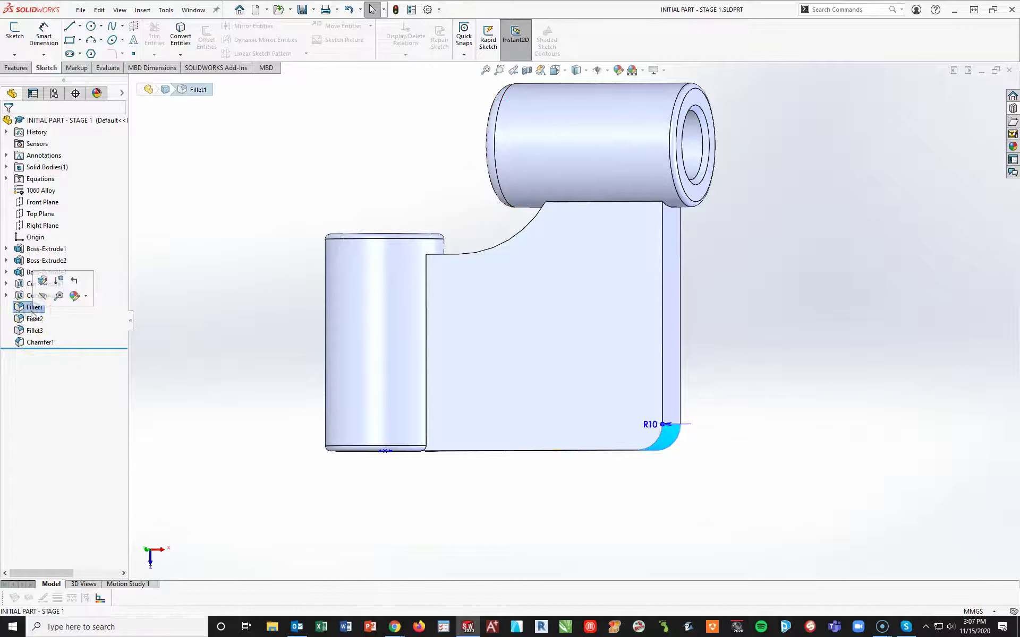
click(59, 280)
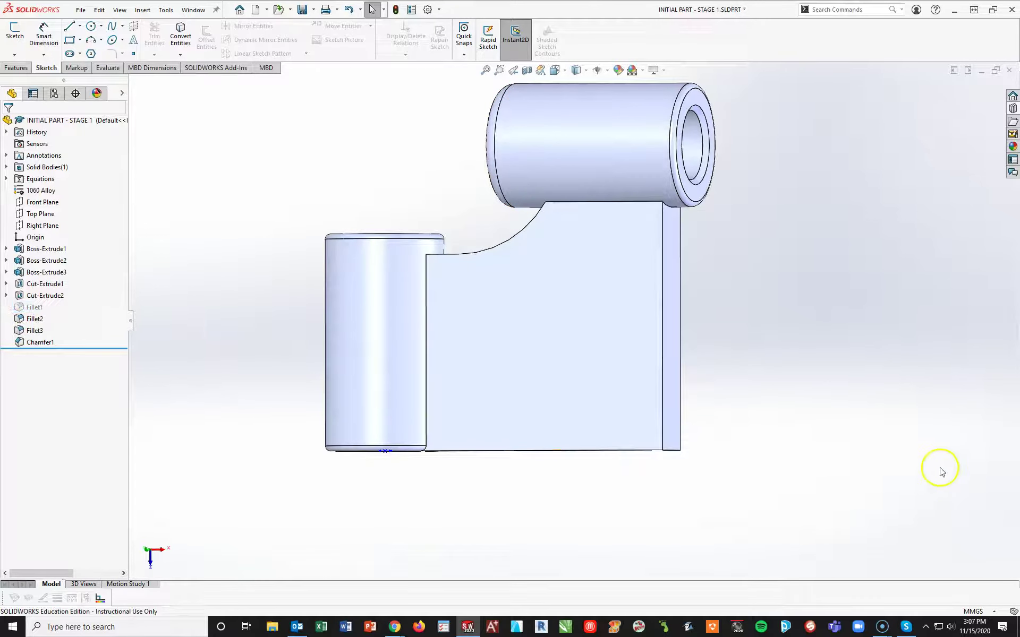
Step: Sketch on the plate's top face and offset its outline inward by 8 mm
click(575, 300)
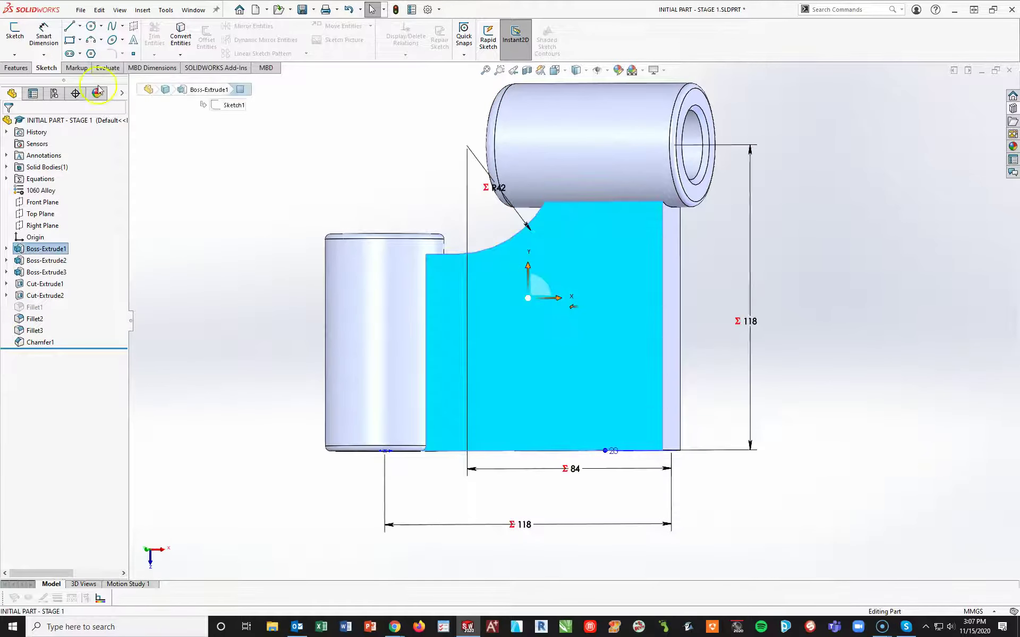
click(23, 35)
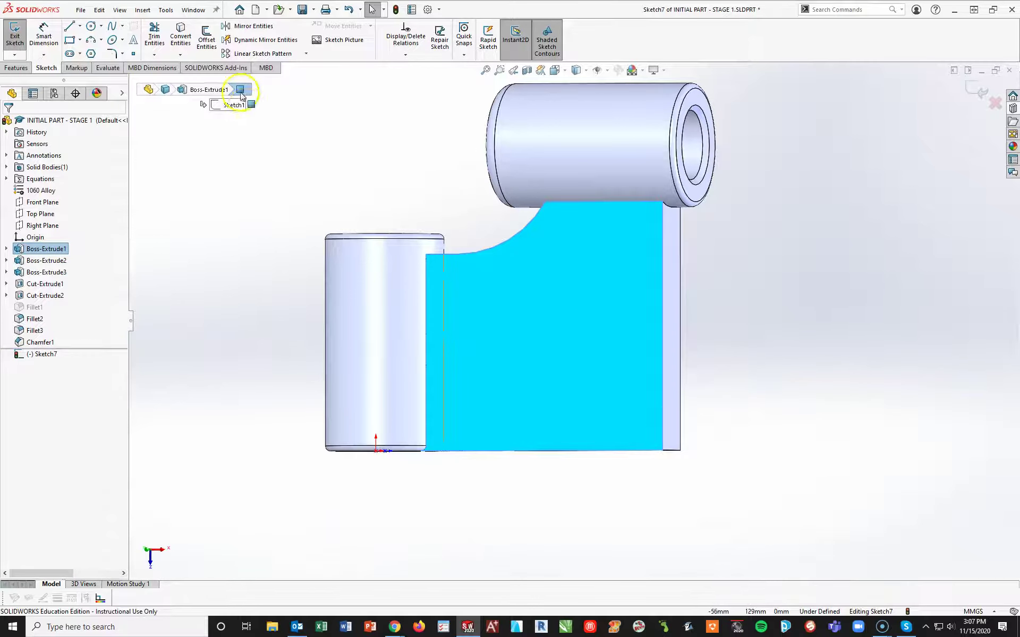
click(207, 41)
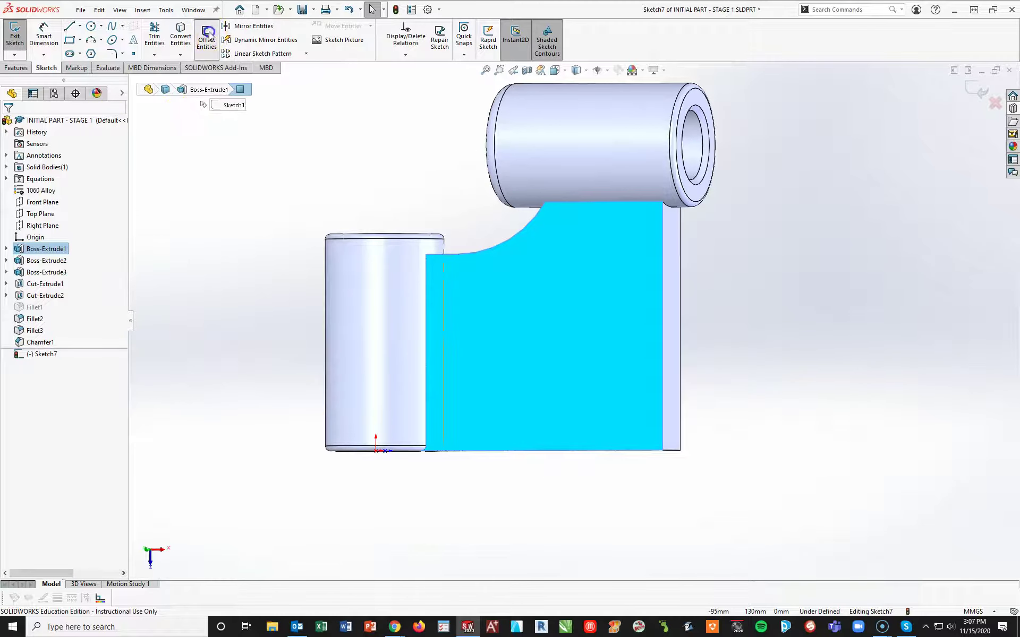
click(26, 178)
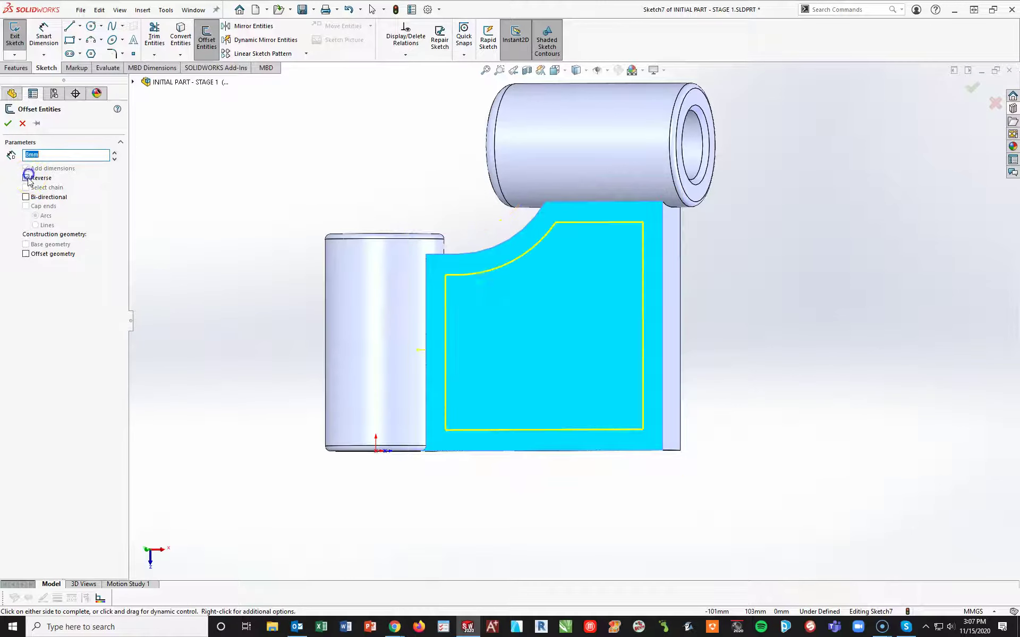
click(10, 126)
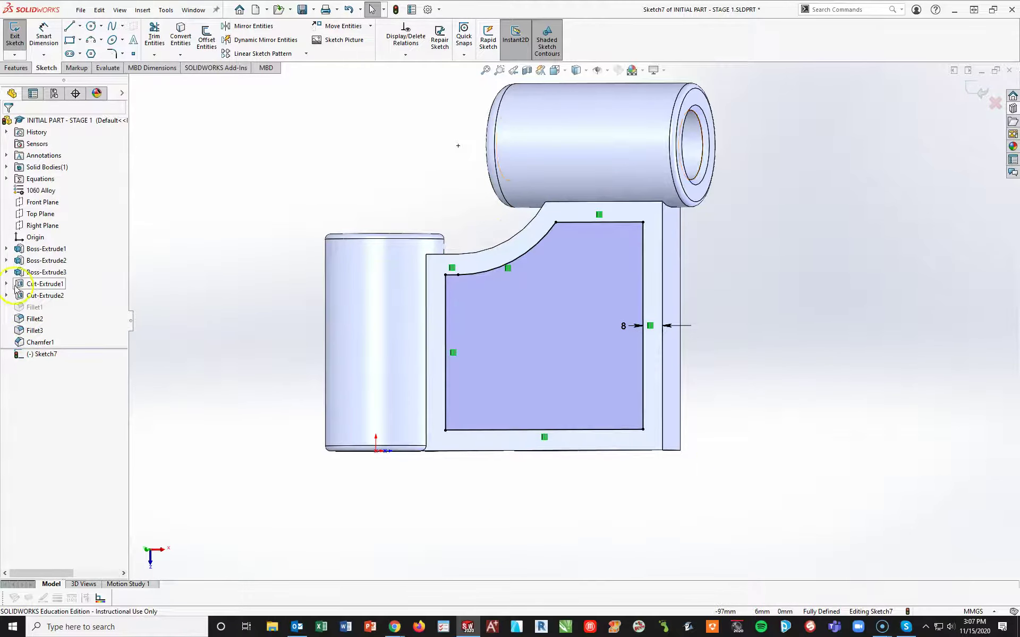
Step: Switch to the CSWP sample exam PDF and examine the pocket's dimensions on the part drawing
right_click(32, 307)
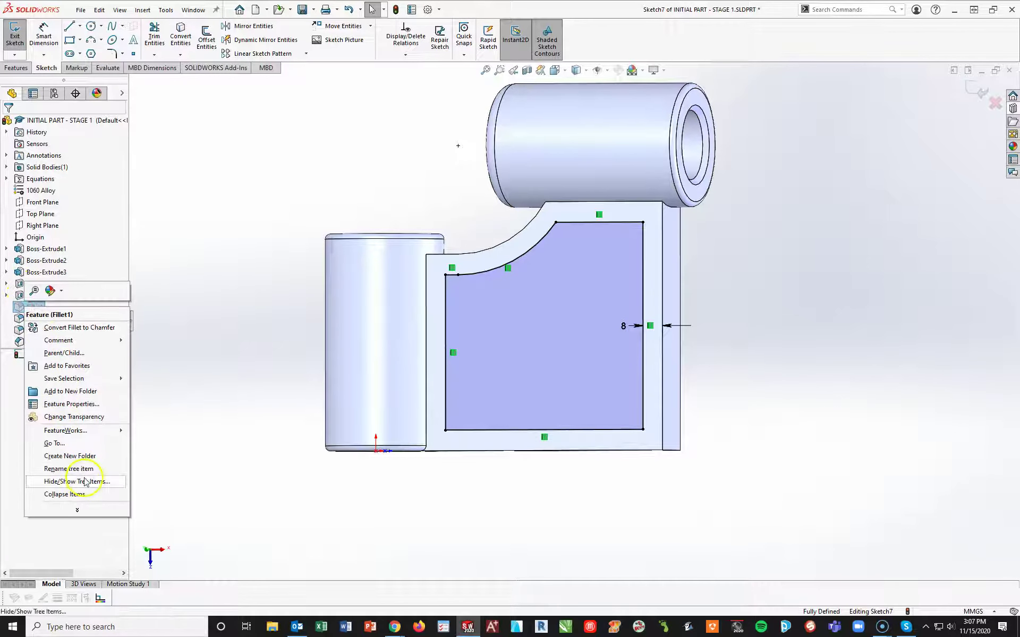
click(212, 323)
key(ctrl+8)
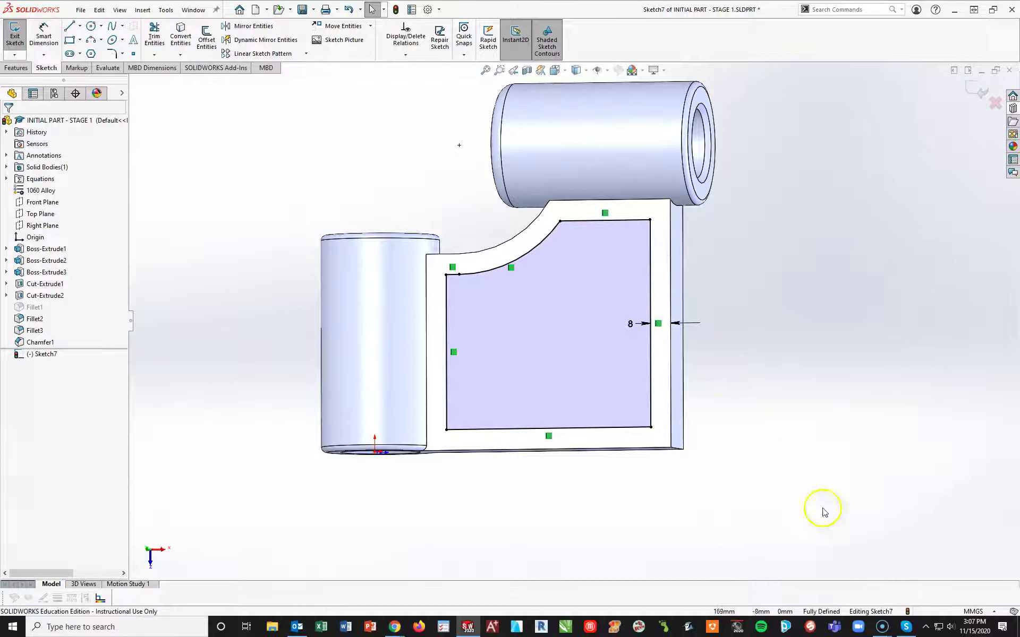
key(ctrl+8)
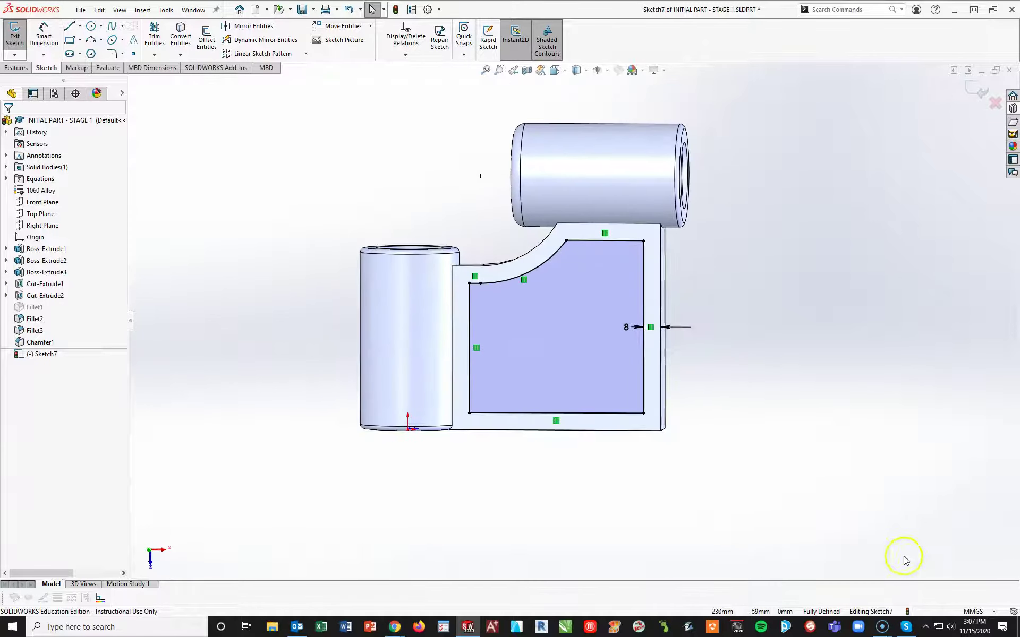
key(space)
click(826, 566)
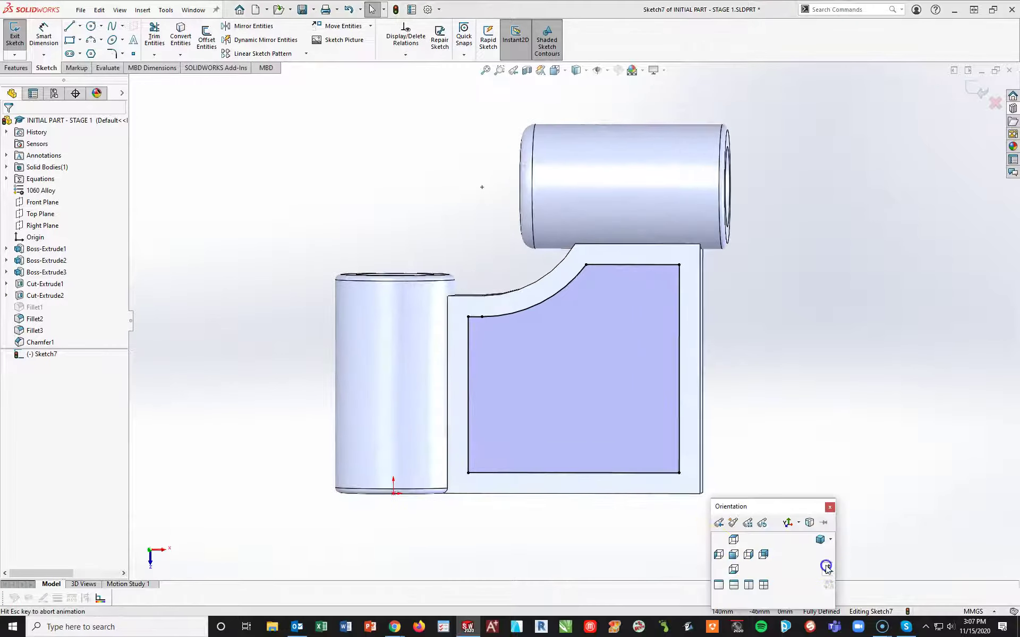
key(alt+Tab)
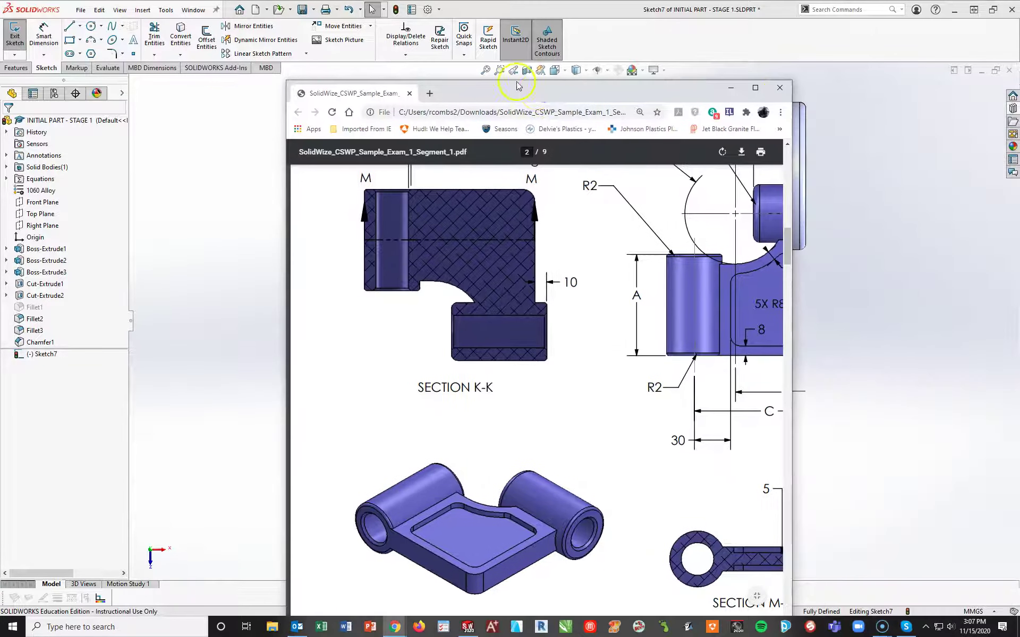
click(754, 88)
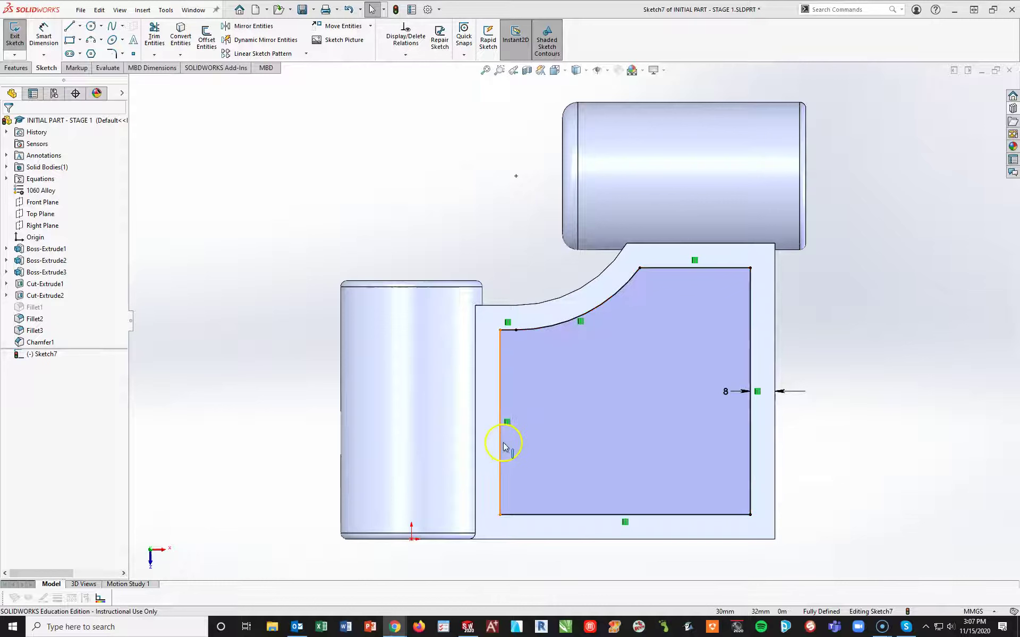
Step: Inspect the pocket's offset relations and turn on the display of temporary axes
click(508, 423)
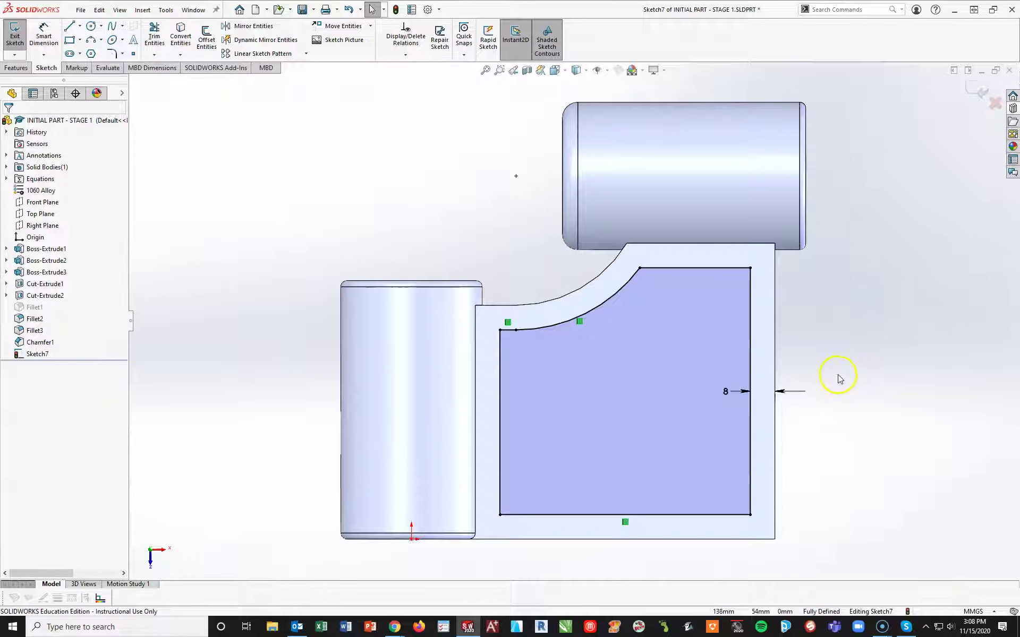
click(733, 393)
click(826, 500)
click(607, 71)
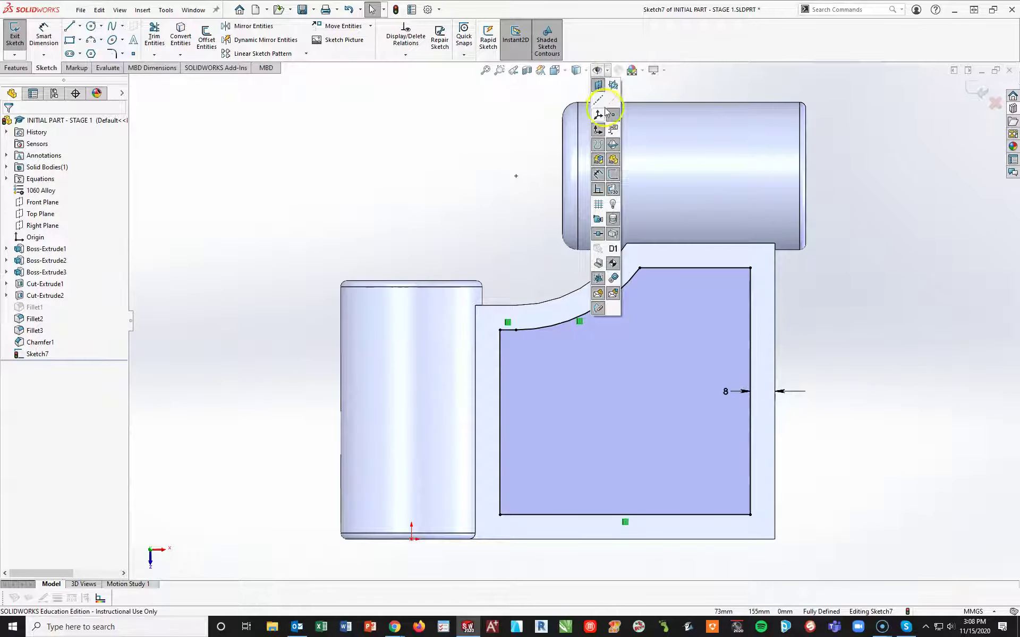
click(821, 308)
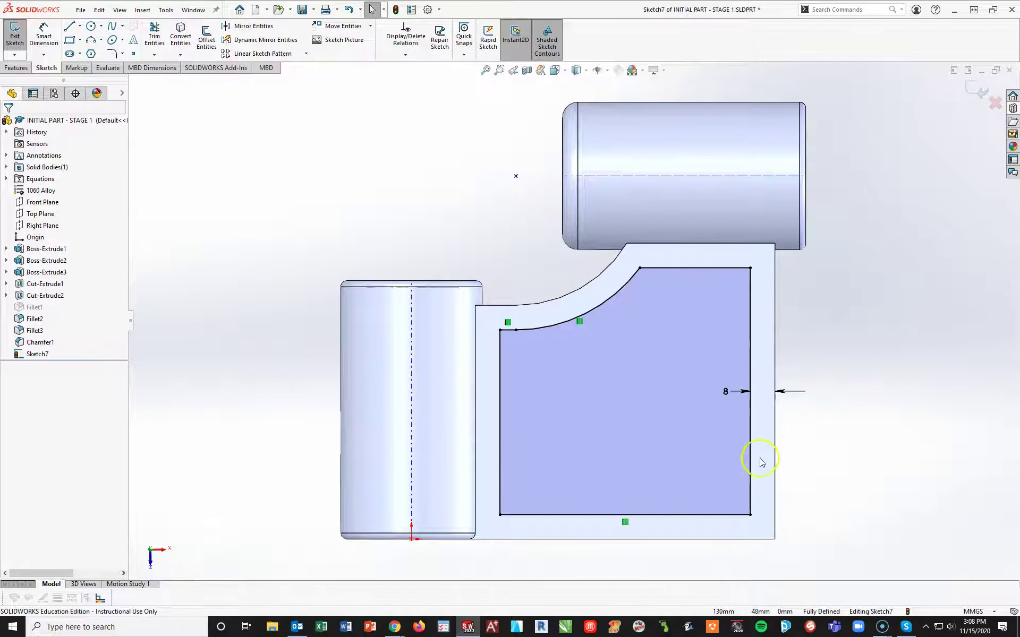
Step: Try to dimension the pocket's left edge from the axis of the vertical cylinder
click(43, 36)
click(500, 446)
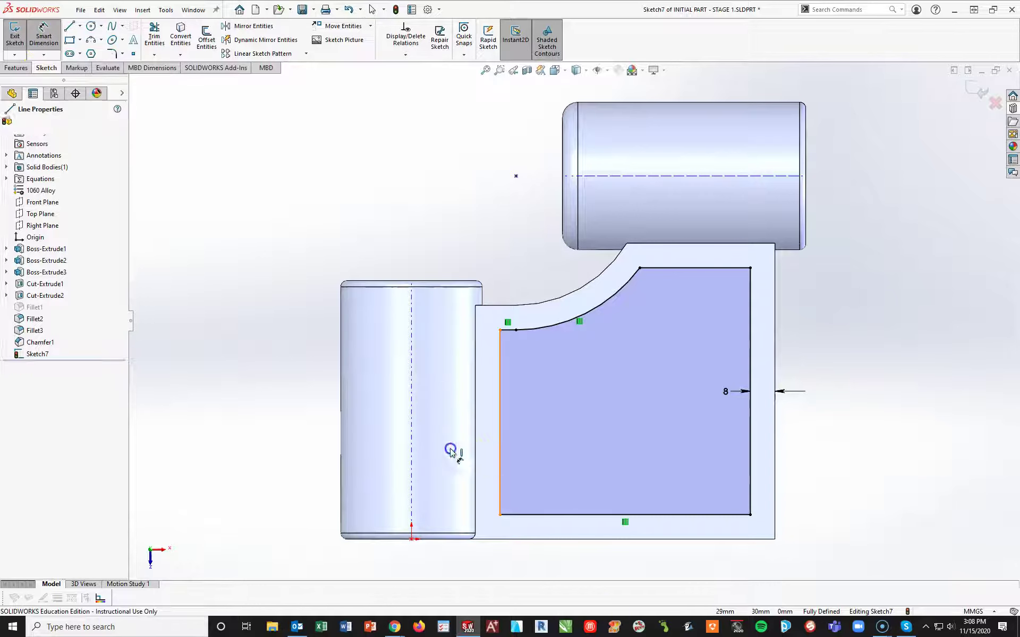
click(412, 447)
click(458, 566)
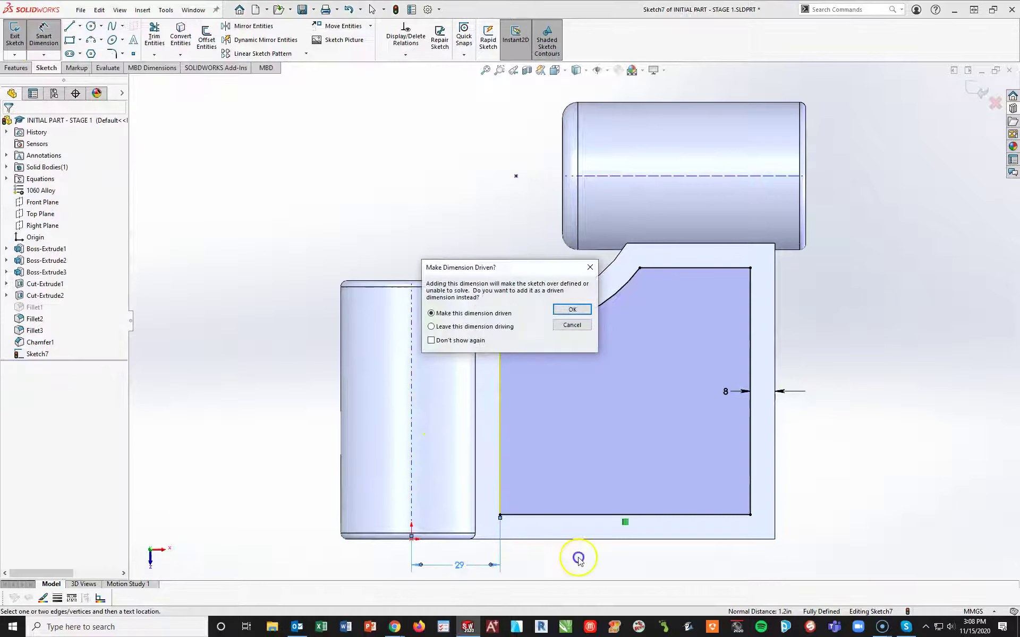
click(572, 325)
key(Escape)
Step: Delete the 8 mm offset dimension with its relations and dimension the pocket's left edge 30 mm from the vertical cylinder's axis
click(740, 393)
key(Delete)
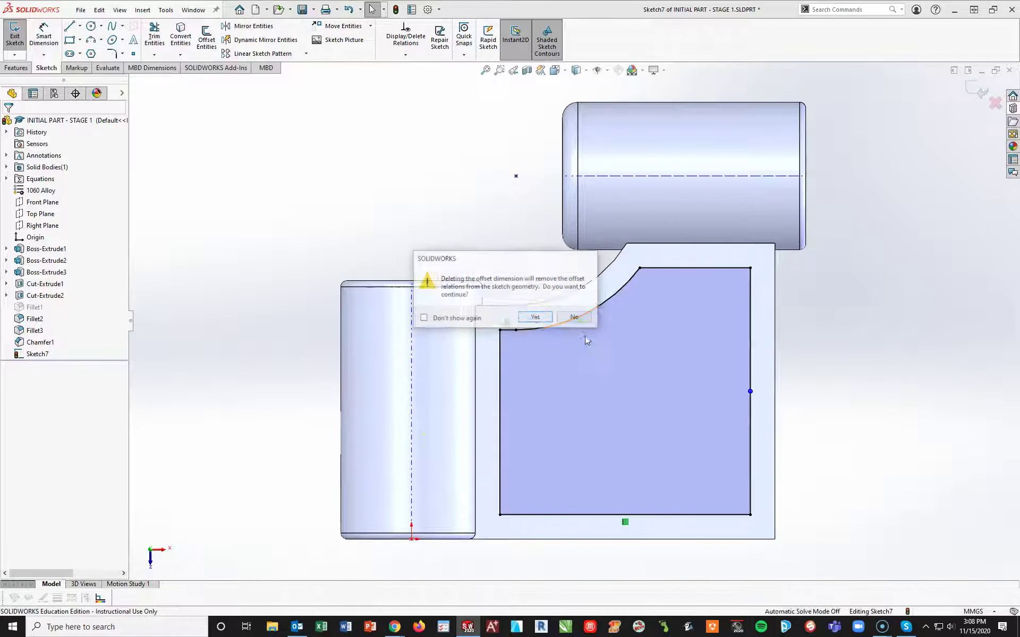
click(44, 37)
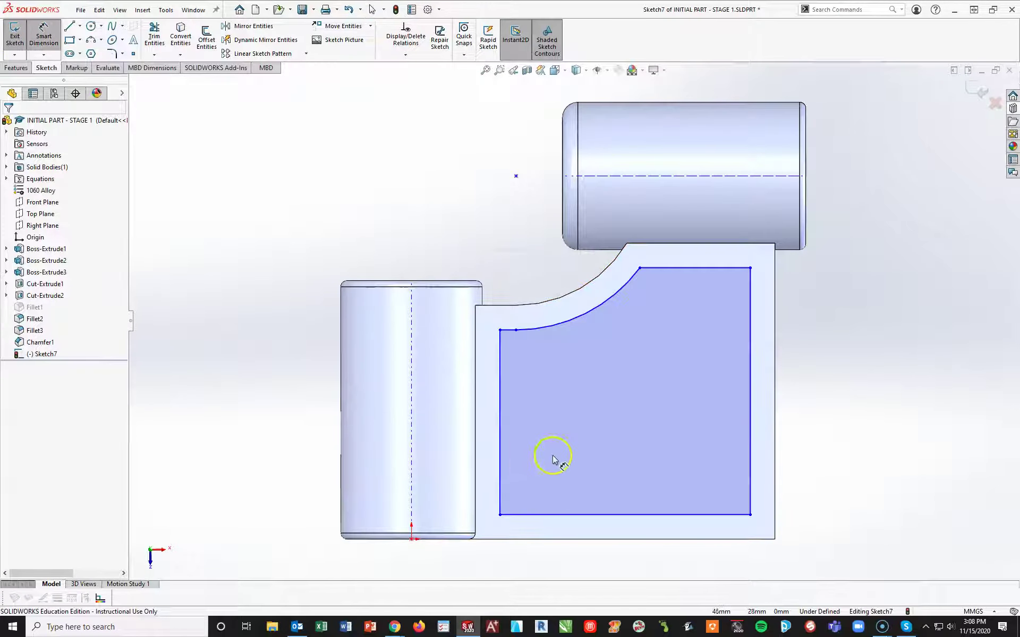
click(500, 454)
click(412, 458)
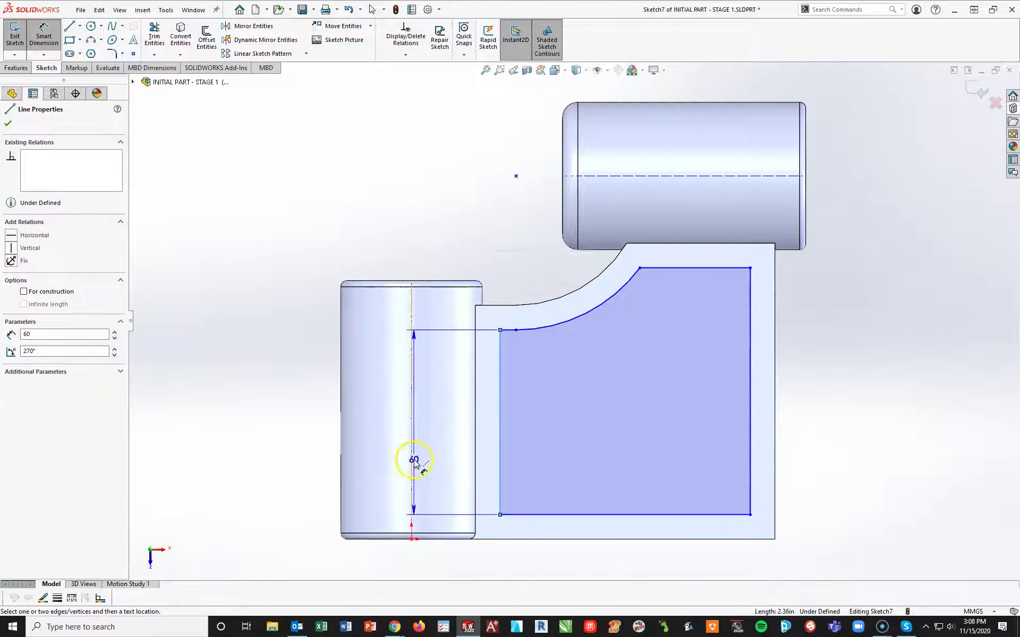
click(462, 552)
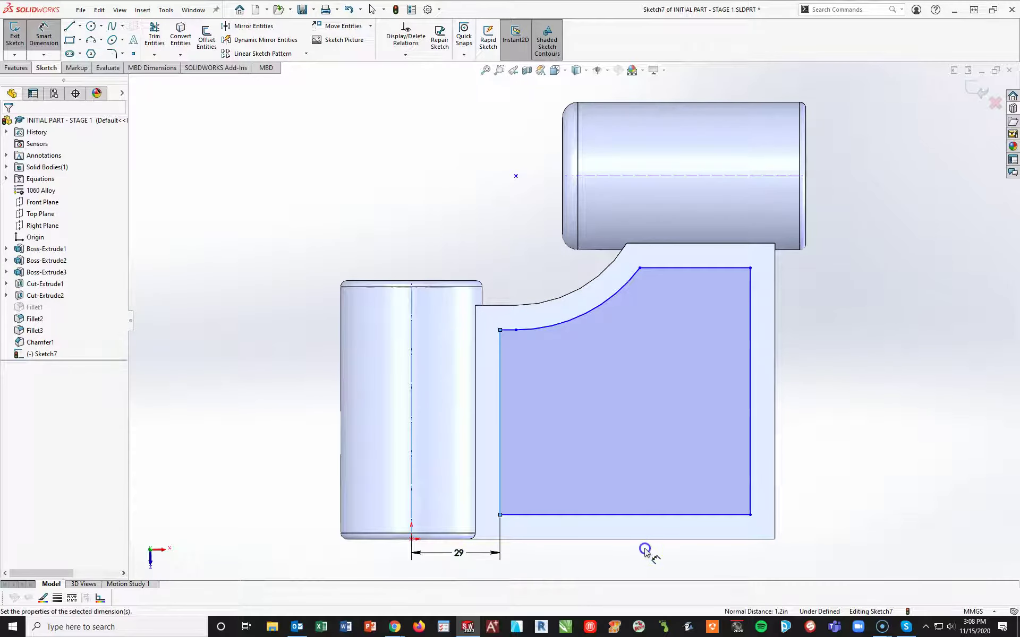
text(30)
key(Return)
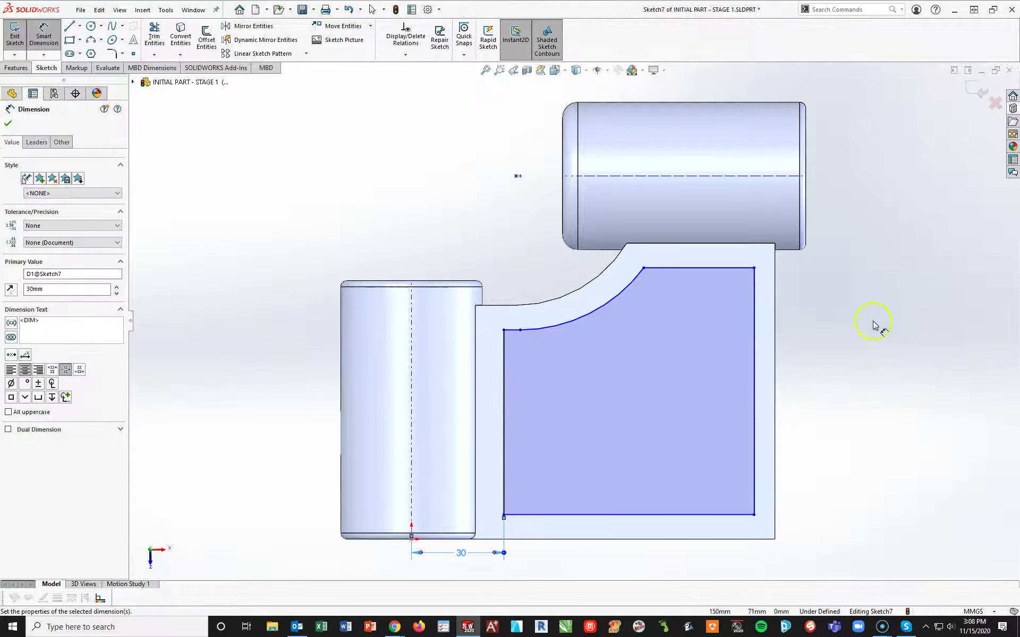
Step: Dimension the pocket's right edge 8 mm from the plate's outer right edge
click(755, 406)
click(775, 417)
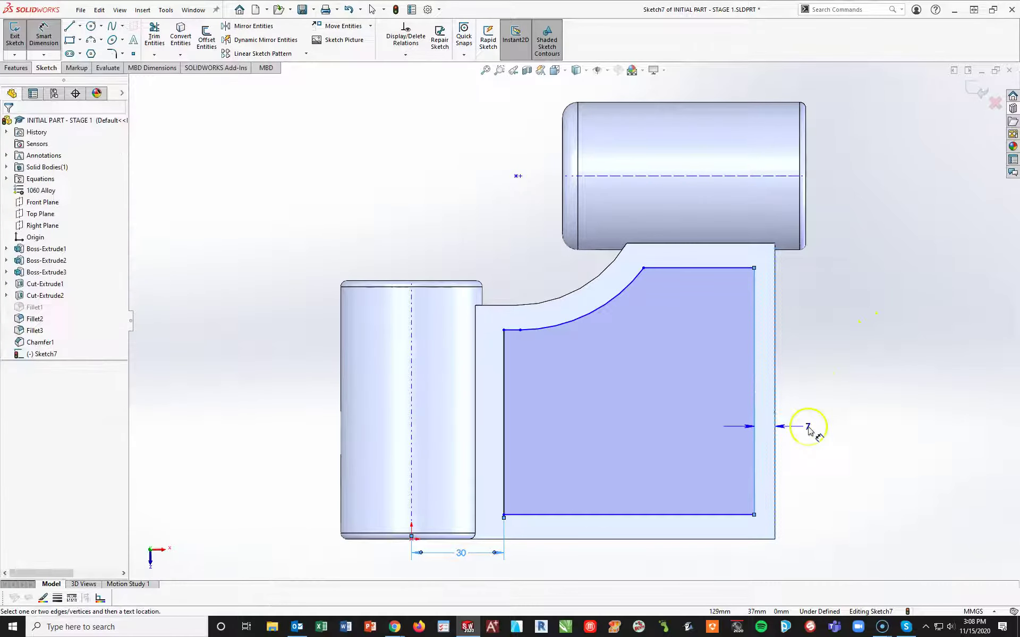
click(808, 427)
text(8)
key(Return)
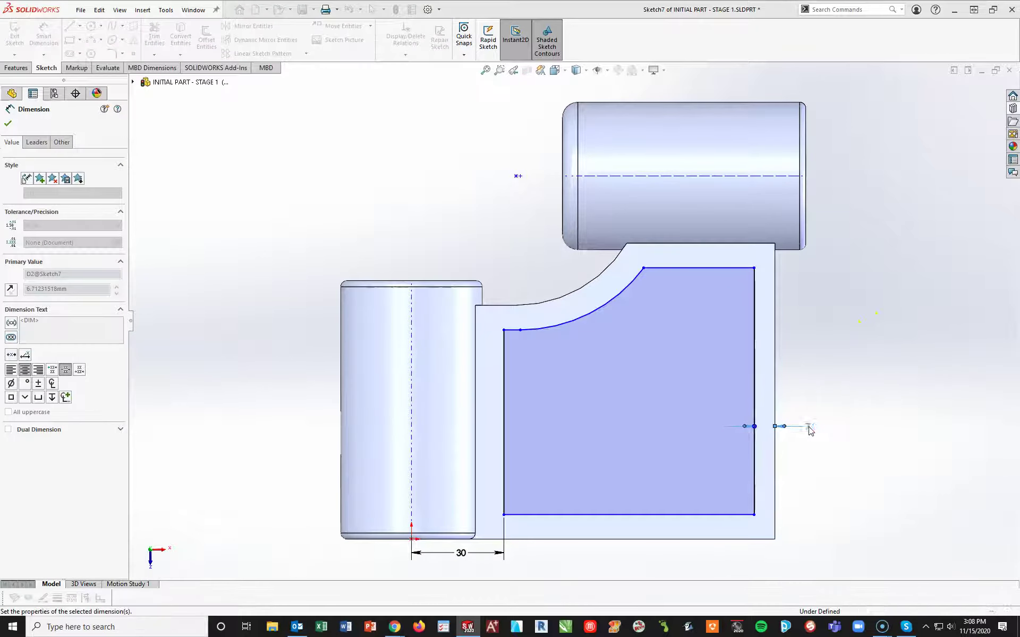
Step: Dimension the pocket's upper edge 33 mm from the horizontal cylinder's axis
click(720, 268)
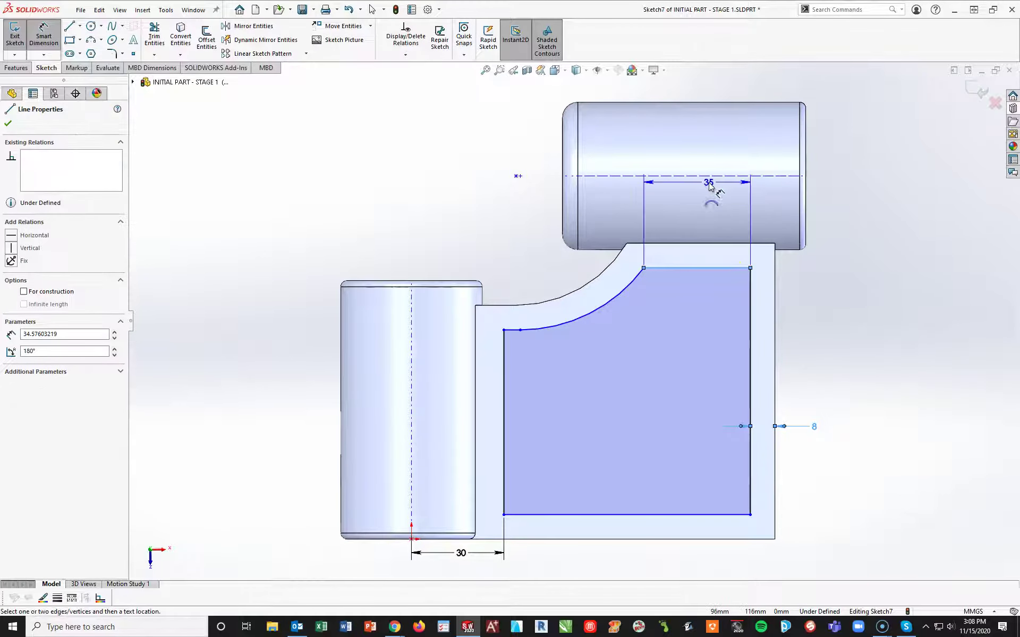
click(708, 176)
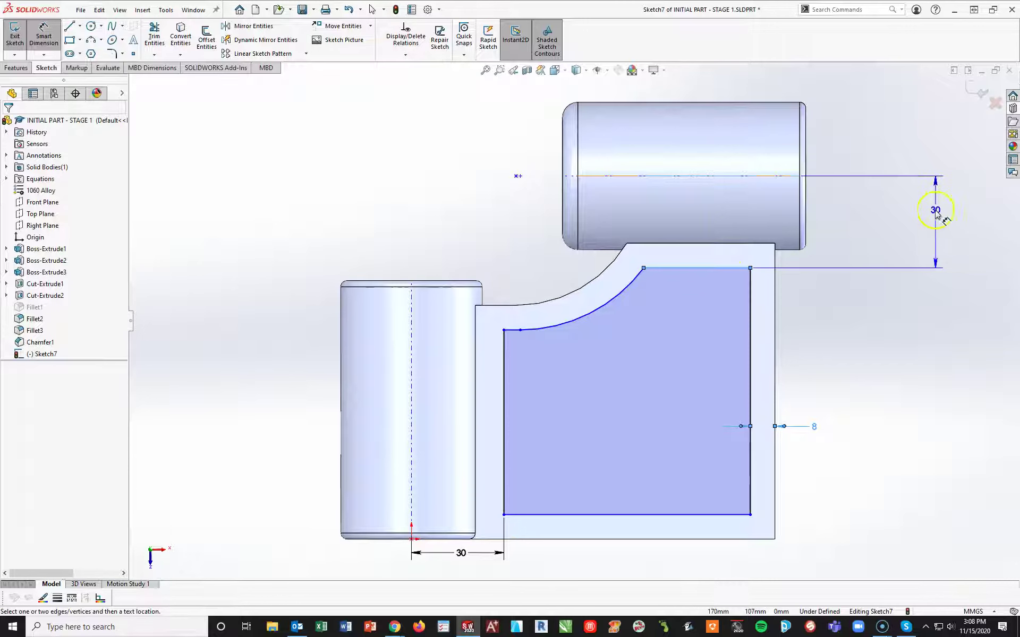
click(933, 210)
text(33)
key(Return)
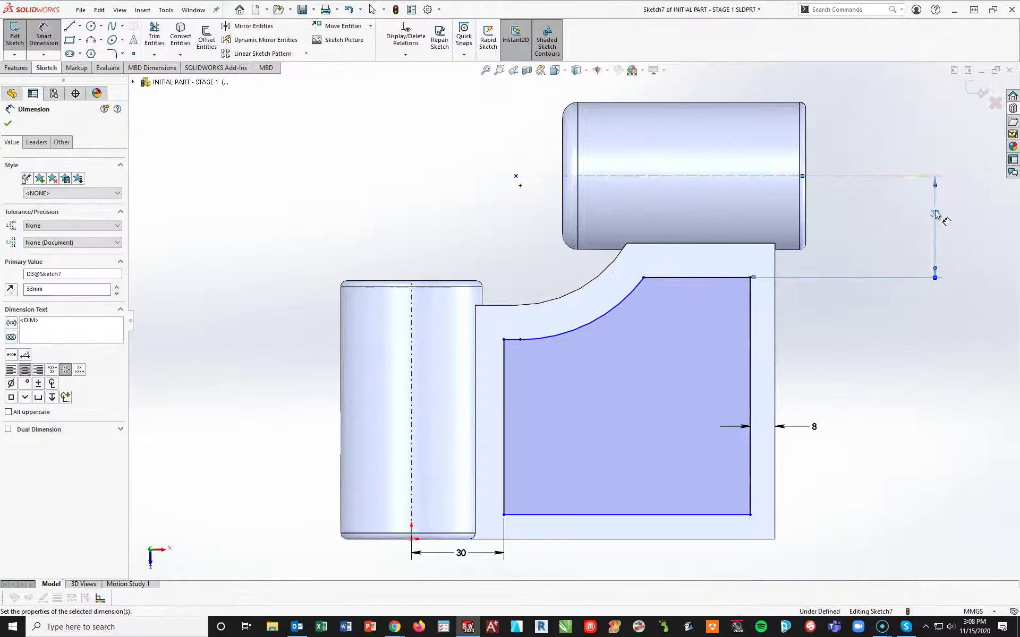
Step: Dimension the pocket's lower edge 8 mm from the plate's lower edge
click(630, 516)
click(631, 539)
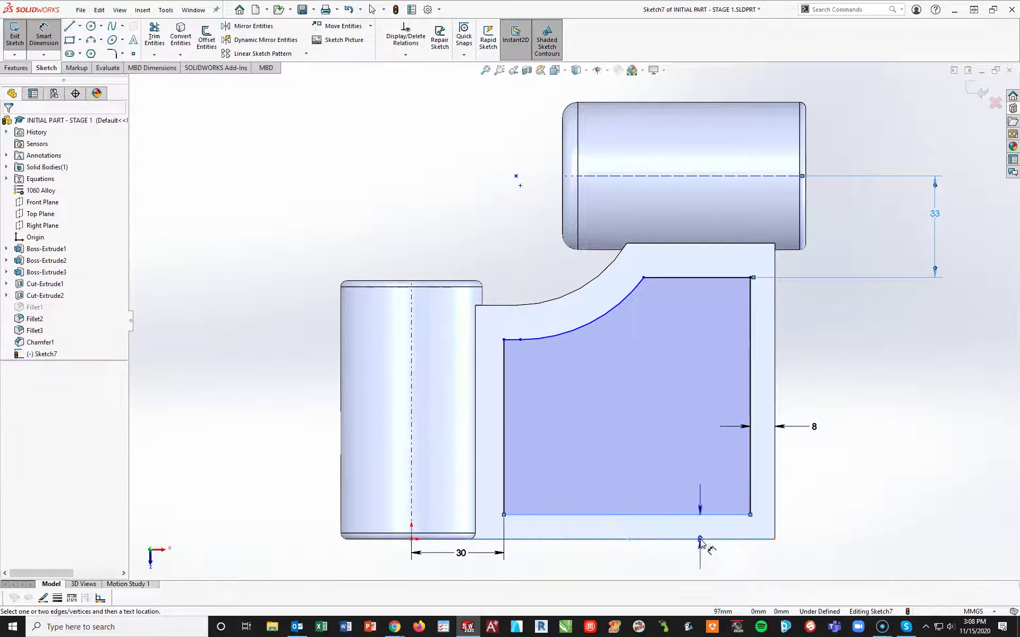
click(769, 566)
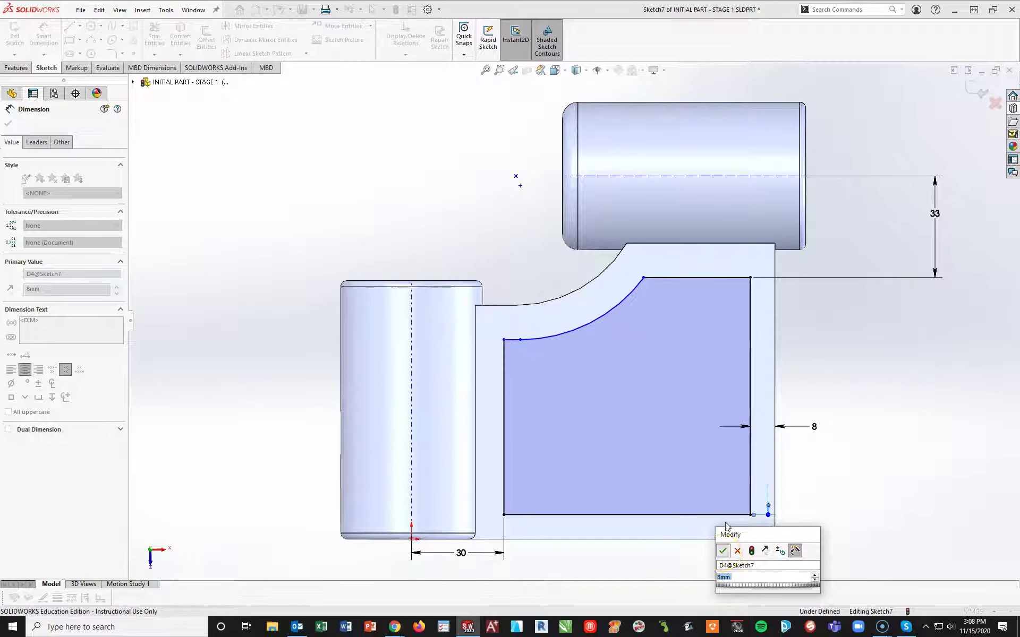
click(556, 299)
click(556, 304)
key(Escape)
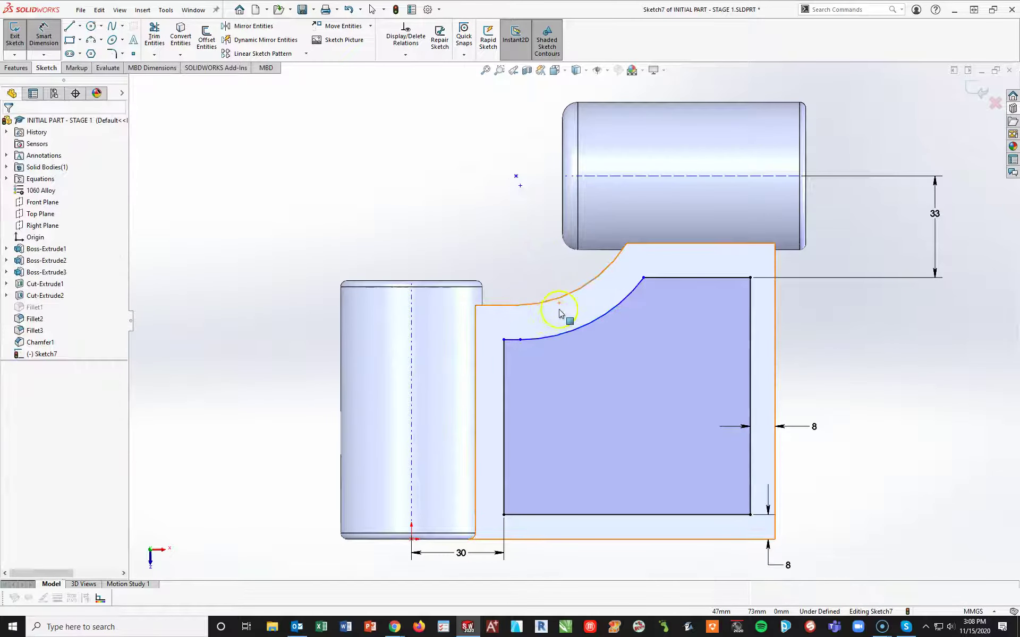
click(587, 390)
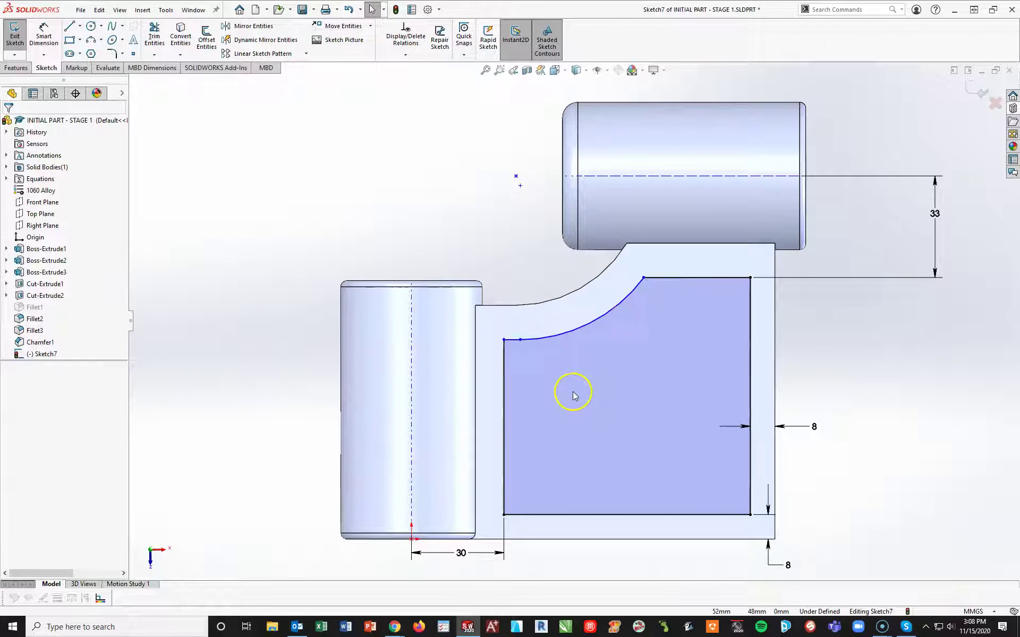
Step: Add a Horizontal relation to the short line at the pocket's upper-left corner
click(514, 340)
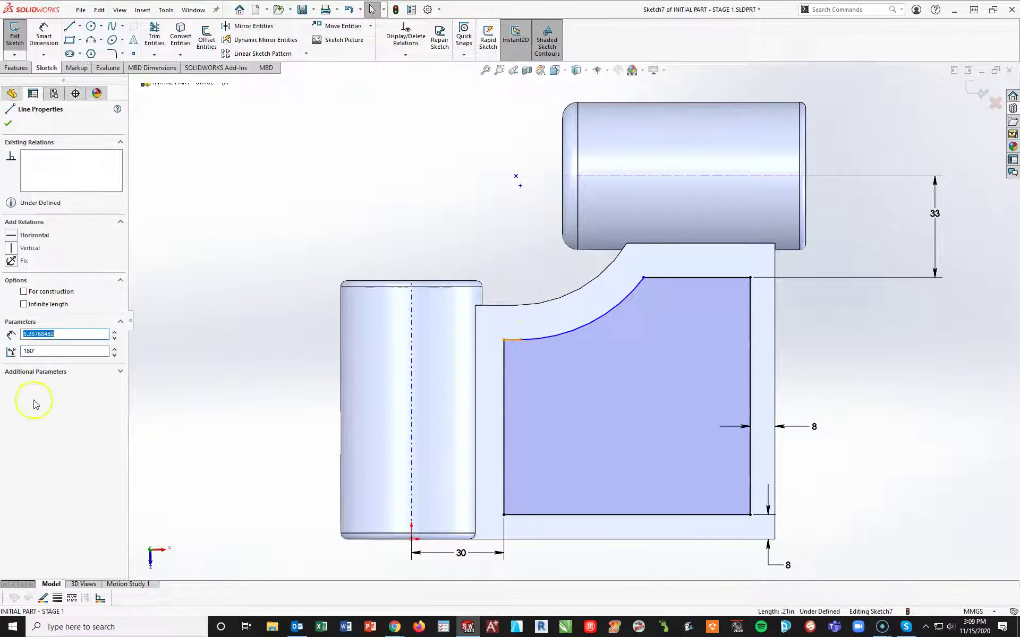
click(10, 238)
click(227, 200)
Step: Make the pocket's arc concentric with the plate's curved edge
click(588, 332)
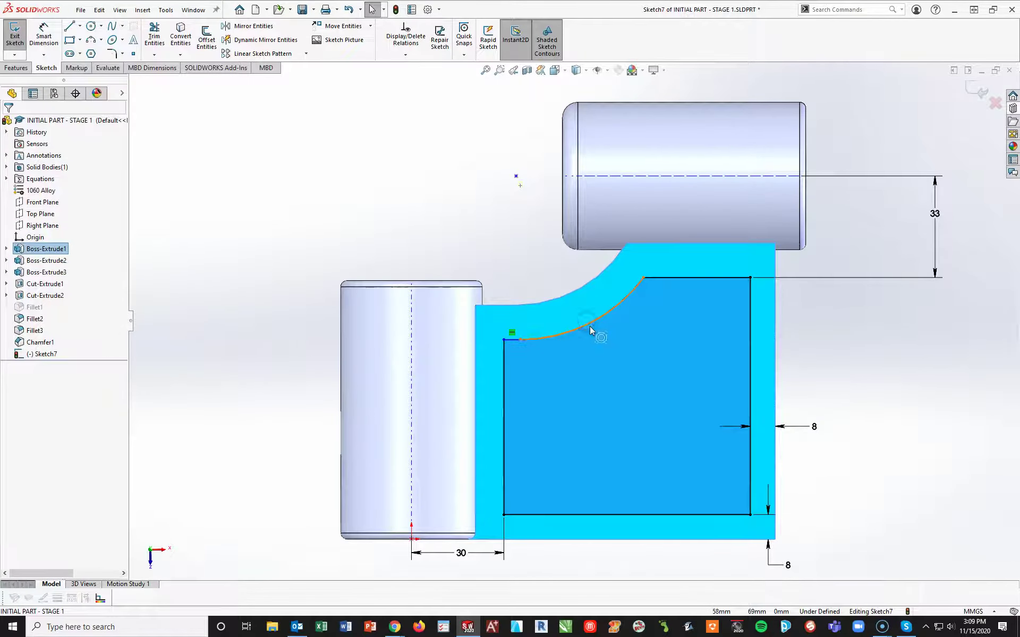
click(637, 317)
click(619, 306)
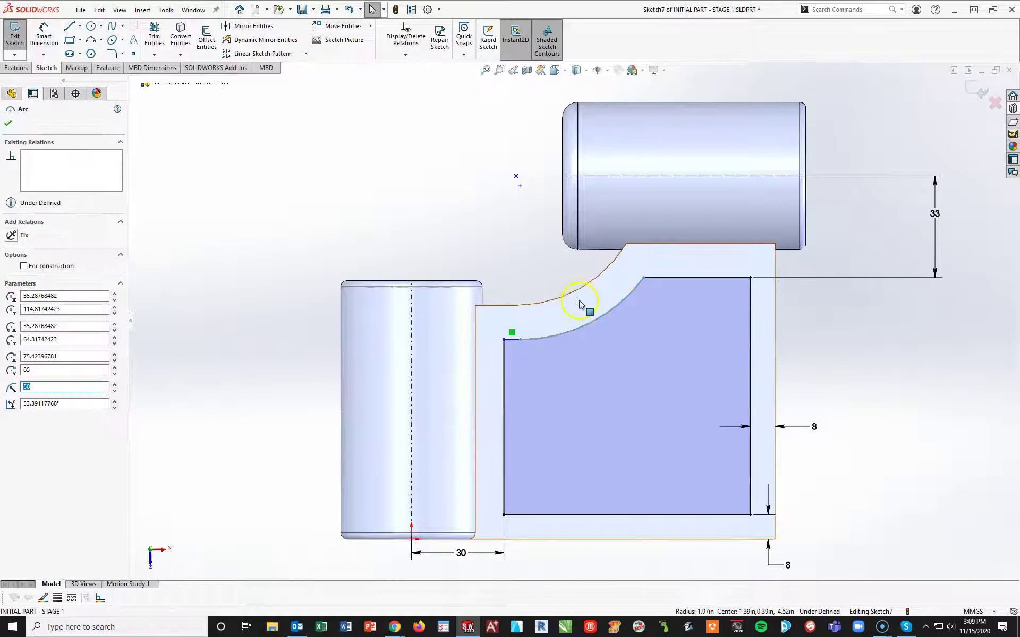
ctrl+click(584, 289)
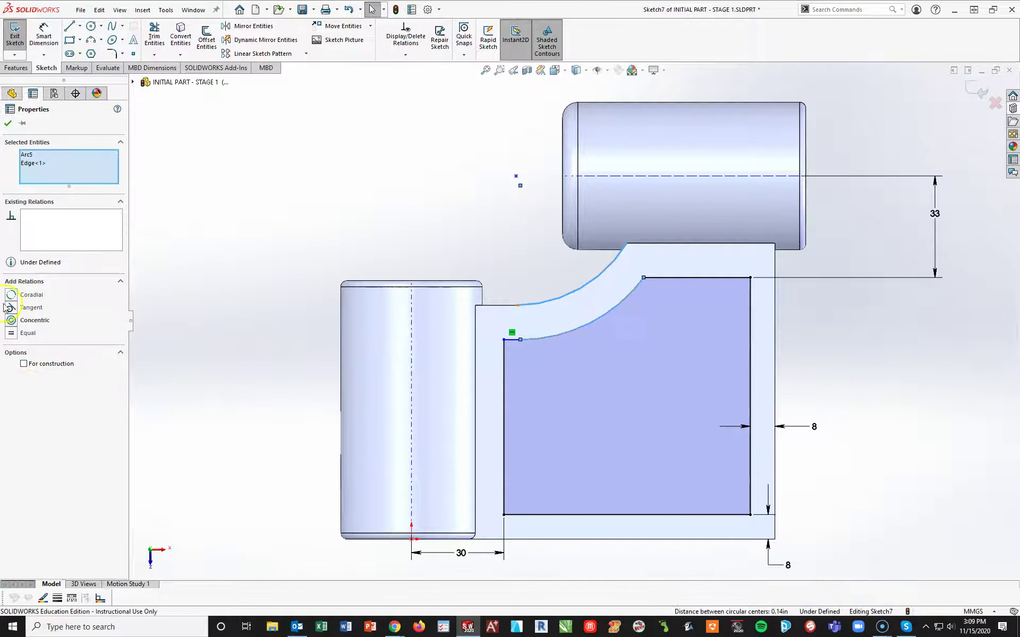
click(11, 320)
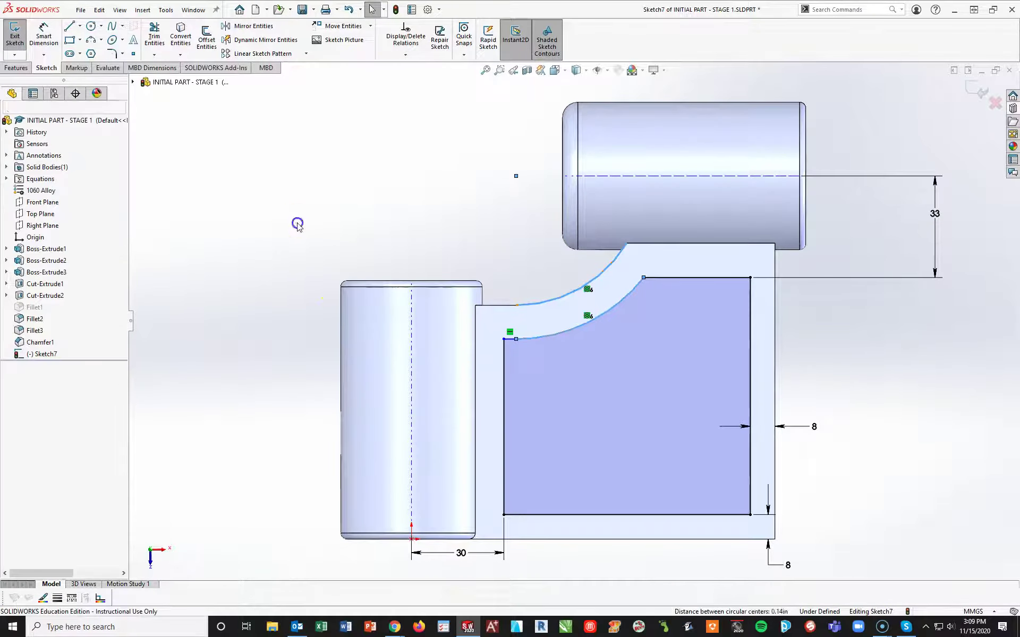
Step: Dimension the gap between the pocket's arc and the plate's curved edge as 8 mm
click(43, 38)
click(555, 332)
click(540, 302)
click(552, 318)
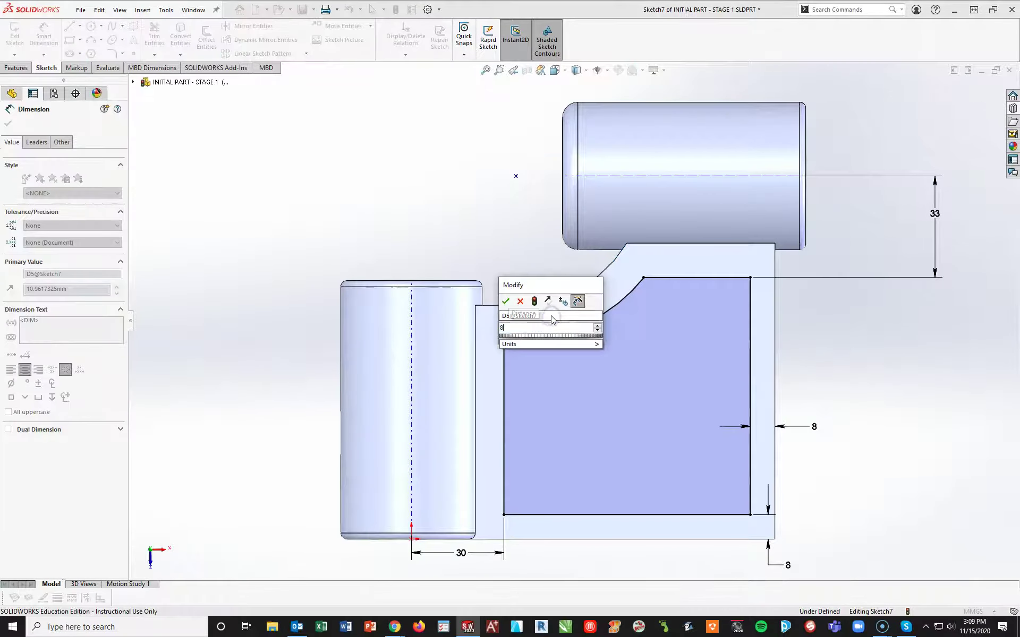
text(8)
key(Return)
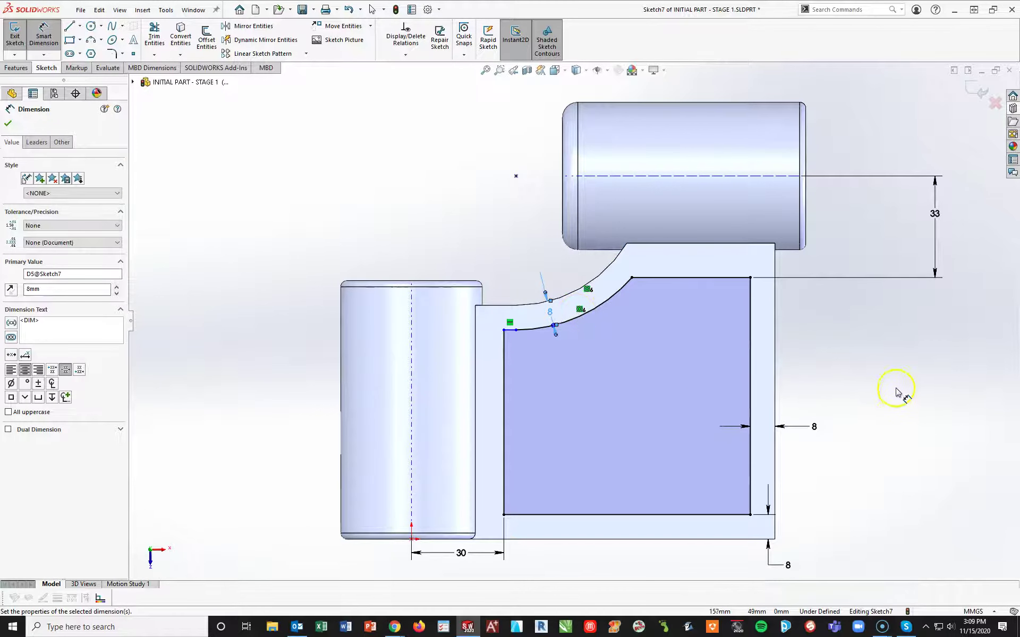
click(922, 400)
key(Escape)
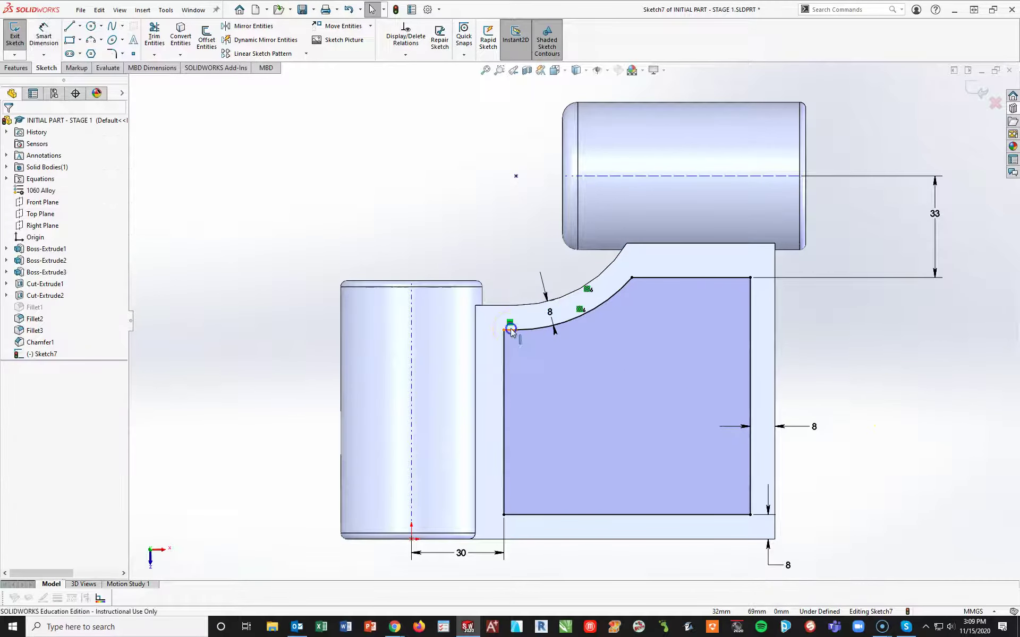
Step: Add a Tangent relation between the short horizontal line and the pocket's arc
click(513, 334)
ctrl+click(568, 321)
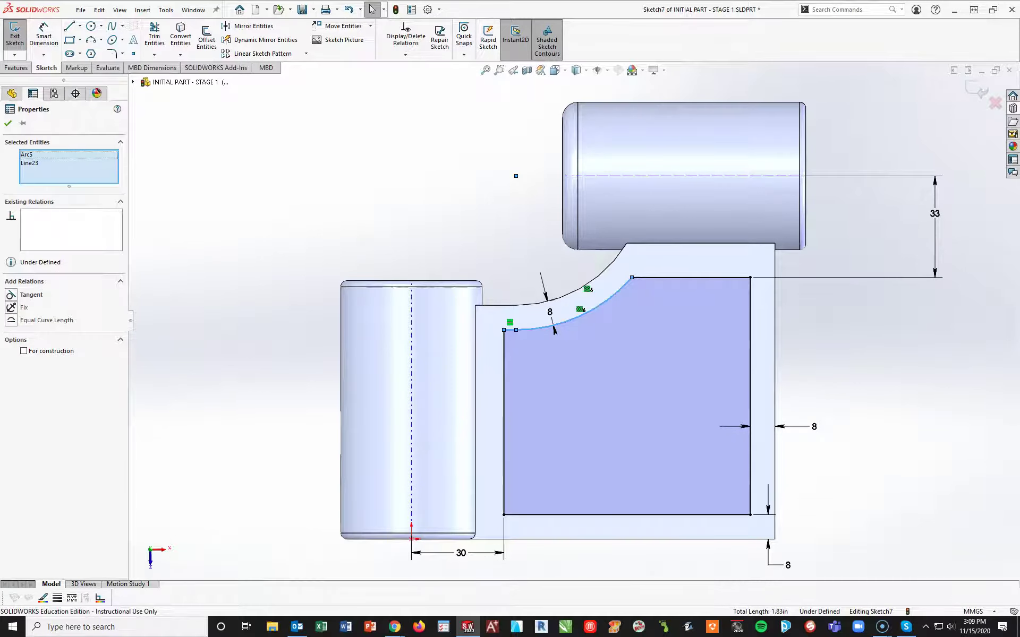
click(11, 296)
key(Escape)
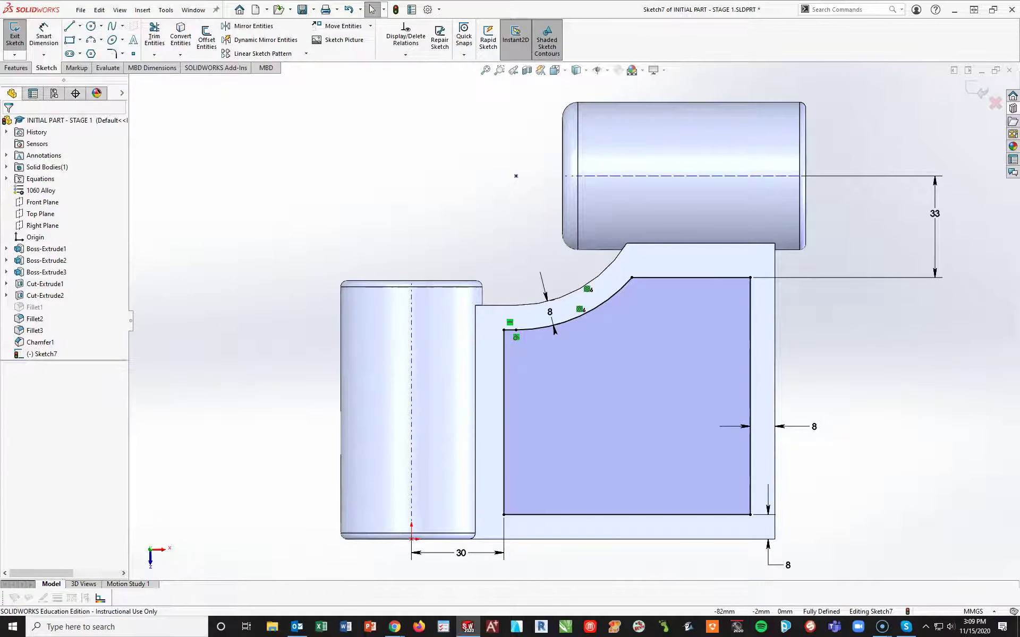
Step: Cut-extrude the pocket sketch into the plate with a Blind depth of 5 mm
click(16, 67)
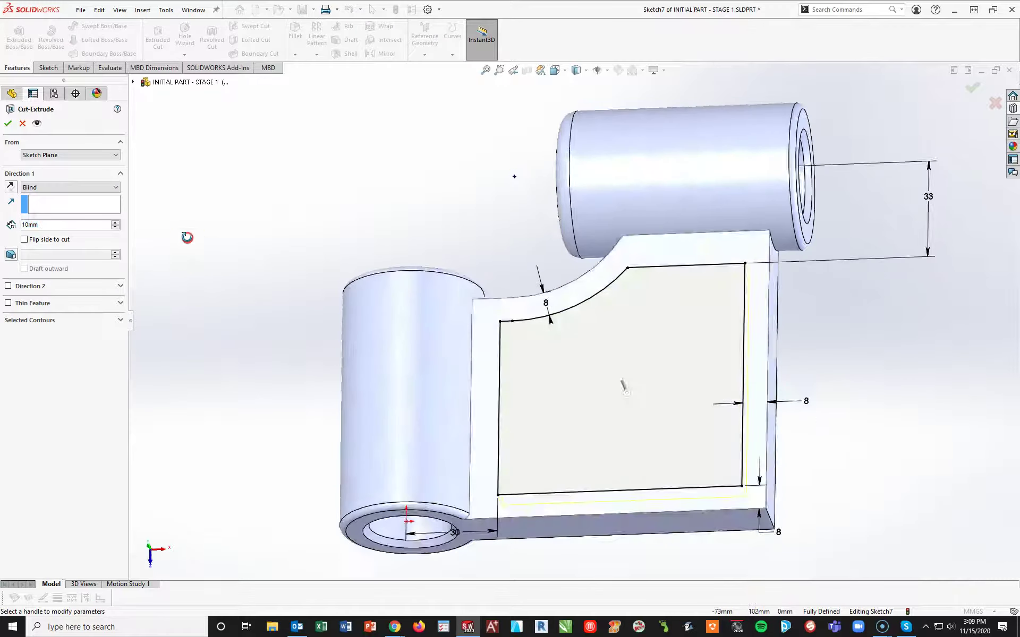
drag(68, 222, 26, 221)
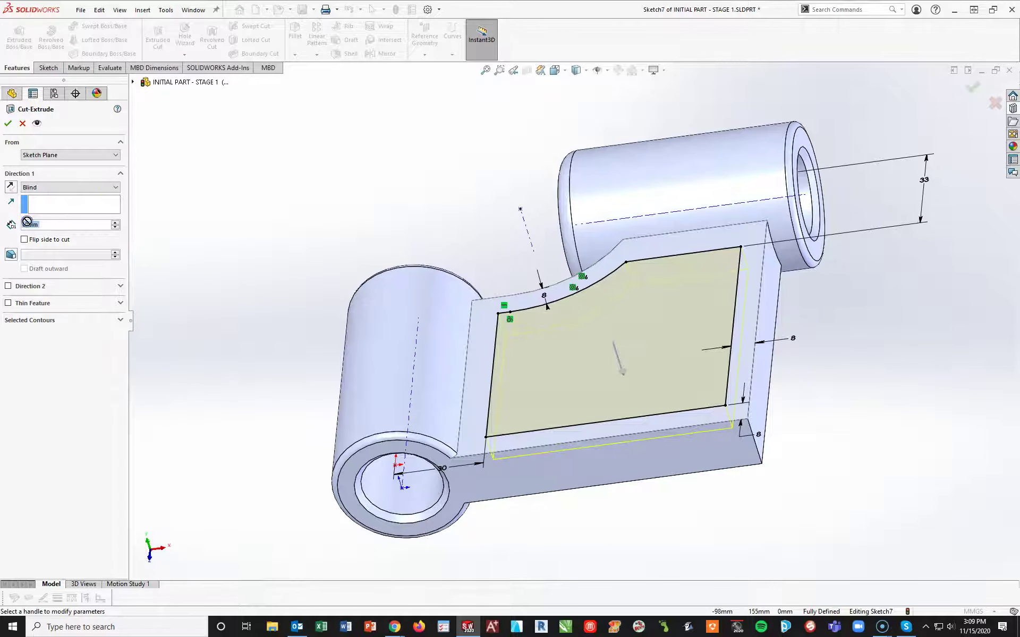
text(5)
key(Return)
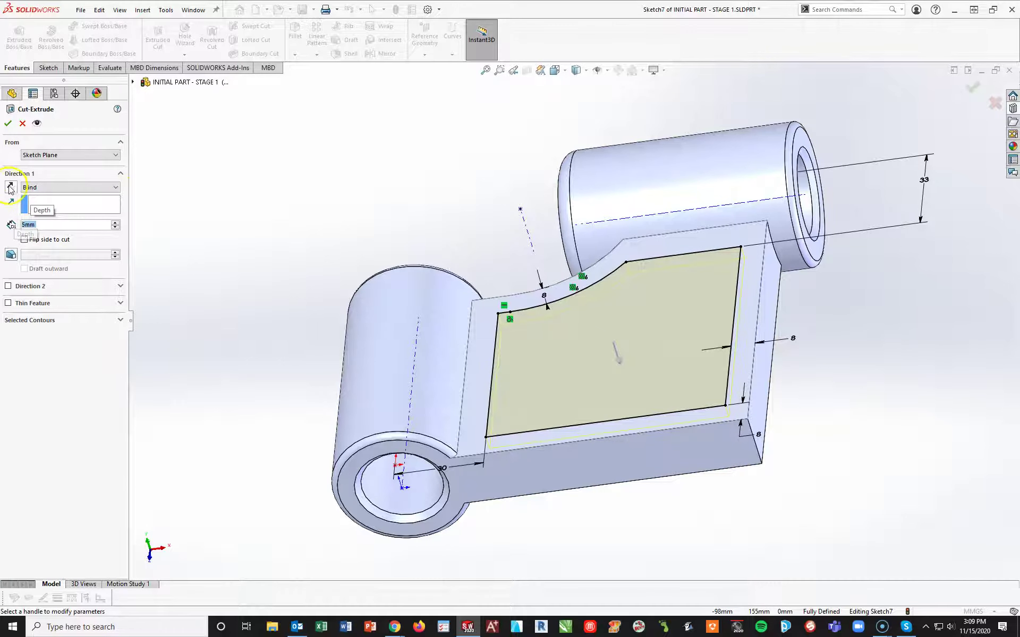
click(8, 123)
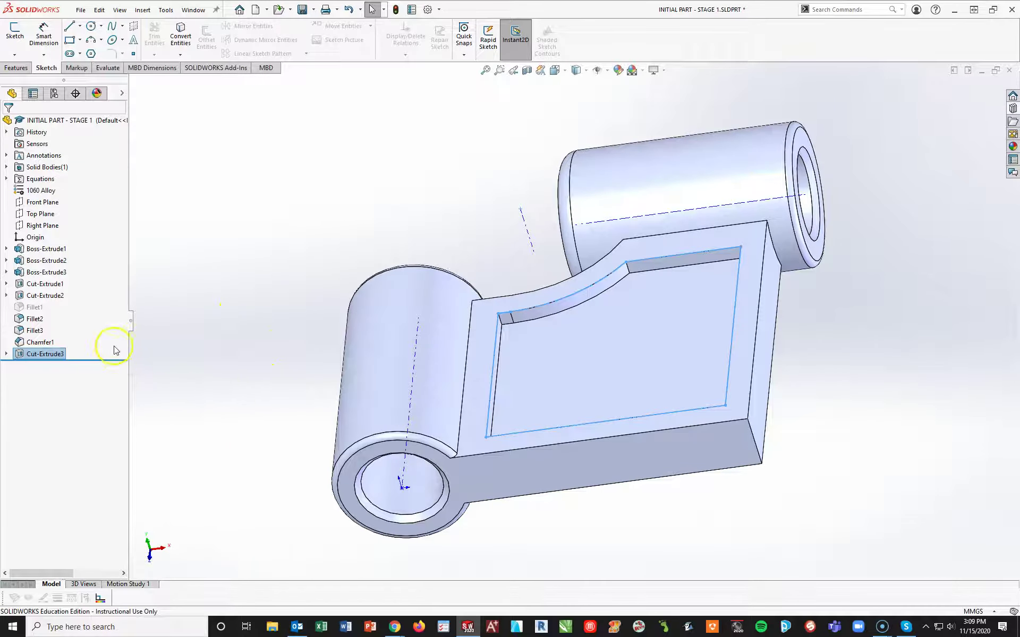
Step: Move the suppressed Fillet1 below Cut-Extrude3 in the feature order and unsuppress it
right_click(24, 308)
click(182, 243)
click(27, 309)
drag(40, 313, 51, 359)
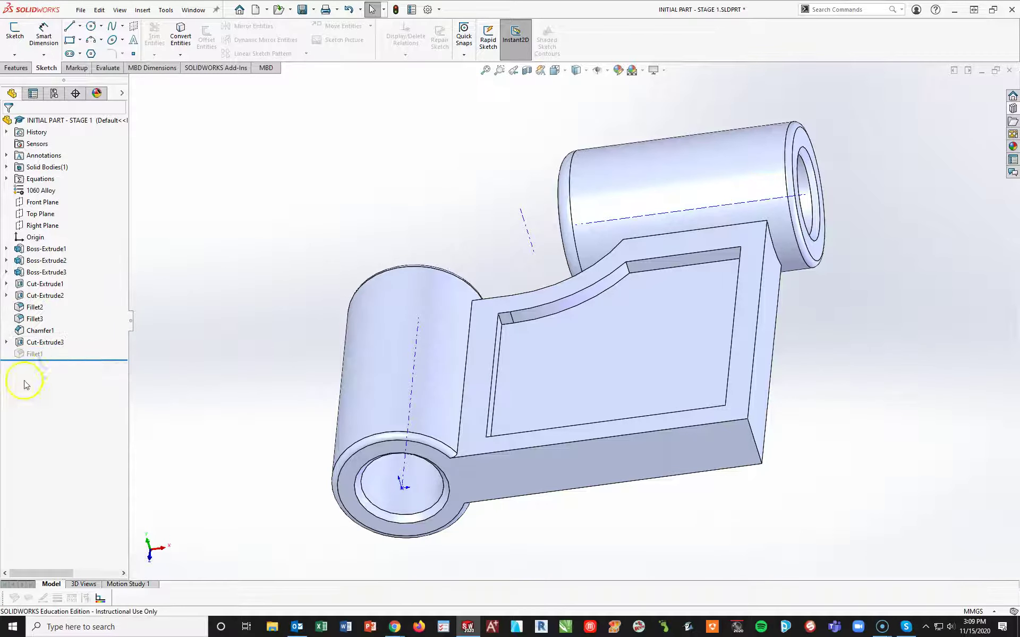
click(33, 354)
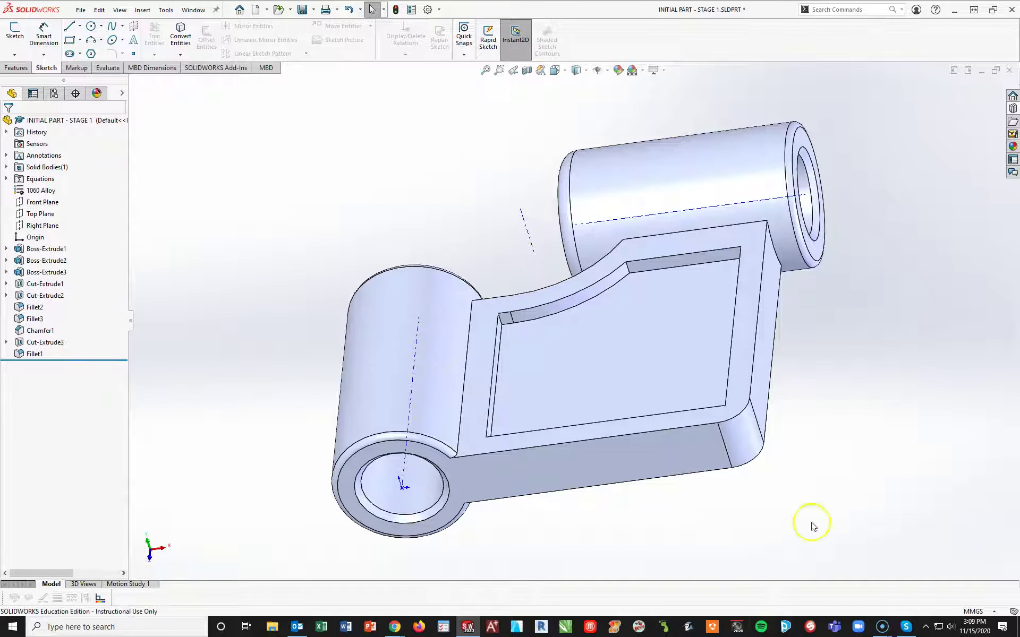
Step: Fillet the five inner corner edges of the pocket with an 8 mm radius
click(16, 67)
click(294, 31)
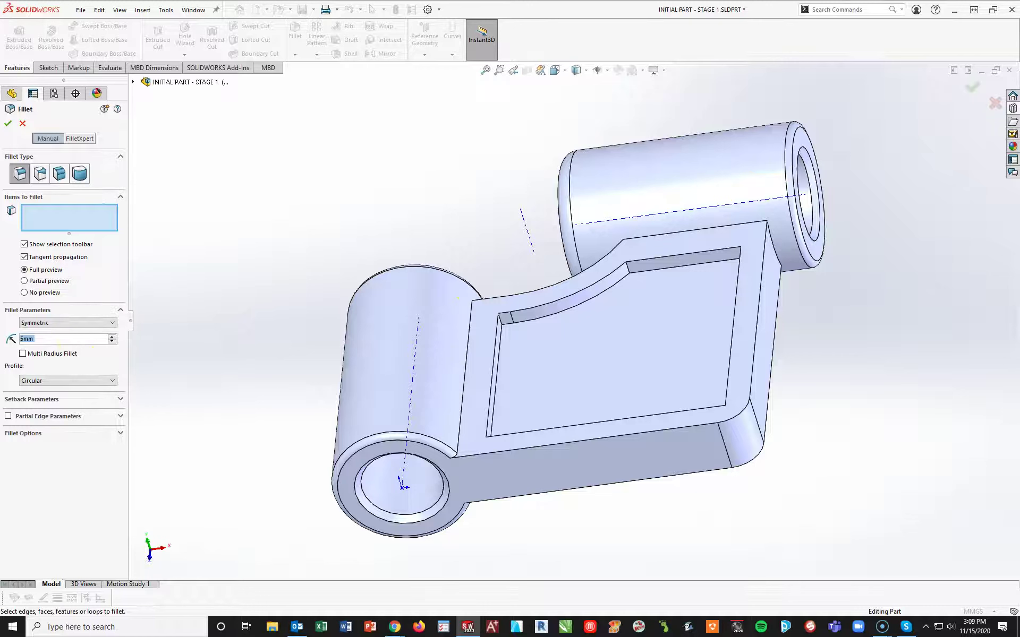
text(8)
key(Return)
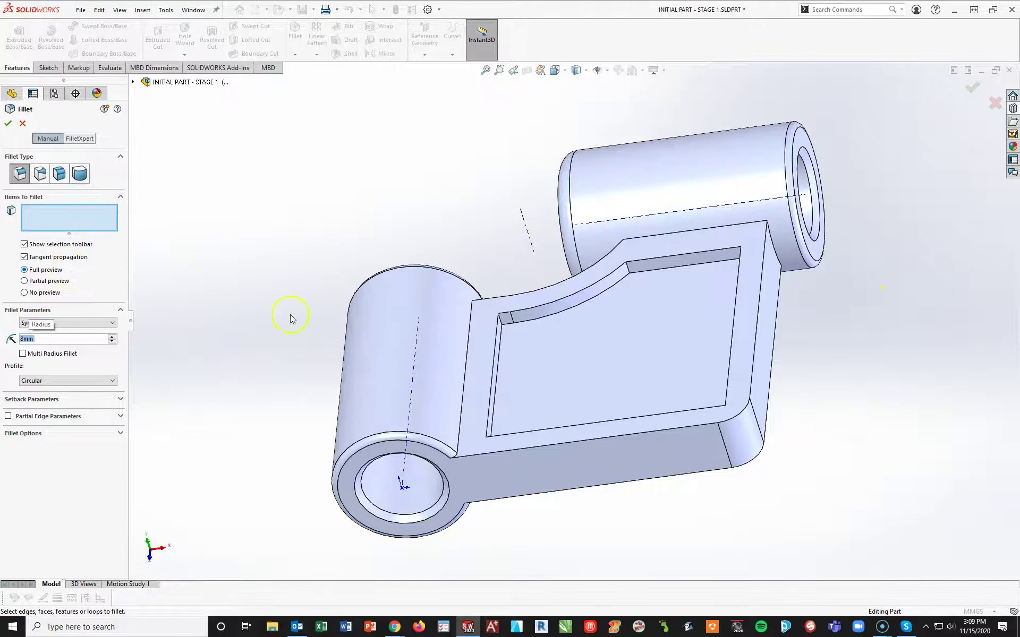
click(498, 321)
click(630, 270)
middle_drag(644, 287, 503, 540)
click(720, 372)
click(469, 470)
middle_drag(568, 456, 625, 508)
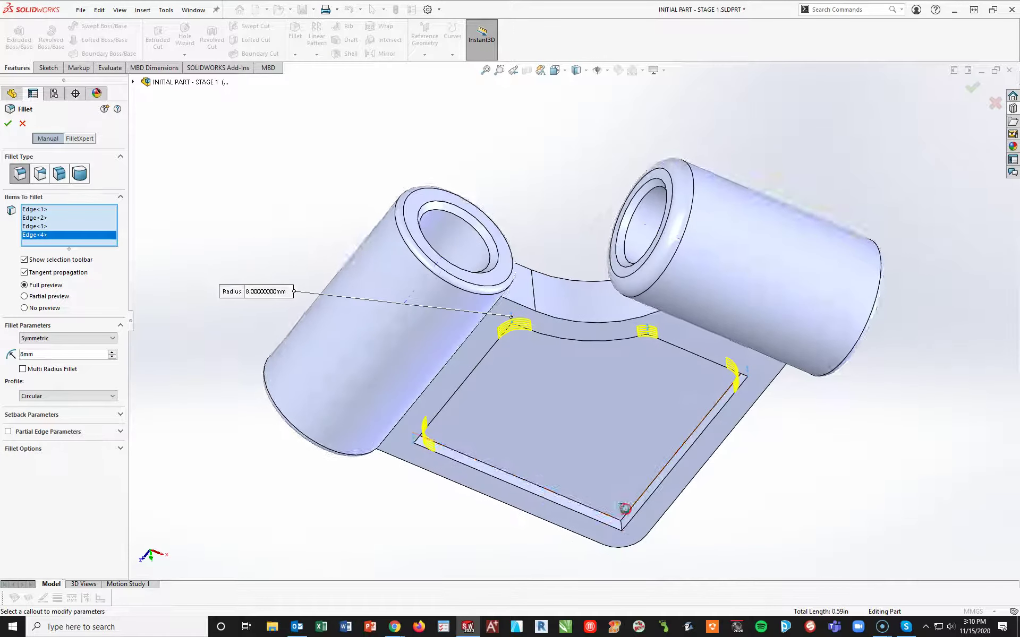
click(624, 509)
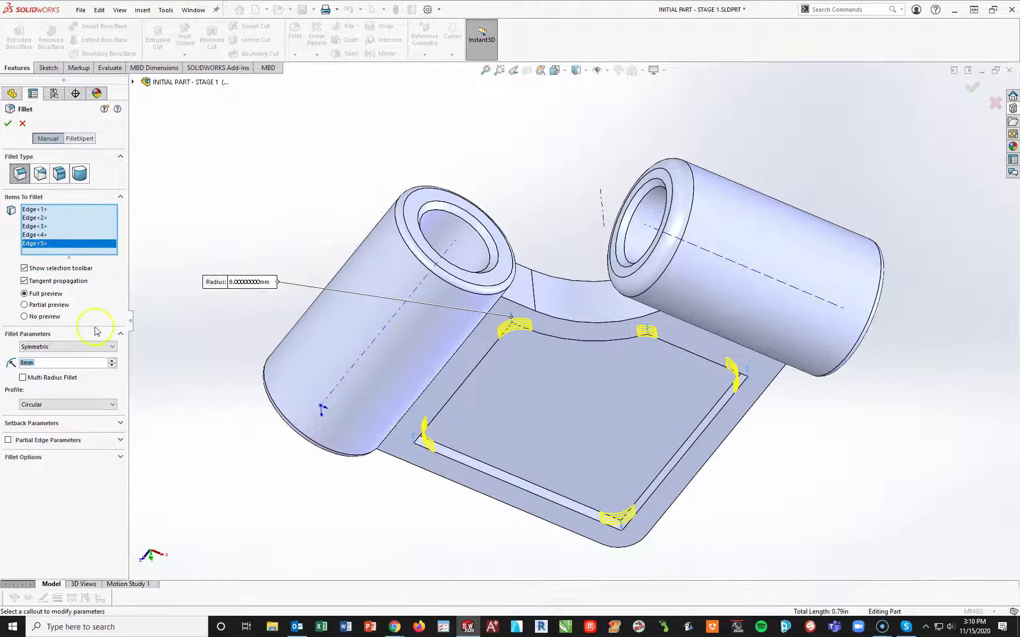
click(8, 125)
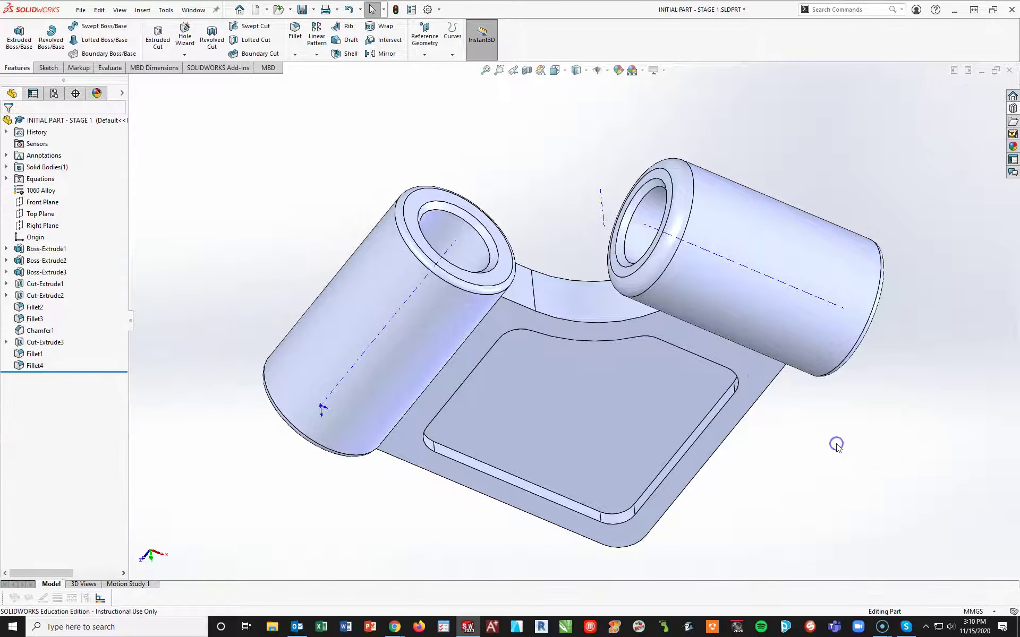
key(space)
click(947, 486)
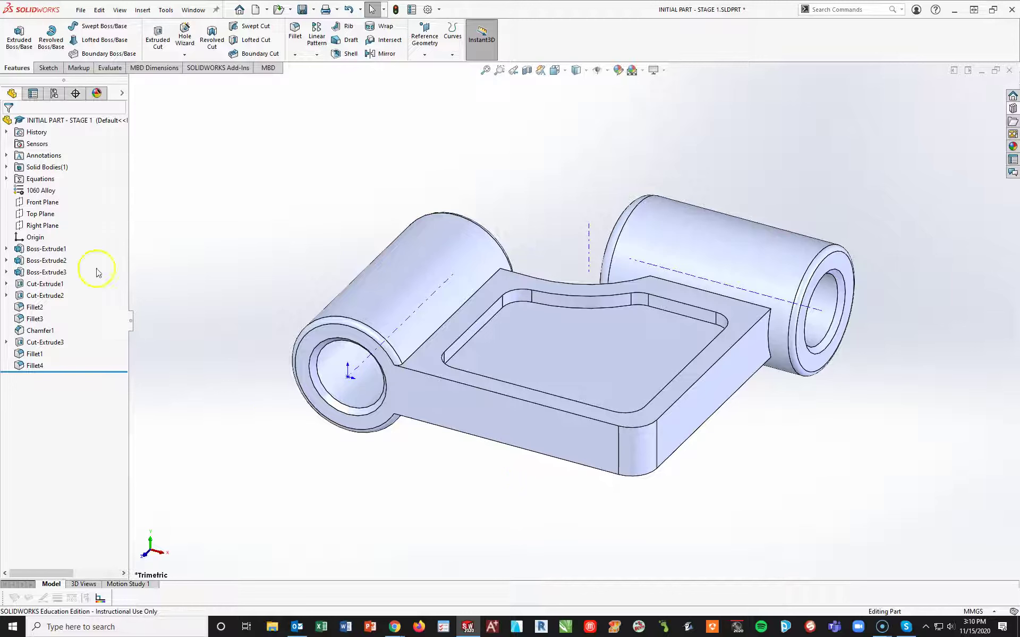
Step: Mirror Cut-Extrude3 and Fillet4 about the Top Plane and save the part
click(403, 53)
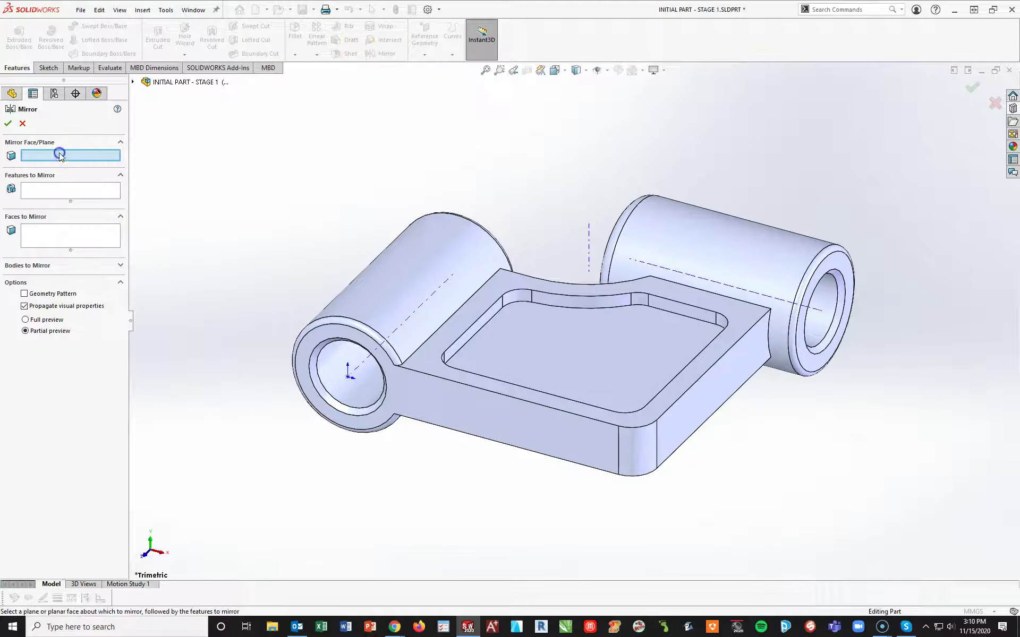
click(134, 81)
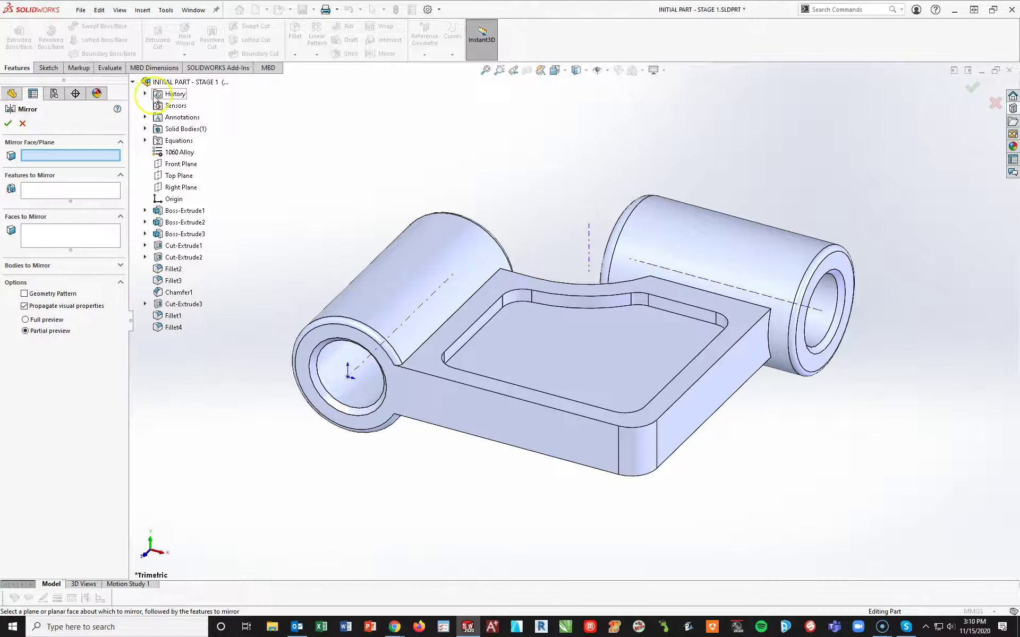
click(172, 176)
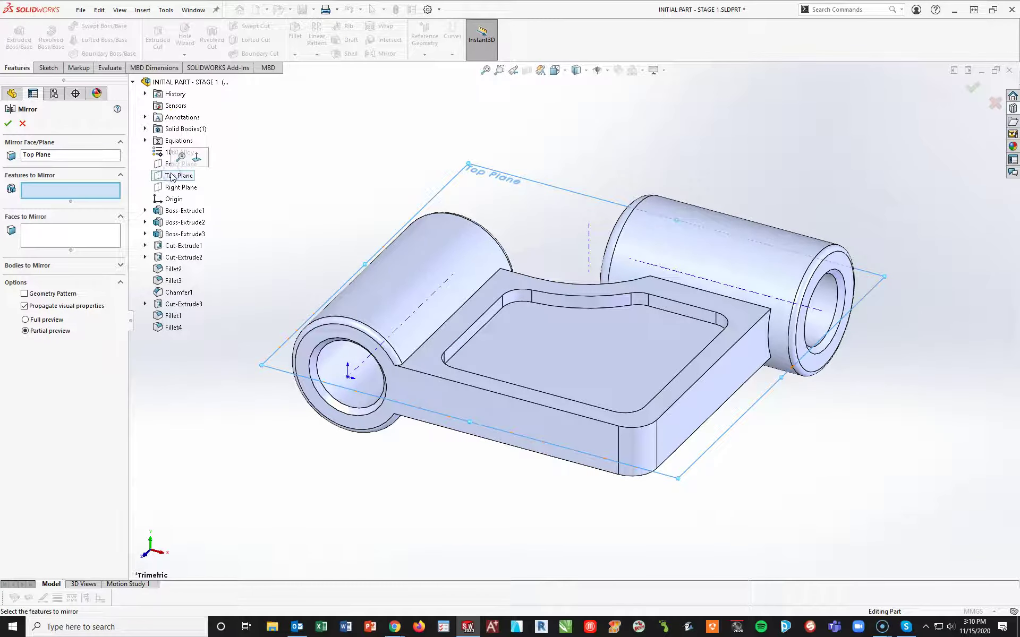
click(29, 192)
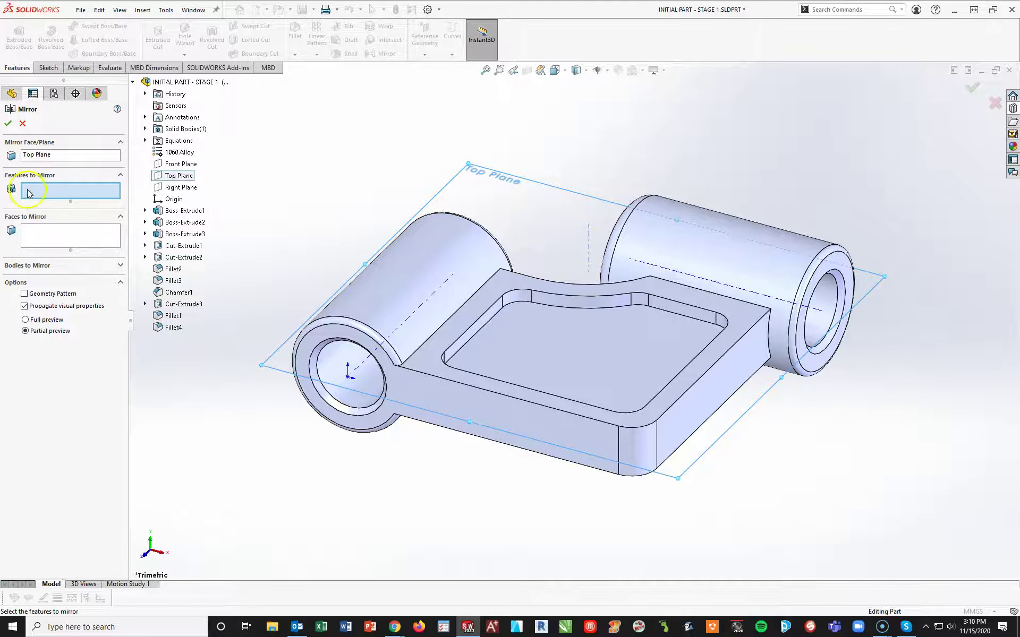
click(178, 306)
click(174, 326)
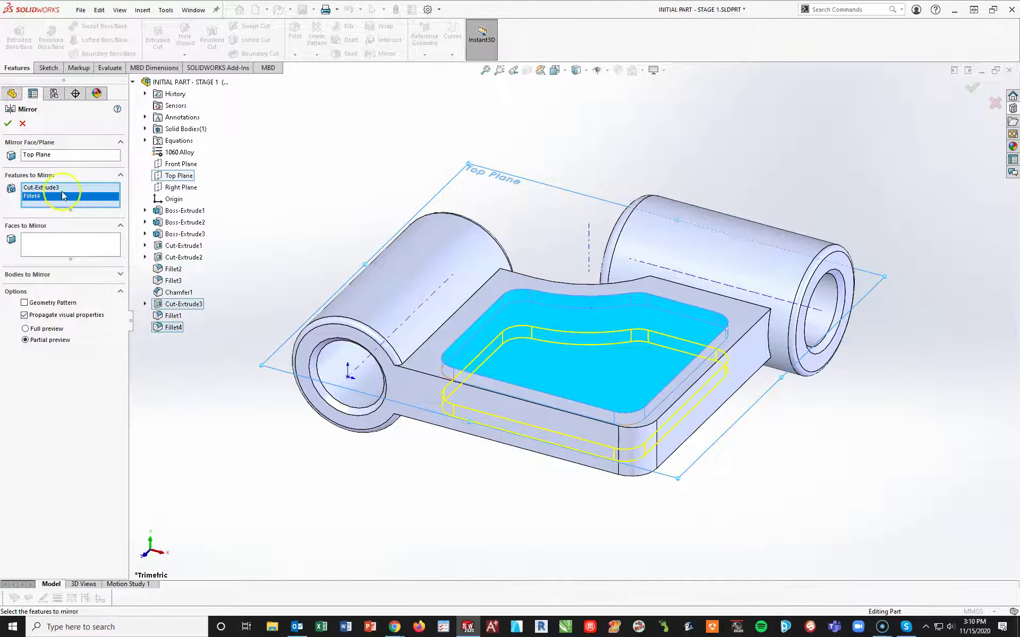
click(8, 123)
middle_drag(712, 494, 713, 455)
key(space)
click(832, 498)
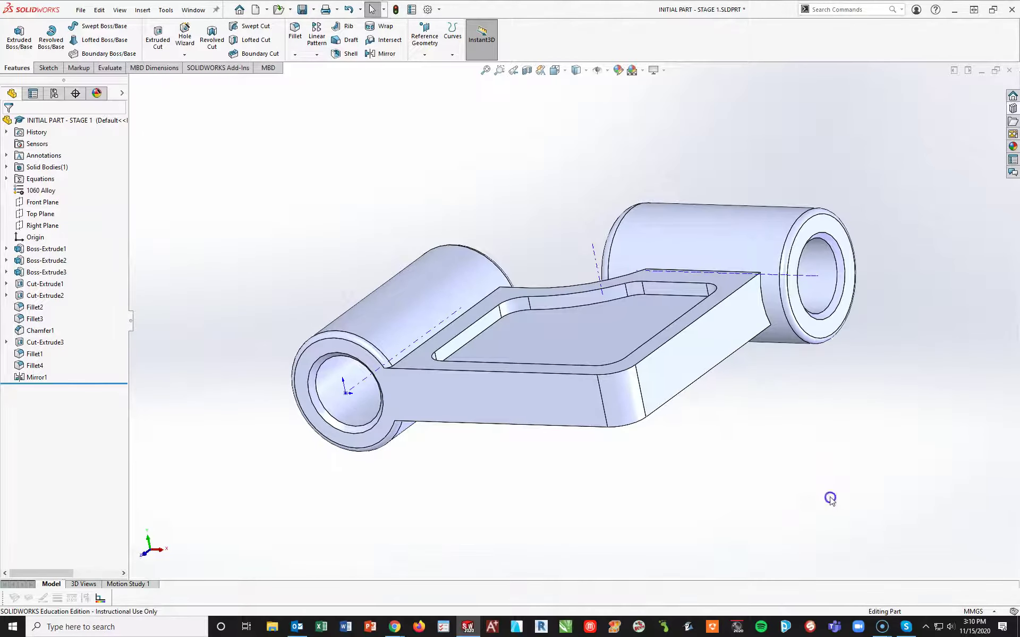
key(ctrl+s)
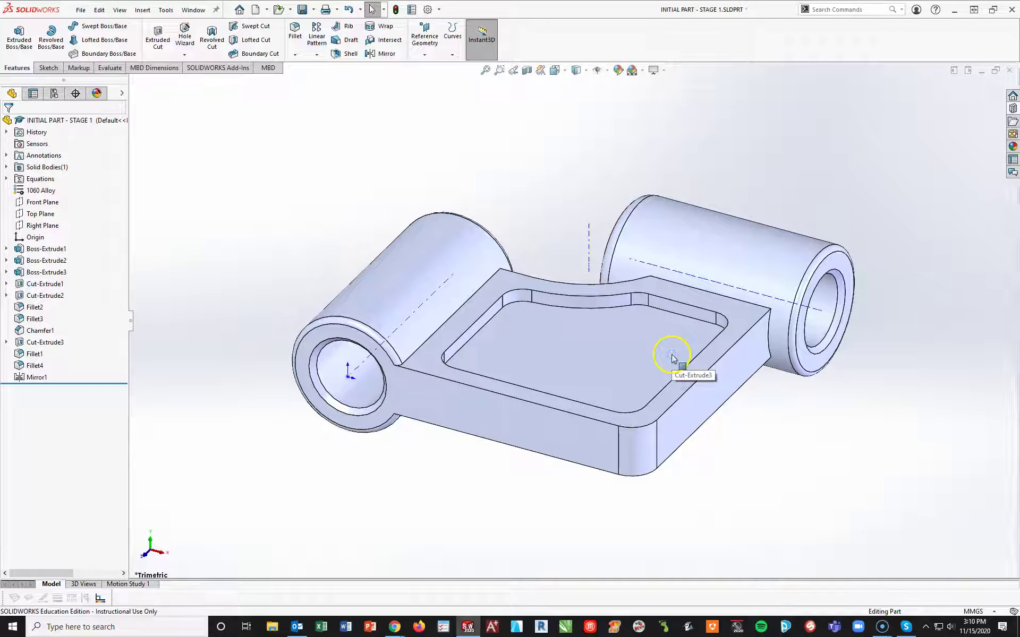
Step: Check the mass of the part in its mass properties
key(alt+Tab)
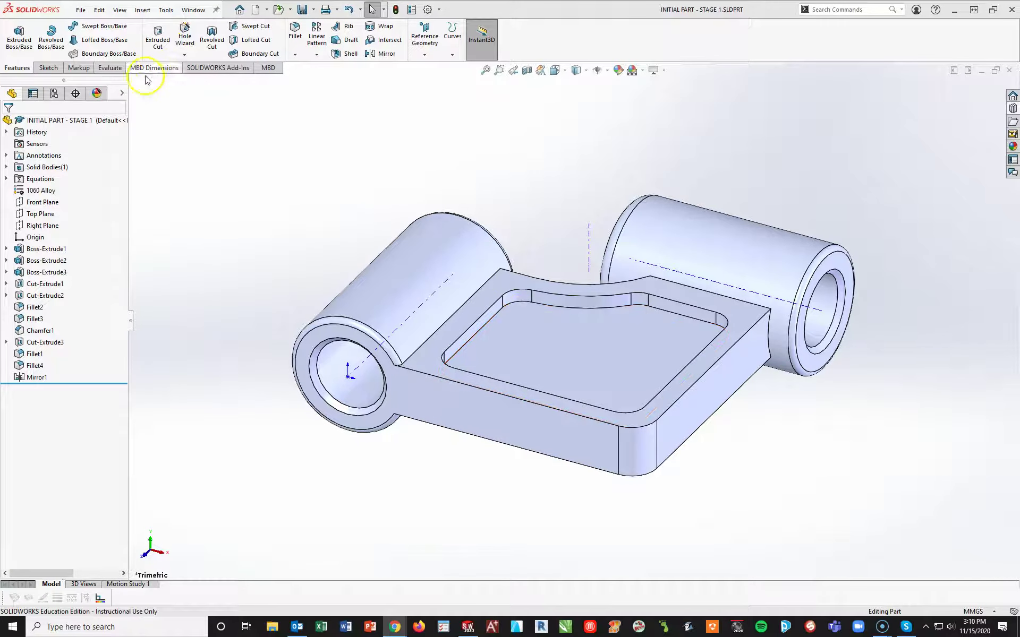
click(103, 68)
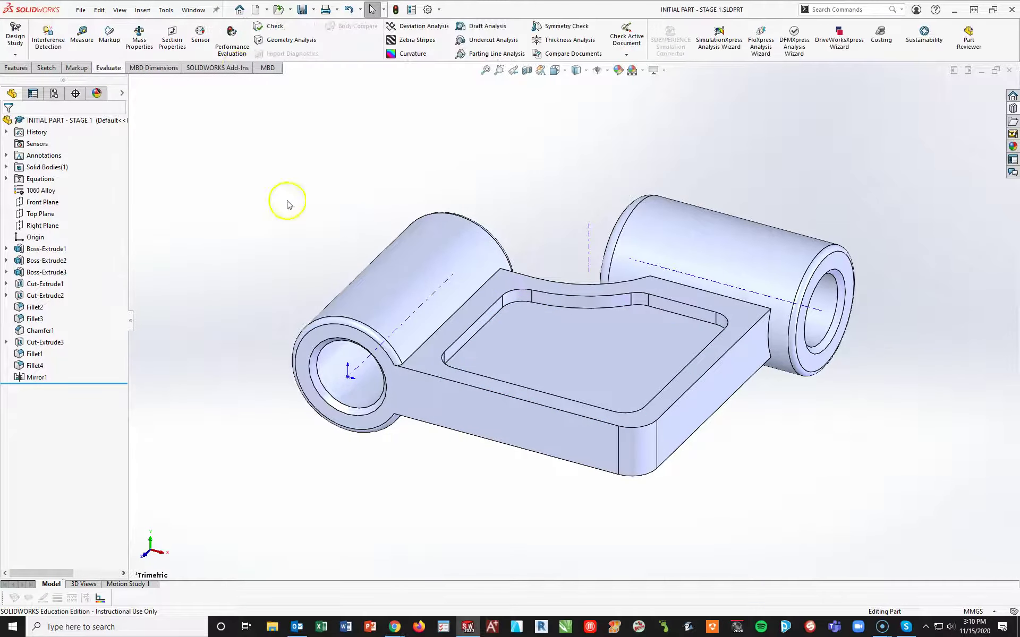
click(139, 38)
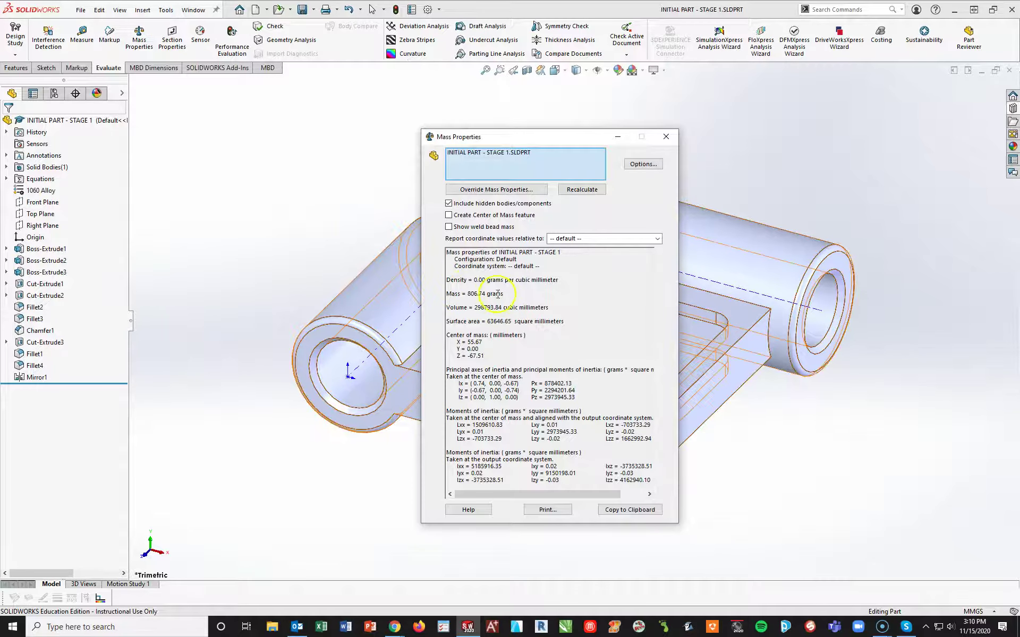
click(666, 137)
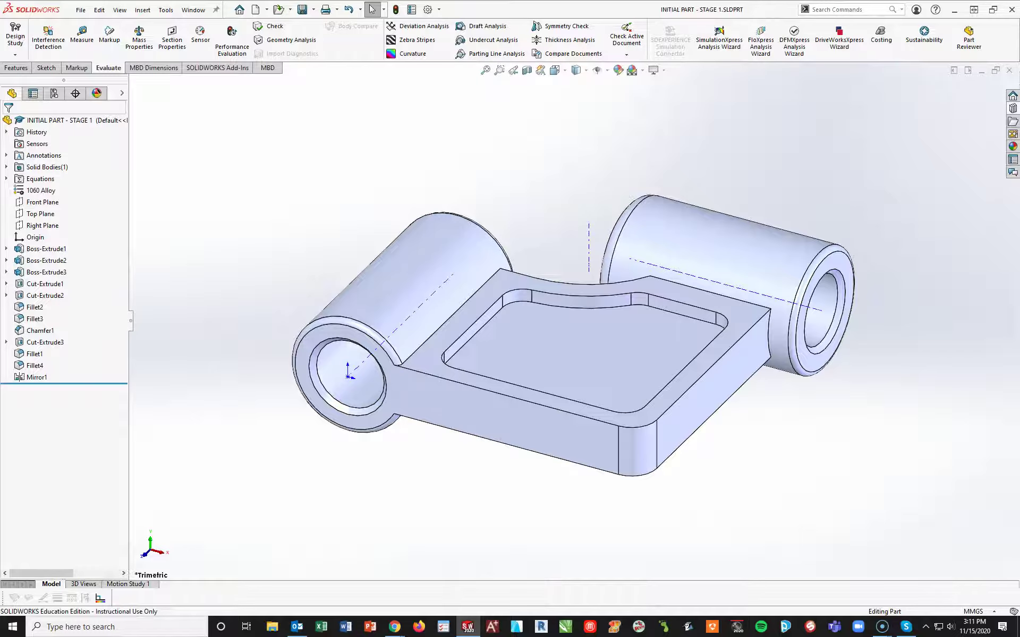
Step: Switch to the exam PDF in Chrome and read the Question 1 mass choices and the Question 2 parameters
click(394, 627)
drag(531, 11, 457, 10)
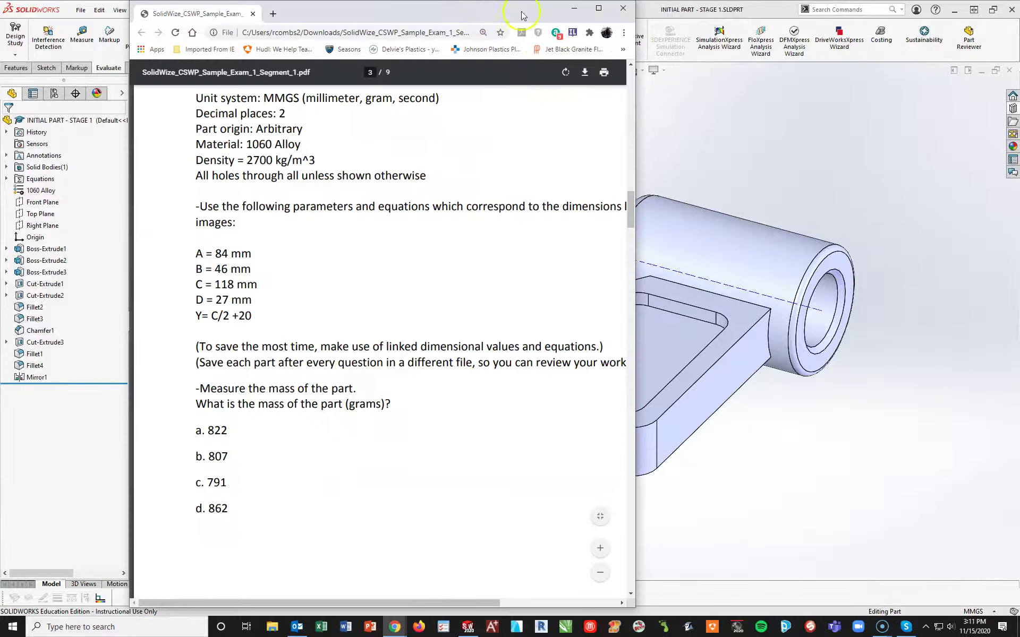
click(596, 9)
scroll(523, 257, down, 2)
scroll(526, 257, up, 5)
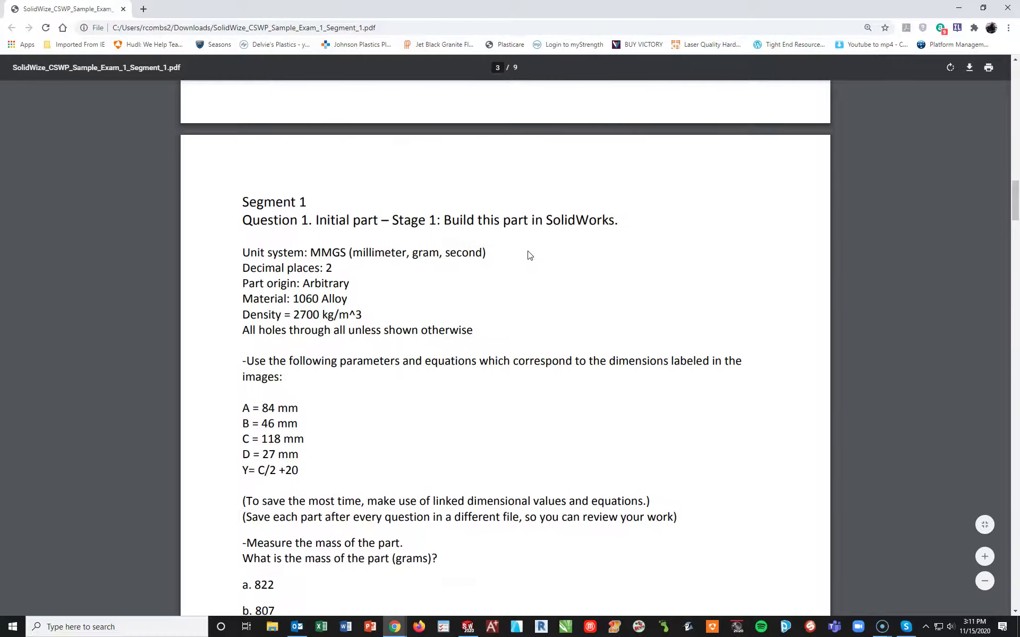
scroll(528, 255, down, 15)
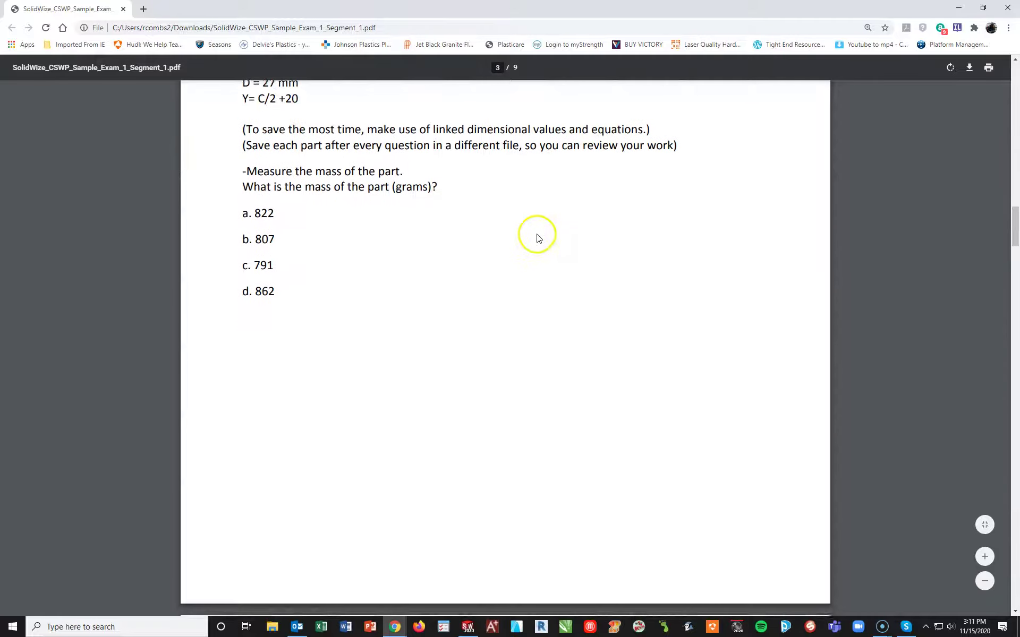
scroll(539, 235, down, 1)
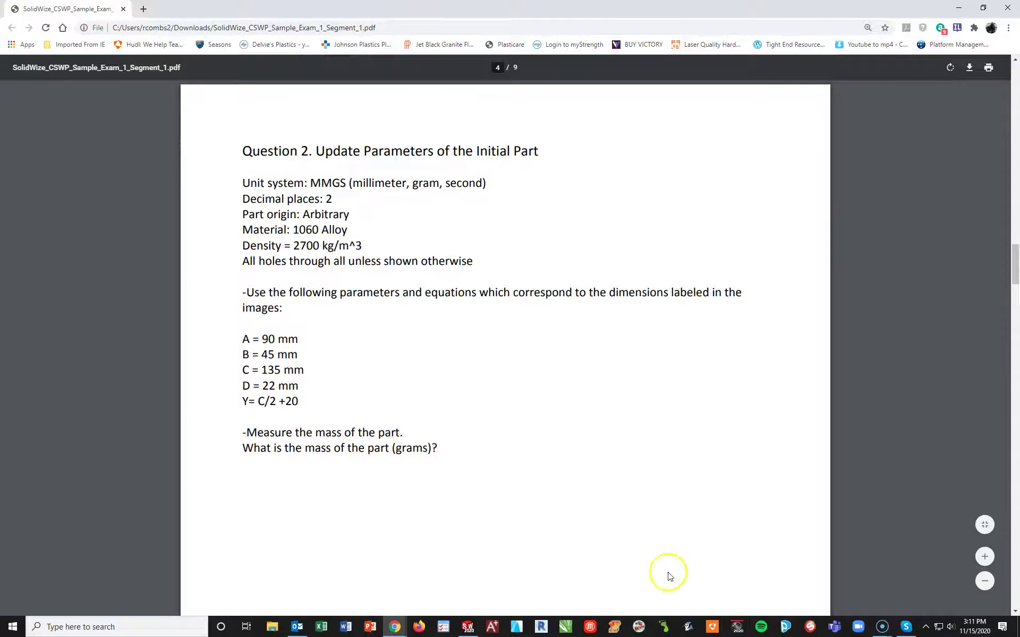
click(959, 7)
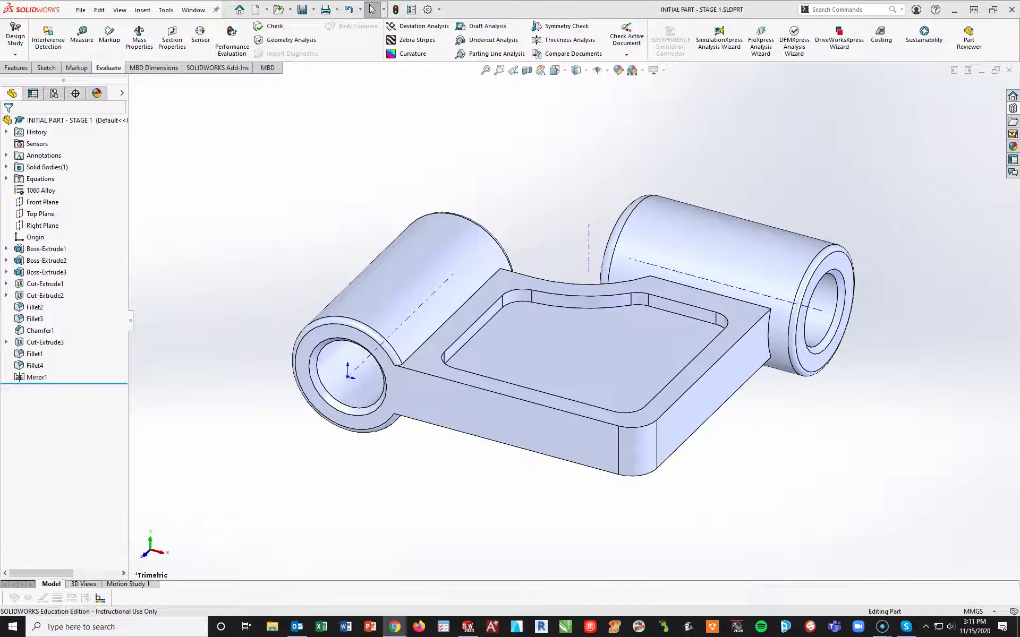
Step: Set global variable A to 90 and B to 45 in the part's equations
right_click(39, 181)
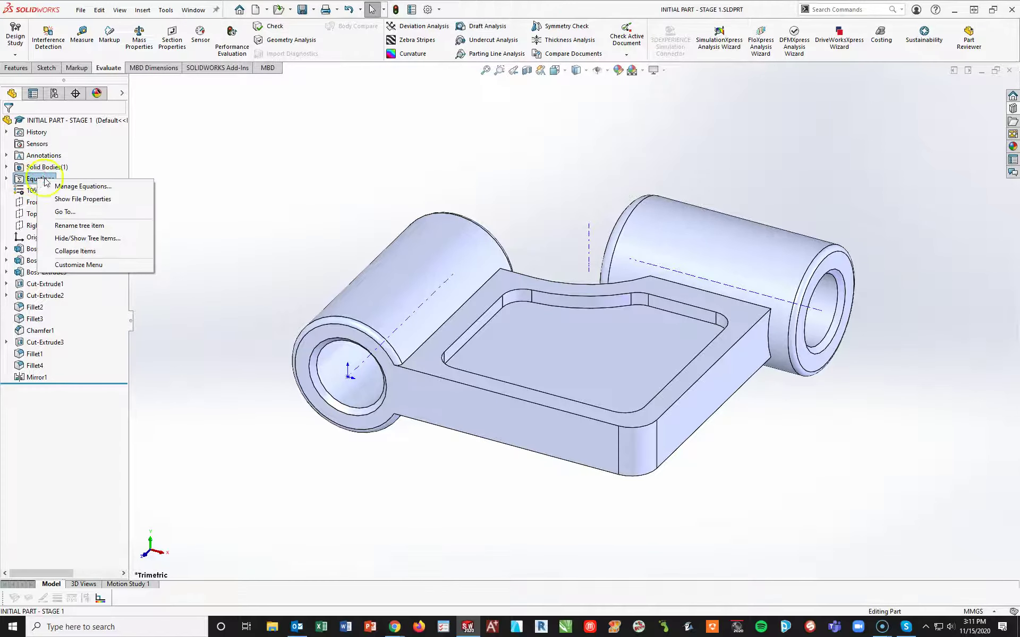
click(62, 183)
right_click(45, 182)
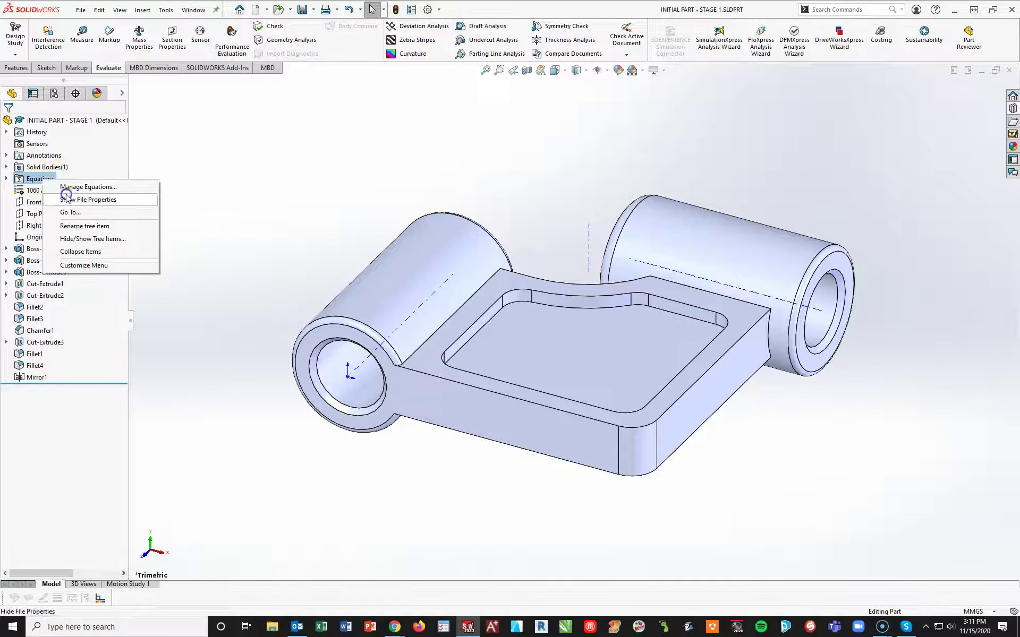
click(72, 186)
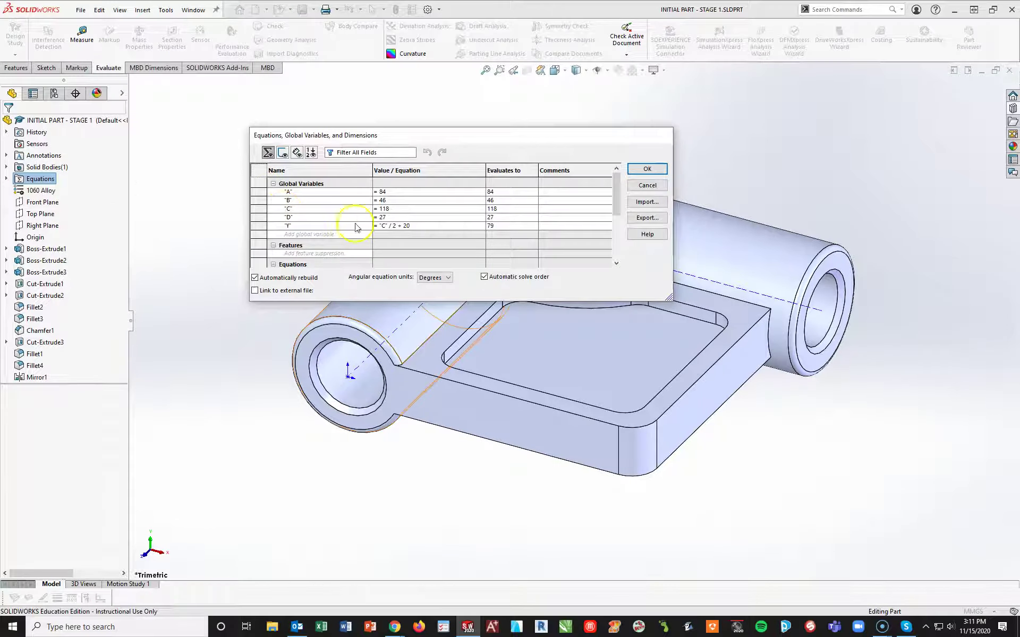
click(394, 193)
key(BackSpace)
key(BackSpace)
text(90)
key(Return)
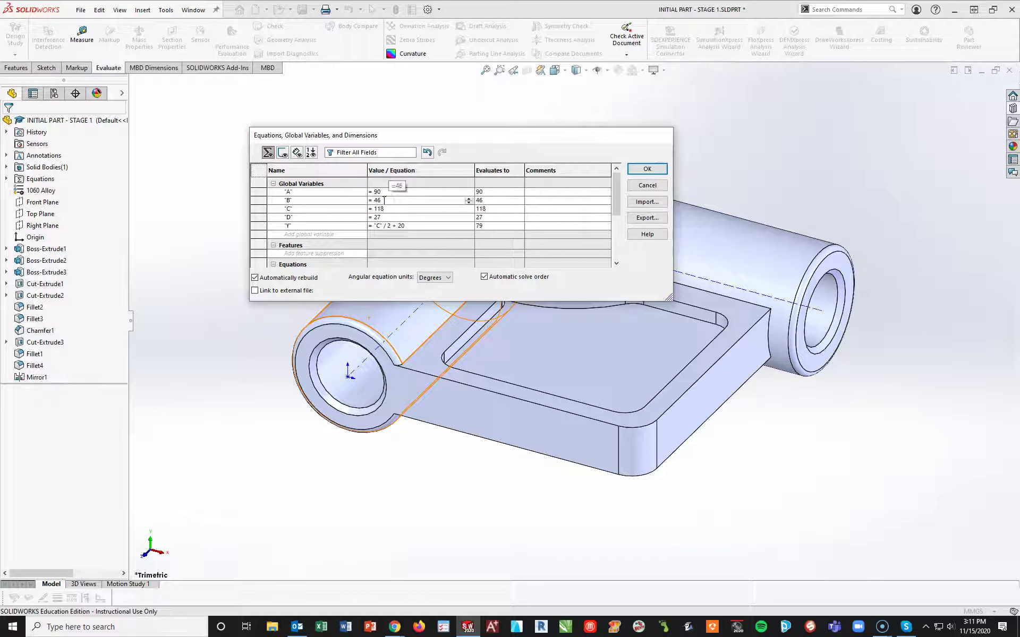
key(BackSpace)
text(5)
key(Return)
click(379, 202)
Step: Set global variable C to 135 and D to 22, keep Y's equation, and apply the changes
click(394, 210)
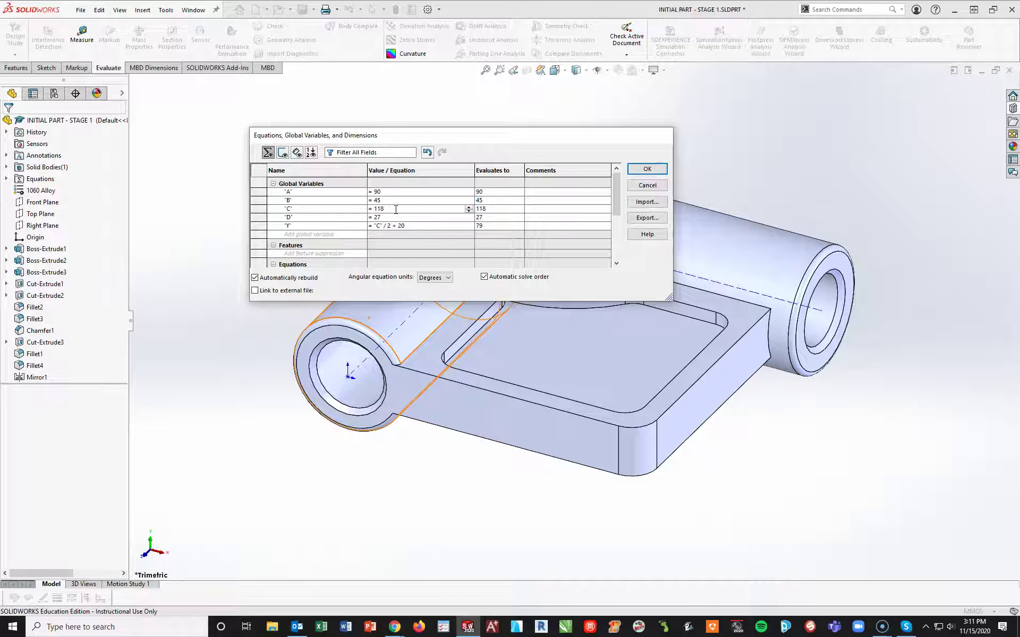
key(BackSpace)
key(BackSpace)
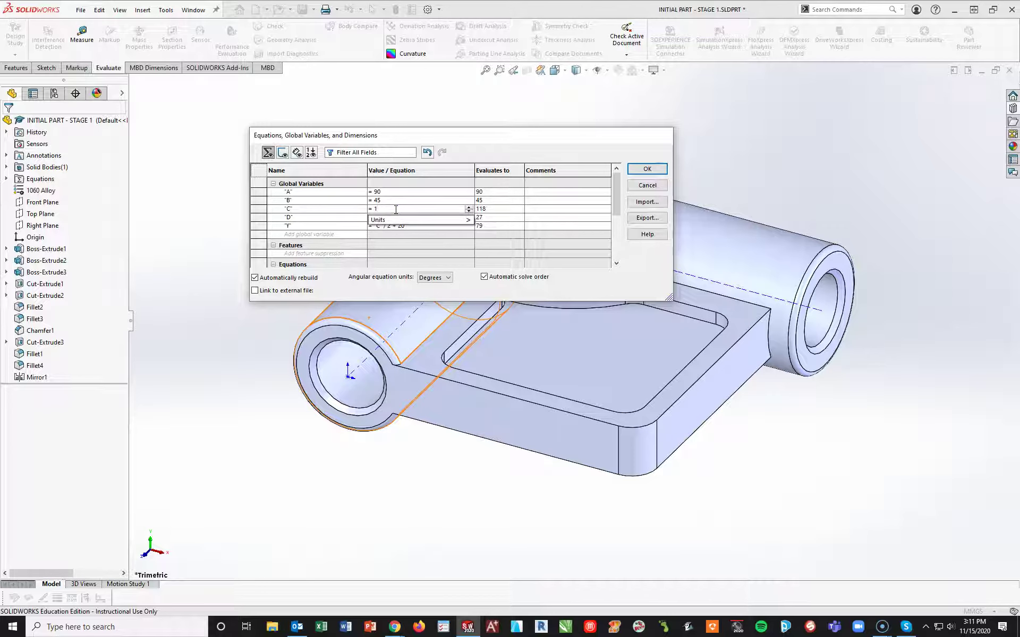
key(Tab)
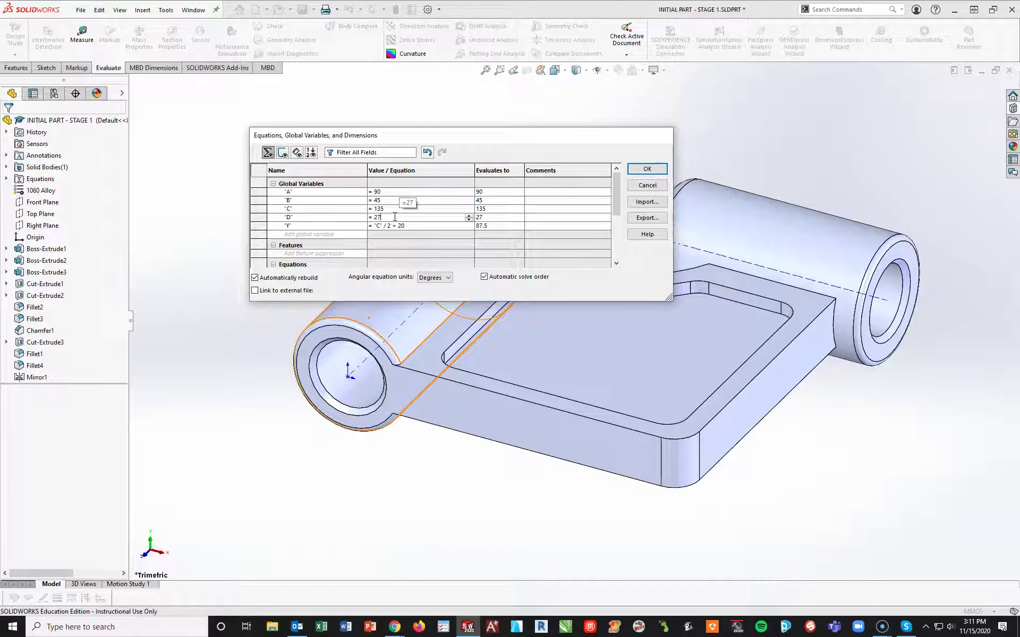
key(BackSpace)
key(Return)
click(423, 226)
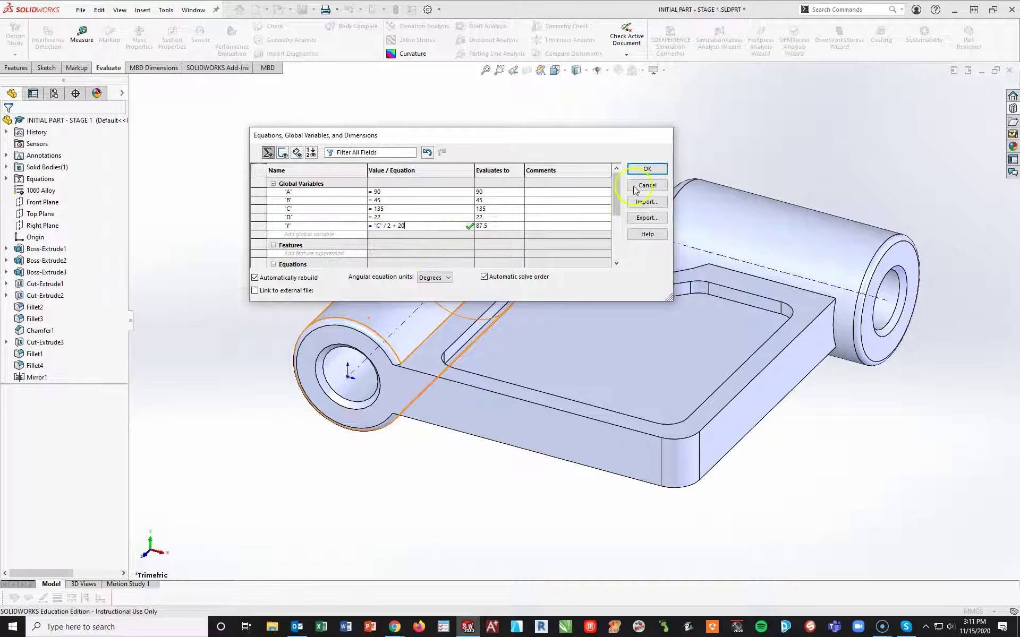
click(647, 169)
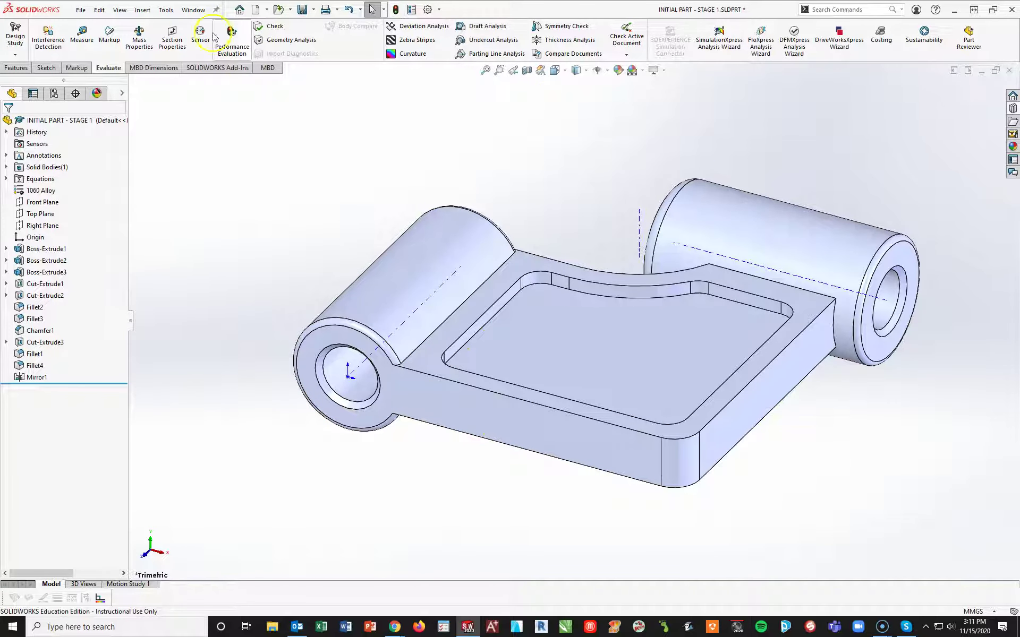
Step: Save the updated part to the Desktop as a new file, replacing the stage number in its name
click(313, 9)
click(313, 36)
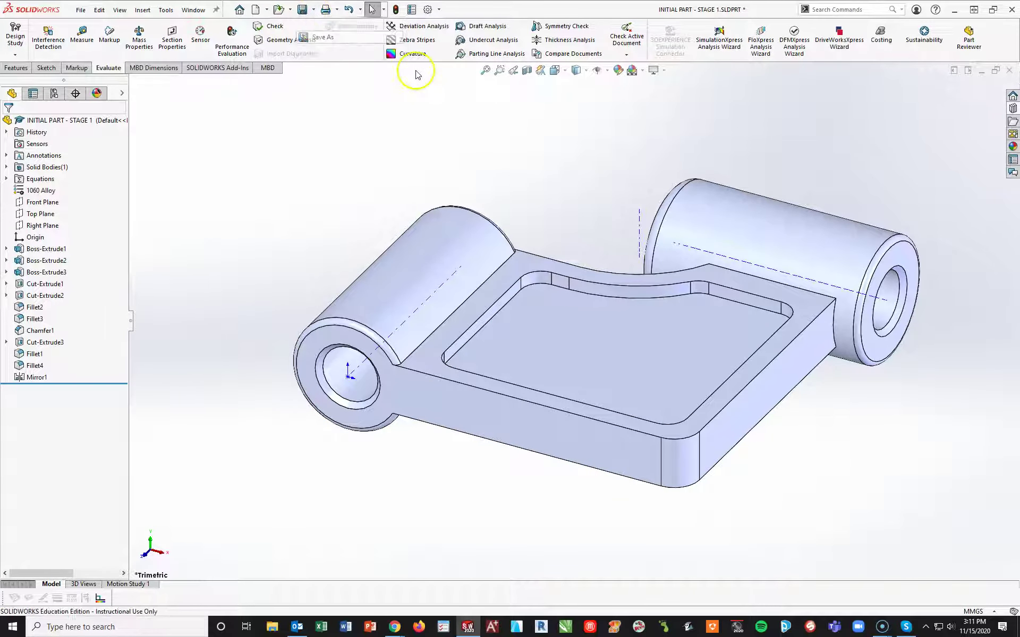
click(440, 389)
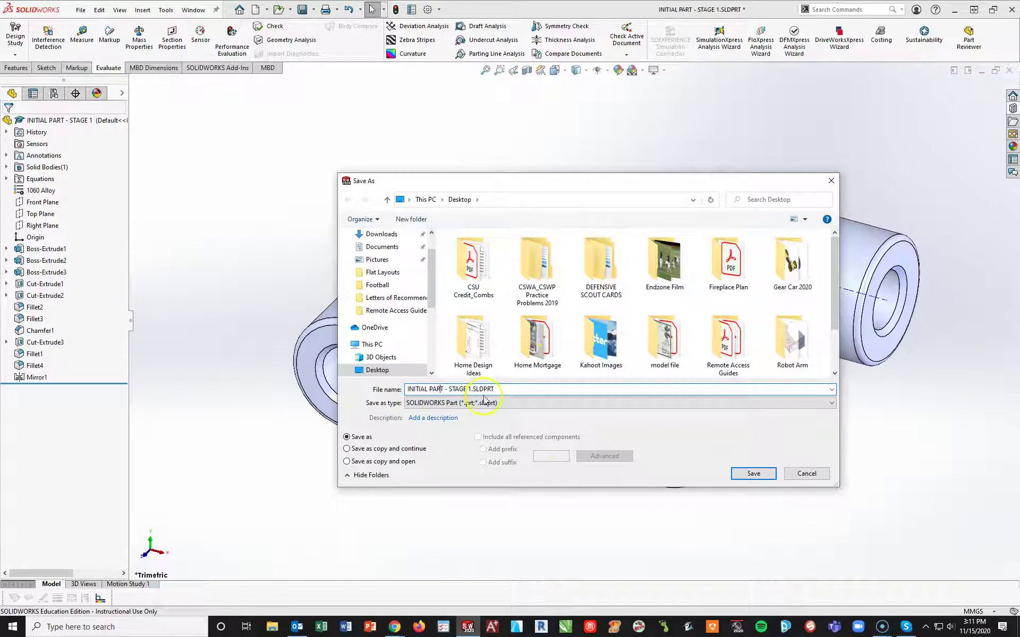
click(499, 403)
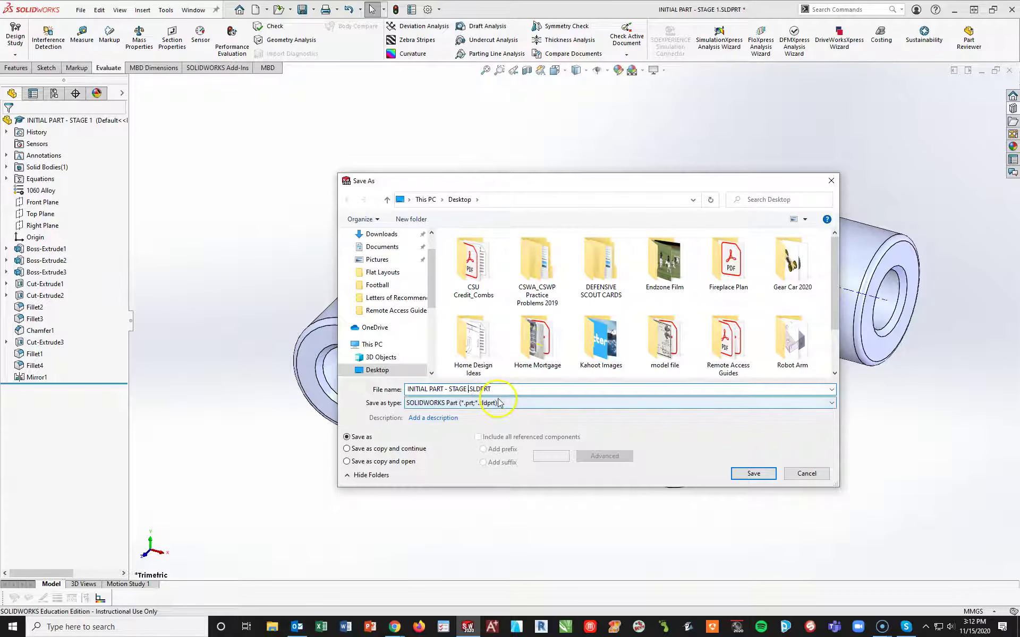
click(752, 473)
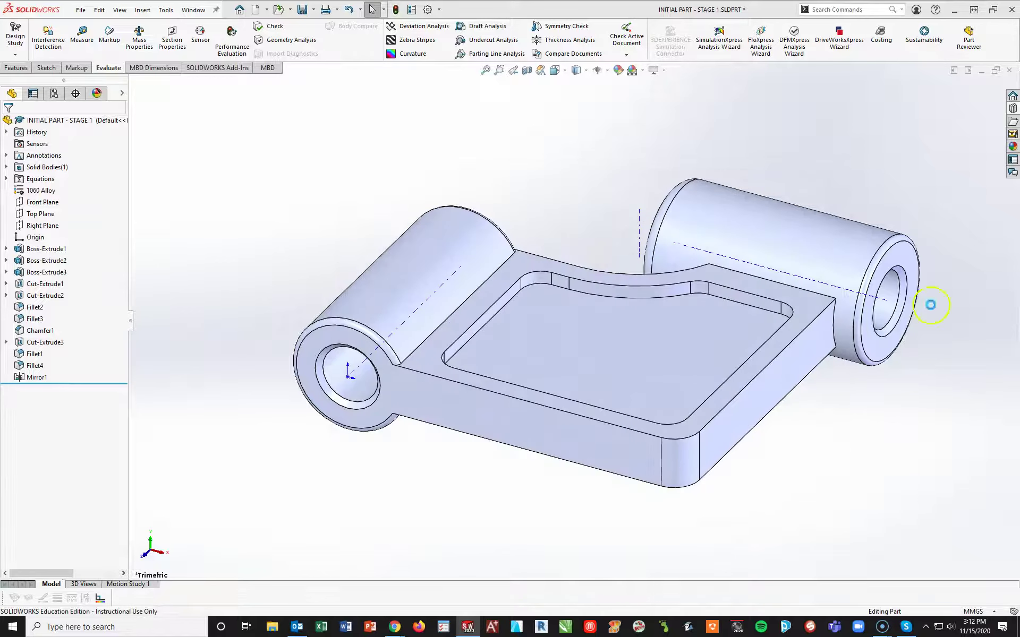
Step: Evaluate the mass properties of the updated part
click(139, 37)
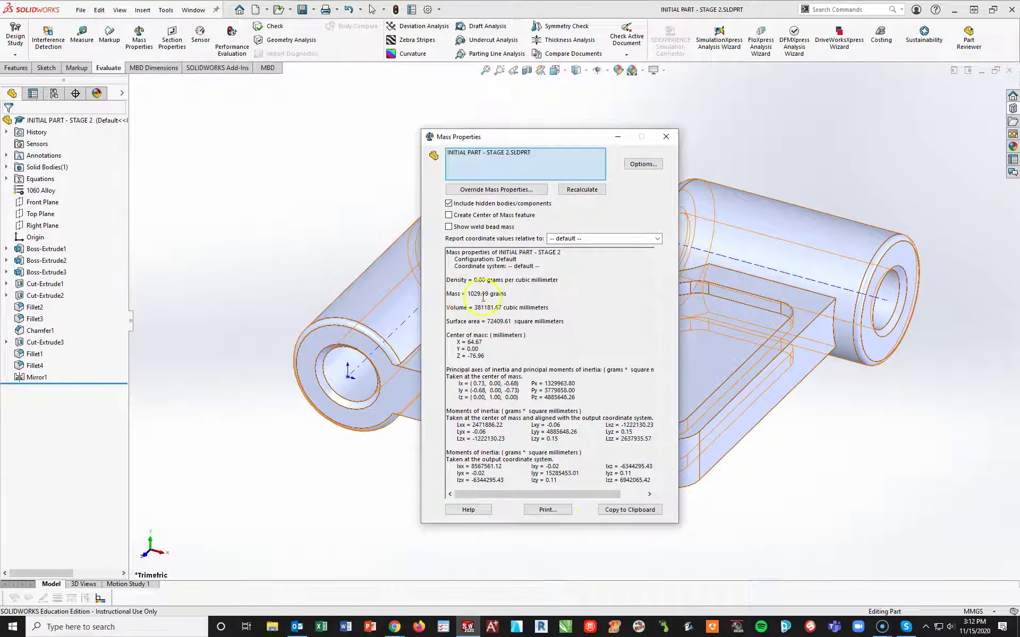
click(666, 137)
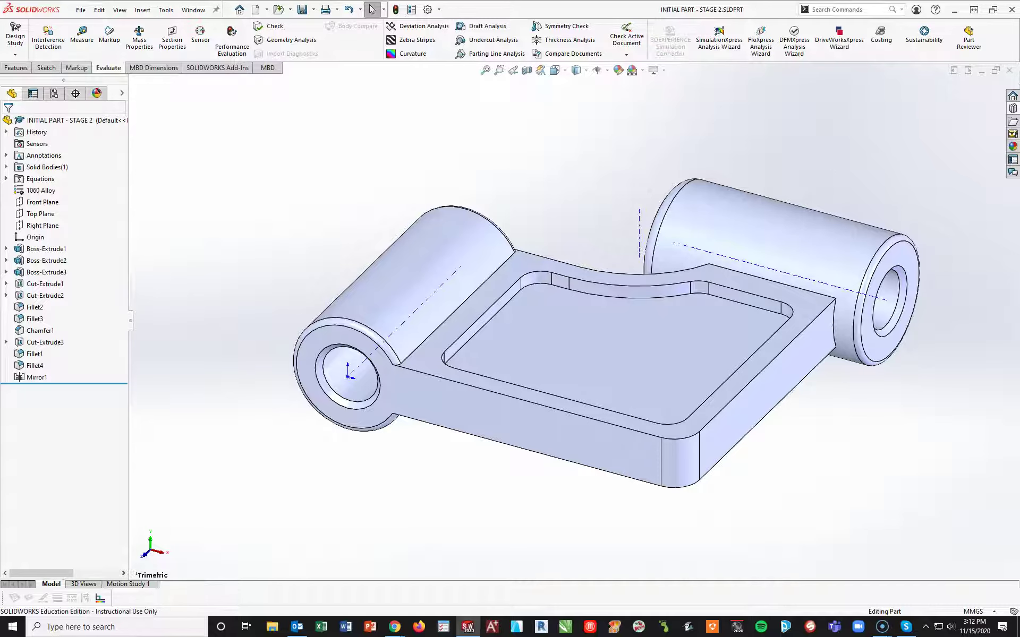
Step: Switch to the exam PDF in Chrome and read the modified part drawing and the Question 3 parameters
key(alt+Tab)
scroll(377, 356, down, 10)
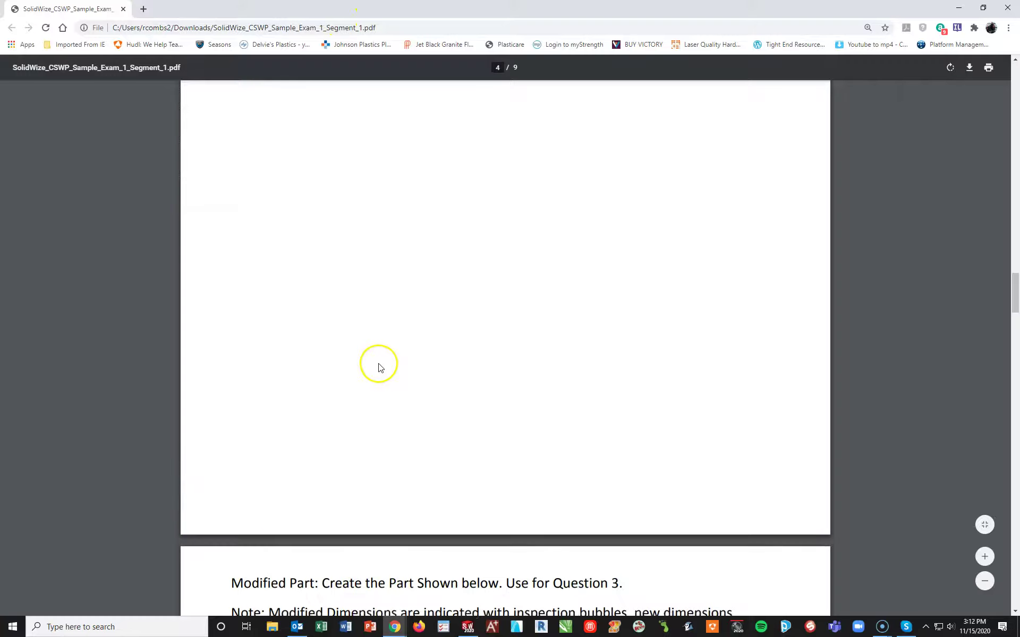
scroll(379, 367, down, 10)
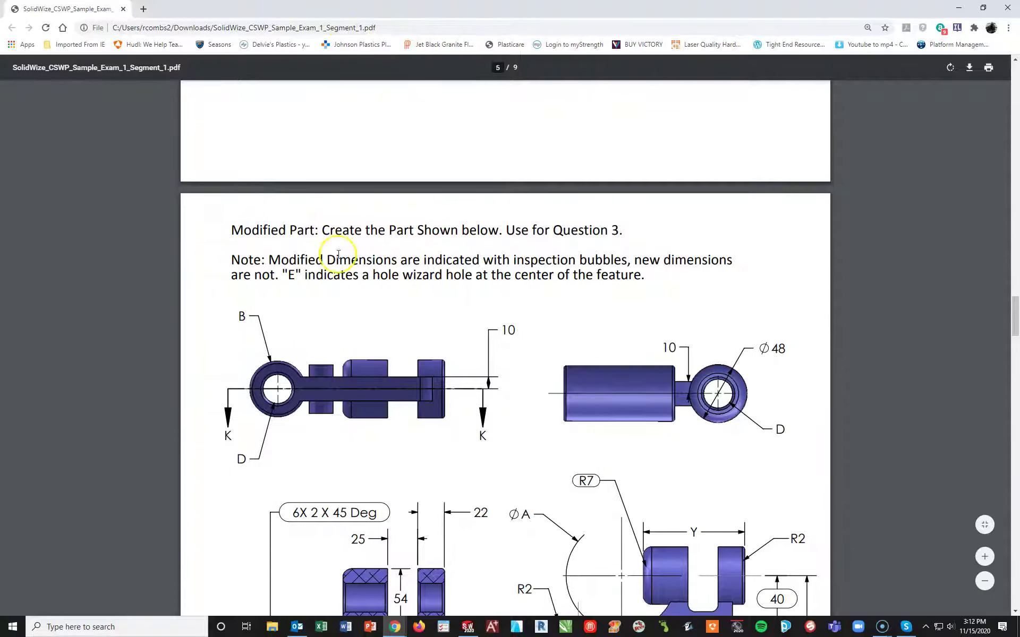
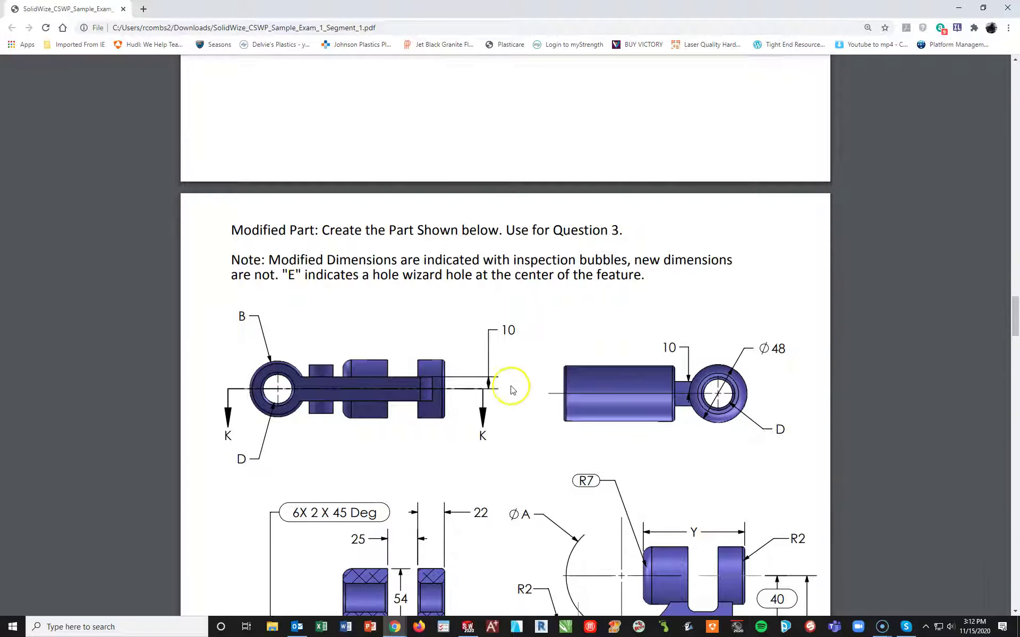
scroll(715, 504, down, 3)
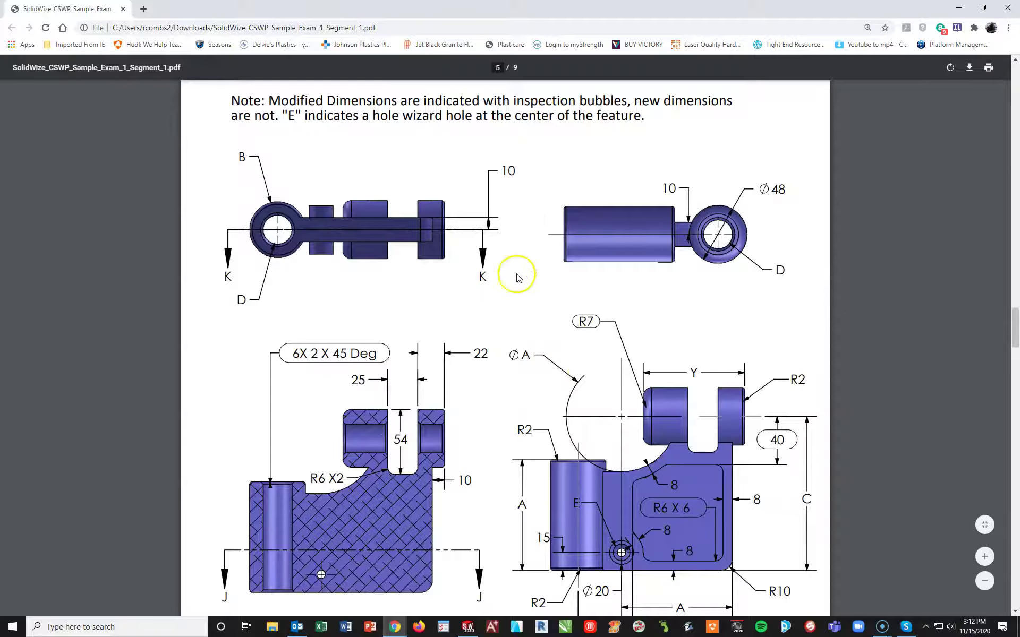
scroll(547, 357, down, 8)
scroll(533, 416, down, 9)
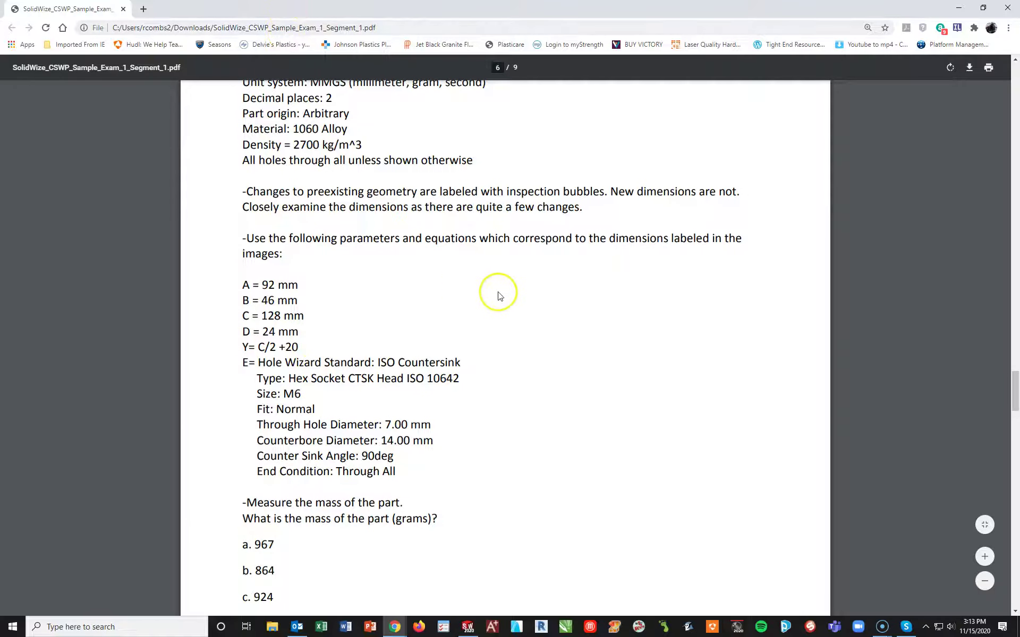
scroll(499, 296, up, 12)
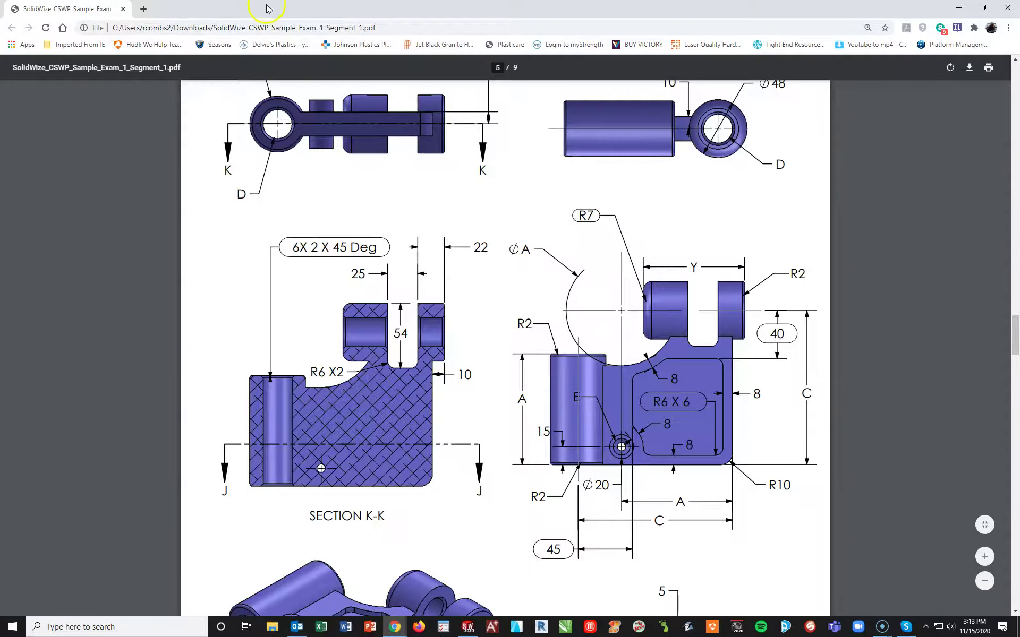
Step: Return to SOLIDWORKS and set global variable A to 92 and B to 46 in the part's equations
key(ctrl+super+Left)
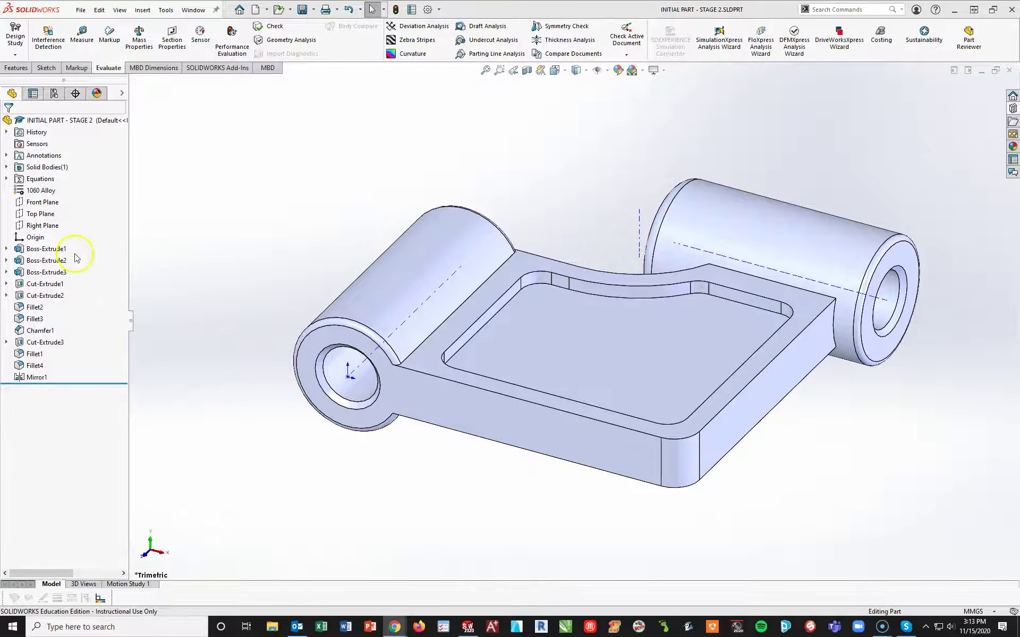
right_click(42, 182)
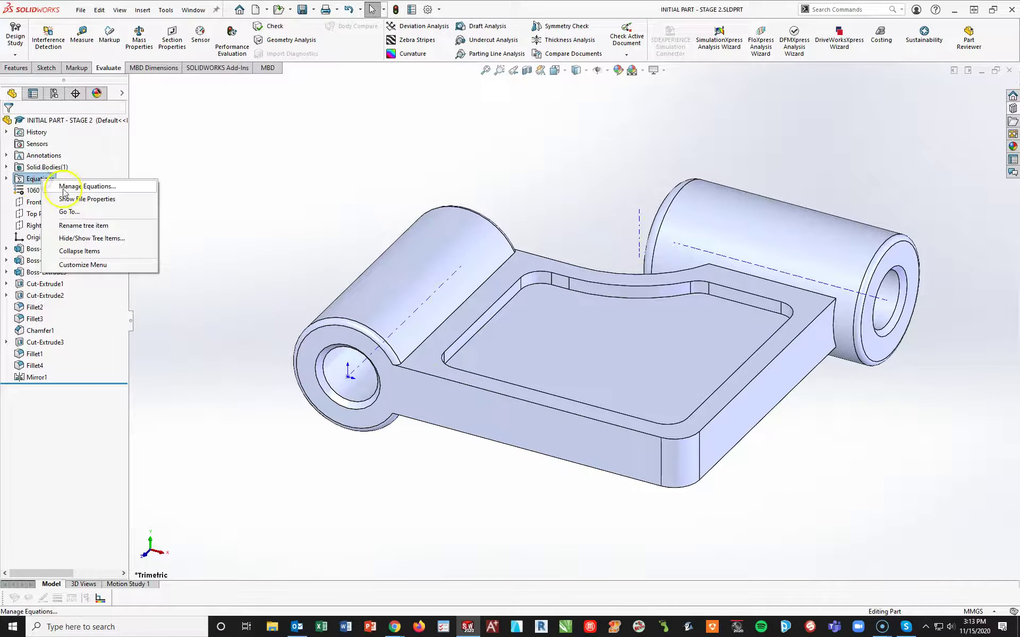
click(65, 187)
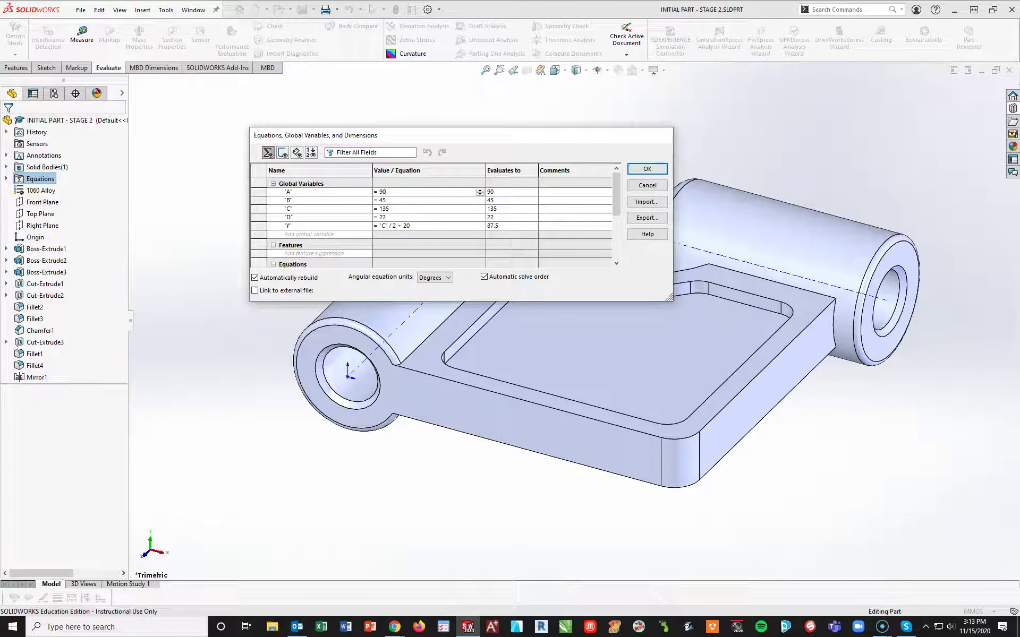
click(401, 192)
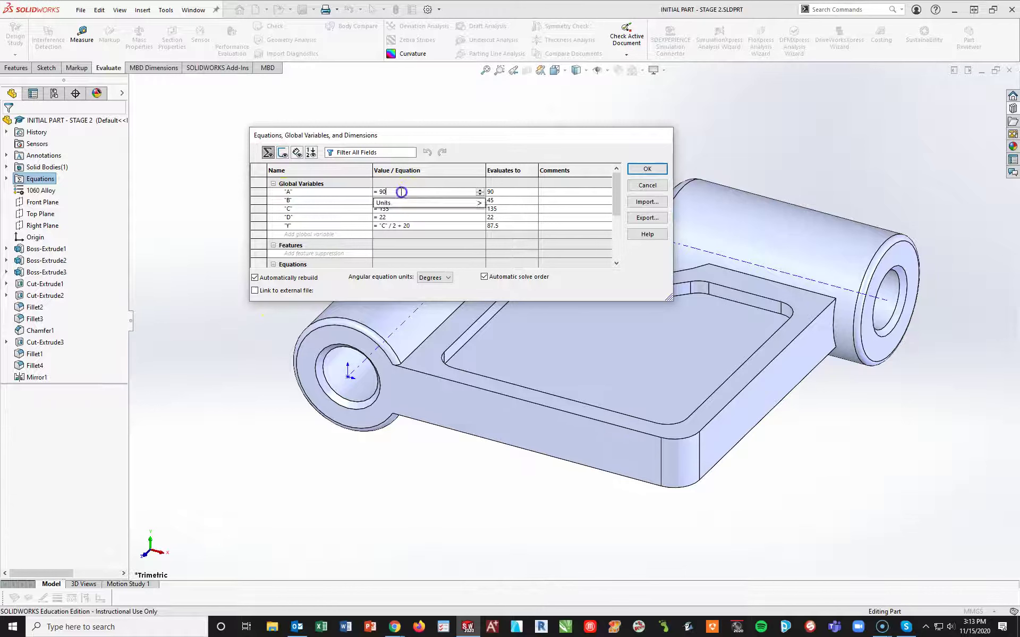
text(2.)
key(Tab)
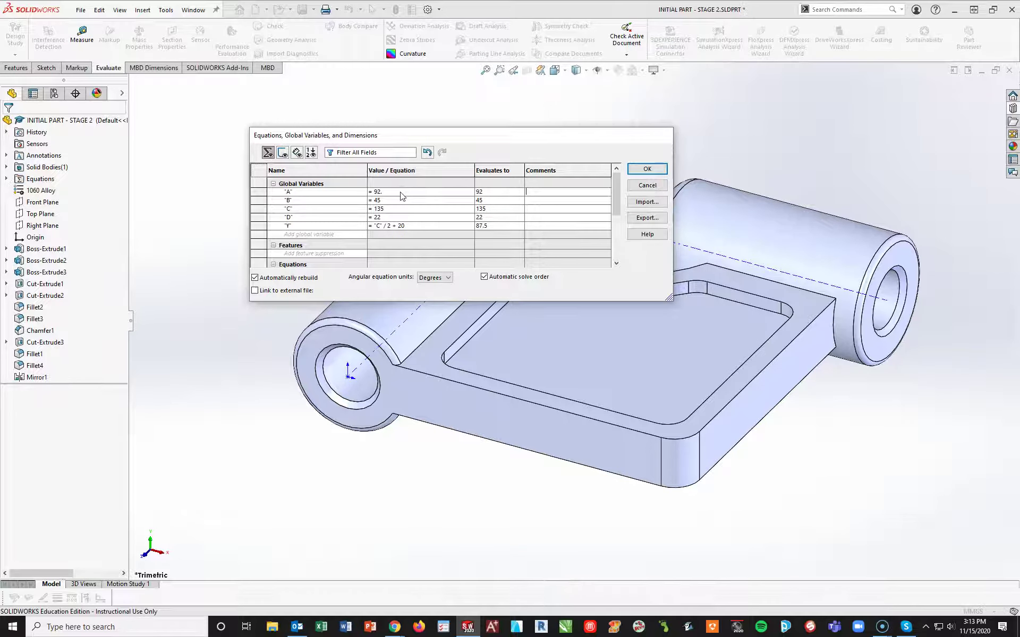
key(BackSpace)
key(Tab)
click(396, 201)
key(BackSpace)
text(6)
key(Tab)
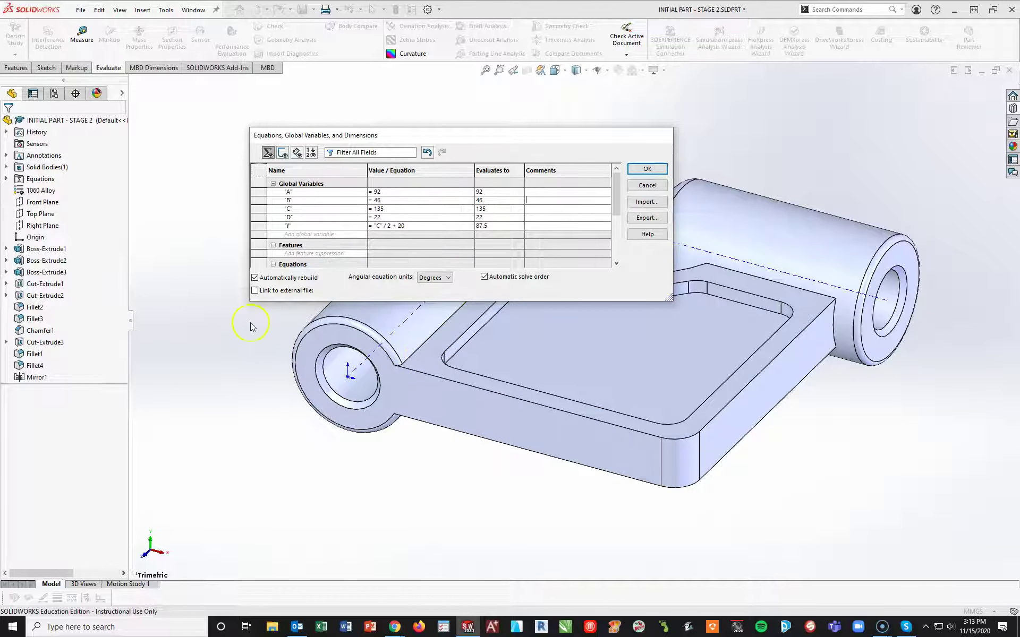
Step: Set global variable C to 128 and D to 24, apply the equations, and rebuild the part
key(BackSpace)
key(BackSpace)
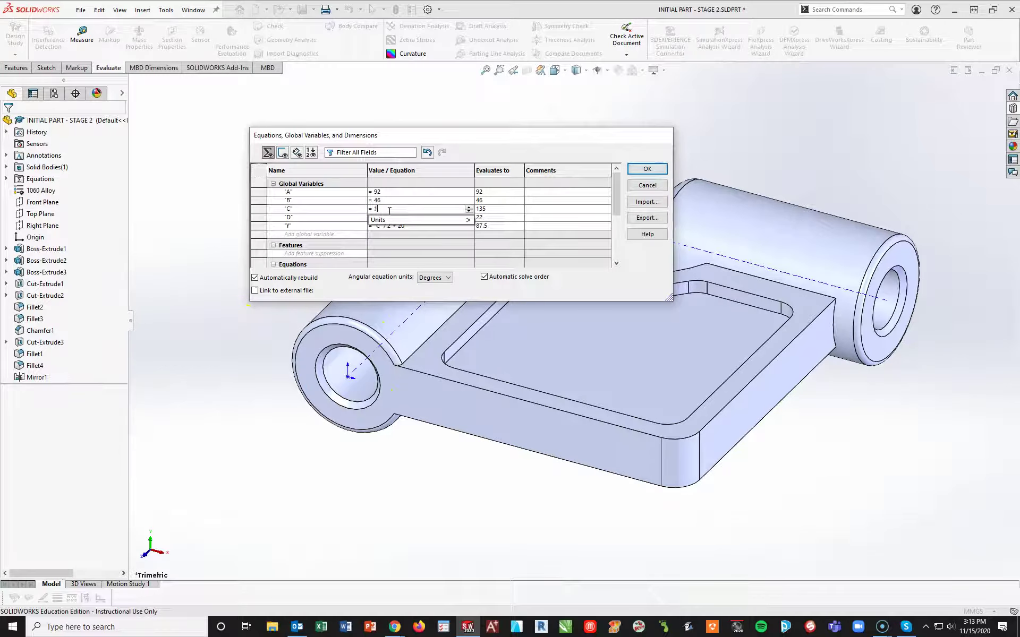
click(393, 219)
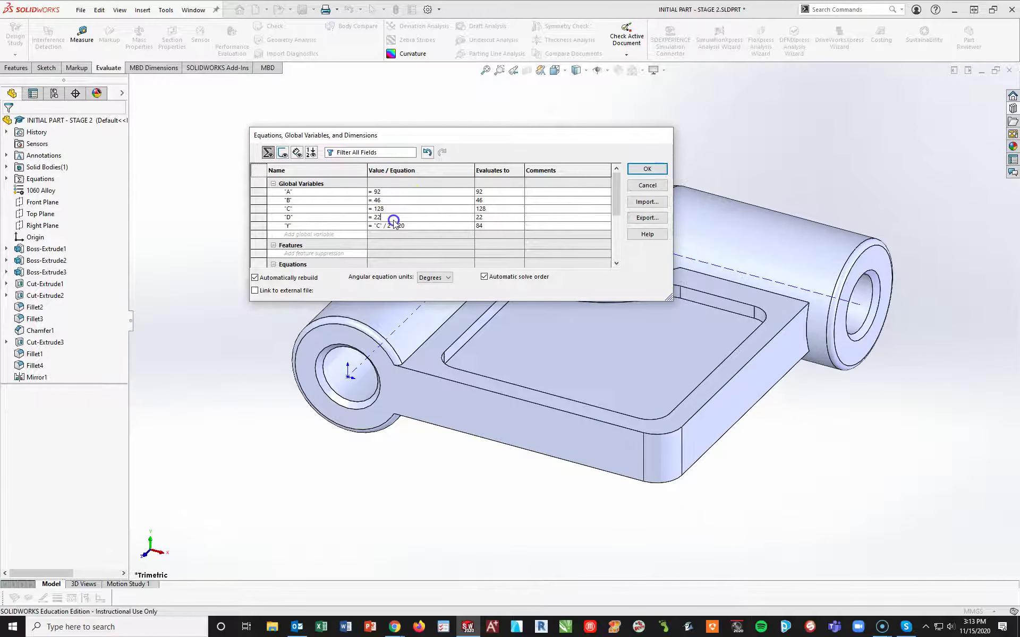
key(BackSpace)
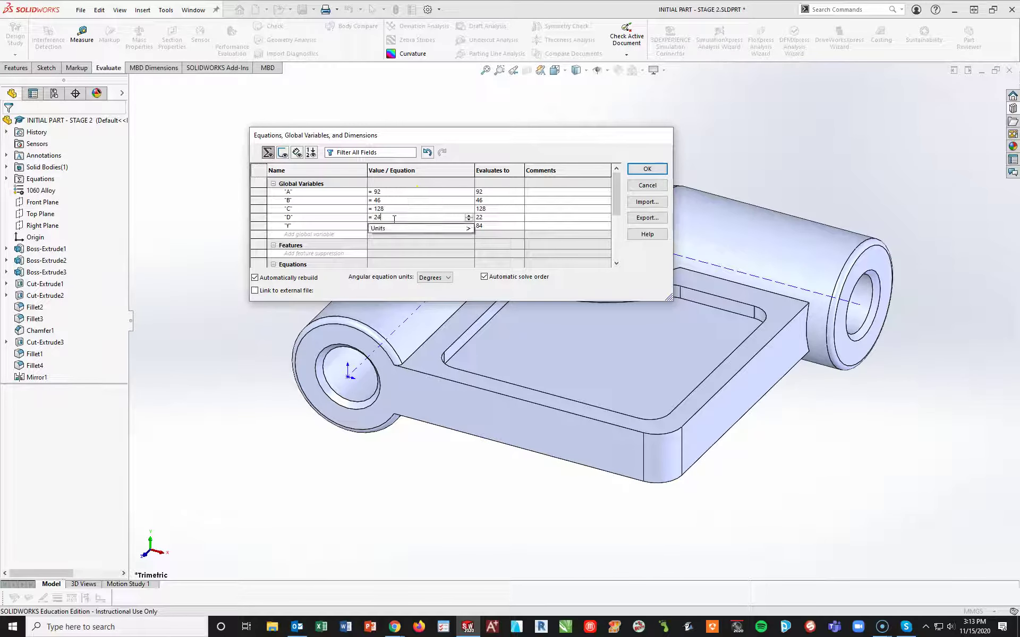
key(Tab)
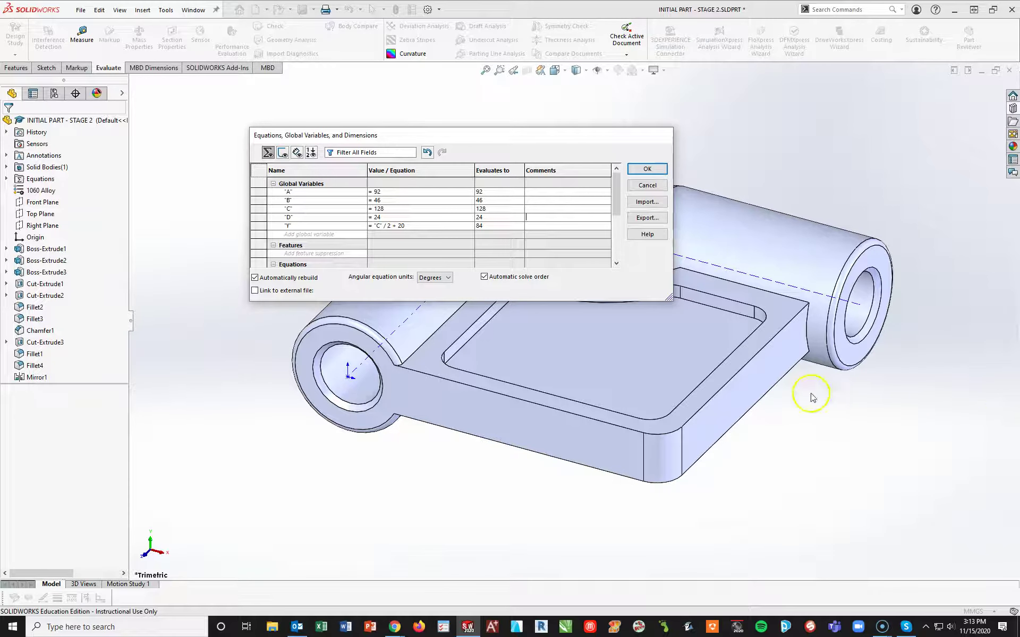
click(647, 167)
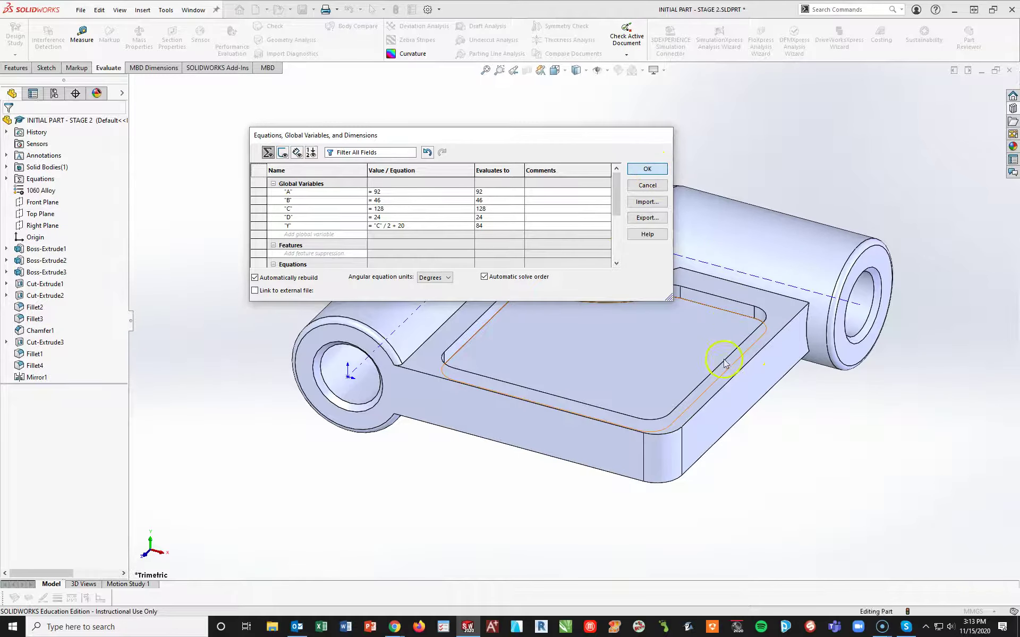
click(396, 10)
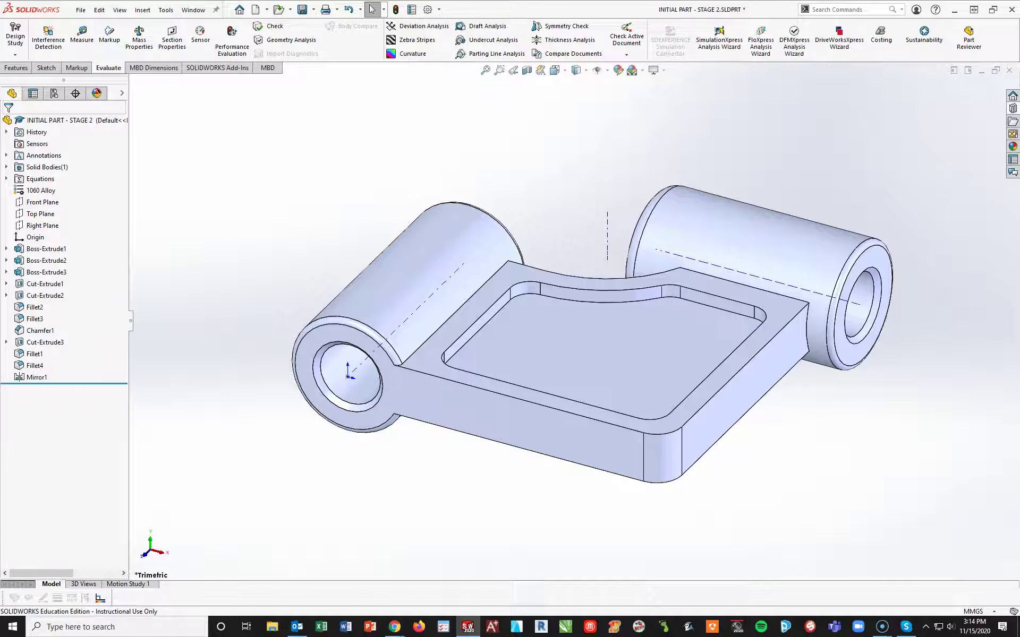
Step: Roll the feature history back to just after Chamfer1, before the pocket cut
click(76, 384)
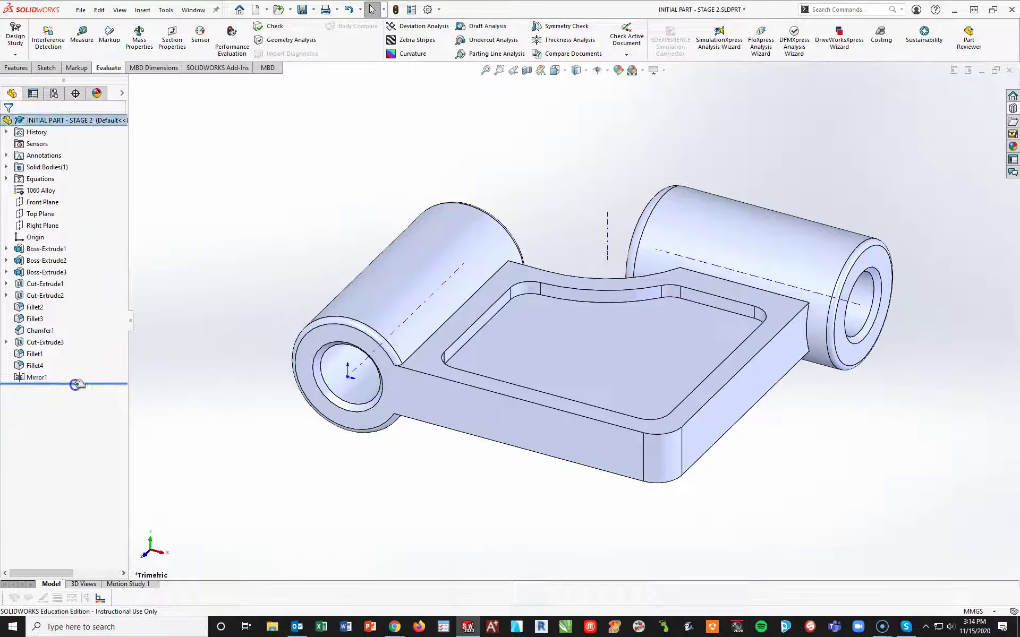
drag(78, 384, 76, 337)
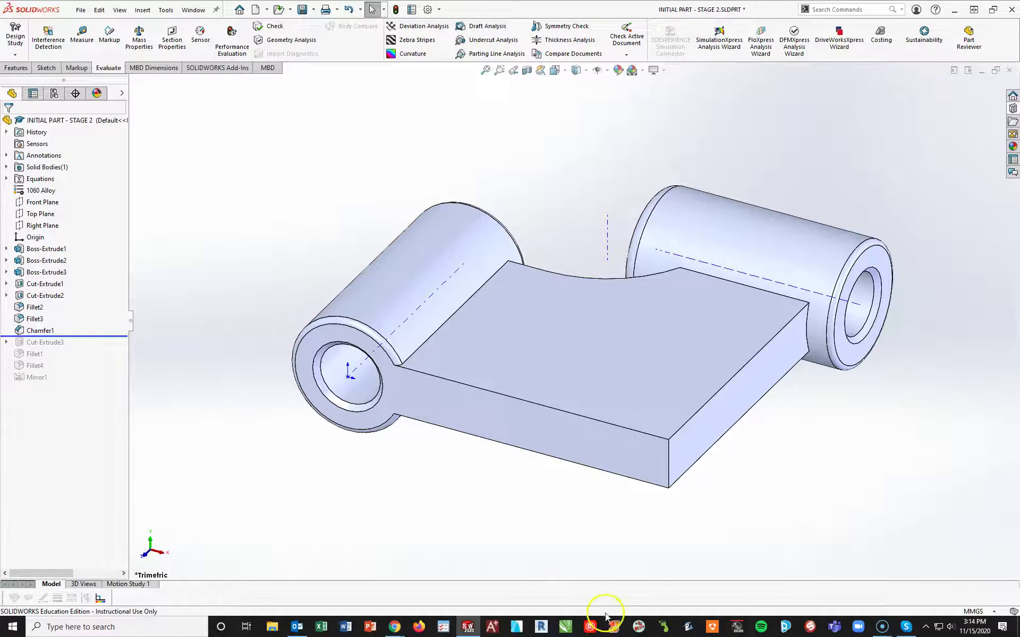
mouse_move(83, 336)
mouse_down()
mouse_move(80, 349)
mouse_move(95, 340)
mouse_up()
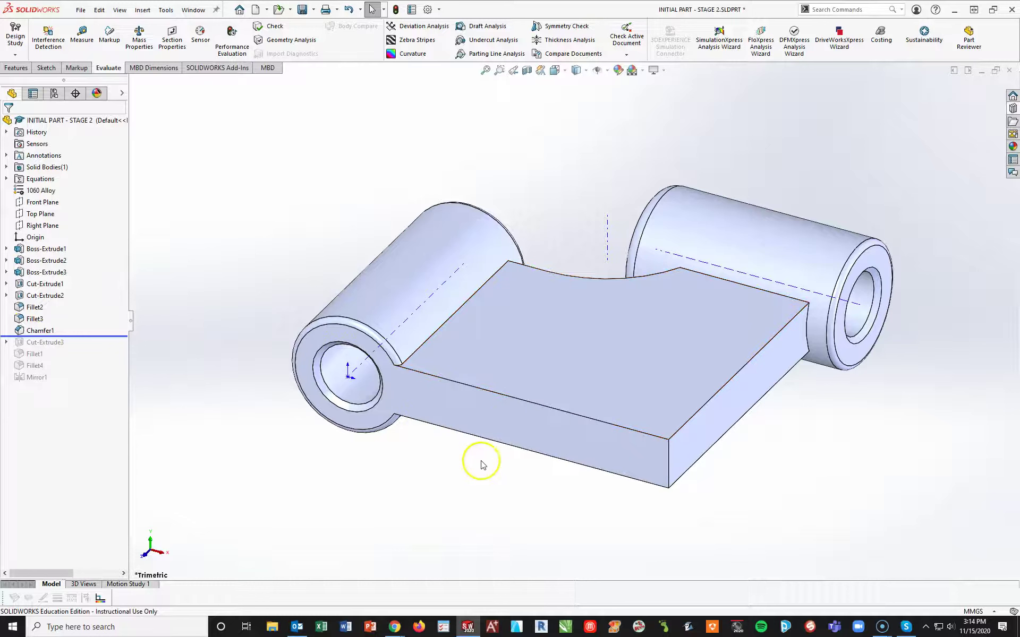
Step: Start a sketch on the Top Plane and draw a circle about 19 mm in diameter near the plate's lower corner beside the vertical cylinder
click(44, 213)
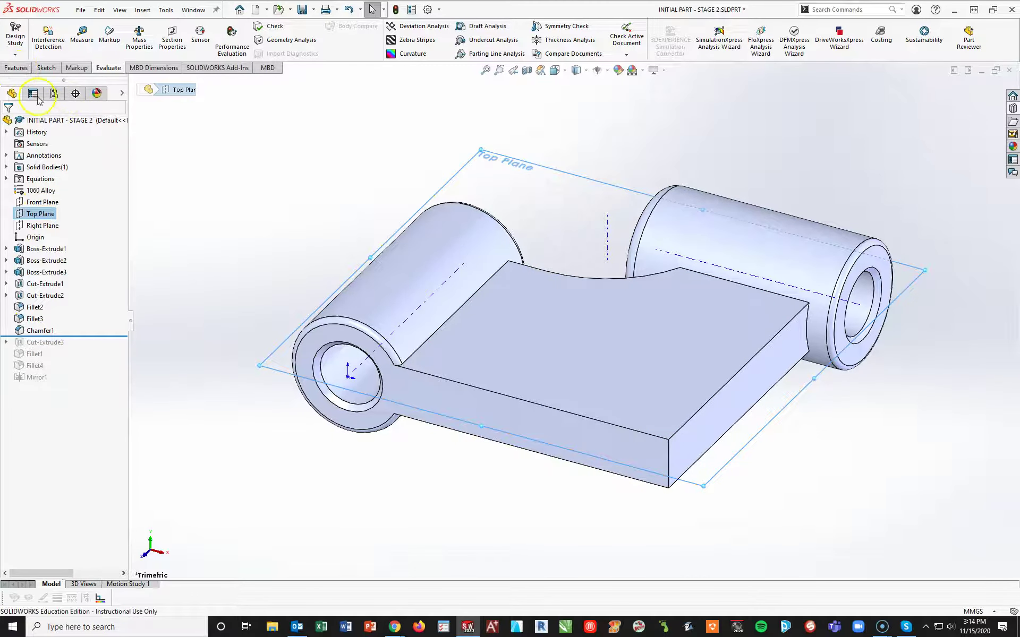
click(45, 67)
click(14, 37)
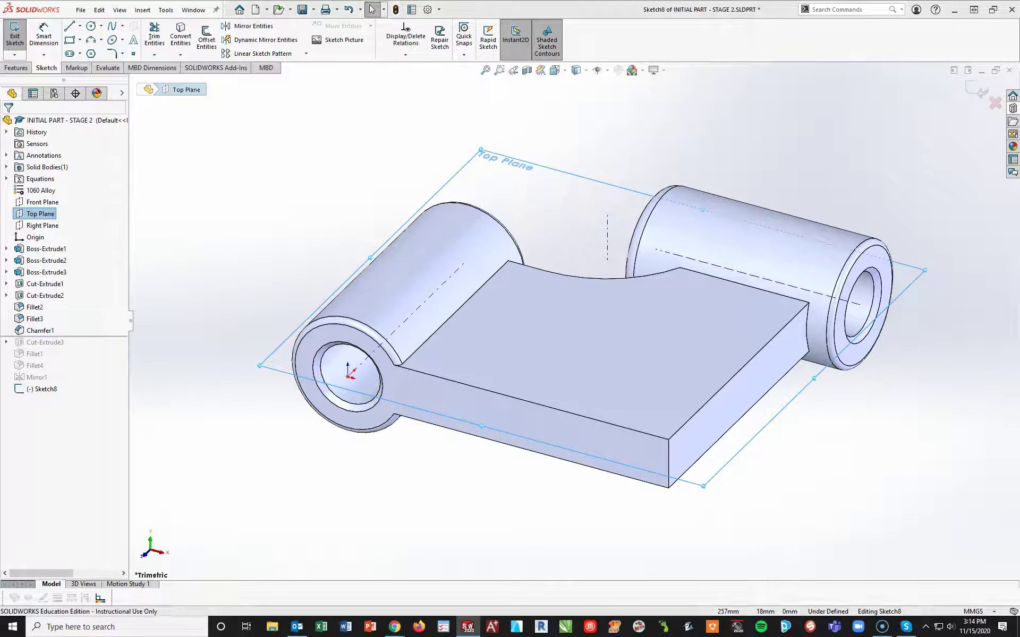
key(ctrl+8)
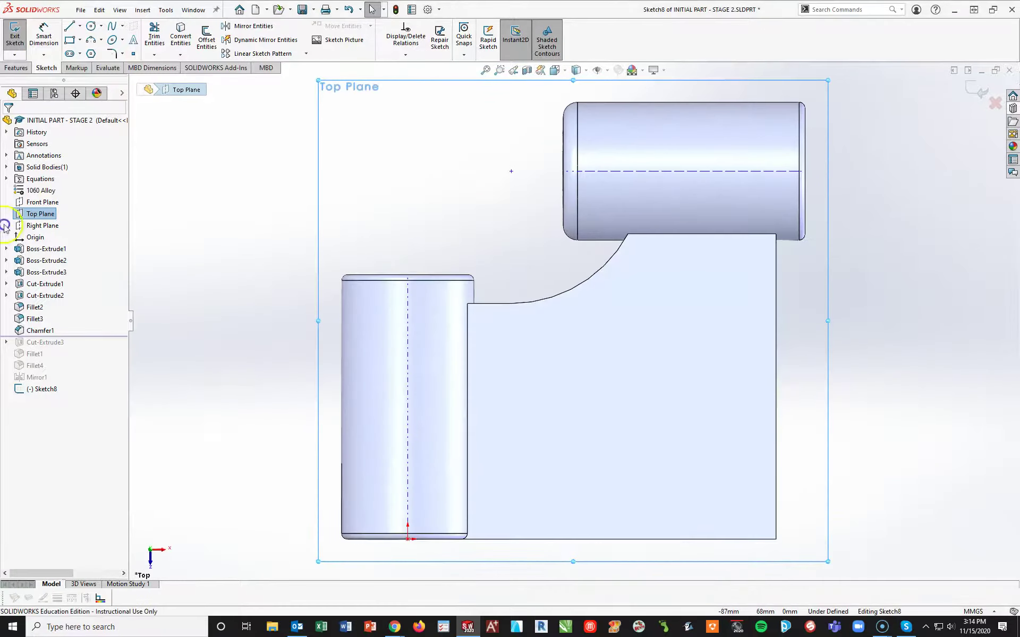
click(92, 27)
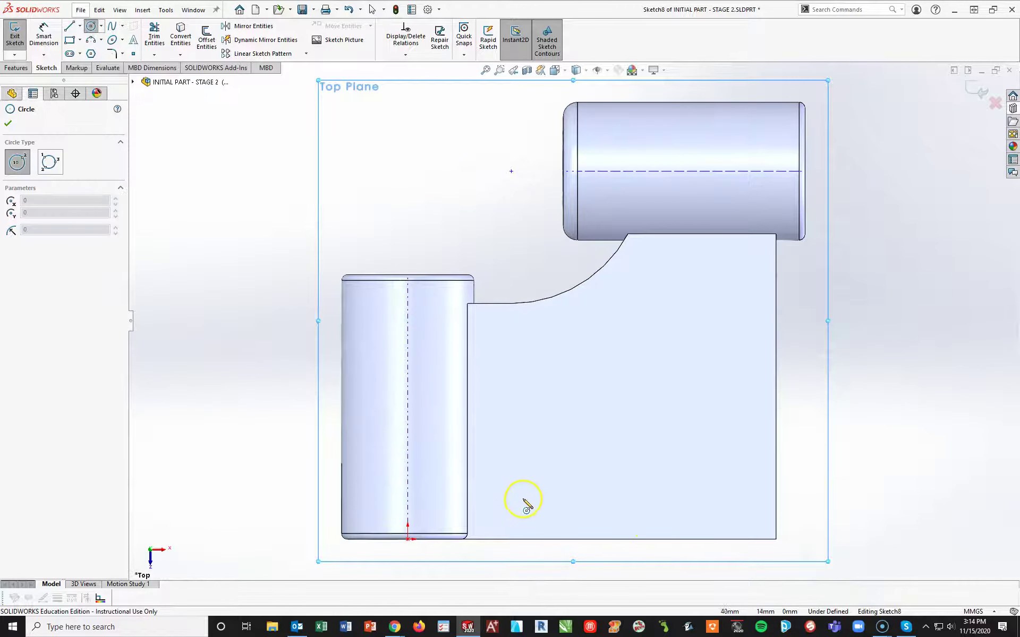
click(507, 490)
click(531, 505)
Step: Dimension the circle's diameter as 20 mm
key(d)
click(684, 287)
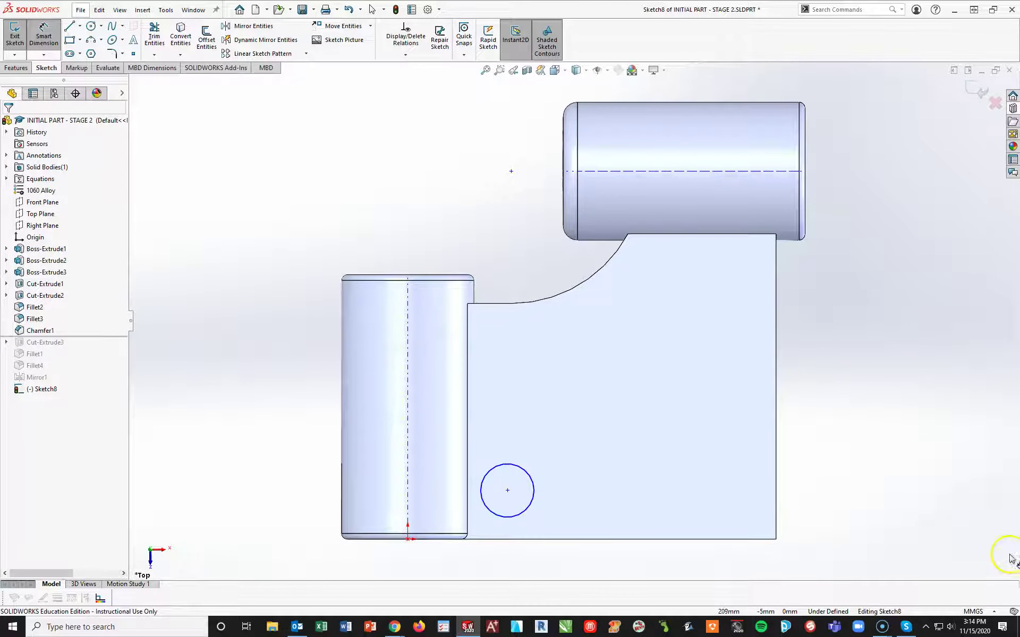
click(527, 514)
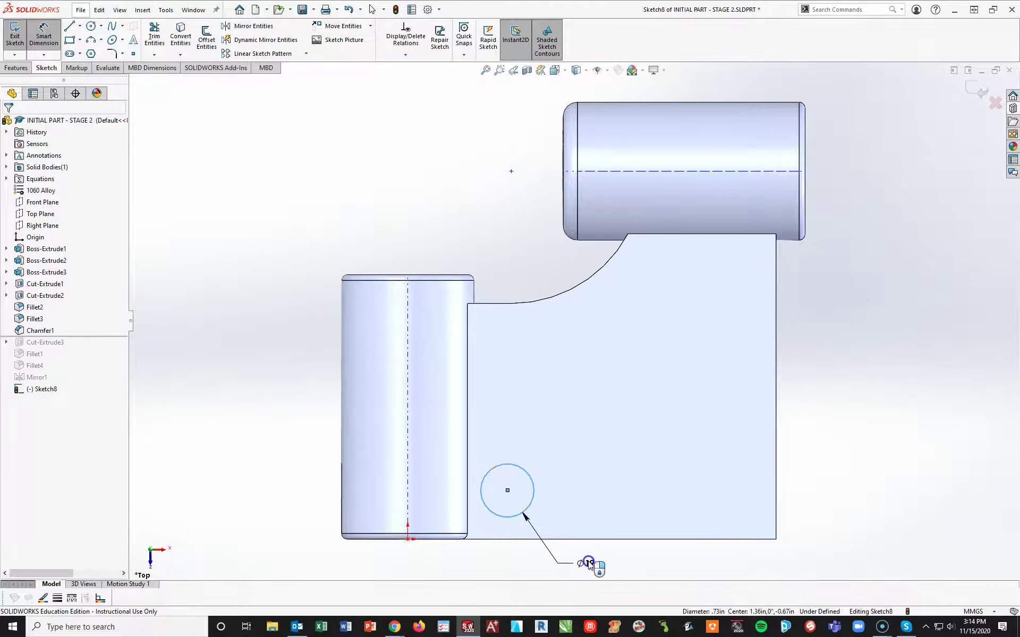
click(588, 563)
text(20)
key(Return)
Step: Dimension the horizontal distance from the circle's center to the plate's far right edge, linking it to global variable A
click(471, 511)
click(509, 491)
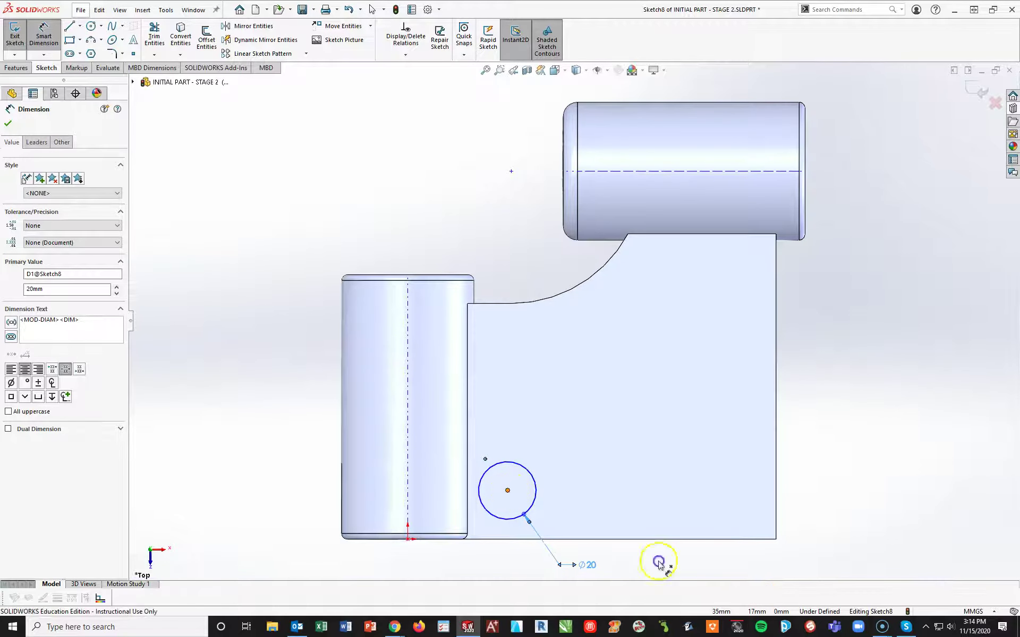
click(775, 491)
click(657, 569)
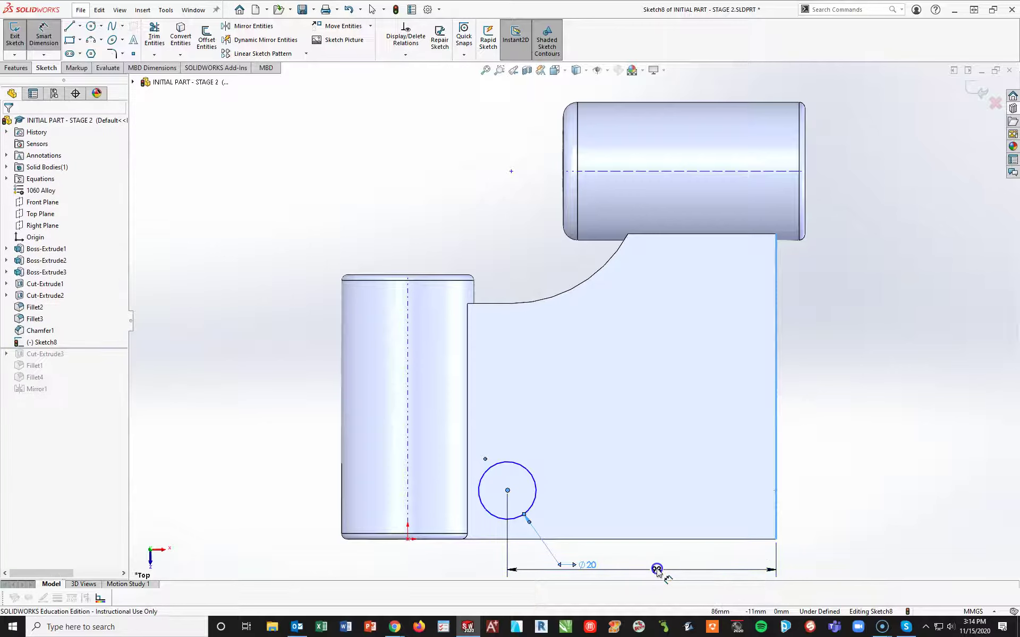
text(=)
mouse_move(658, 593)
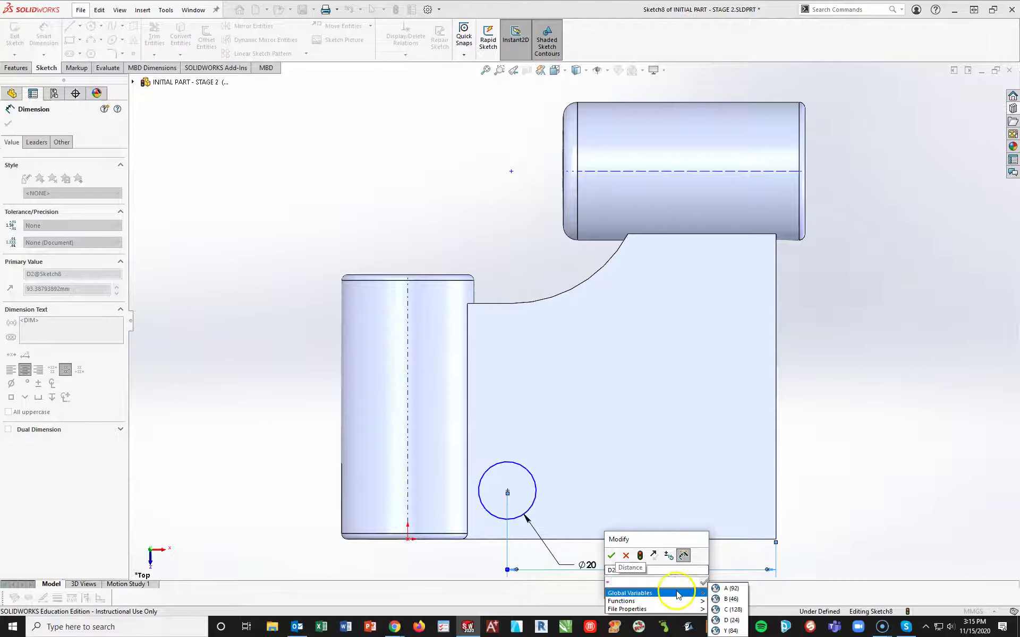
click(712, 588)
click(705, 582)
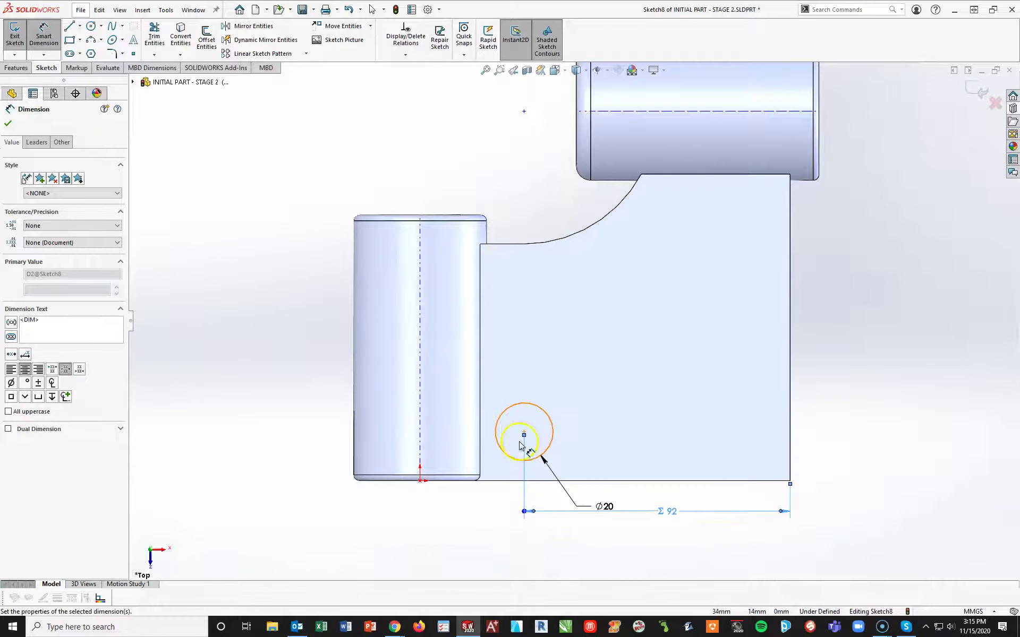
Step: Dimension the vertical distance from the circle's center to the plate's lower edge as 15 mm
click(524, 433)
click(510, 481)
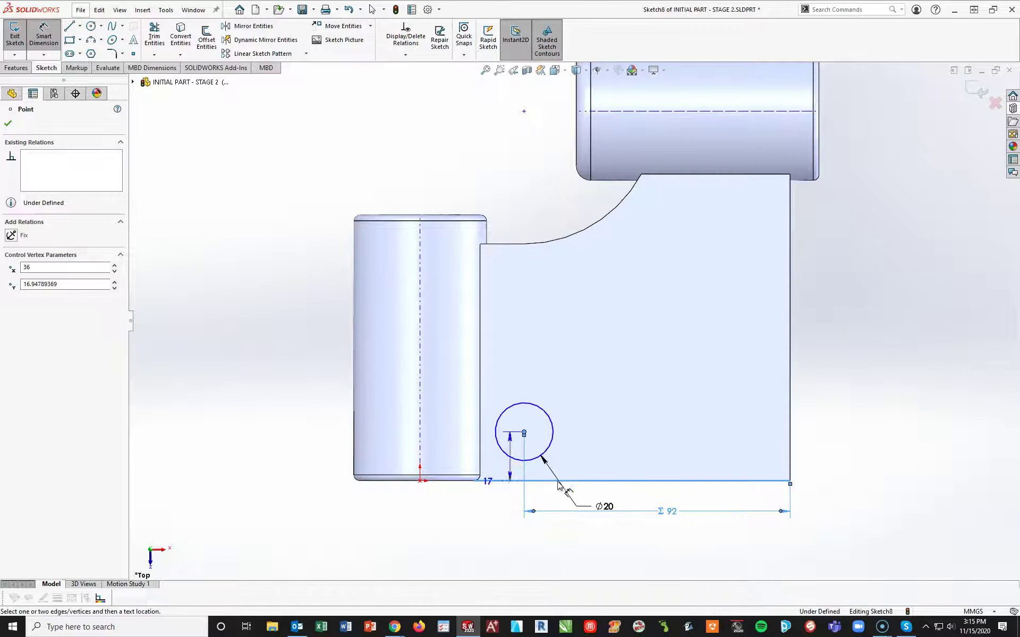
click(292, 456)
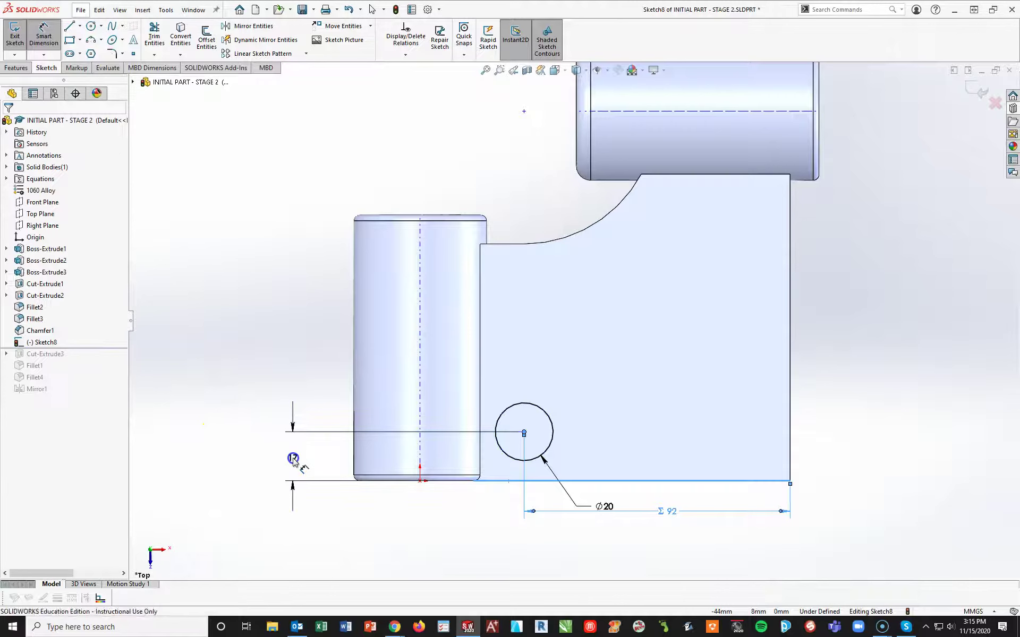
text(15)
key(Return)
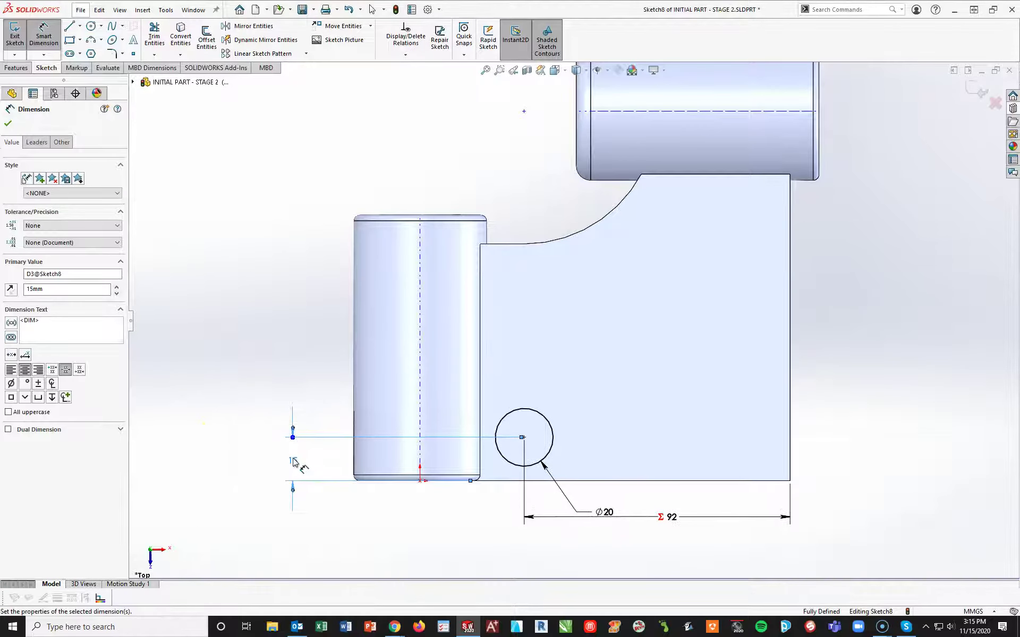
Step: Extrude the 20 mm circle as a merged boss, 40 mm deep, using the Mid Plane end condition
key(space)
click(376, 462)
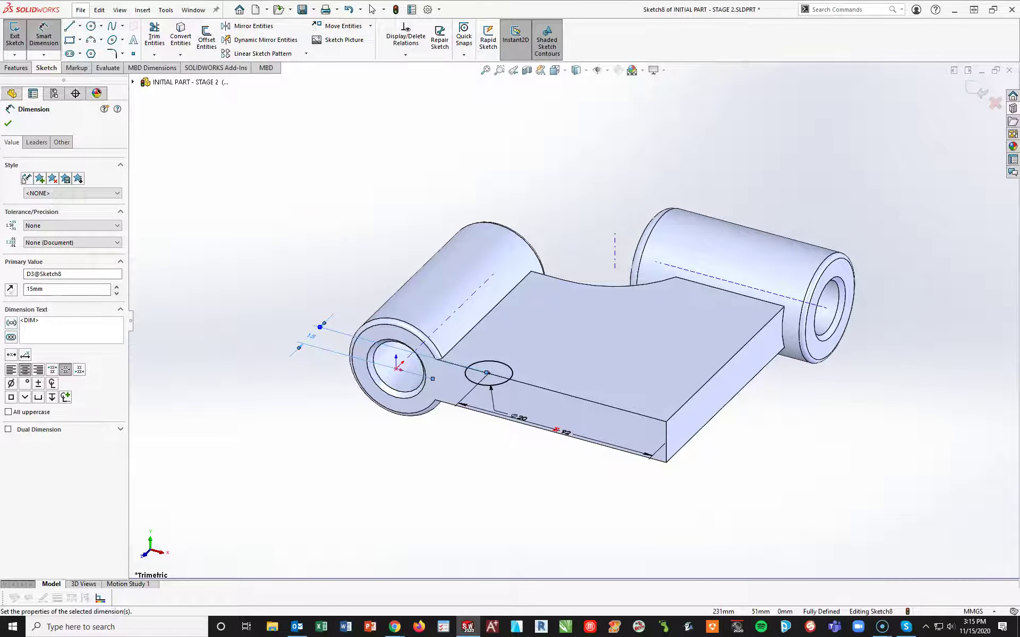
click(15, 68)
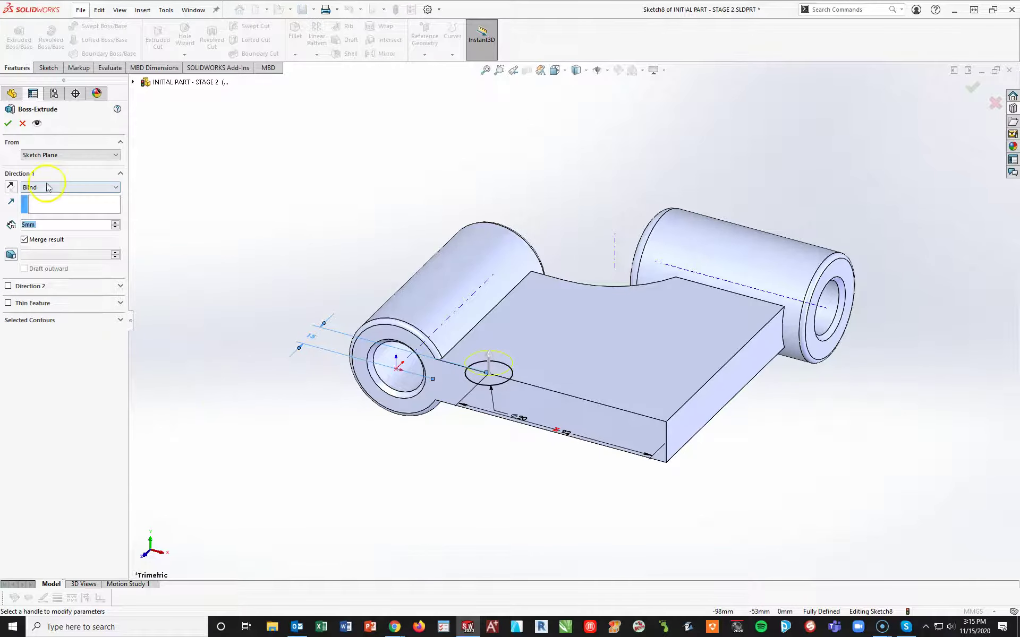
click(47, 187)
click(40, 239)
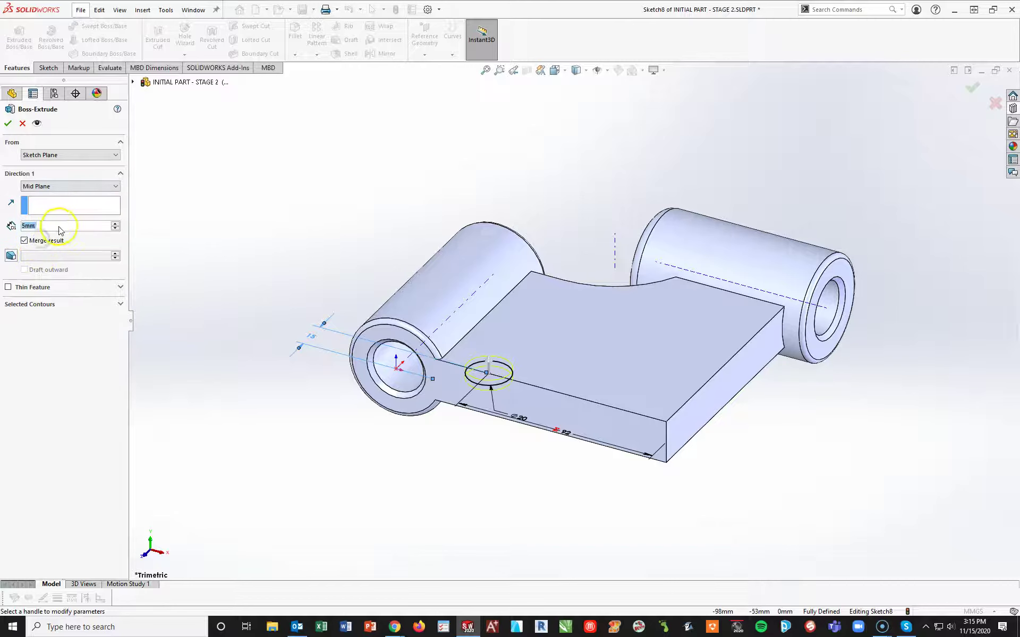
text(40)
key(Return)
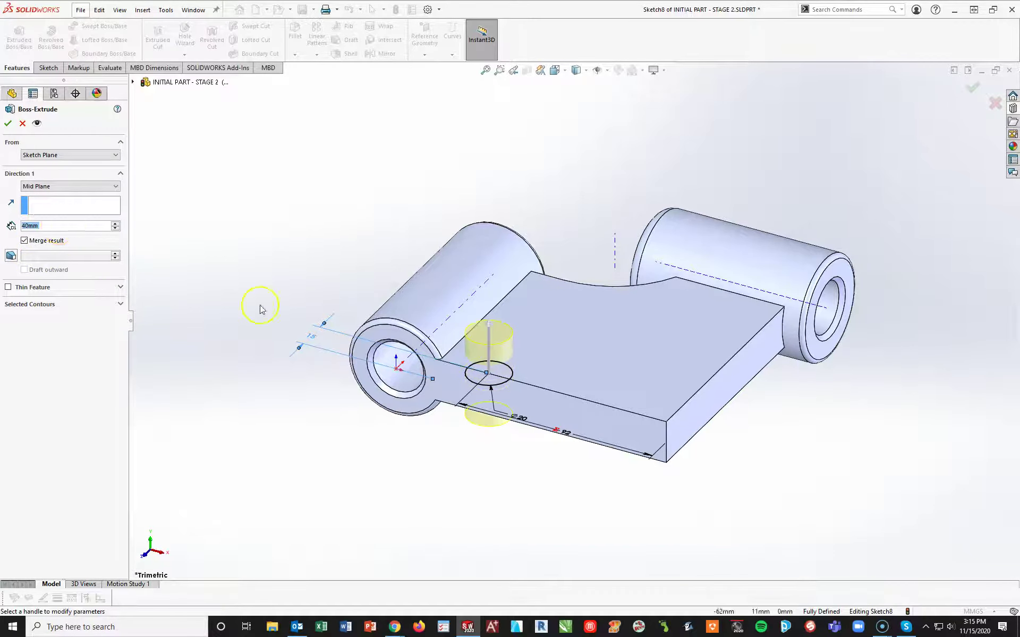
click(7, 123)
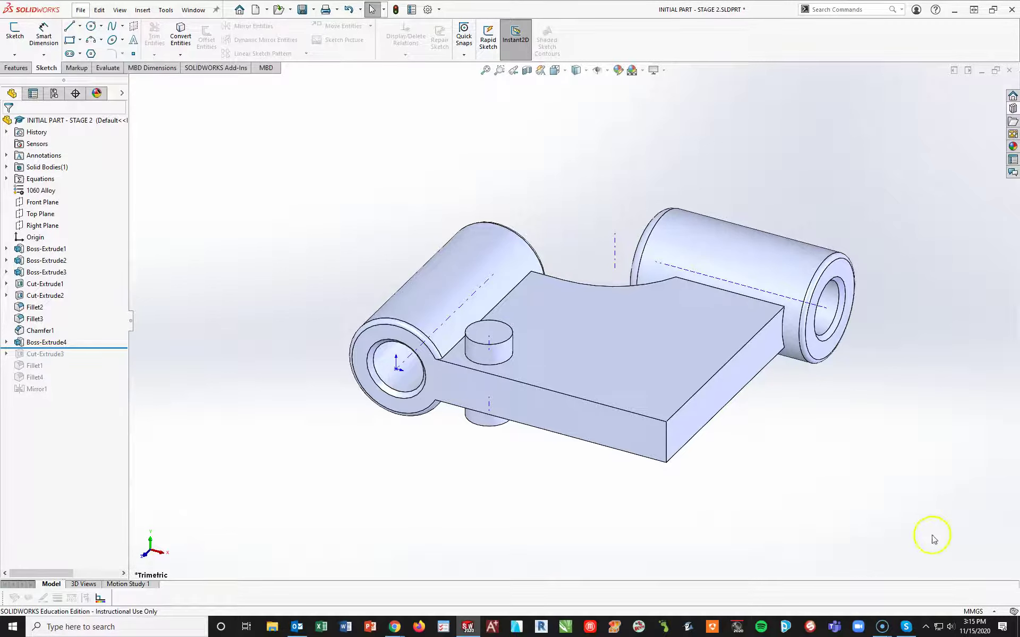
Step: Start a Hole Wizard countersink with the ISO standard and the Hex Socket CTSK Head ISO 10642 type
click(7, 70)
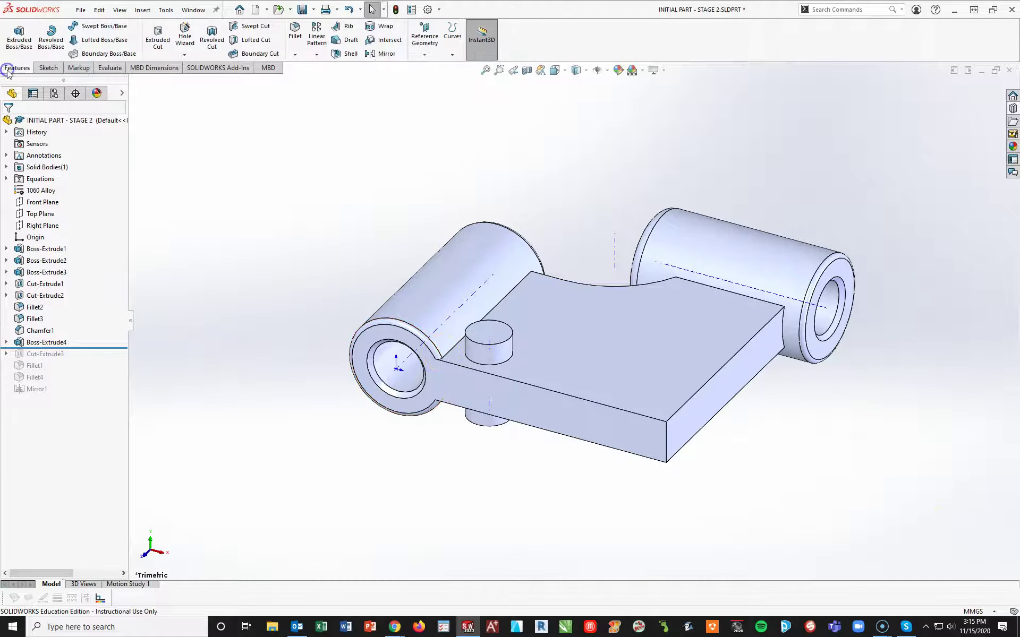
click(186, 40)
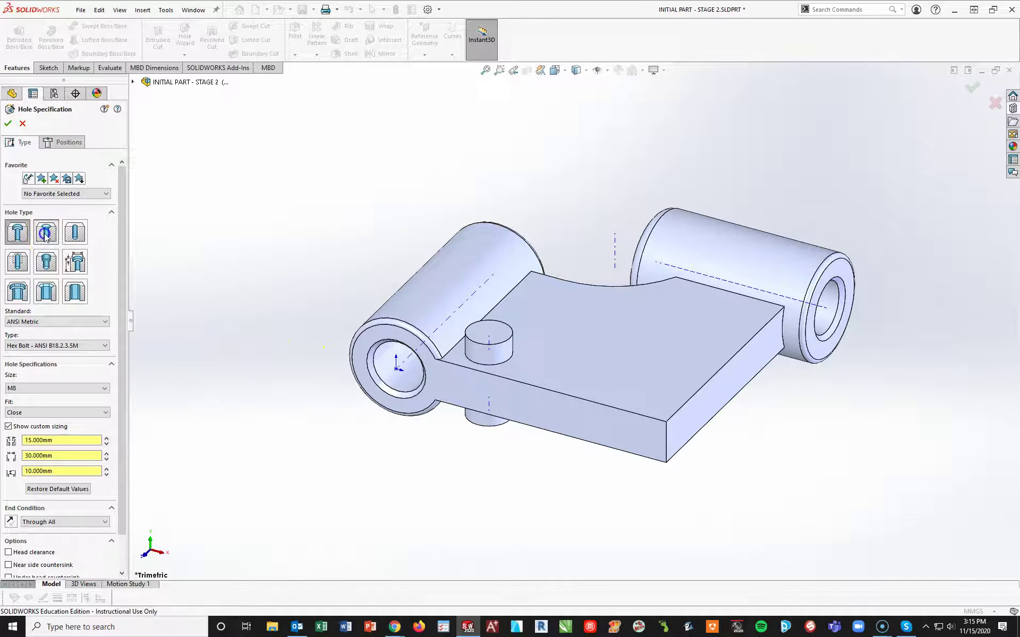
click(46, 234)
click(462, 322)
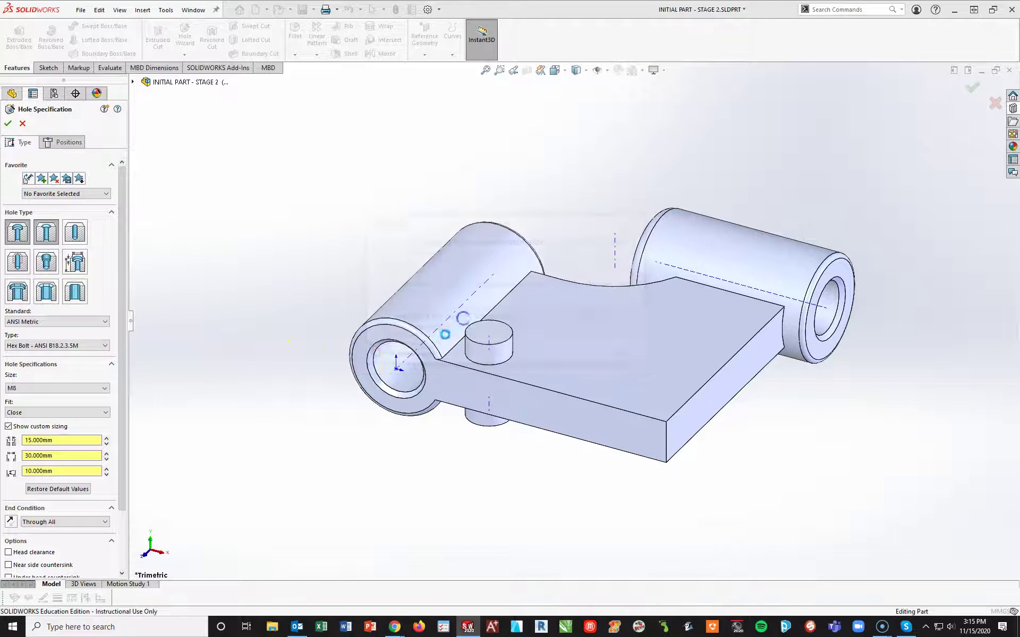
click(48, 322)
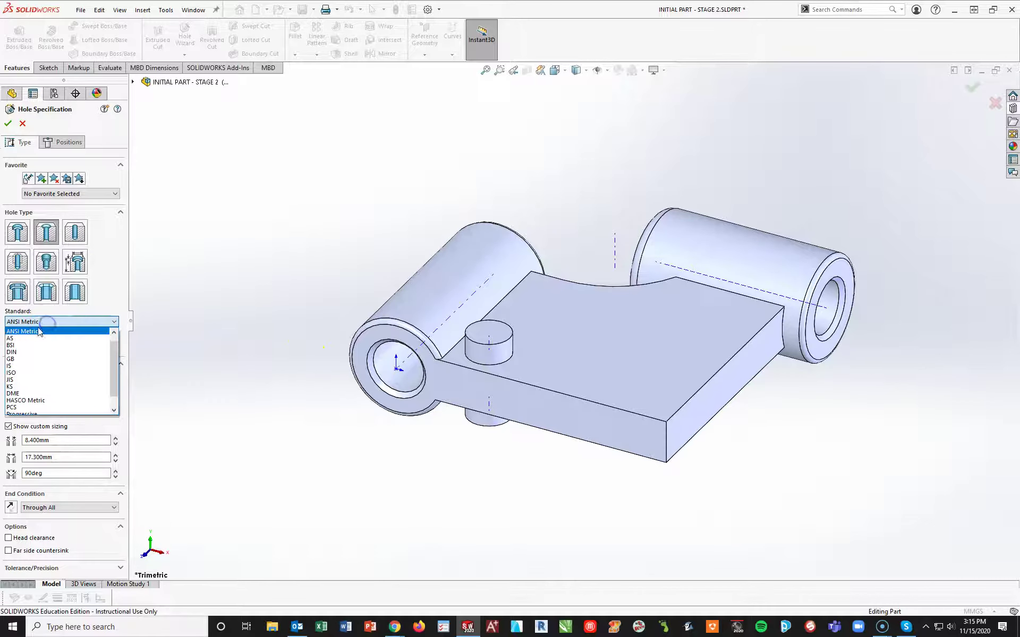
click(19, 377)
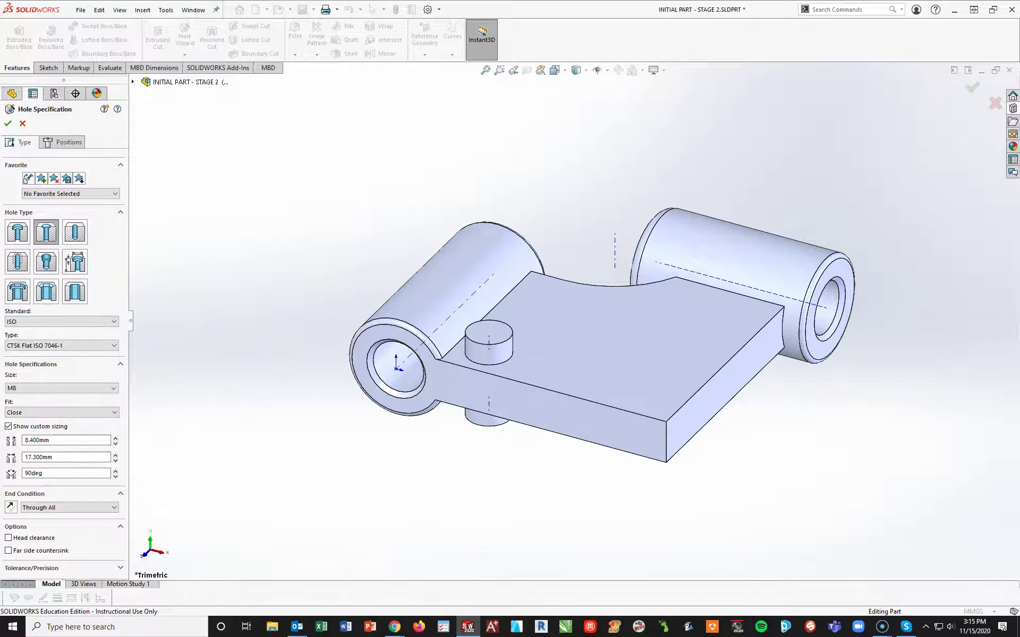
click(41, 345)
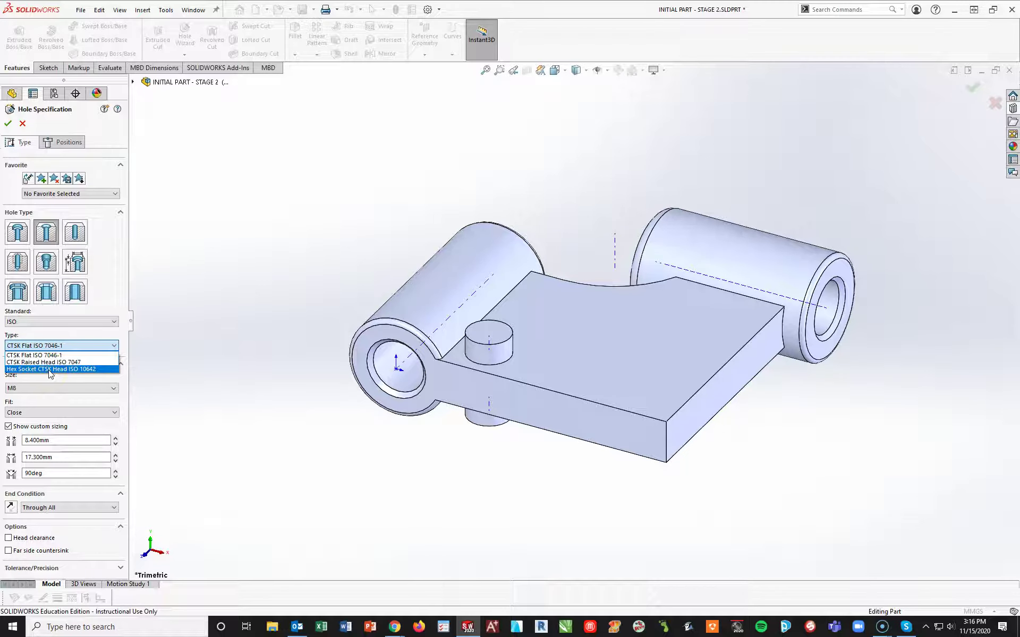
click(49, 369)
Step: Set the countersink to size M6 with Normal fit, a 7 mm through hole diameter and a 14 mm countersink diameter
click(39, 389)
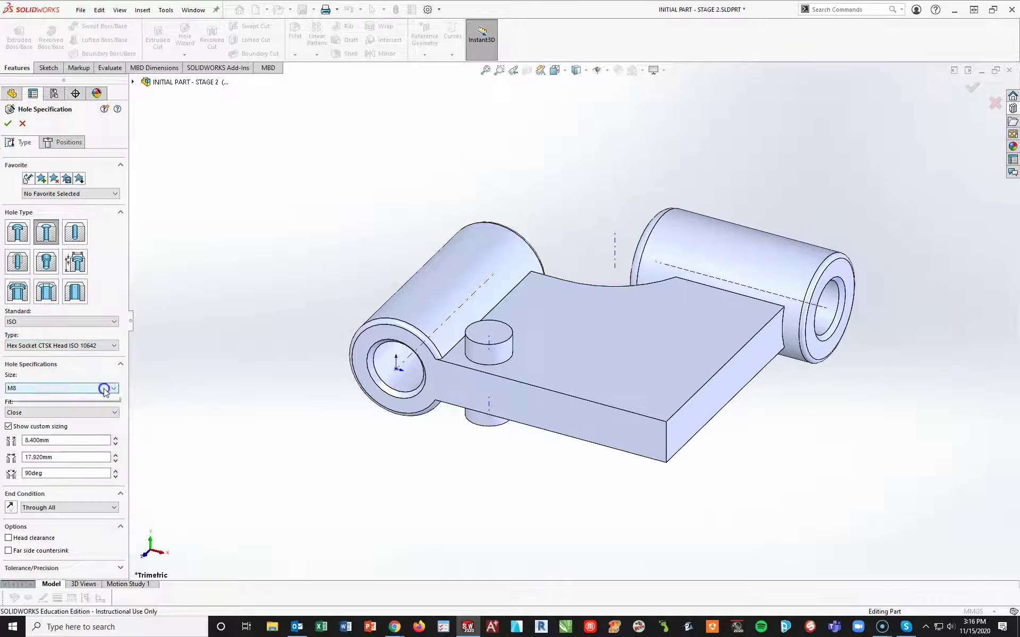
click(27, 424)
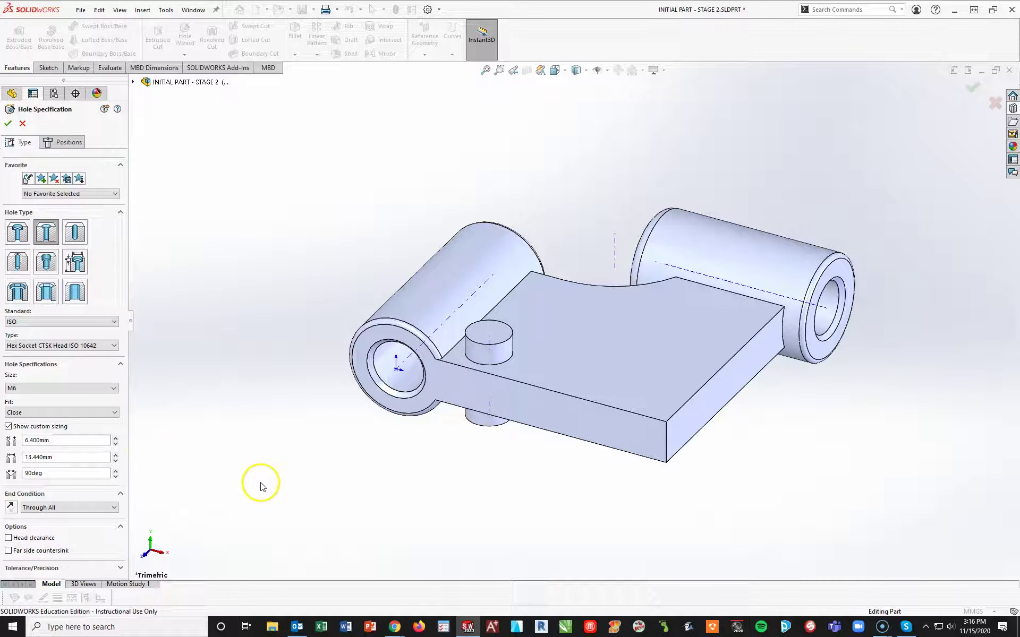
click(86, 409)
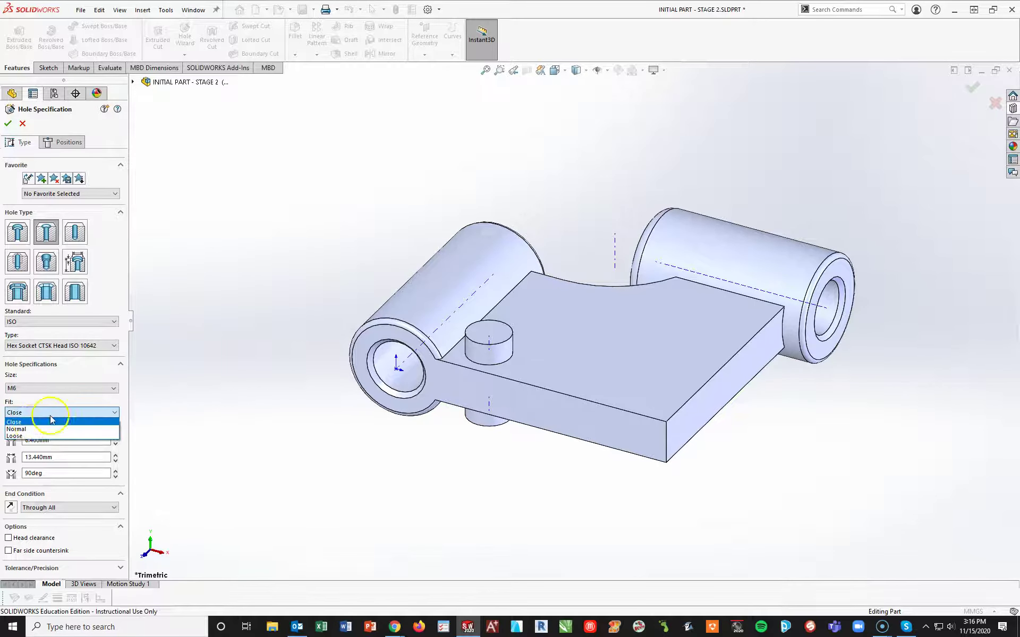
click(38, 428)
click(53, 440)
key(Return)
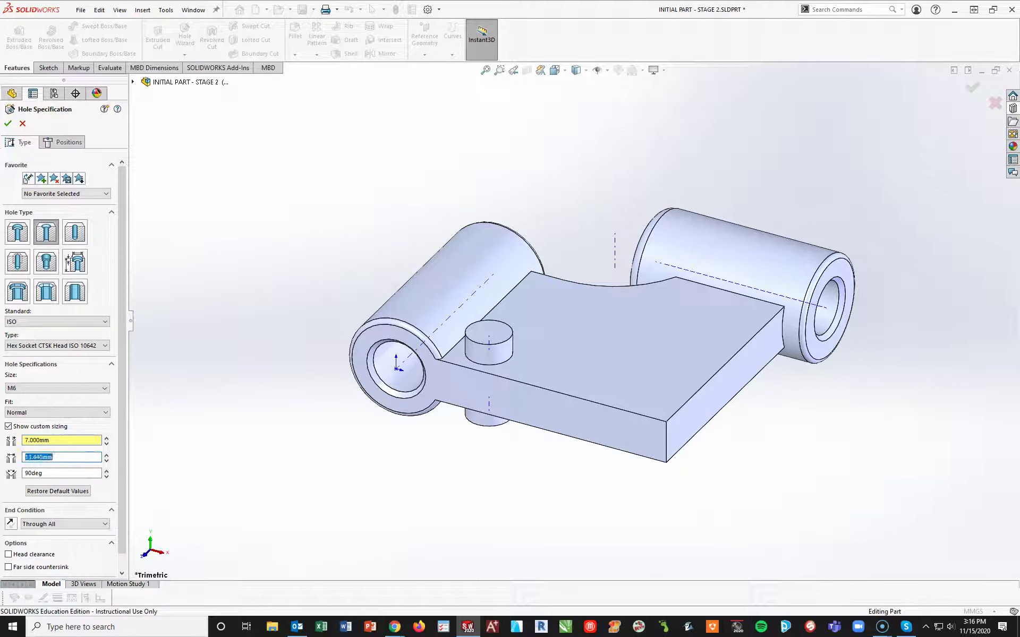
text(14)
key(Return)
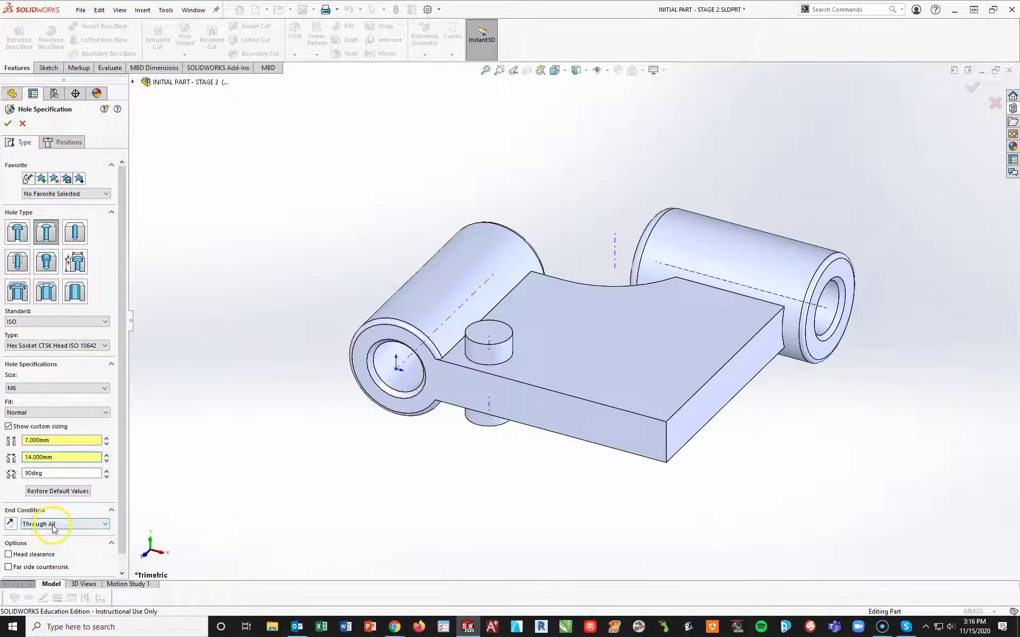
Step: Place the countersunk hole at the center of the new cylindrical boss's top face and finish the feature
click(58, 143)
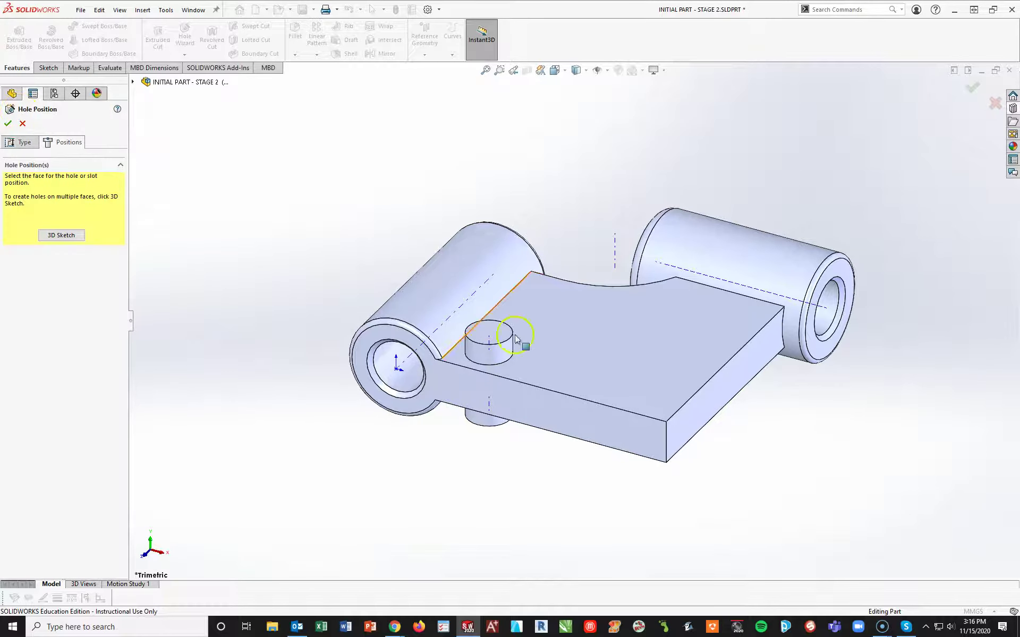
click(489, 336)
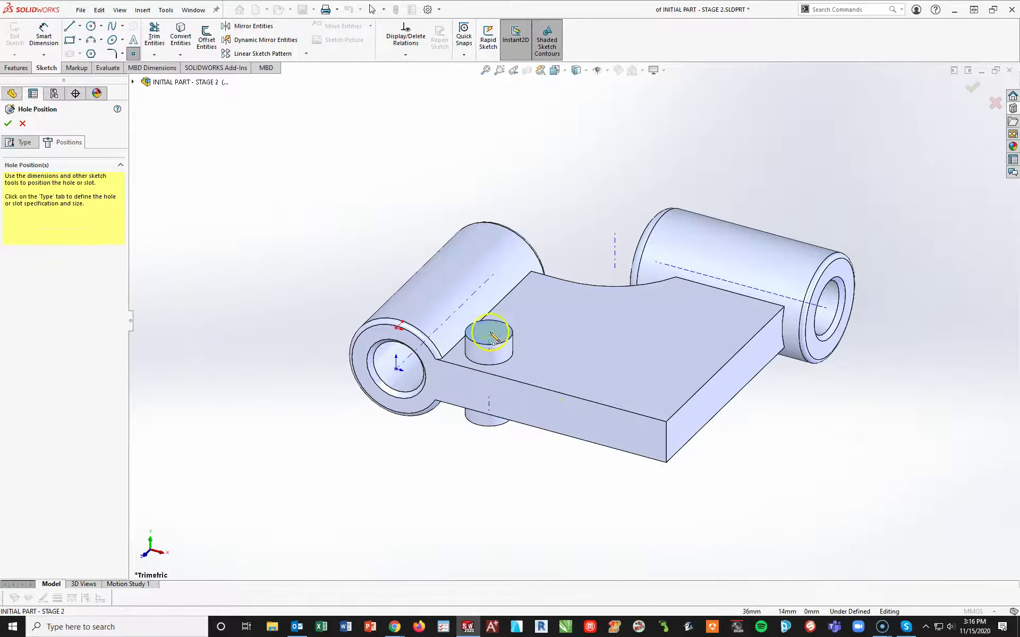
click(492, 451)
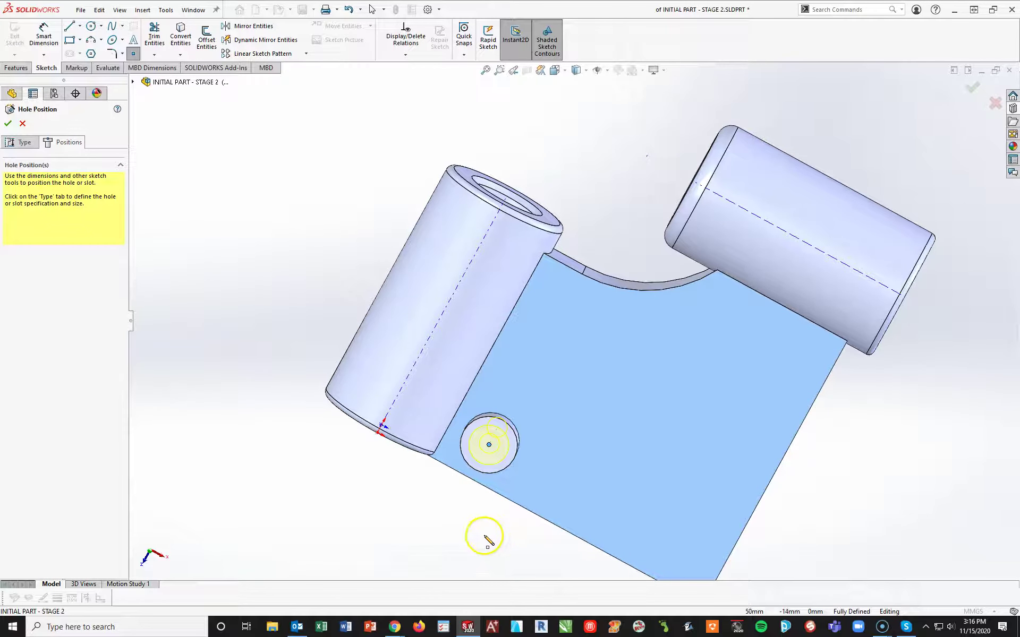
click(9, 124)
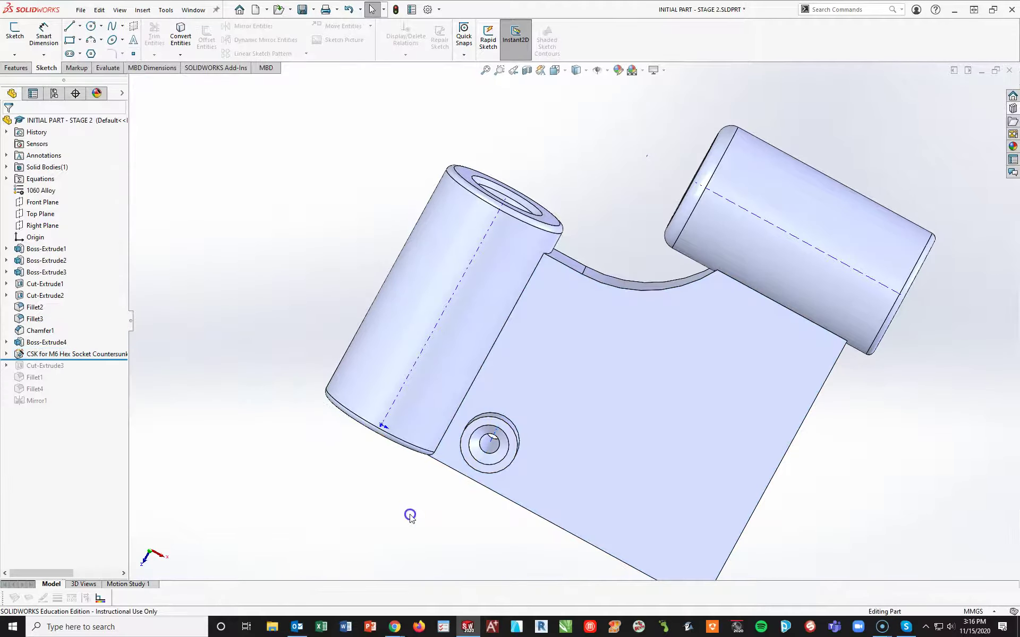
Step: Roll the feature history forward to include Cut-Extrude3 and open its Sketch7 for editing, viewed normal to the sketch
middle_drag(433, 515, 467, 311)
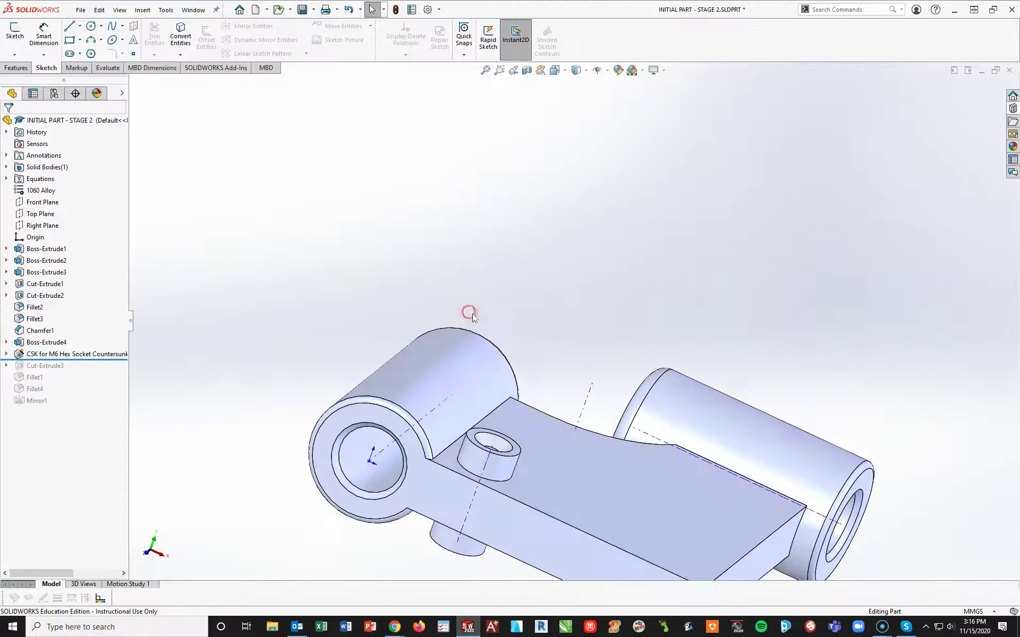
key(space)
click(599, 364)
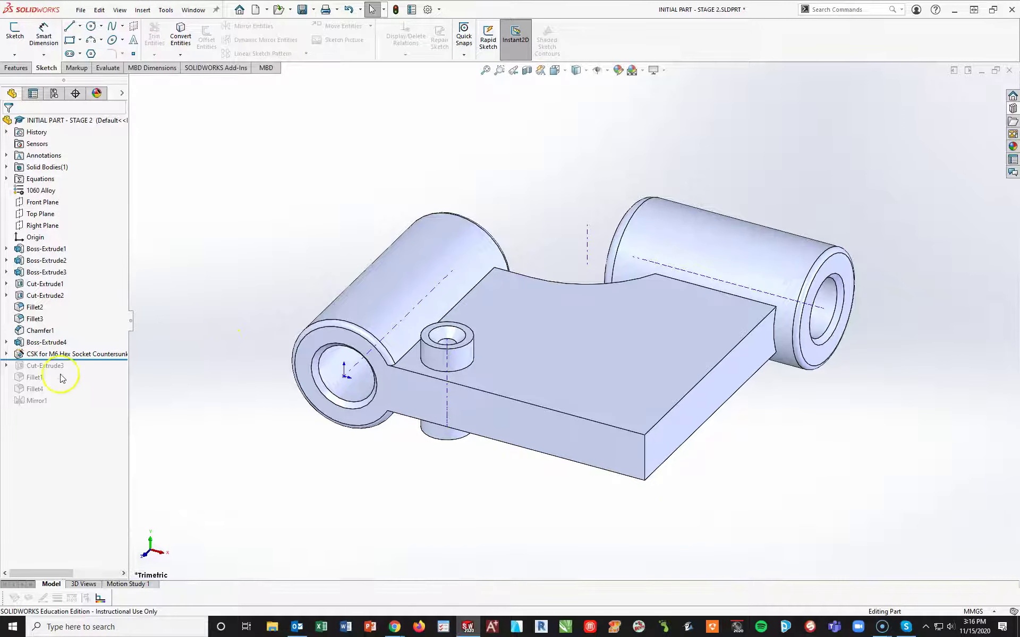
mouse_move(72, 360)
mouse_down()
mouse_move(71, 384)
mouse_move(69, 371)
mouse_up()
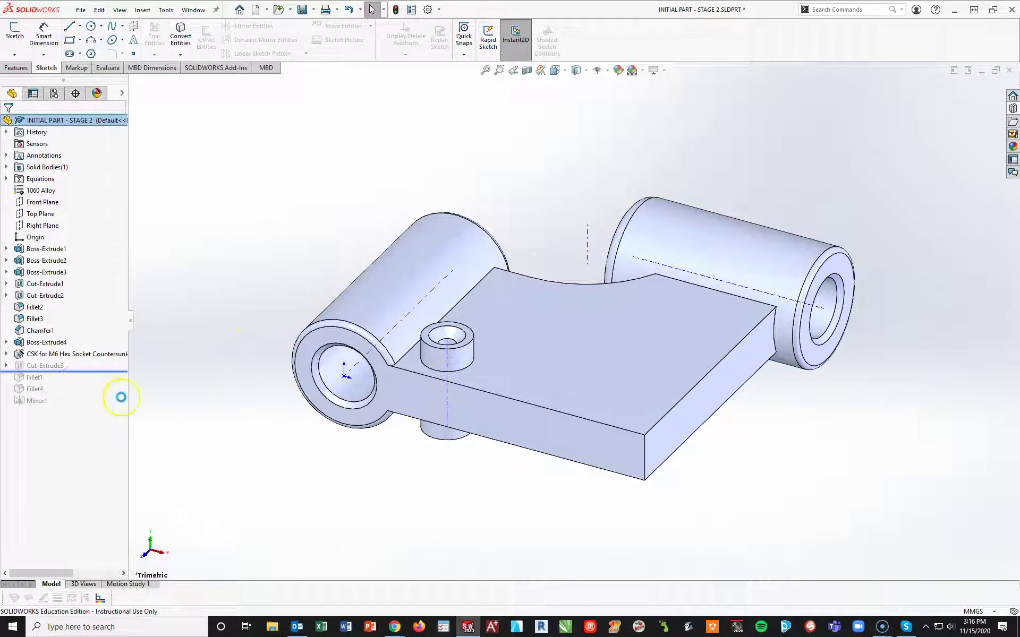
click(6, 366)
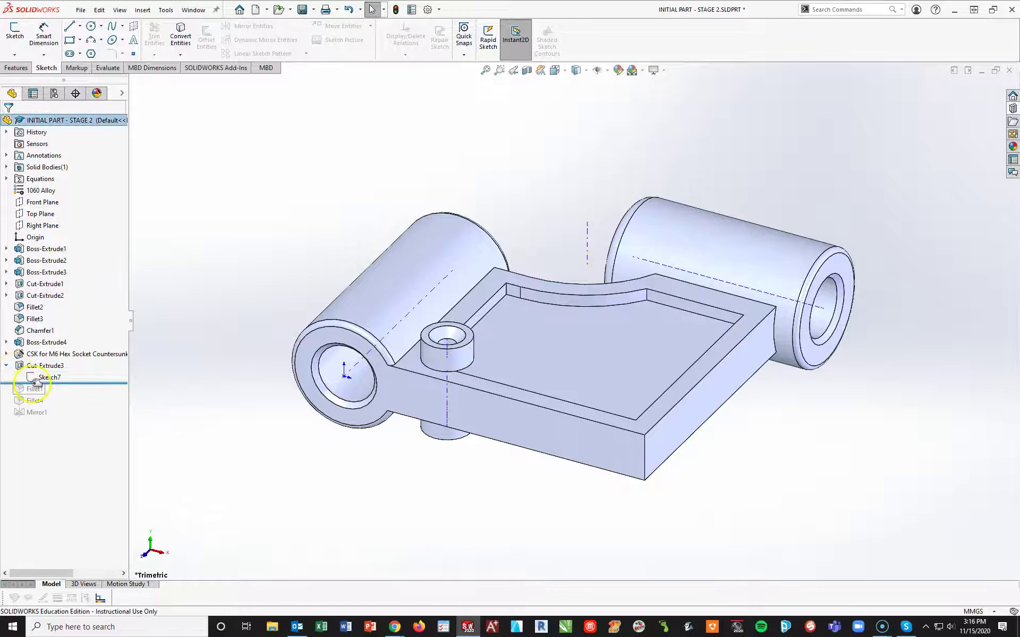
click(50, 377)
click(47, 348)
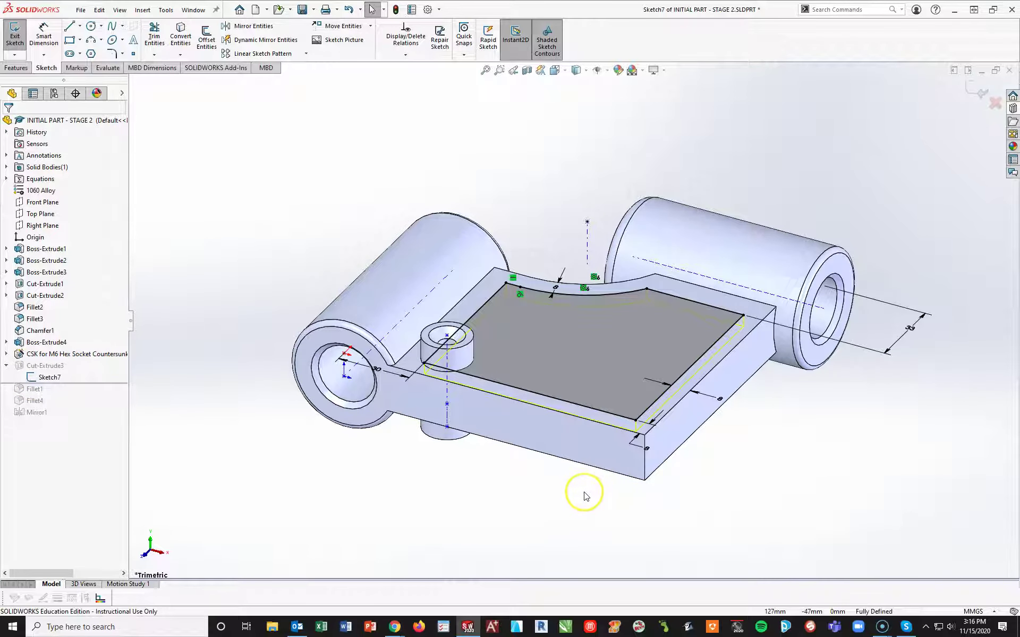
key(space)
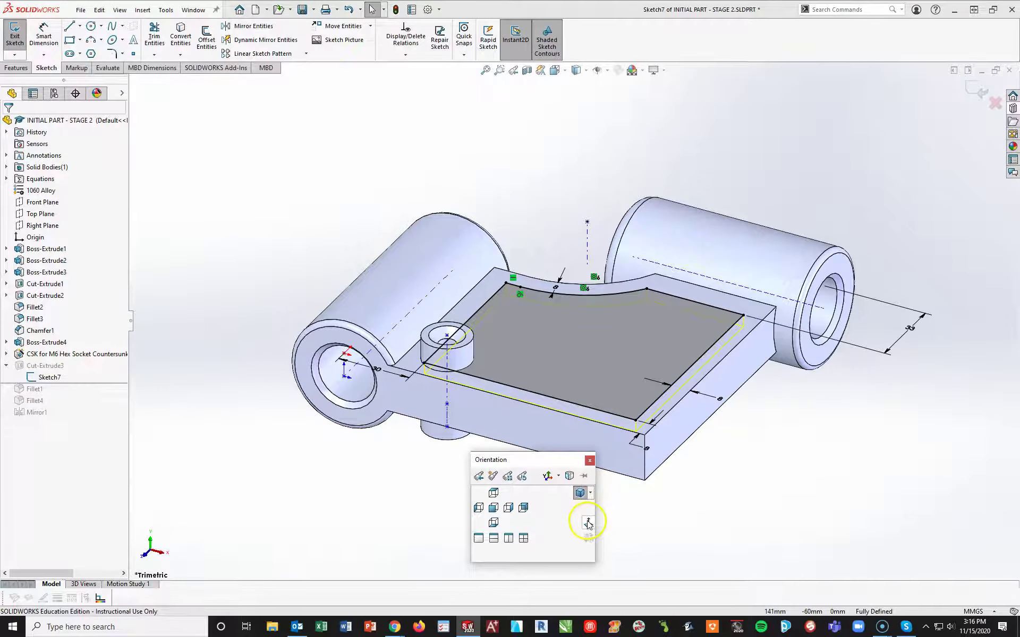
click(588, 523)
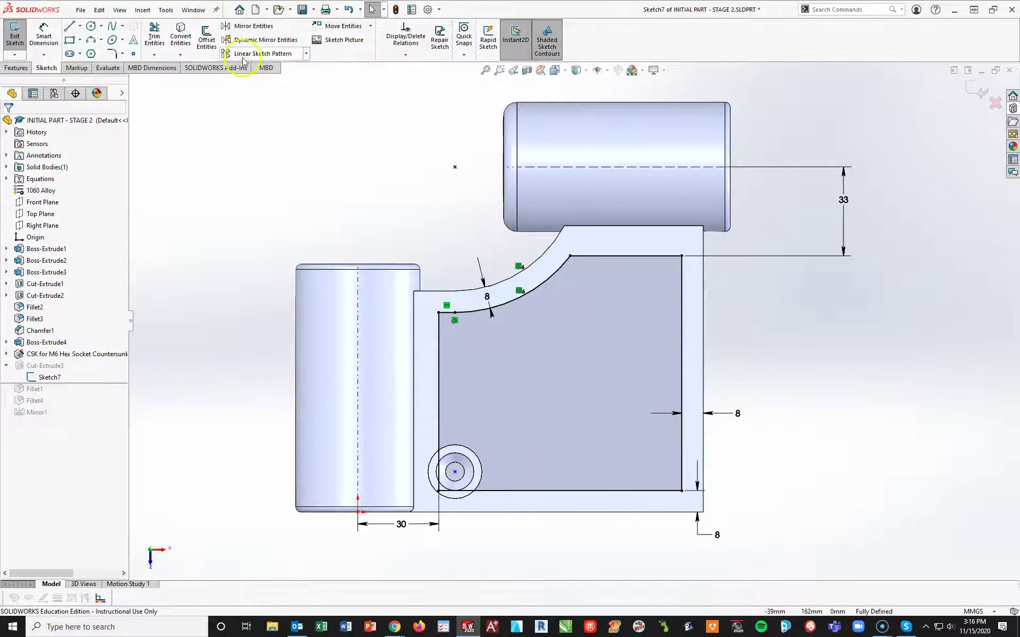
Step: Offset the cylindrical boss's outer circular edge outward by 8 mm in the pocket sketch
click(207, 38)
click(468, 450)
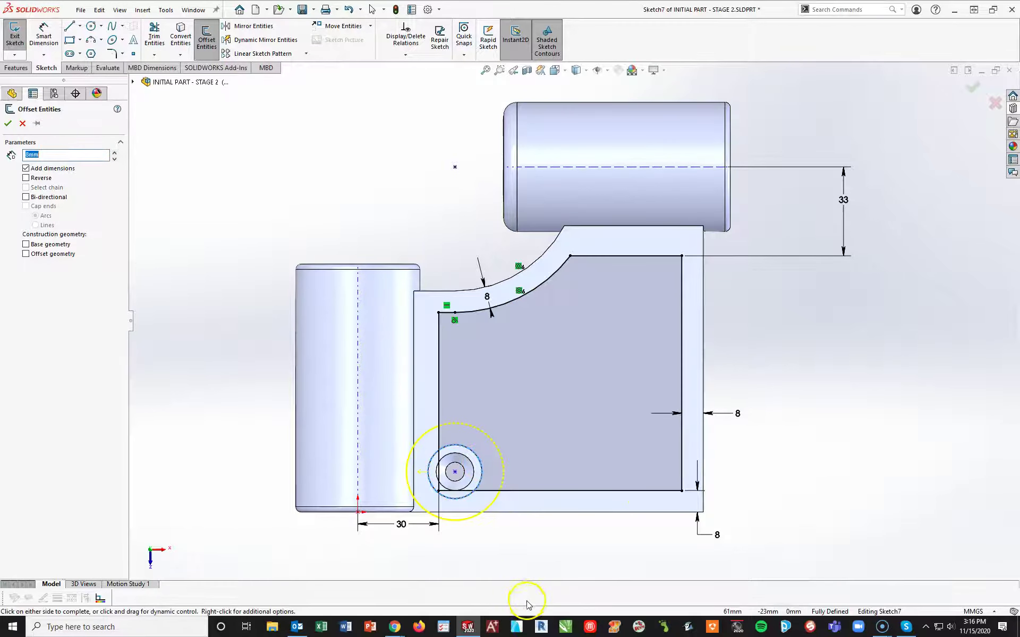
click(7, 123)
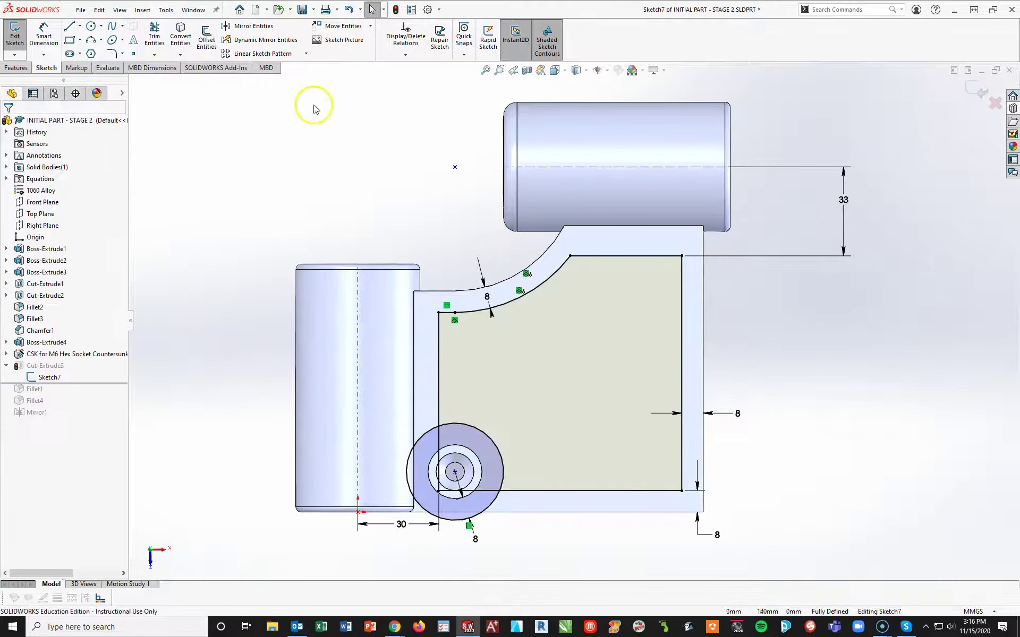
Step: Trim the pocket profile's corner lines inside the offset circle and the circle's arc outside the profile, leaving a rounded clearance around the boss
click(154, 37)
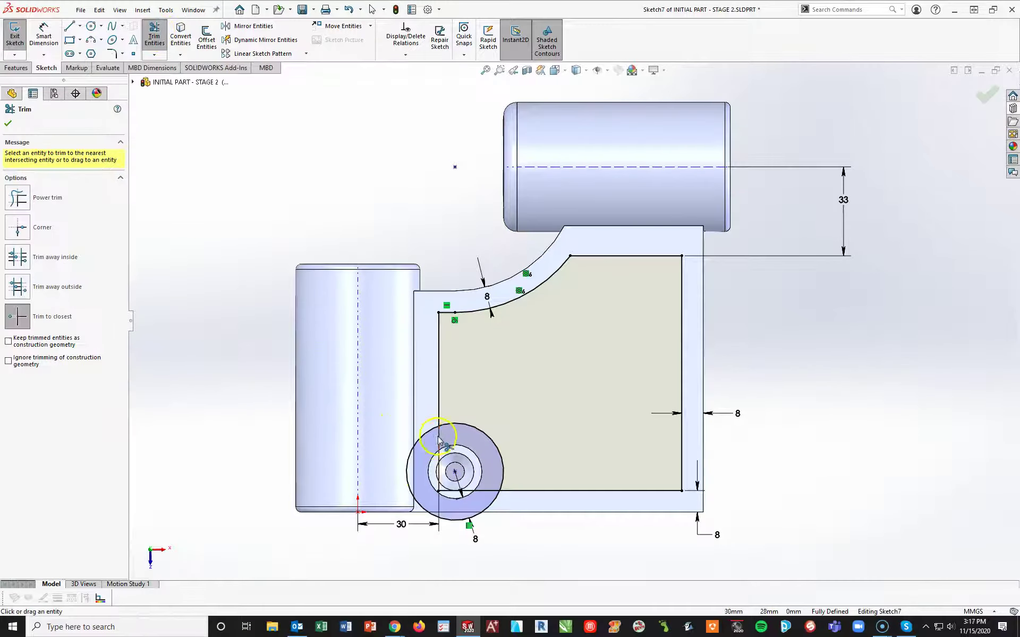
click(435, 491)
click(470, 491)
click(402, 471)
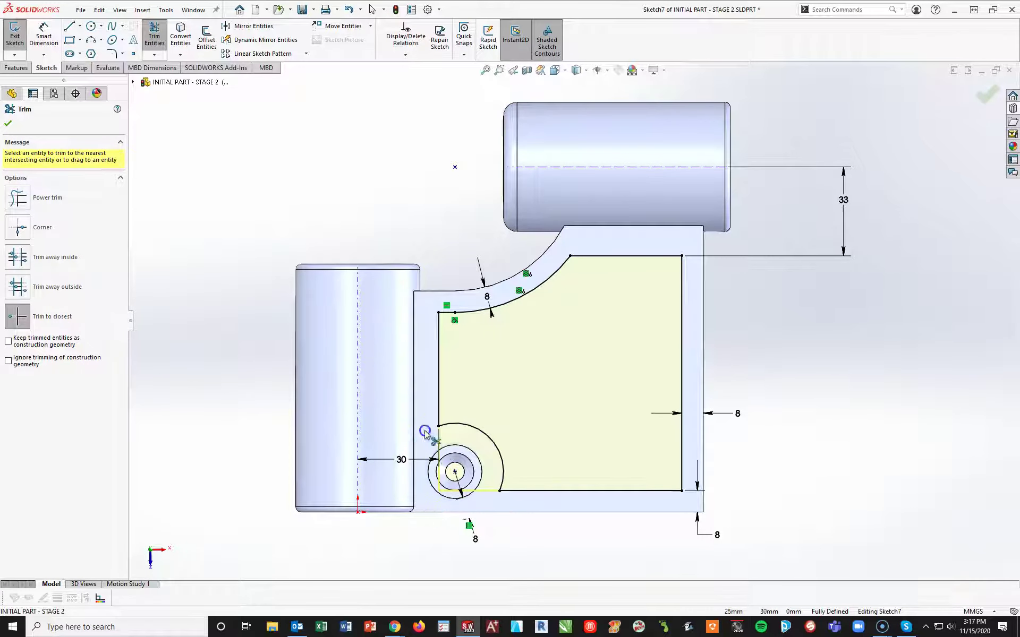
click(986, 94)
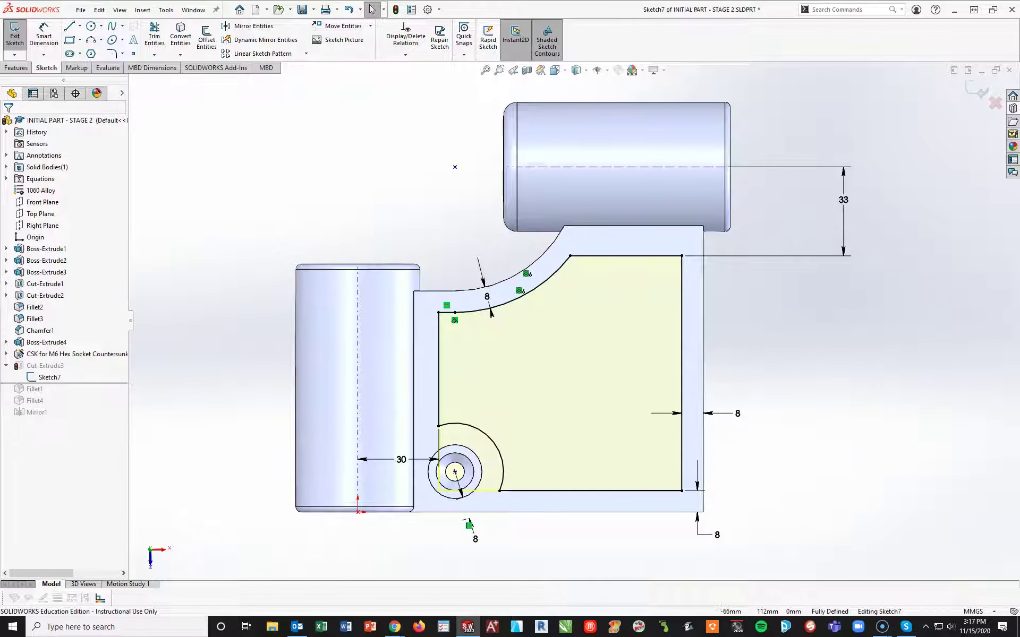
Step: Exit the pocket sketch, roll the feature history forward through Fillet4, and delete the missing edge reference from that fillet
click(978, 93)
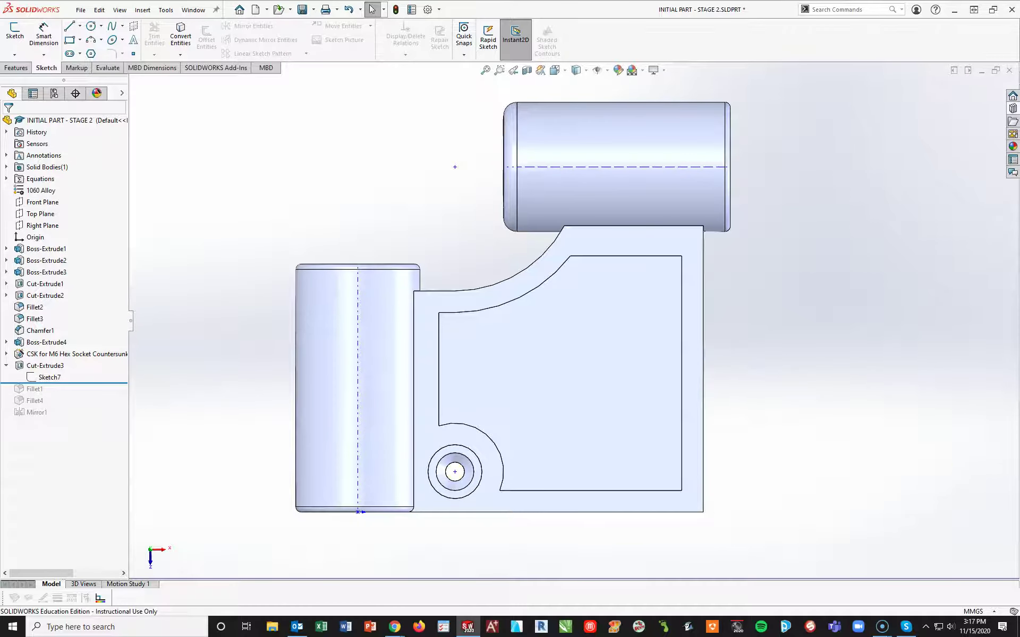
drag(84, 383, 68, 406)
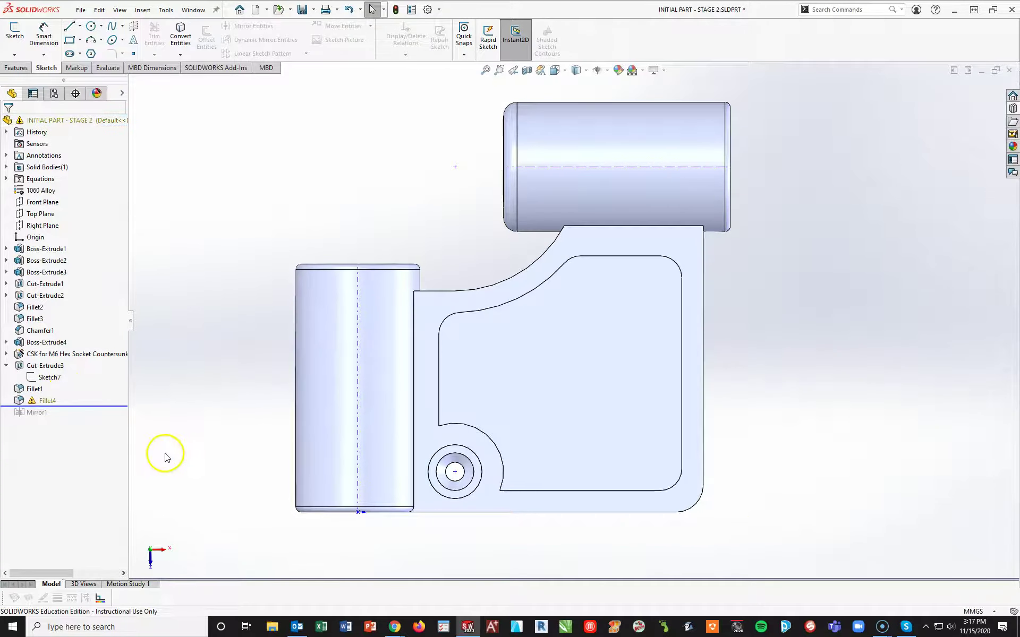
click(30, 400)
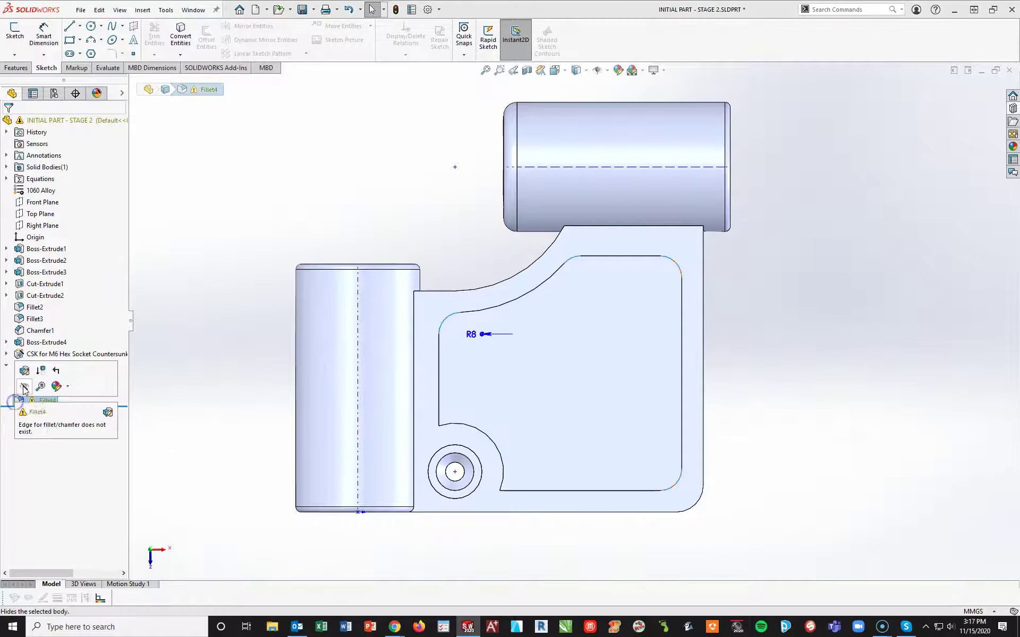
click(23, 374)
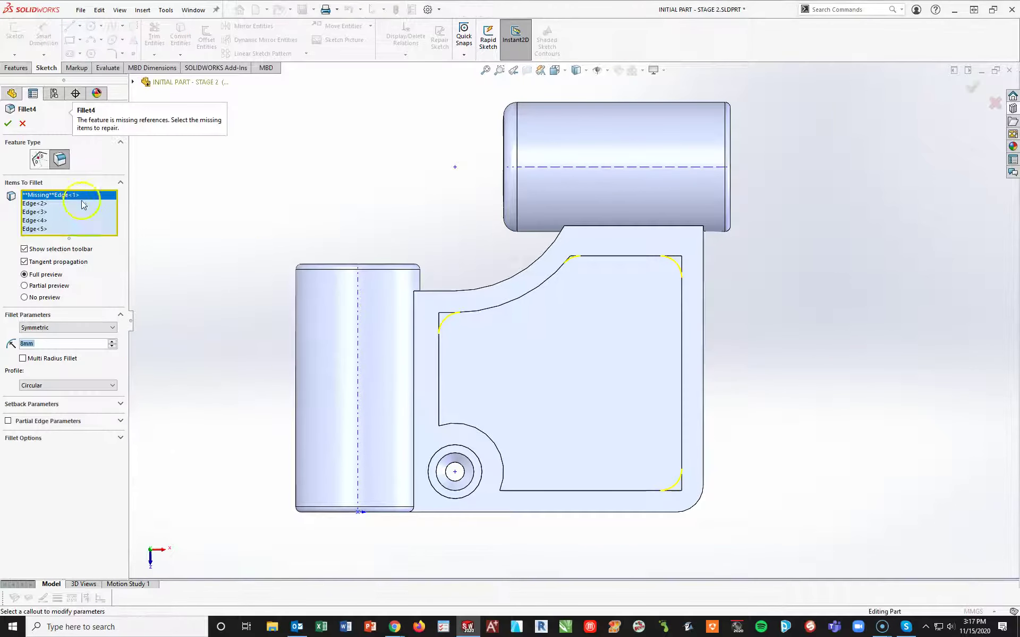
right_click(72, 199)
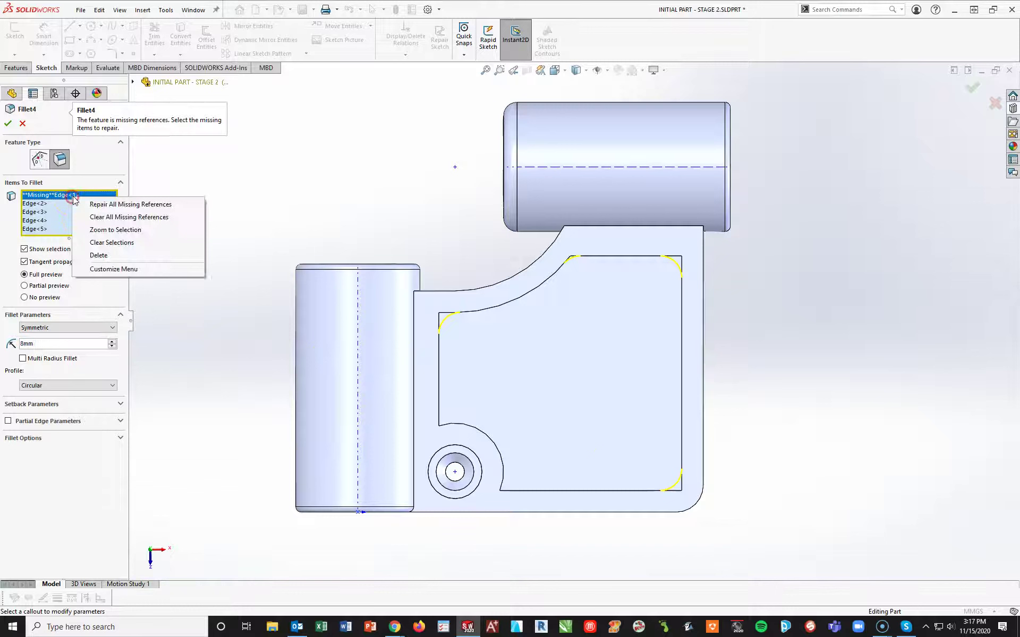
click(99, 255)
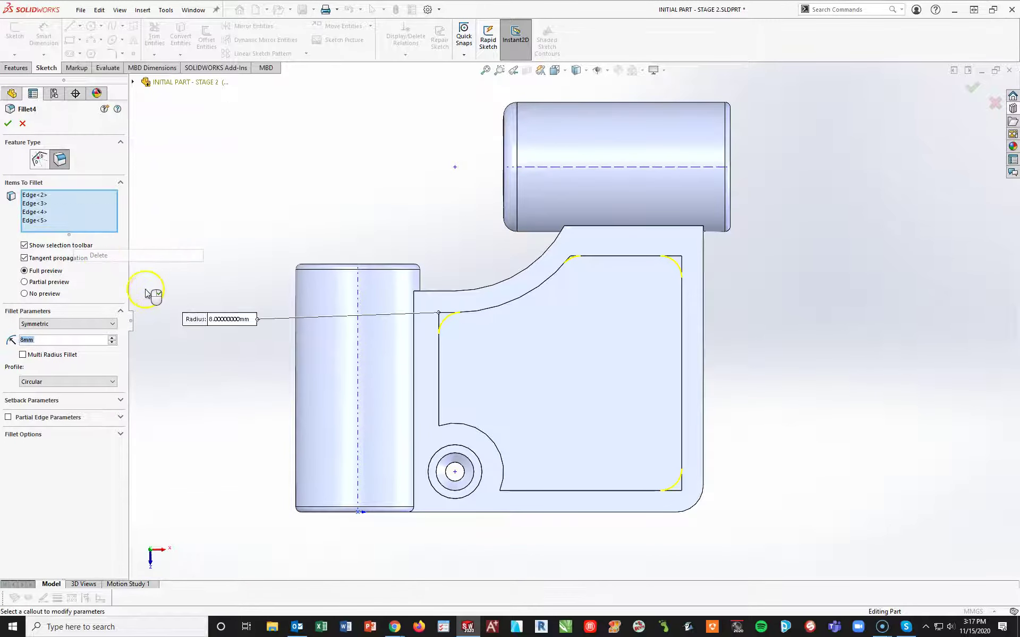
Step: Add the two corner edges where the boss clearance arc meets the pocket walls to the 8 mm Fillet4, ending in a trimetric view
middle_drag(609, 436, 434, 397)
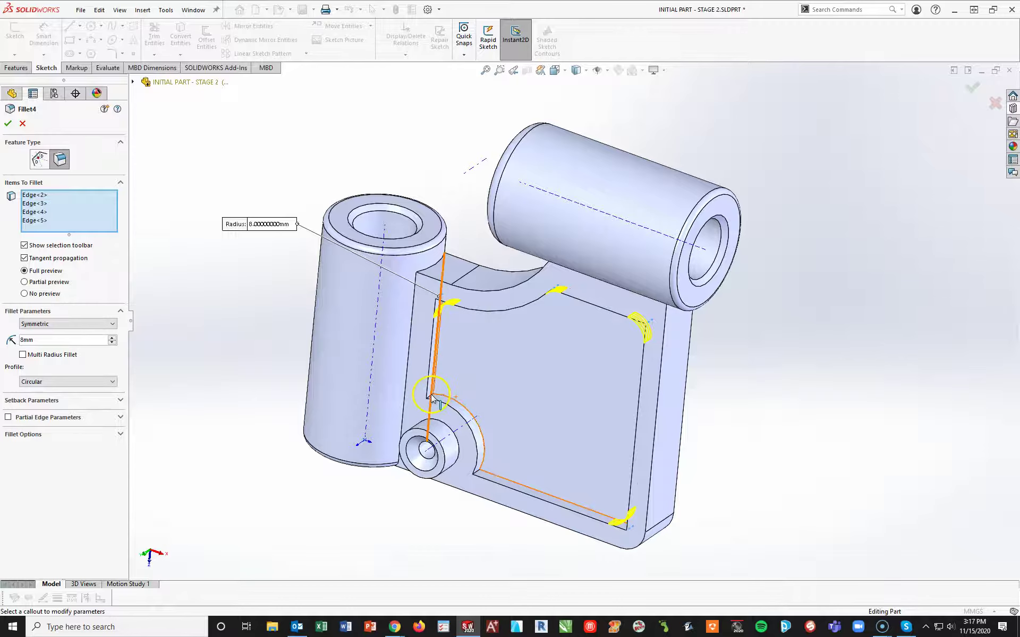
scroll(433, 398, down, 5)
click(523, 342)
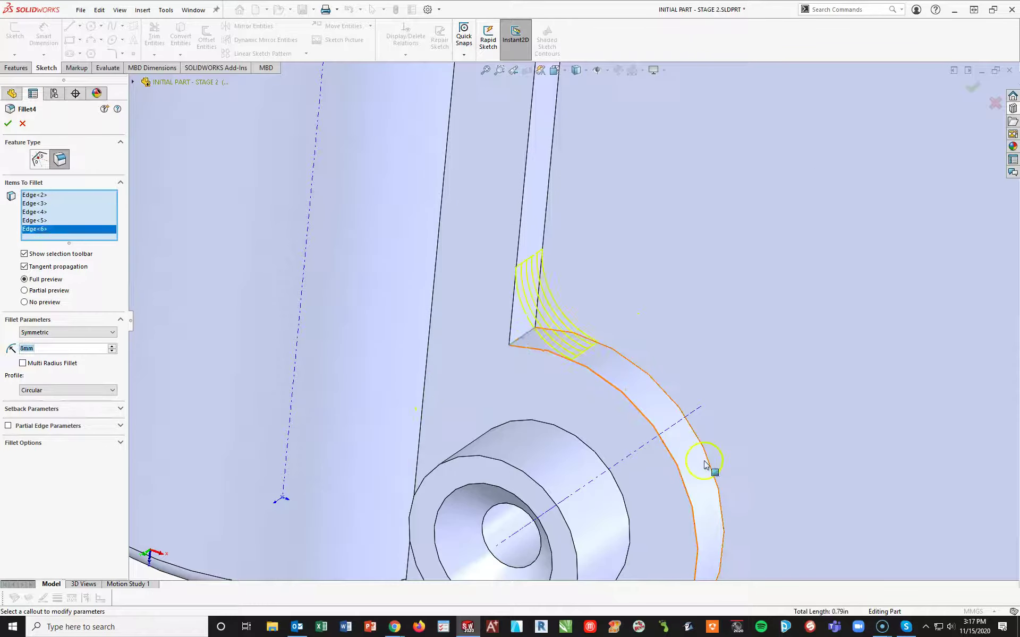
scroll(664, 478, up, 5)
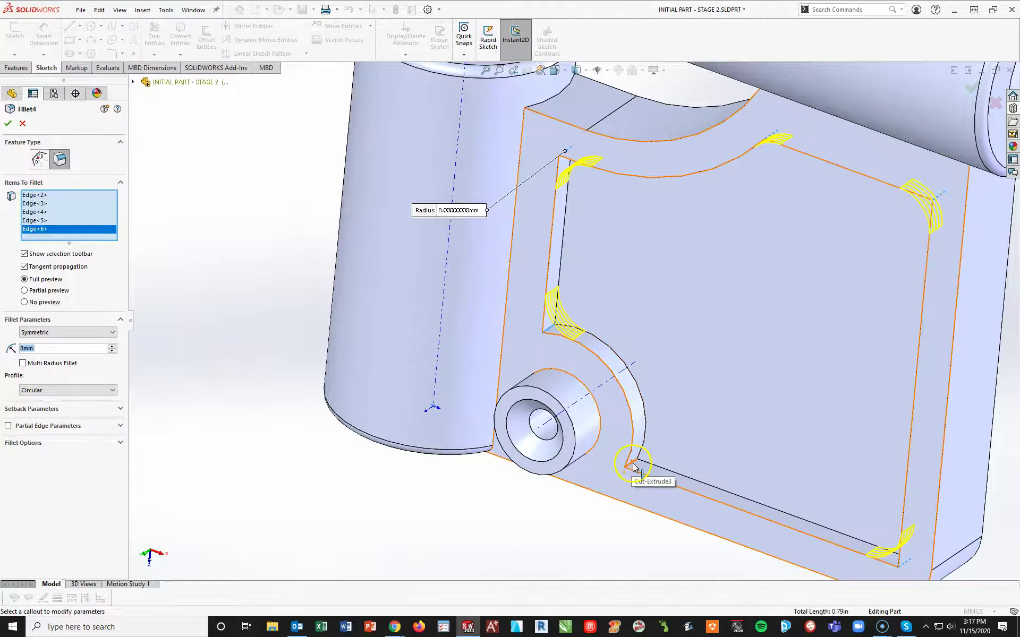
click(634, 467)
click(8, 123)
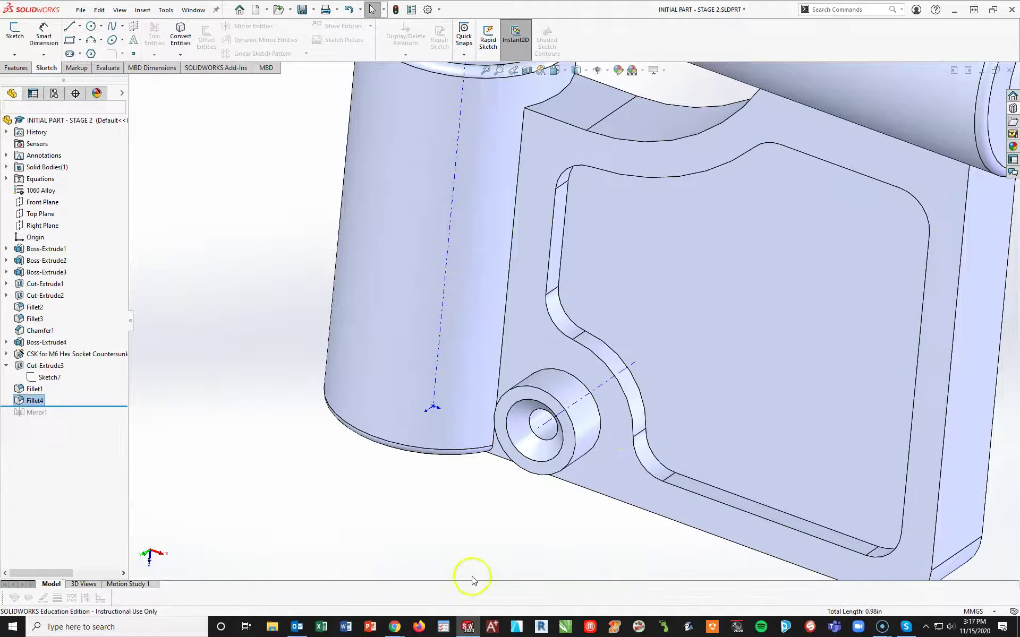
key(space)
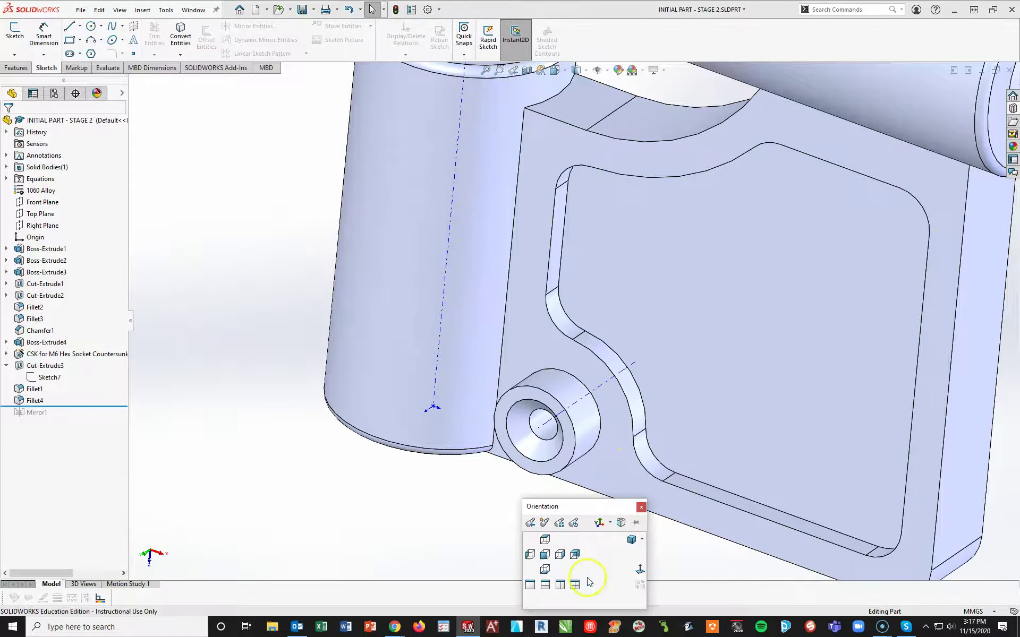
click(632, 540)
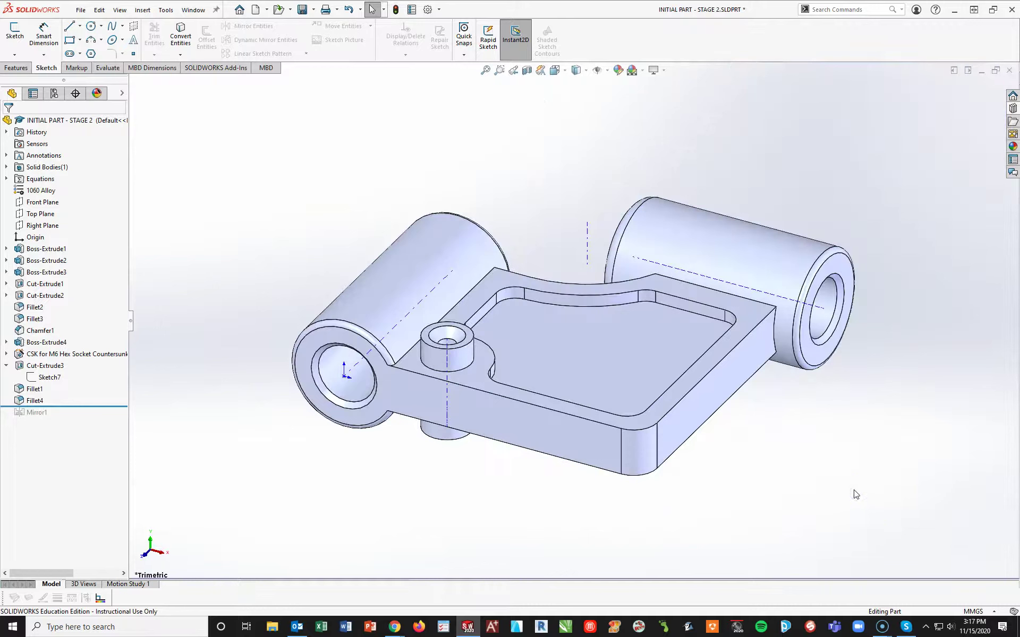
Step: Reopen Sketch7 normal to the sketch and set the pocket's upper edge distance from the upper cylinder's axis to 40 mm
click(32, 383)
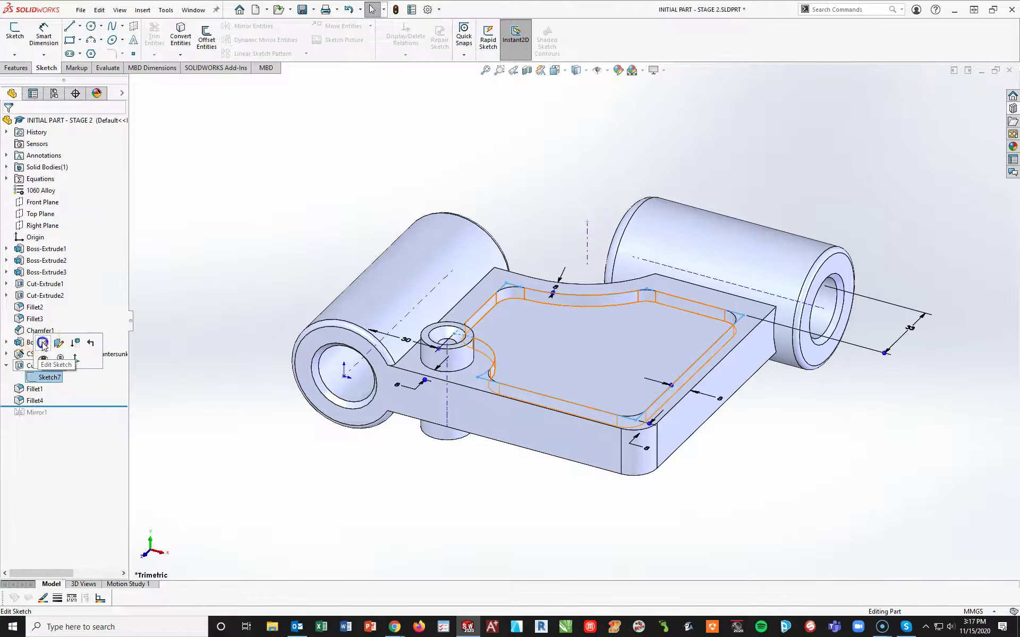
click(43, 343)
key(space)
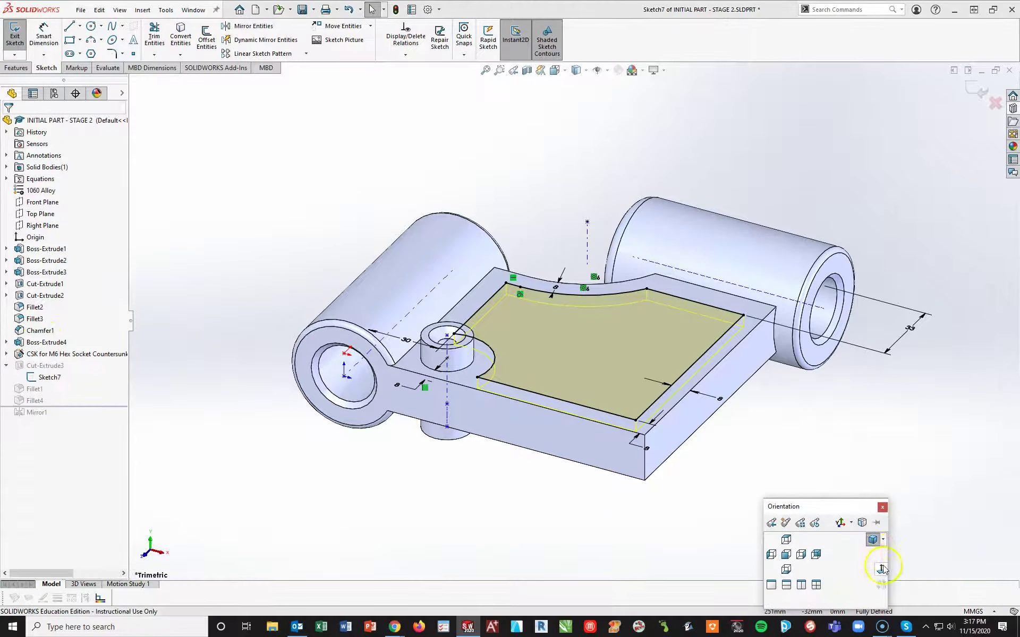
click(882, 570)
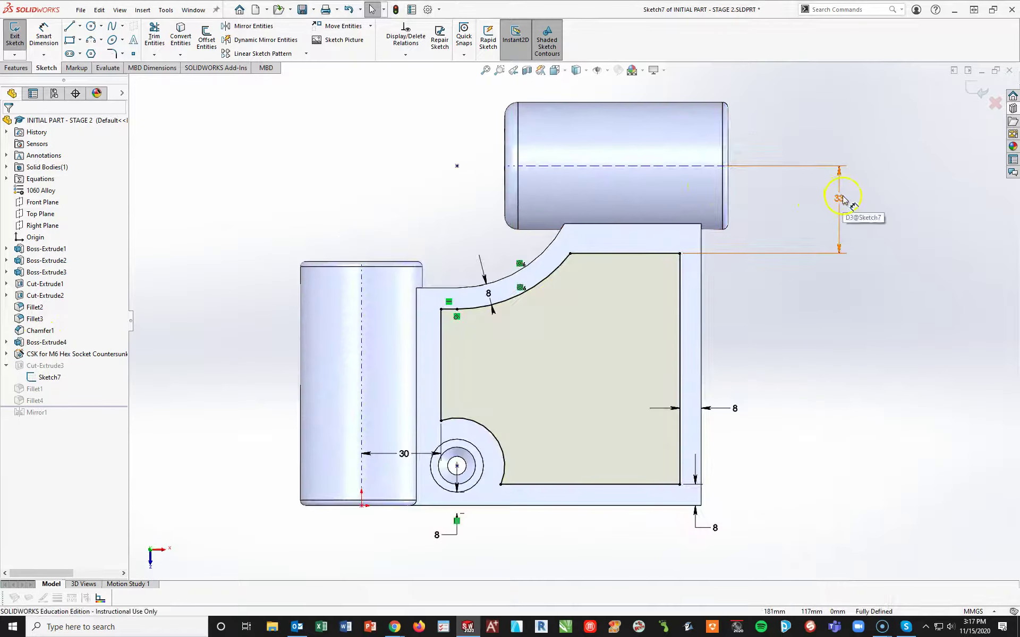
double_click(842, 199)
click(888, 225)
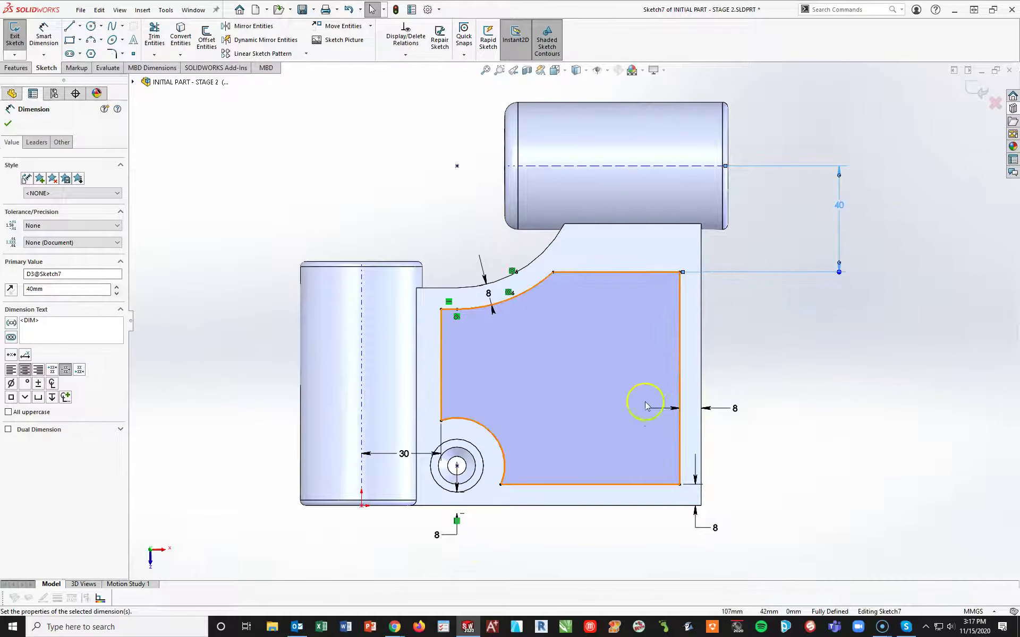
Step: Move the pocket's 30 mm horizontal dimension below the part and set it to 45 mm
drag(401, 453, 414, 553)
text(45)
key(Return)
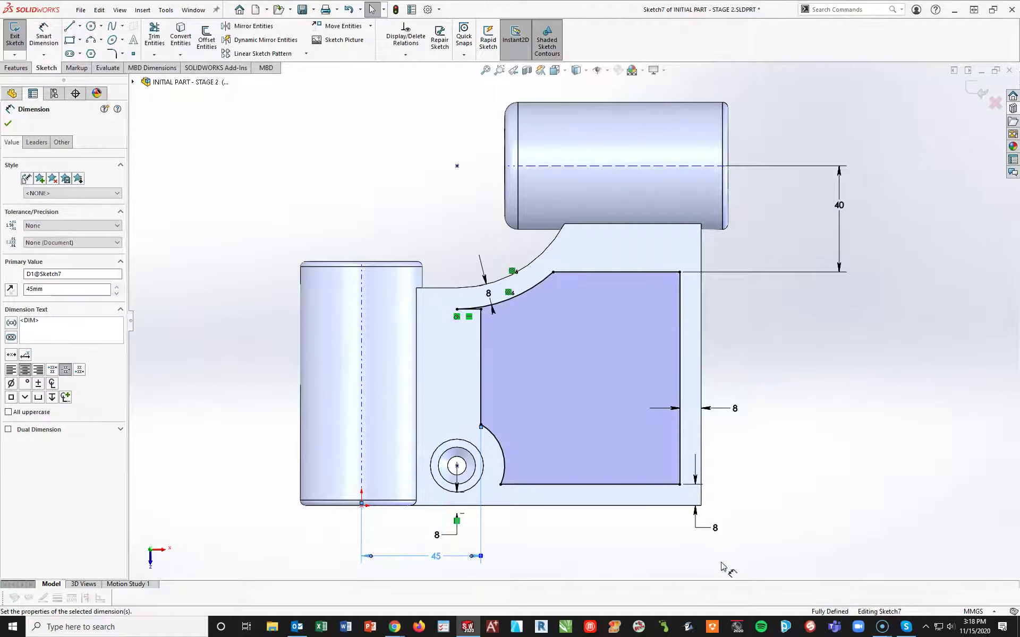
click(610, 543)
Step: Delete the short horizontal line between the offset curve's end and the pocket's vertical wall line
scroll(479, 323, down, 5)
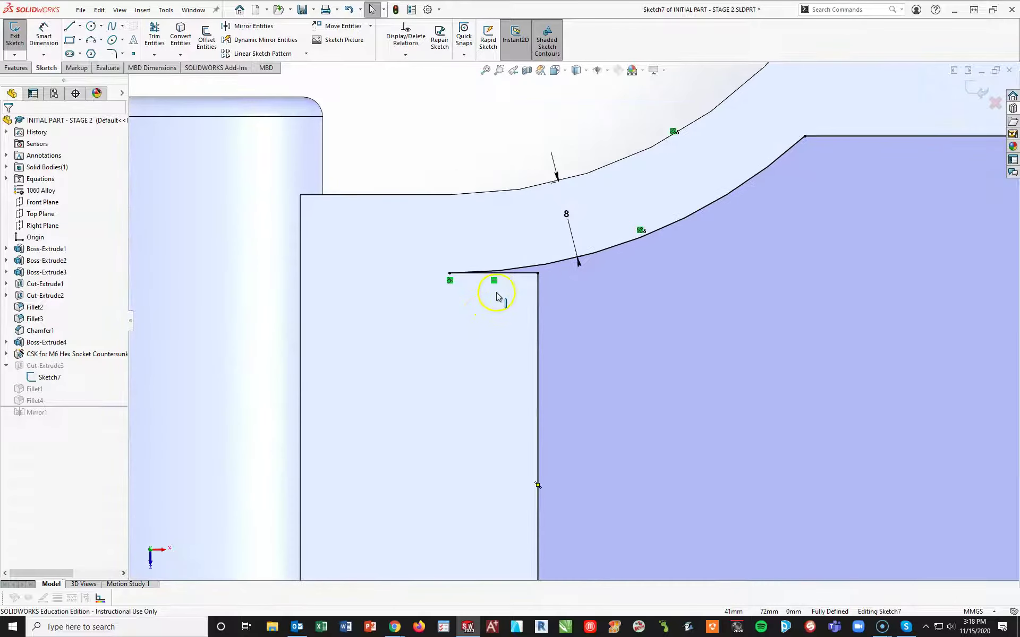
click(539, 374)
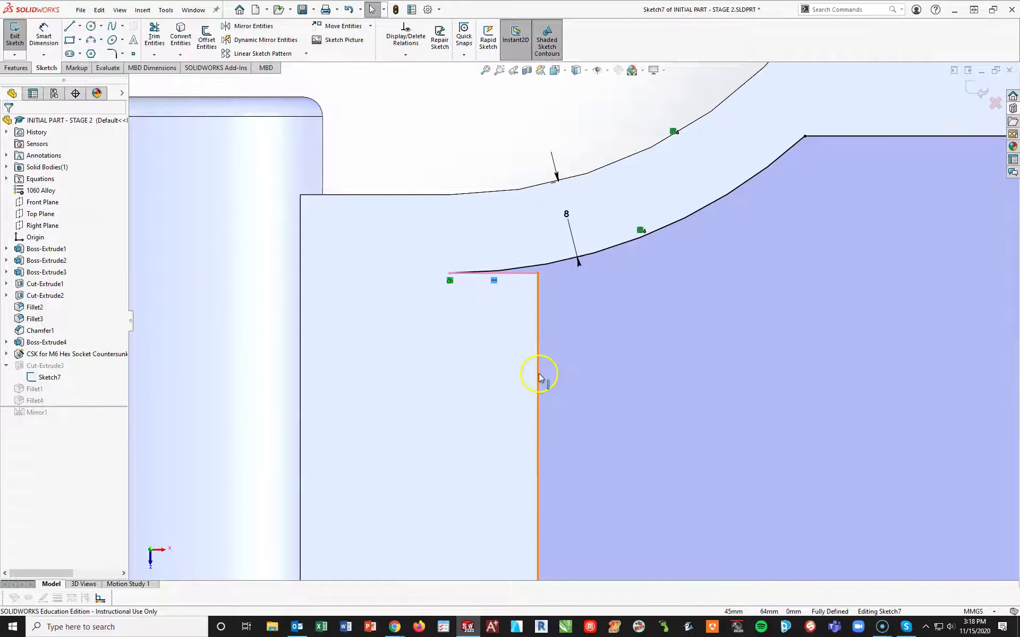
click(490, 318)
click(567, 322)
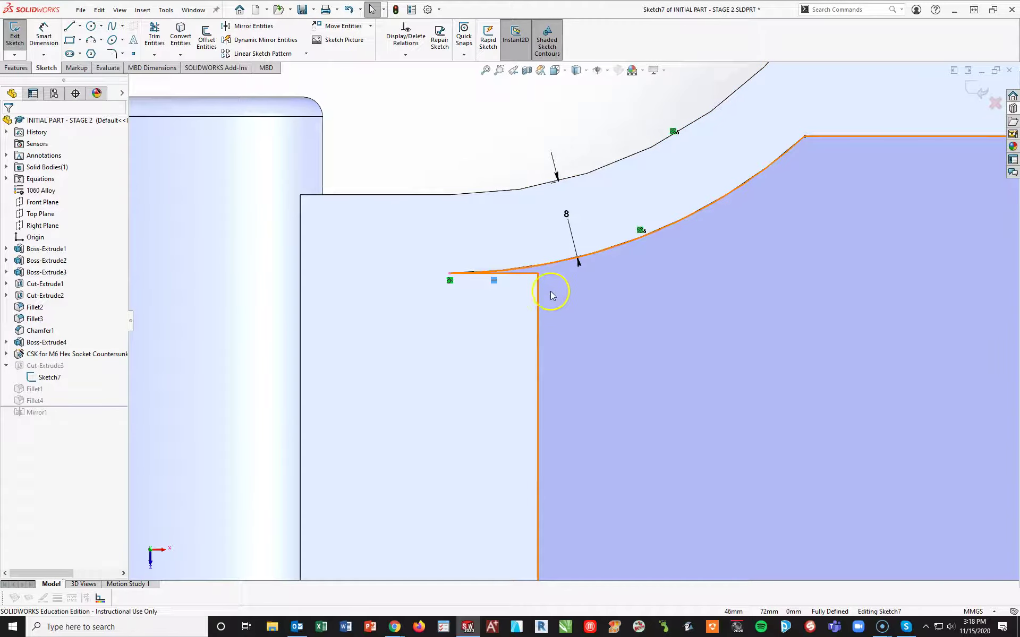
click(523, 277)
key(Delete)
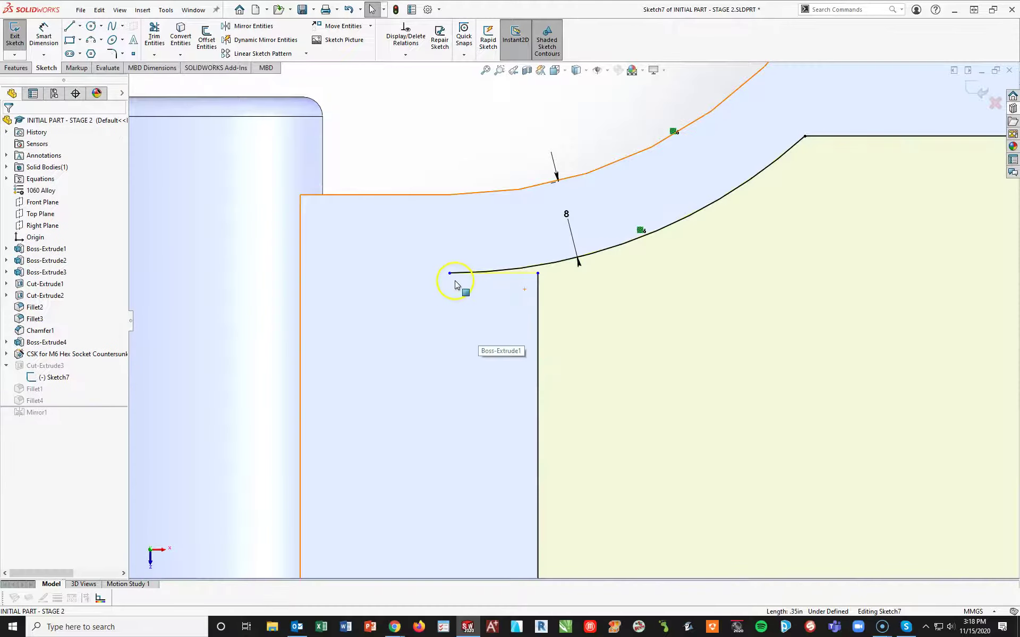
Step: Pull the offset curve's end toward the vertical wall line and trim both overhanging ends into a single closed corner
drag(450, 273, 507, 269)
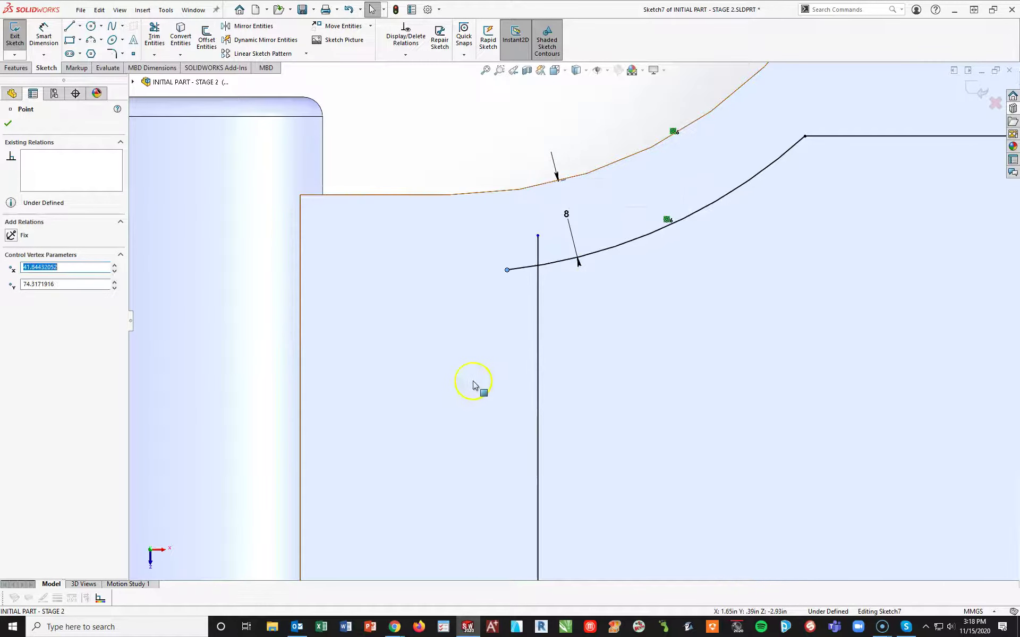
click(155, 37)
click(539, 249)
click(519, 271)
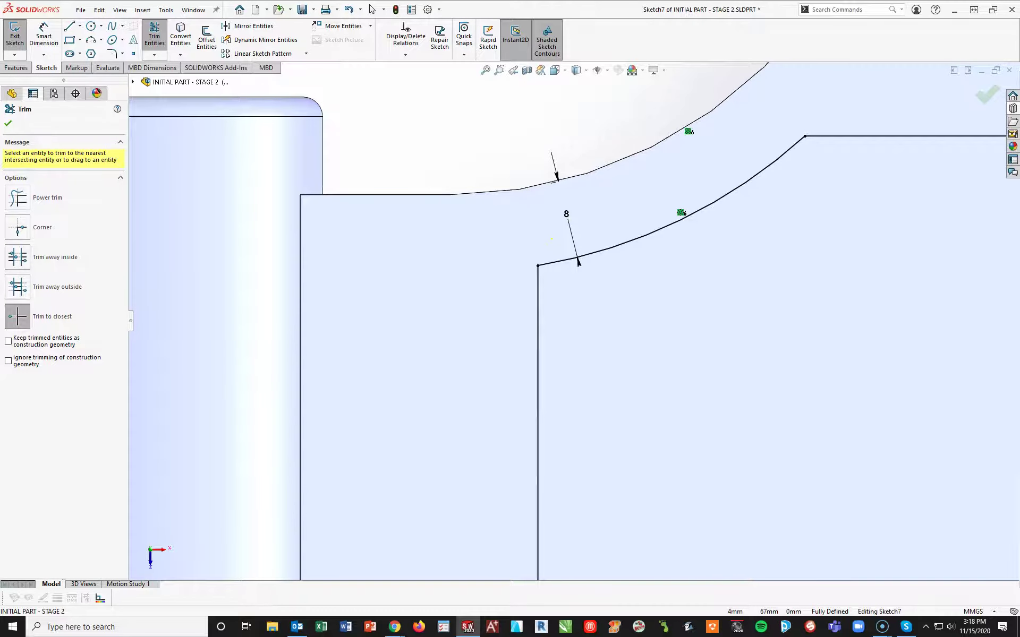
key(Escape)
key(f)
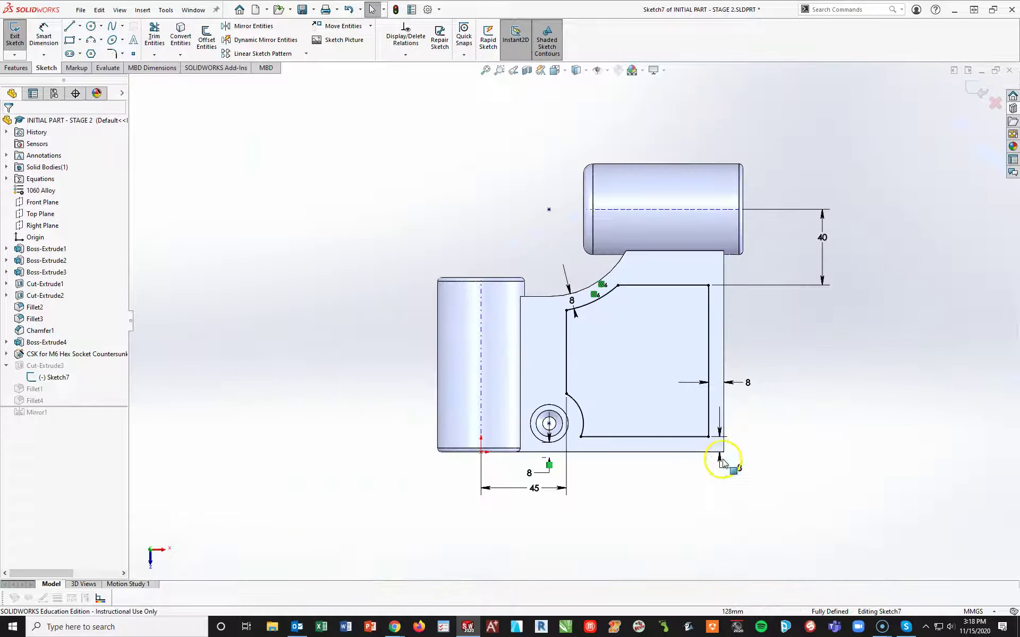
Step: Exit the sketch, continue the rebuild despite the fillet error, and delete the missing edge reference from Fillet4
click(982, 93)
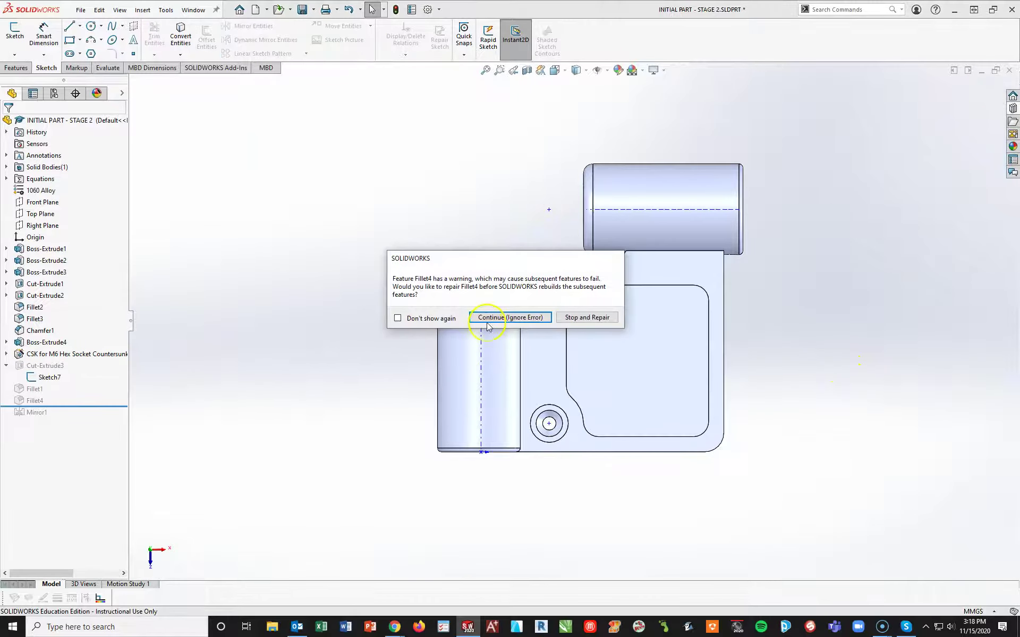
click(487, 320)
click(323, 93)
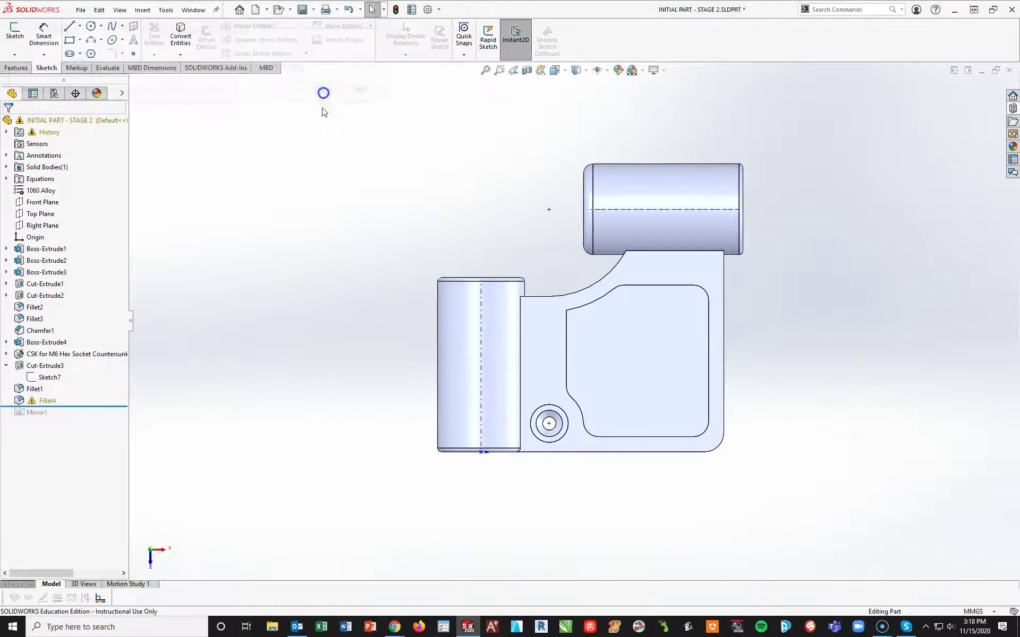
click(33, 401)
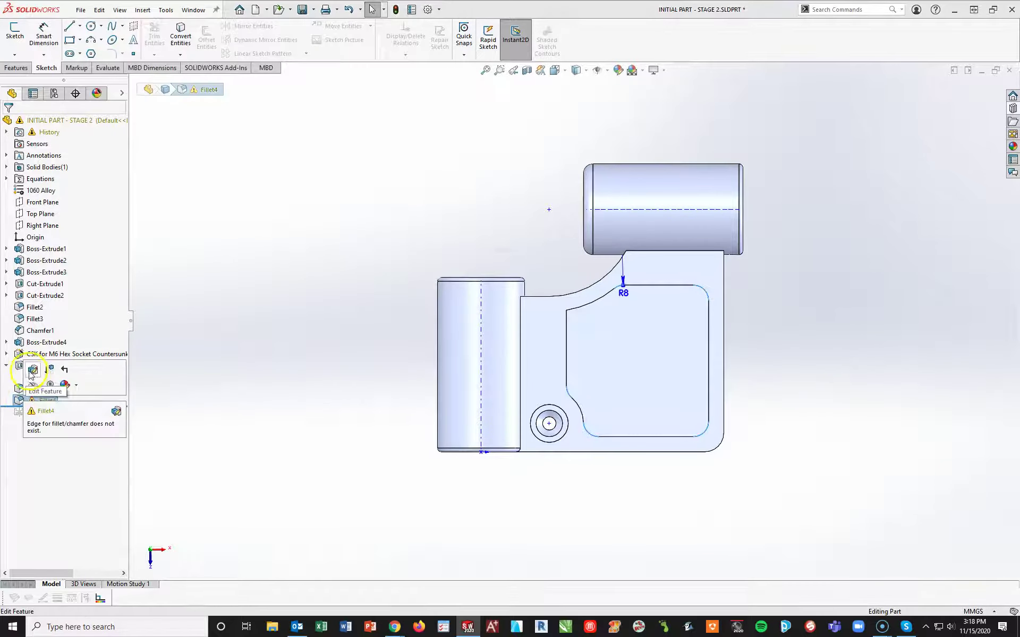
click(32, 372)
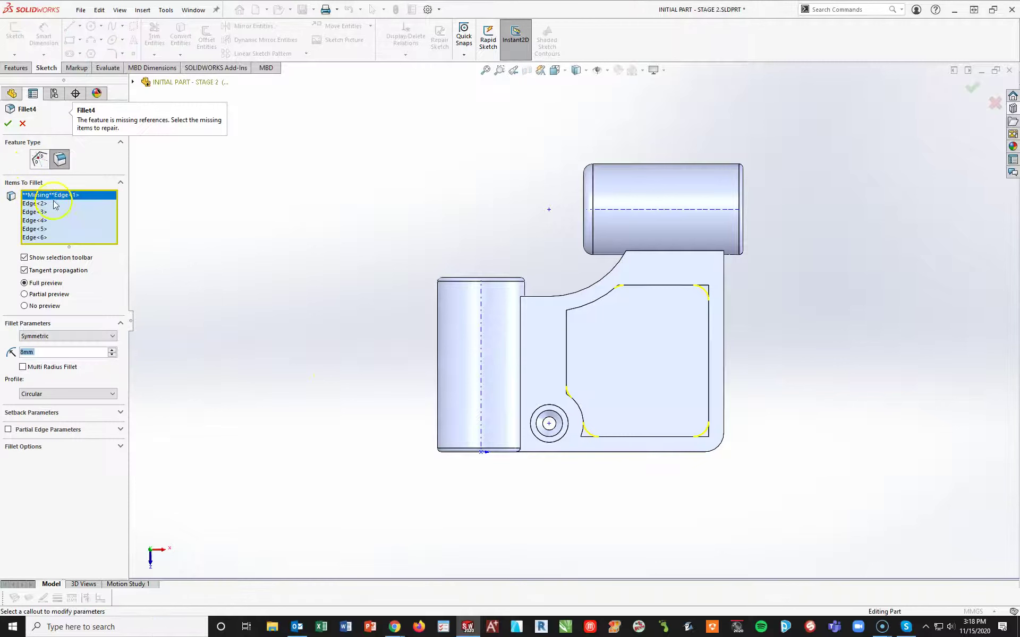
right_click(57, 196)
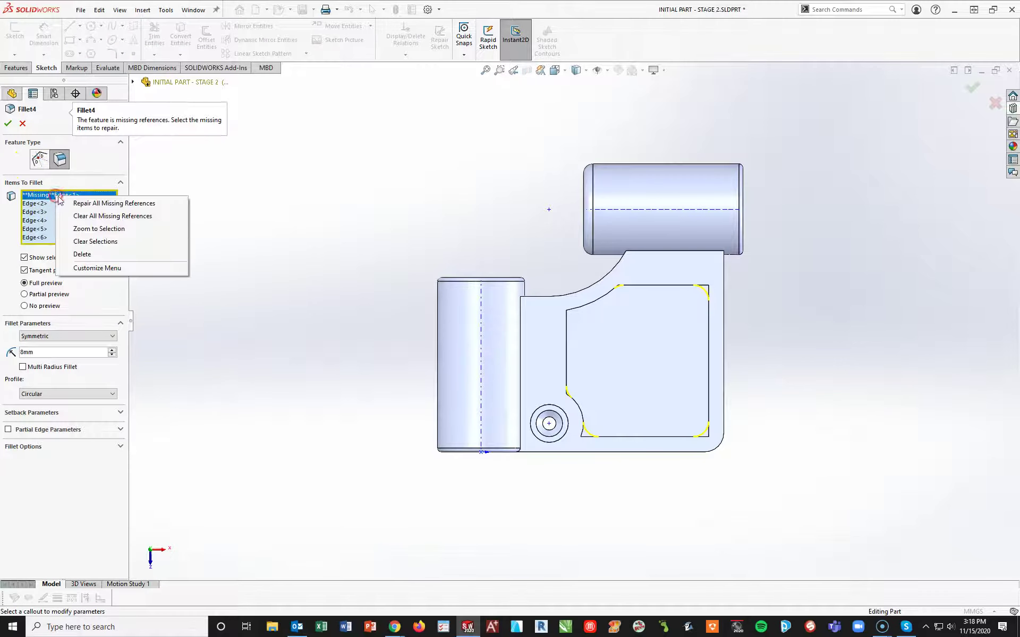
click(82, 253)
Step: Add the pocket corner edge where the offset curve meets the vertical wall to the 8 mm Fillet4 and accept it
middle_drag(563, 348, 567, 326)
scroll(567, 326, down, 5)
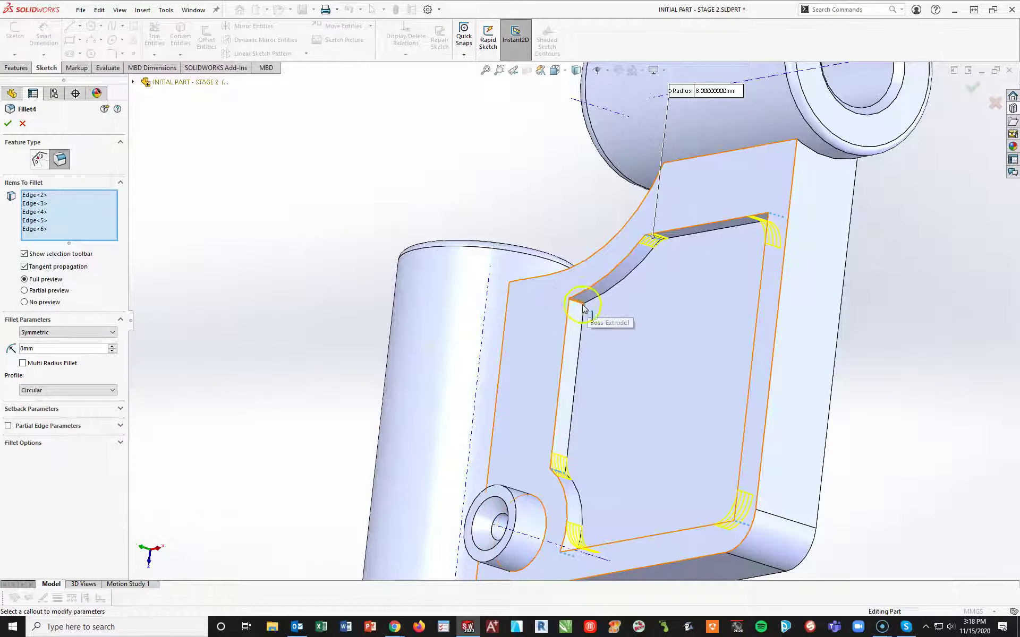
click(581, 306)
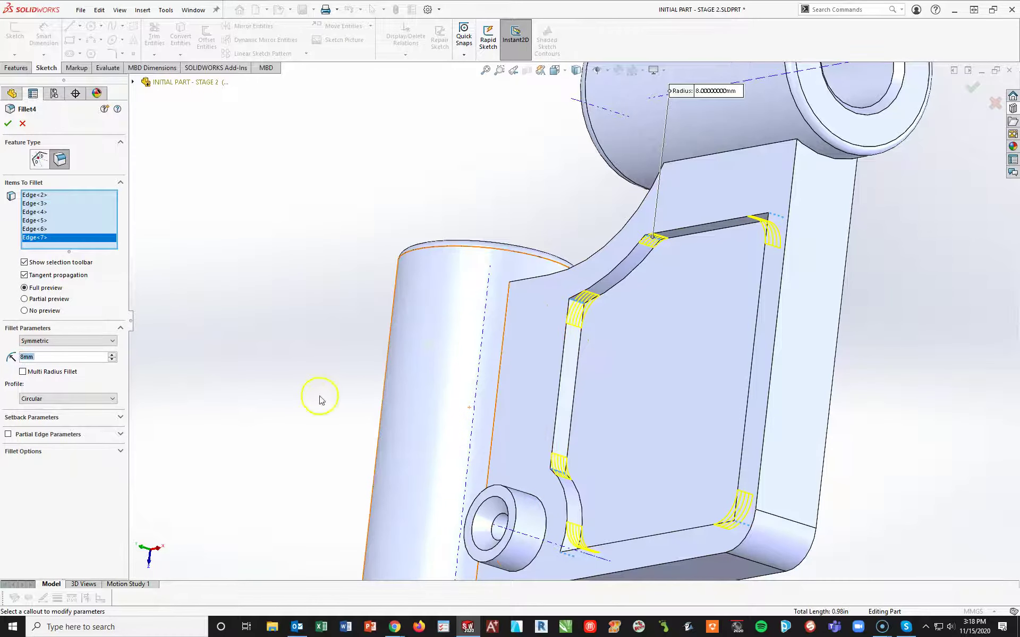
click(11, 125)
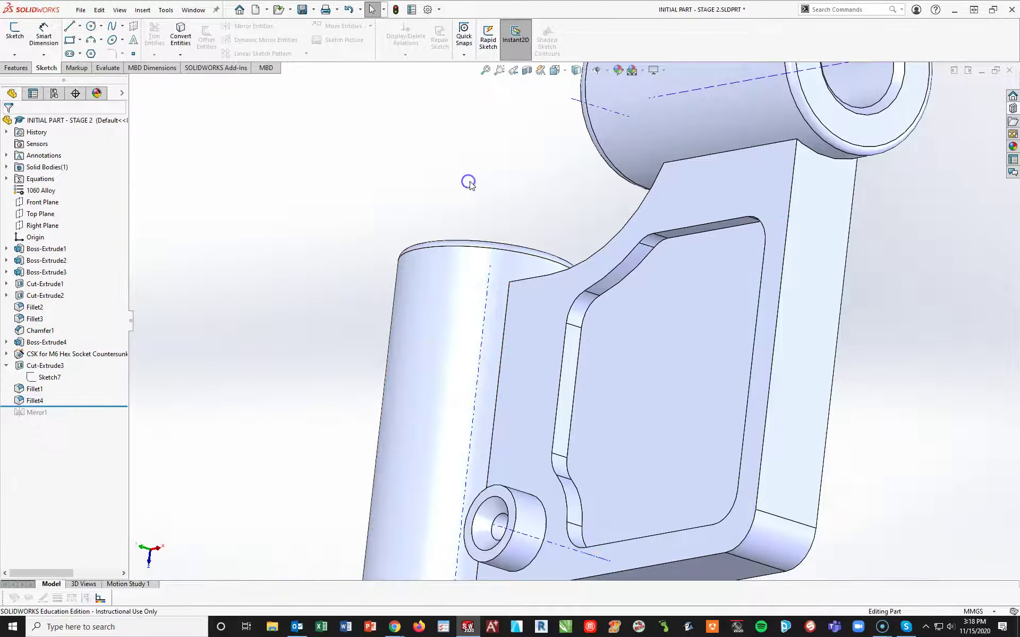
Step: Show the part in trimetric view and roll the feature history forward to include Mirror1
key(space)
click(583, 224)
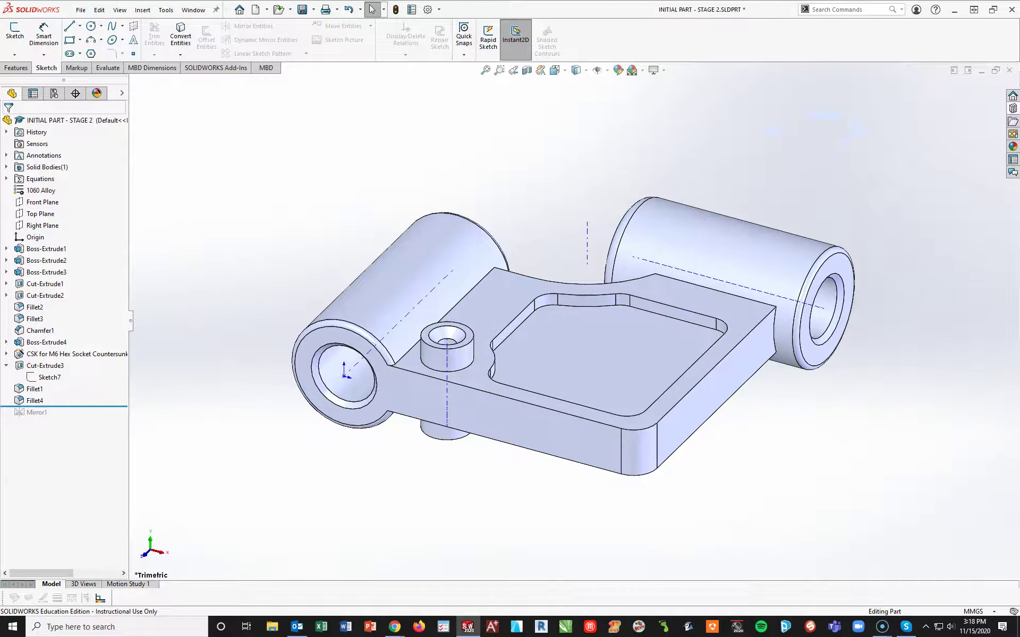
drag(65, 407, 65, 419)
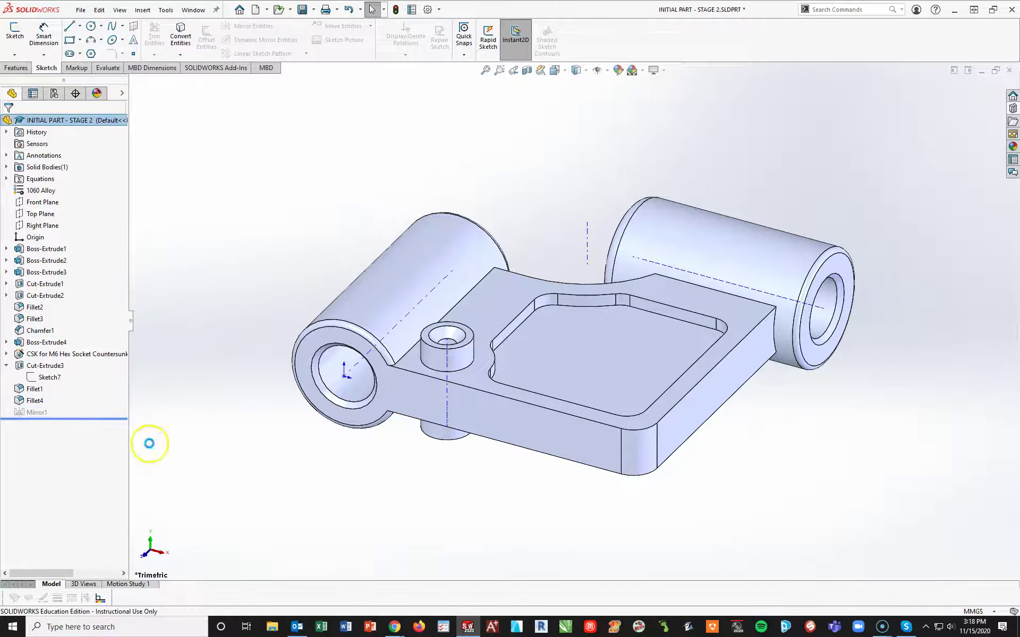
Step: Change the radius of Fillet3 on the rear cylinder's end edge to 7 mm
middle_drag(801, 546, 769, 603)
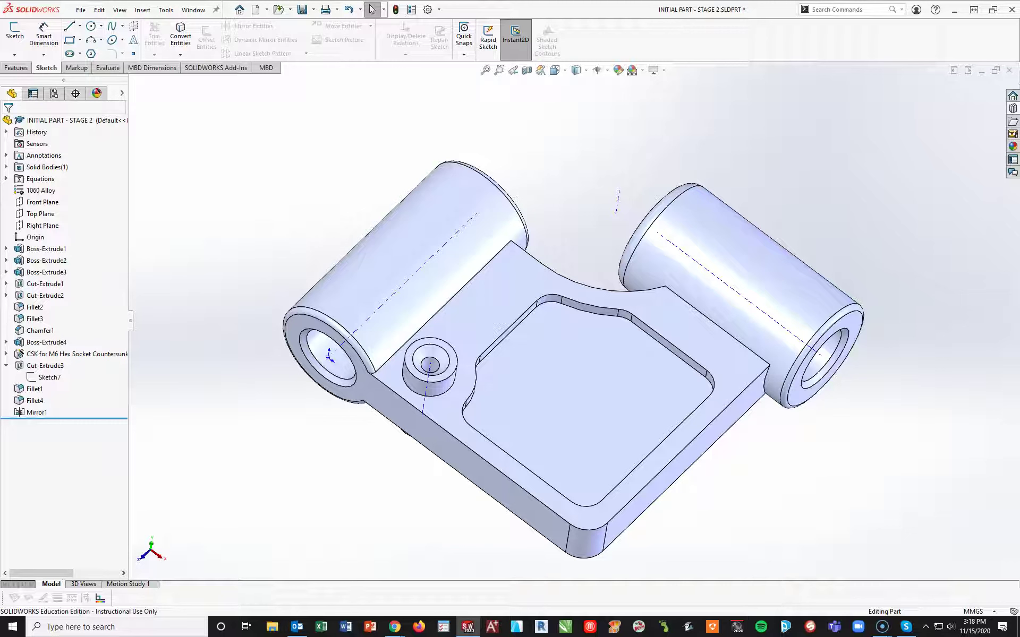
mouse_move(674, 380)
middle_down()
mouse_move(611, 393)
mouse_move(664, 383)
middle_up()
click(30, 319)
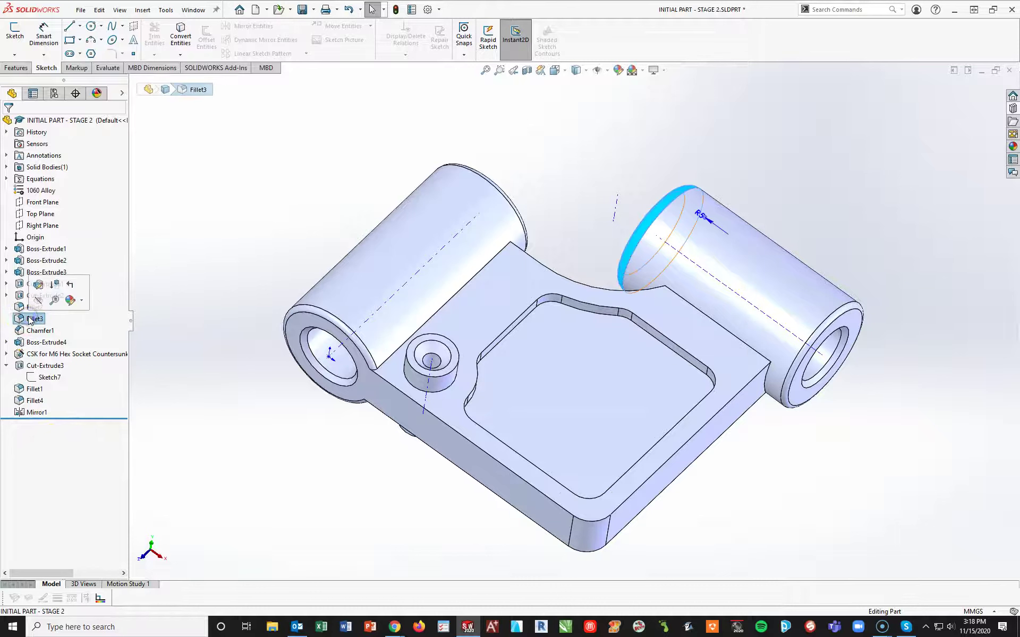
click(38, 285)
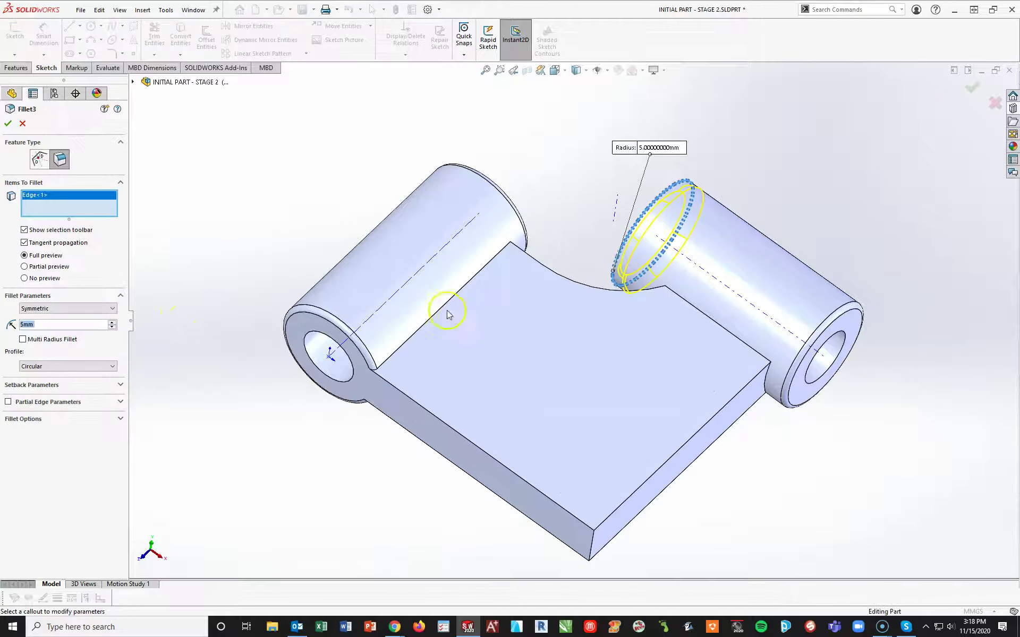
text(7)
key(Return)
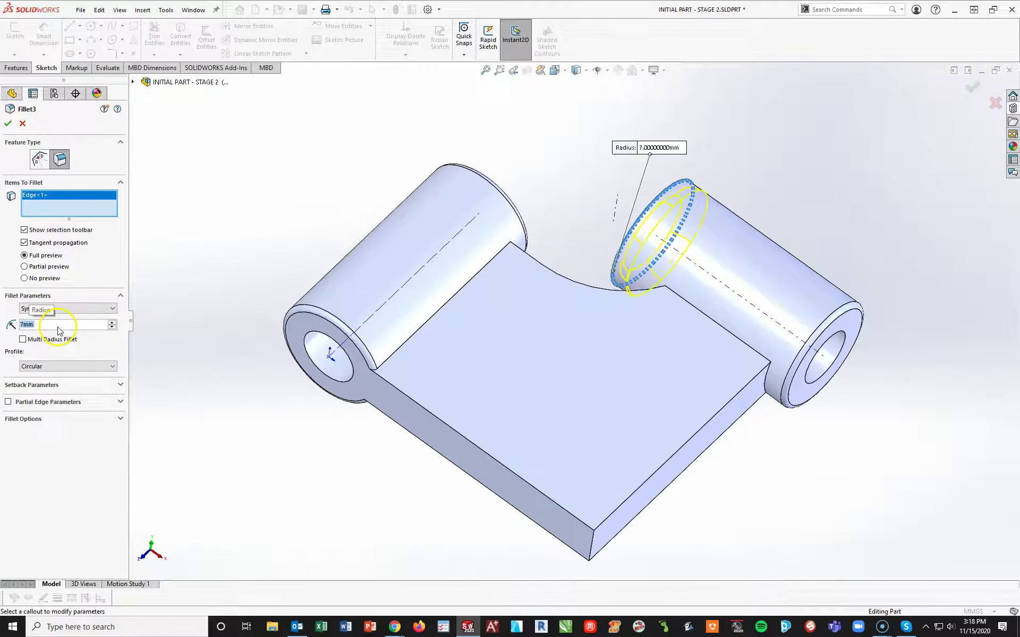
click(9, 125)
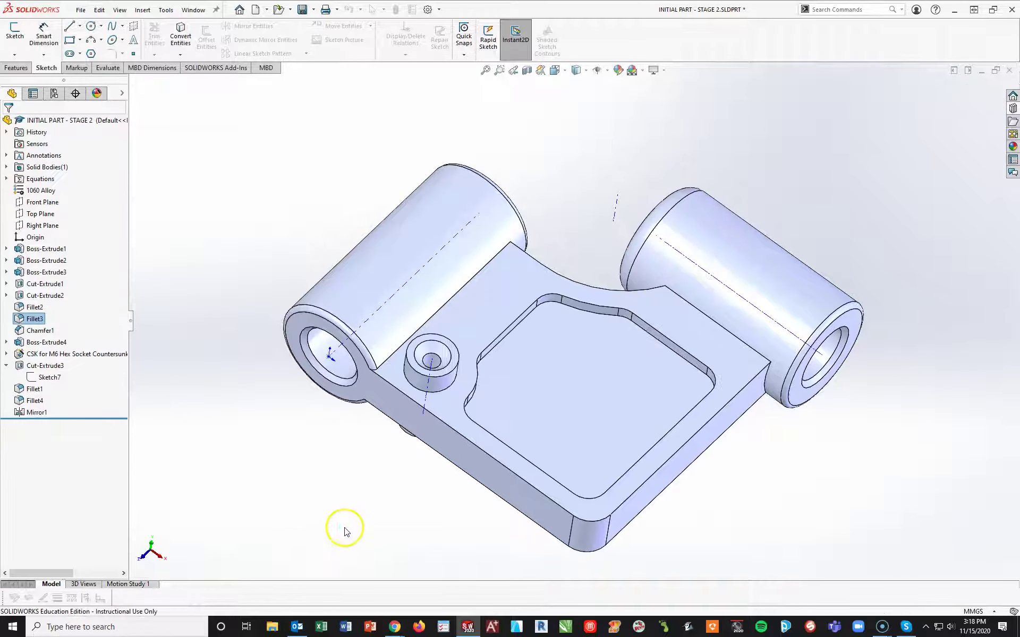
key(space)
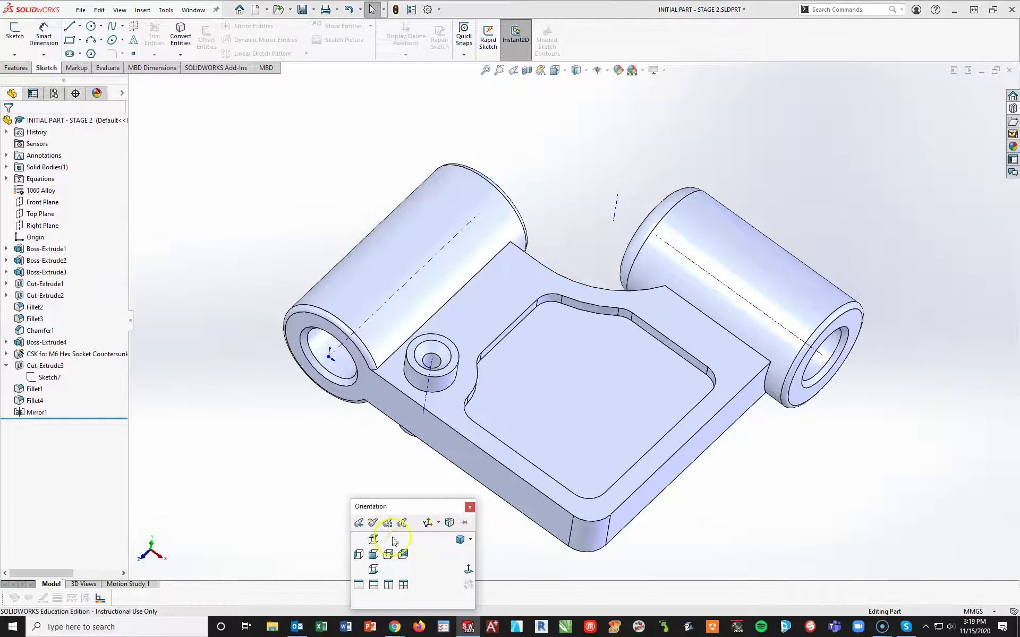
click(459, 540)
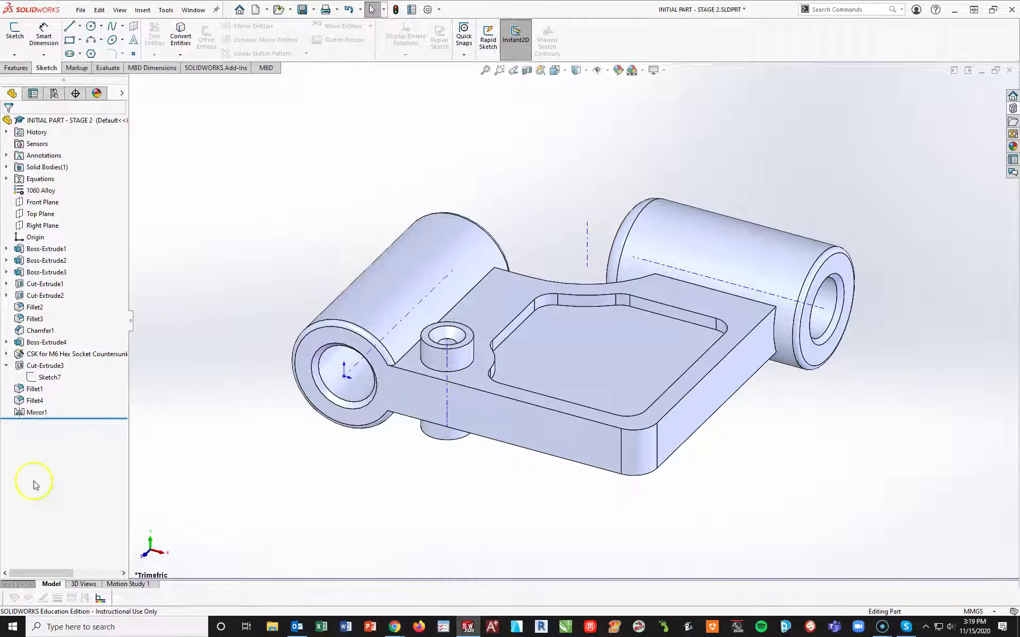
Step: Reorder Chamfer1 to the end of the feature history, after Mirror1
drag(39, 330, 82, 419)
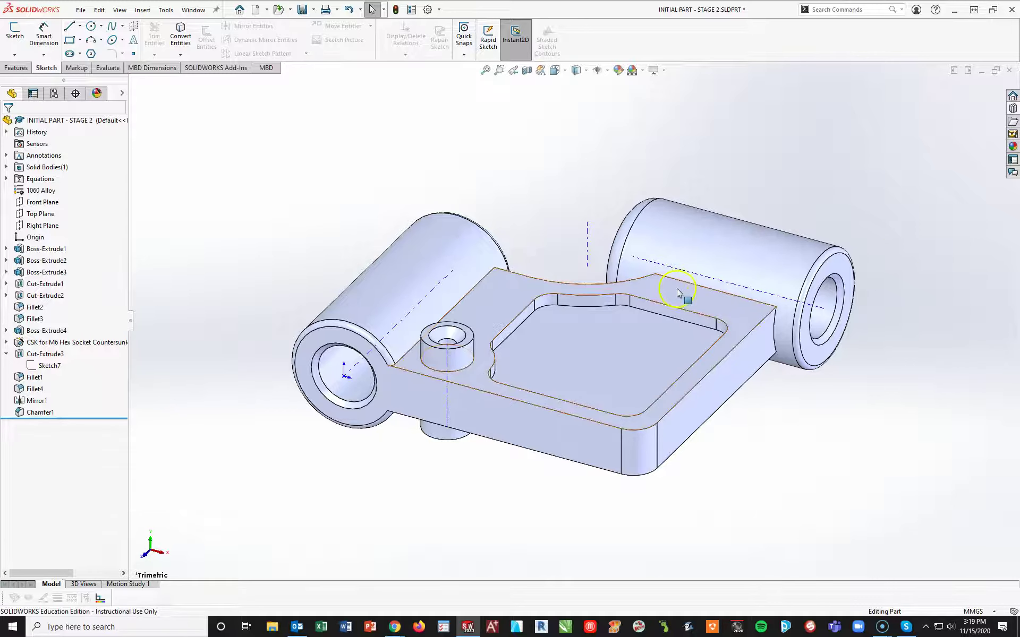
Step: Start a sketch on the Top Plane and draw a corner rectangle spanning the rear cylinder's width, from its outer edge into the plate
click(40, 213)
click(18, 36)
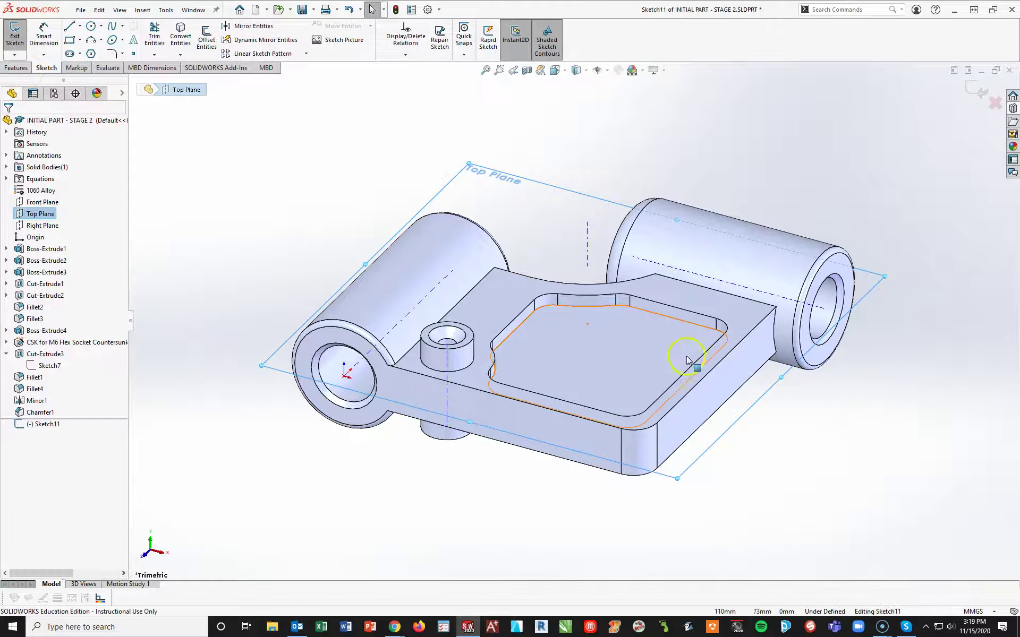
key(space)
click(697, 390)
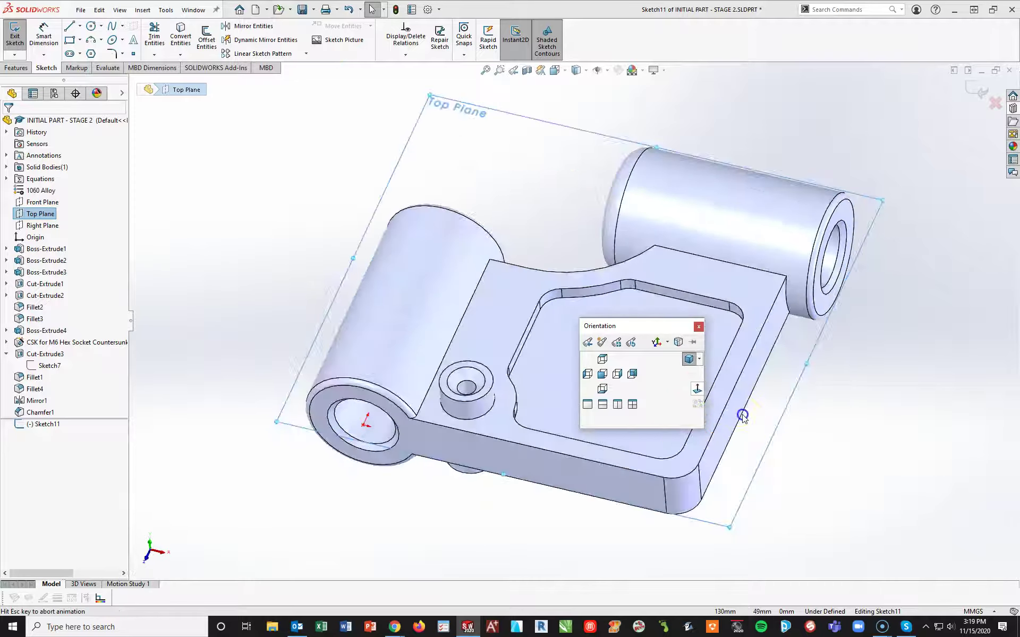
click(69, 40)
drag(665, 102, 738, 264)
key(Escape)
click(903, 352)
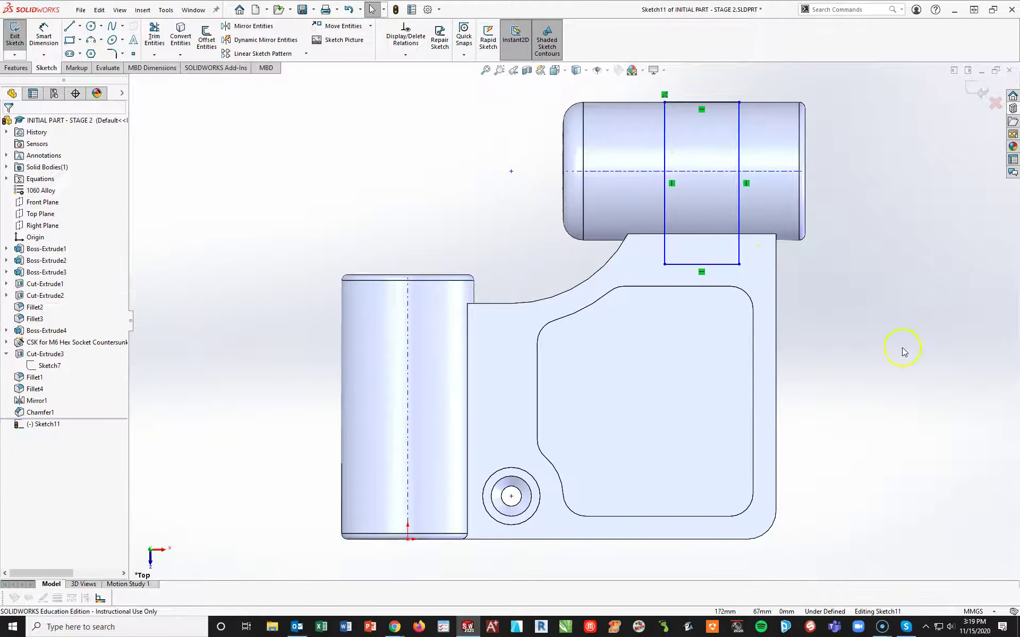
Step: Dimension the rectangle's near vertical side 22 mm from the outer end face of the rear cylinder
click(37, 41)
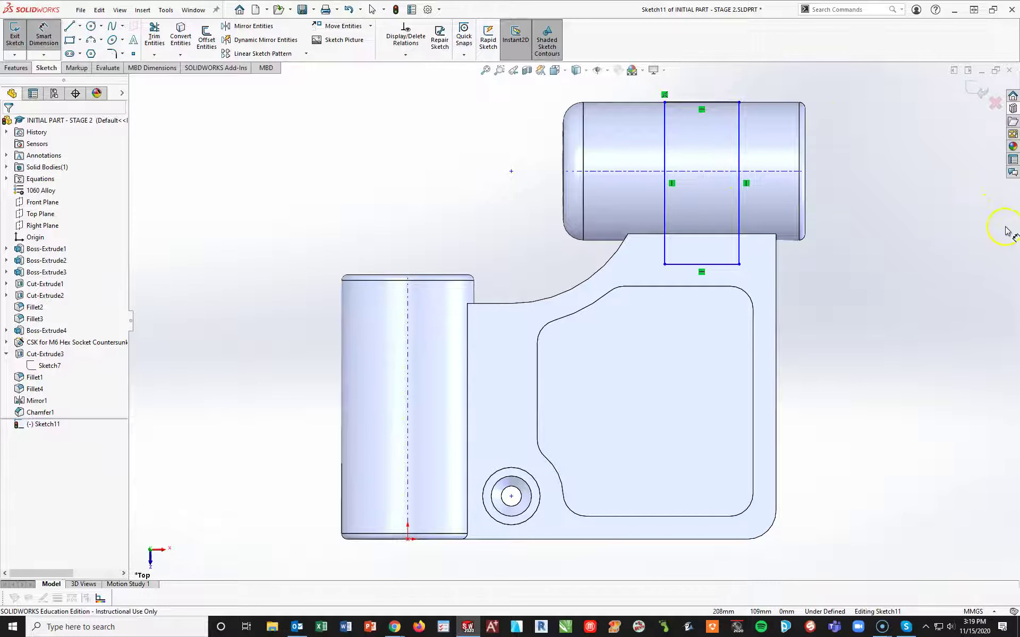
click(740, 165)
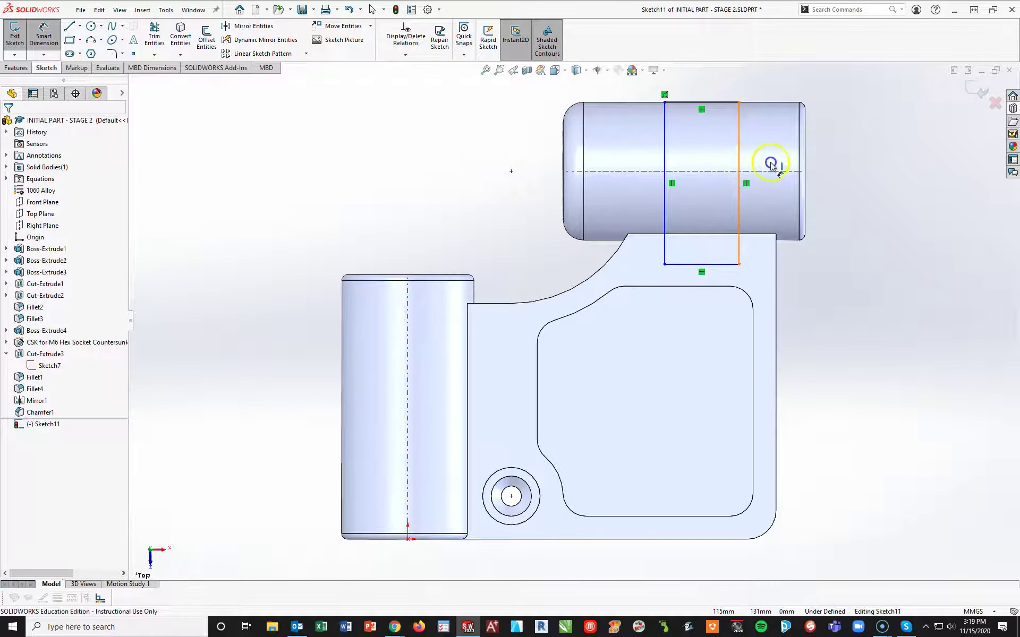
click(805, 167)
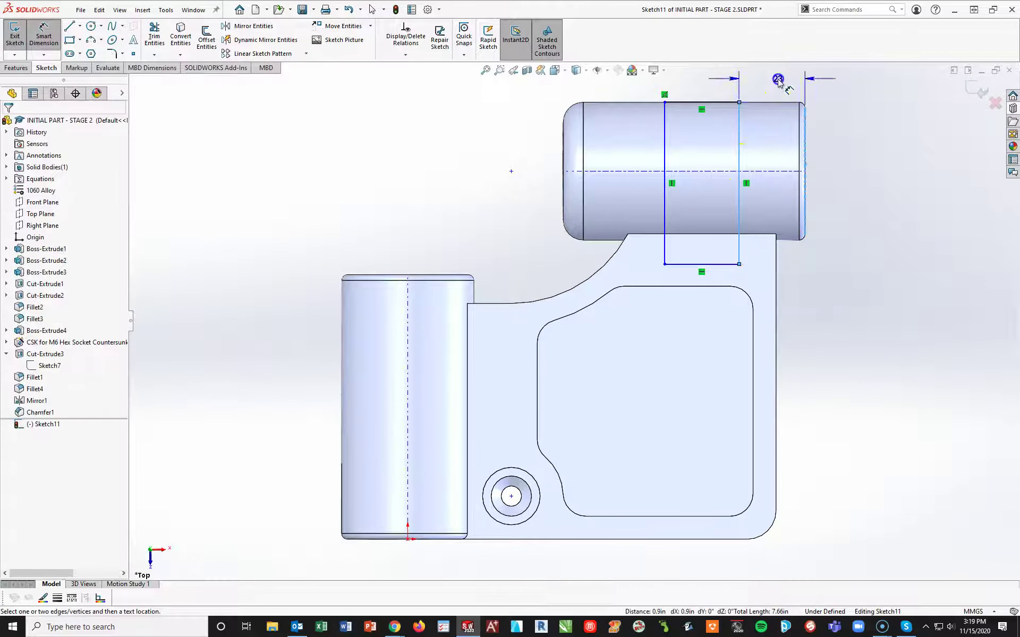
click(780, 80)
text(22)
key(Return)
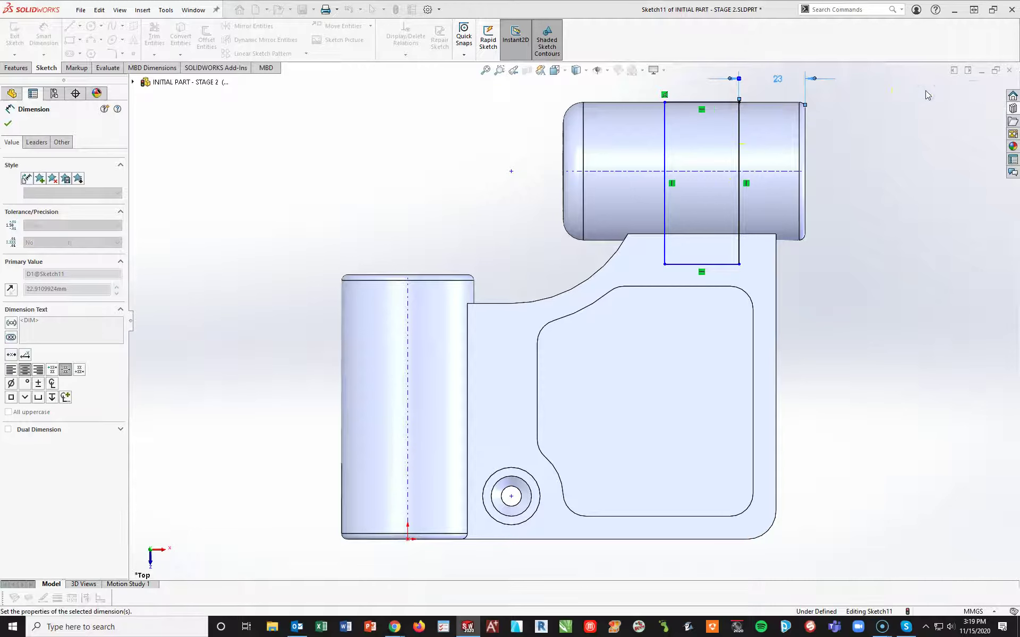
Step: Dimension the rectangle 25 mm wide and 54 mm long
click(712, 103)
key(z)
click(656, 142)
text(25)
key(Return)
click(690, 201)
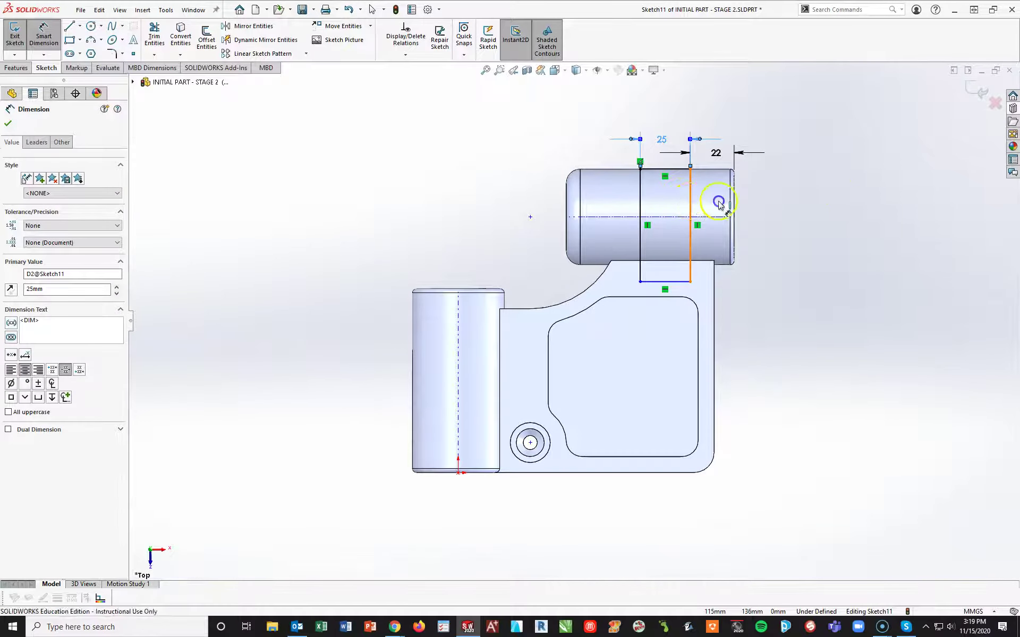
click(770, 217)
text(54)
key(Return)
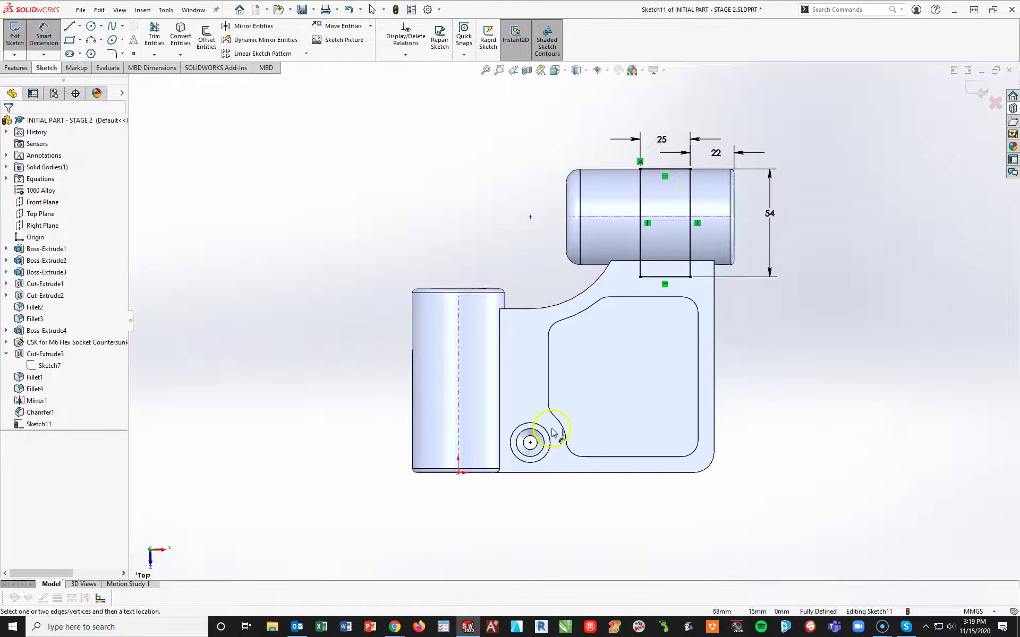
Step: Cut the rectangle through the rear cylinder and plate with an Extruded Cut set to Through All - Both
key(space)
click(908, 474)
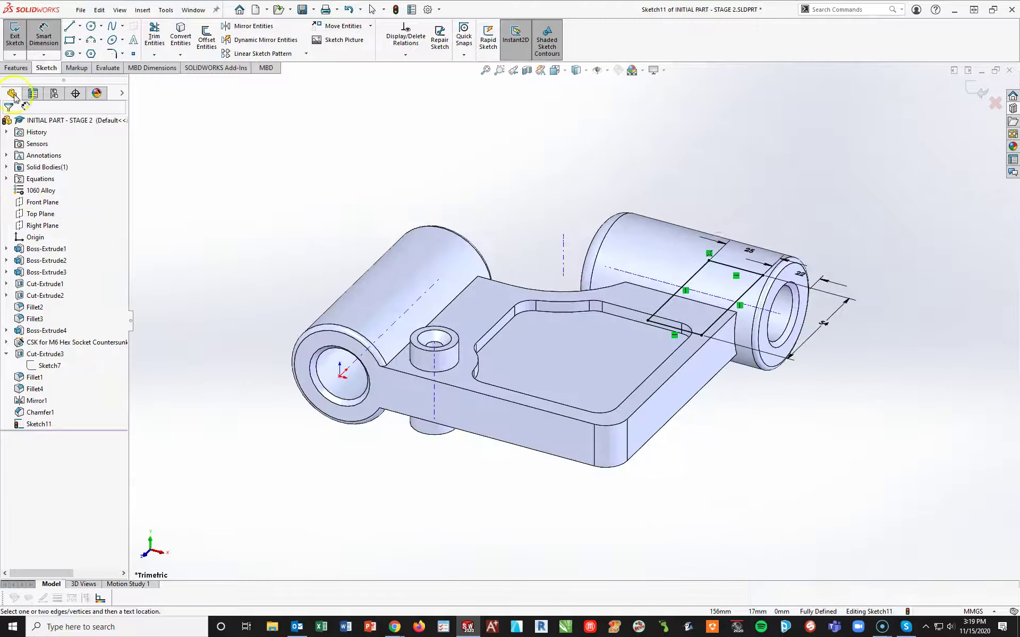
click(16, 68)
click(158, 38)
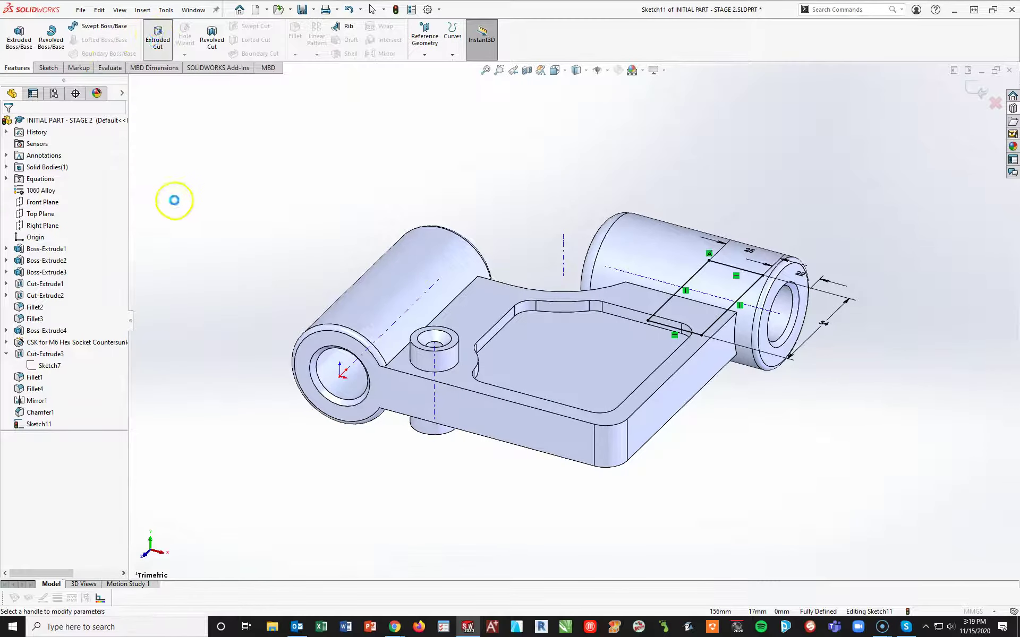
click(88, 189)
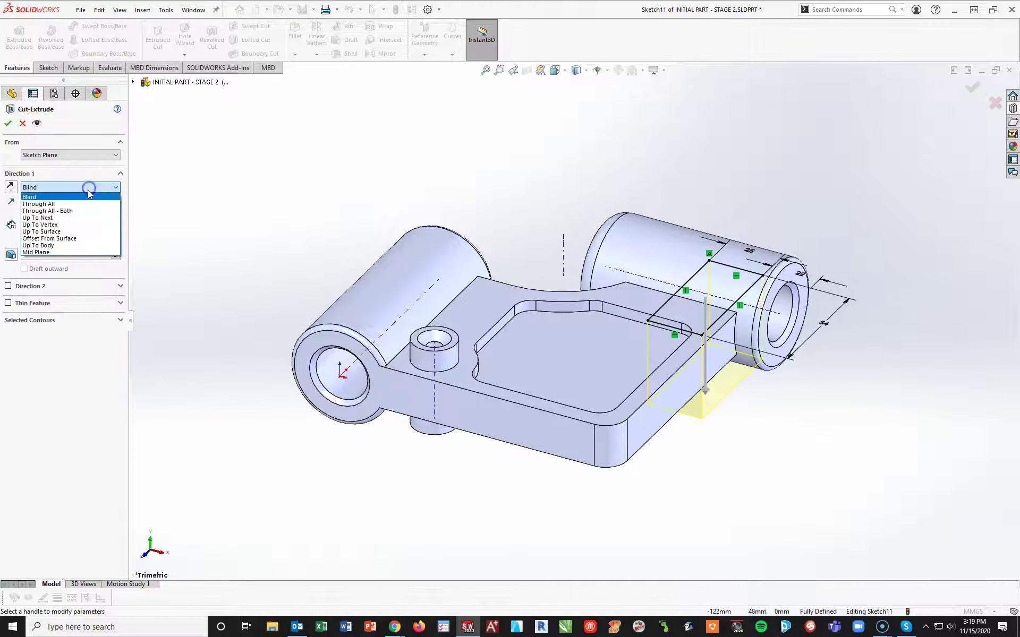
click(80, 211)
click(8, 125)
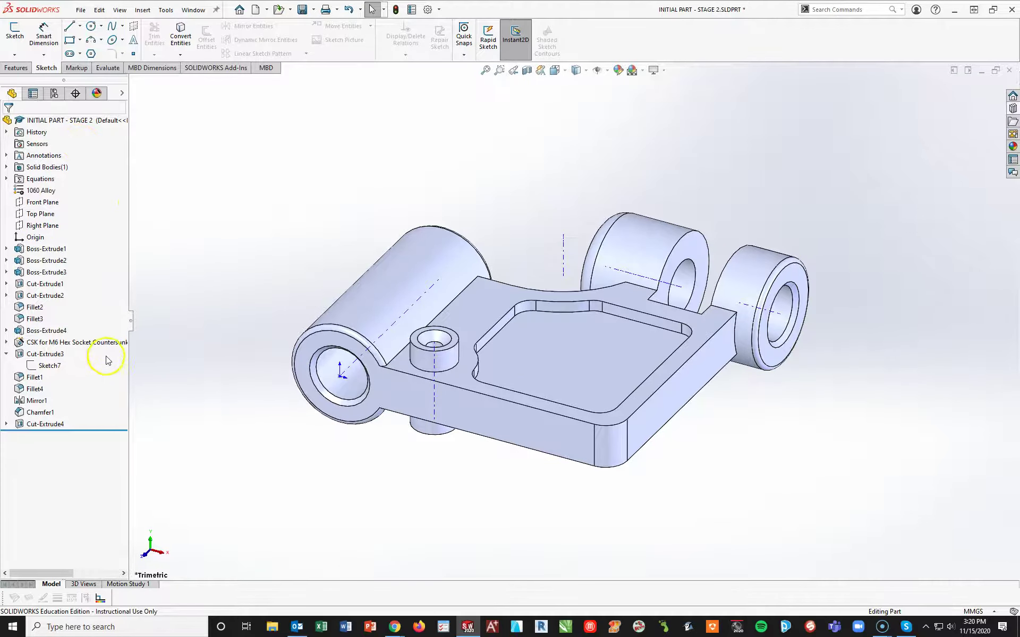
Step: Reorder Chamfer1 after Cut-Extrude4 and add the two bore edges inside the new slot to the chamfer
click(23, 413)
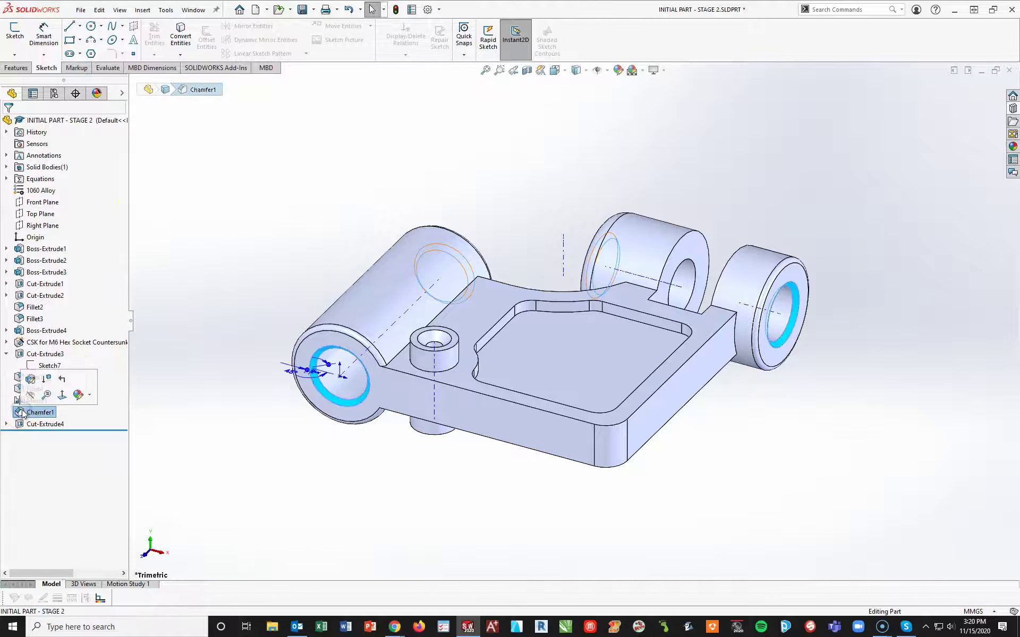
drag(62, 414, 46, 439)
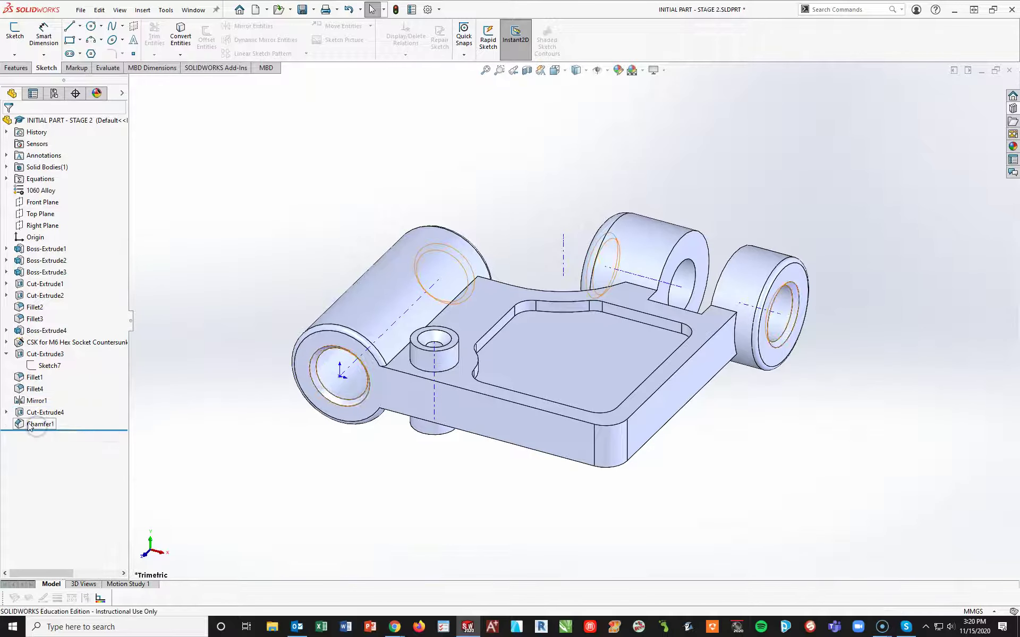
click(37, 423)
click(36, 397)
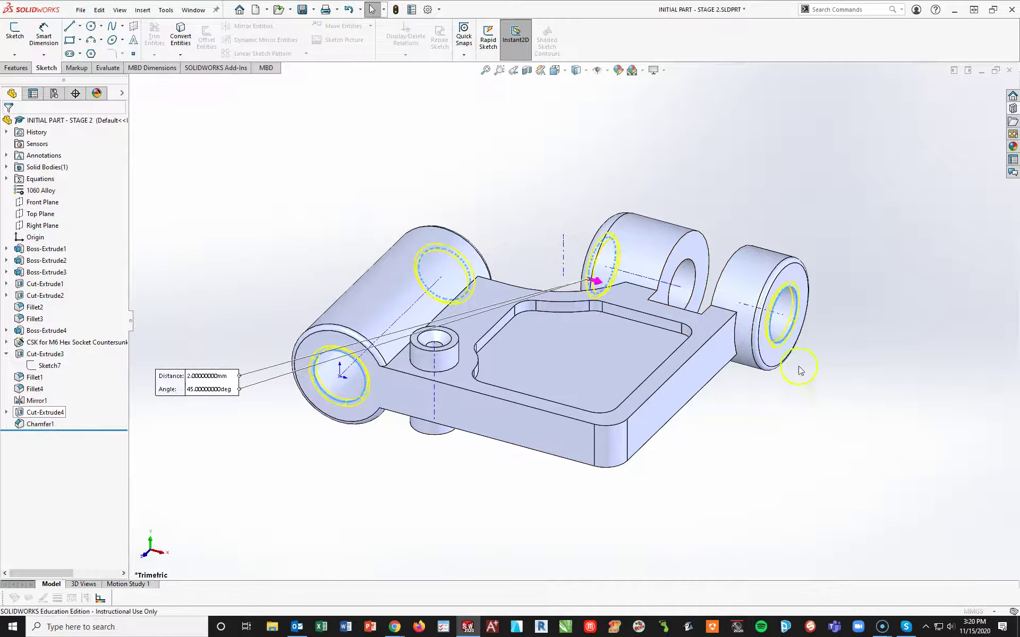
click(700, 280)
middle_drag(700, 280, 633, 195)
click(633, 198)
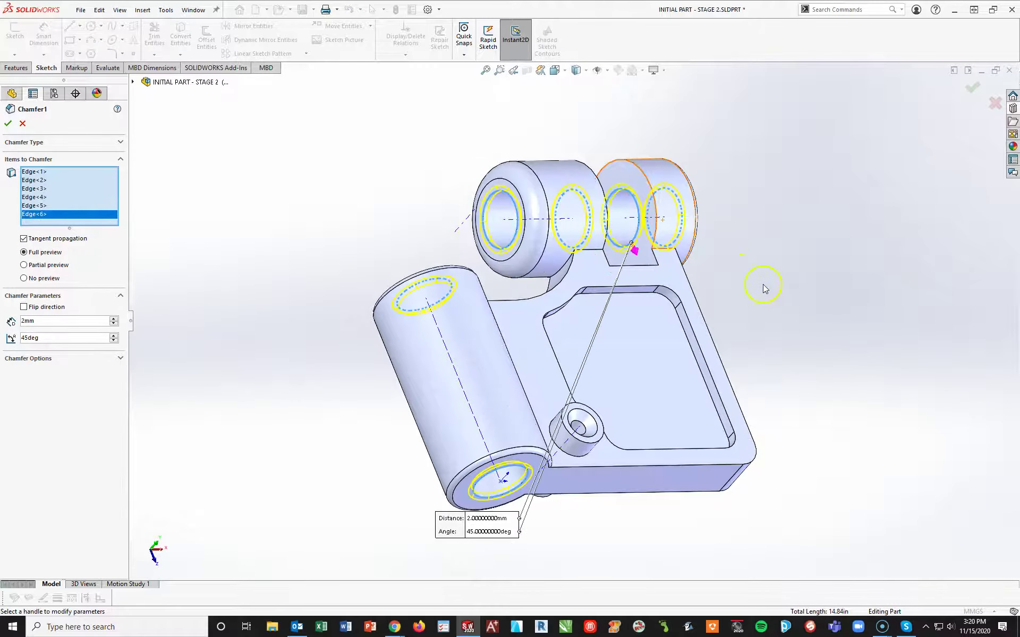
click(974, 88)
Step: Fillet the two inner corner edges of the slot in the plate with a 6 mm radius
middle_drag(922, 376, 861, 273)
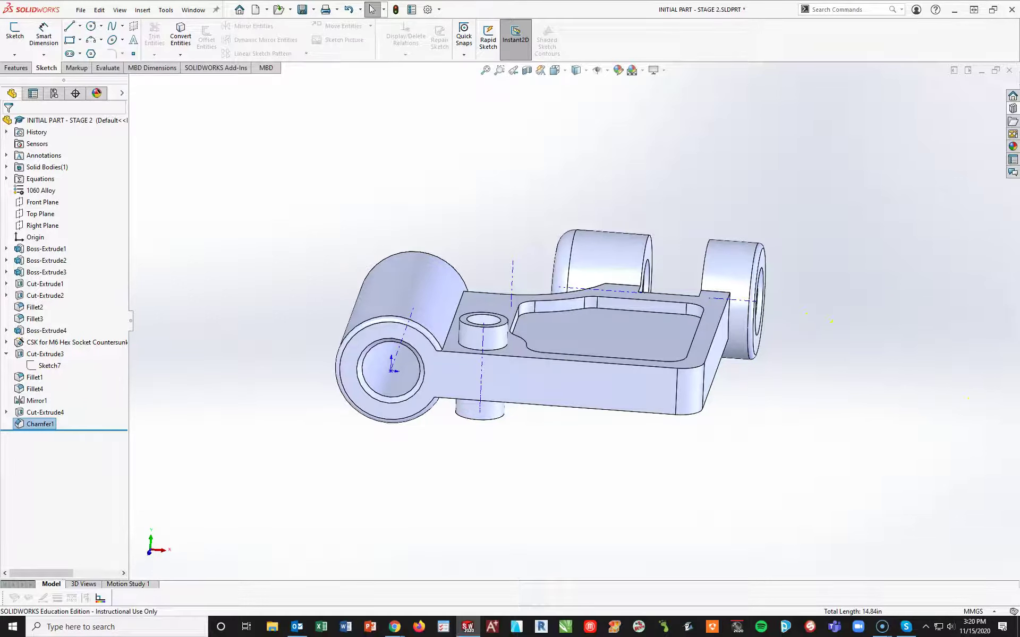
middle_drag(611, 178, 610, 337)
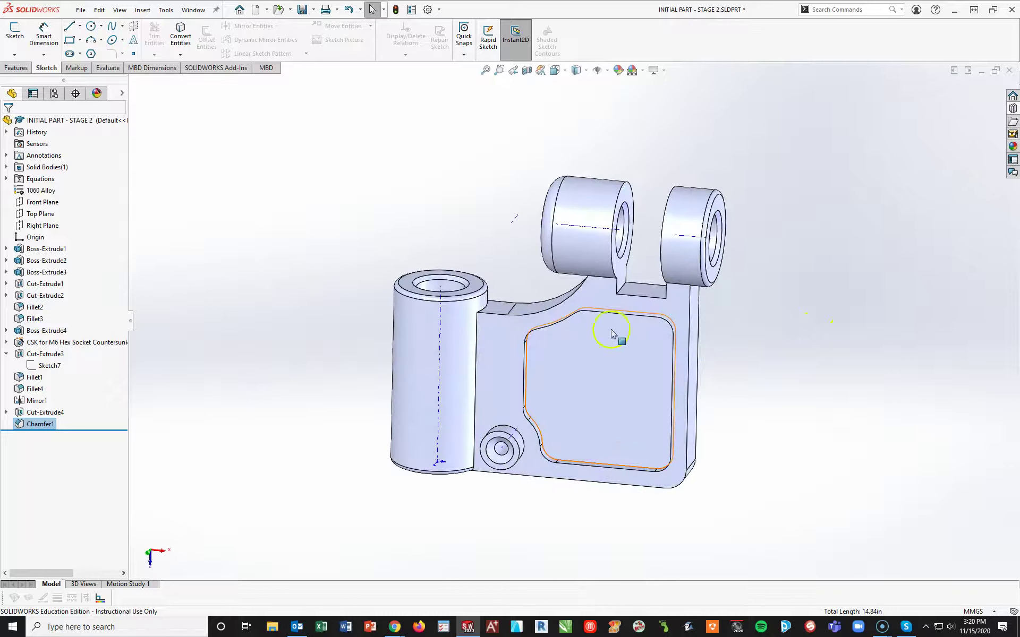
click(16, 67)
key(ctrl+f)
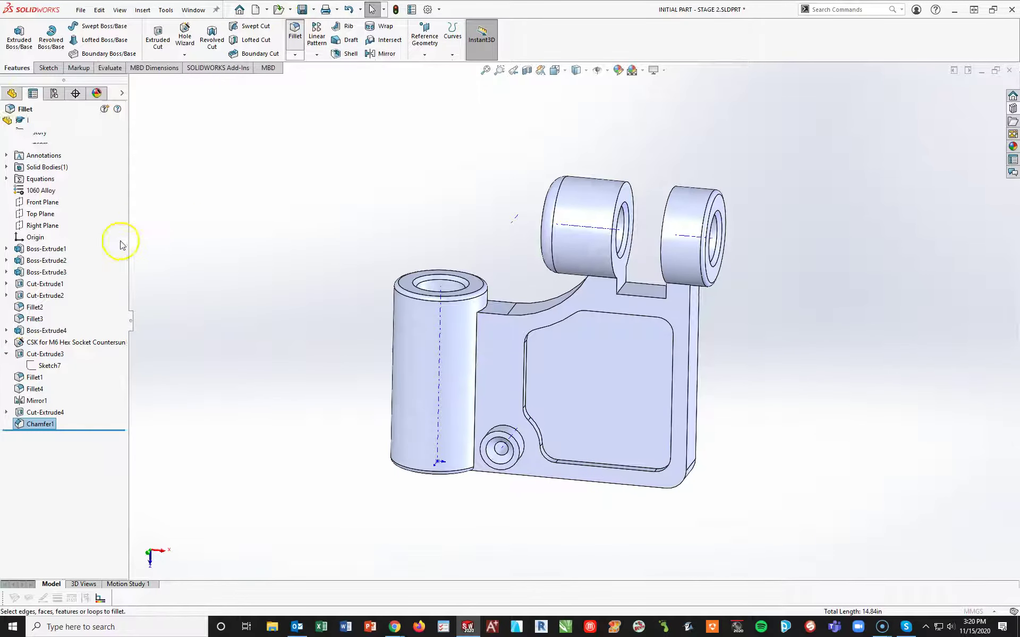
text(6mm)
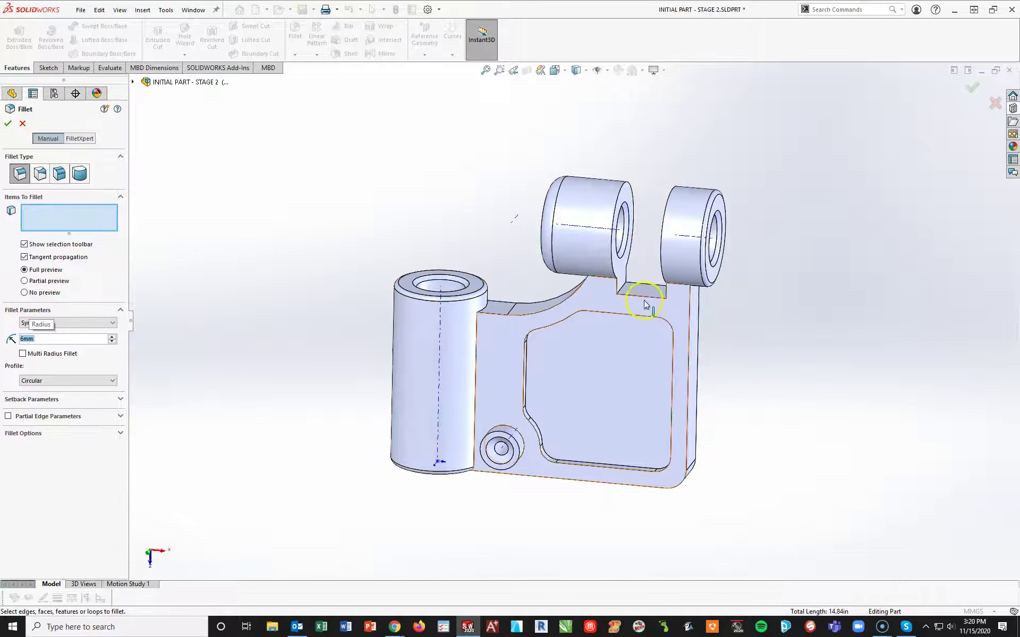
click(627, 287)
middle_drag(647, 301, 675, 297)
click(678, 298)
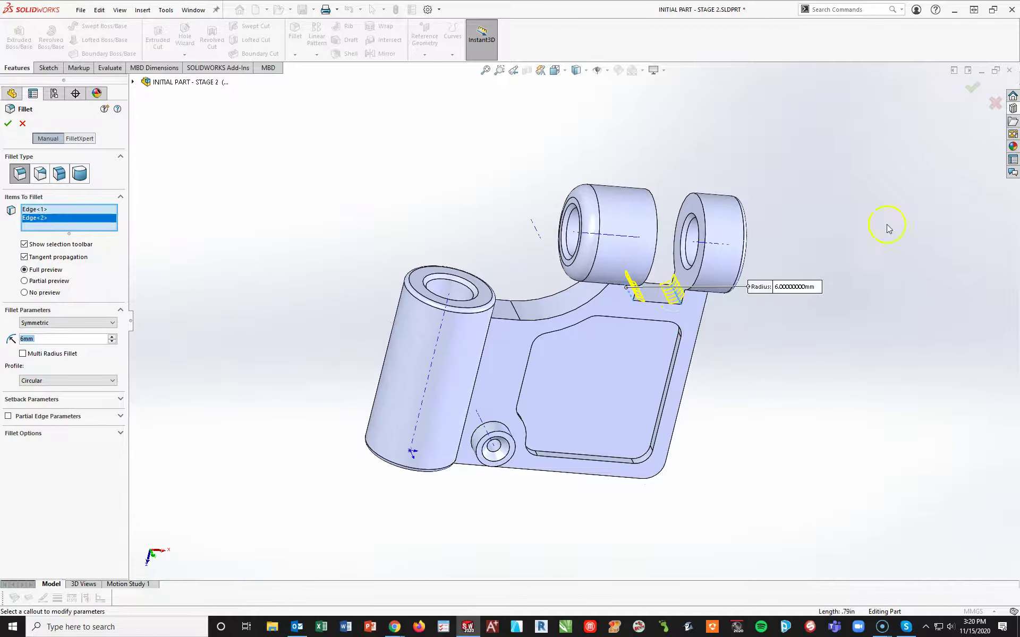
click(972, 87)
key(space)
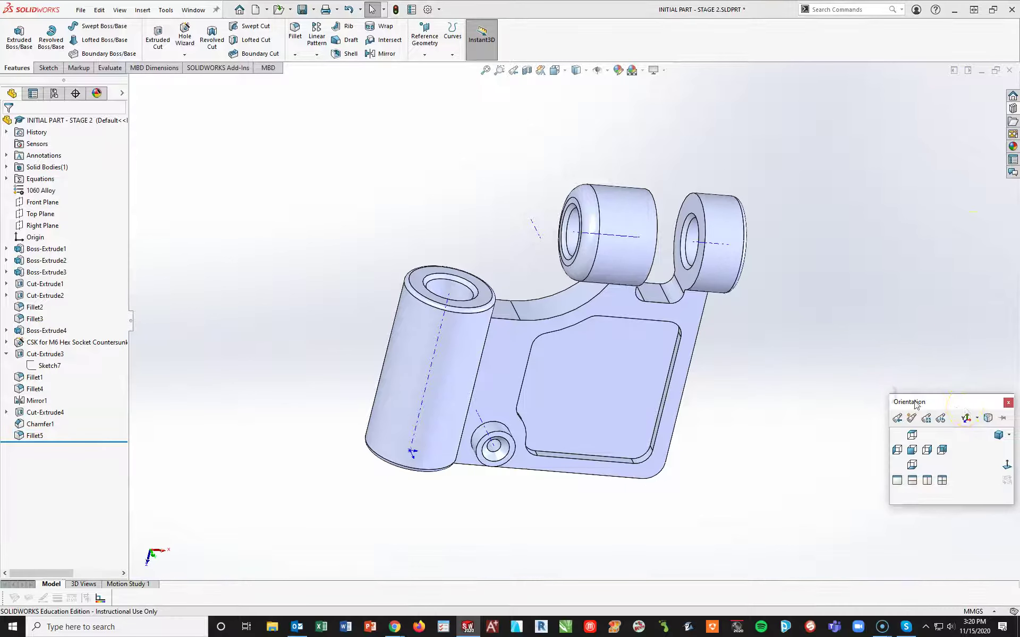
click(996, 436)
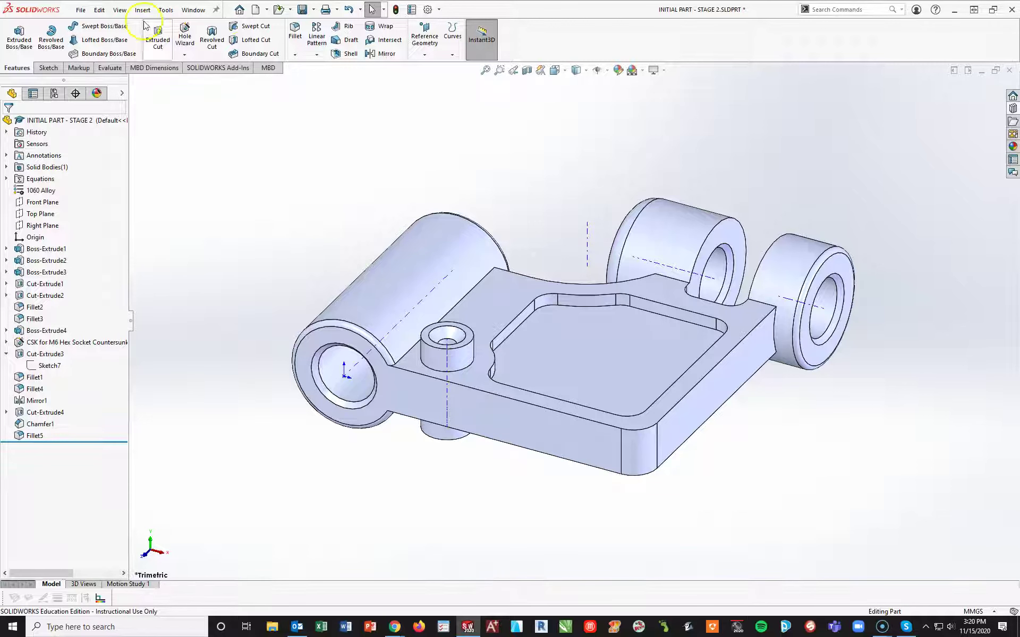
Step: Save the part under the new name INITIAL PART - STAGE 3.SLDPRT on the Desktop
click(314, 10)
click(322, 36)
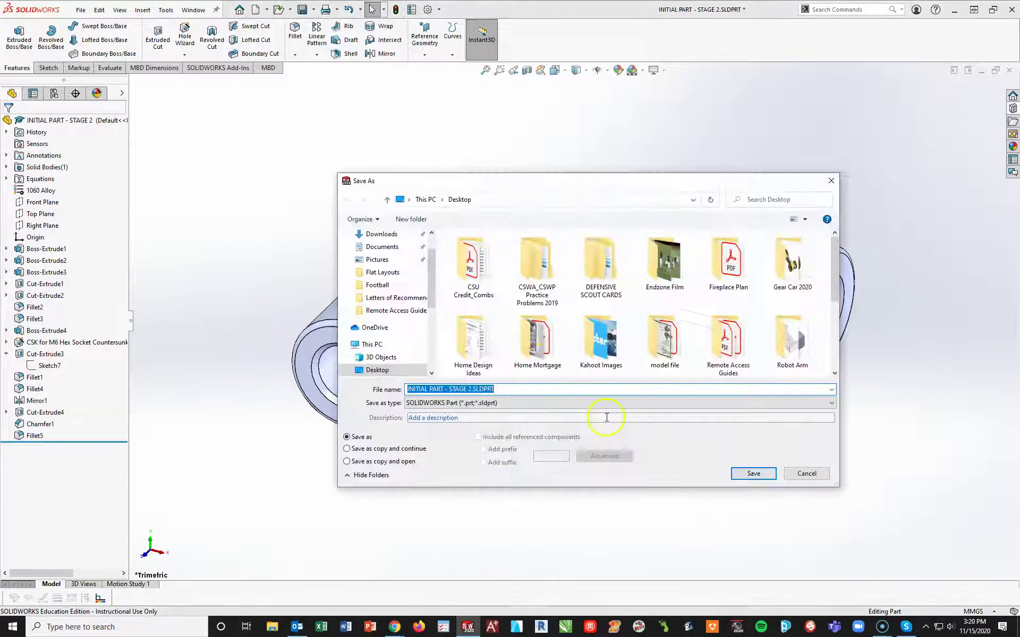
click(469, 388)
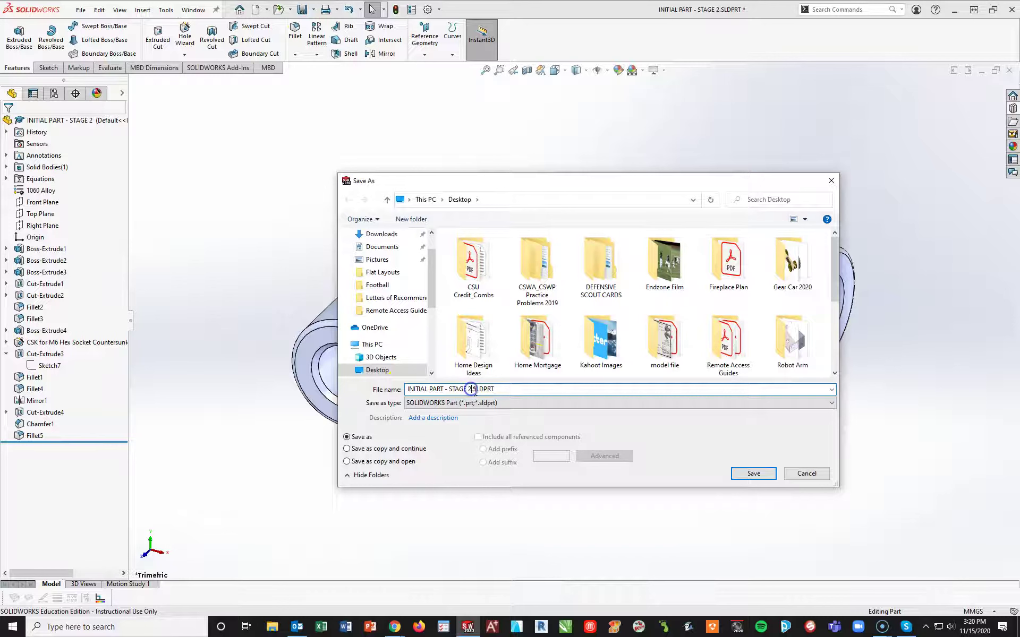
text(3)
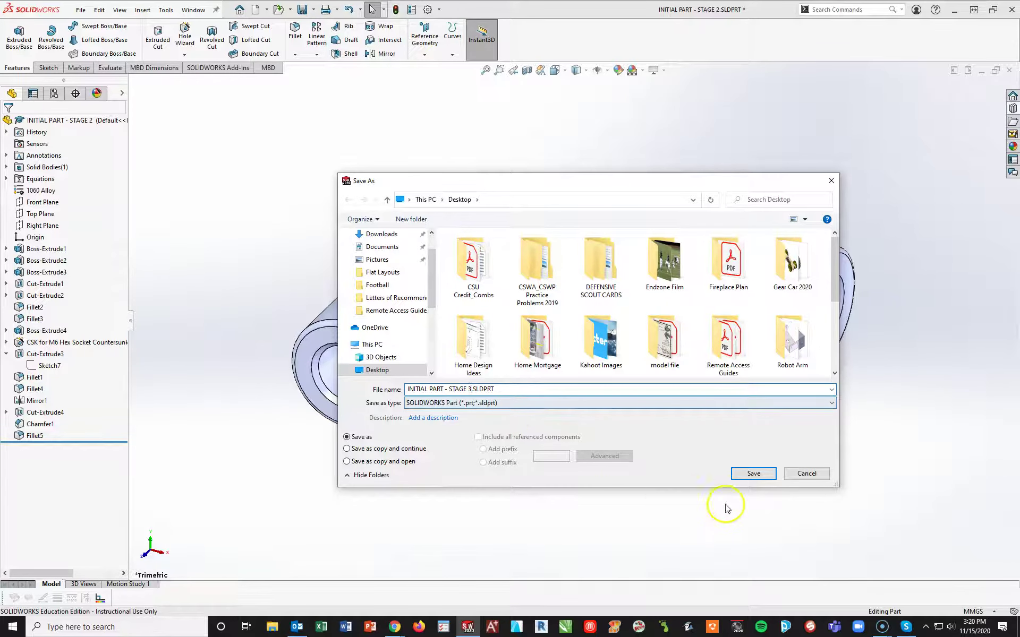
click(753, 474)
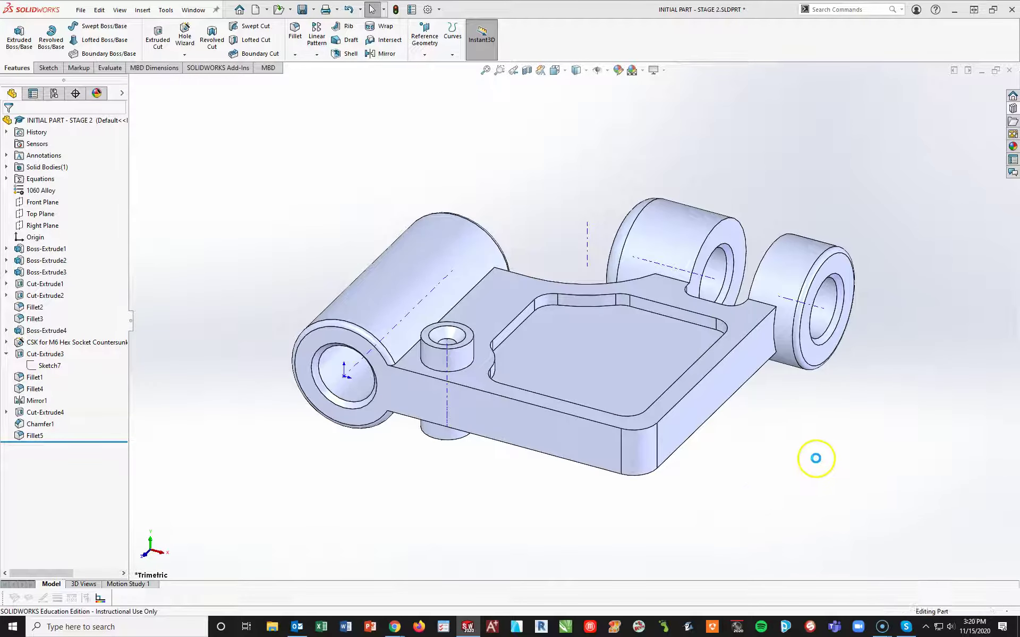
Step: Check the mass properties of the stage 3 part
click(103, 69)
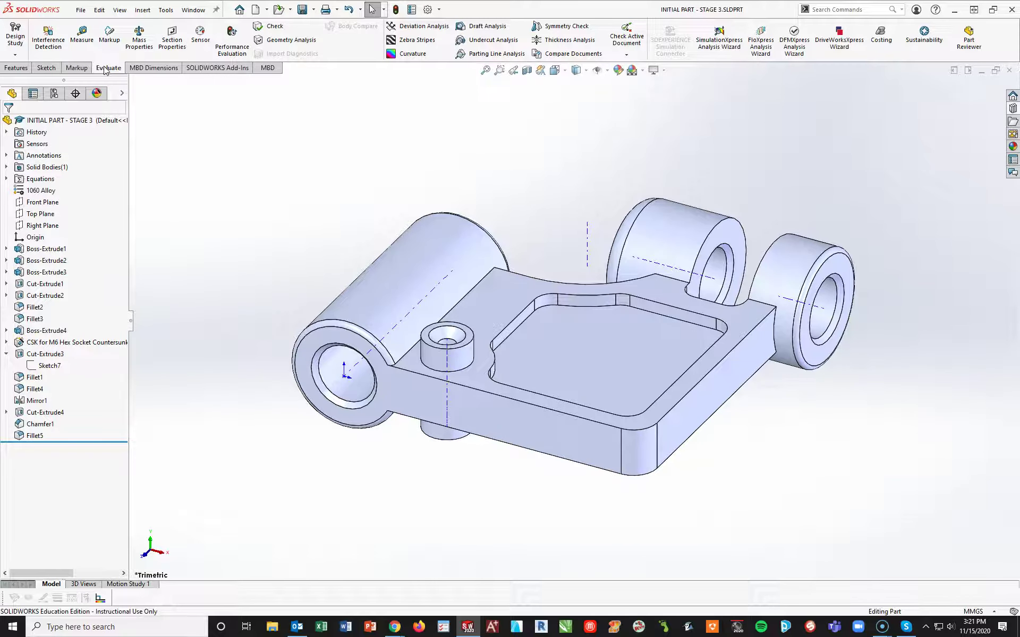
click(151, 53)
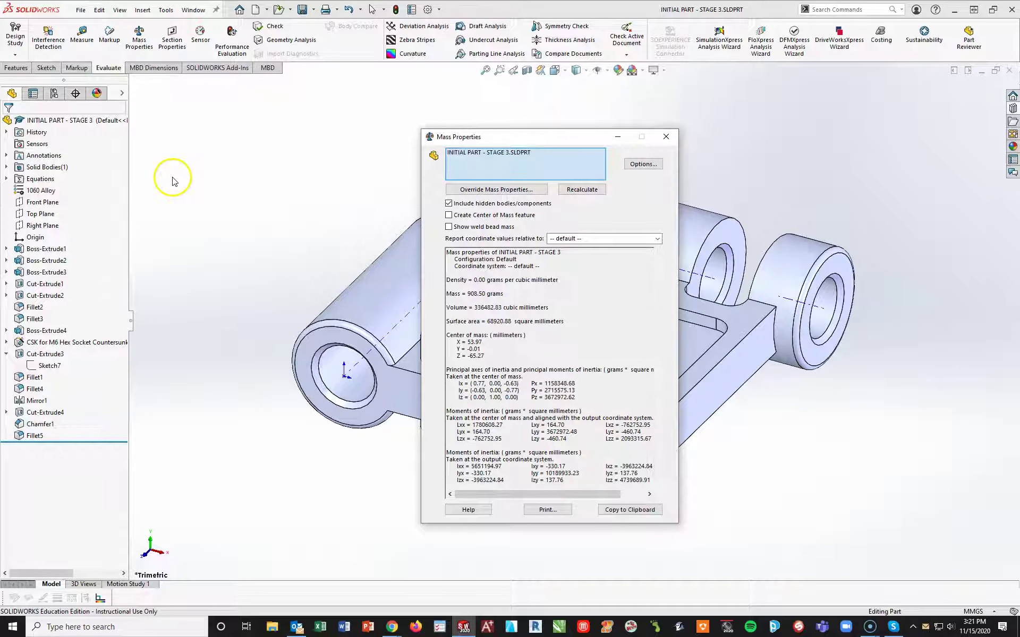
click(666, 137)
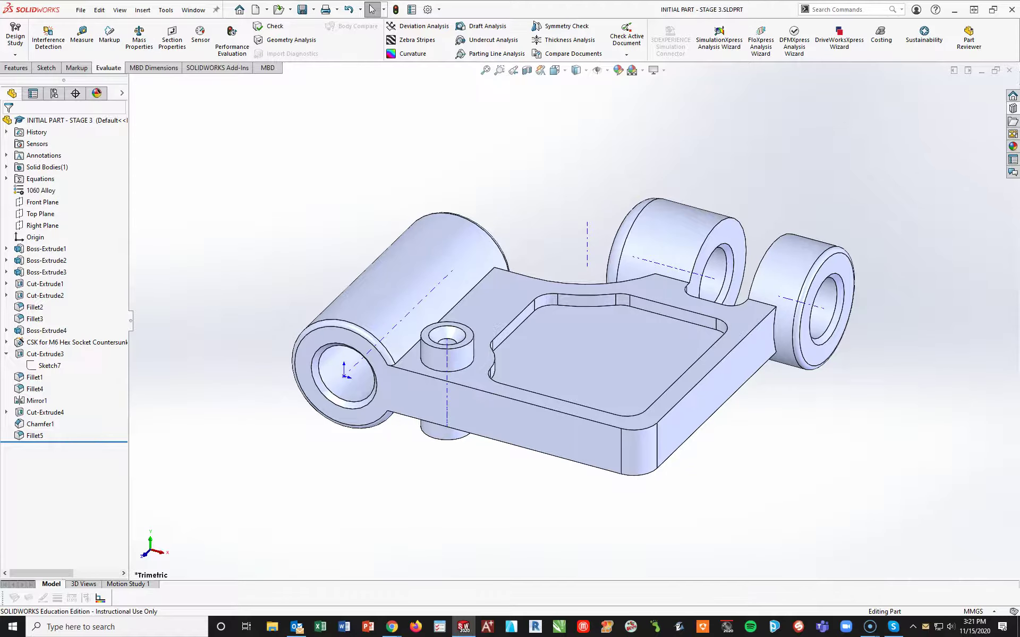
Step: Switch to the sample exam PDF in Chrome, examine the modified part drawing and the Question 4 parameters, and return to SOLIDWORKS
key(alt+Tab)
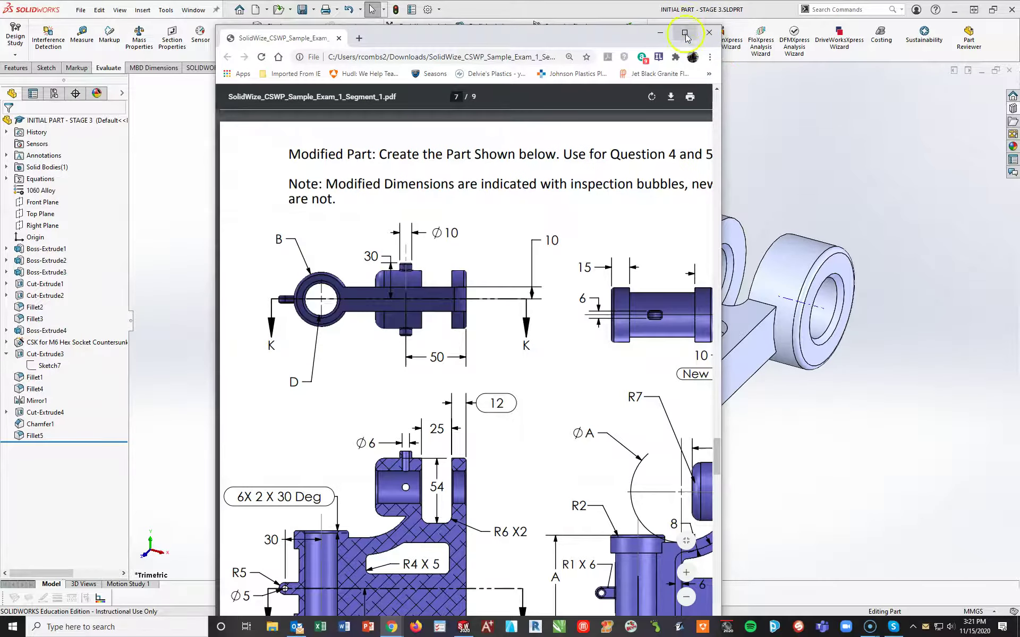
click(685, 35)
scroll(630, 448, down, 3)
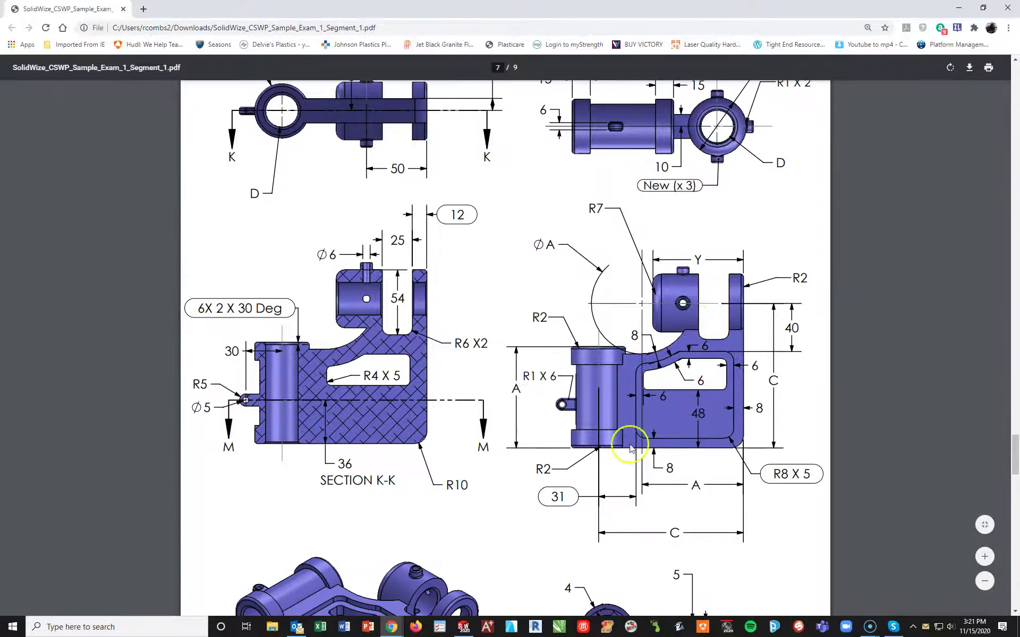
scroll(784, 555, up, 2)
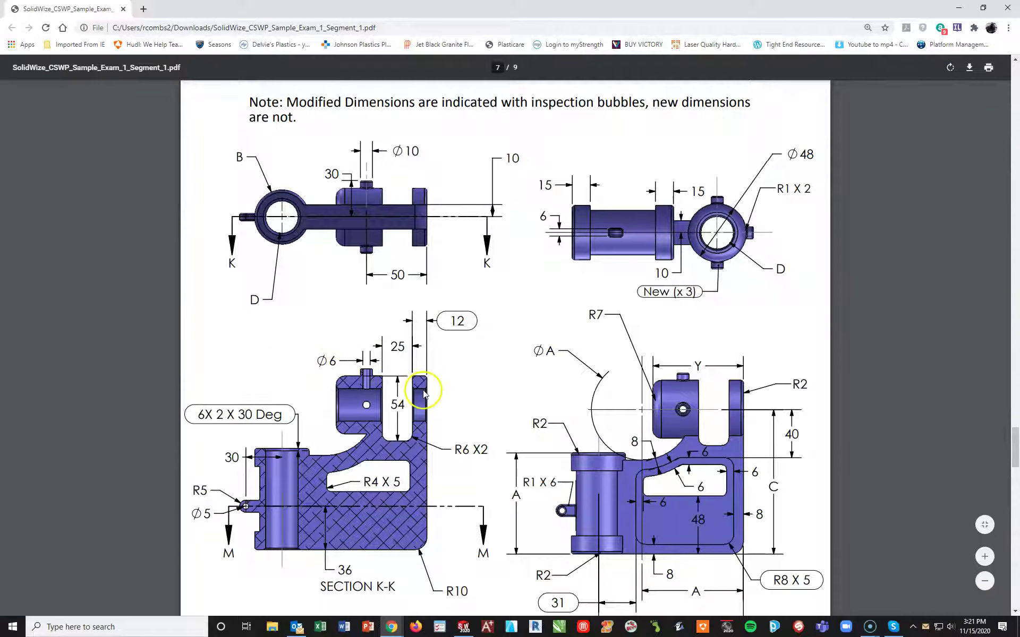
scroll(424, 393, down, 15)
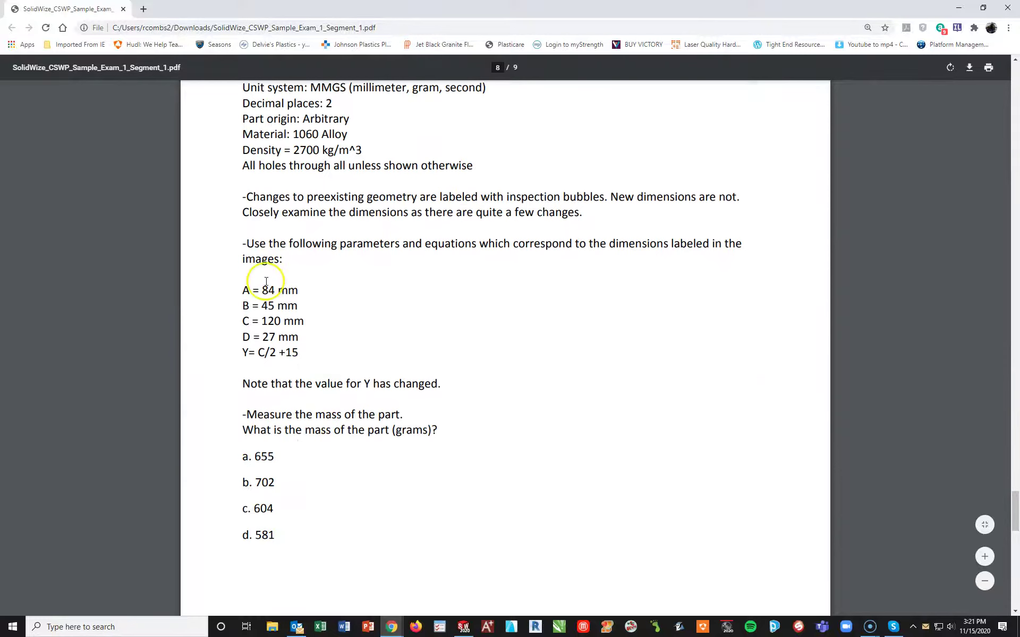
scroll(332, 344, up, 2)
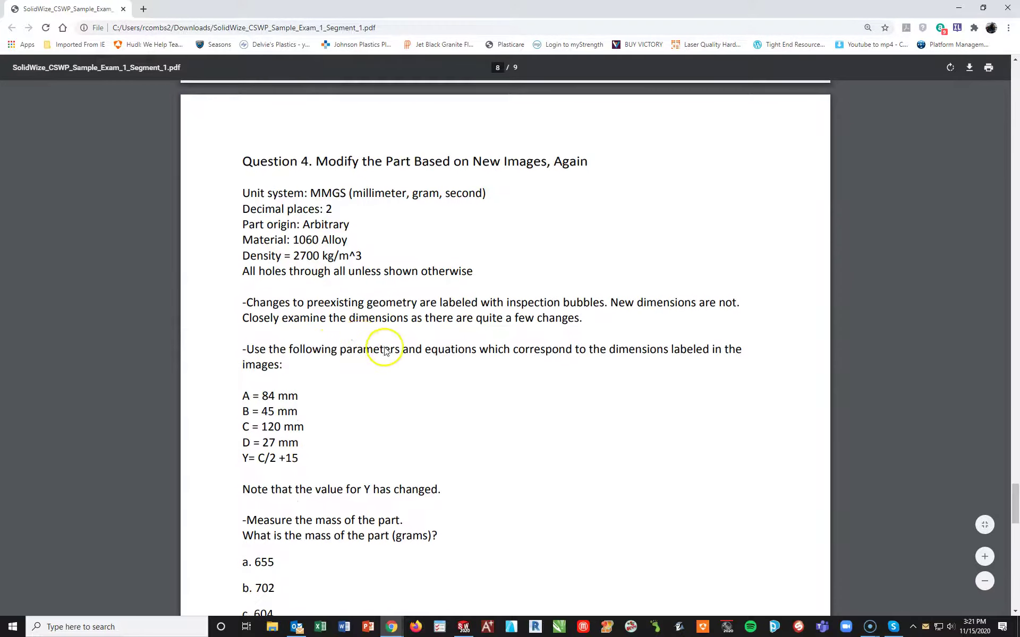
scroll(395, 353, down, 20)
scroll(401, 354, up, 16)
scroll(402, 355, up, 4)
scroll(364, 406, down, 2)
drag(299, 404, 269, 406)
click(371, 417)
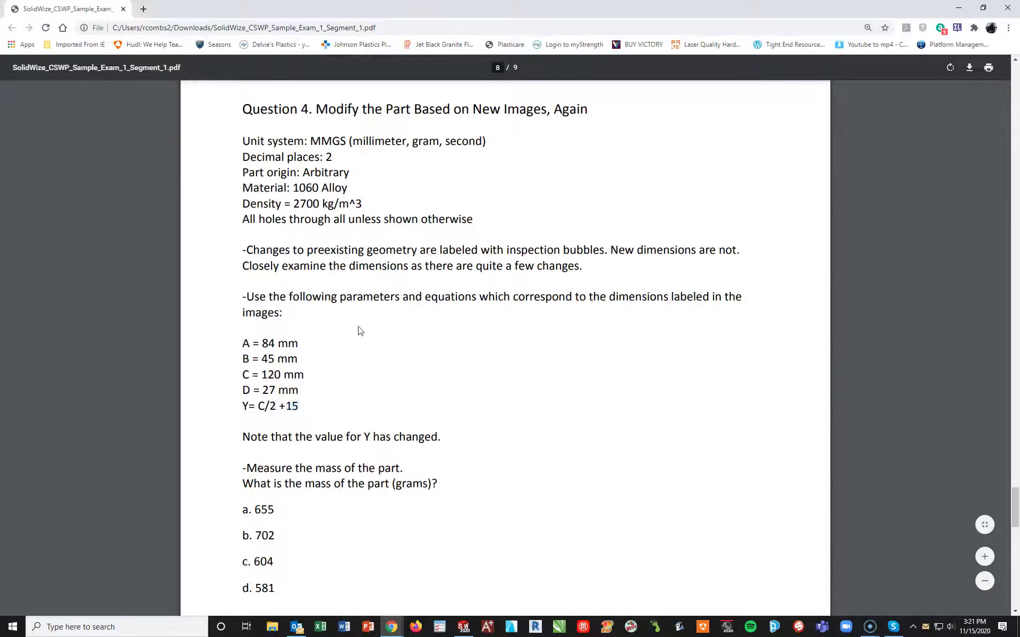
key(super+Down)
key(super+Down)
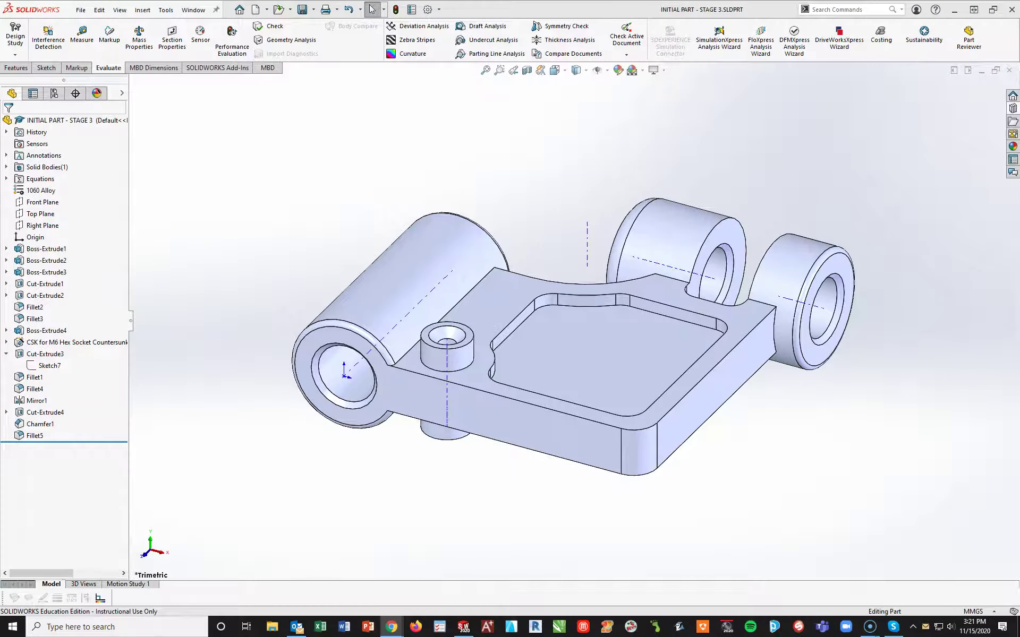
Step: Set the global variables A to 84 and B to 45 in the part's equations
right_click(46, 180)
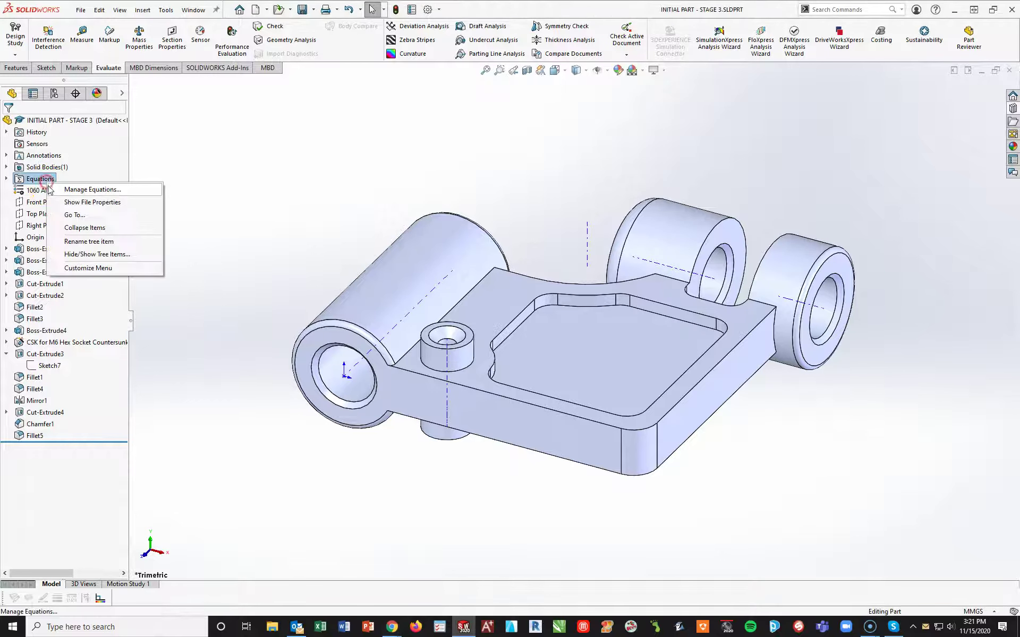
click(68, 190)
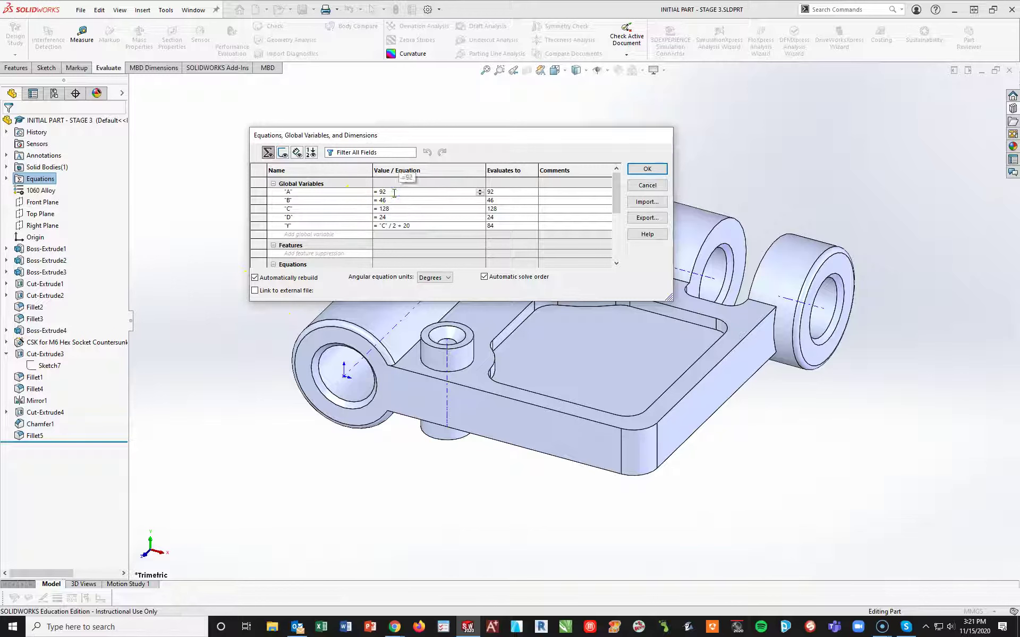
key(BackSpace)
key(BackSpace)
text(84)
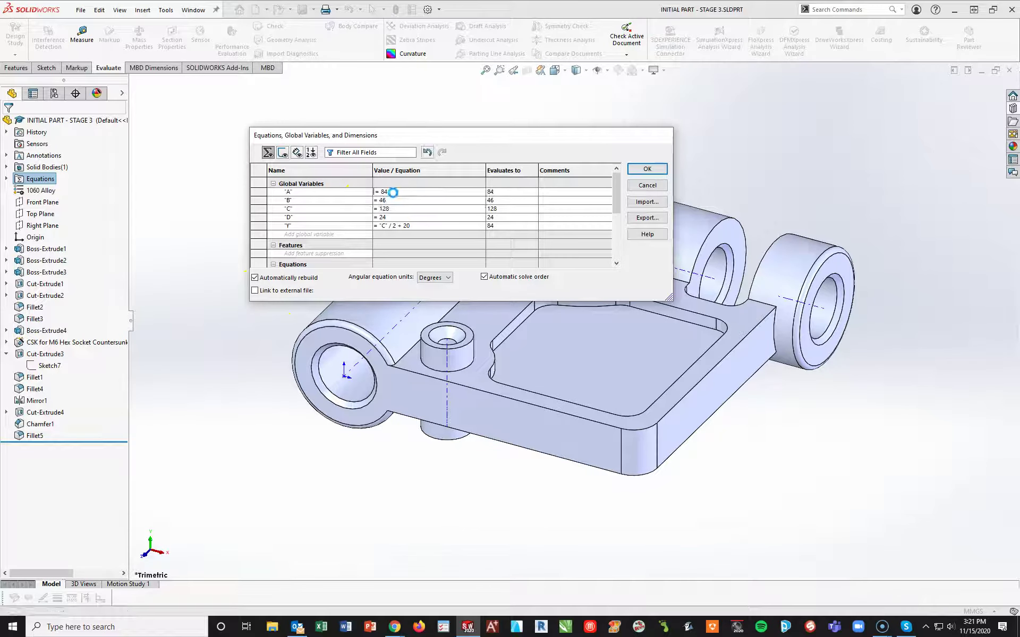
key(Tab)
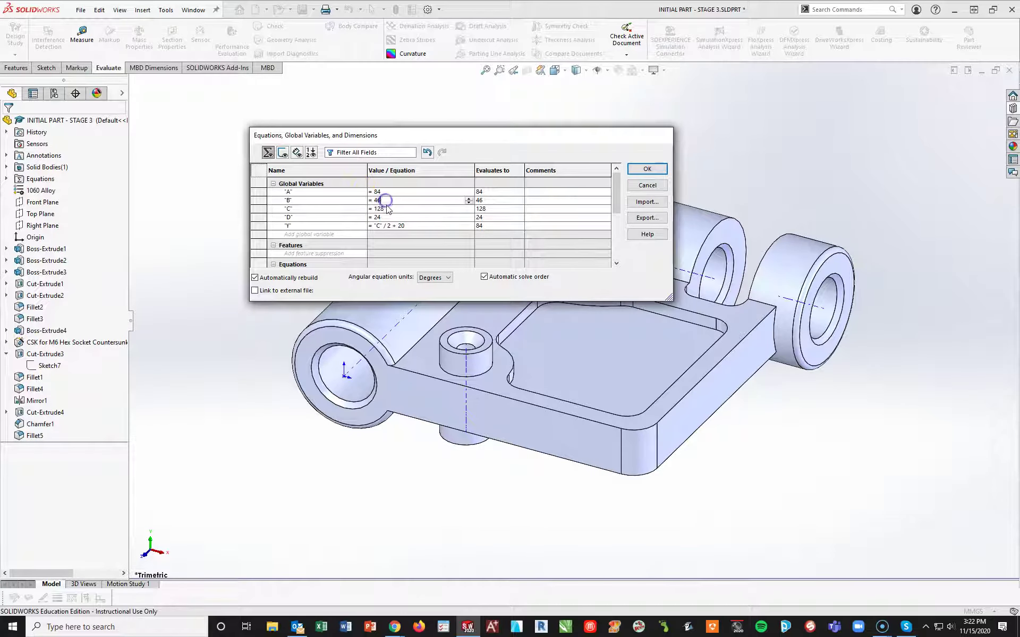
key(BackSpace)
text(5)
key(Tab)
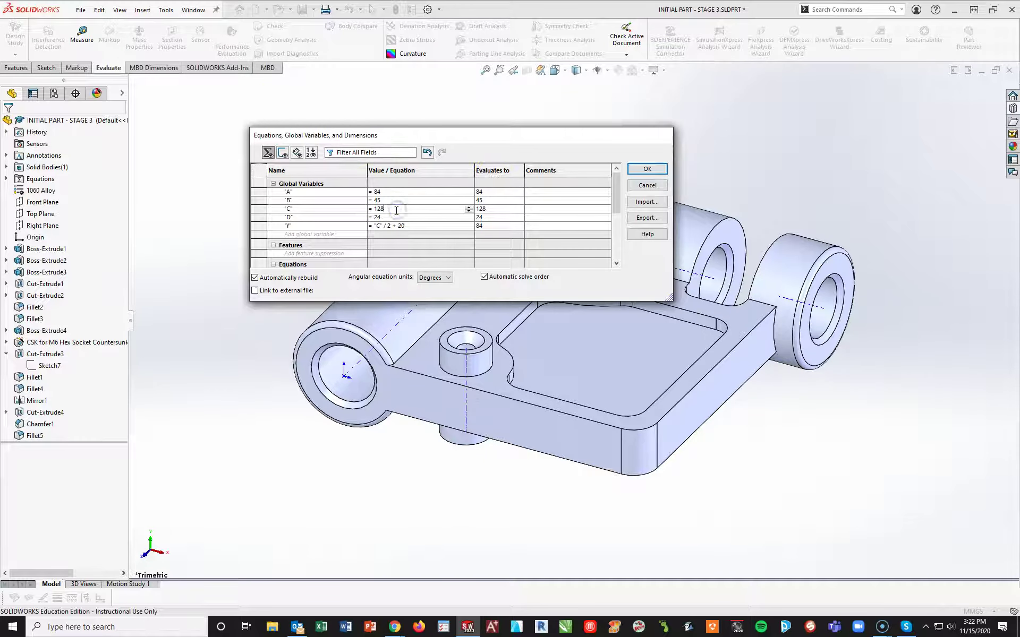
Step: Set the global variables C to 120, D to 27 and Y to "C" / 2 + 15, and apply the equations
key(BackSpace)
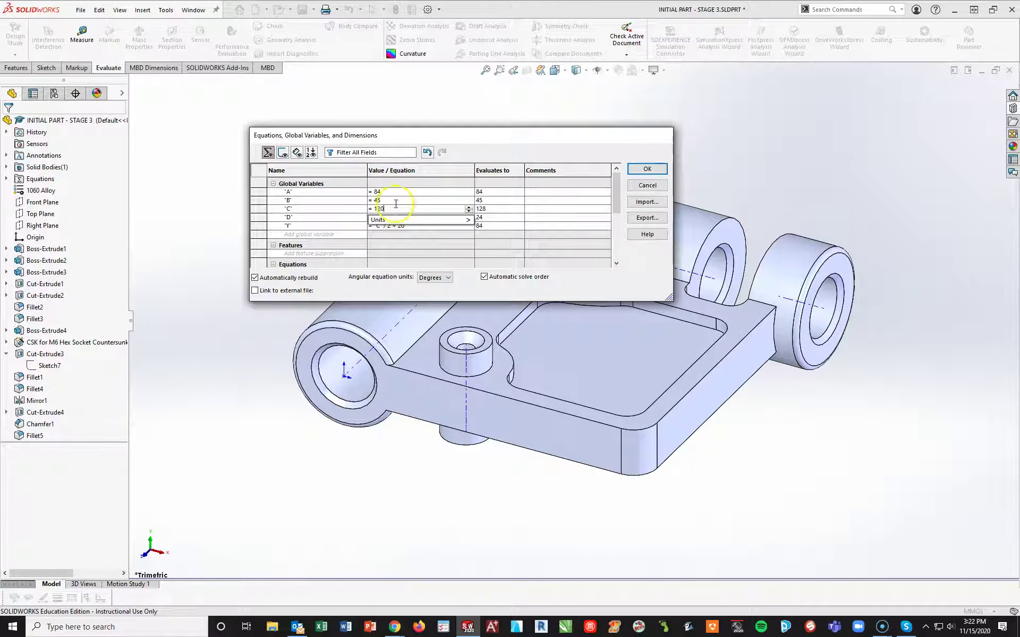
key(Tab)
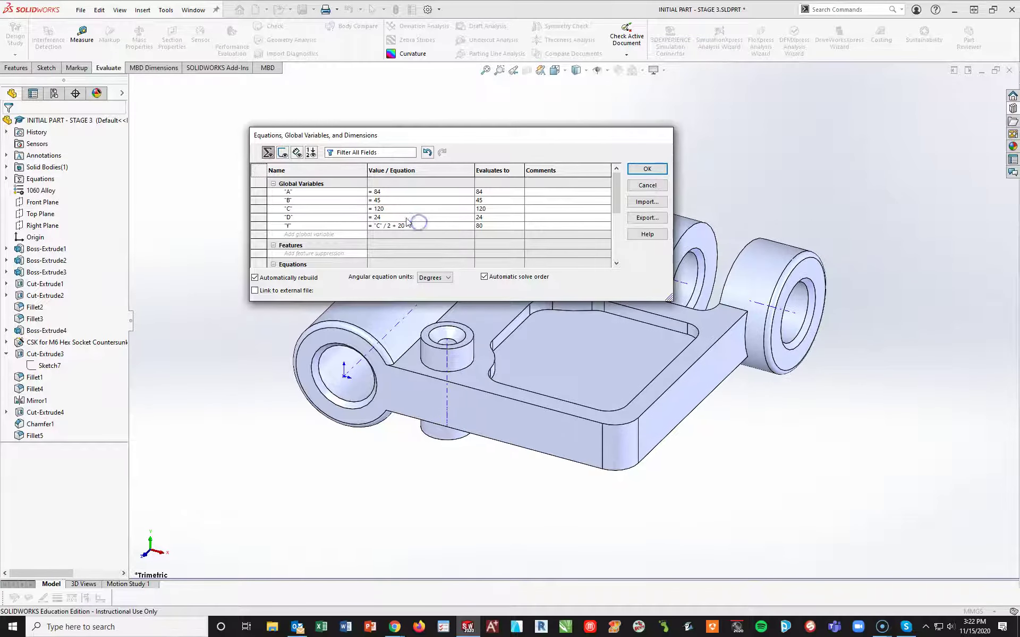
key(BackSpace)
text(7)
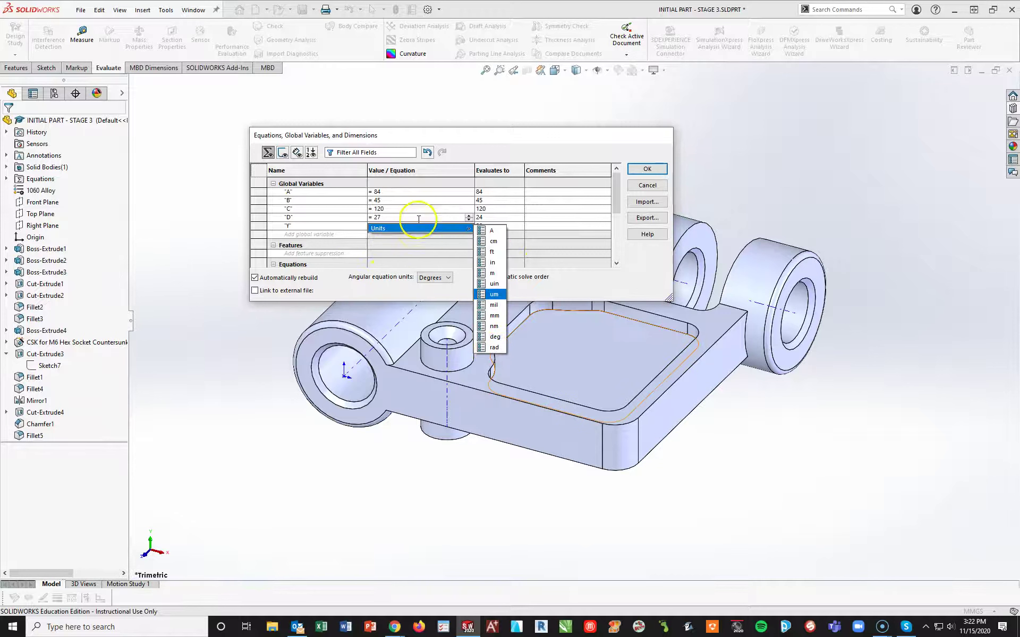
click(425, 279)
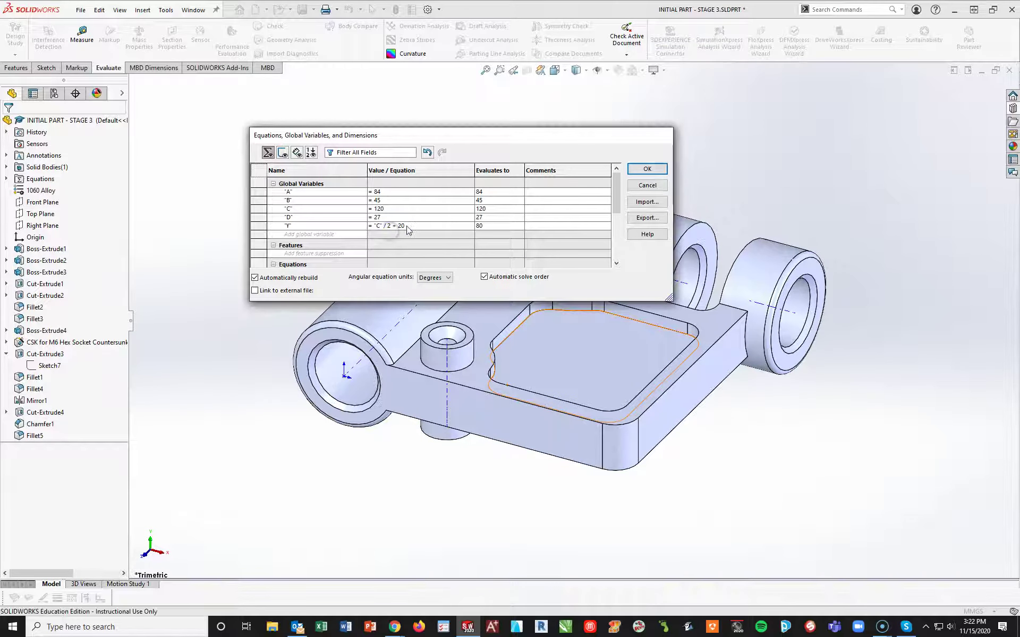
click(405, 227)
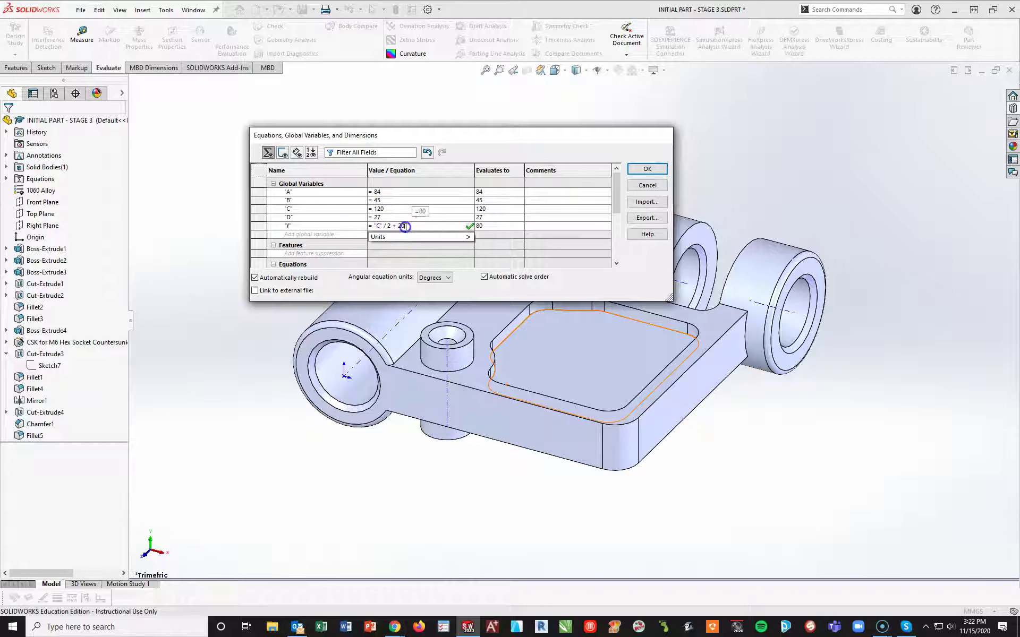
text(15)
key(Tab)
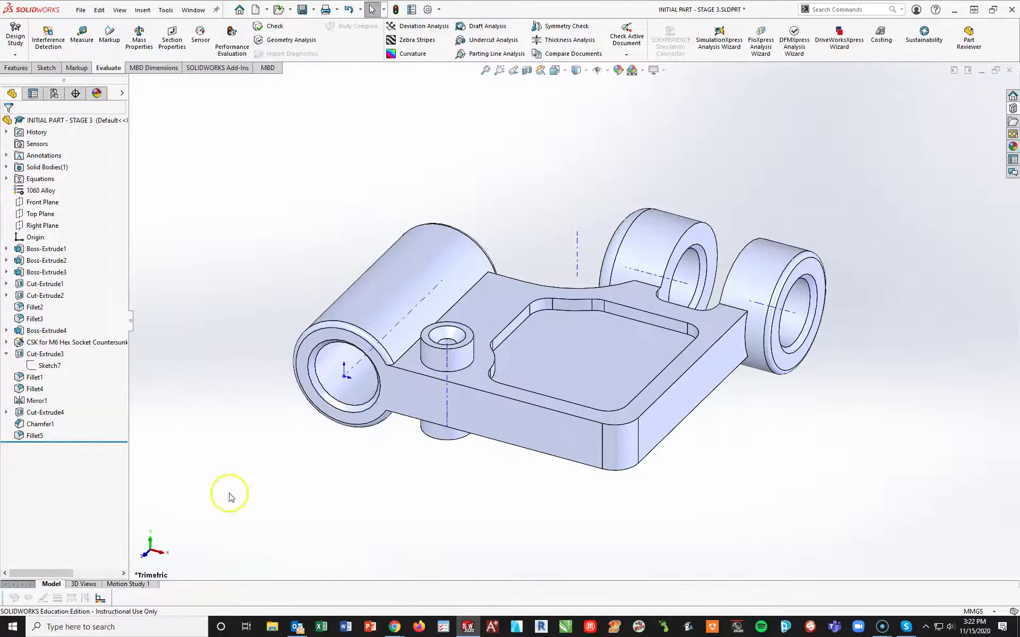
click(87, 441)
mouse_move(86, 441)
mouse_down()
mouse_move(82, 413)
mouse_move(98, 386)
mouse_move(101, 394)
mouse_move(102, 371)
mouse_up()
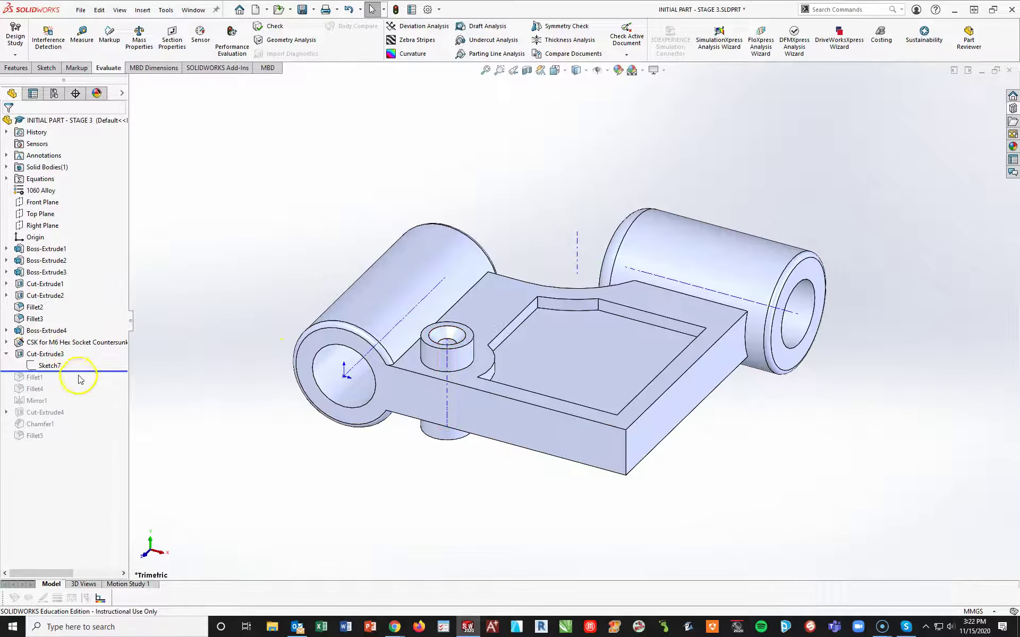
drag(80, 372, 75, 441)
Step: Suppress the M6 countersunk hole feature and the small cylindrical boss Boss-Extrude4 on the plate
right_click(64, 343)
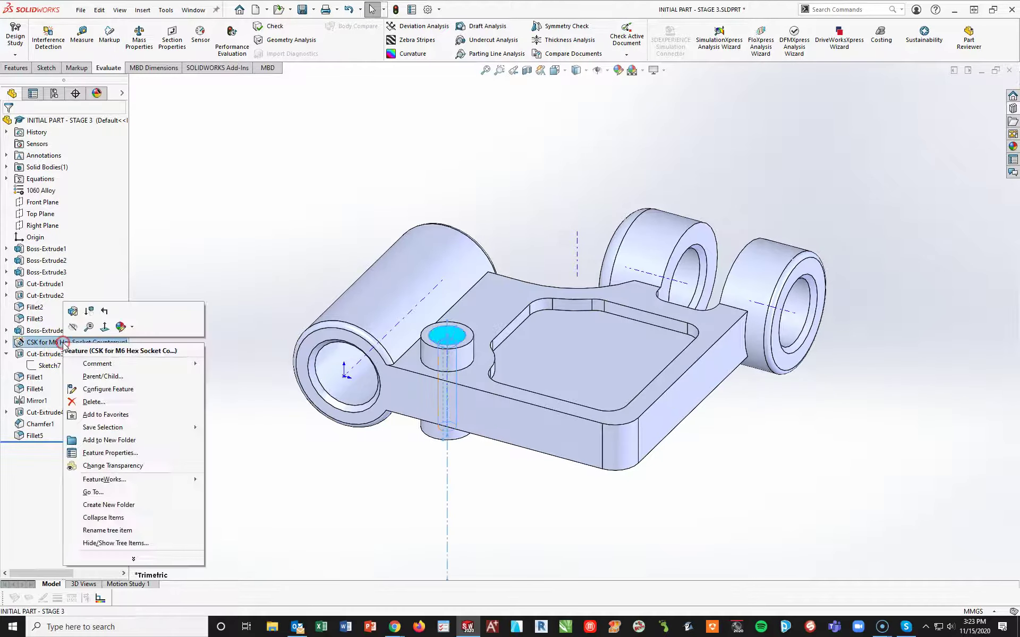
click(88, 311)
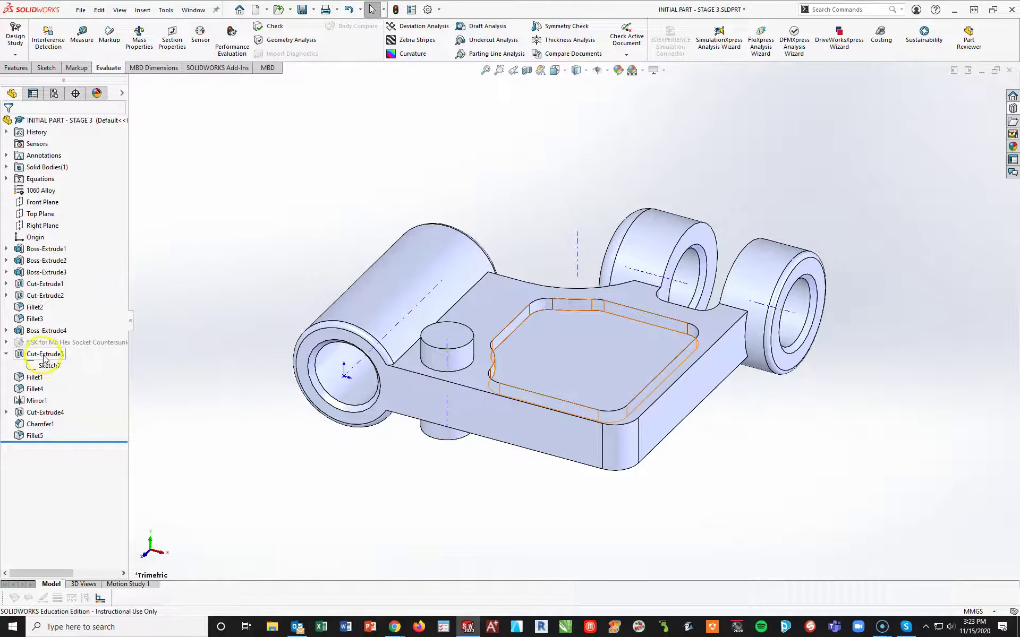
click(47, 330)
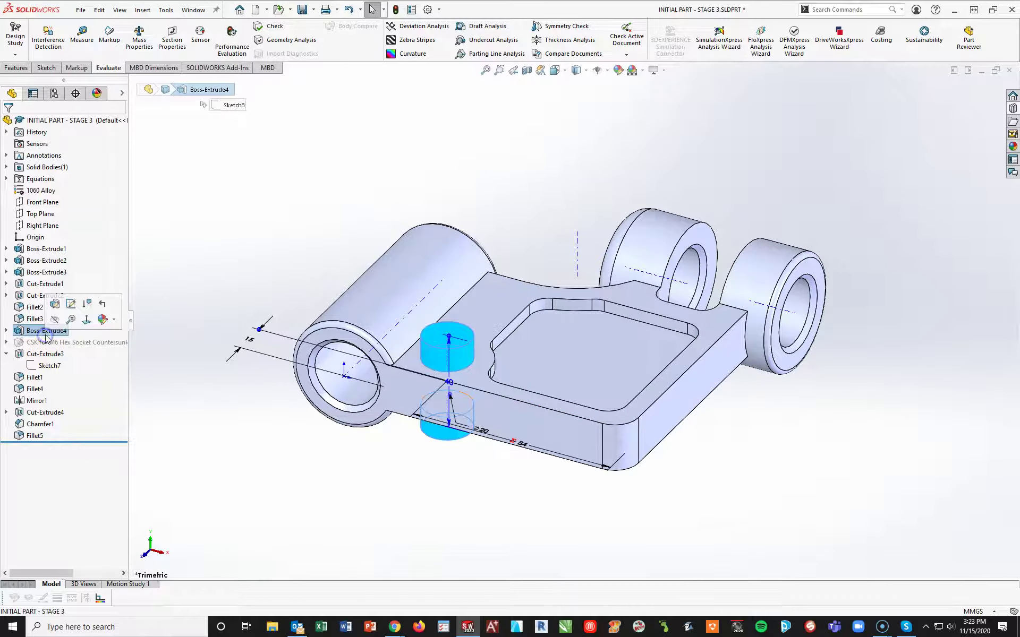
click(88, 306)
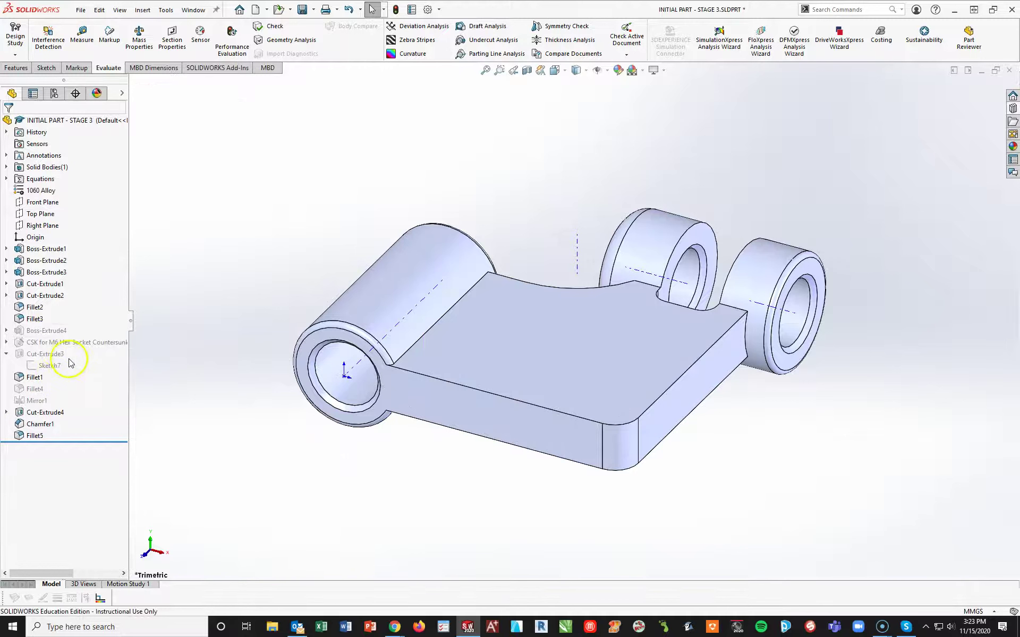
Step: Delete Boss-Extrude4 with its dependent countersunk hole, and delete the leftover Sketch8
right_click(42, 330)
click(50, 394)
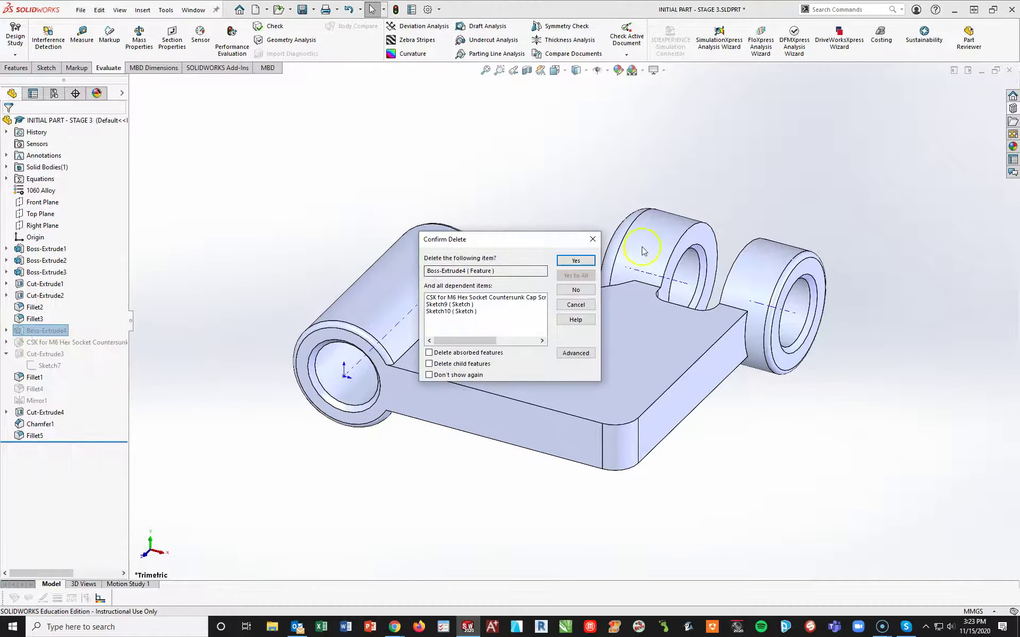
click(576, 261)
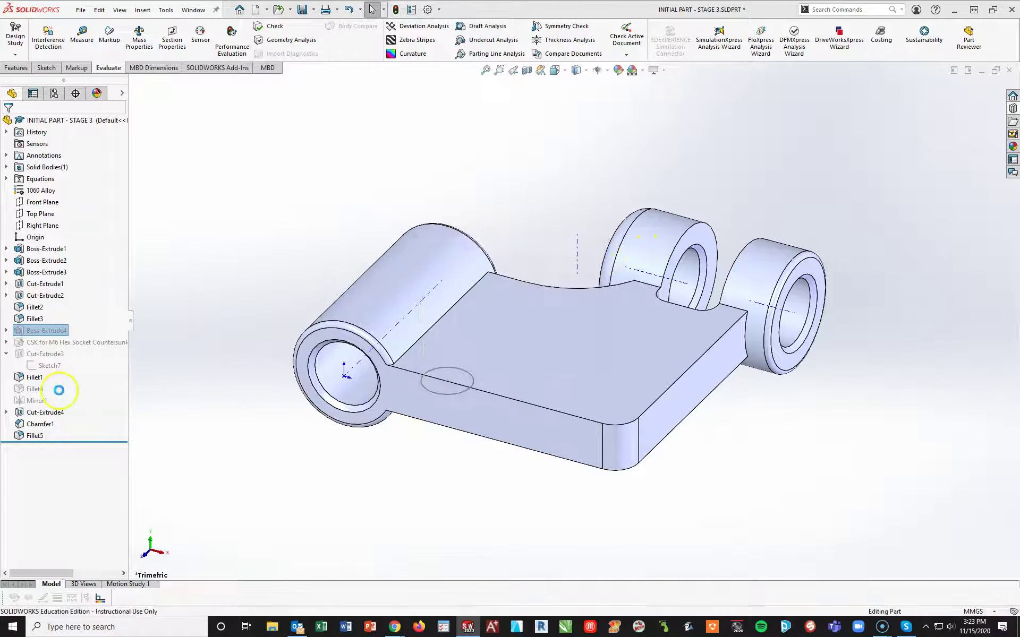
right_click(37, 331)
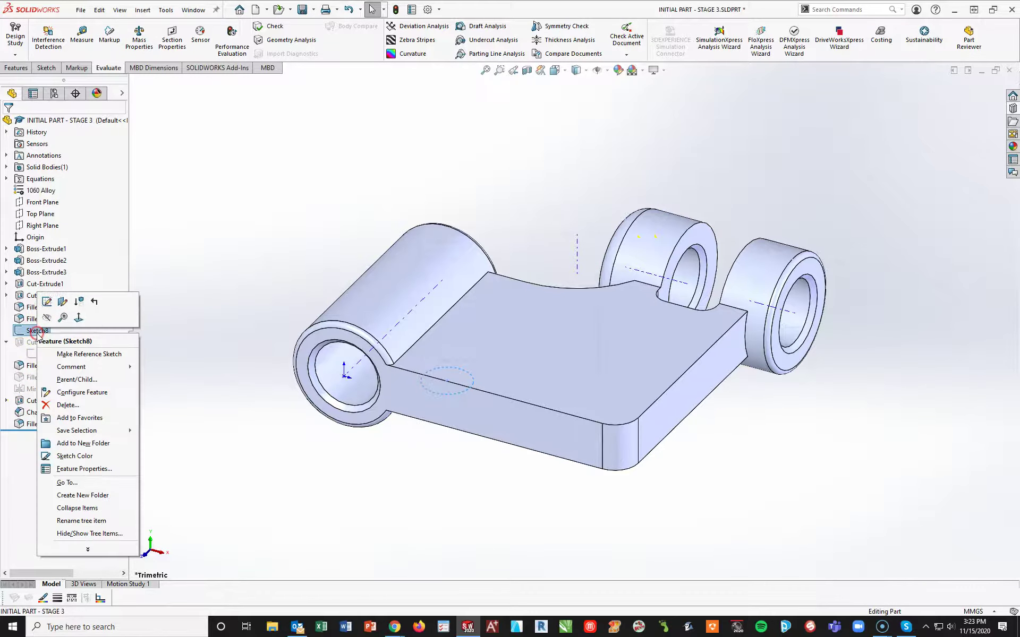
click(48, 407)
click(574, 262)
Step: Unsuppress the pocket cut Cut-Extrude3, its corner fillet Fillet4 and Mirror1, continuing past the sketch error
click(46, 330)
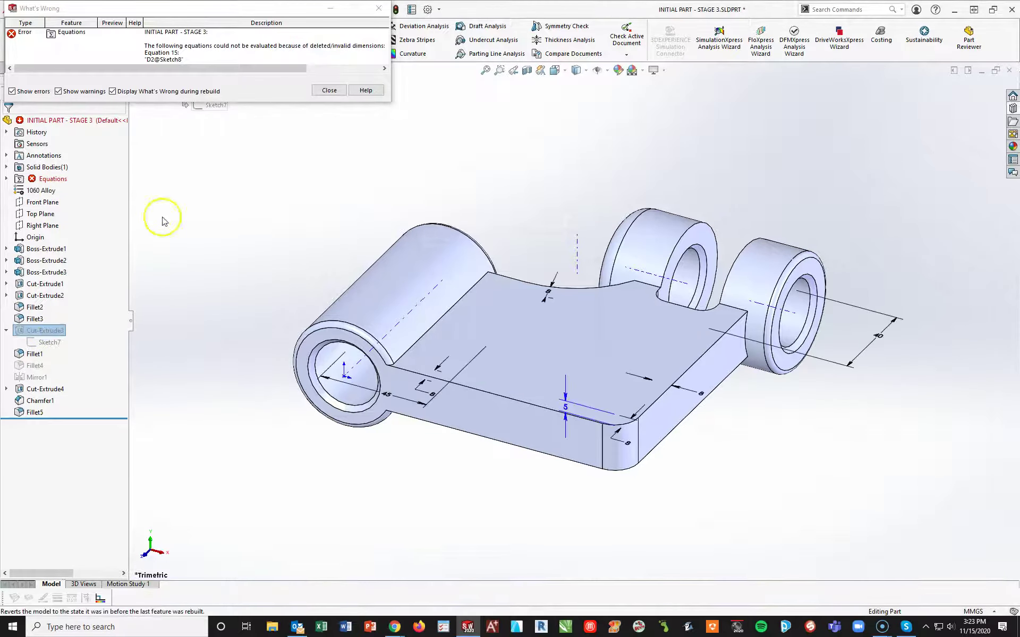
click(330, 90)
click(19, 333)
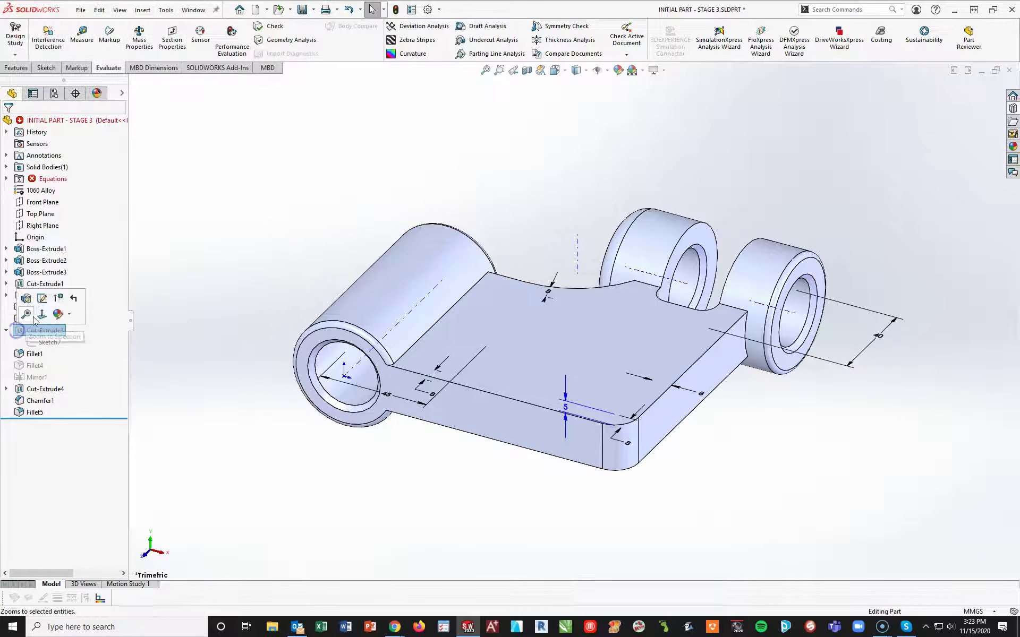
click(69, 298)
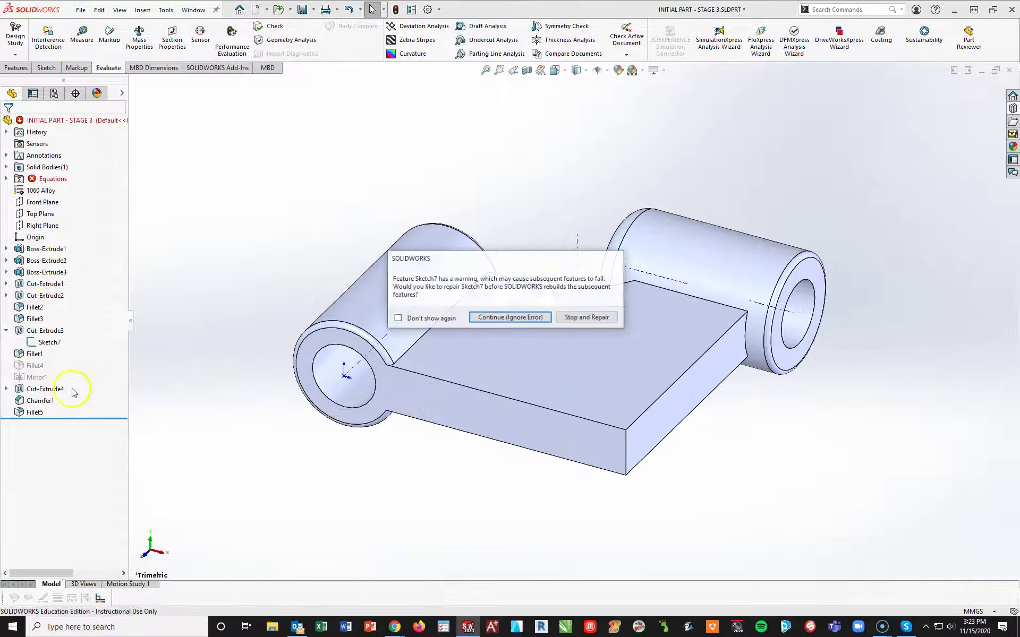
click(495, 318)
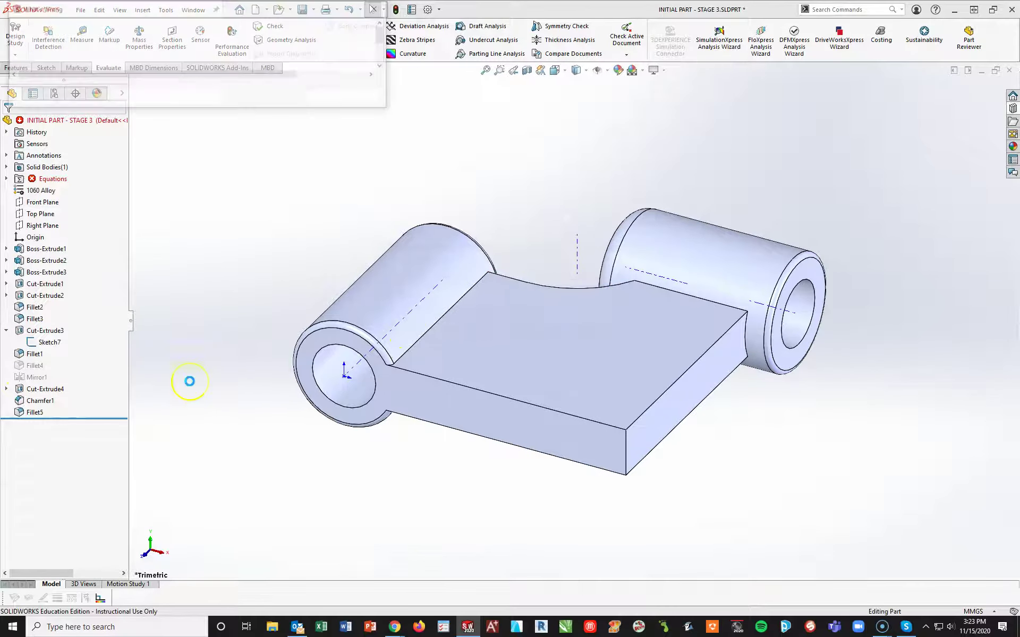
click(16, 367)
click(40, 335)
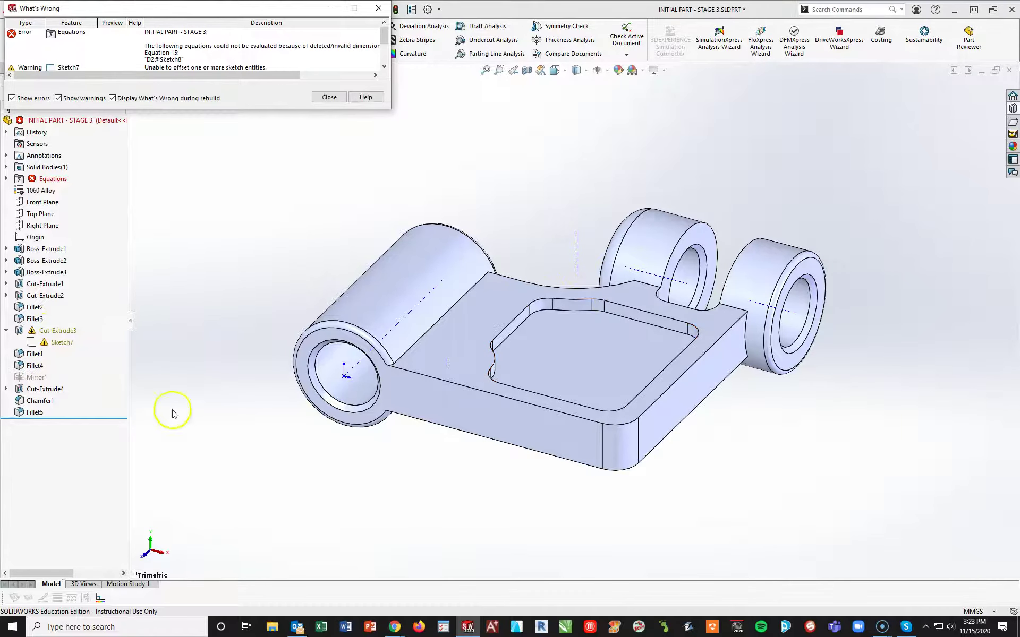
click(36, 377)
click(56, 346)
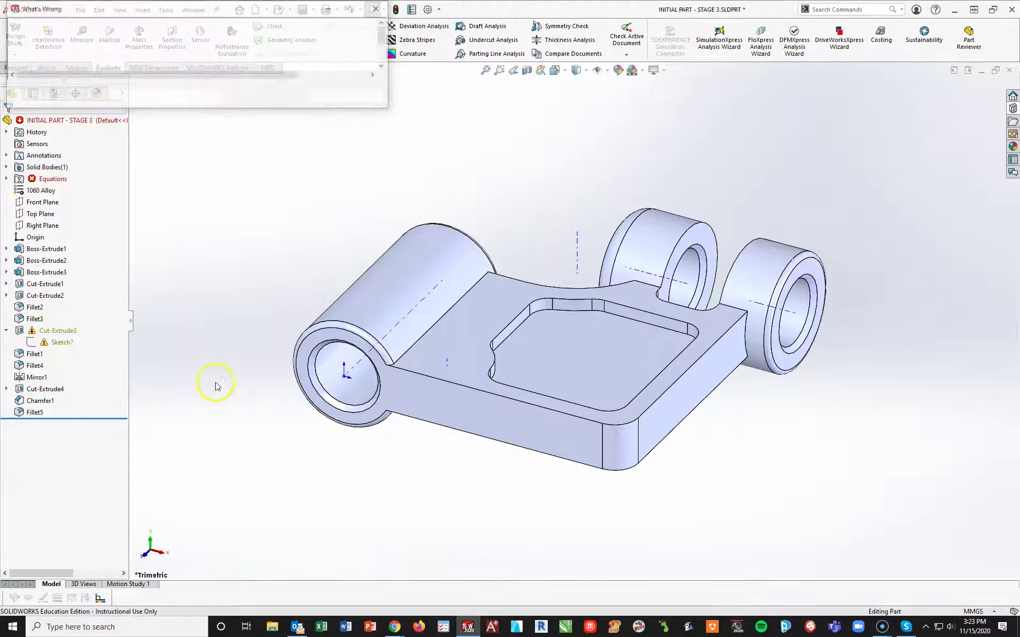
Step: In the pocket's Sketch7, delete the leftover circular offset and its notch arc, and extend the open edge to close the corner
click(44, 343)
click(55, 311)
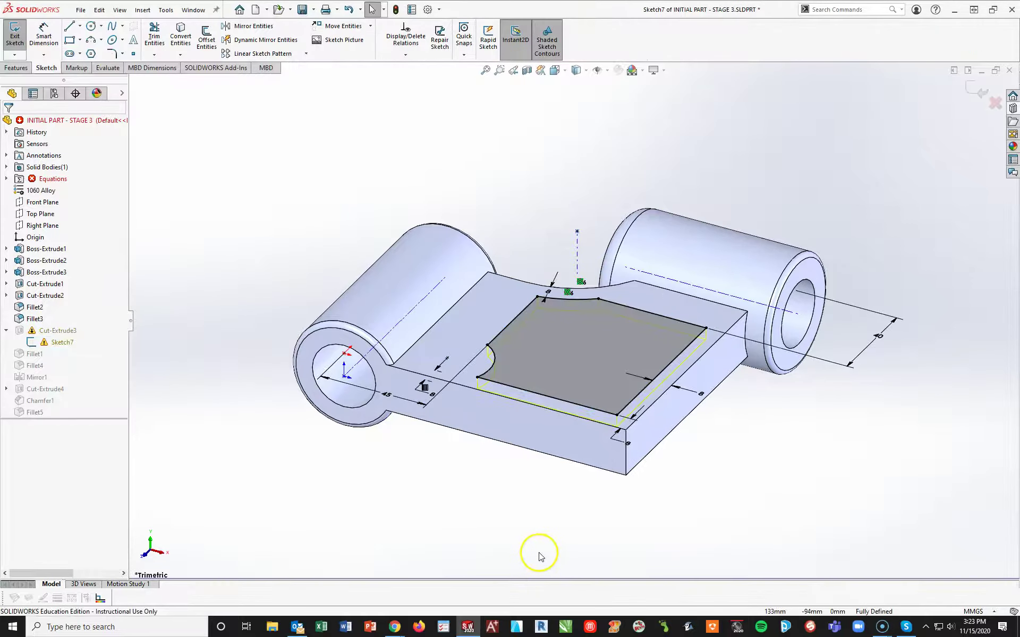
key(space)
click(541, 569)
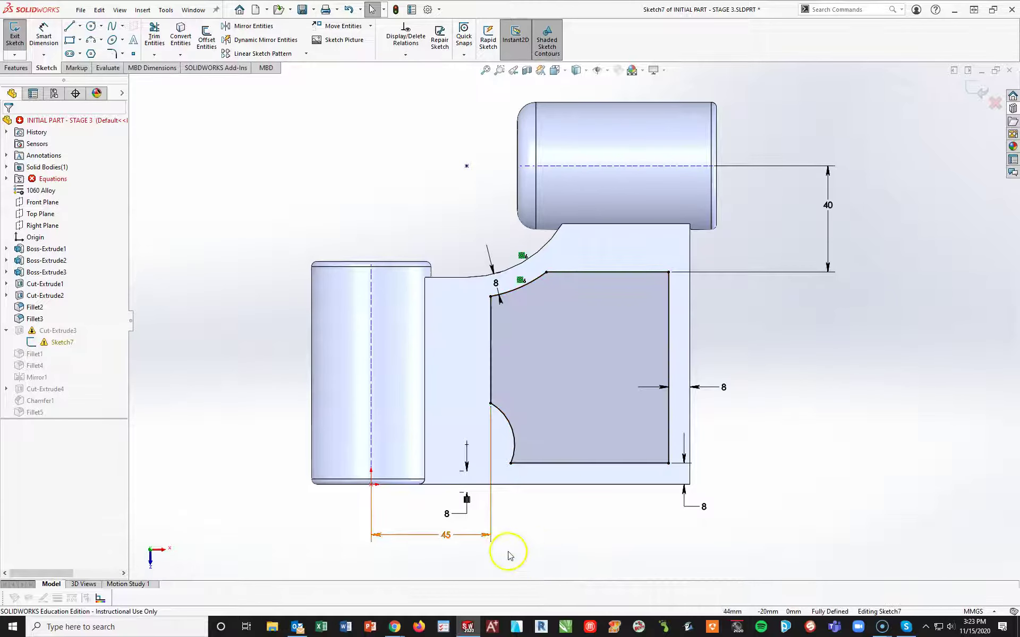
click(467, 498)
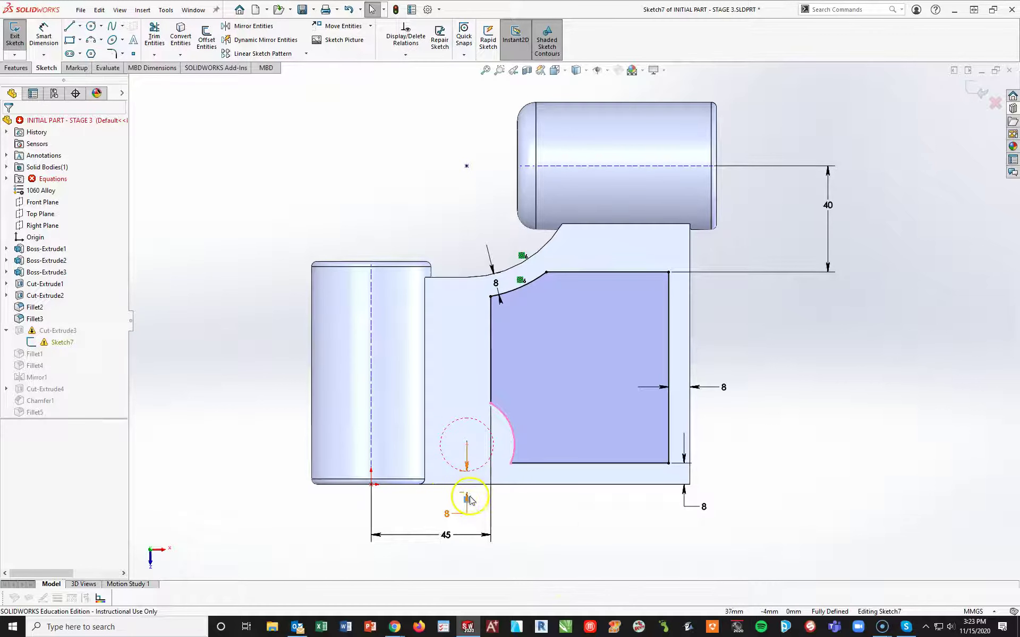
key(Delete)
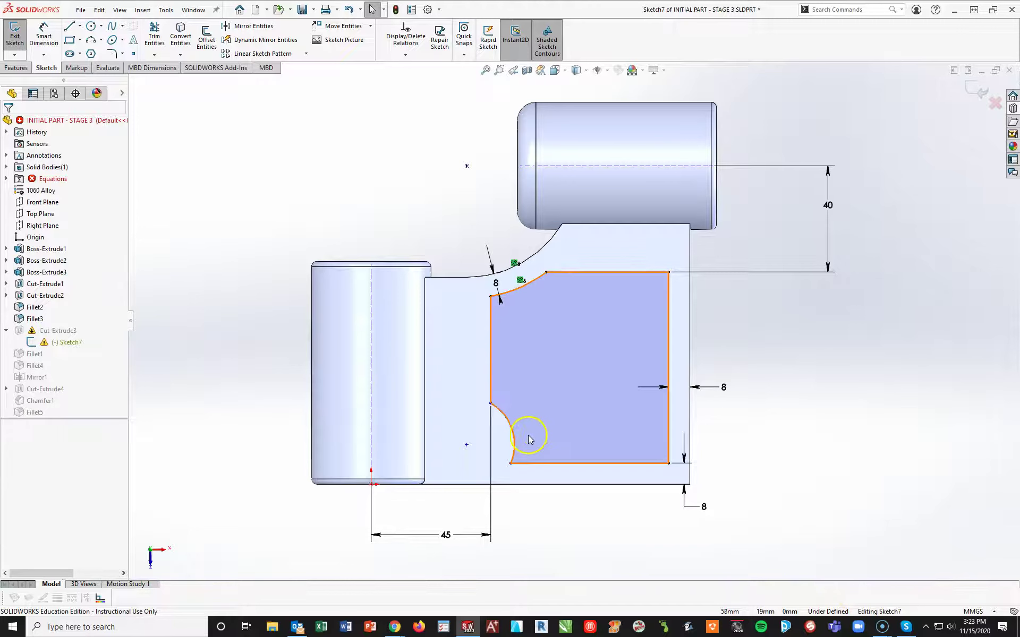
click(512, 429)
key(Delete)
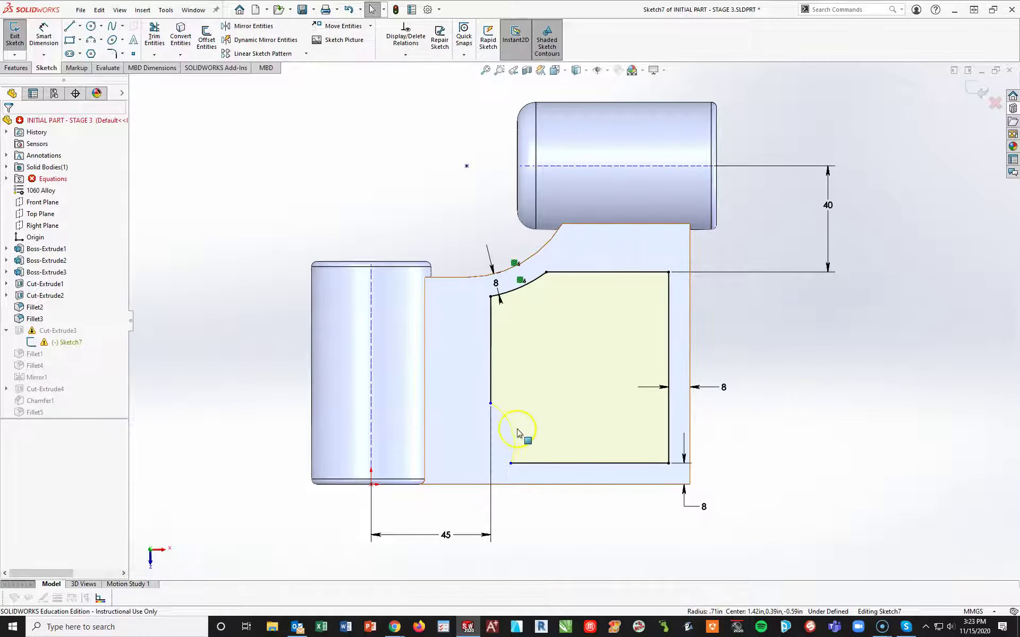
drag(490, 403, 491, 465)
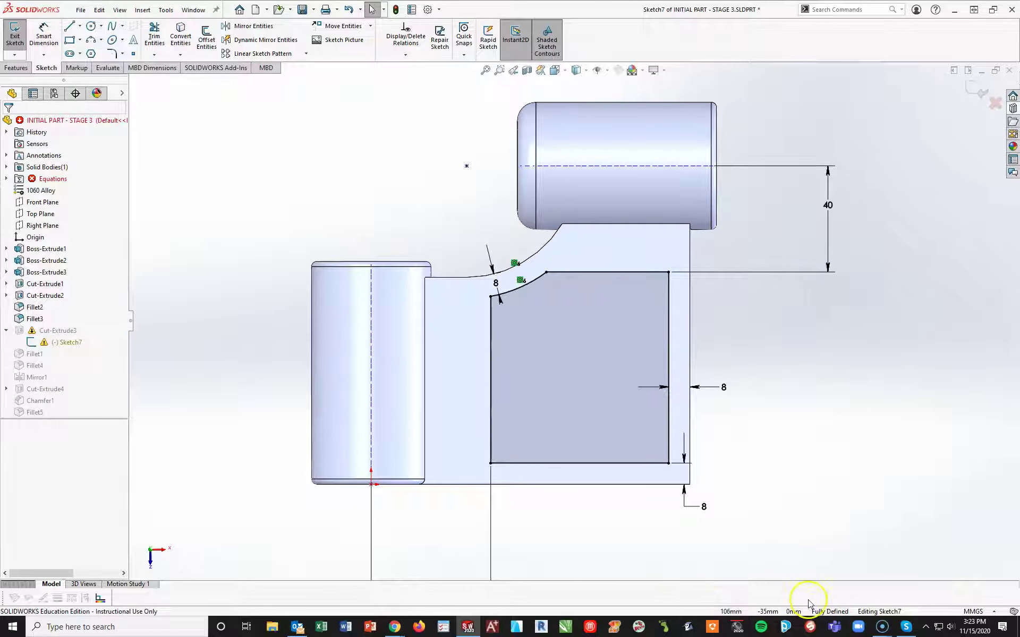
Step: Set the horizontal distance from the origin to the pocket's near edge to 31 mm and exit the sketch
scroll(524, 540, up, 3)
scroll(505, 421, down, 2)
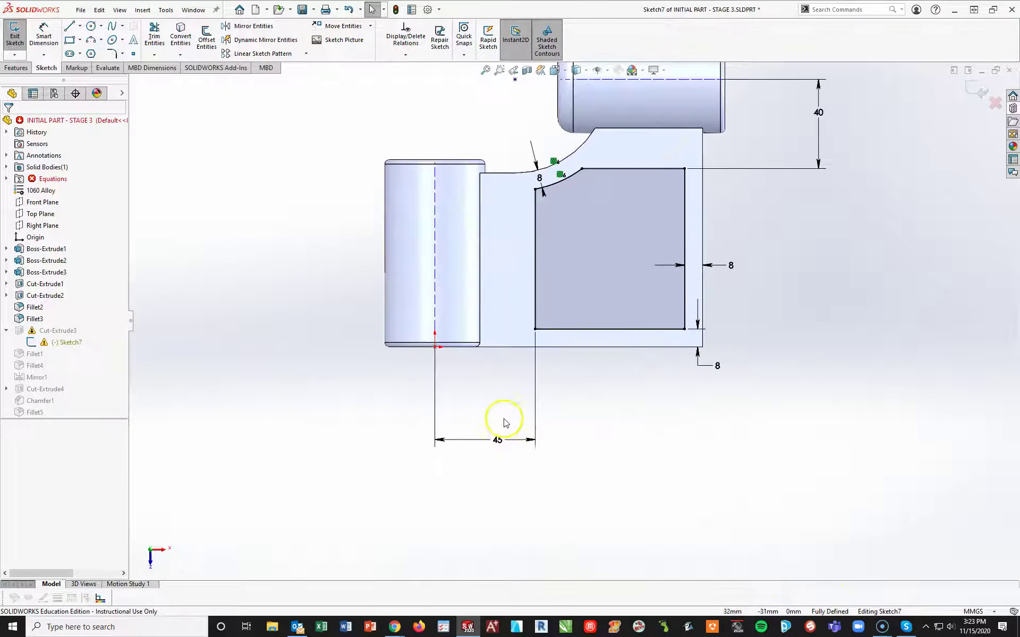
double_click(498, 440)
text(31)
key(Return)
scroll(547, 318, up, 2)
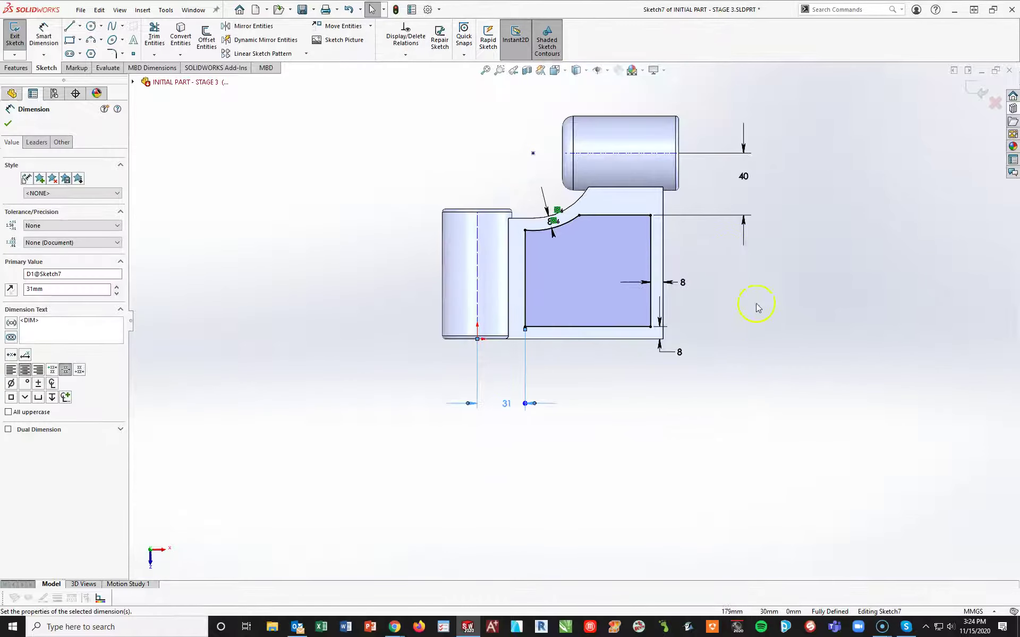
scroll(706, 223, down, 2)
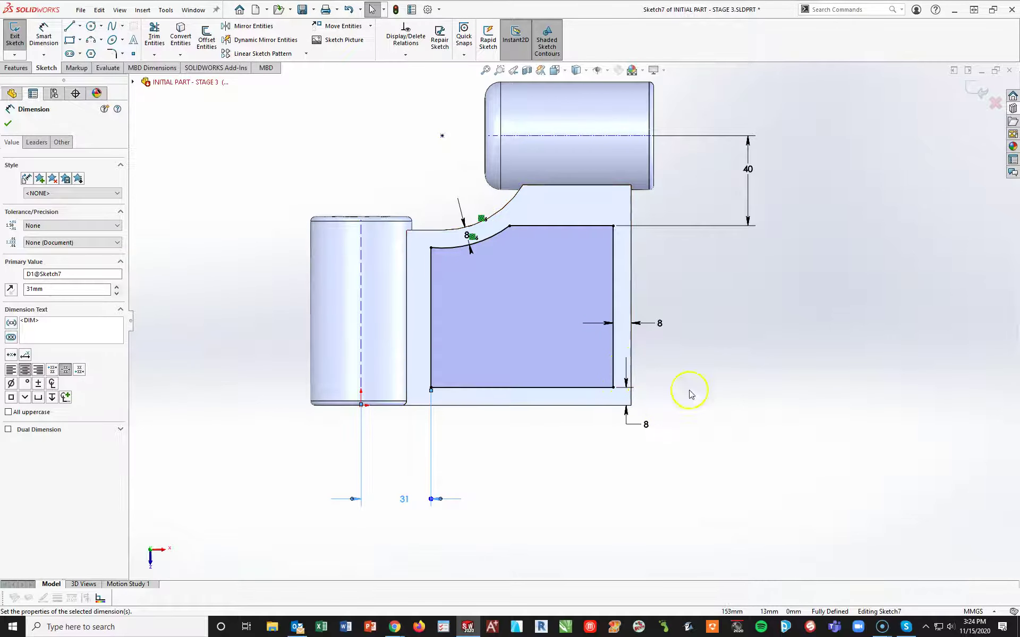
click(969, 98)
key(Return)
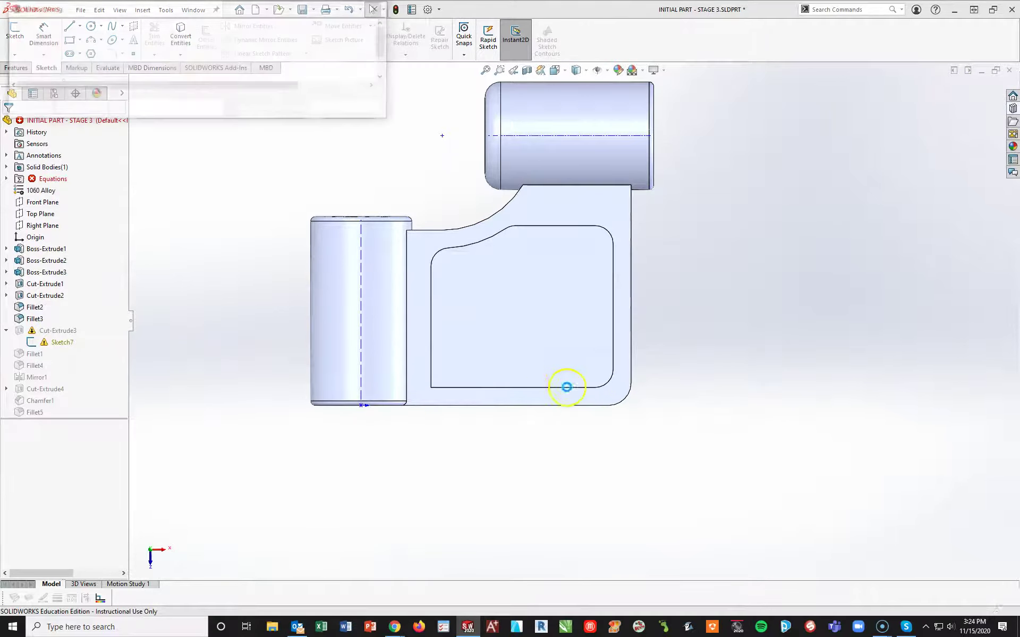
Step: Repair Fillet4 by removing its two missing edges and adding the pocket's new corner edge at the 8 mm radius
click(25, 367)
click(27, 336)
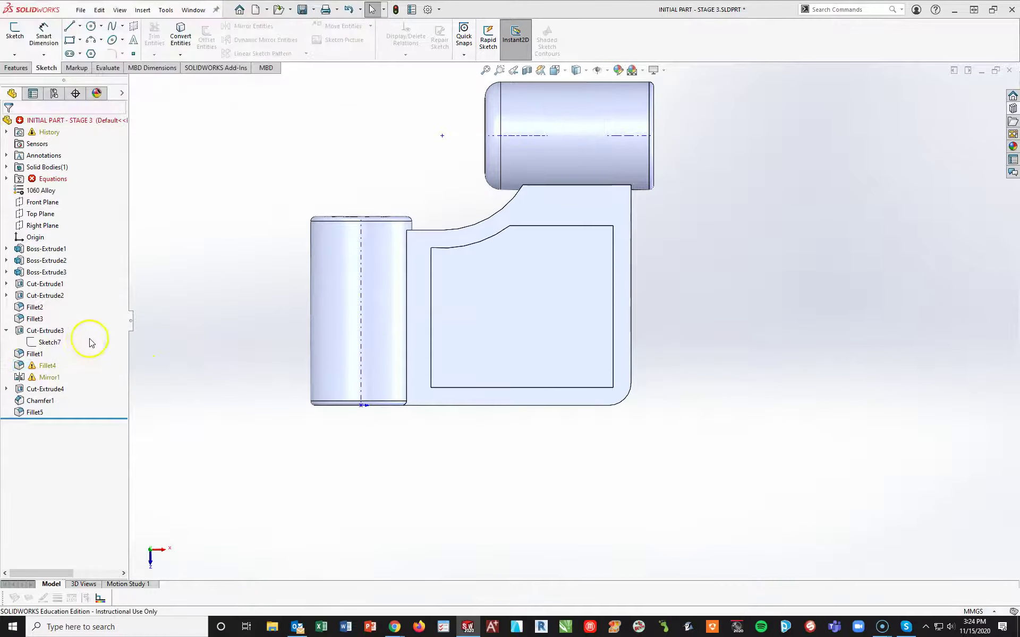
click(58, 196)
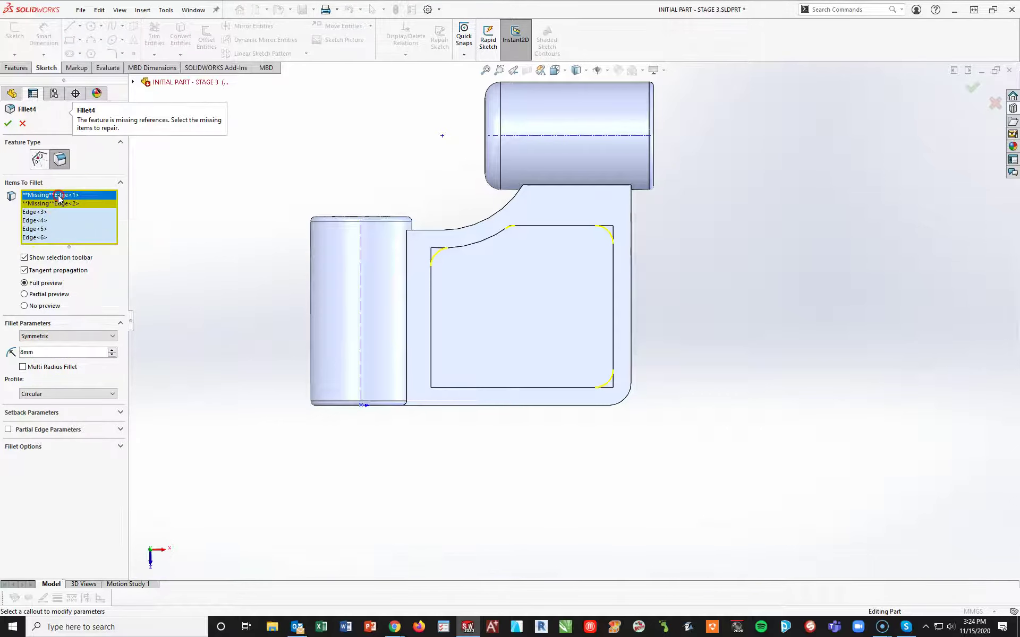
right_click(59, 197)
click(76, 255)
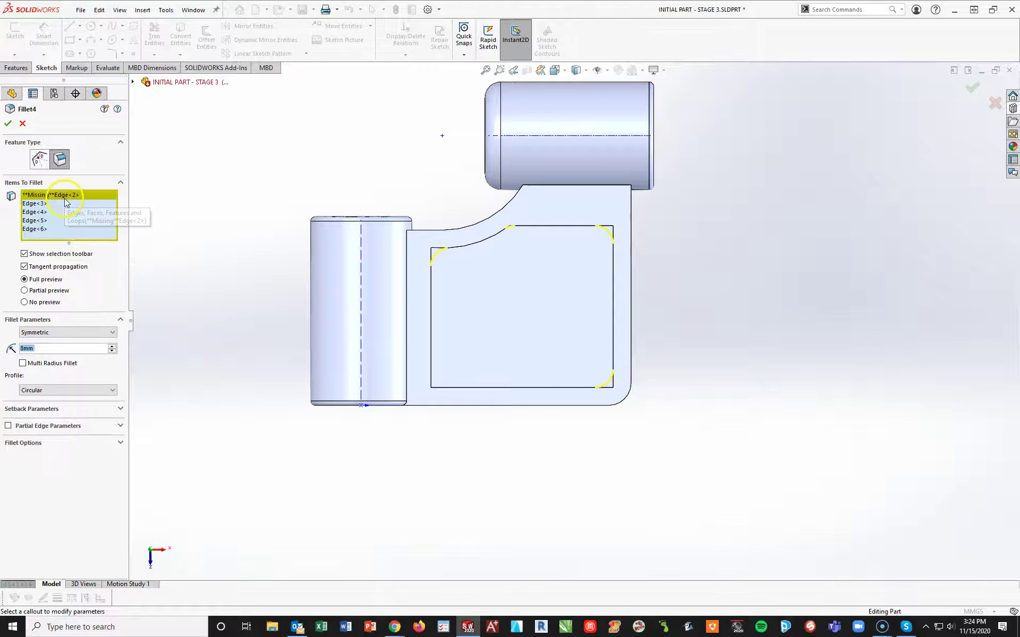
right_click(65, 199)
click(90, 257)
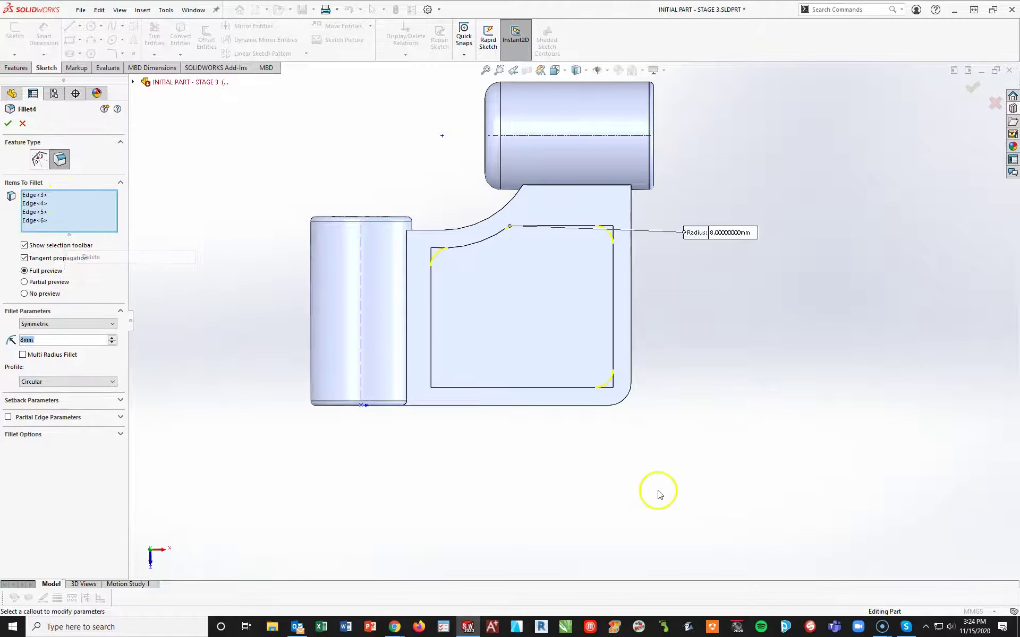
middle_drag(617, 456, 462, 390)
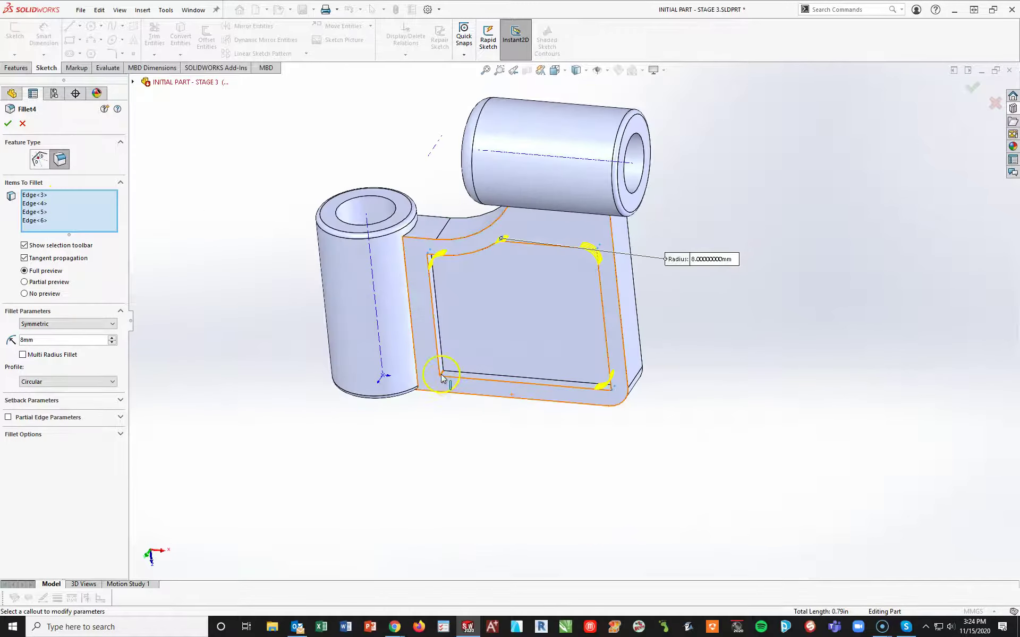
click(444, 376)
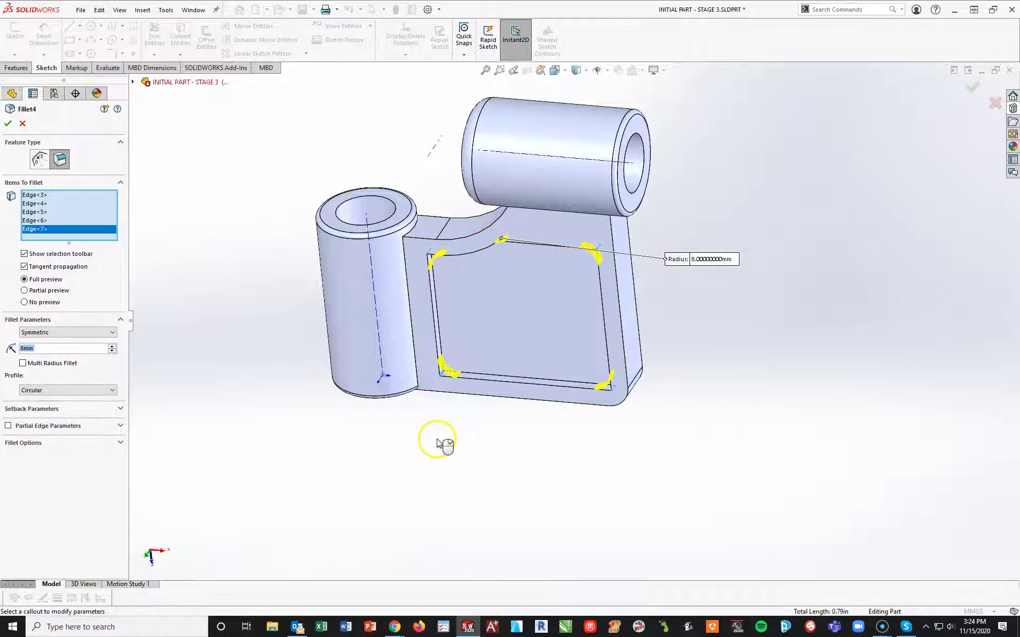
click(8, 125)
Step: Try to offset the pocket floor's outline inward by 6 mm in a new sketch on that face
middle_drag(269, 383, 563, 421)
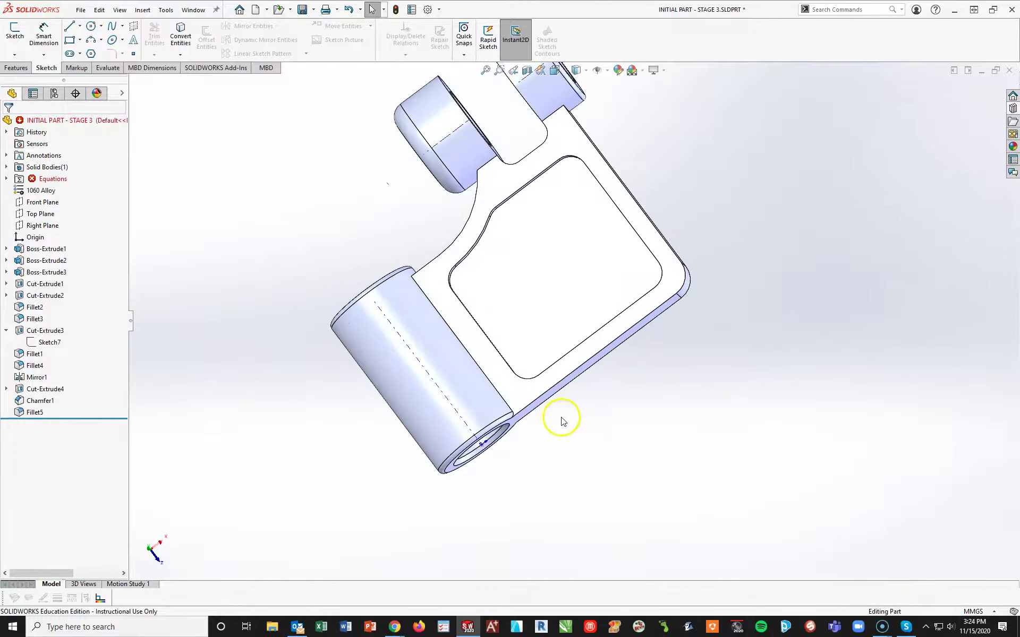
key(space)
click(675, 463)
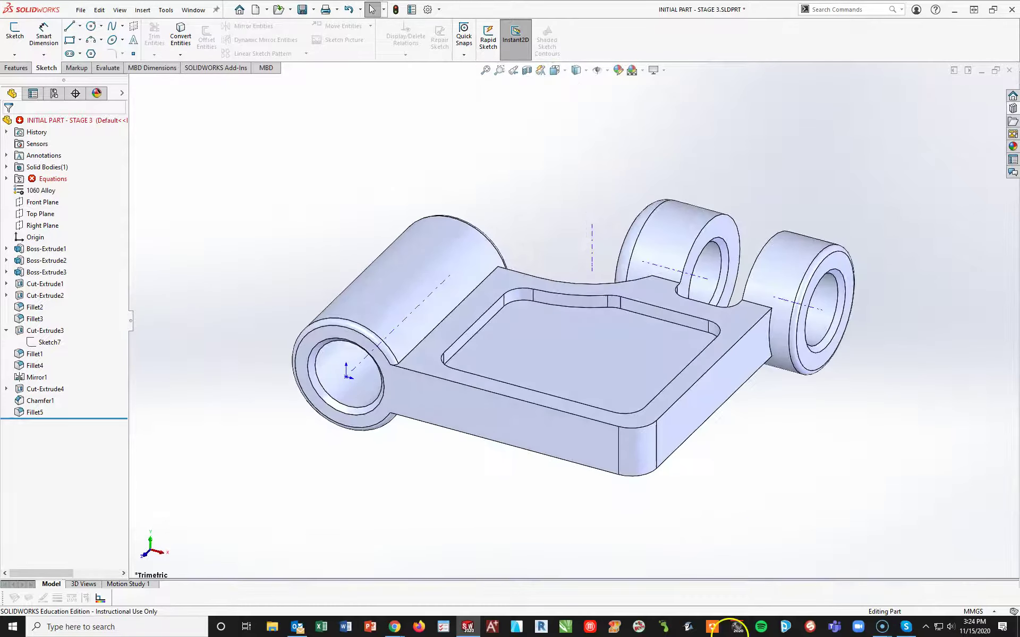
click(587, 376)
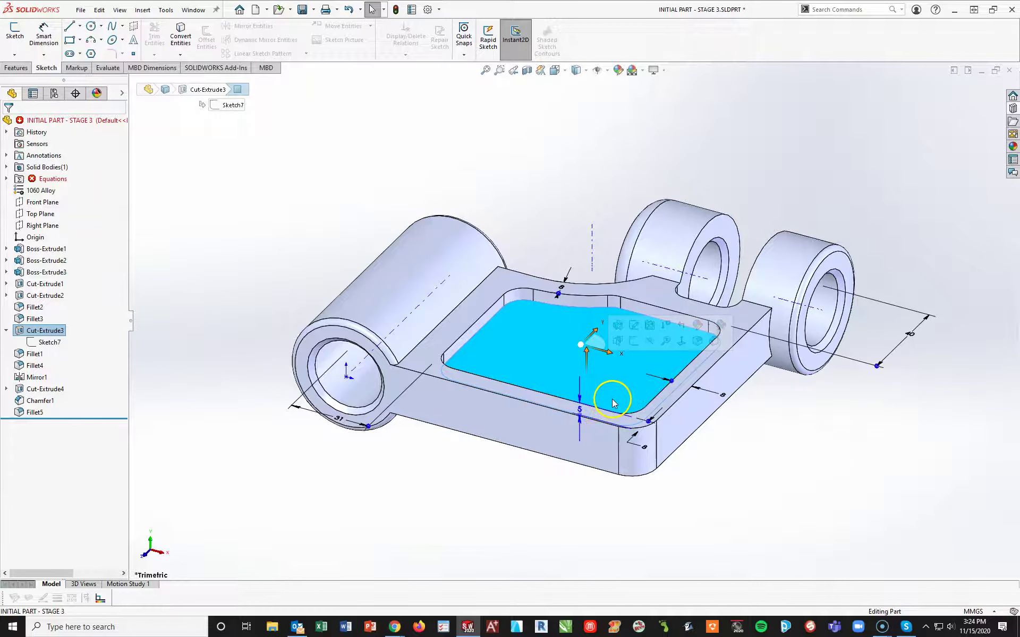
click(15, 33)
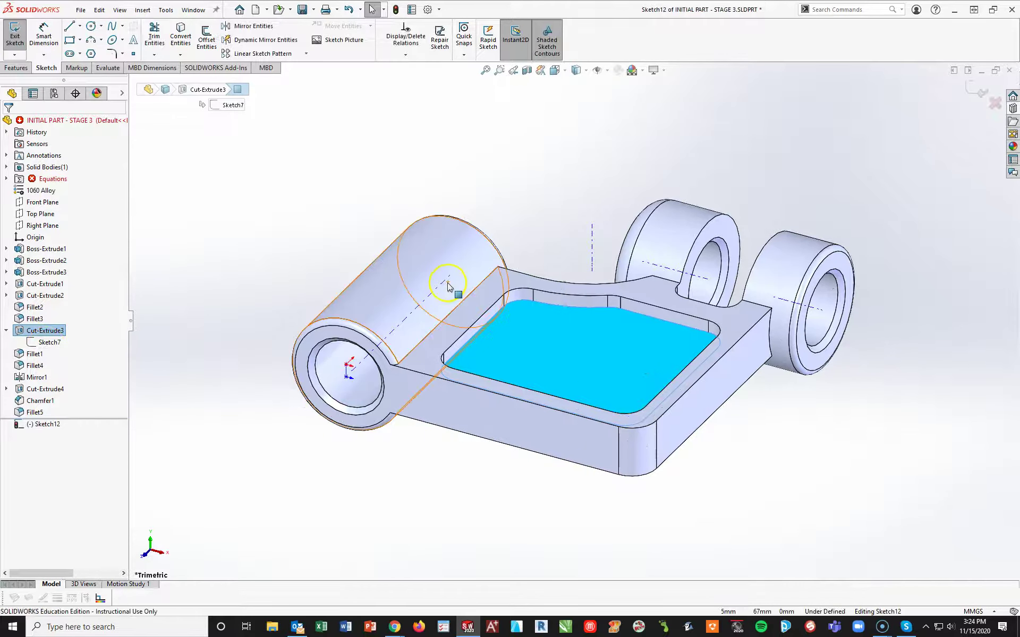
key(space)
click(532, 203)
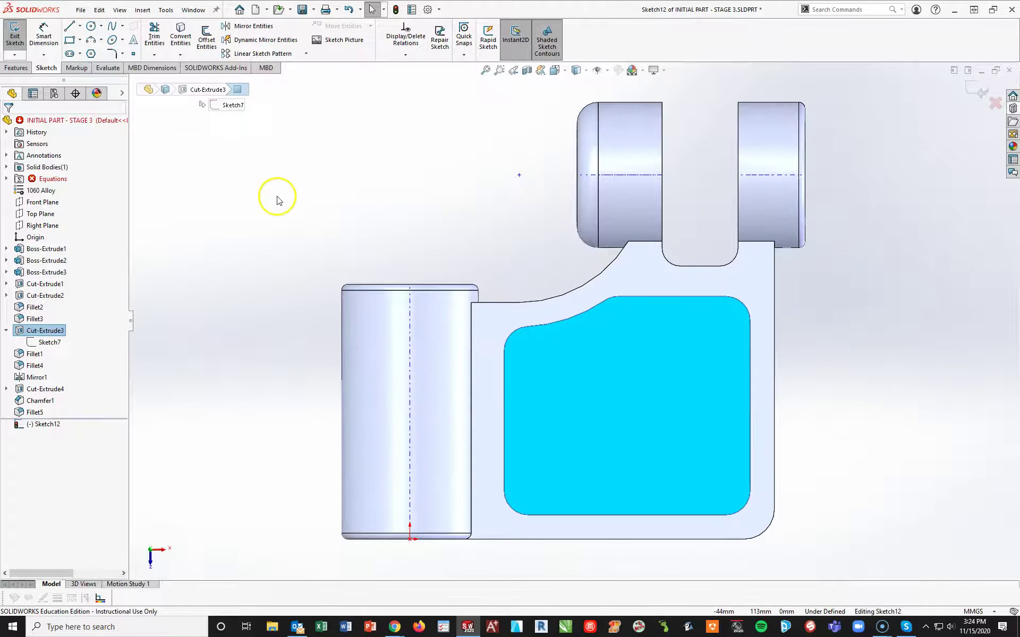
click(206, 38)
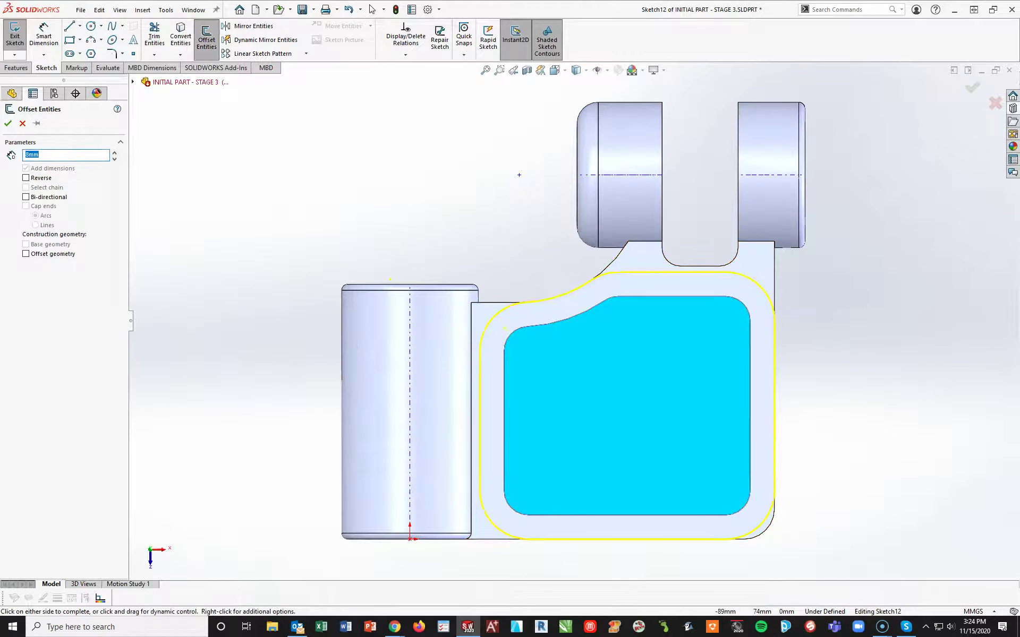
click(26, 179)
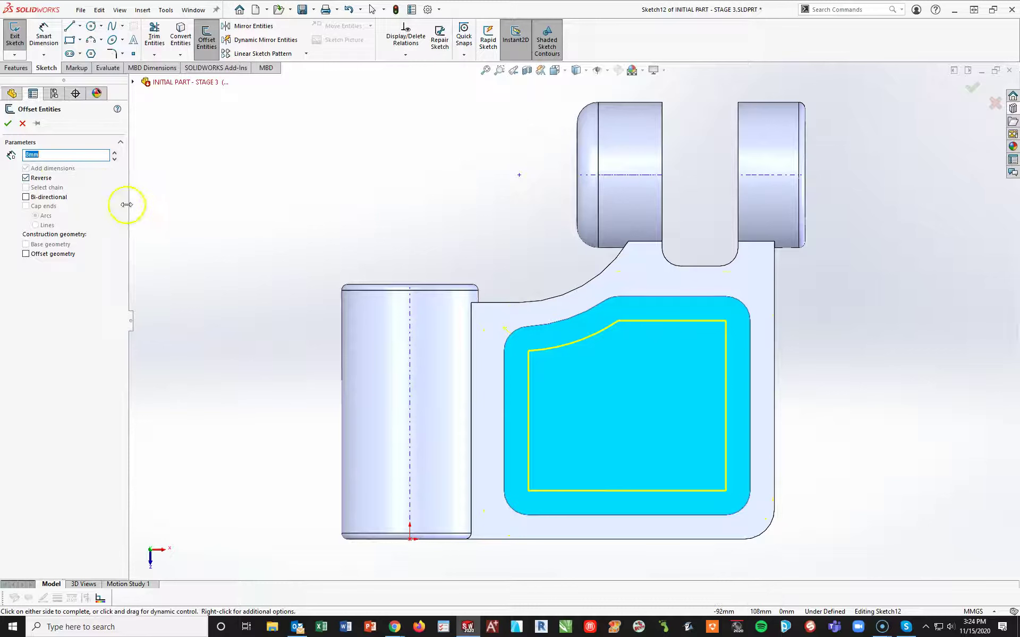
key(Return)
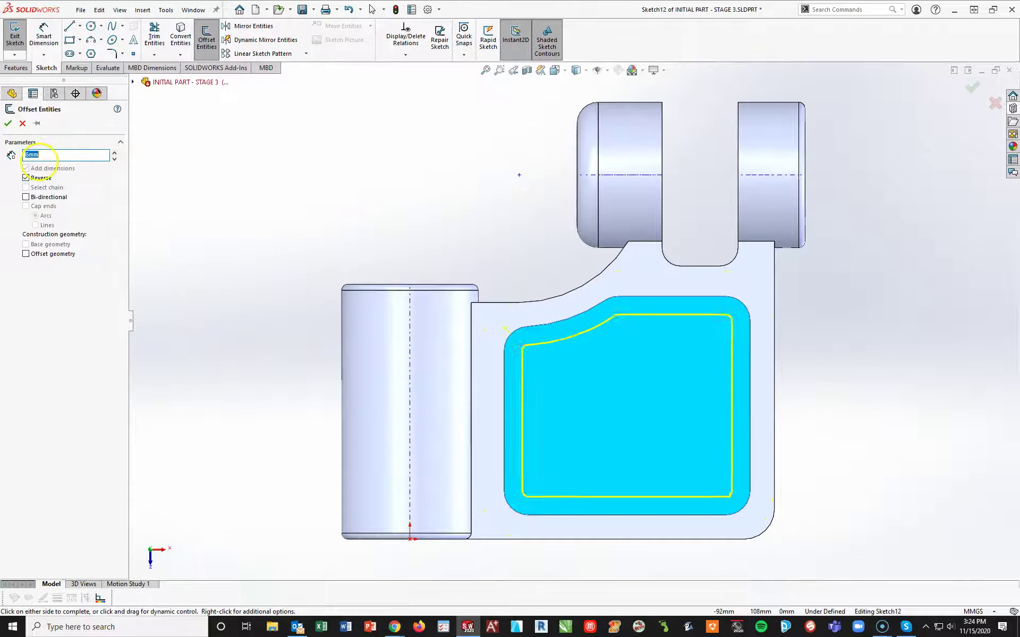
click(8, 125)
click(231, 293)
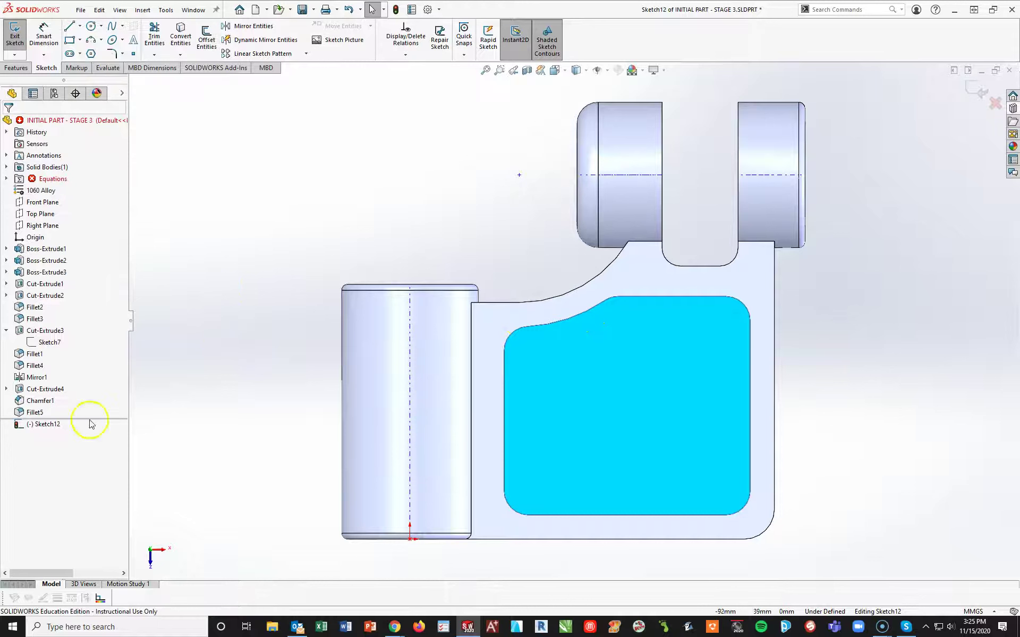
Step: Discard the unfinished sketch on the pocket floor and roll the model back to just after Cut-Extrude3
click(16, 413)
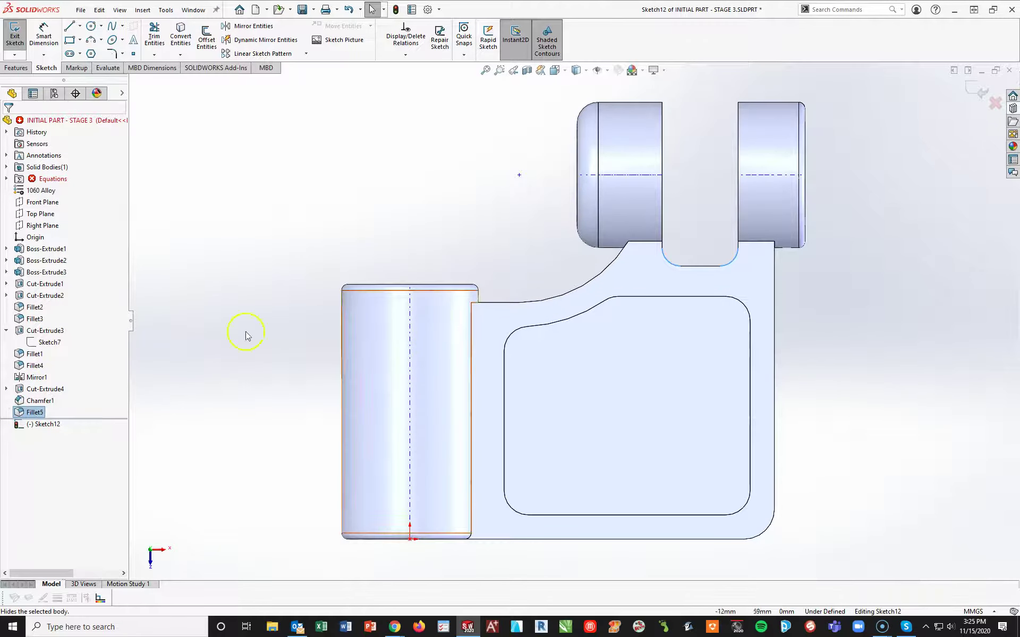
click(20, 367)
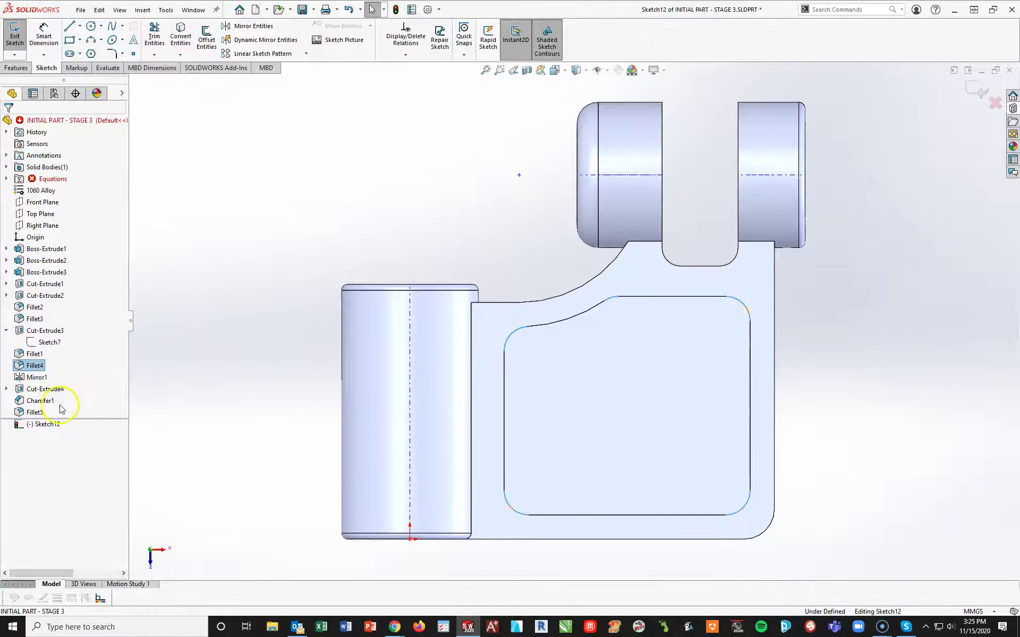
click(205, 447)
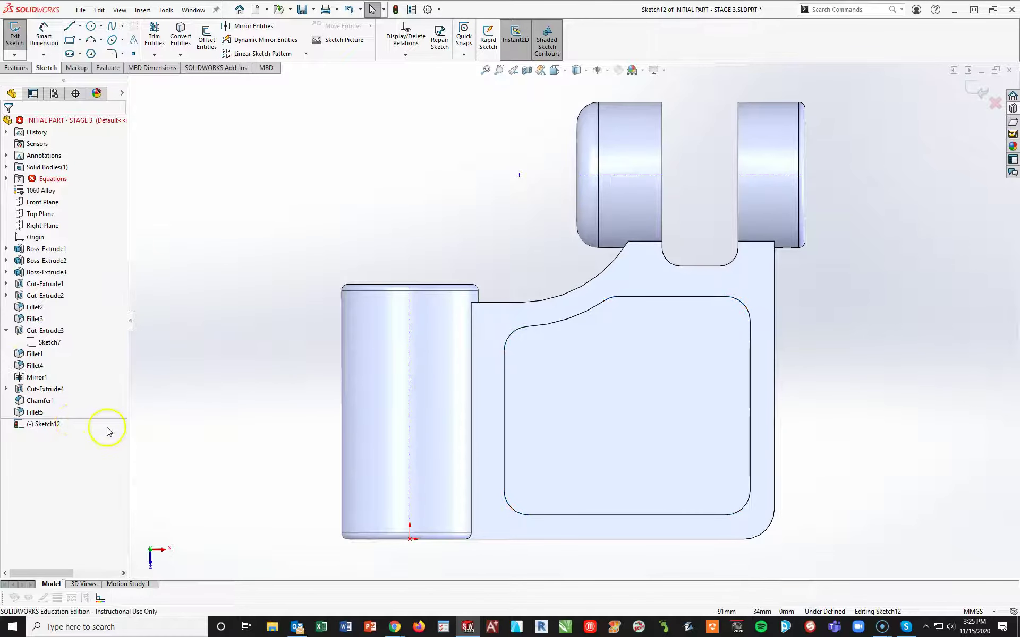
click(997, 103)
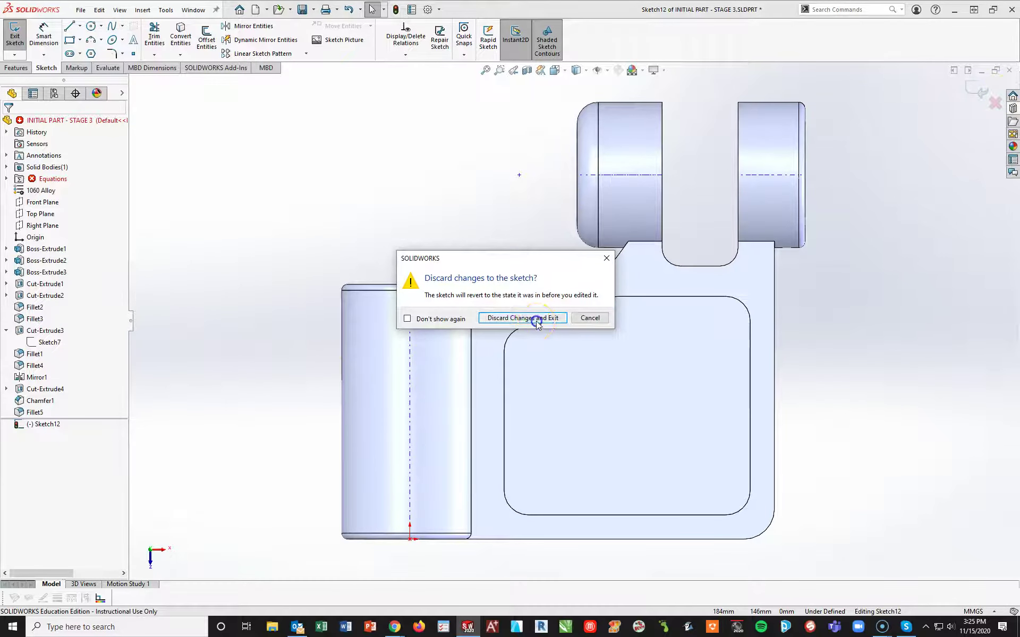
click(532, 318)
drag(79, 419, 88, 348)
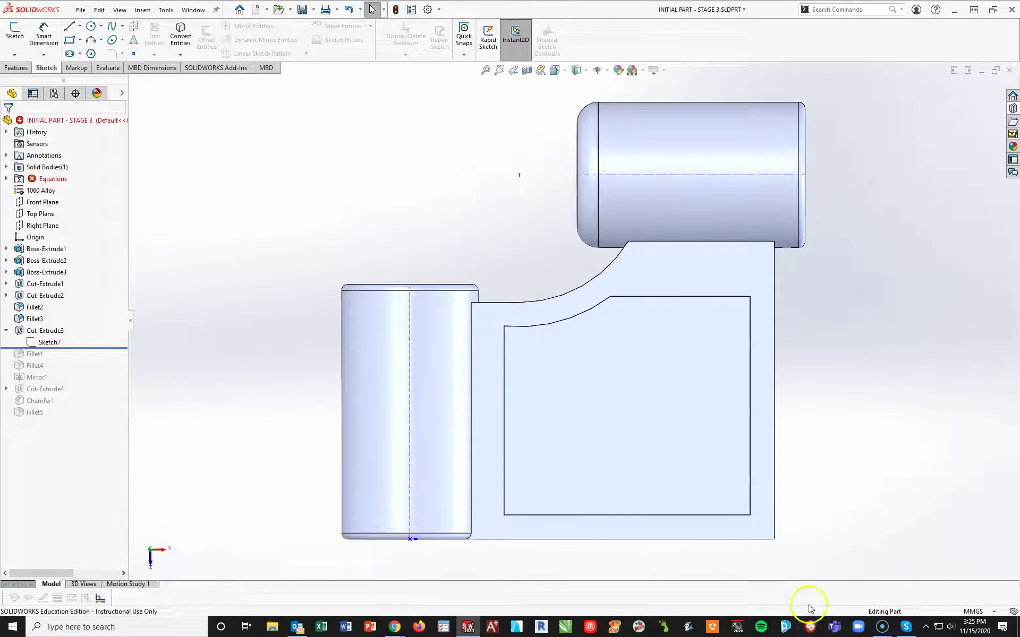
Step: Start a new sketch on the pocket floor and offset its outline inward by 6 mm
click(648, 365)
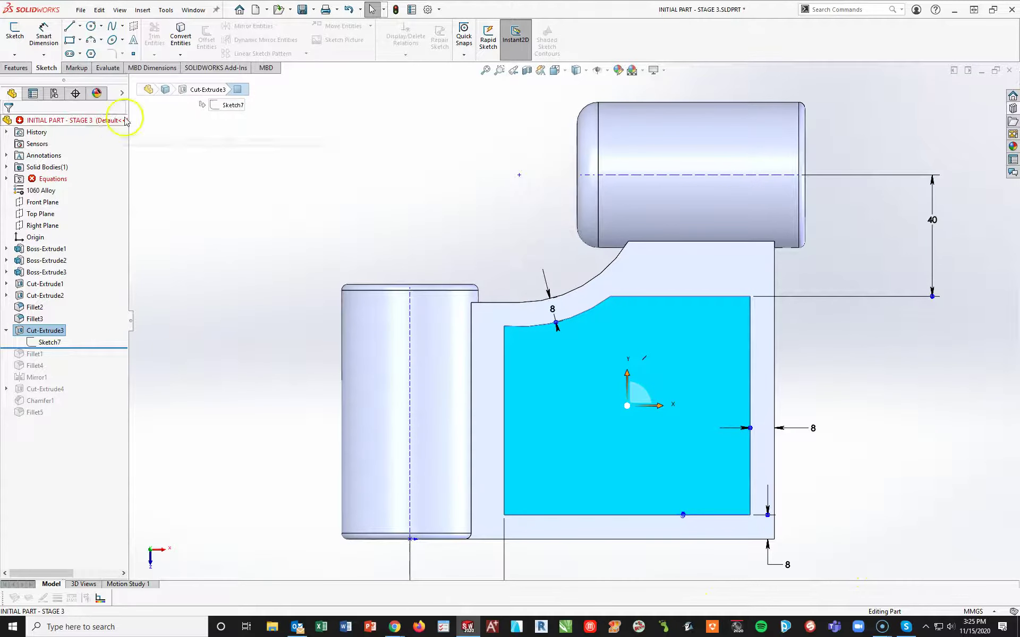
click(15, 32)
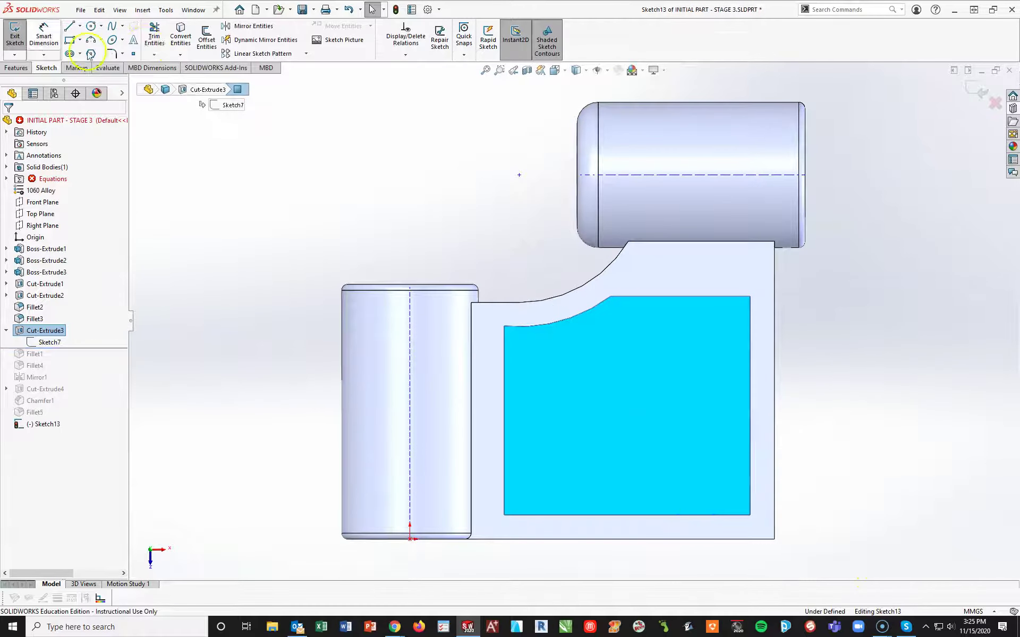
click(207, 40)
click(26, 178)
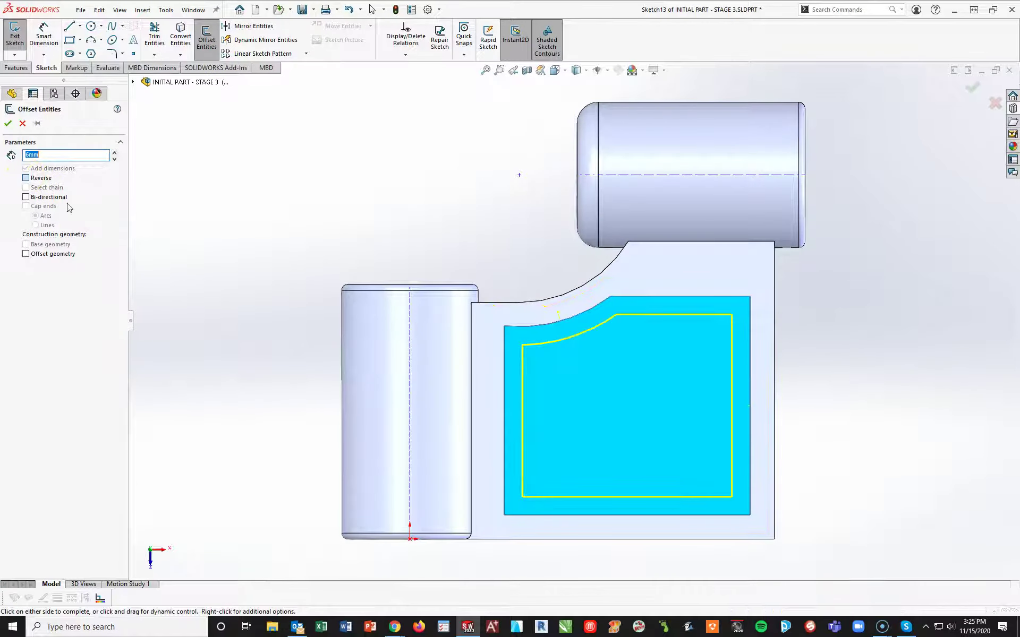
click(971, 104)
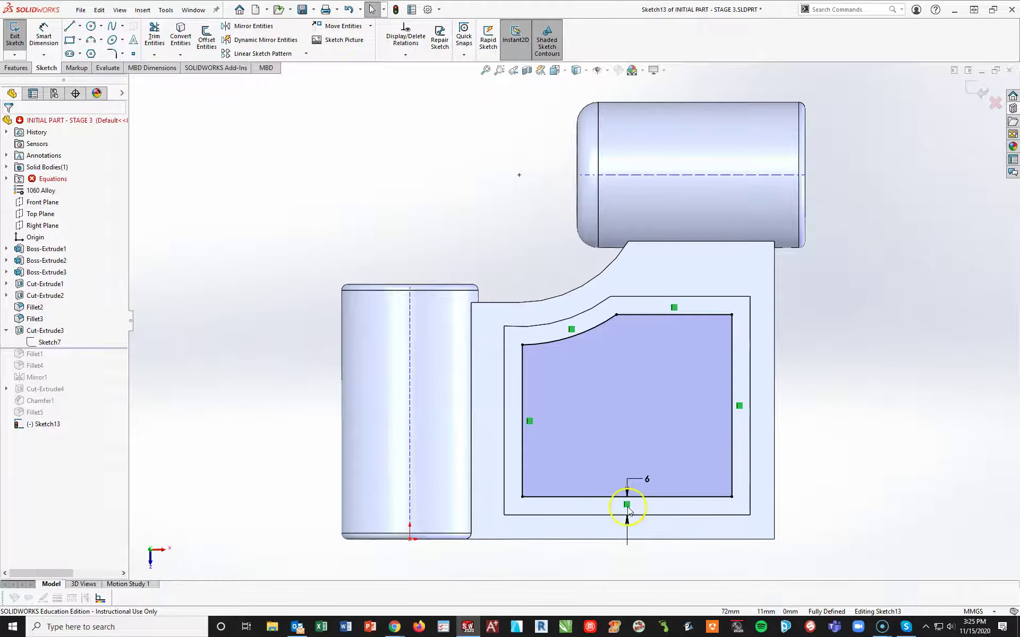
Step: Delete the 6 mm offset dimension together with the offset relations, keeping the profile geometry
click(627, 505)
key(Delete)
click(636, 477)
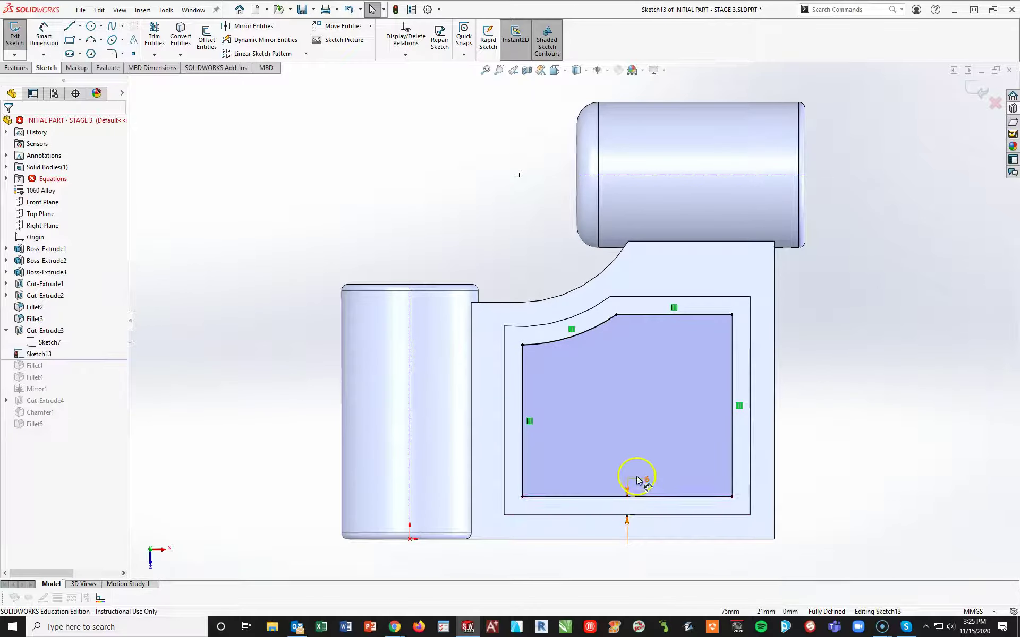
key(Delete)
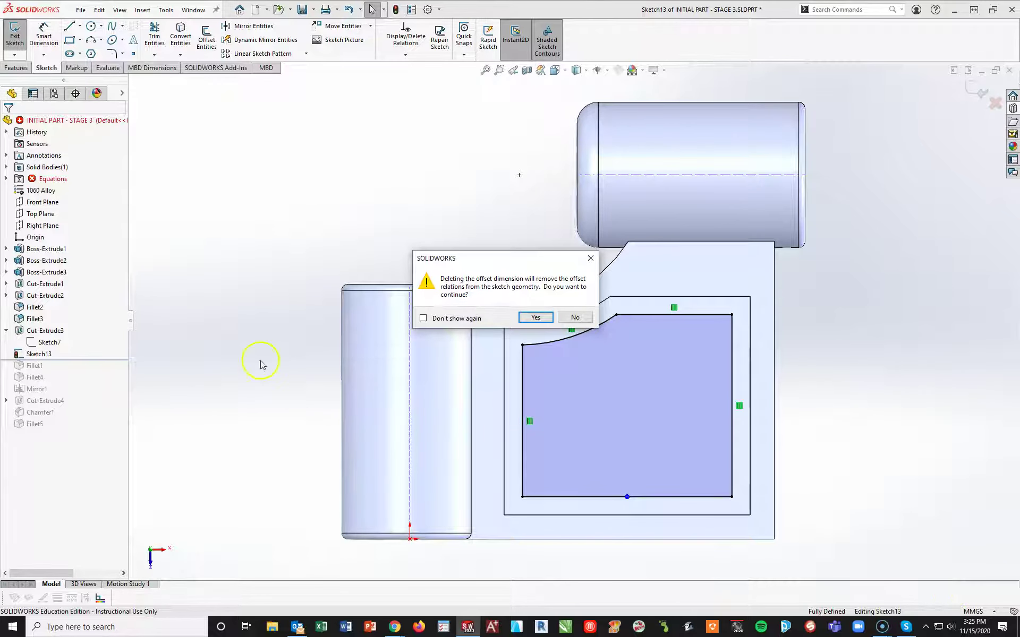
click(533, 317)
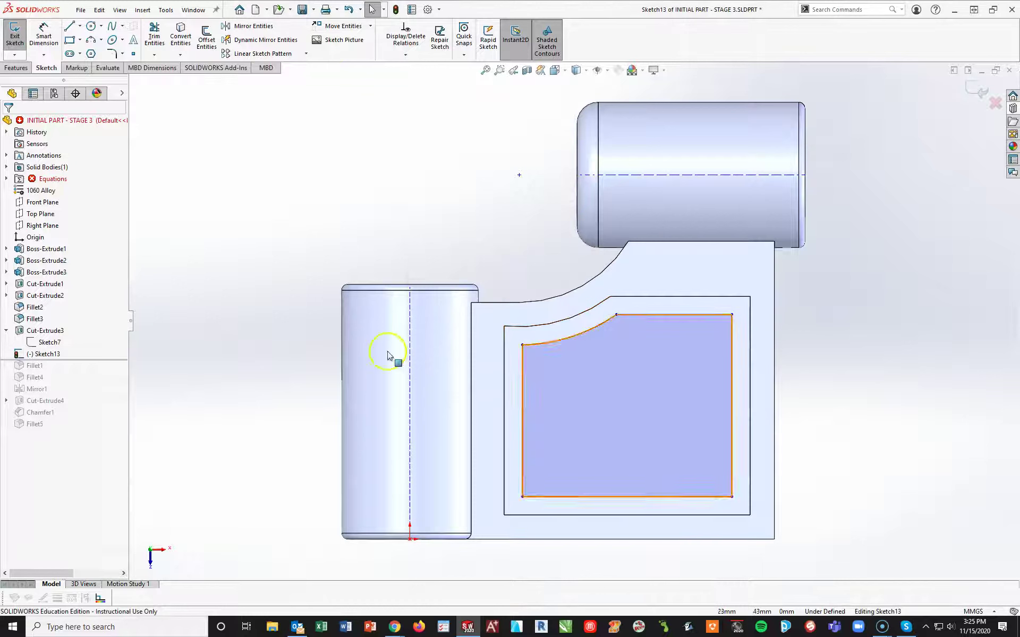
click(53, 35)
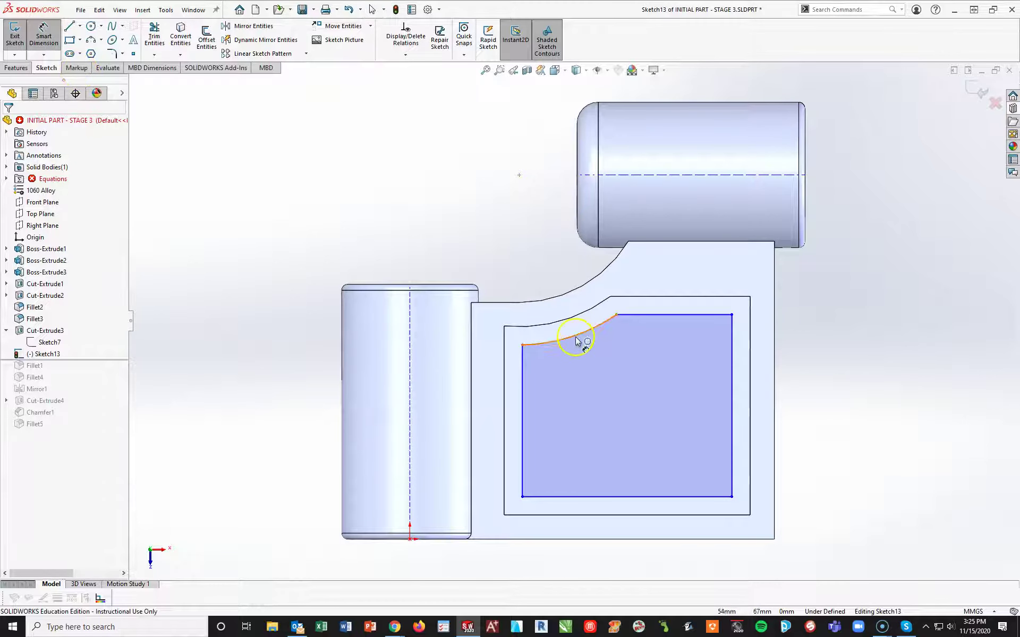
click(562, 330)
click(560, 322)
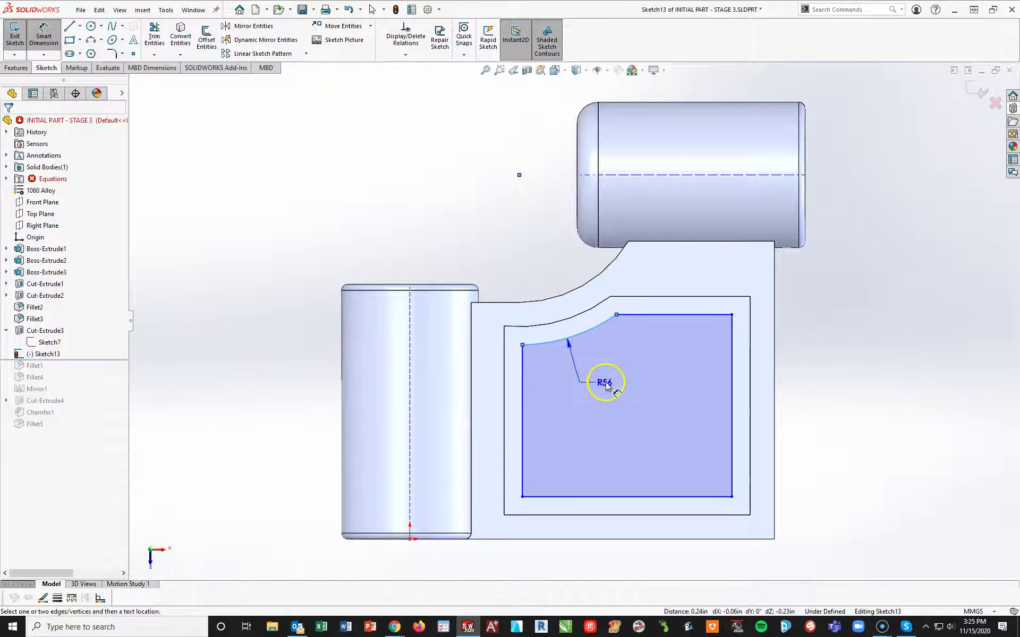
key(Escape)
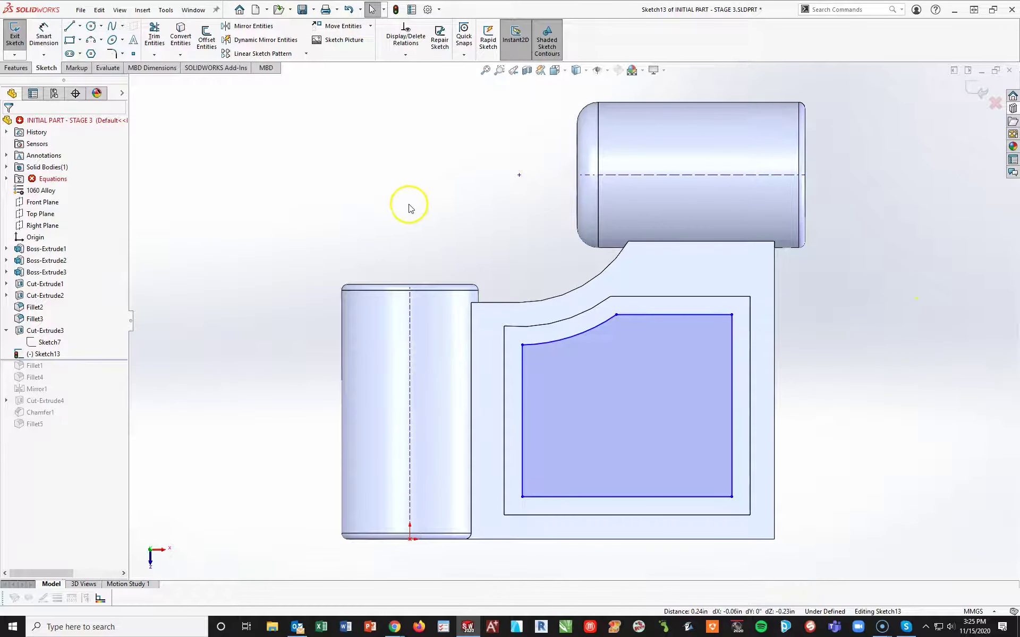
Step: Dimension the profile's upper edge and both vertical side edges 6 mm from the matching pocket edges
click(58, 32)
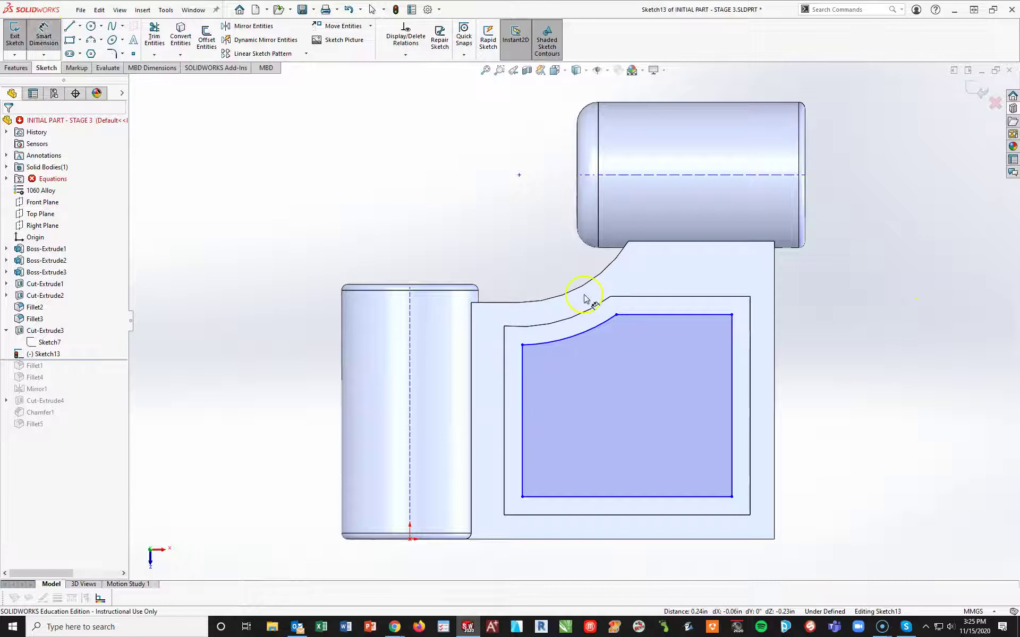
click(661, 315)
click(662, 297)
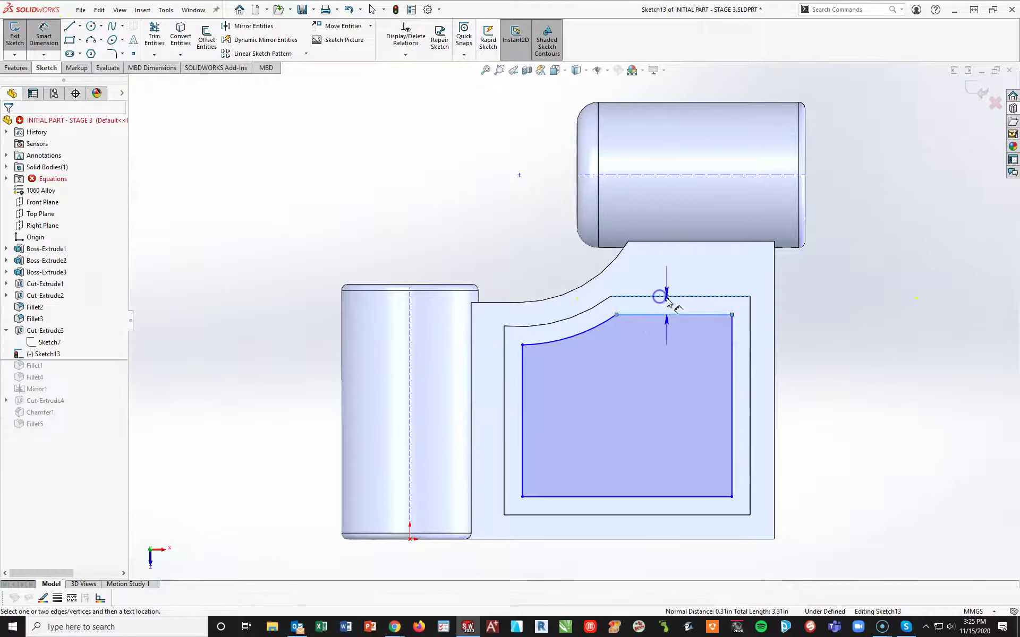
click(668, 305)
key(Return)
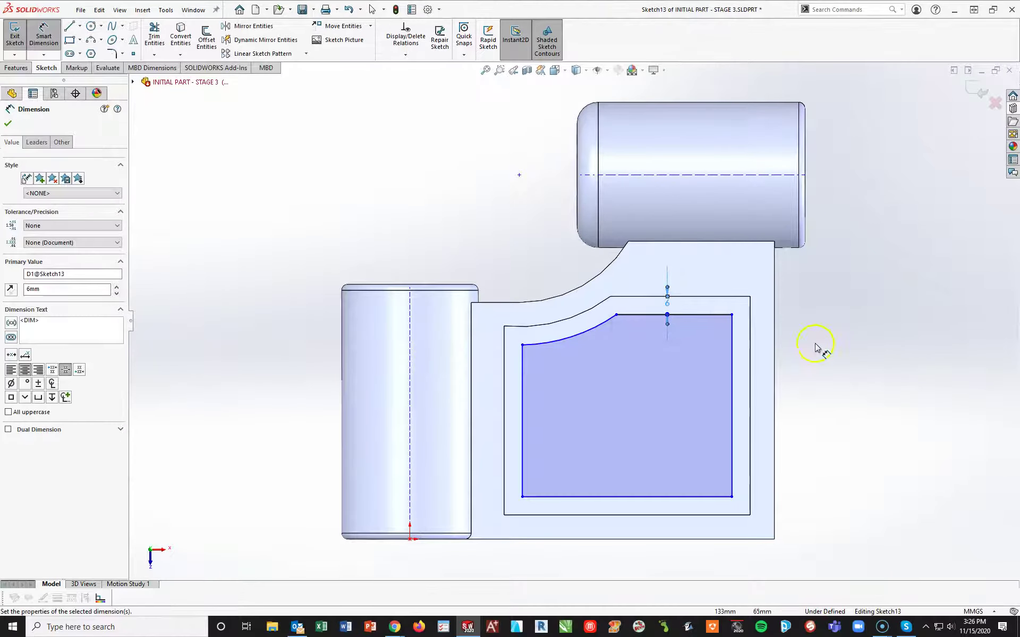
click(733, 402)
click(750, 406)
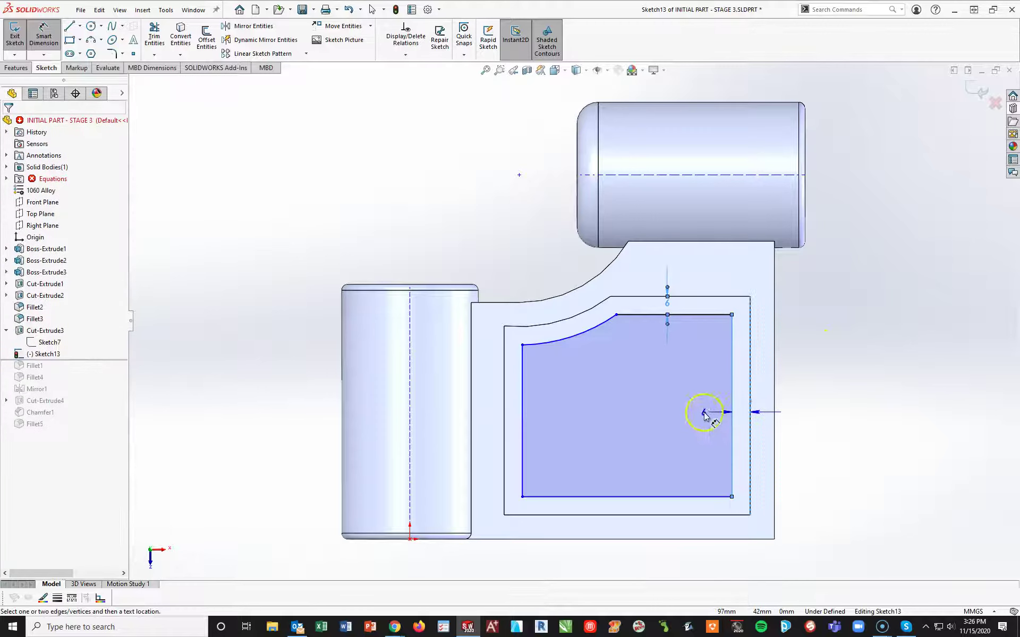
click(703, 413)
key(Return)
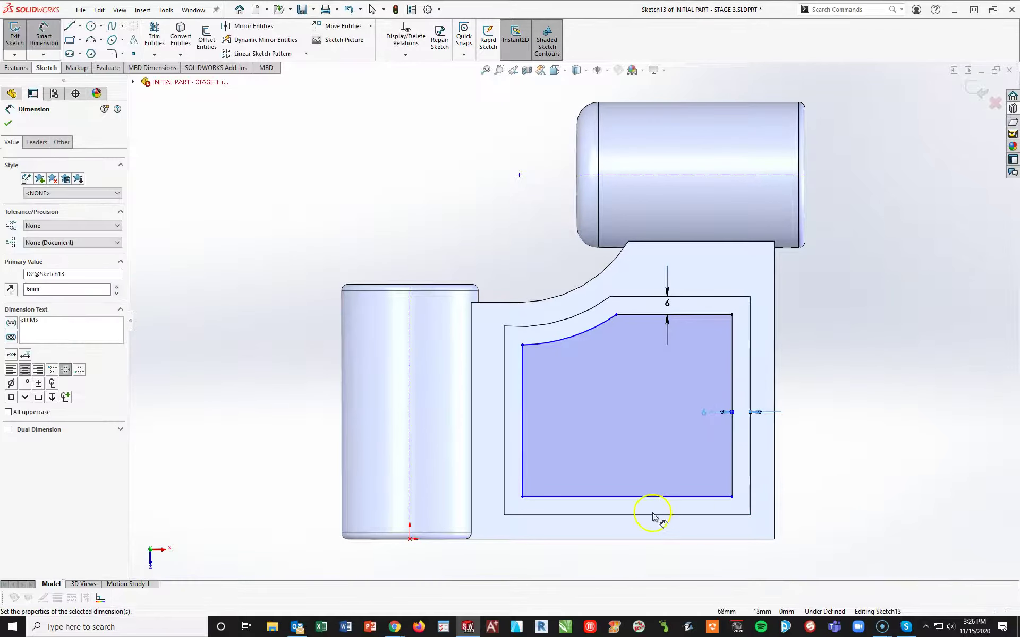
click(522, 449)
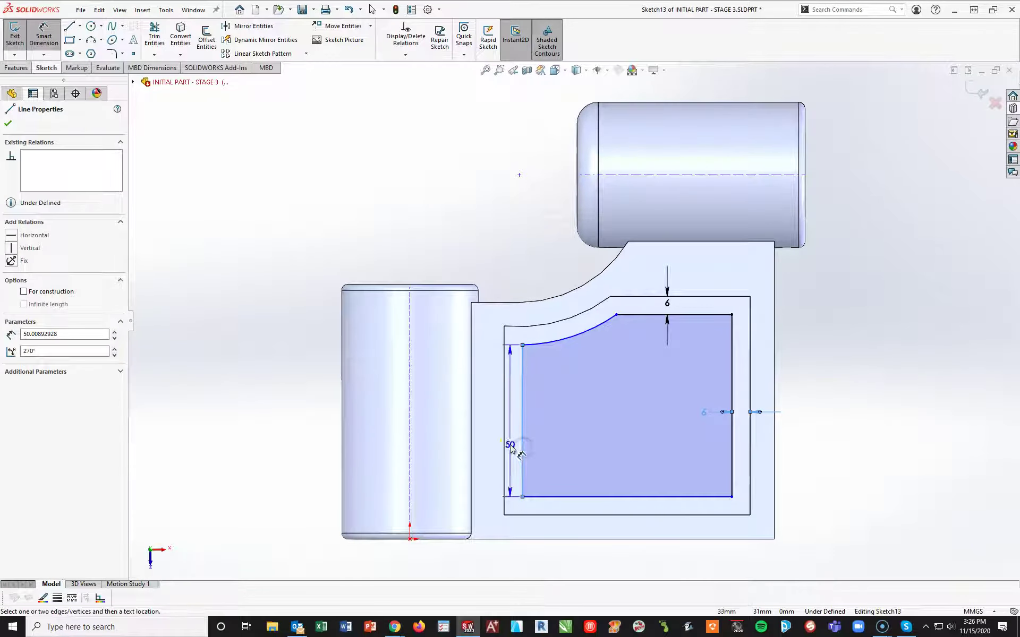
click(506, 448)
click(512, 457)
key(Return)
Step: Set the distance from the plate's lower outer edge to the profile's lower edge to 48 mm
click(580, 497)
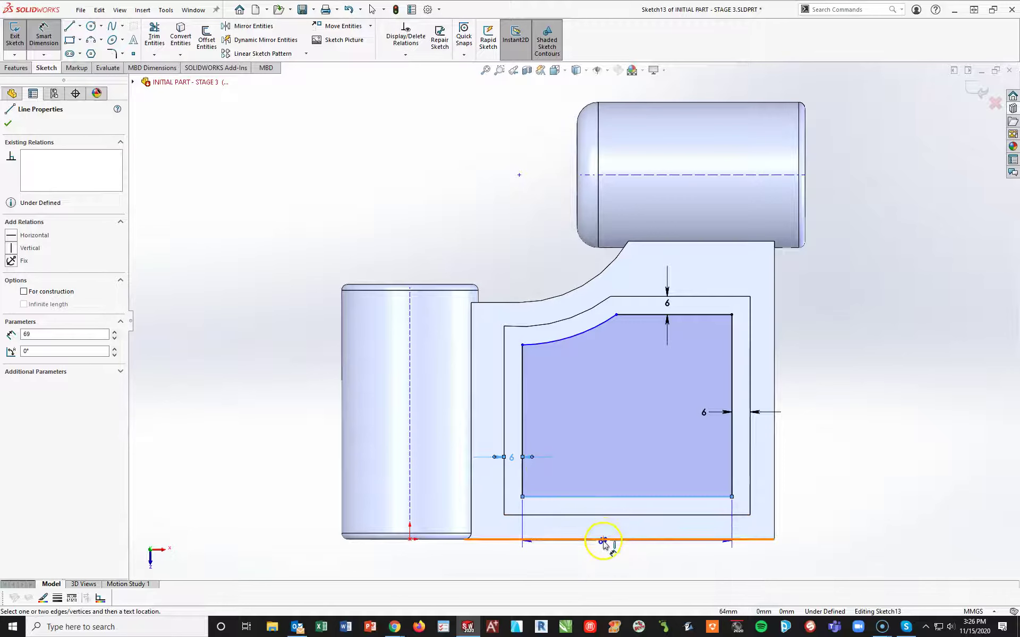
click(603, 539)
click(649, 525)
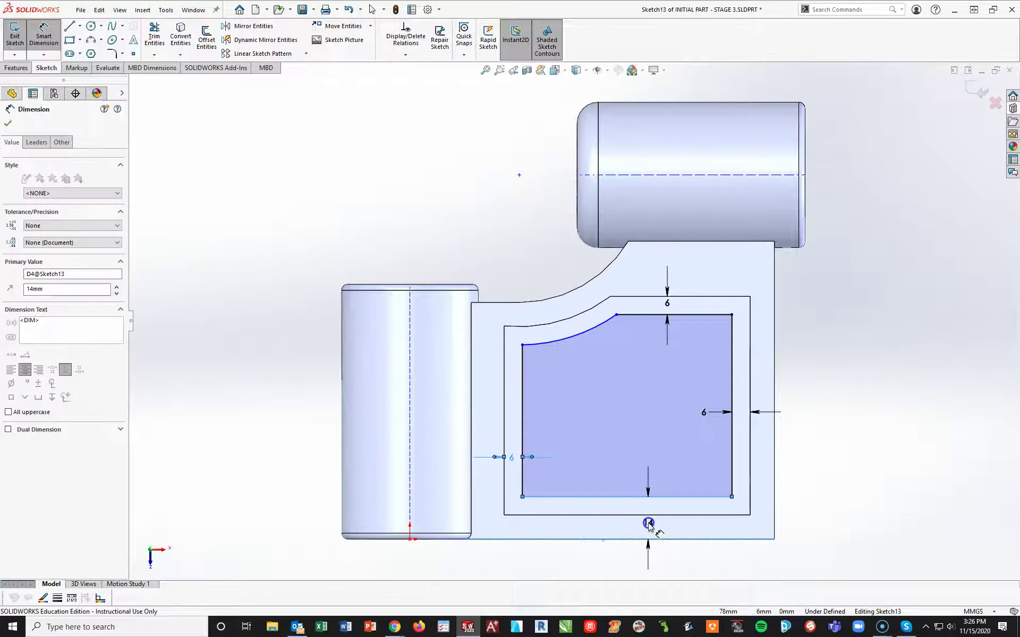
text(48)
key(Return)
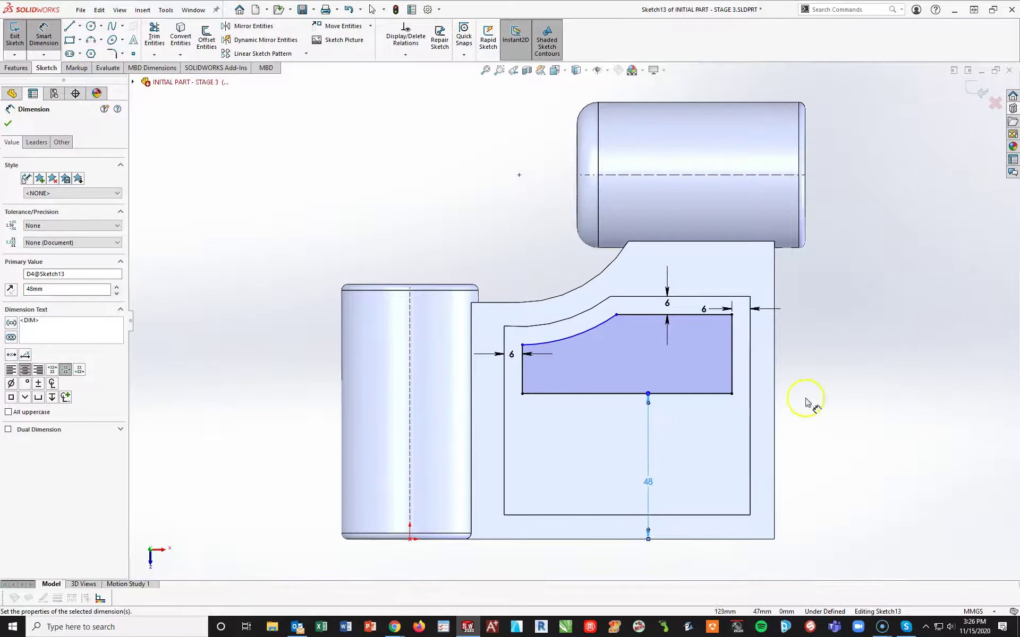
Step: Dimension the profile's arc 6 mm from the pocket's curved edge
click(586, 331)
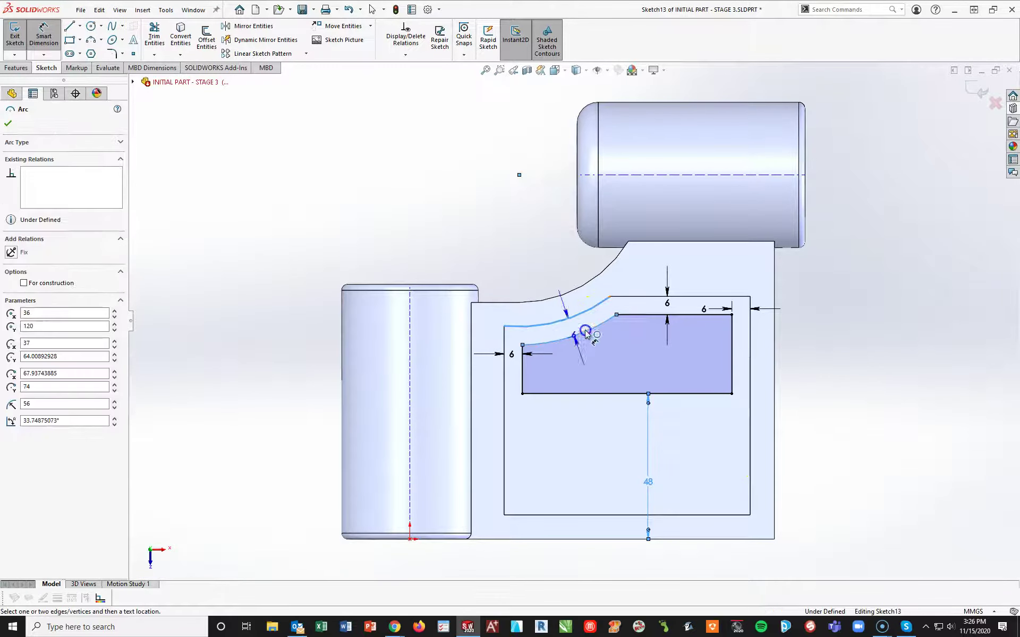
click(802, 491)
double_click(528, 322)
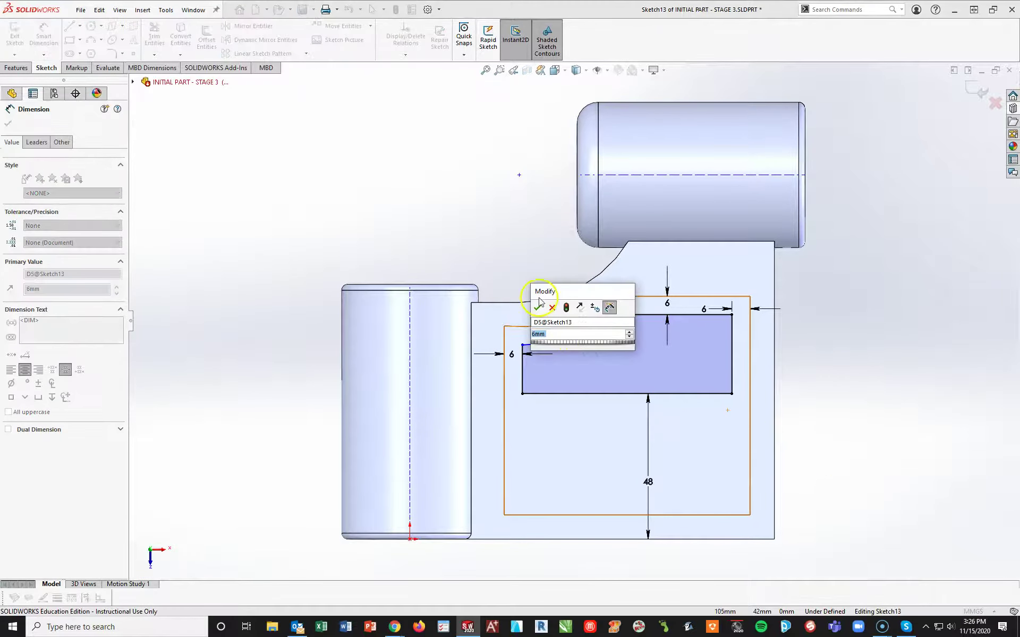
click(539, 307)
click(945, 490)
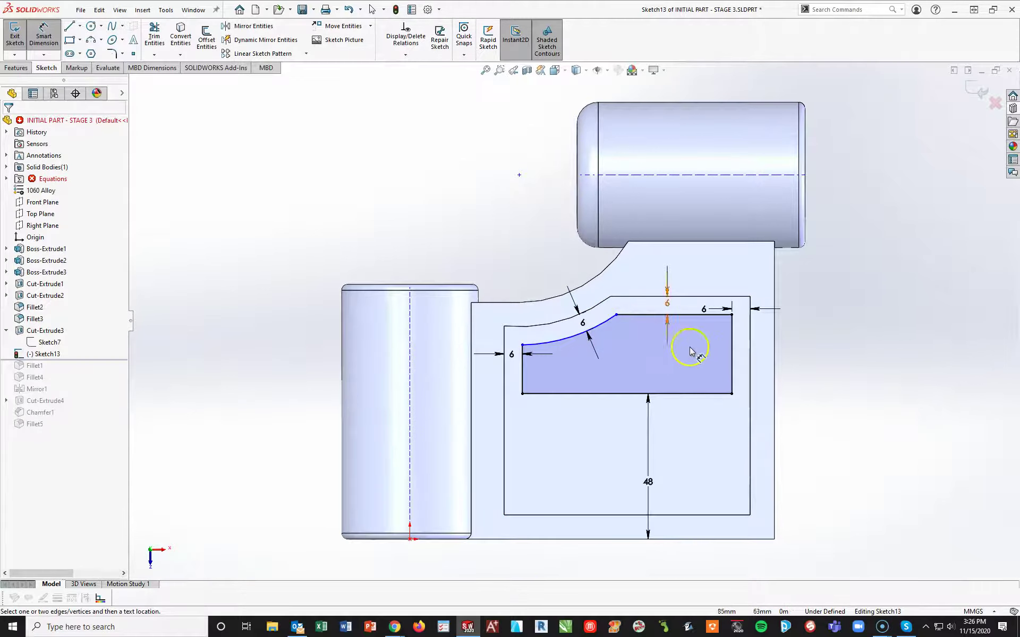
Step: Check the arc's remaining freedom by moving its endpoint, and make the arc concentric with the pocket's curved edge
click(523, 346)
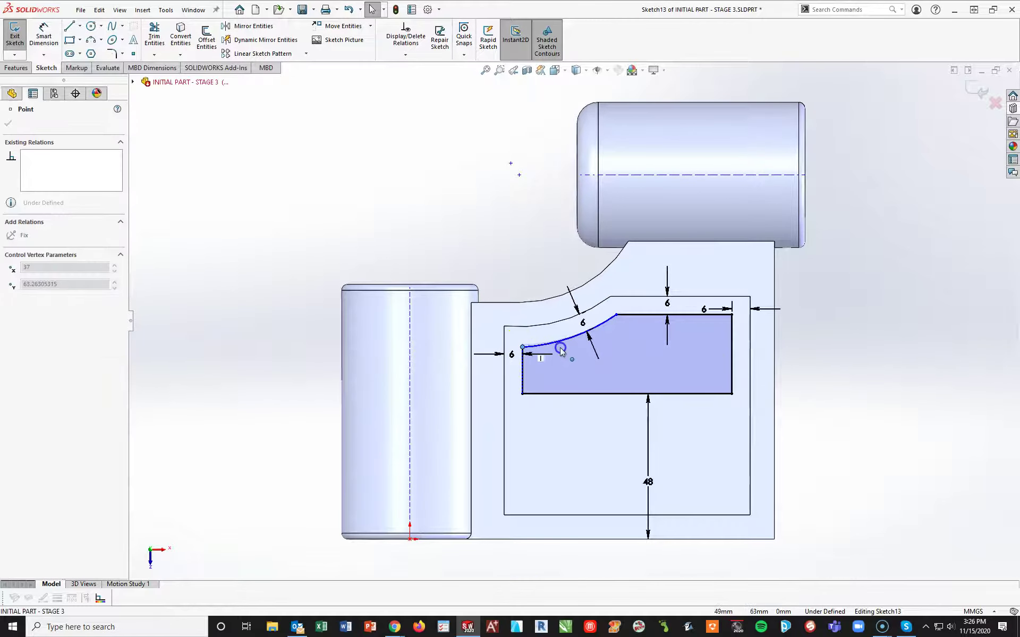
drag(555, 339, 541, 368)
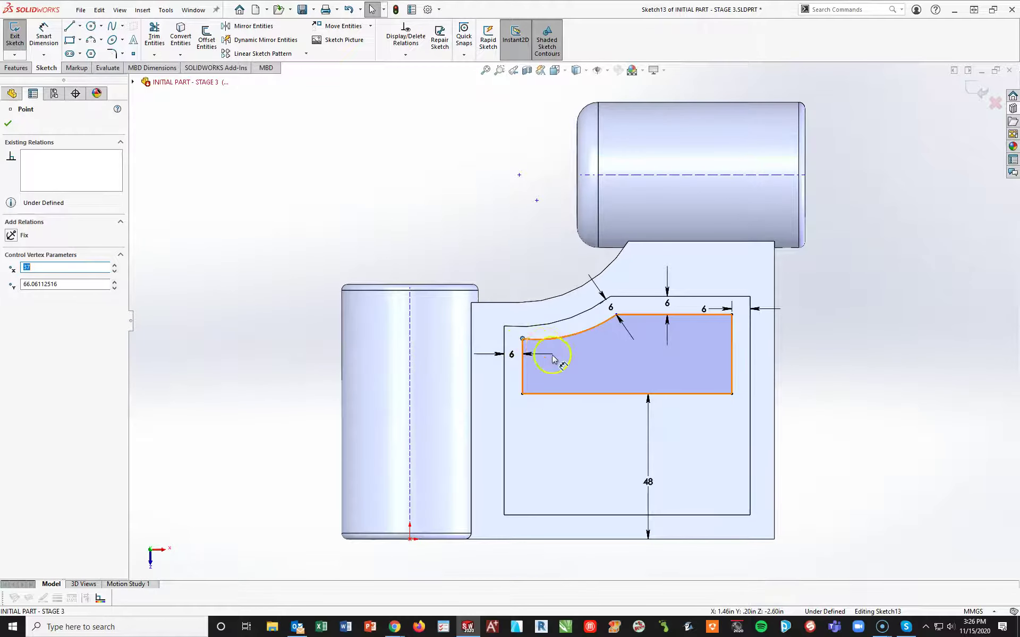
key(Escape)
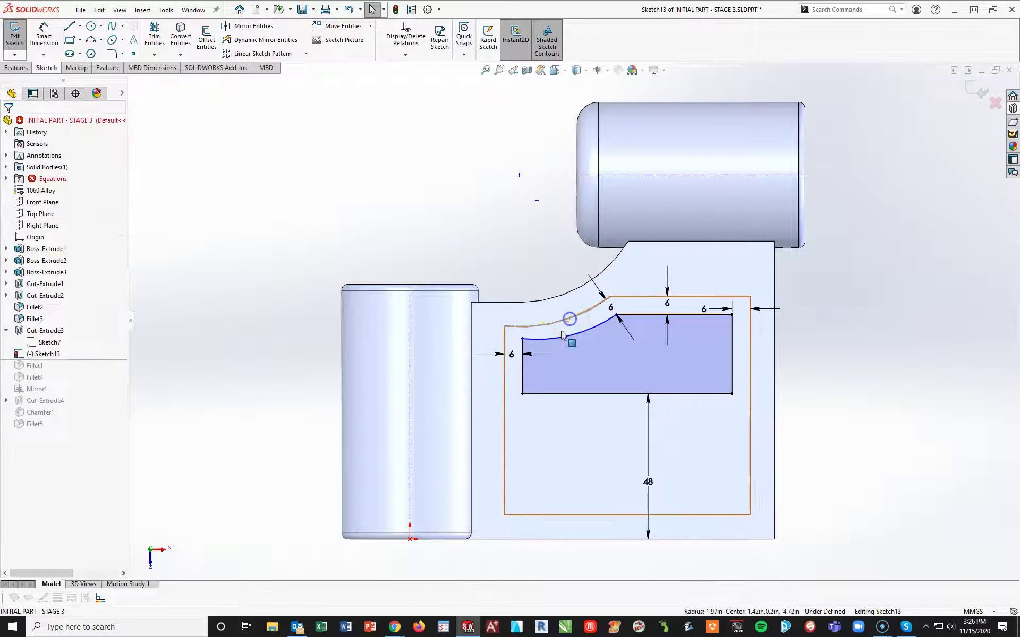
ctrl+click(562, 336)
click(13, 333)
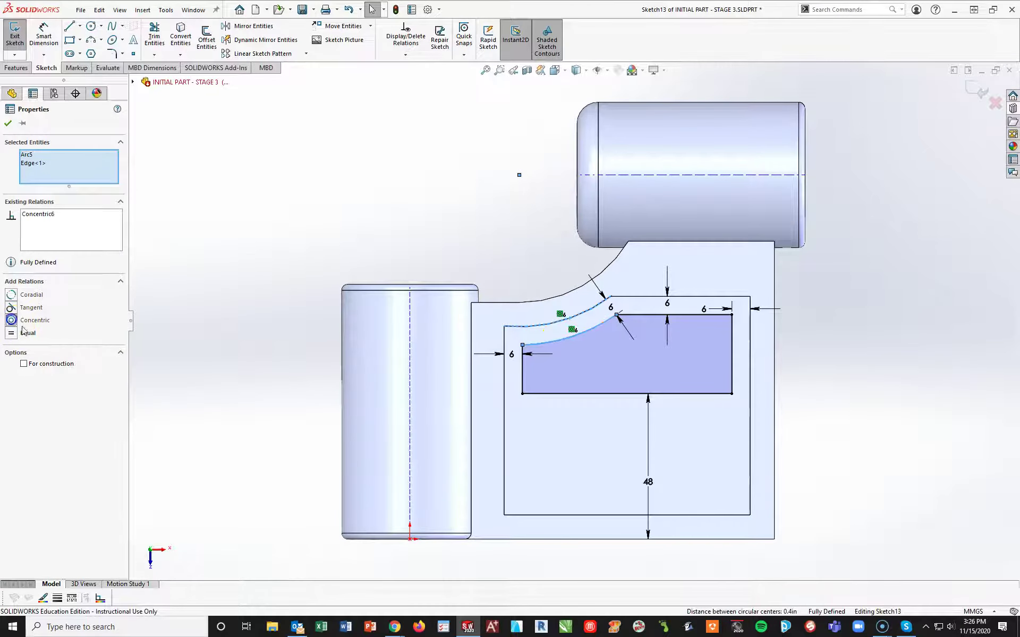
click(892, 467)
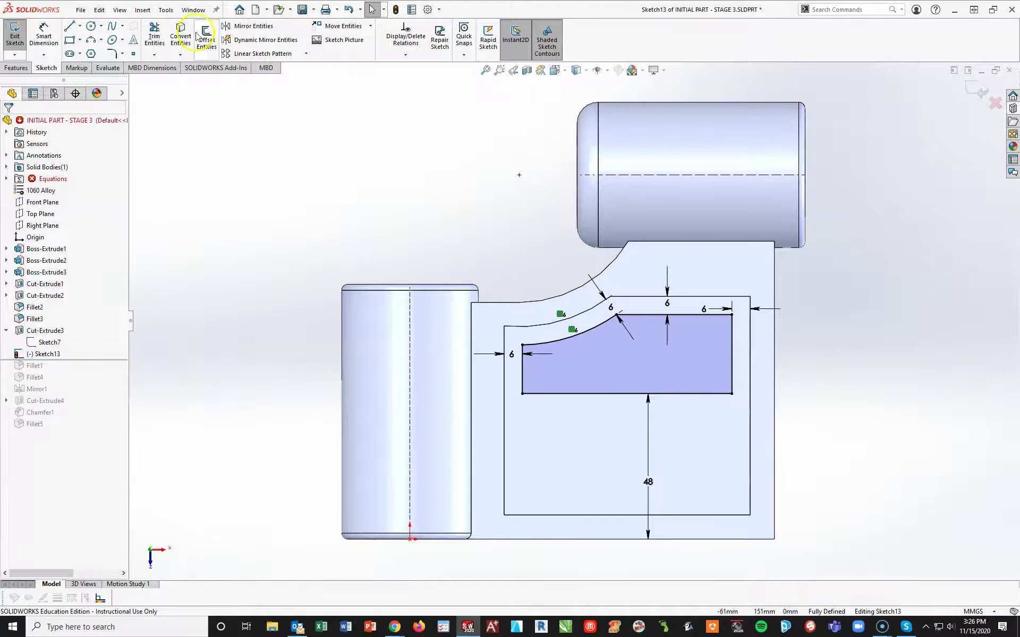
Step: Exit the sketch and cut-extrude the closed profile through the plate
click(15, 39)
click(16, 68)
click(158, 38)
click(54, 192)
click(30, 200)
click(9, 124)
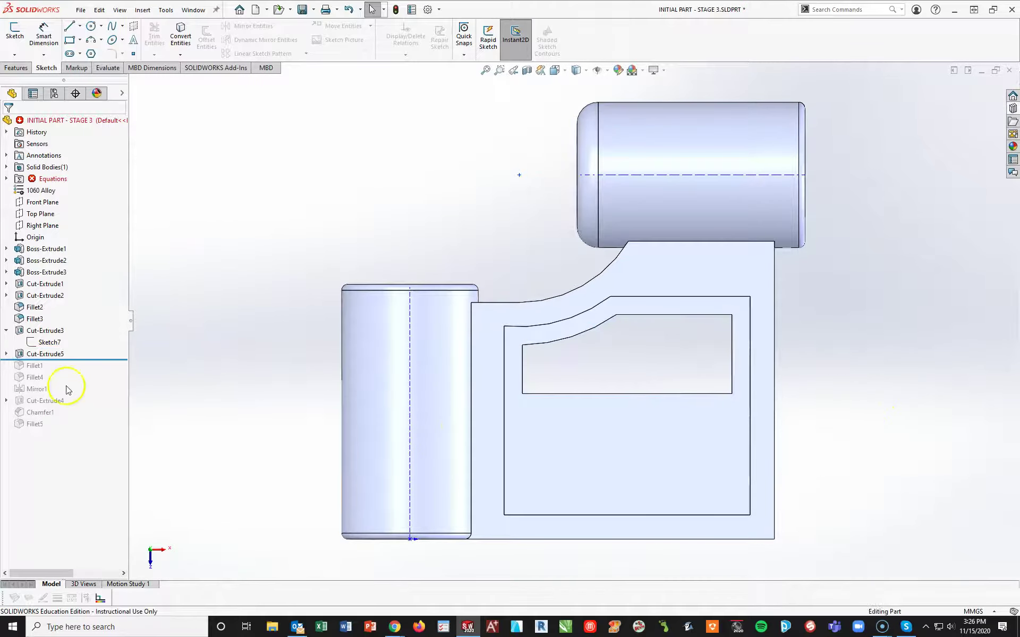
click(89, 358)
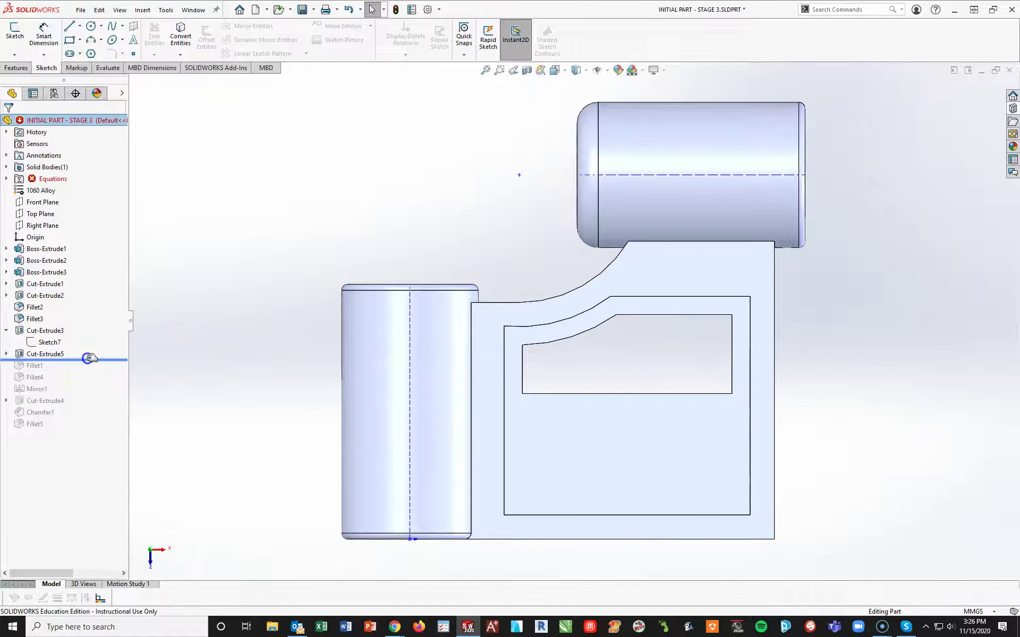
click(388, 449)
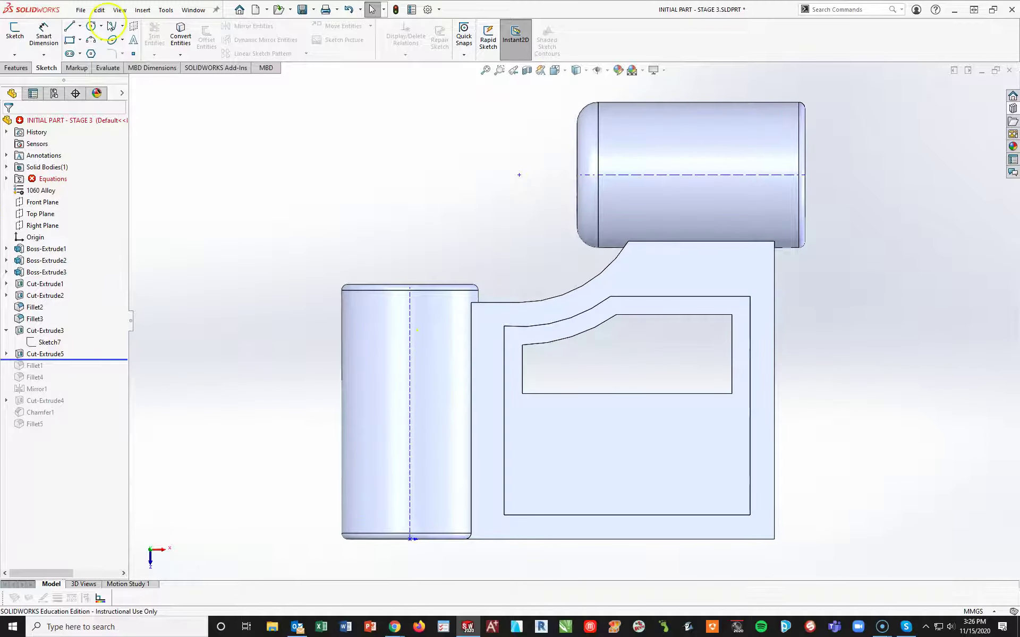
Step: Fillet the five through-thickness corner edges of the new cutout with a 4 mm radius
click(16, 68)
click(295, 32)
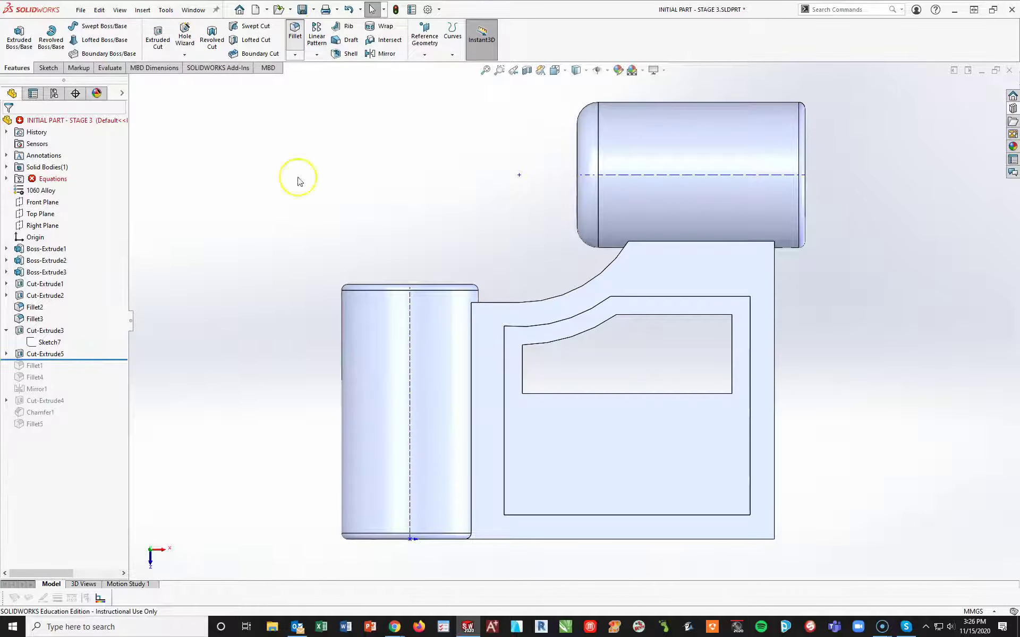
text(4mm)
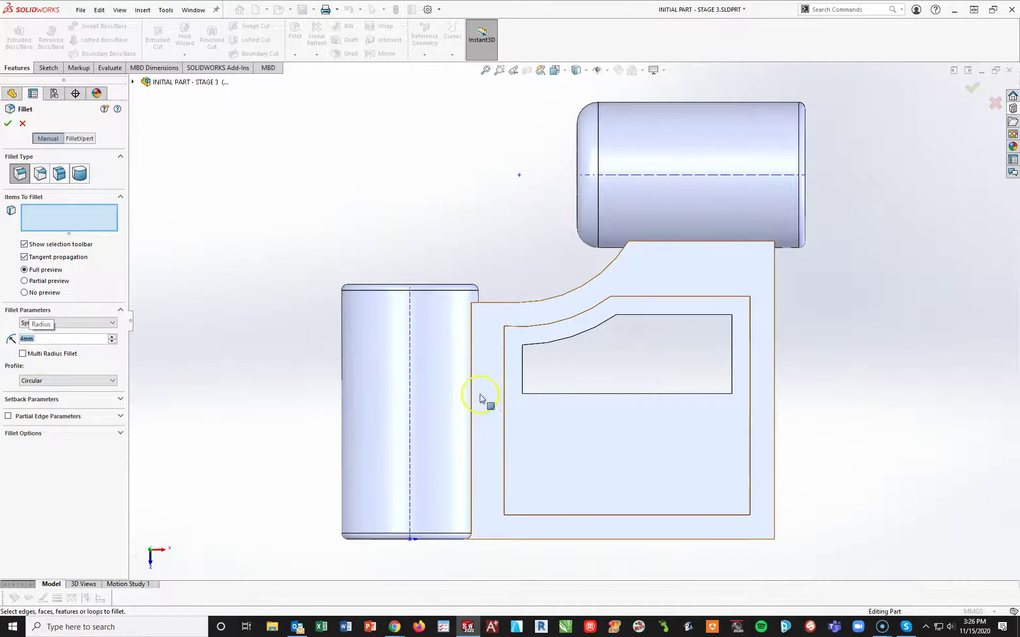
middle_drag(485, 399, 619, 318)
click(539, 356)
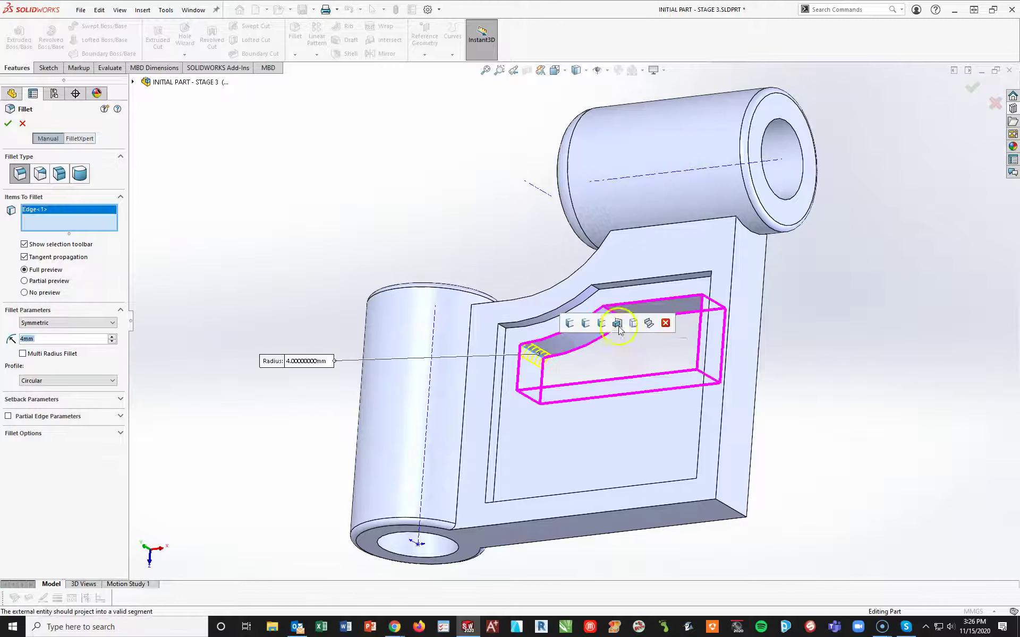
click(605, 311)
middle_drag(683, 314, 675, 376)
click(682, 347)
click(557, 396)
click(664, 372)
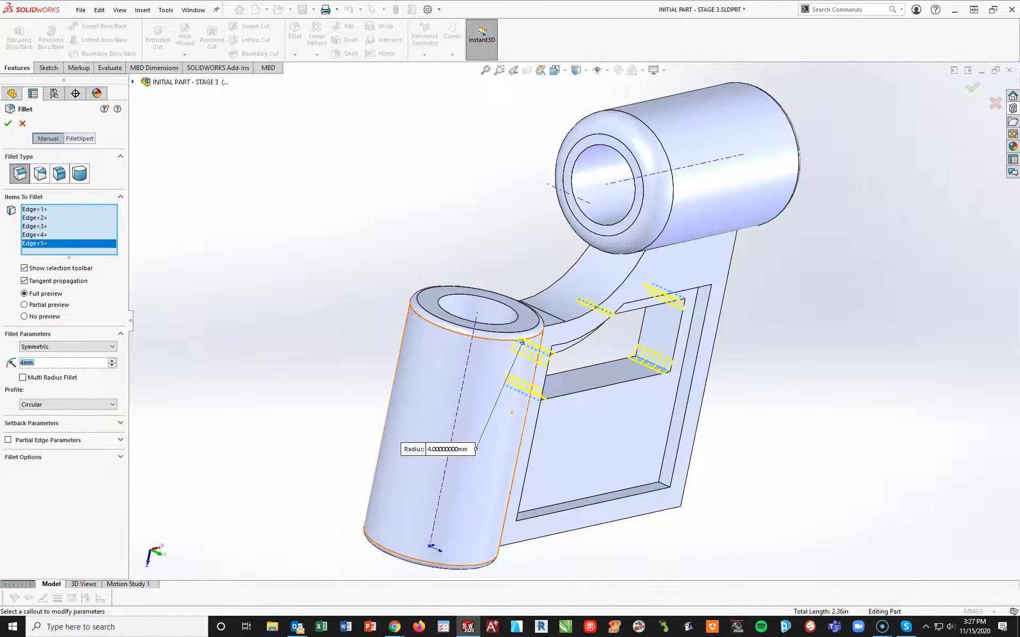
click(9, 124)
Step: Roll the feature history forward past the suppressed fillets and Mirror1 to include the Cut-Extrude4 slot
key(space)
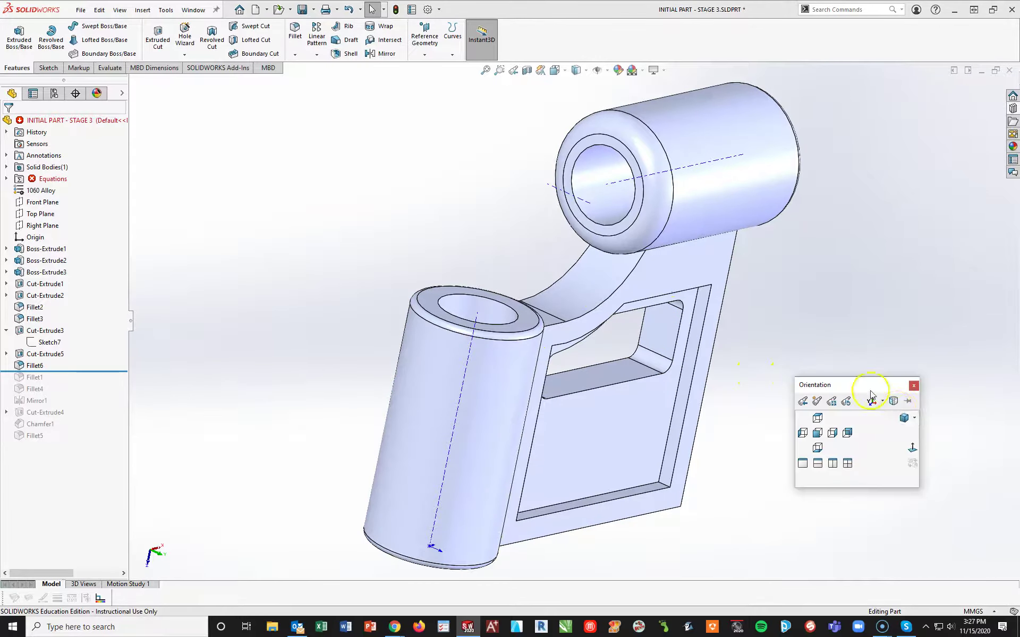
click(902, 423)
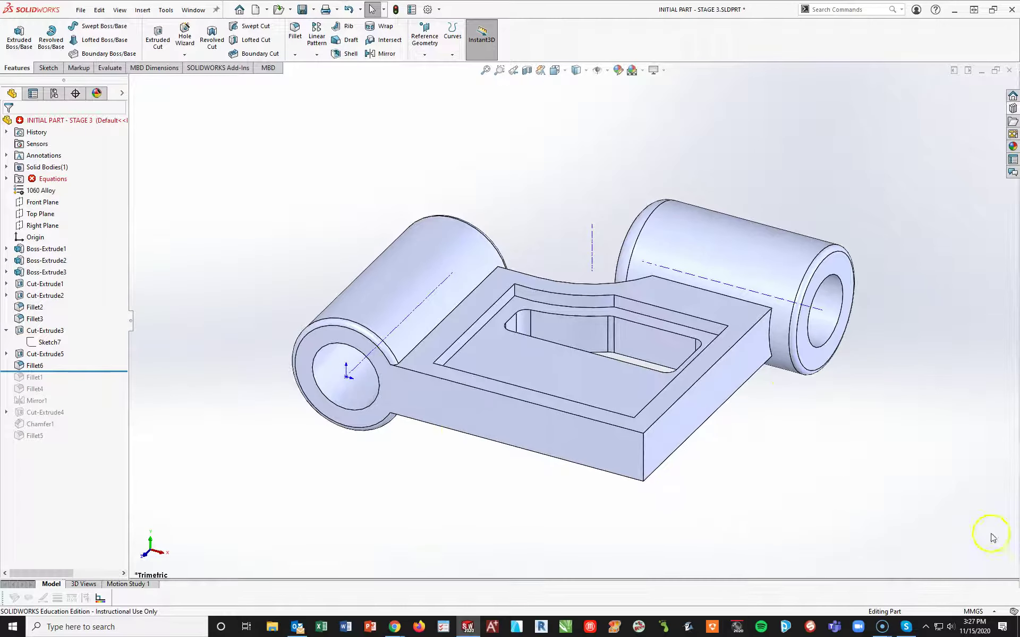
drag(65, 372, 76, 393)
middle_drag(347, 402, 142, 403)
drag(104, 393, 98, 405)
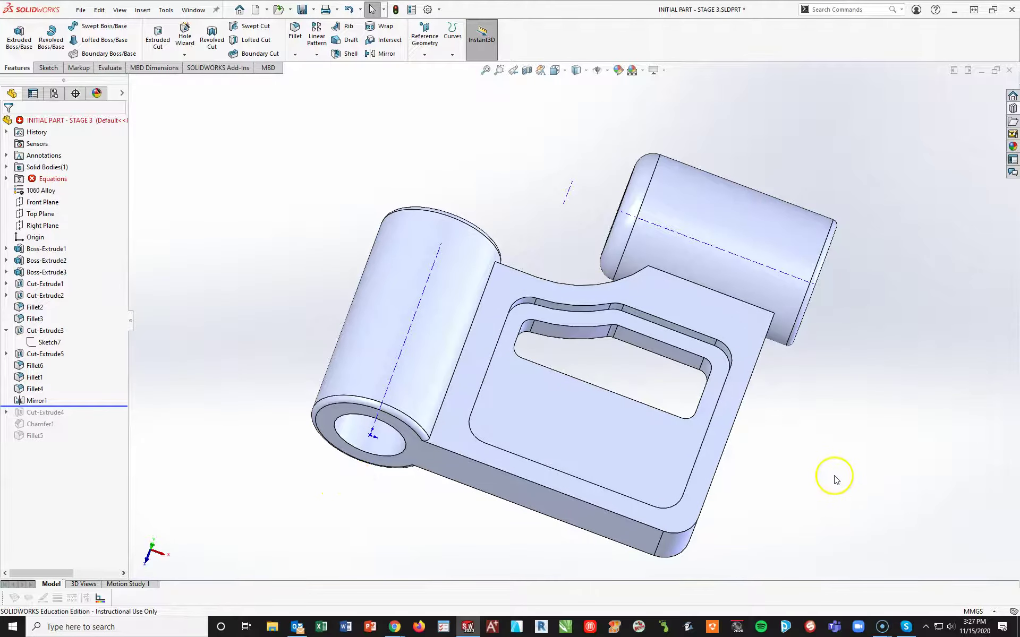
drag(91, 406, 87, 417)
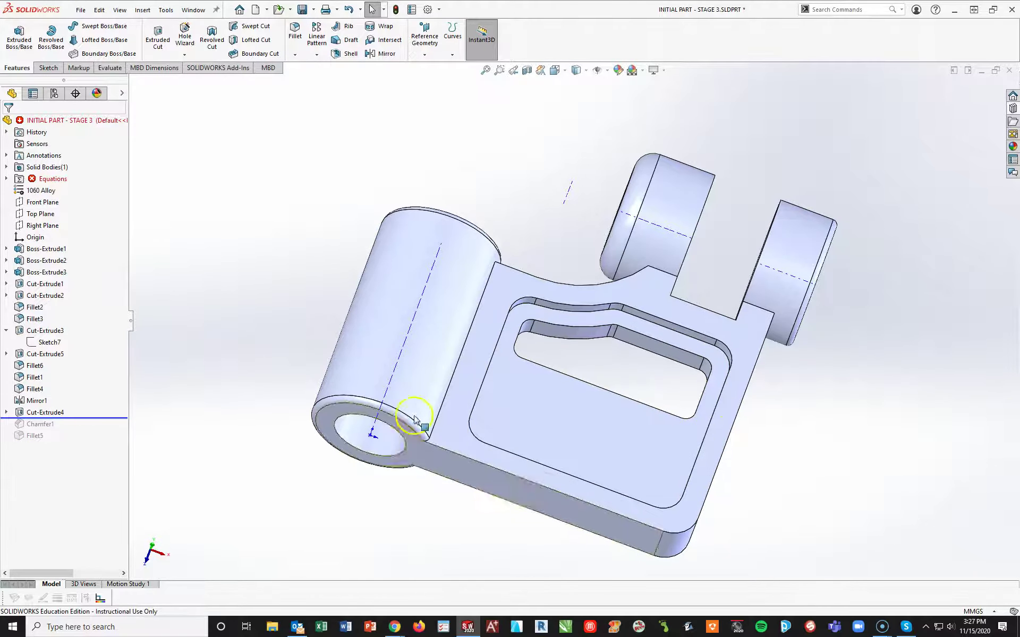
click(6, 413)
click(51, 424)
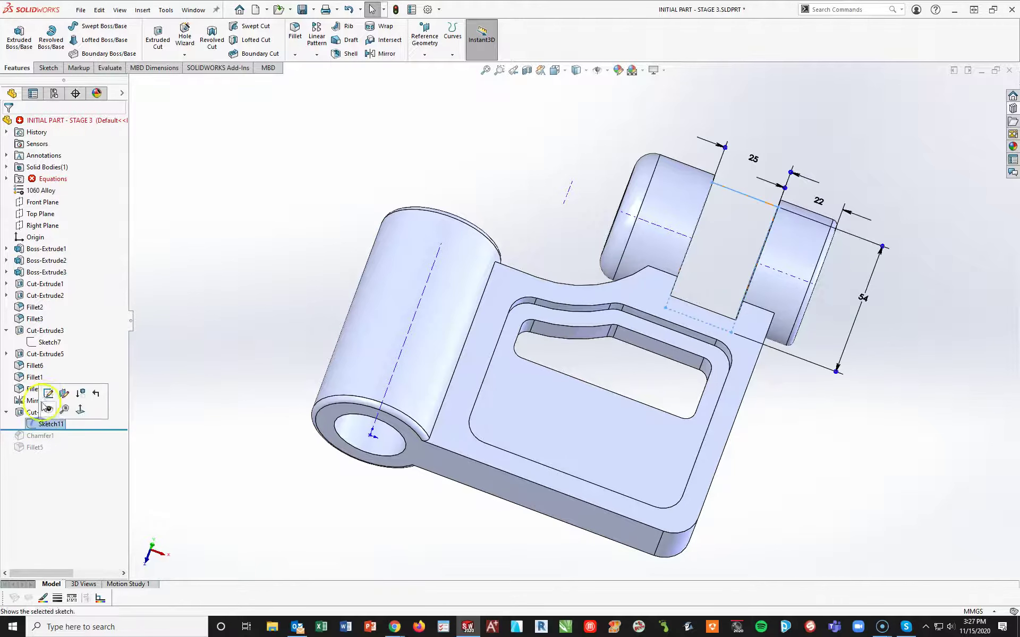
click(34, 394)
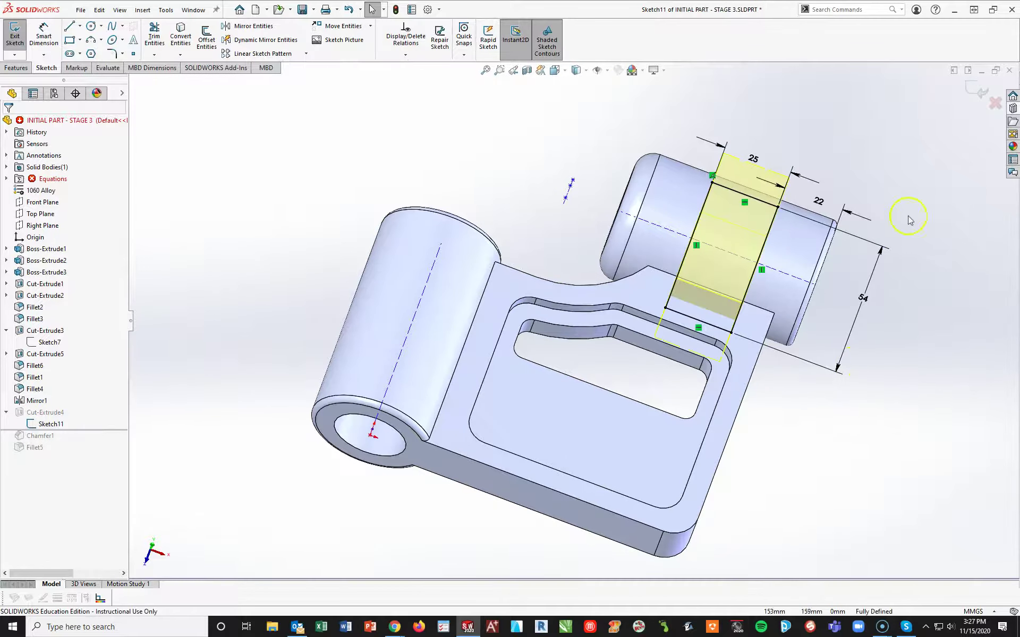
double_click(819, 202)
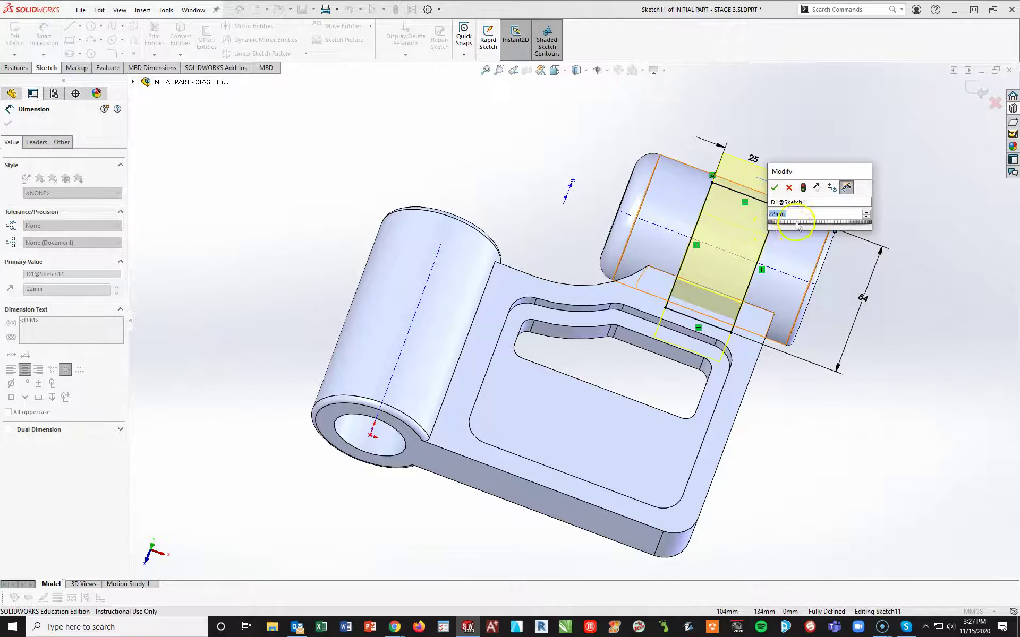
text(12)
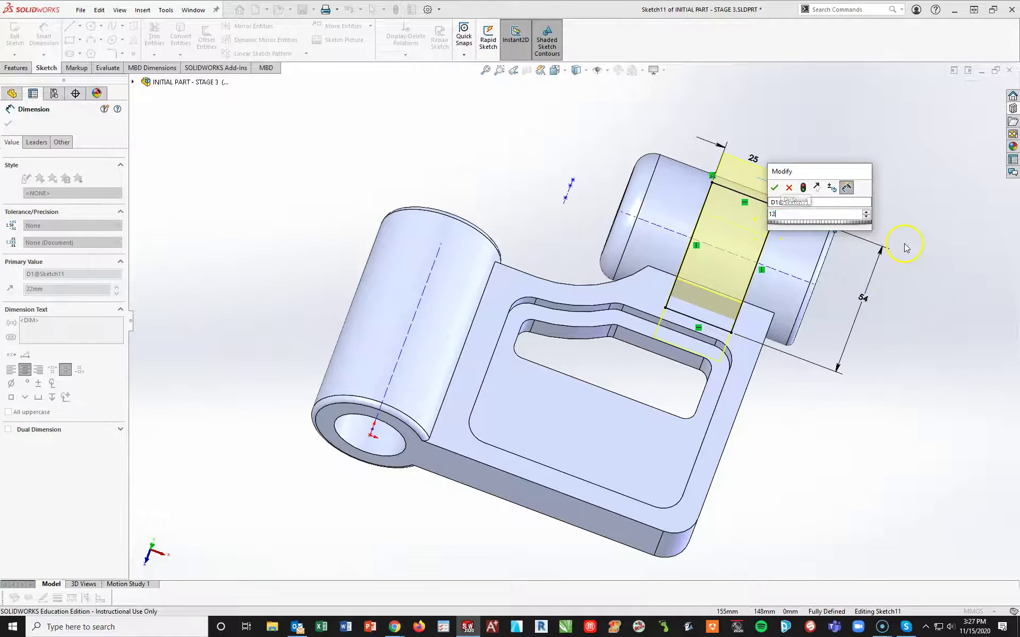
key(Return)
click(841, 407)
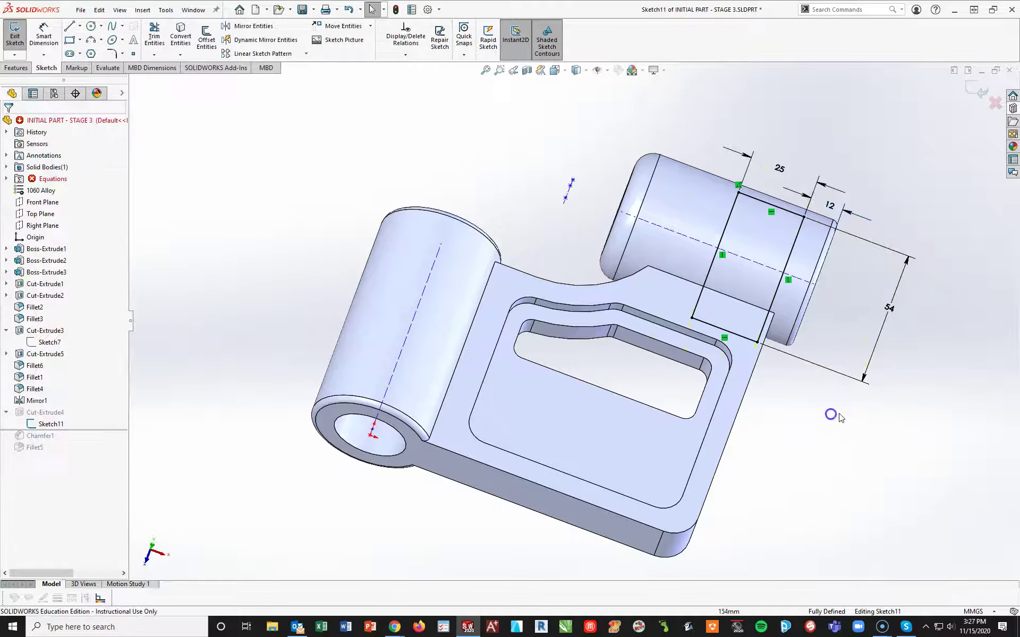
click(995, 103)
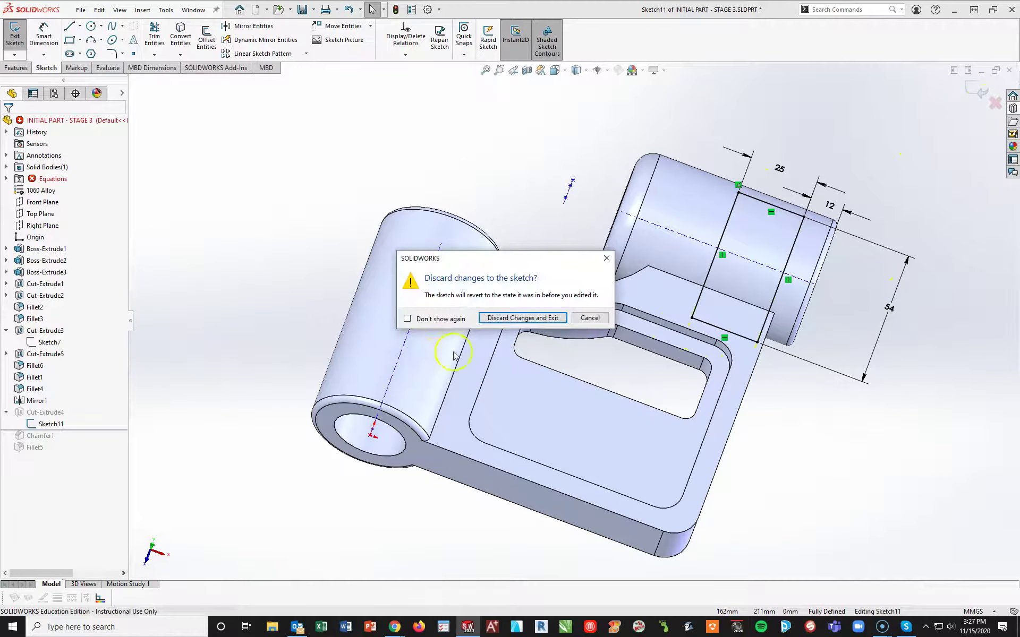
click(499, 318)
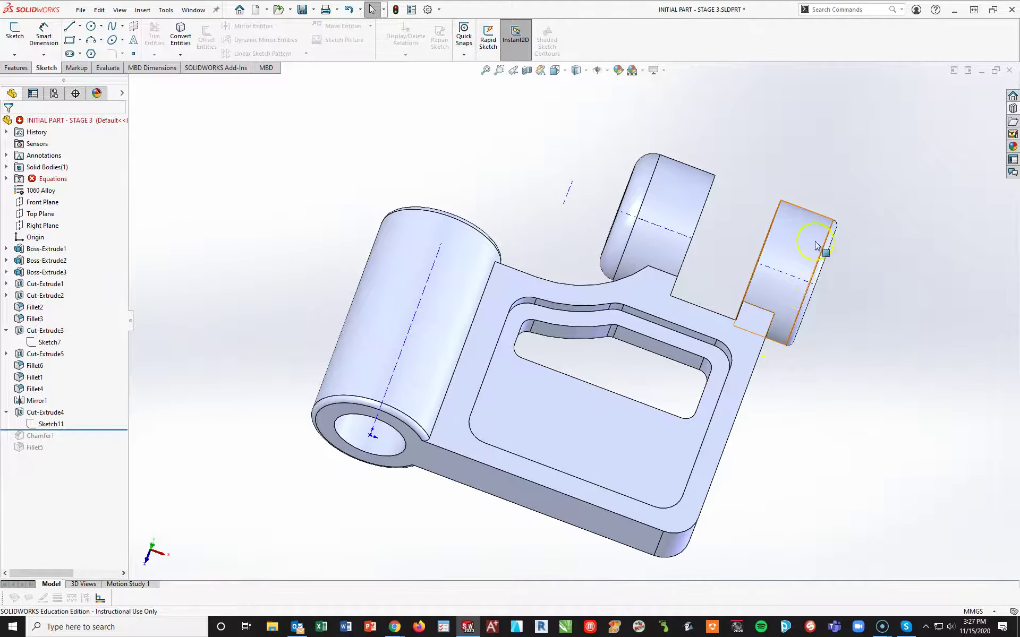
Step: Edit Boss-Extrude3 to extrude only in the reversed direction, without Direction 2, with its depth linked to global variable Y
click(46, 260)
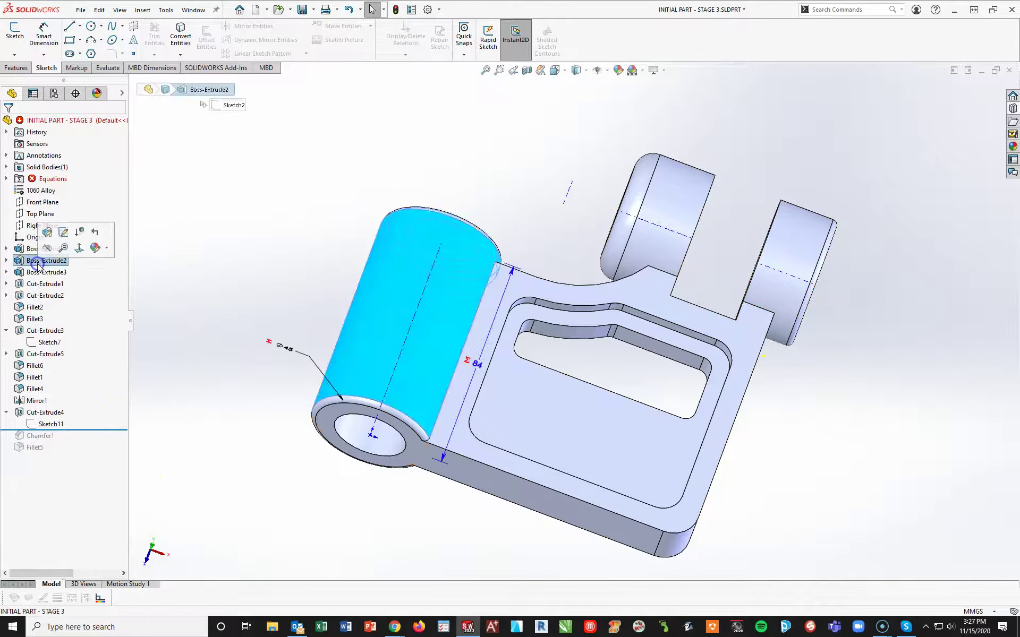
click(45, 273)
click(53, 245)
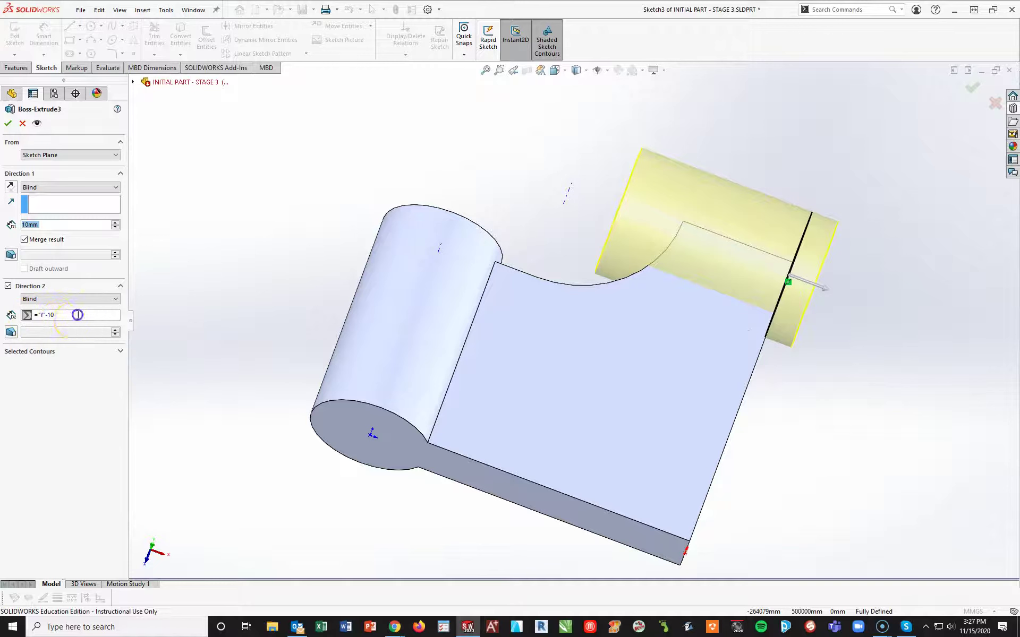
click(8, 287)
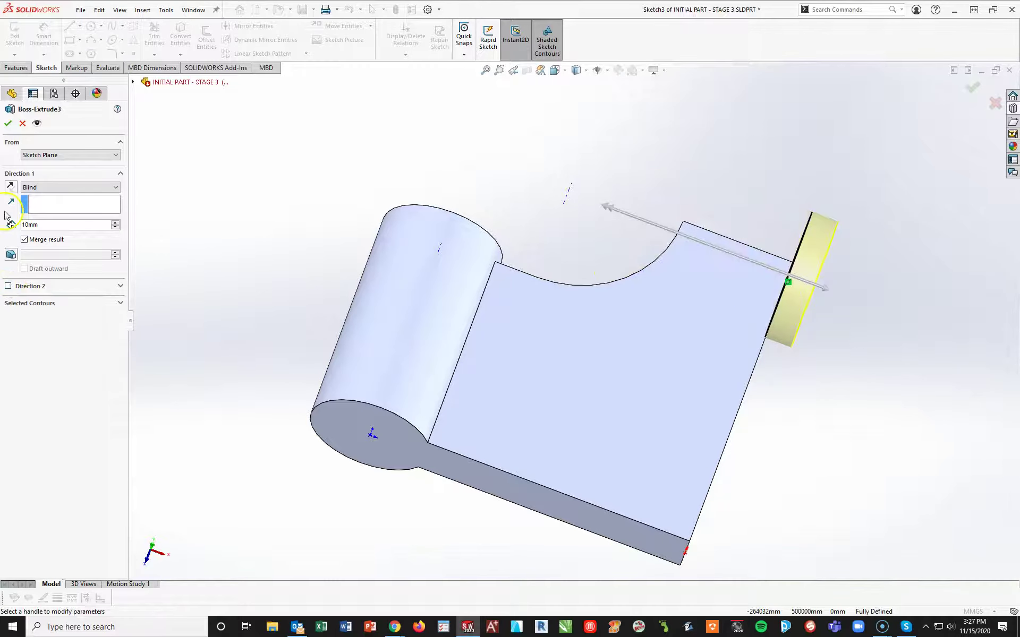
click(8, 188)
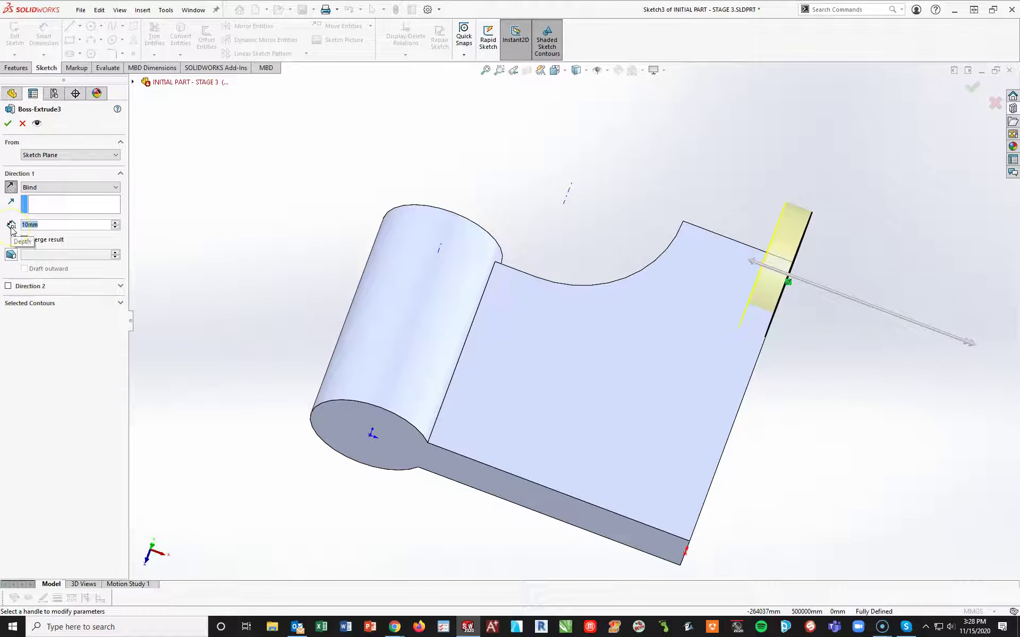
text(=)
mouse_move(63, 235)
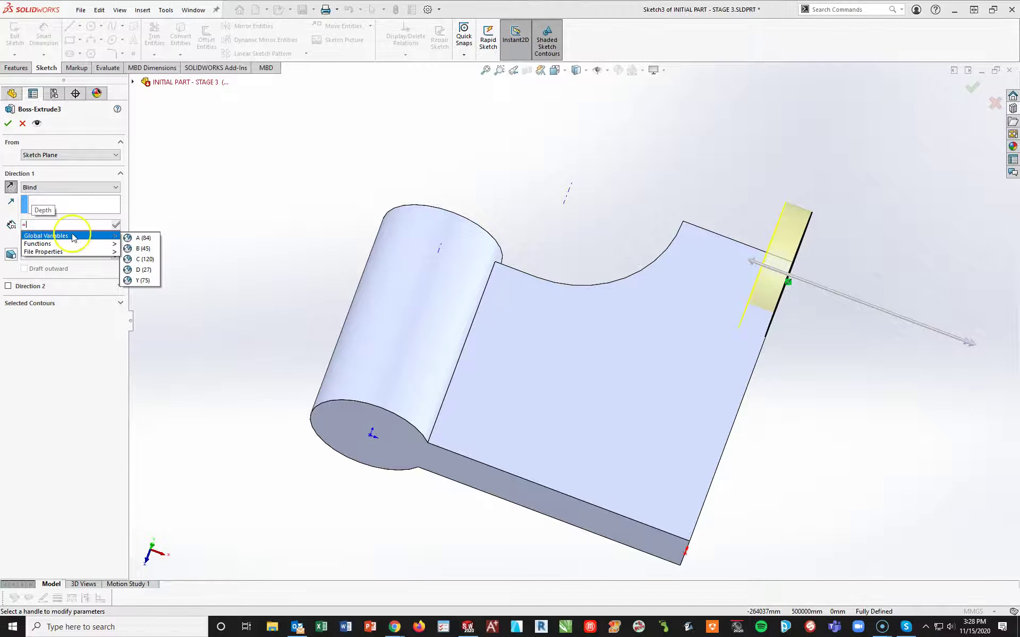
click(140, 276)
click(9, 124)
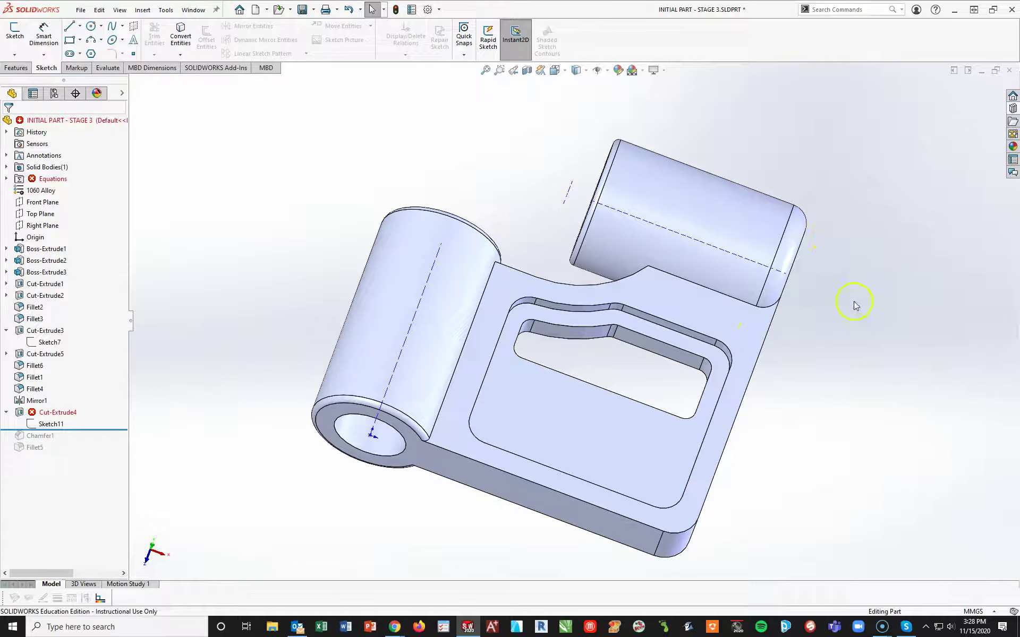
Step: Set the radius of Fillet3 on the upper cylinder's end to 2 mm
click(34, 389)
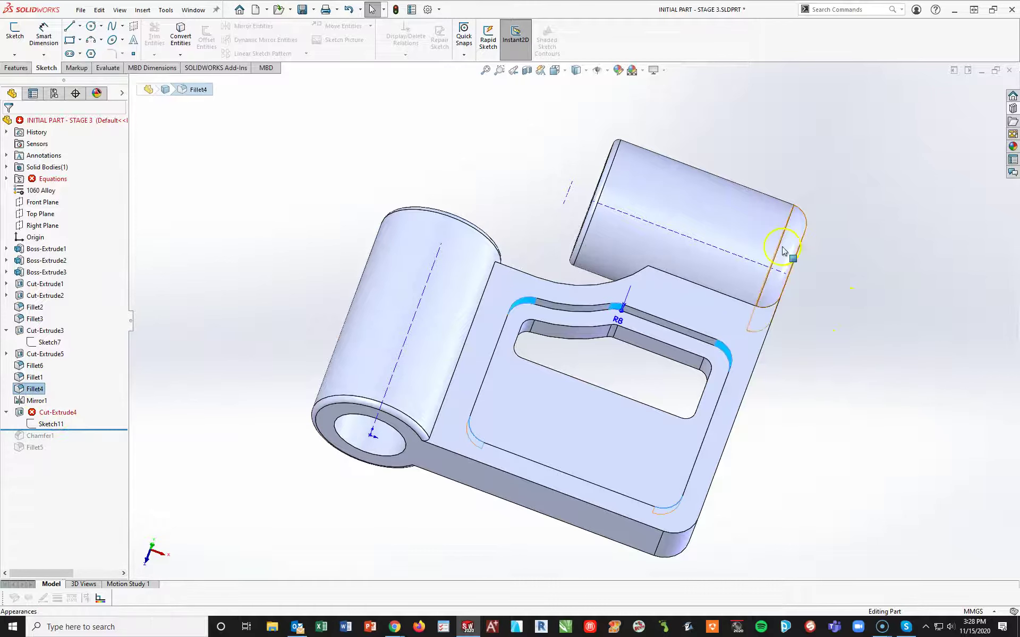
click(18, 319)
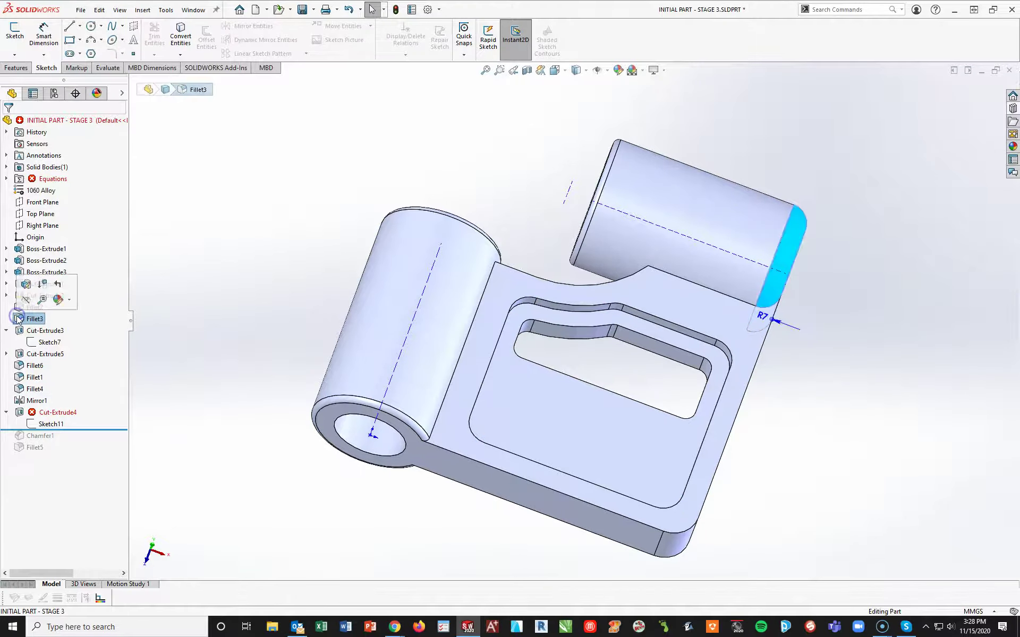
click(25, 289)
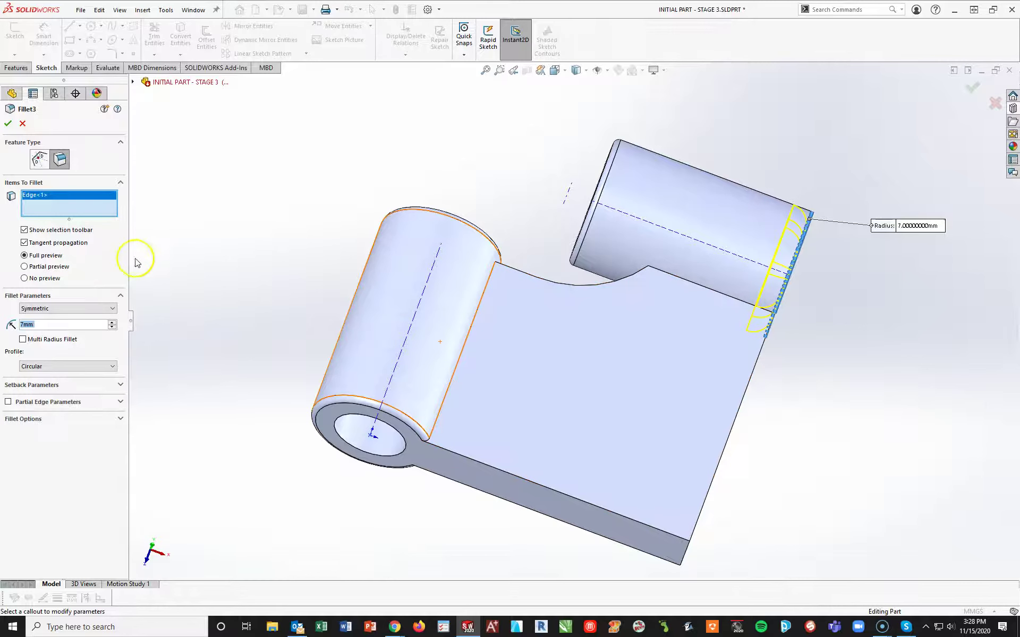
text(2)
key(Return)
click(8, 124)
Step: Edit Fillet2 to exclude the upper cylinder's end edge and keep only the lower cylinder's two end edges
click(575, 237)
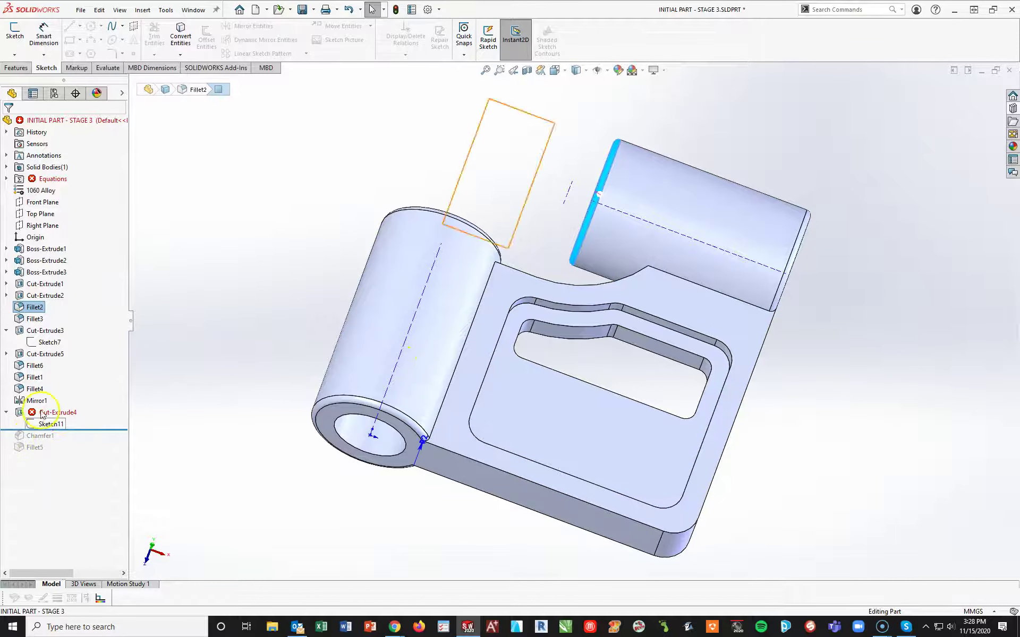
click(45, 295)
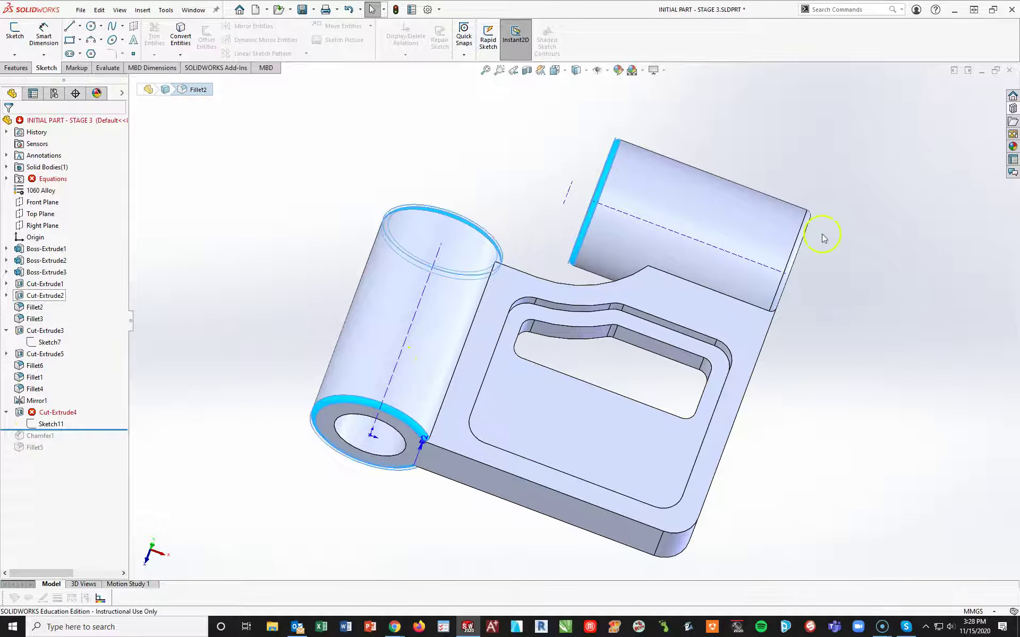
right_click(87, 198)
click(125, 211)
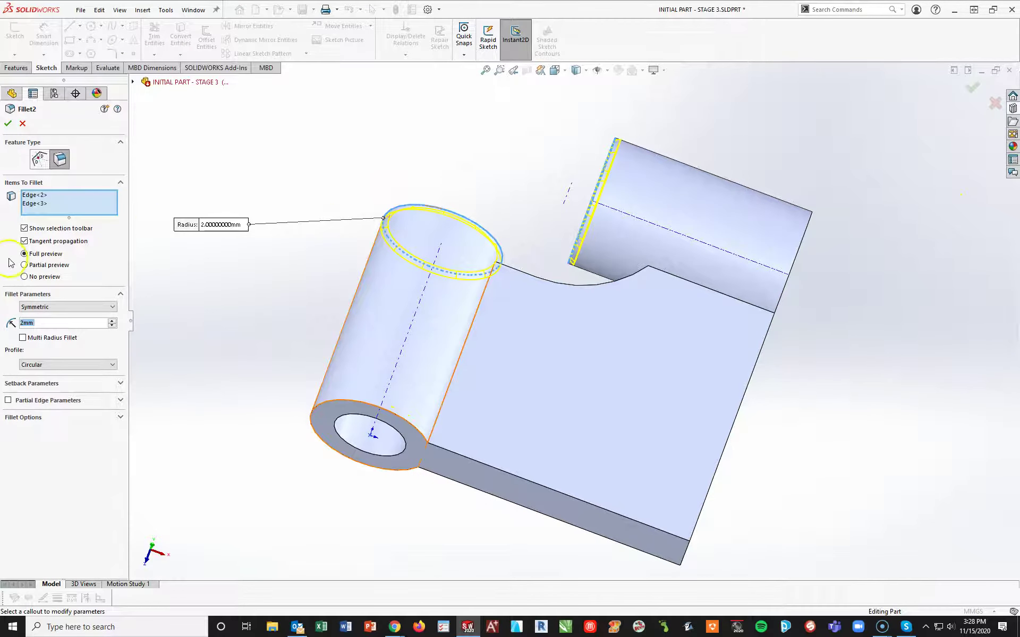
click(355, 406)
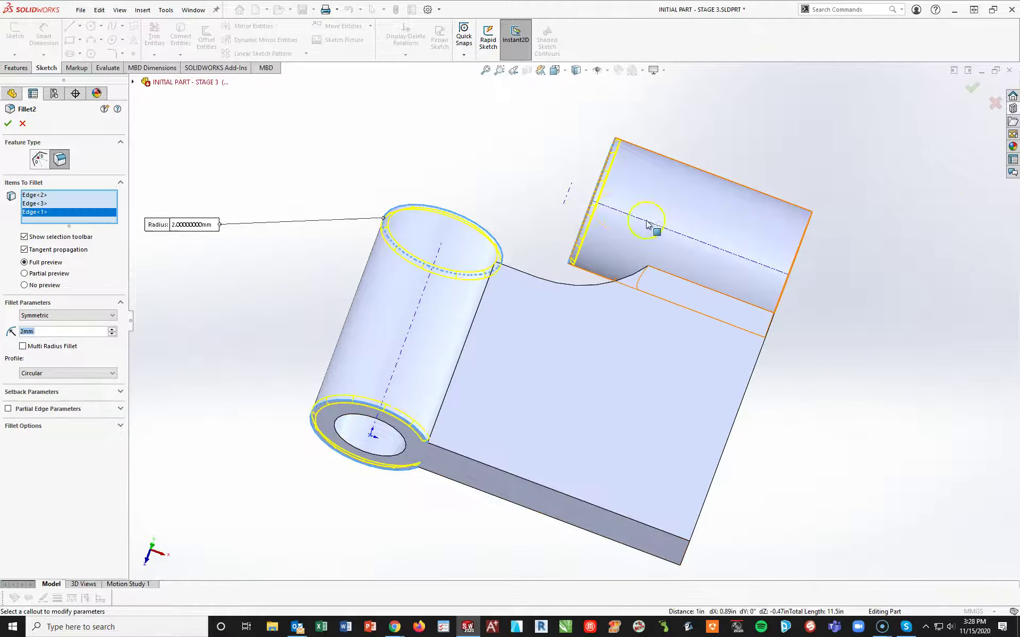
click(594, 206)
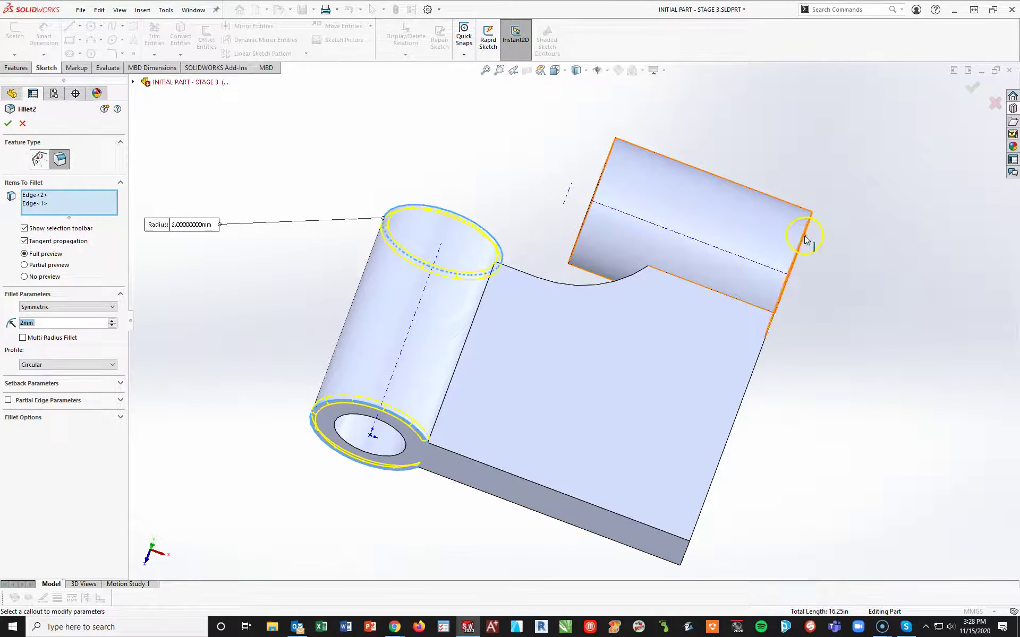
click(8, 125)
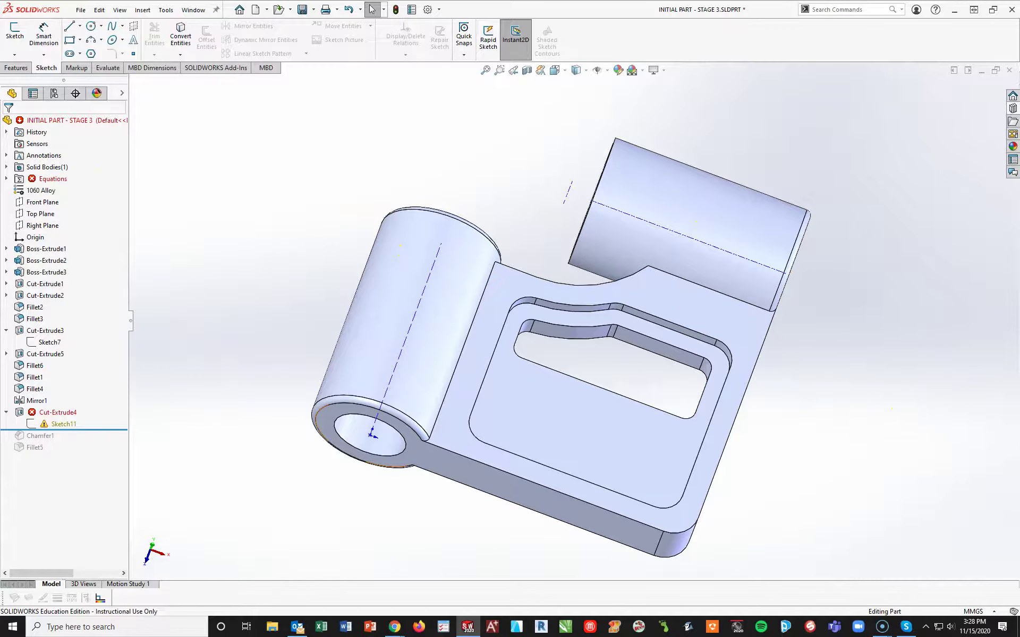
Step: Fillet the upper cylinder's outer end edge, opposite the 2 mm fillet, with a 7 mm radius
click(16, 67)
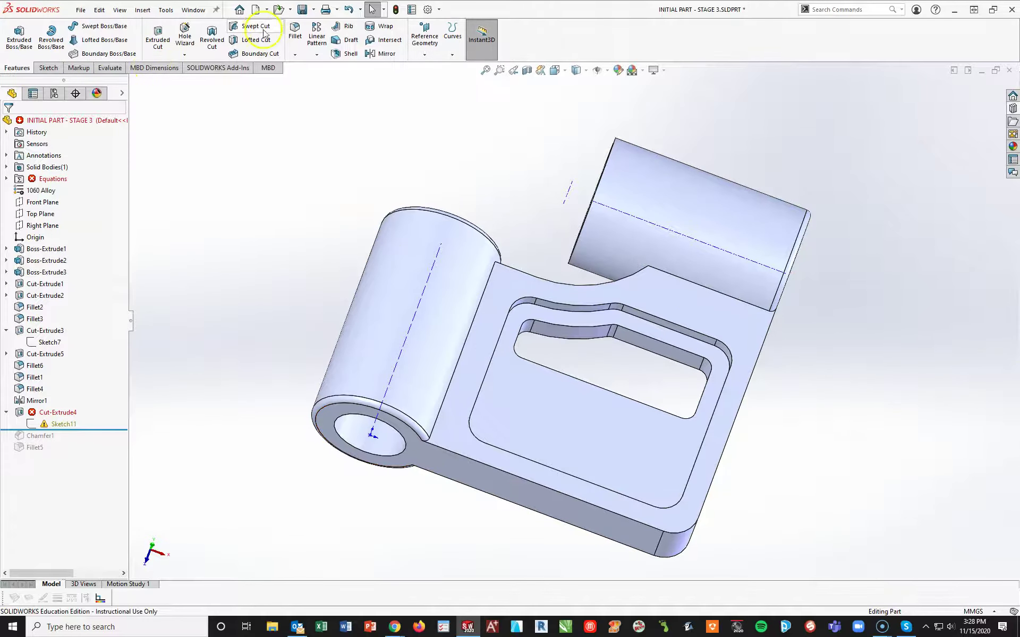
click(295, 31)
click(596, 192)
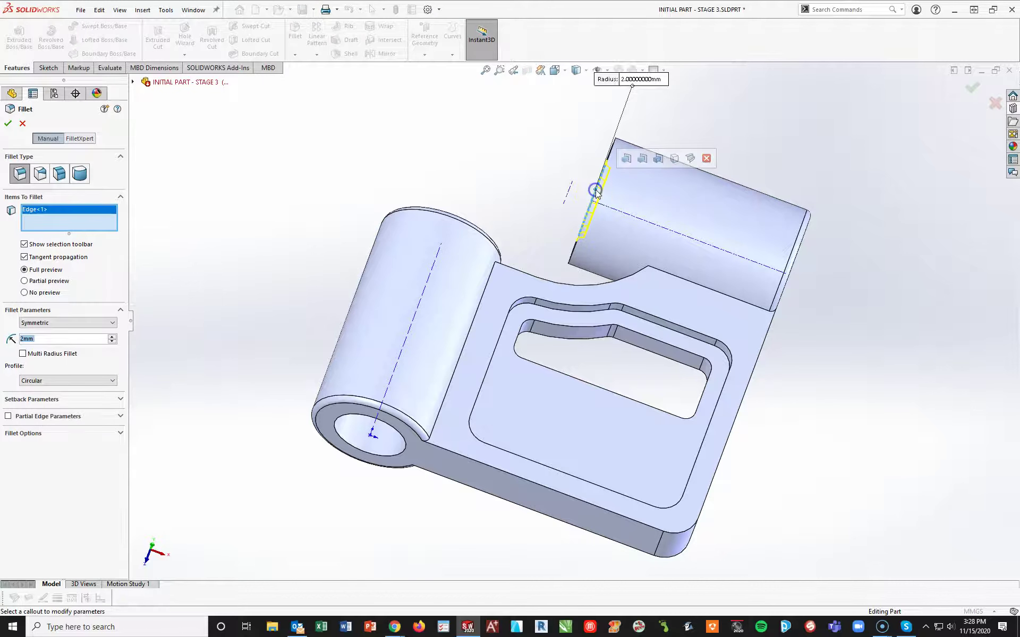
click(595, 189)
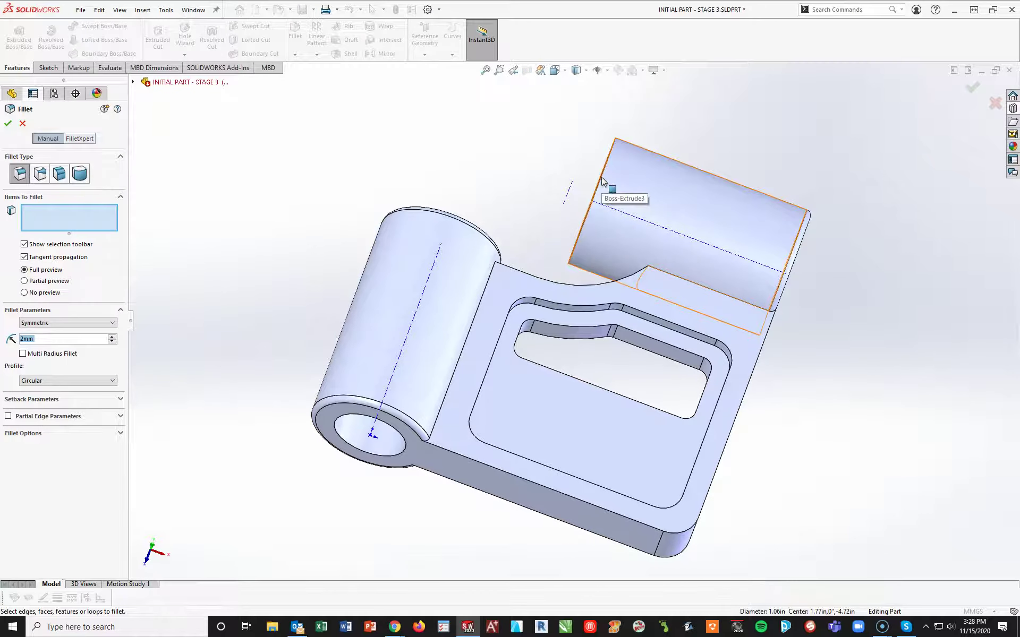
click(602, 177)
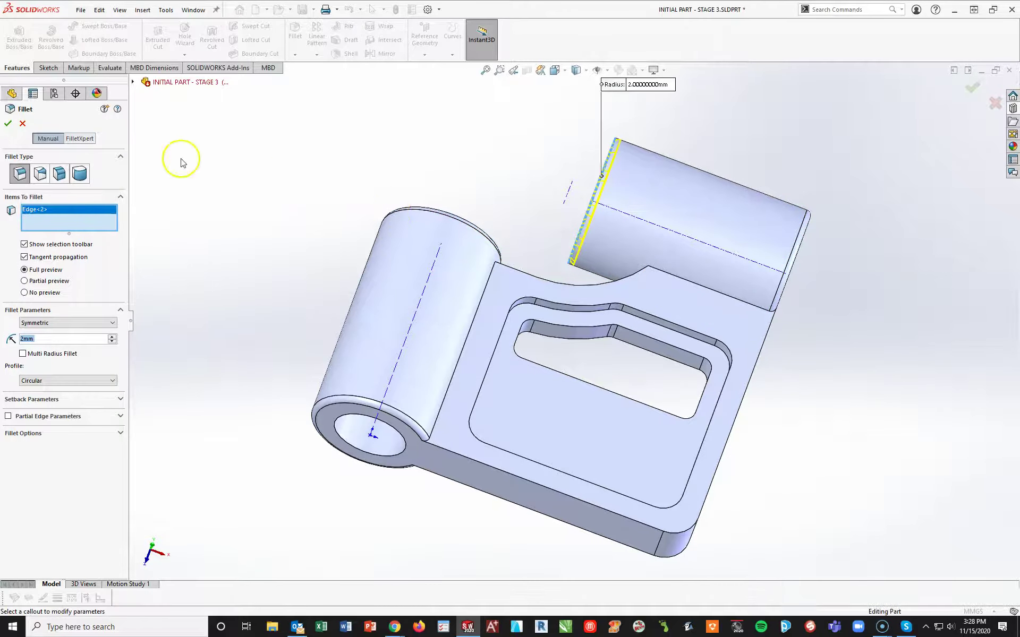
double_click(49, 339)
text(9)
key(Return)
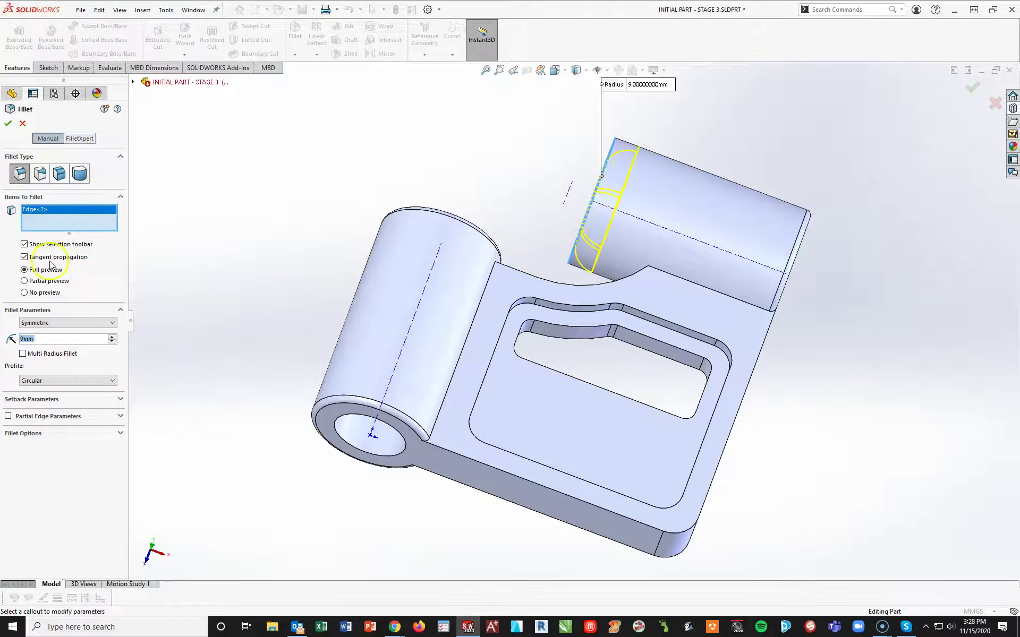
text(7)
key(Return)
click(8, 123)
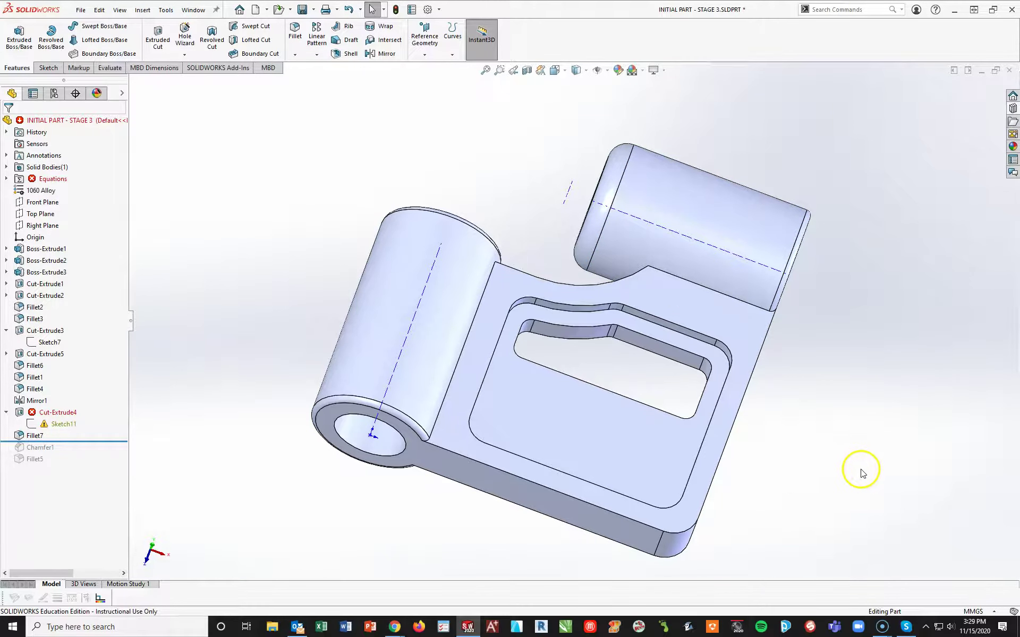
Step: In the Cut-Extrude4 slot sketch, delete the dangling 22 mm dimension and move the rectangle onto the upper cylinder
key(space)
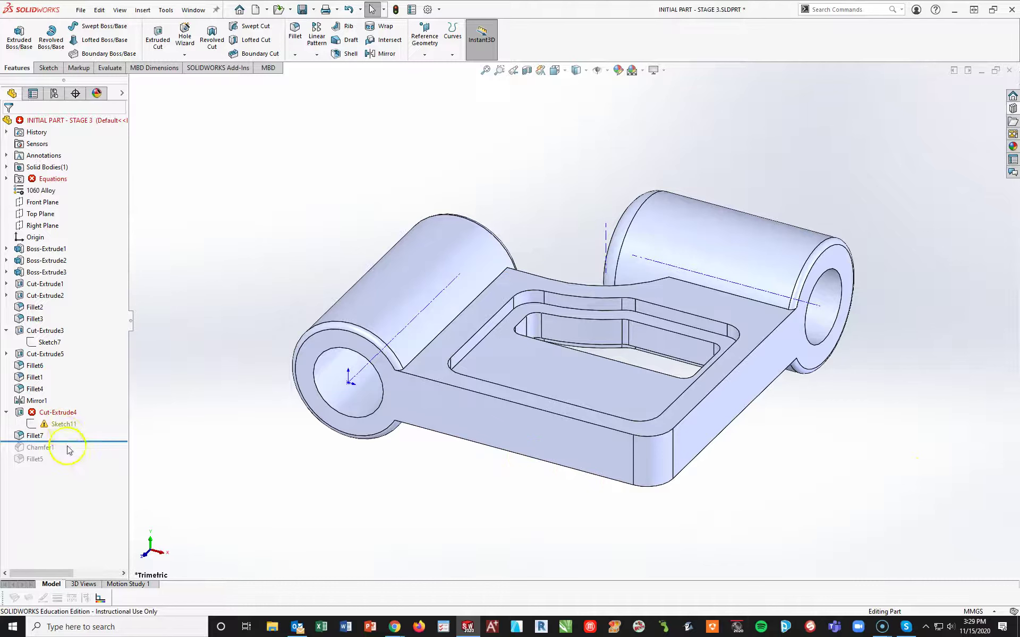
click(51, 424)
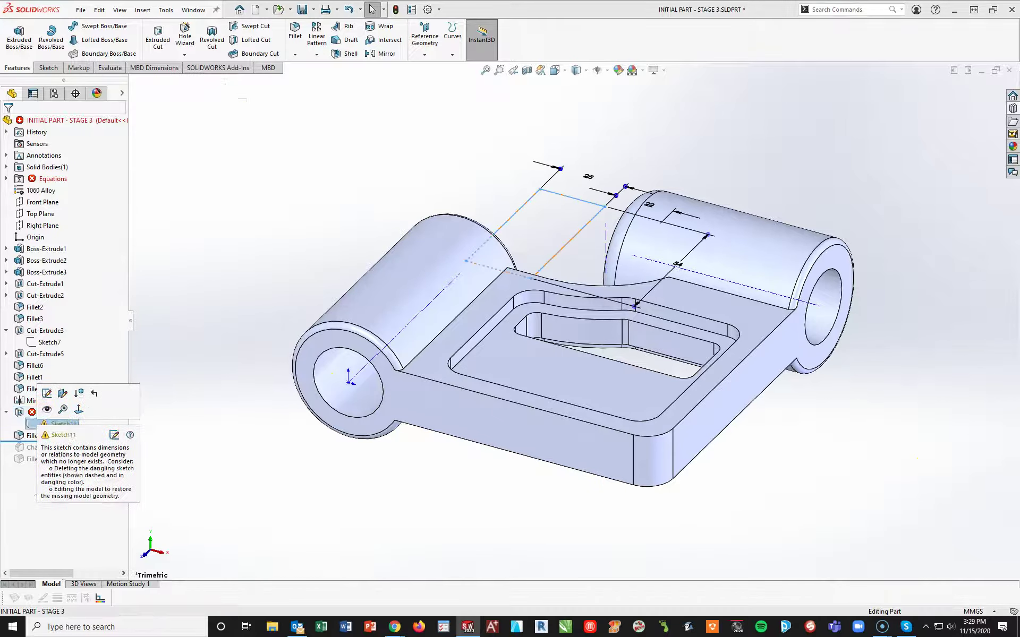
click(46, 395)
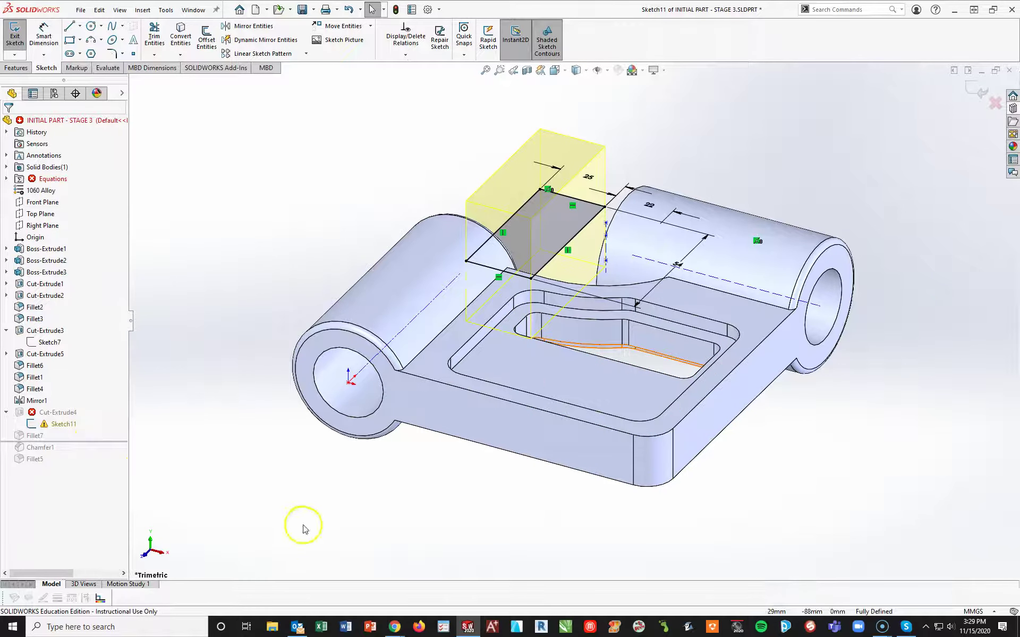
key(space)
click(312, 563)
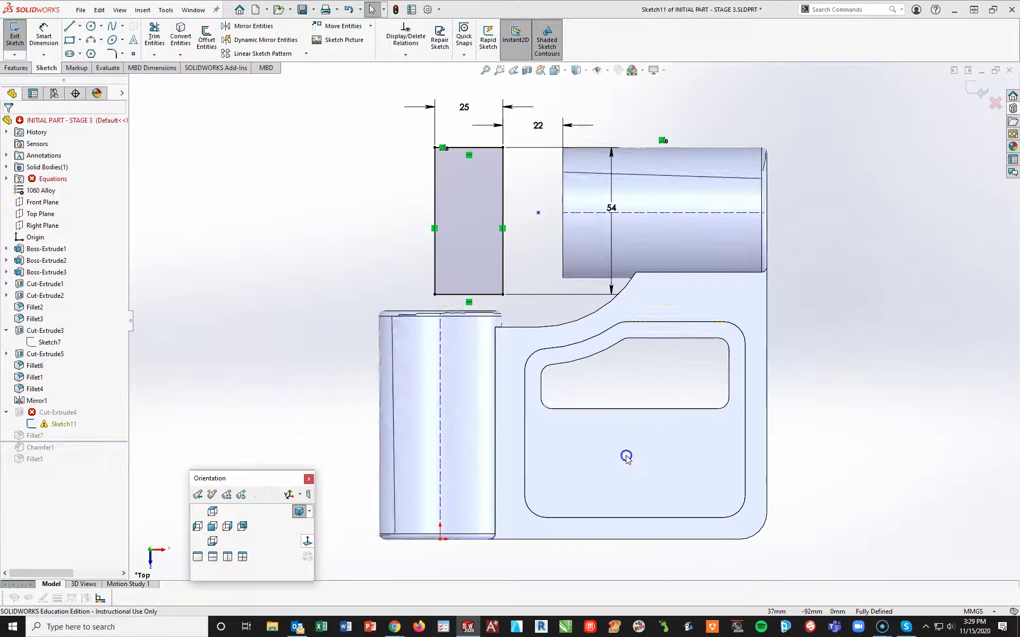
click(534, 147)
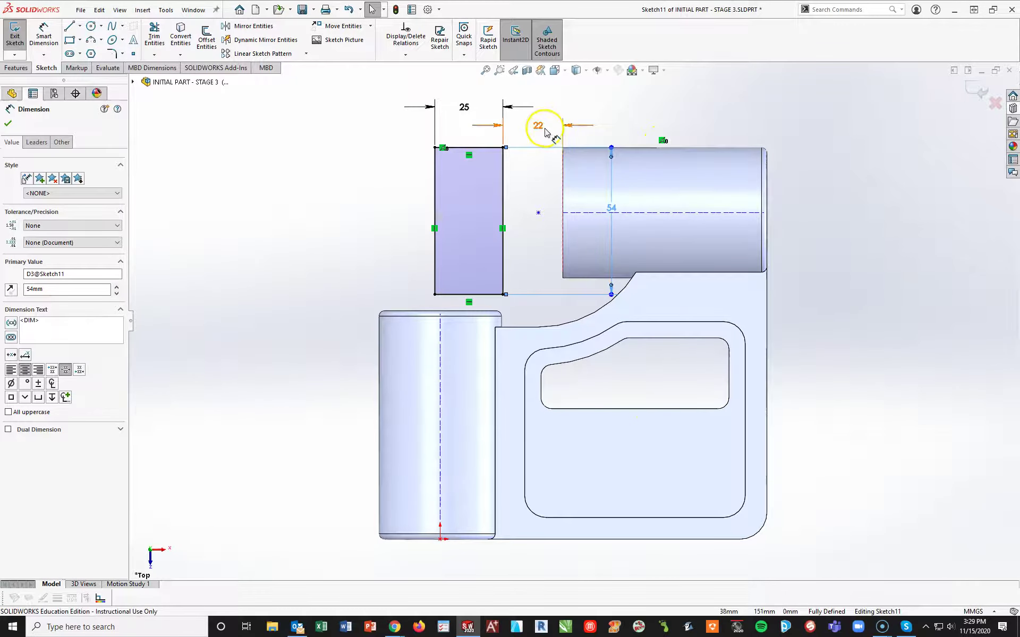
click(532, 201)
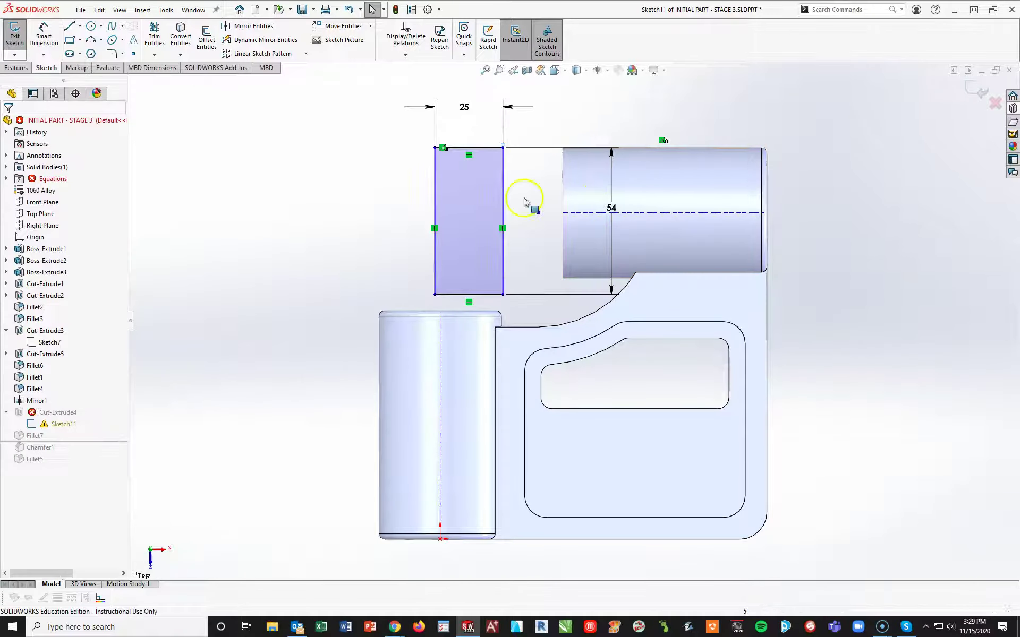
click(512, 151)
drag(512, 152, 730, 147)
click(922, 292)
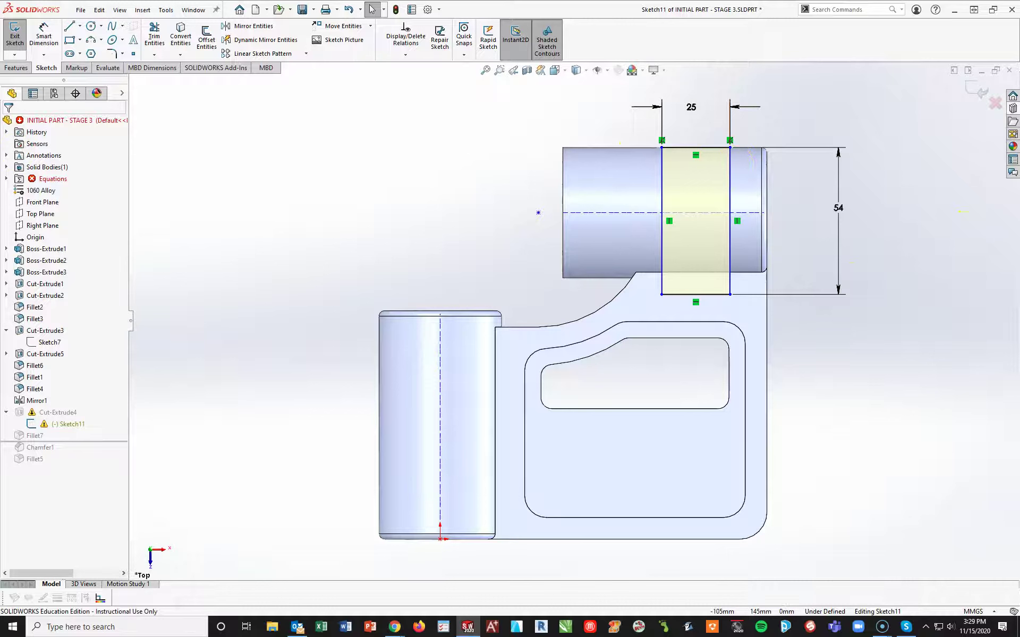
Step: Dimension the slot rectangle 12 mm from the upper cylinder's end at the plate's outer side and finish the sketch
click(44, 38)
click(768, 211)
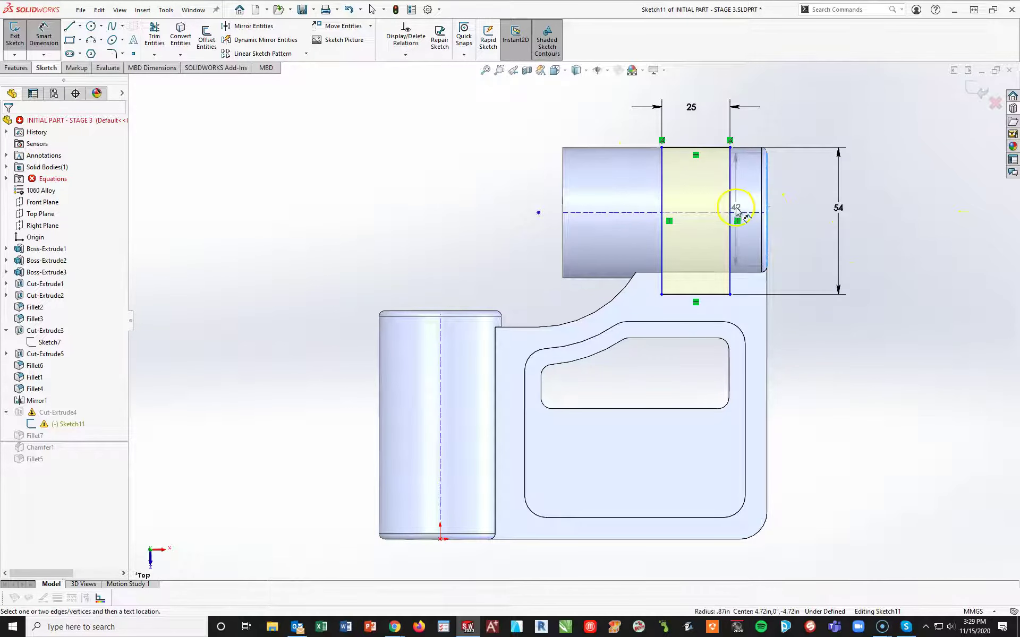
click(730, 202)
click(752, 123)
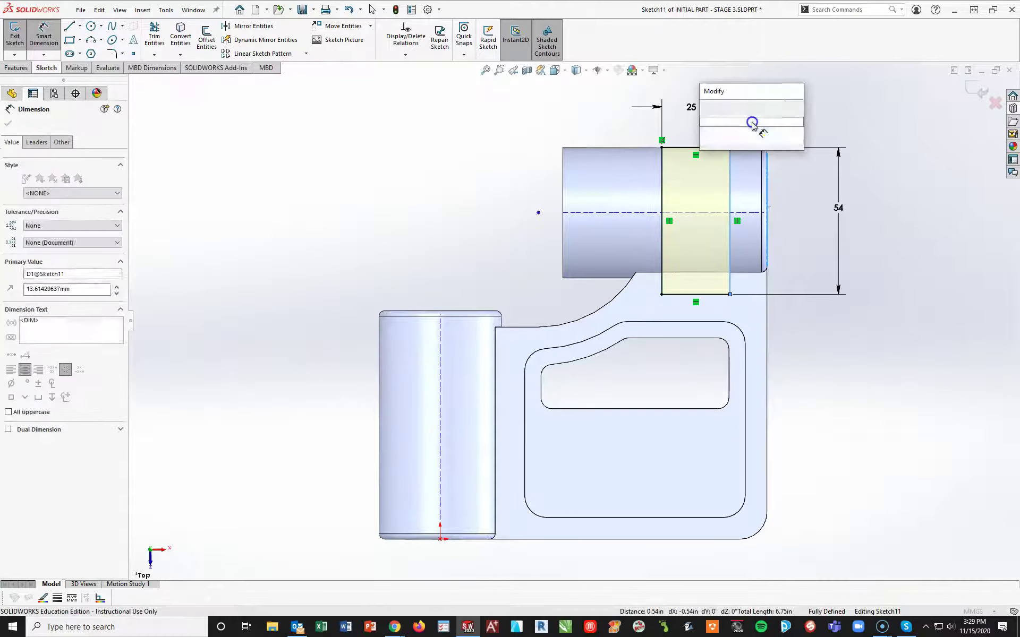
text(12)
key(Return)
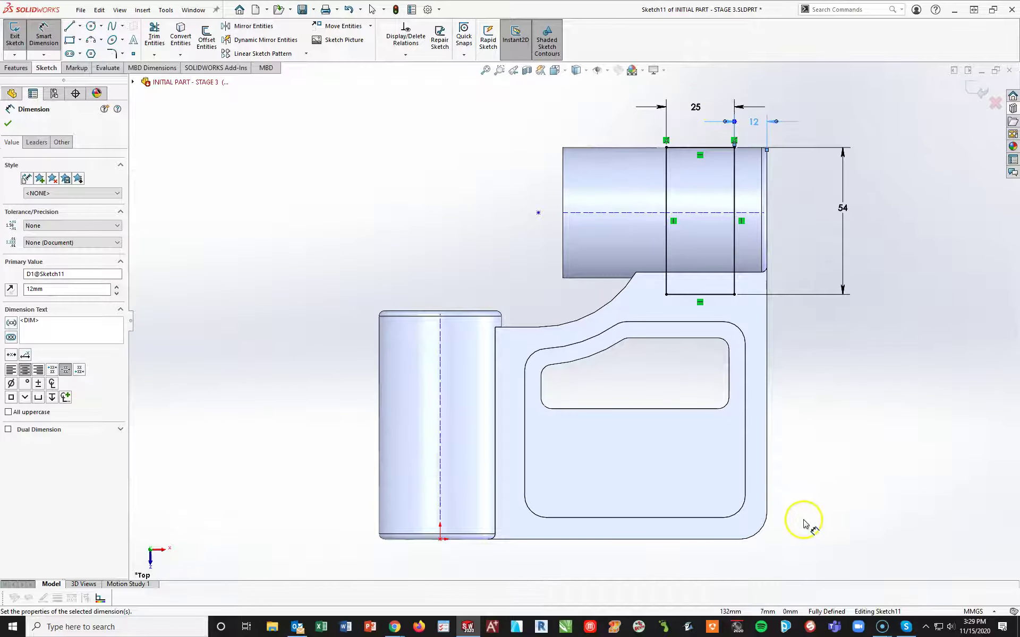
click(965, 87)
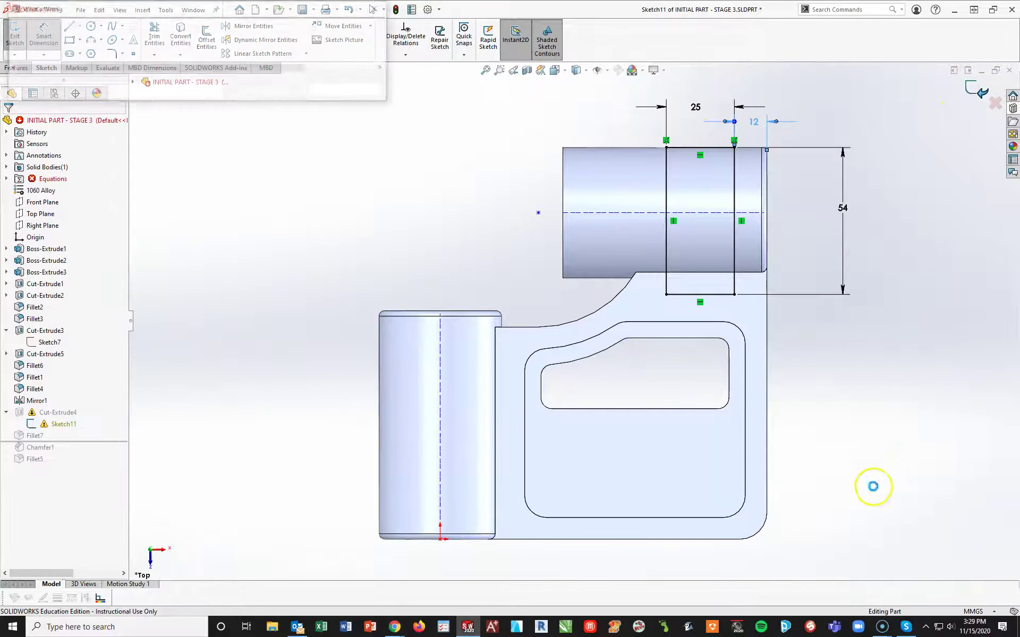
click(329, 90)
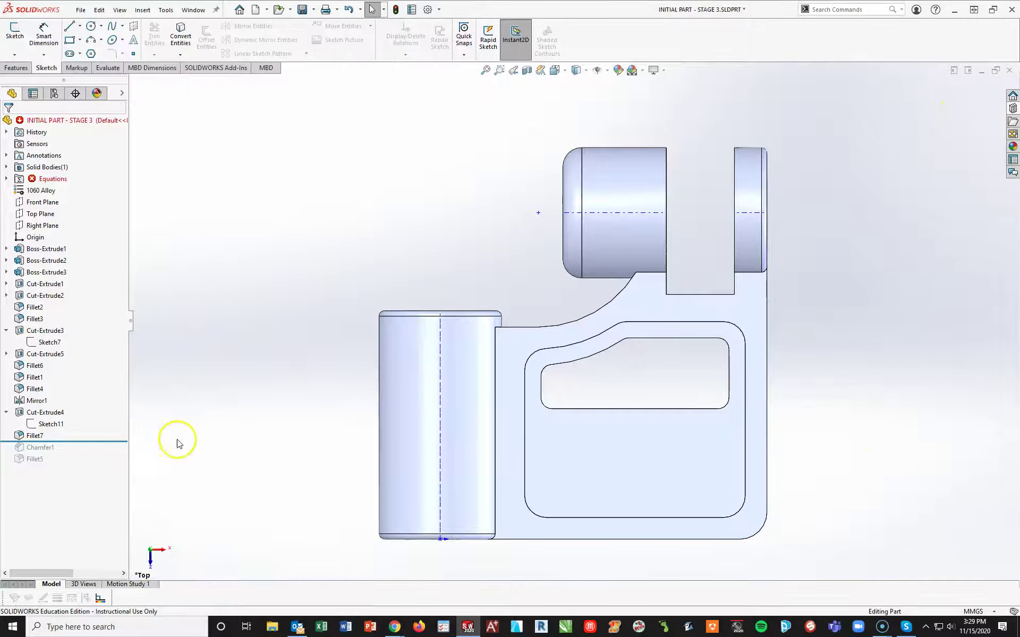
Step: Roll the feature history forward to include Chamfer1 and set its chamfer angle to 30 degrees
drag(108, 442, 109, 453)
mouse_move(910, 399)
middle_down()
mouse_move(872, 416)
mouse_move(908, 419)
middle_up()
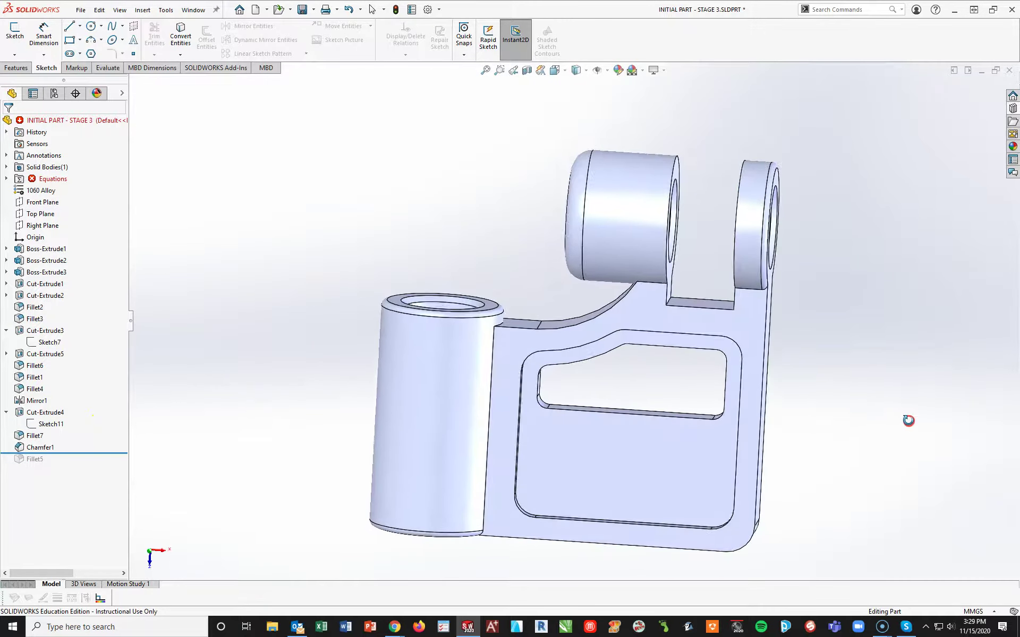
click(33, 447)
click(24, 417)
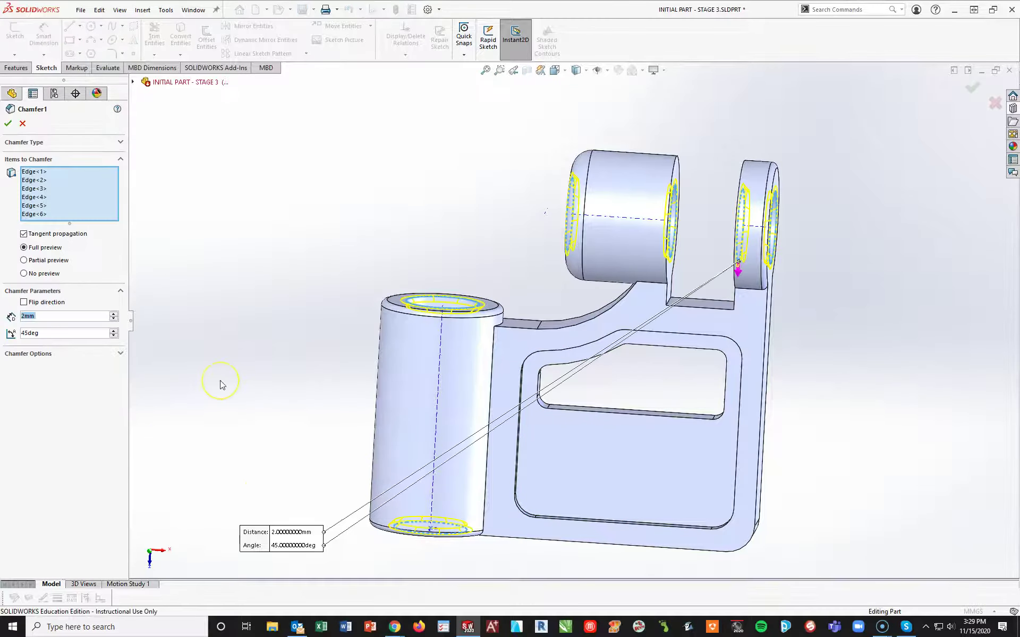
click(51, 335)
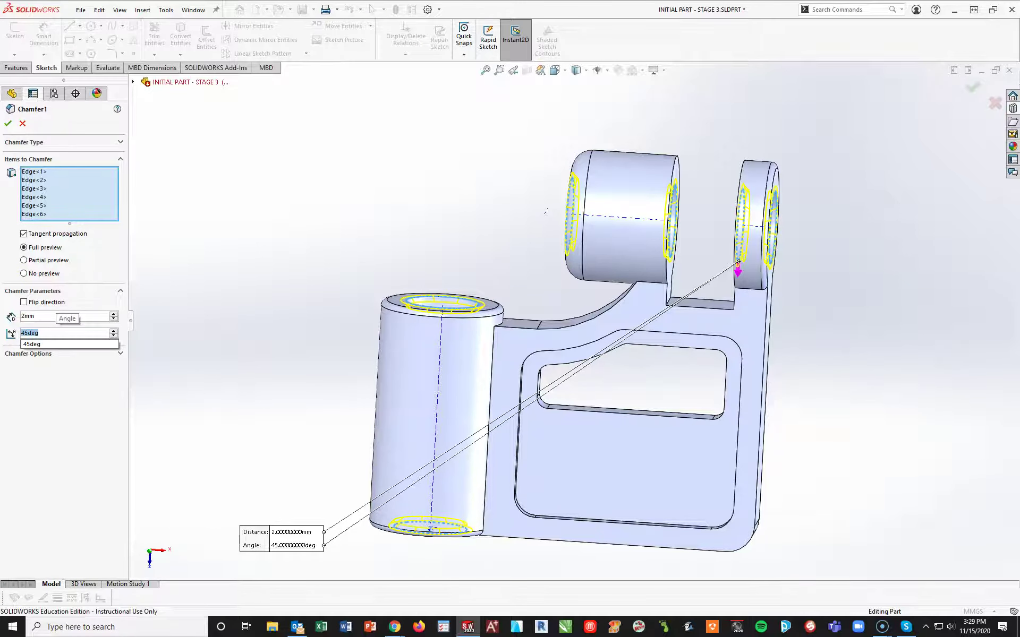
text(30)
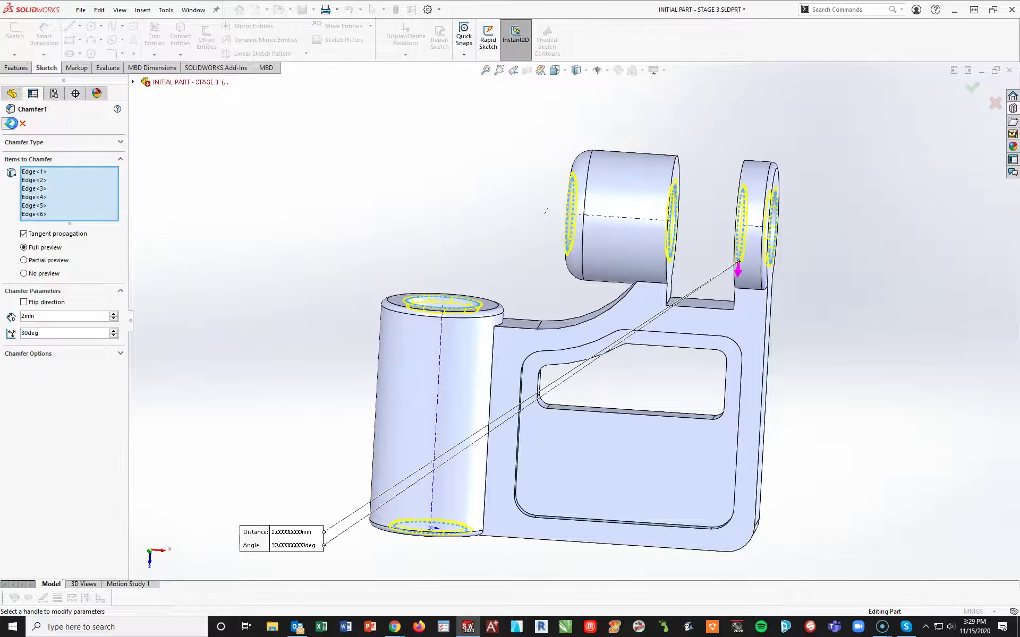
Step: Roll the feature history forward to include Fillet5 at the end of the tree
drag(24, 453, 85, 465)
middle_drag(843, 485, 829, 416)
key(space)
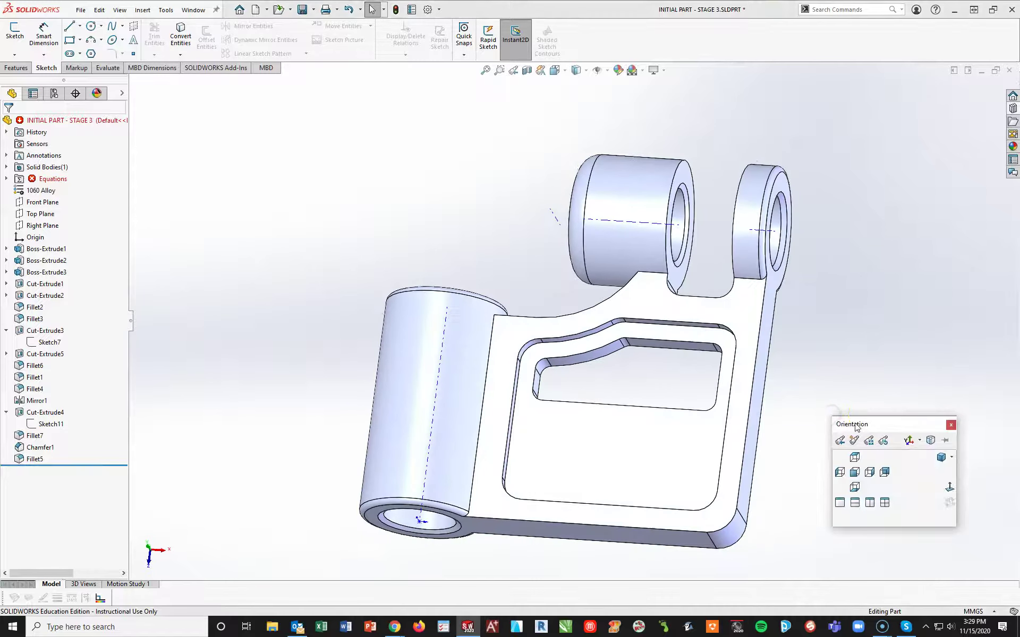
click(936, 459)
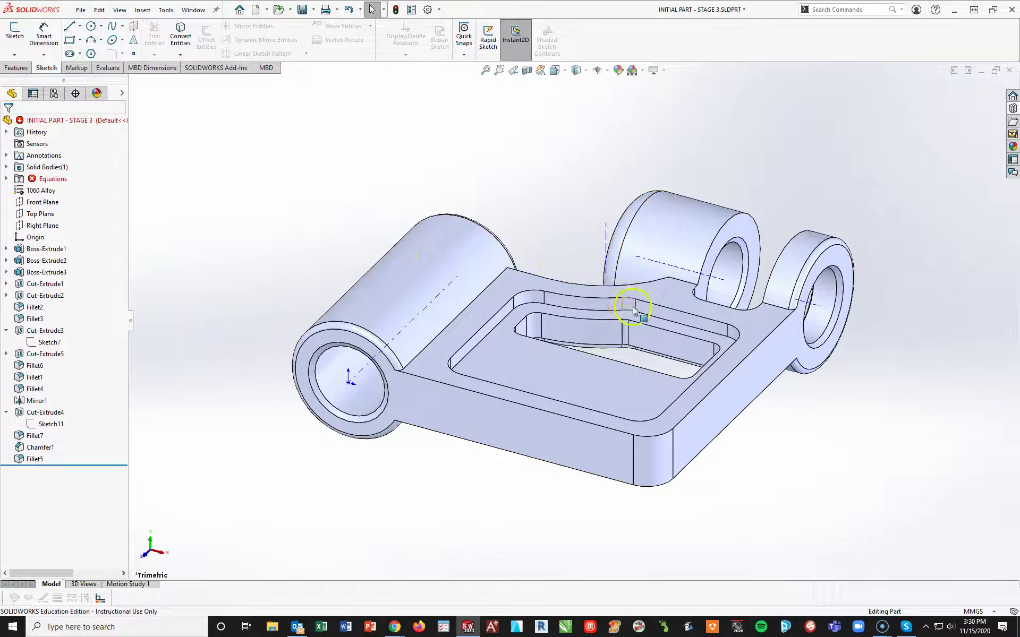
Step: Create a reference plane offset 15 mm from the bracket's front end face, with the offset flipped into the part
click(458, 422)
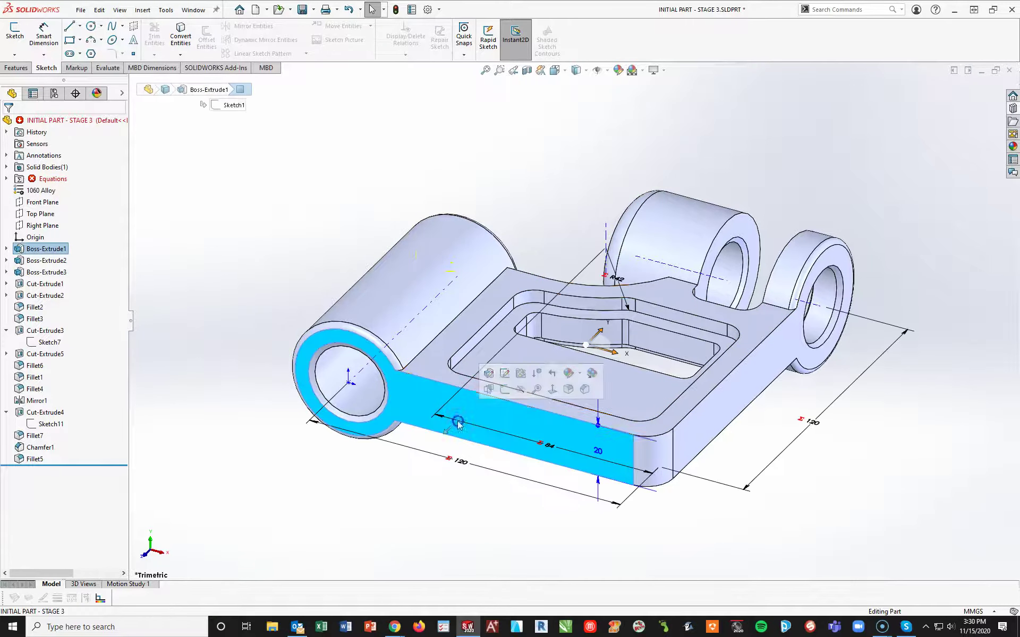
click(16, 68)
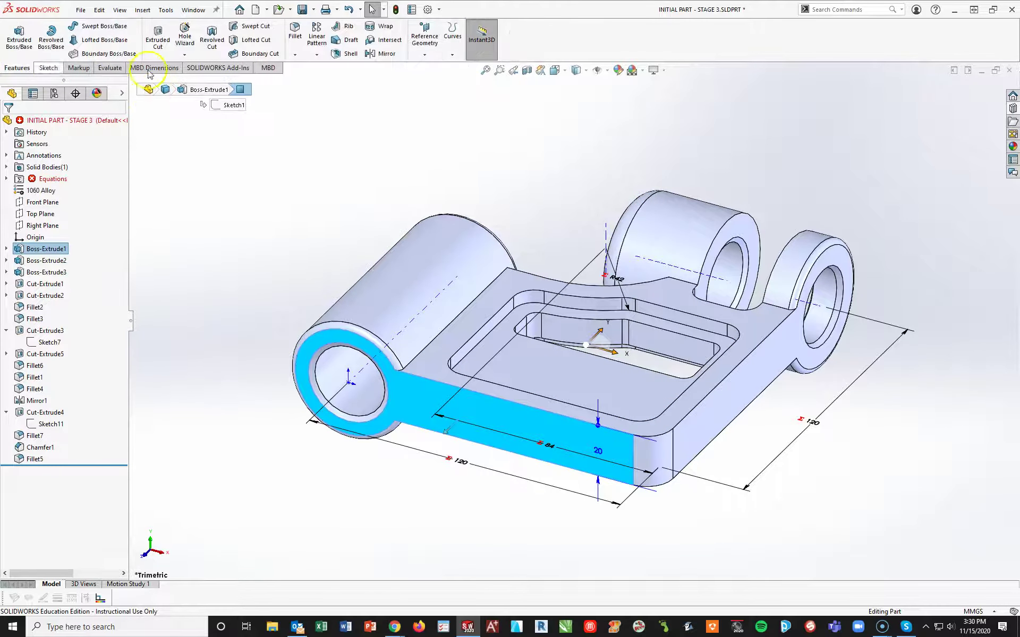
click(424, 54)
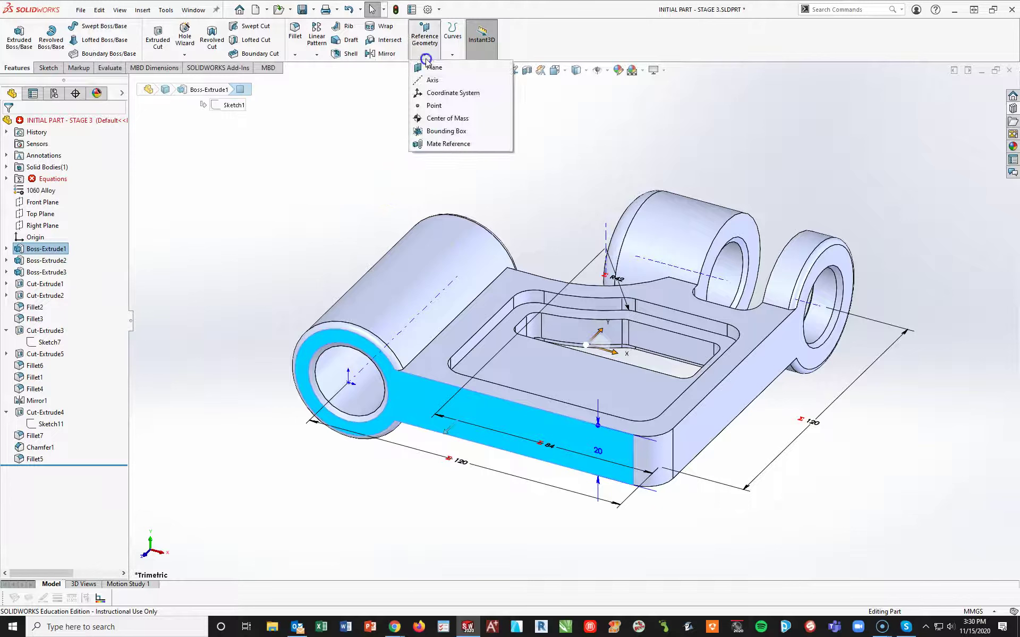
click(442, 68)
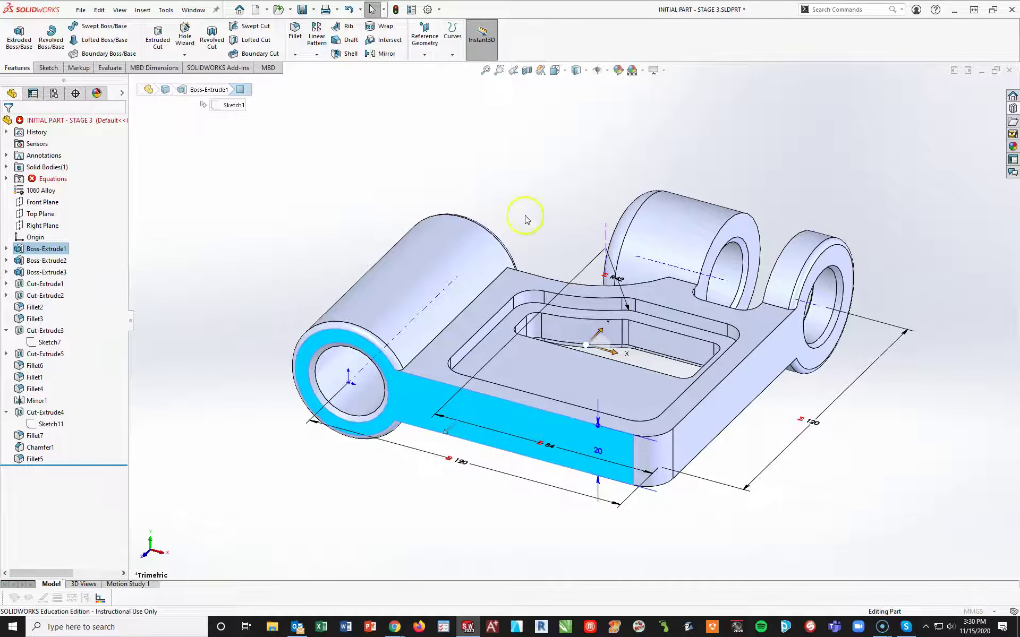
click(36, 273)
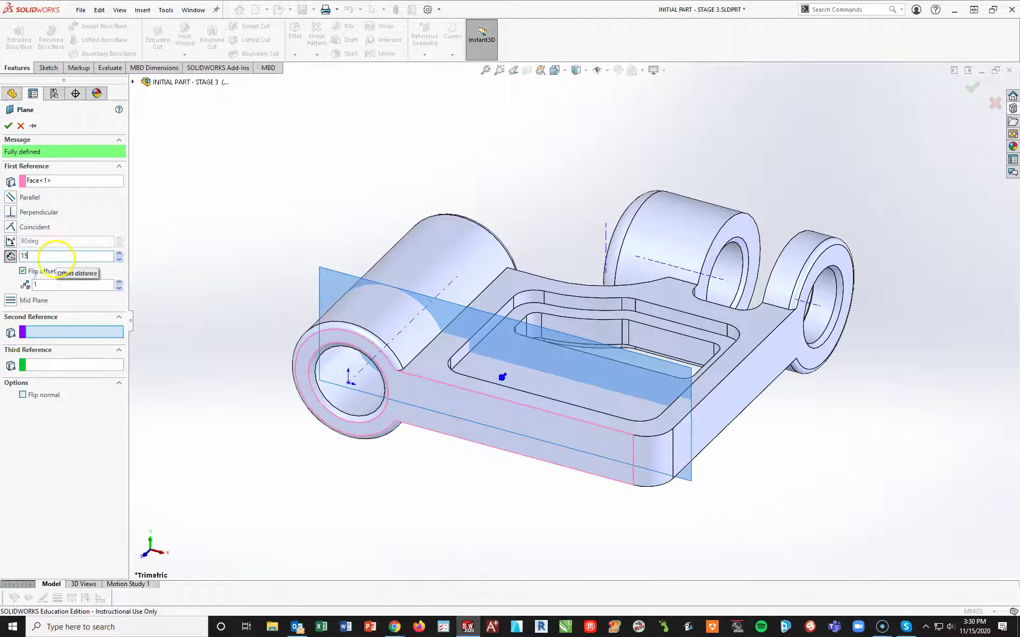
click(55, 257)
text(15)
key(Return)
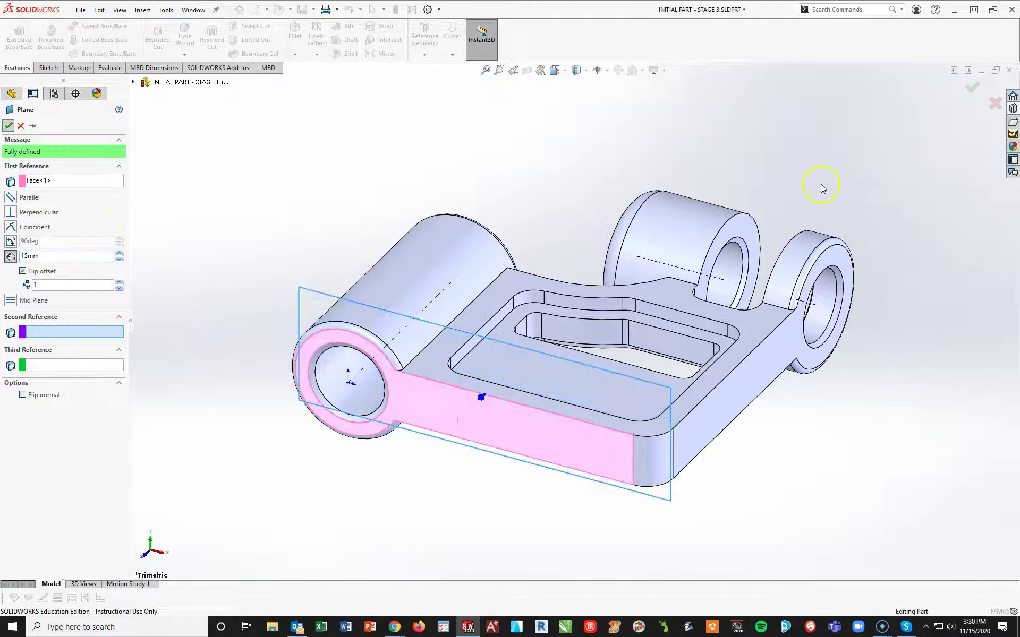
key(Return)
Step: Switch to the exam PDF in the browser and examine the modified part drawing's dimensions for the lower cylinder and new features
key(alt+Tab)
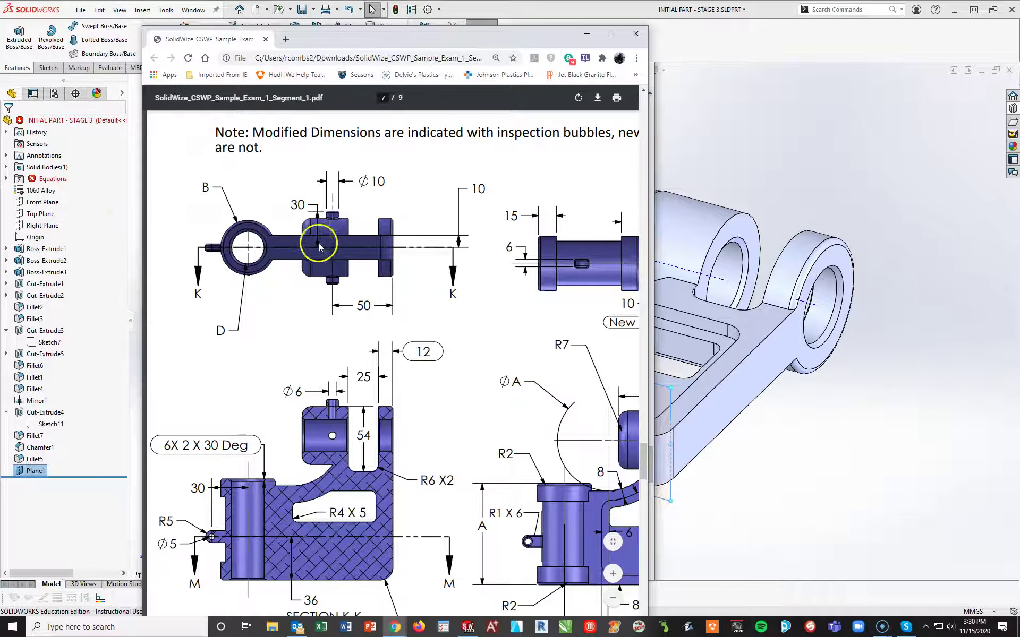
scroll(446, 457, down, 3)
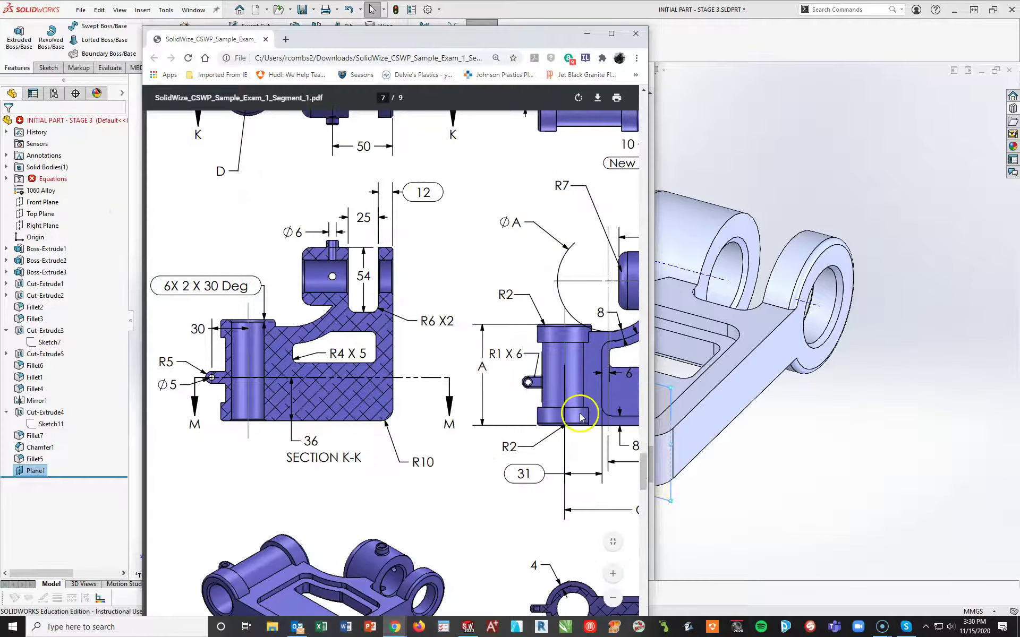
scroll(581, 417, down, 4)
scroll(313, 389, up, 3)
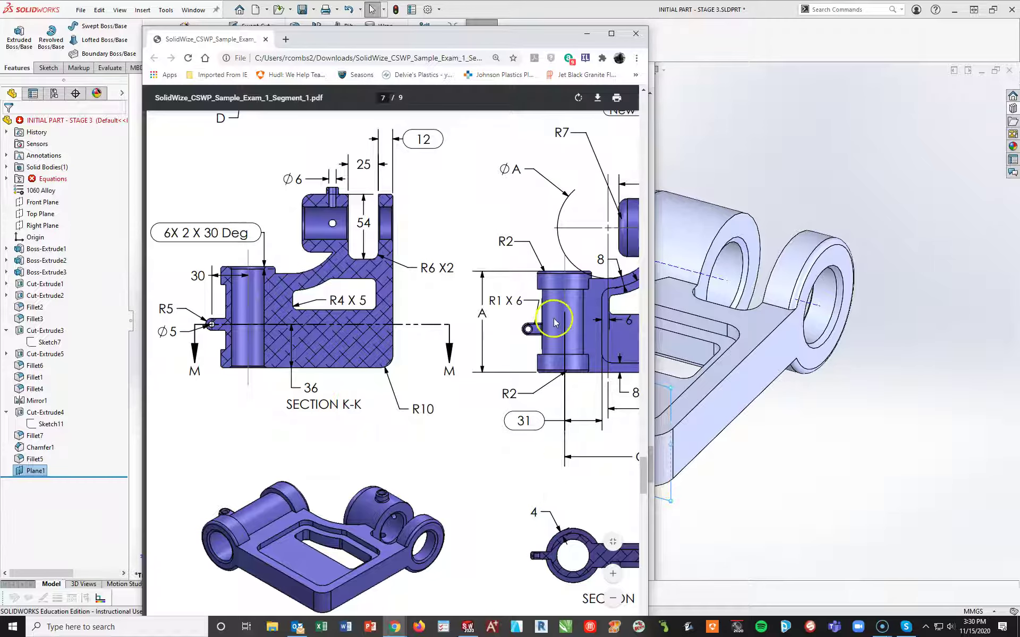
scroll(554, 314, up, 5)
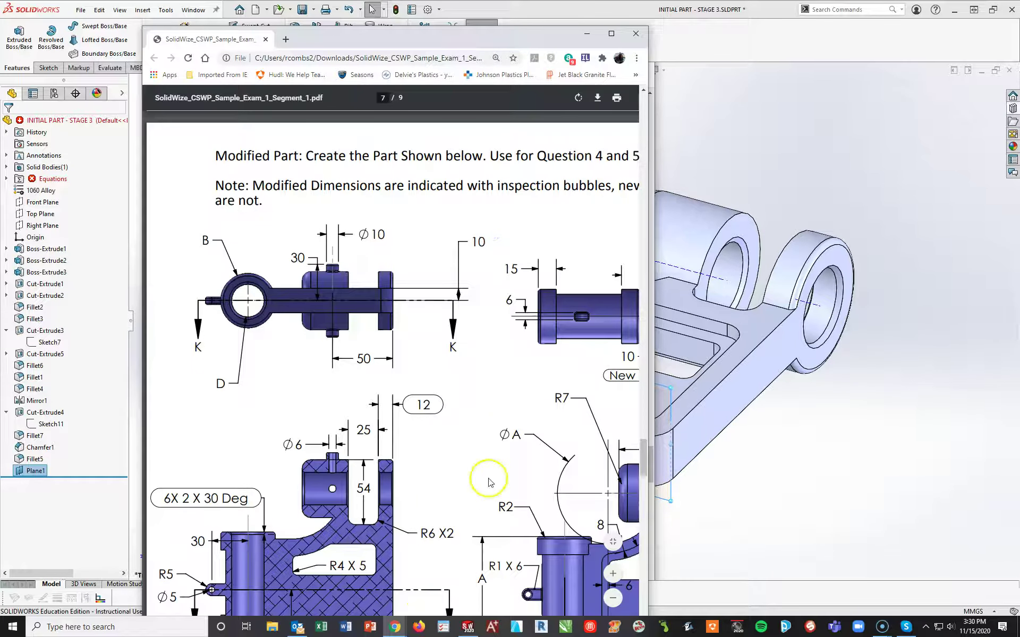
click(611, 32)
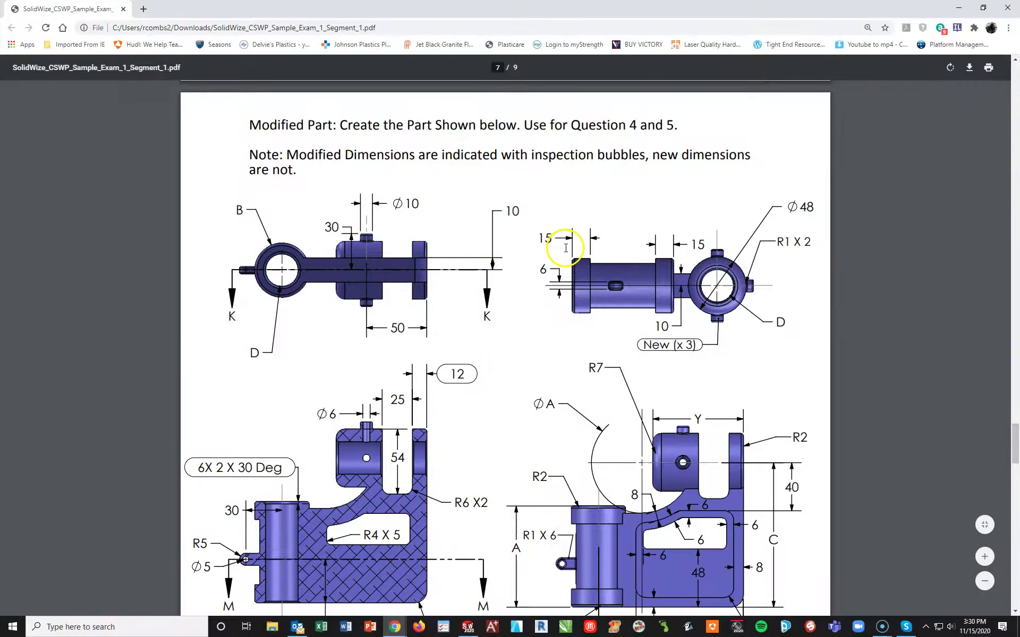
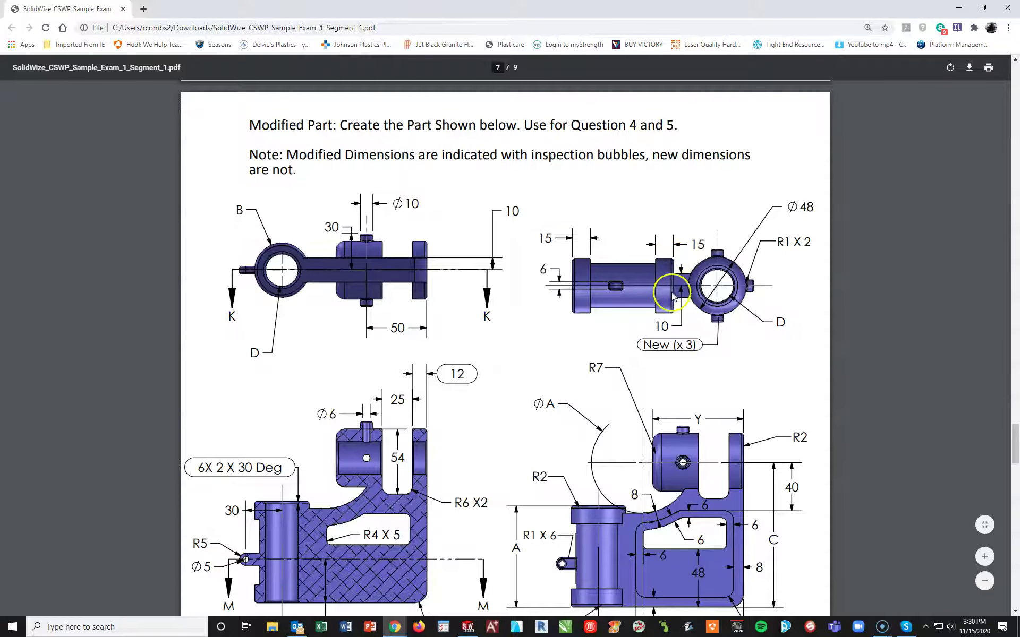
Step: Switch back to SOLIDWORKS, start a sketch on the offset plane and convert the lower cylinder's outer edge into a sketch arc
drag(509, 16, 401, 49)
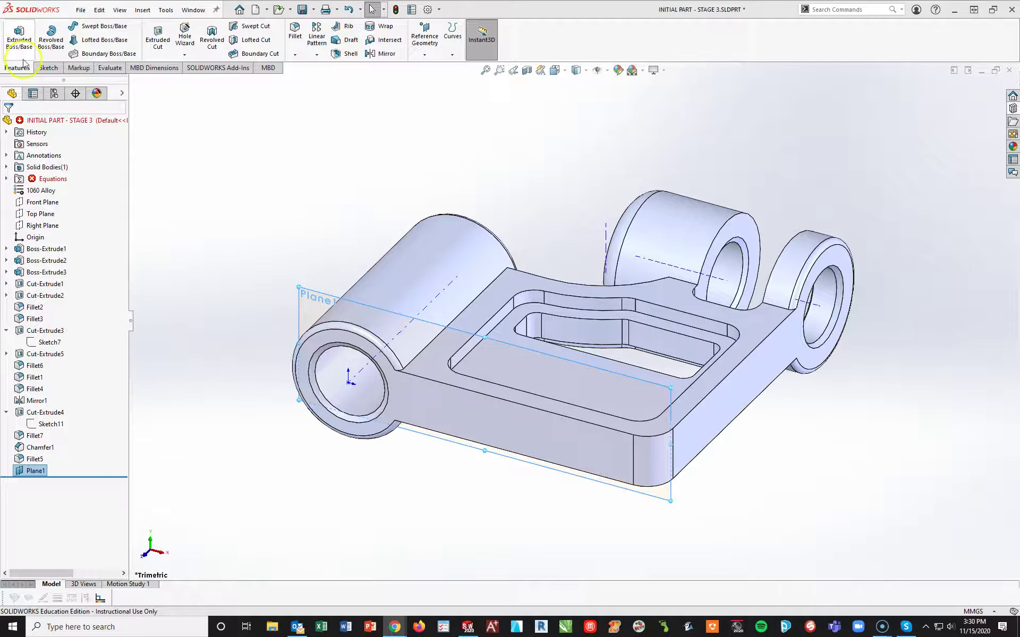
click(19, 37)
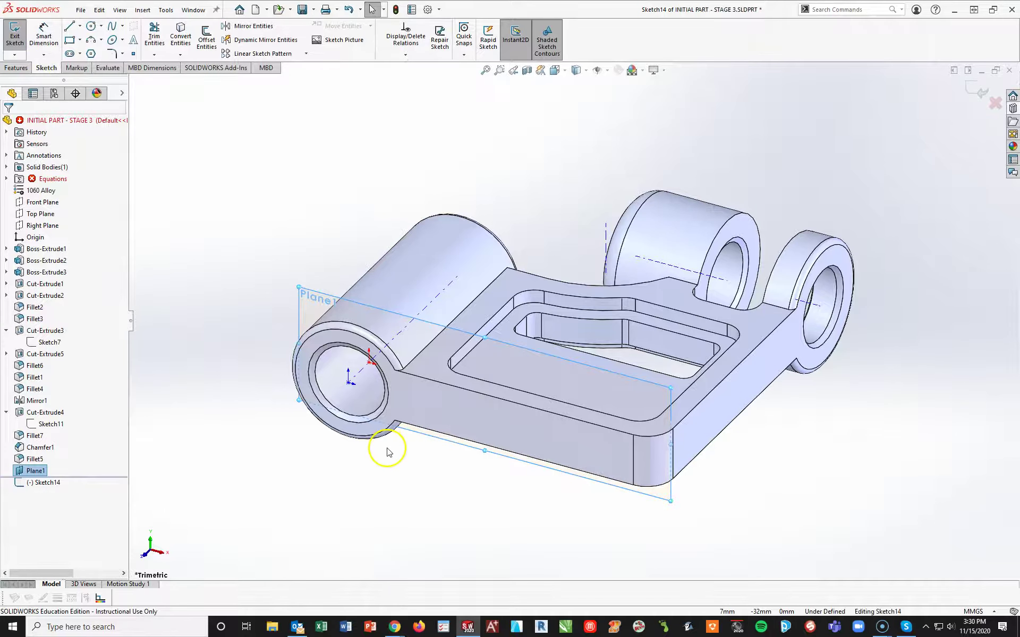
key(space)
click(391, 481)
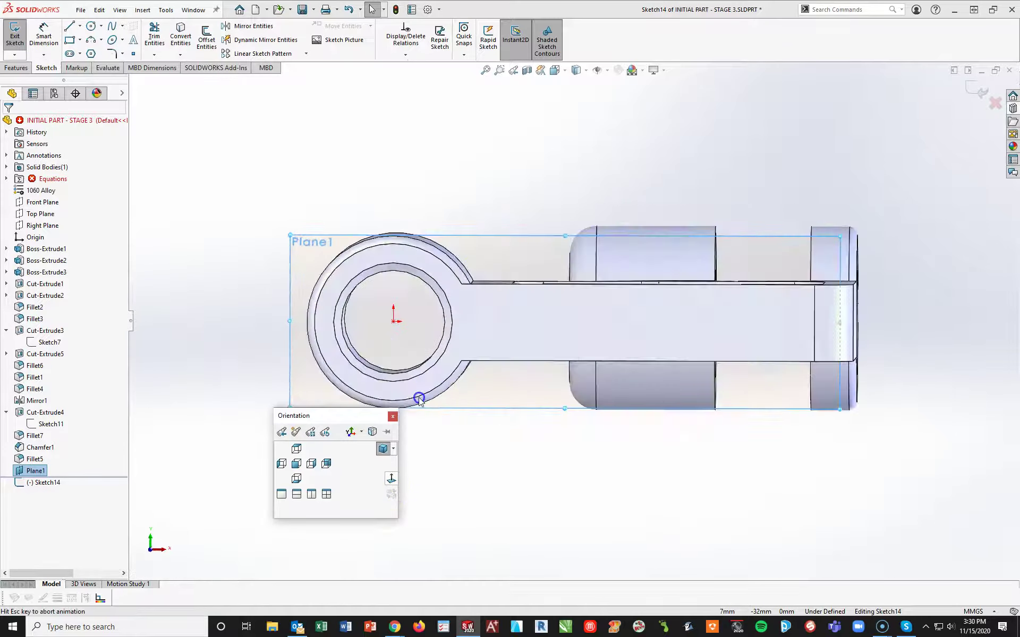
click(455, 261)
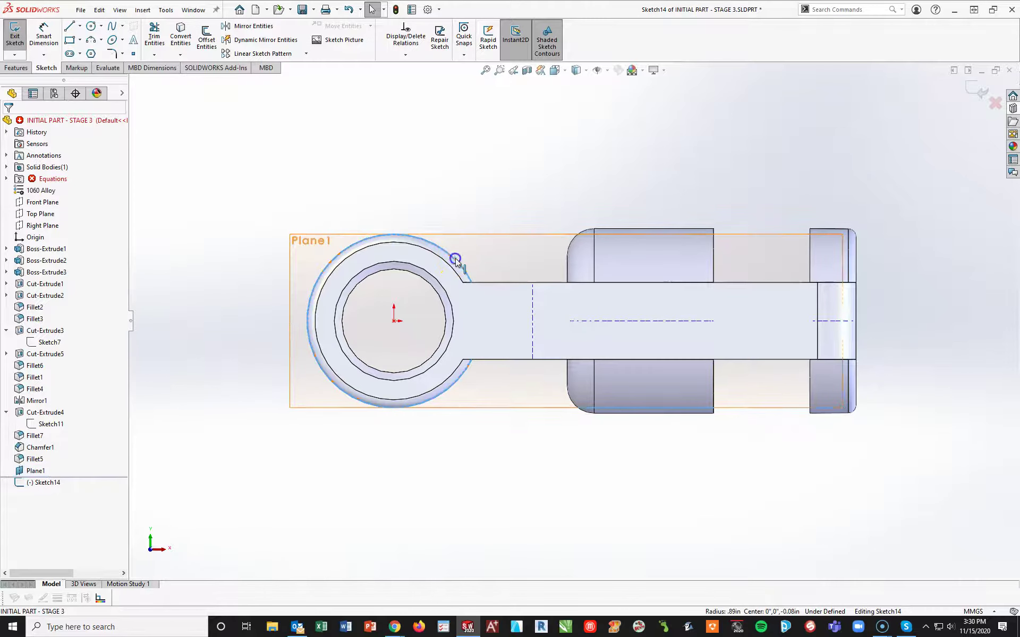
click(169, 37)
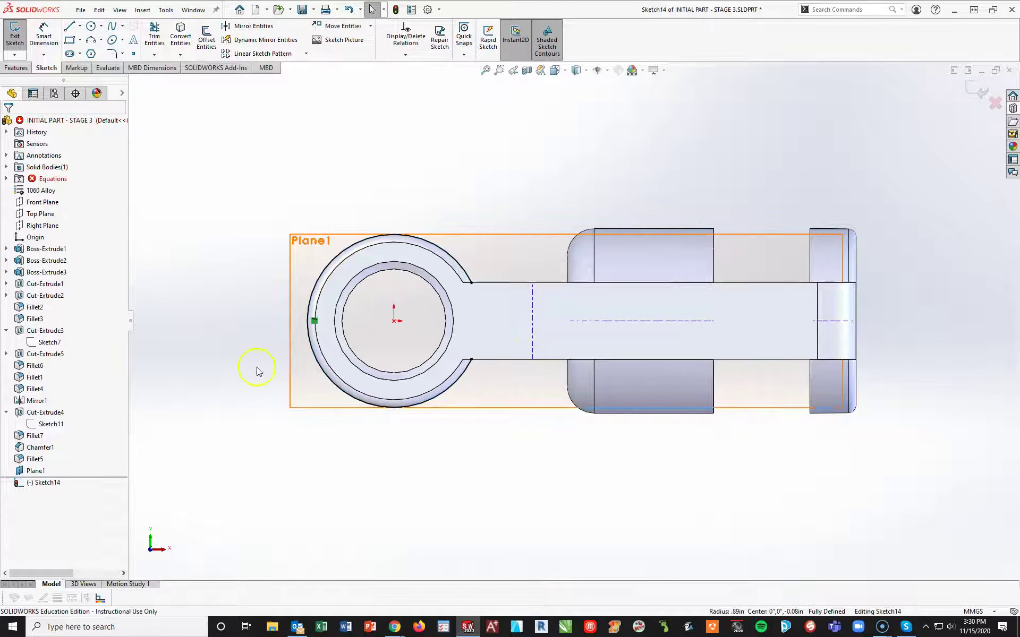
Step: Offset the converted outer arc 4 mm inward, reversing the offset direction
right_drag(396, 260, 371, 182)
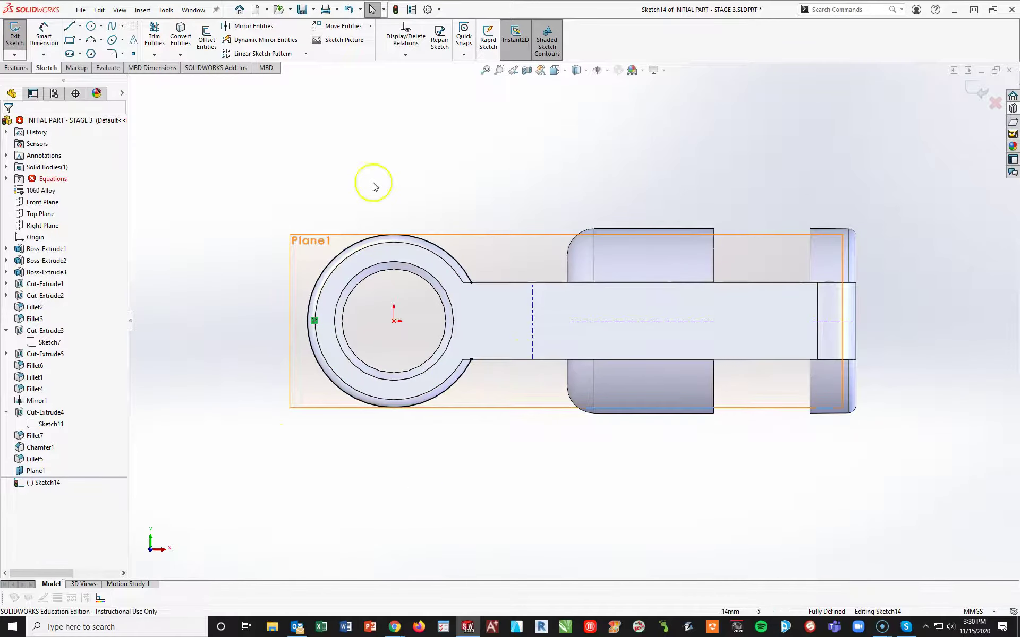
click(424, 239)
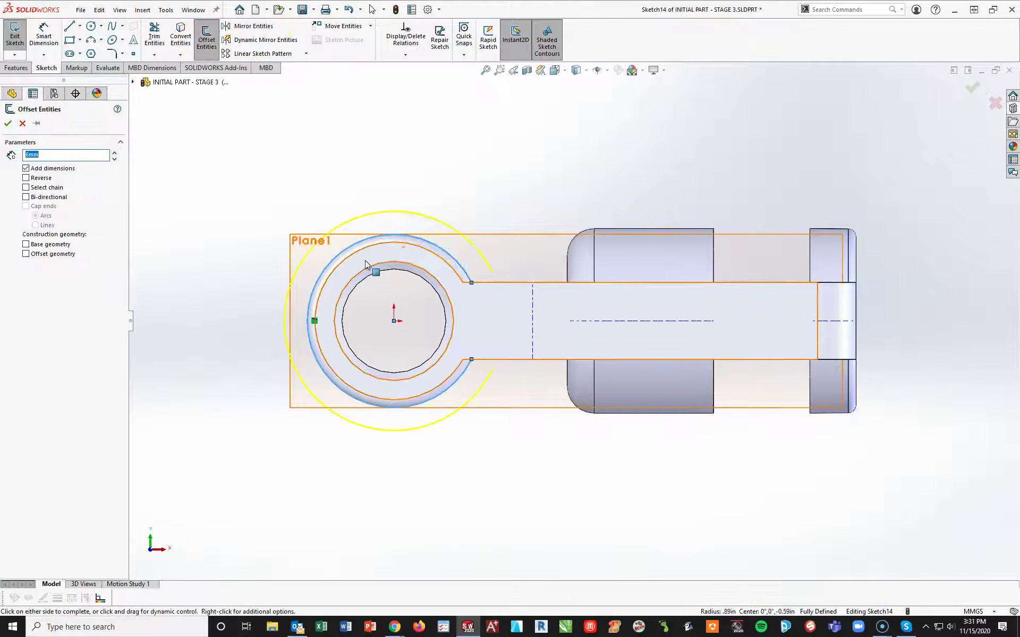
click(26, 178)
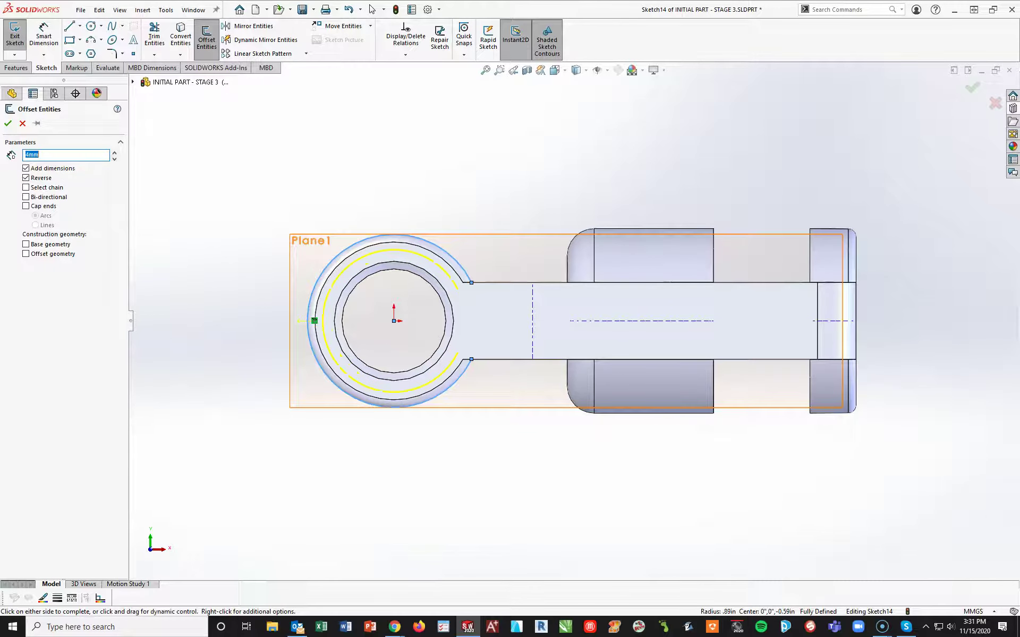
click(8, 124)
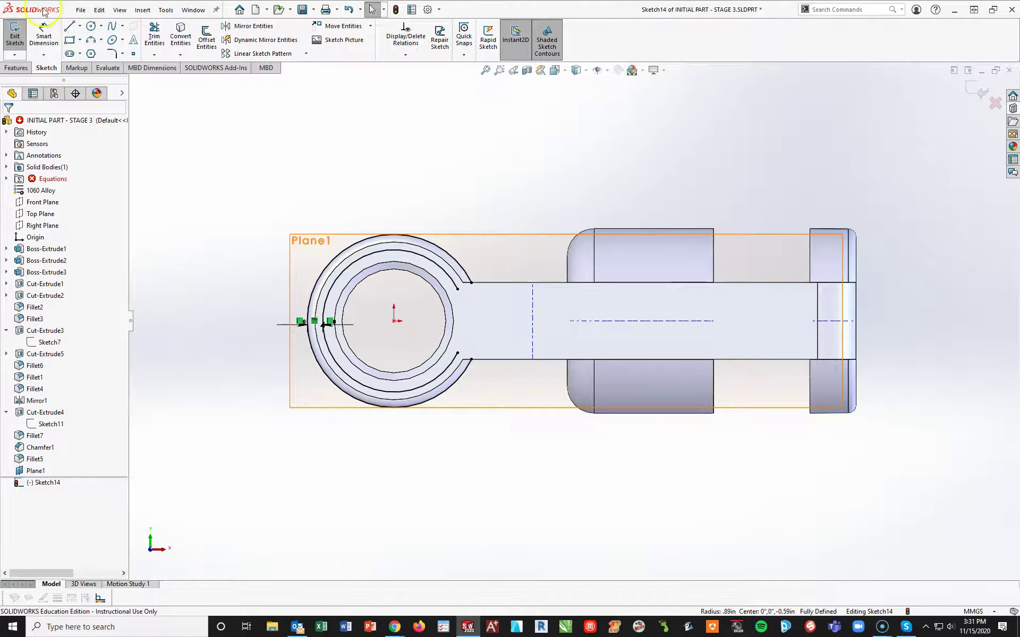
Step: Draw two horizontal lines from the outer arc's endpoints inward, extending past the offset arc along the arm's edges
key(l)
scroll(475, 308, down, 5)
click(472, 282)
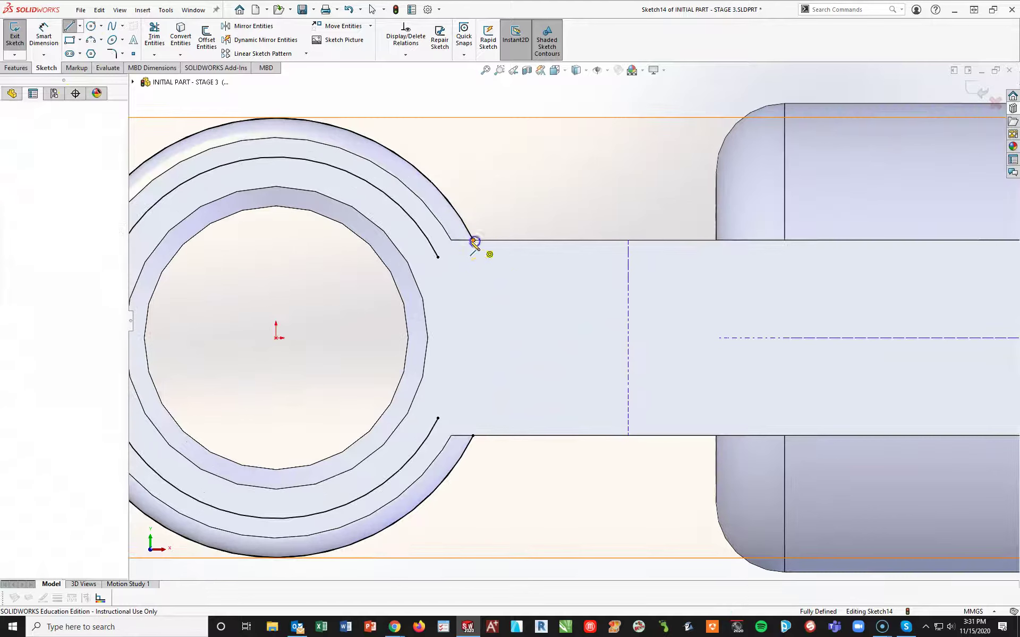
click(417, 240)
key(Escape)
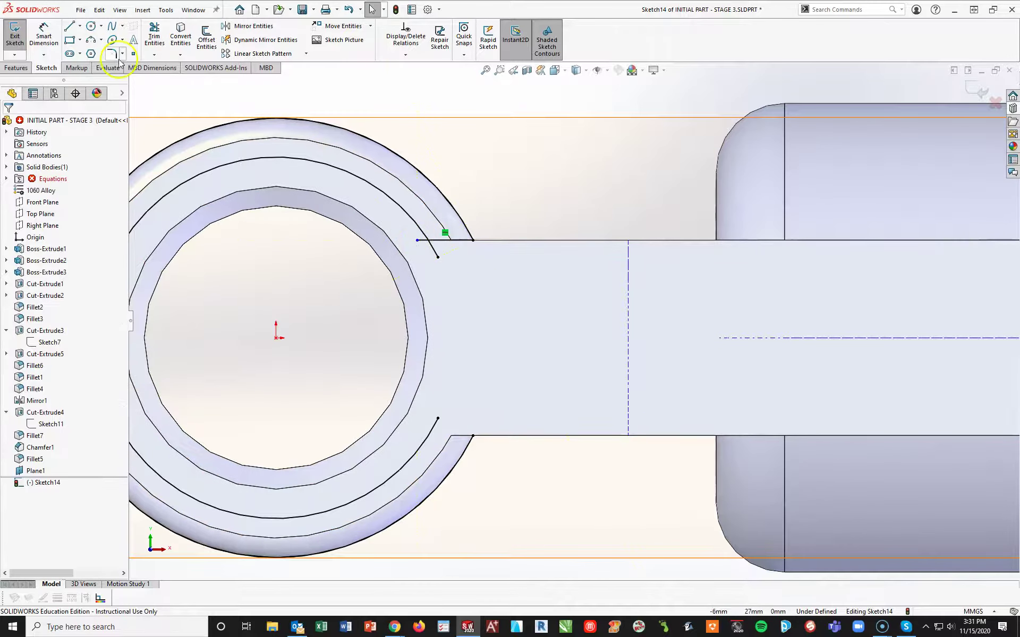
click(72, 26)
click(473, 435)
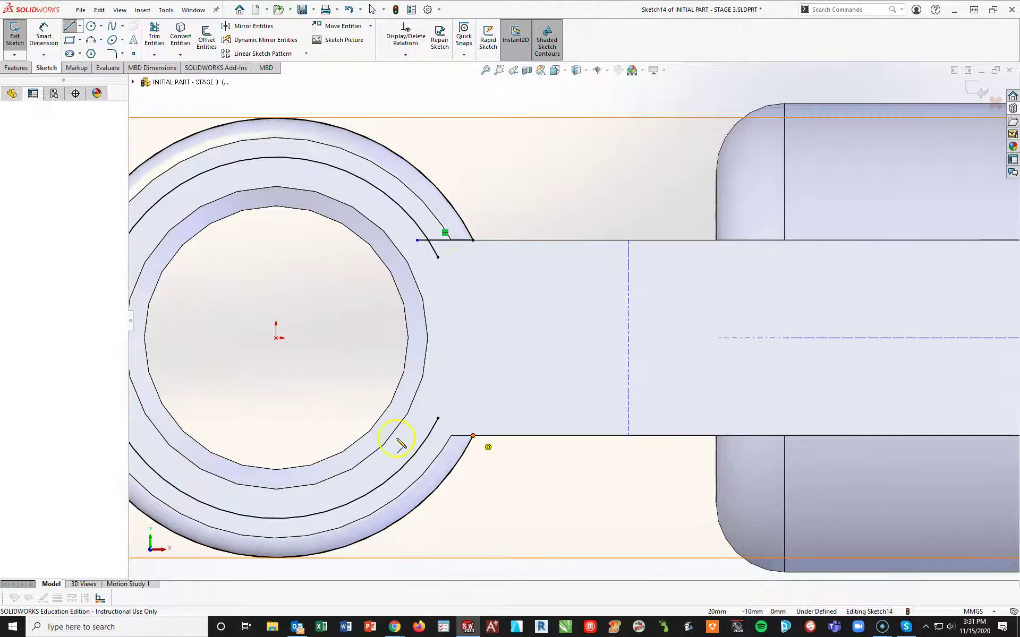
click(402, 435)
key(Escape)
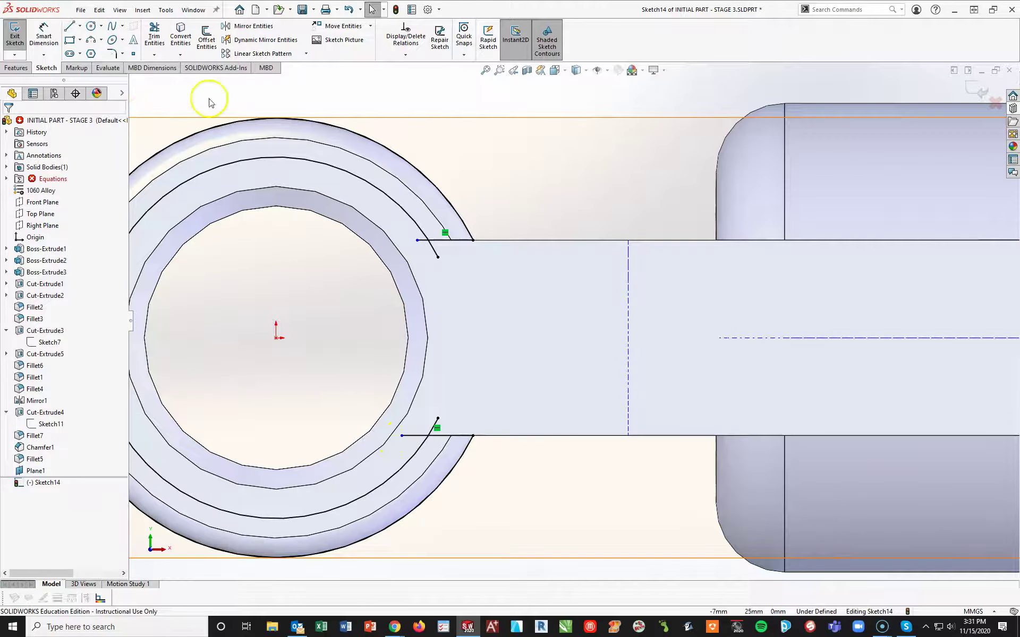
Step: Trim the overhanging ends of the two horizontal lines back to the offset arc
click(154, 37)
click(422, 240)
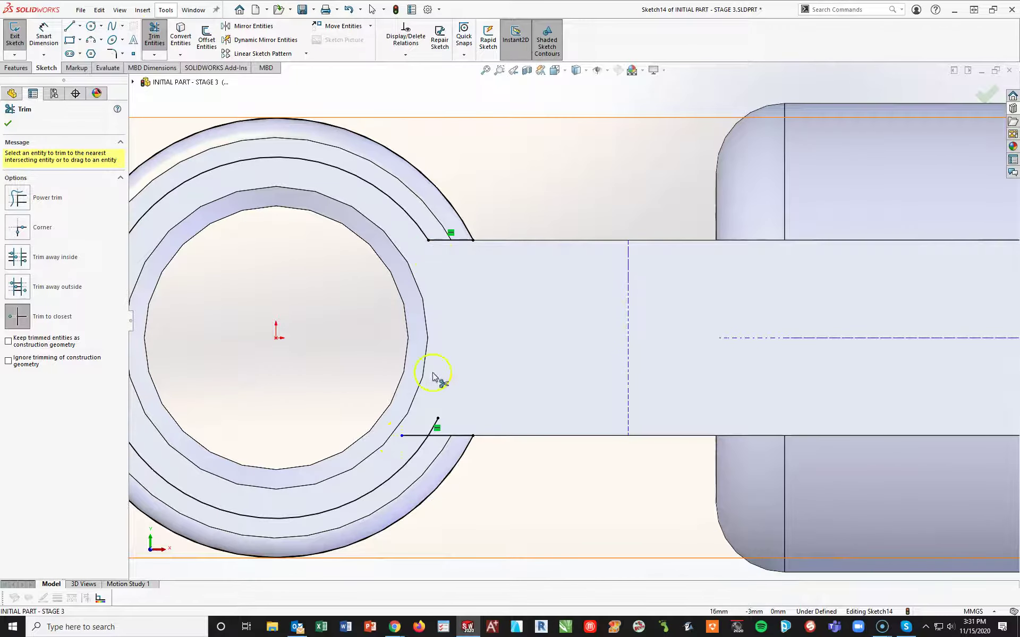
click(420, 435)
key(Escape)
Step: Cut-extrude the C-shaped profile along the lower cylinder, ending at an offset of 15 mm from its far end face
scroll(504, 497, up, 3)
middle_drag(523, 489, 573, 467)
scroll(574, 372, up, 2)
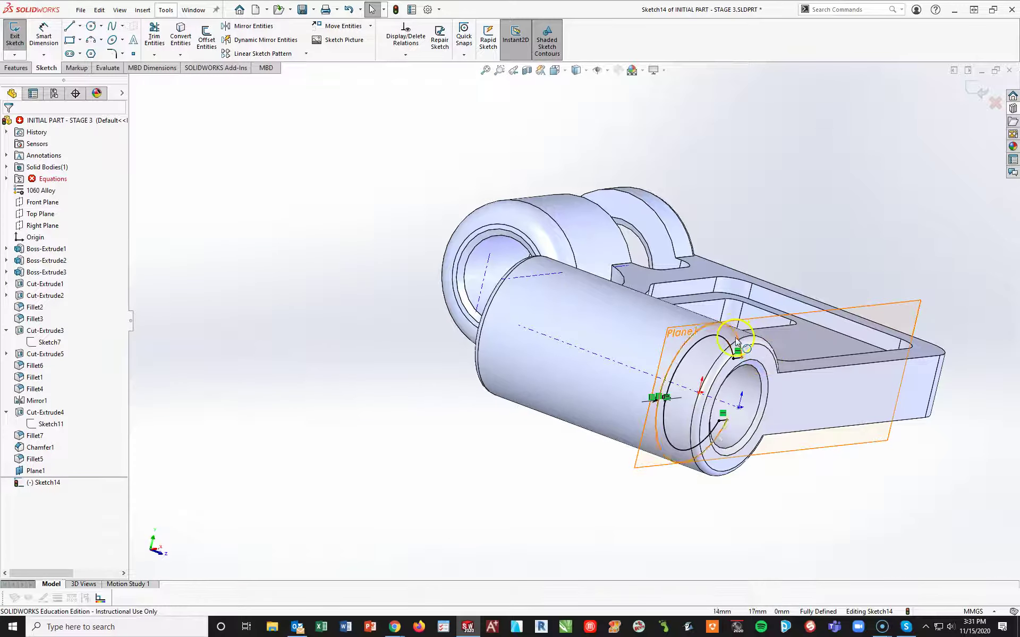
mouse_move(674, 341)
middle_down()
mouse_move(456, 346)
mouse_move(610, 341)
middle_up()
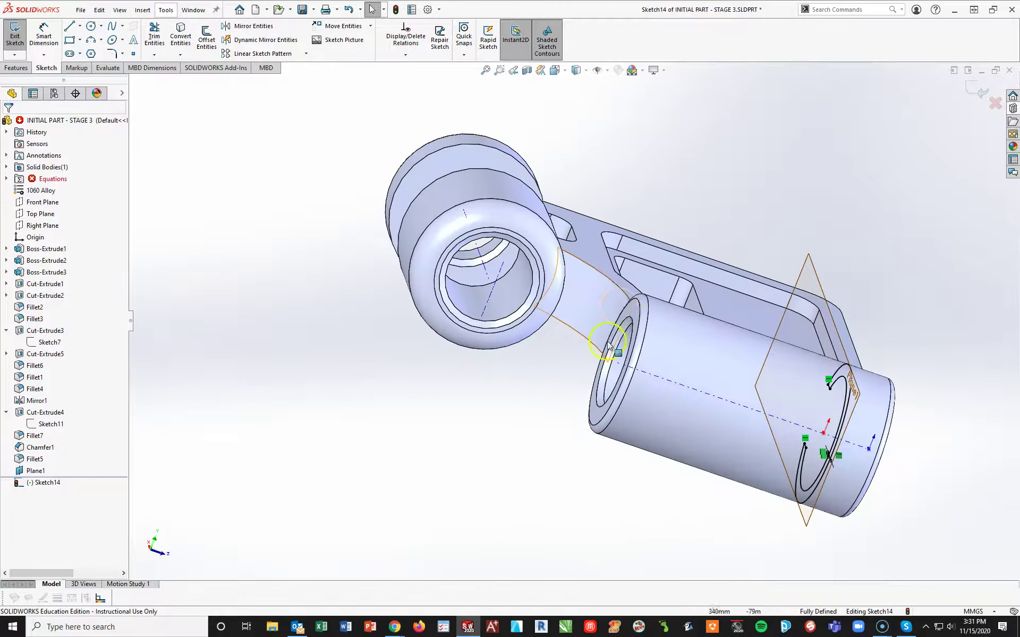
click(16, 68)
click(157, 37)
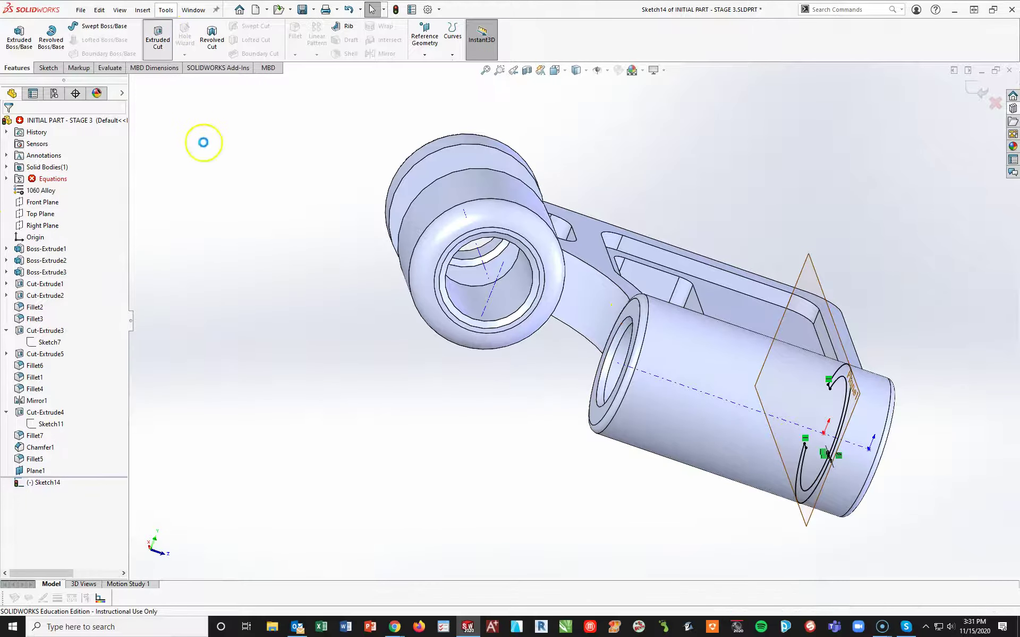
click(34, 190)
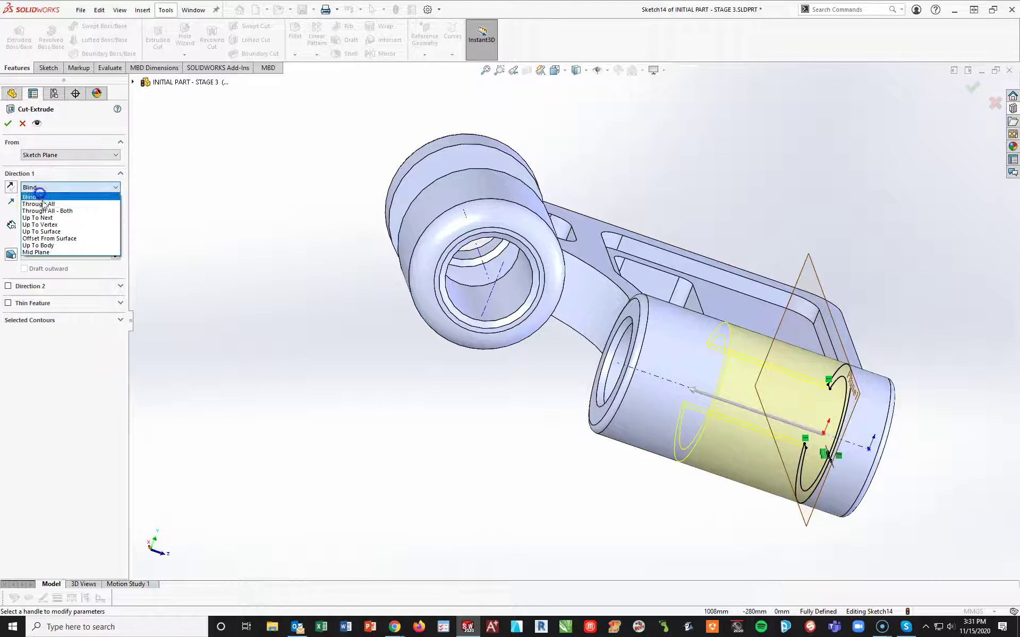
click(48, 236)
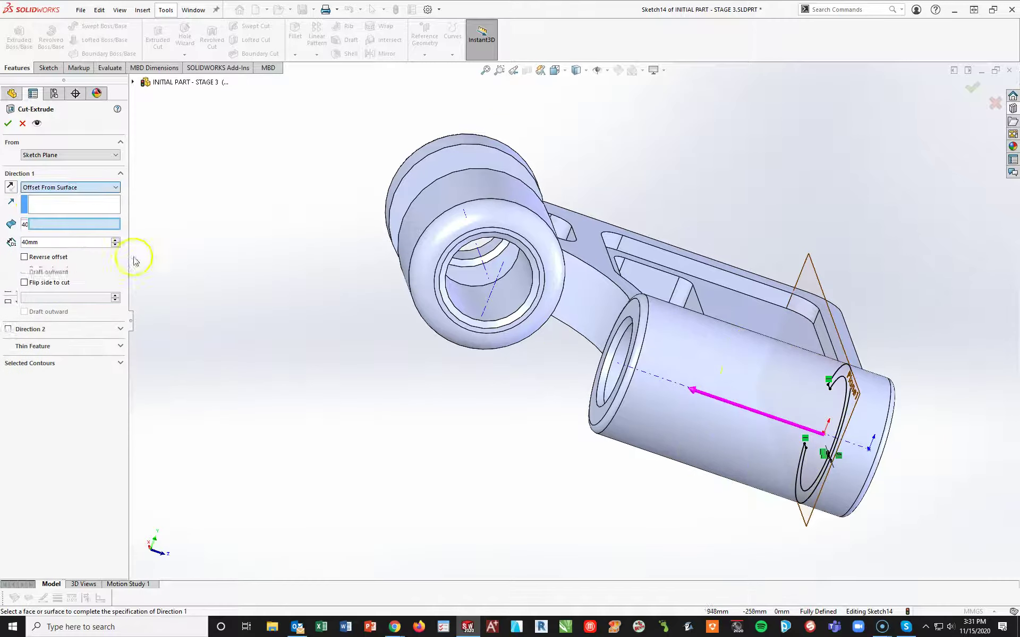
click(633, 304)
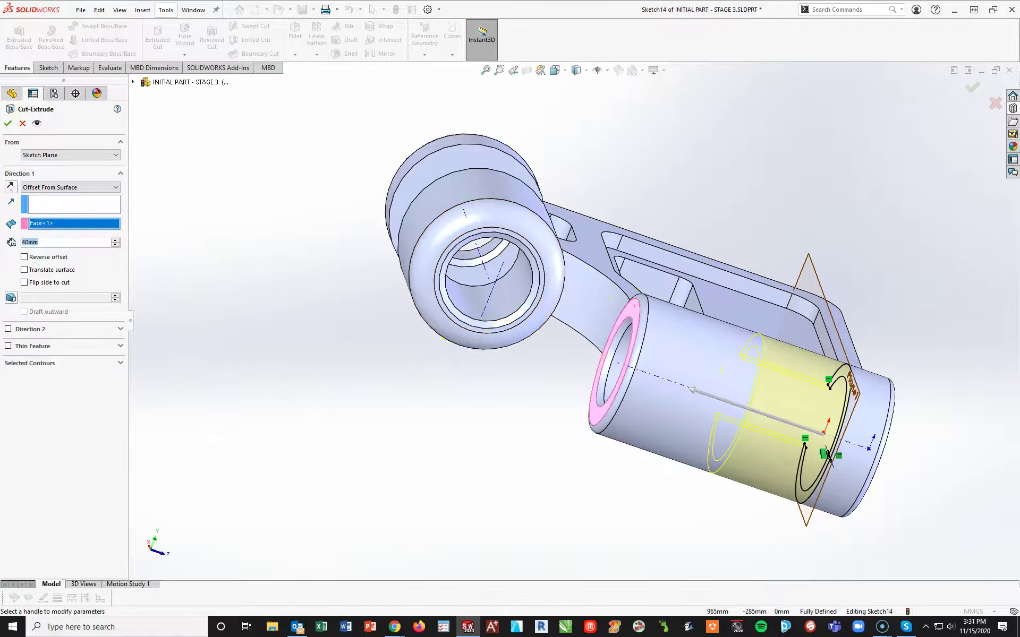
text(15)
key(Return)
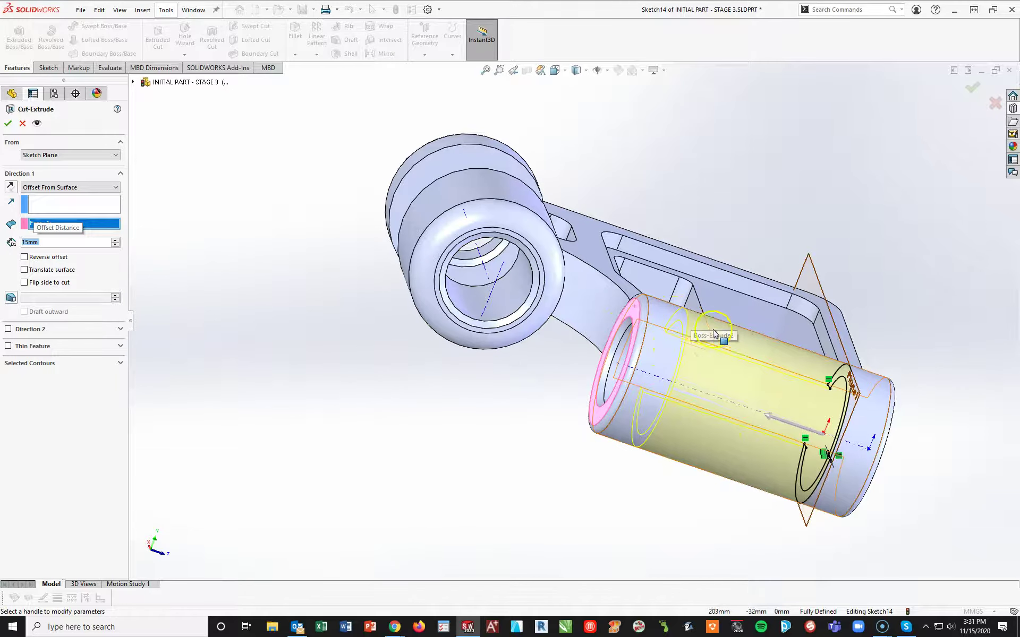
click(23, 123)
Step: Return to the trimetric view and hide the offset reference plane Plane1
key(space)
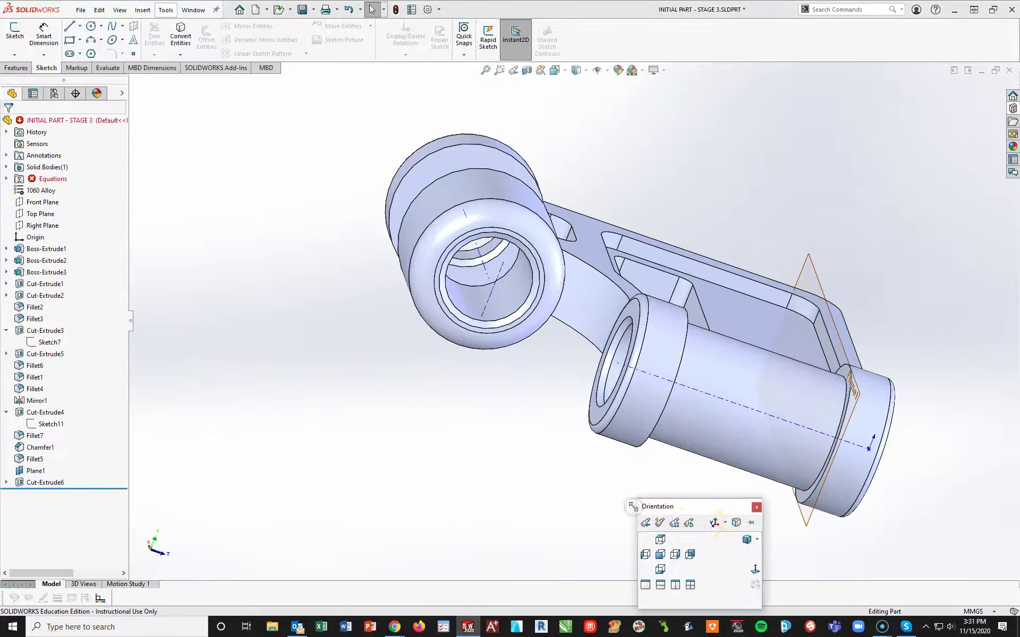
click(747, 540)
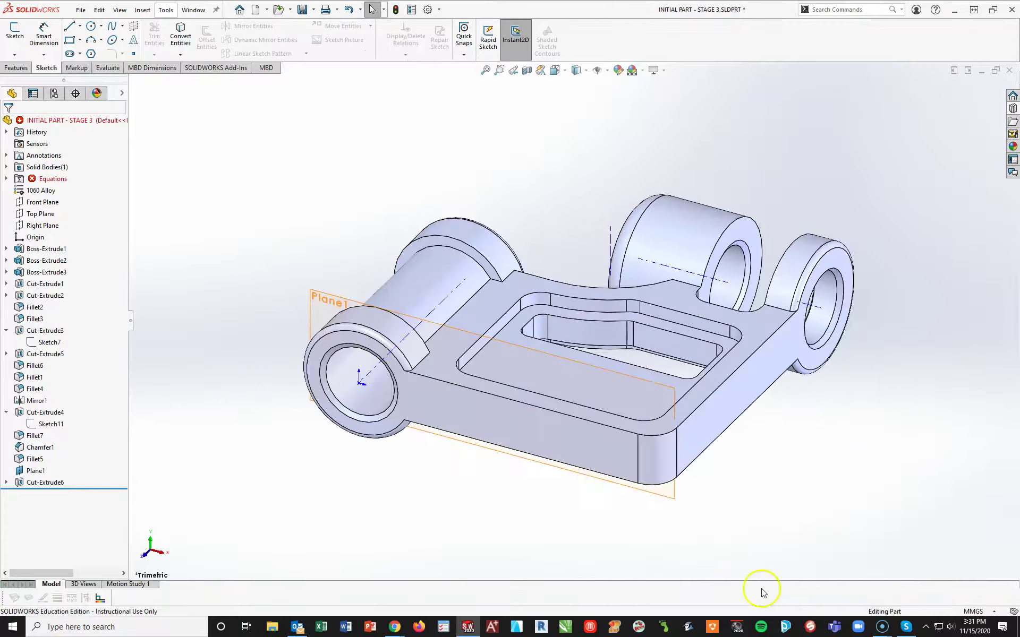
click(35, 470)
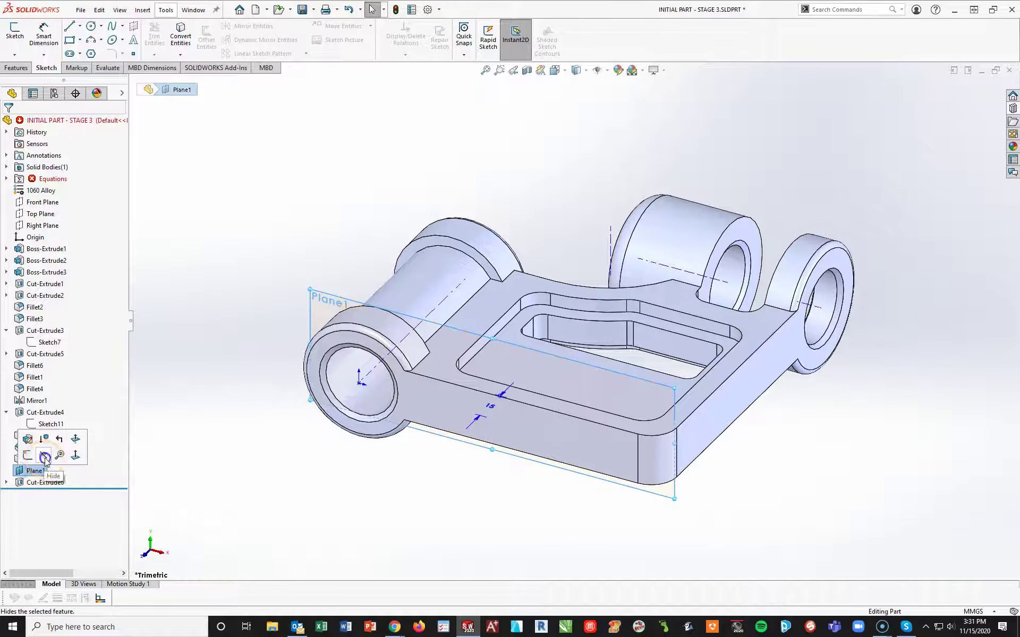
click(45, 457)
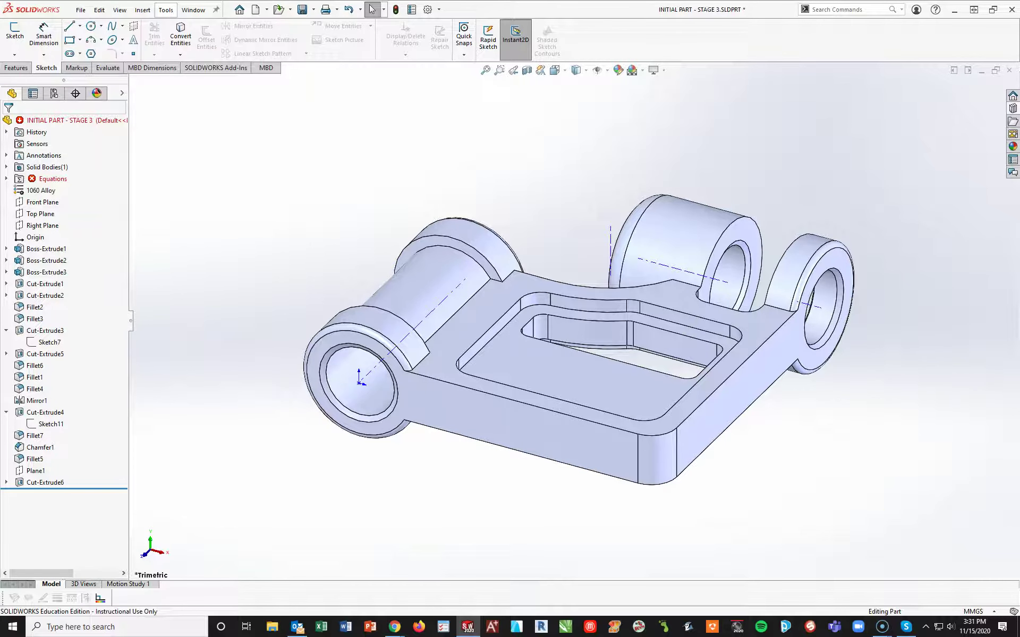
Step: Check the exam PDF in the browser for the new boss dimensions, and return to SOLIDWORKS
click(394, 626)
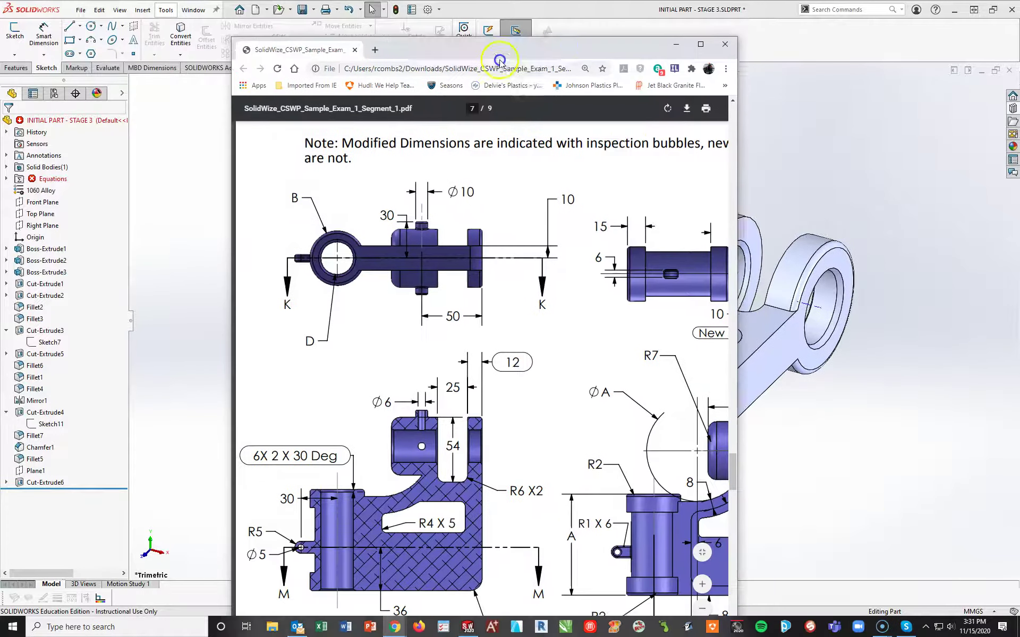
click(689, 35)
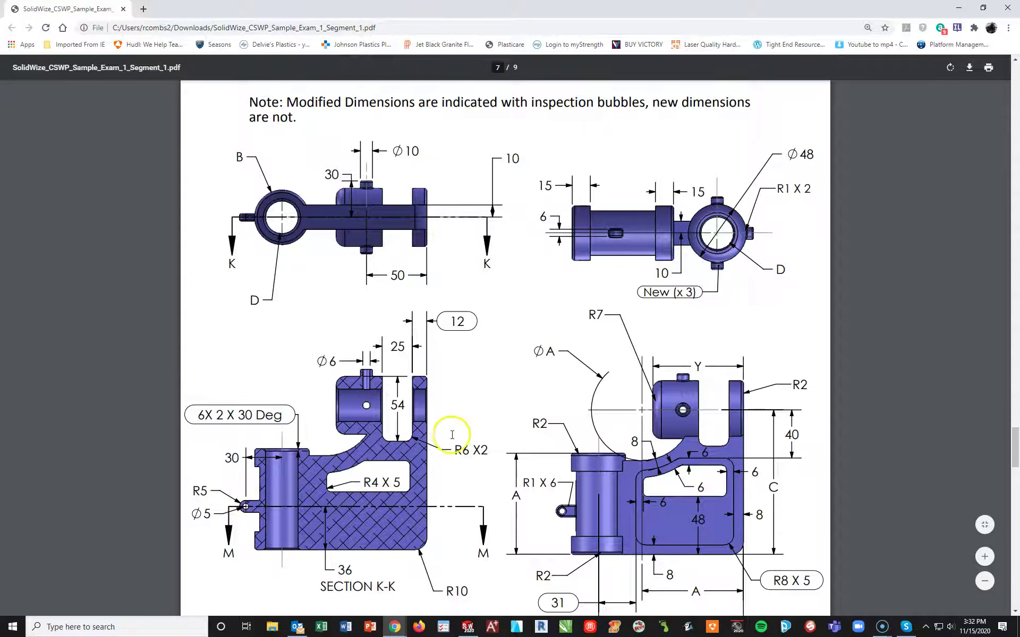
key(alt+Tab)
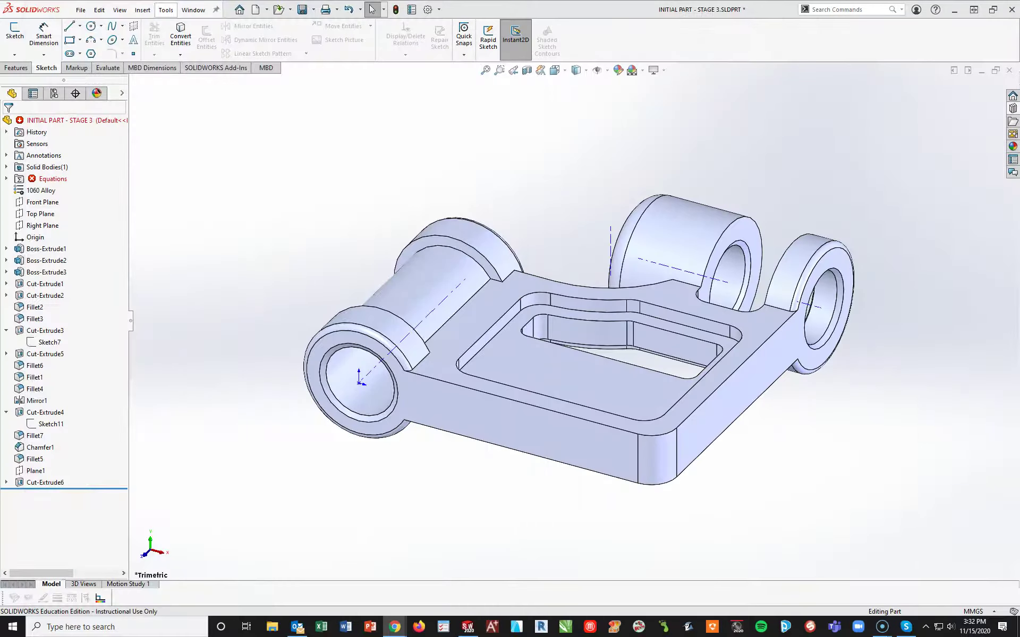
Step: Start a sketch on the Top Plane, view it face-on, and set the display style to hidden lines visible
click(41, 214)
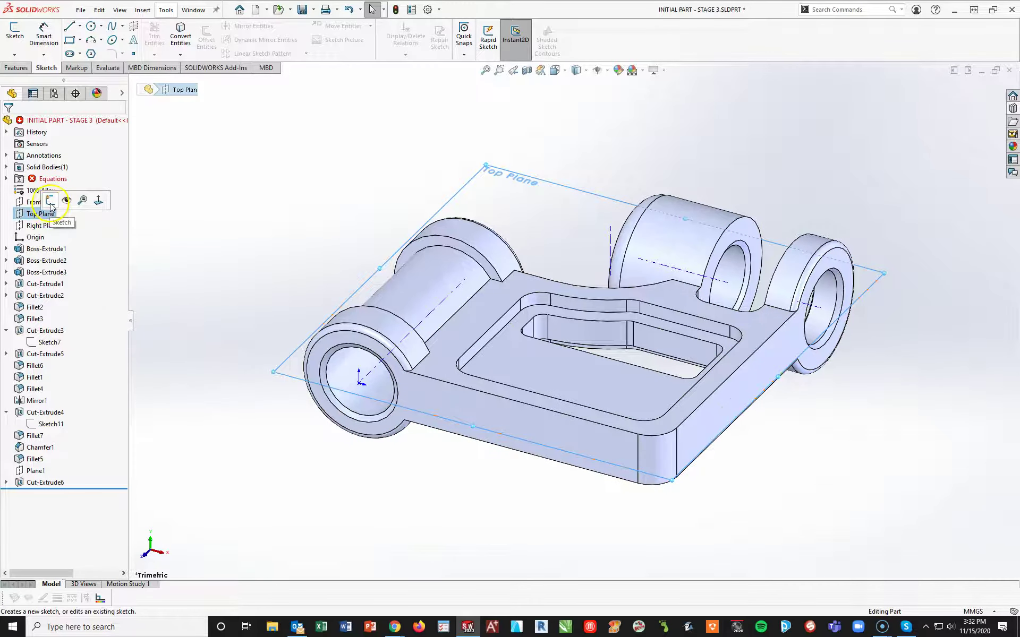
click(51, 201)
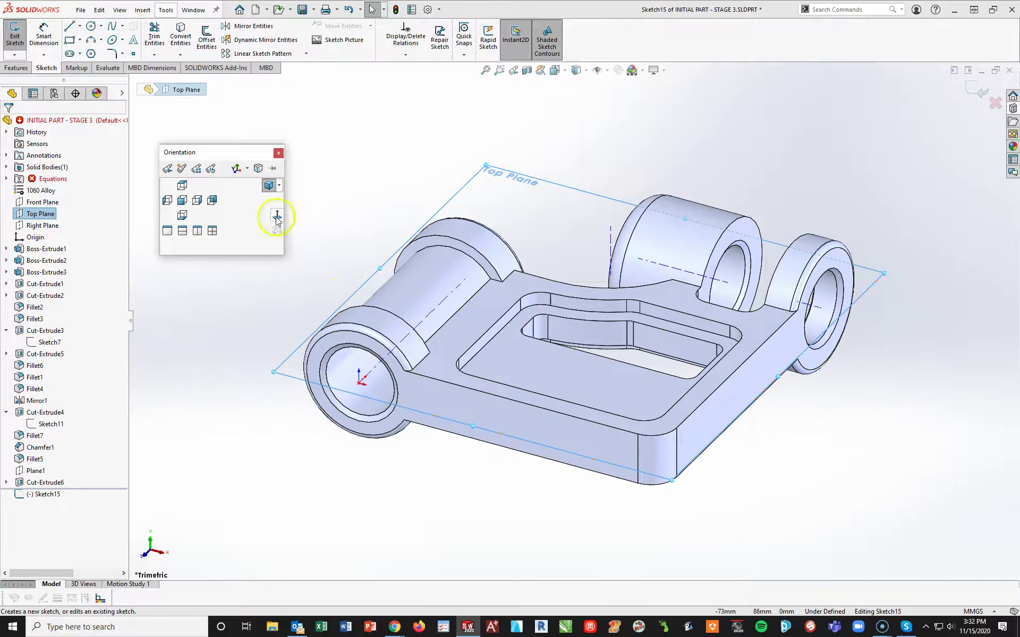
click(276, 216)
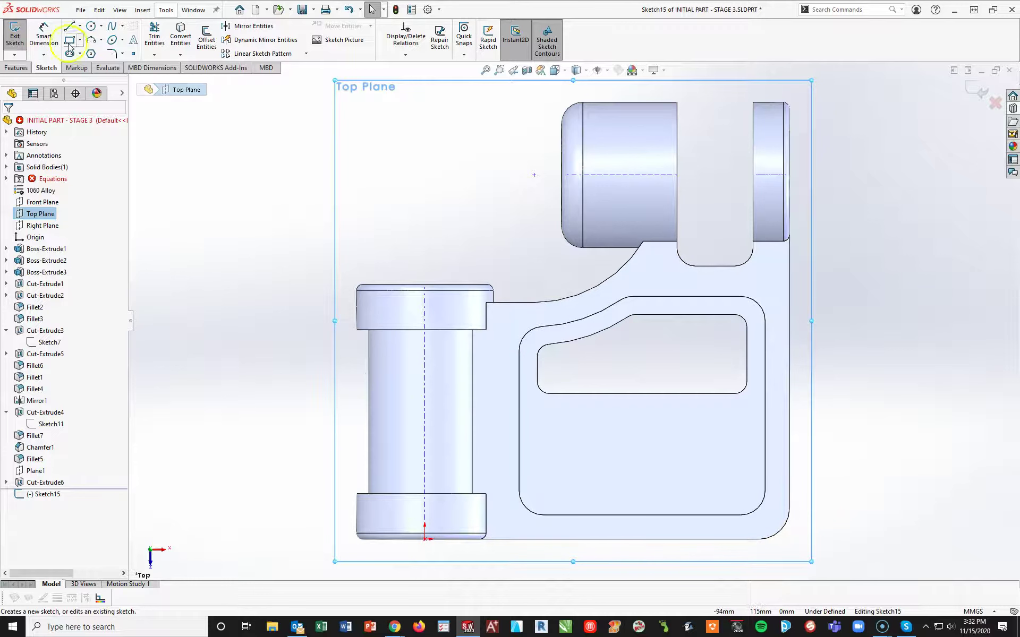
click(69, 27)
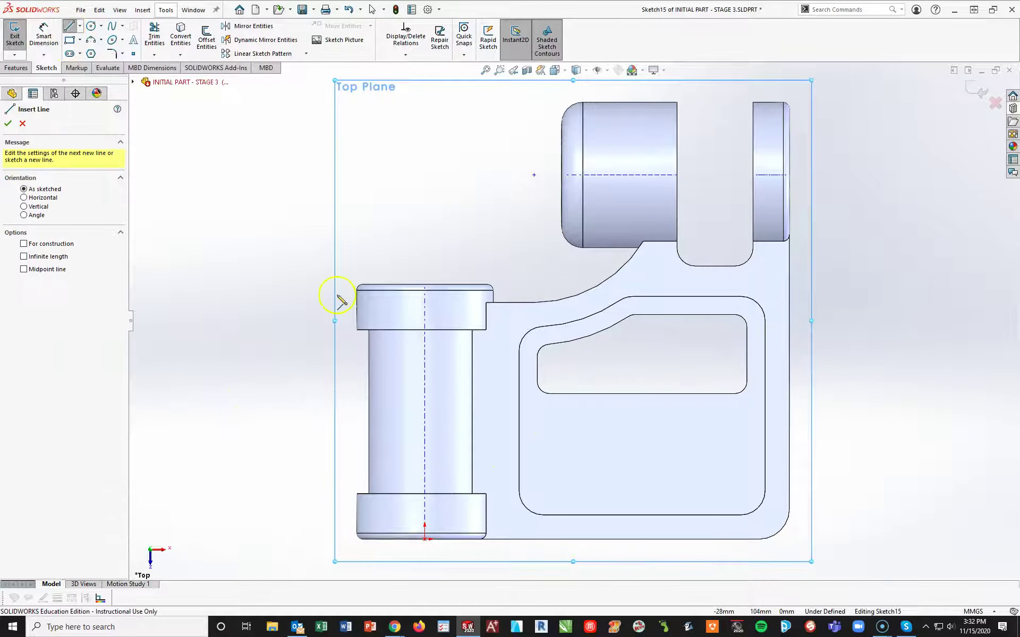
click(586, 71)
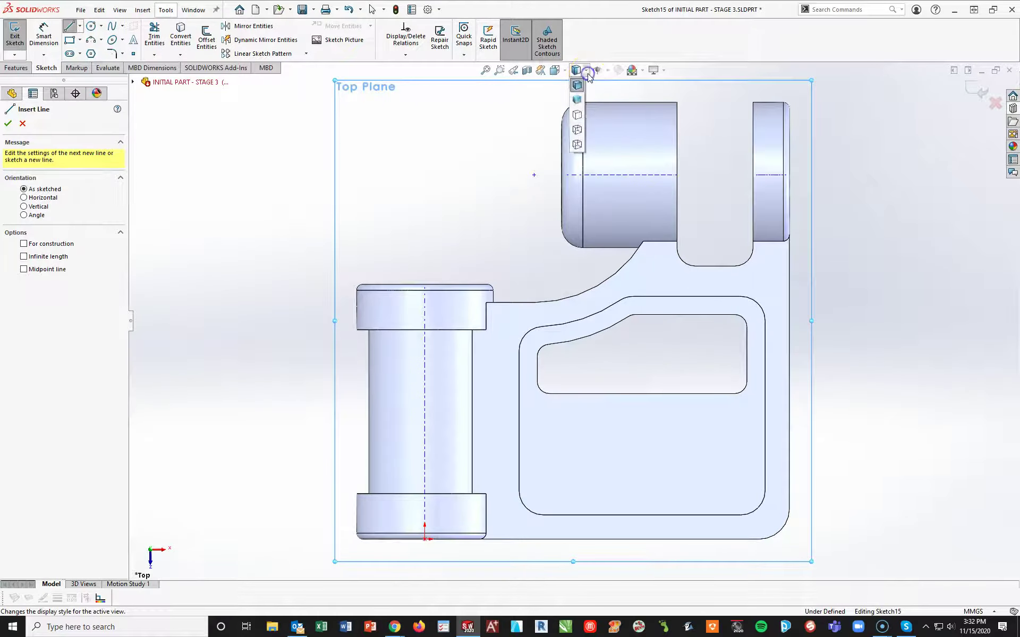
click(577, 130)
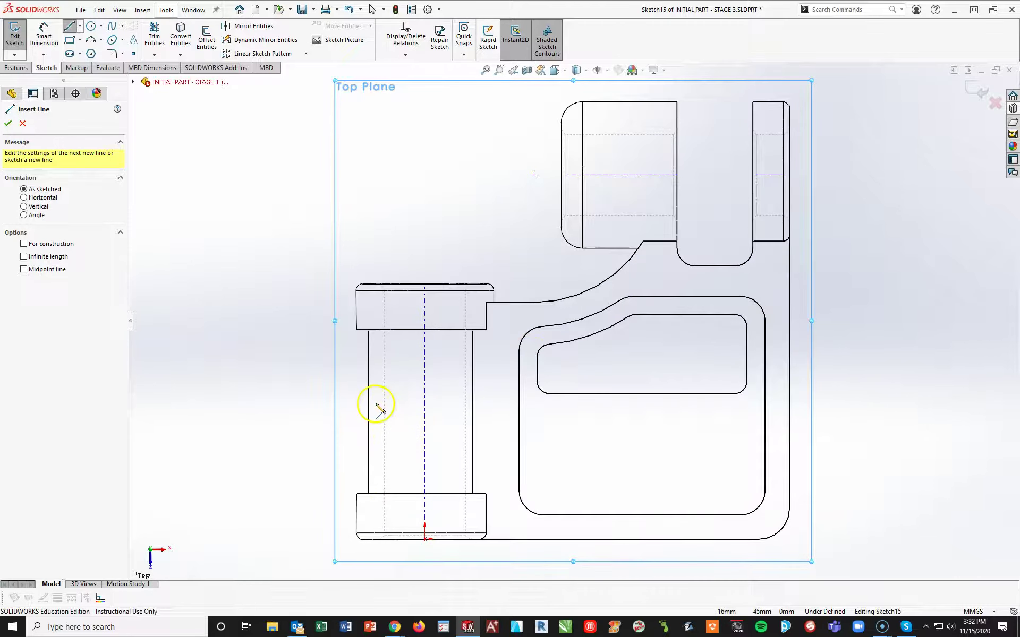
Step: Sketch a closed round-ended lug profile across the lower cylinder's outer side, about 10 mm wide with straight sides about 17 mm long
click(377, 448)
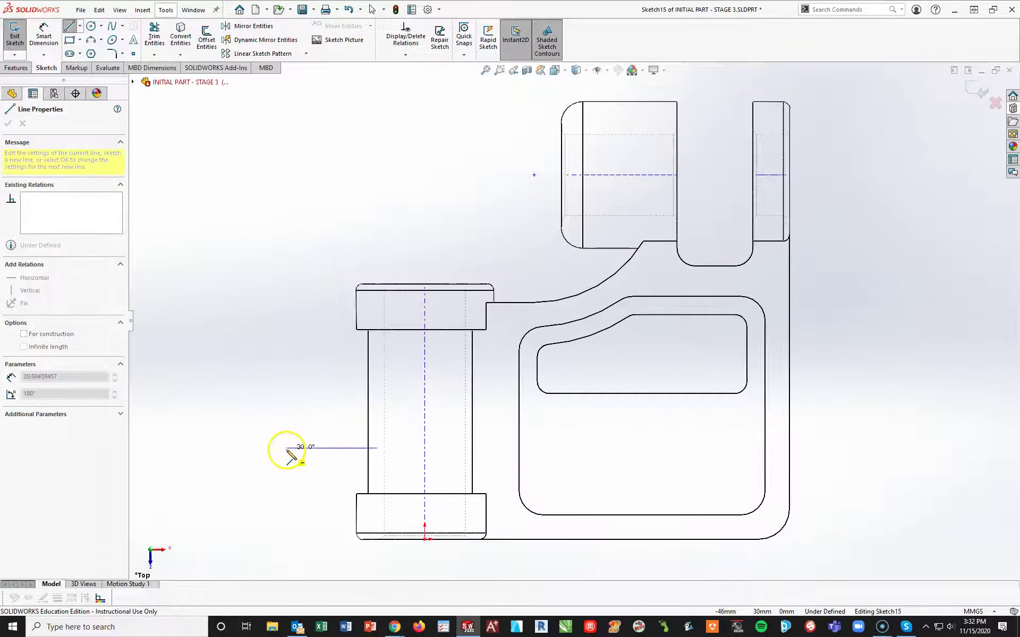
click(324, 448)
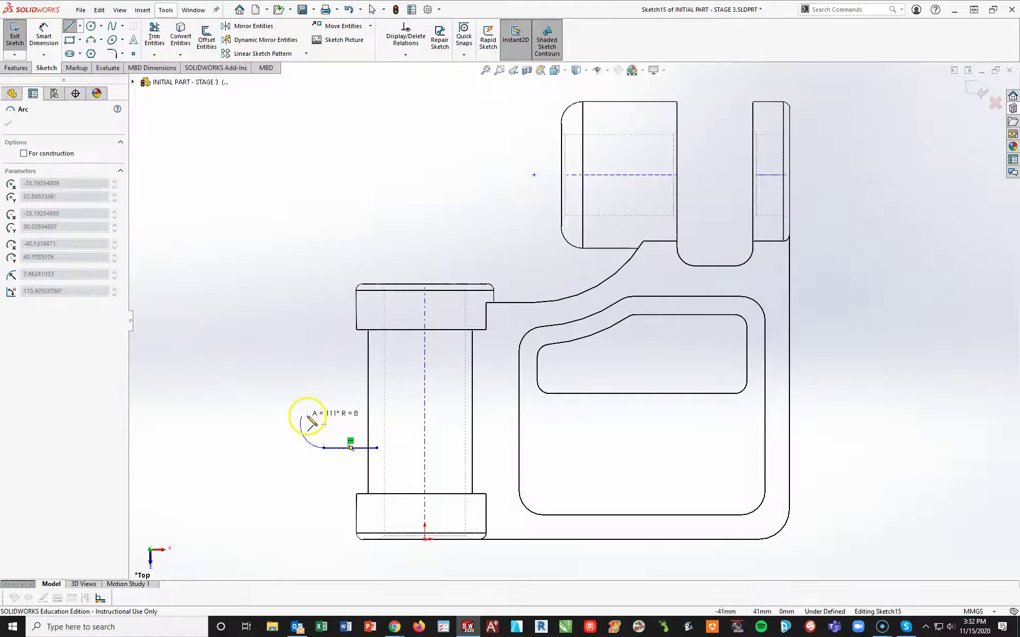
click(324, 418)
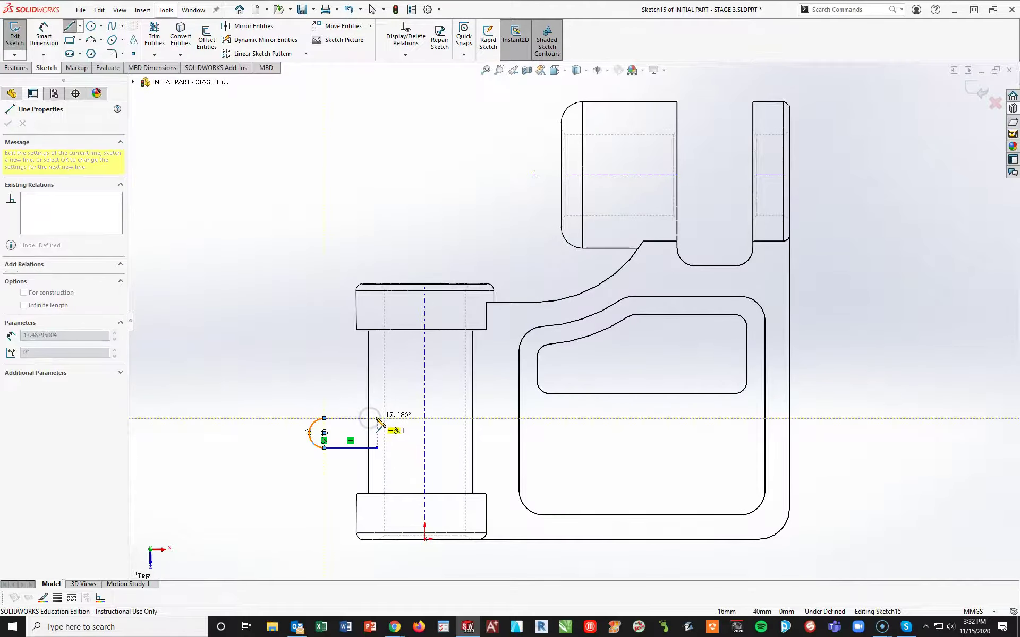
click(377, 418)
click(378, 447)
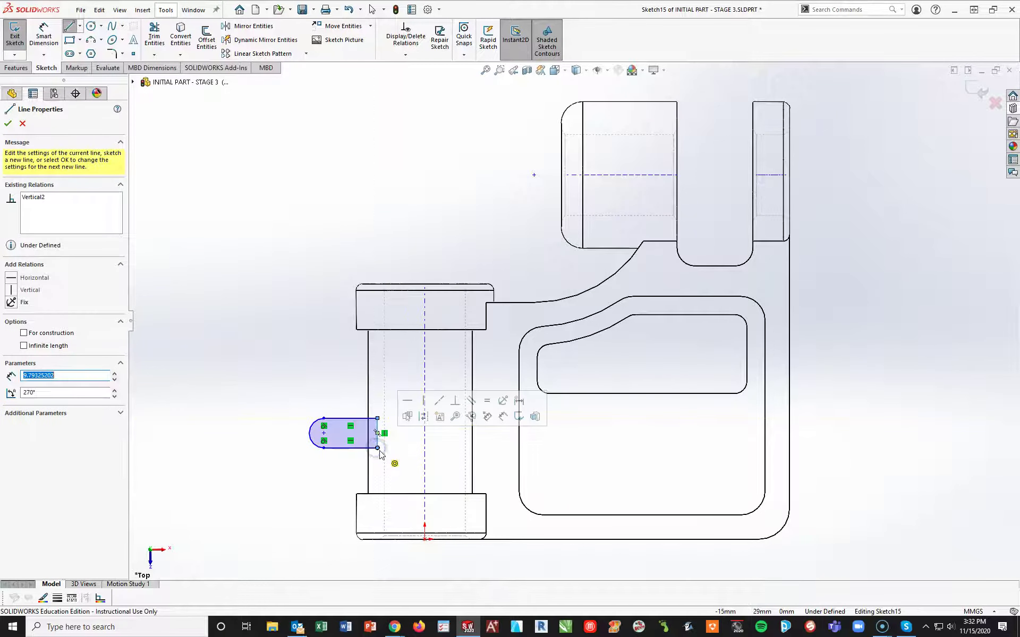
key(Escape)
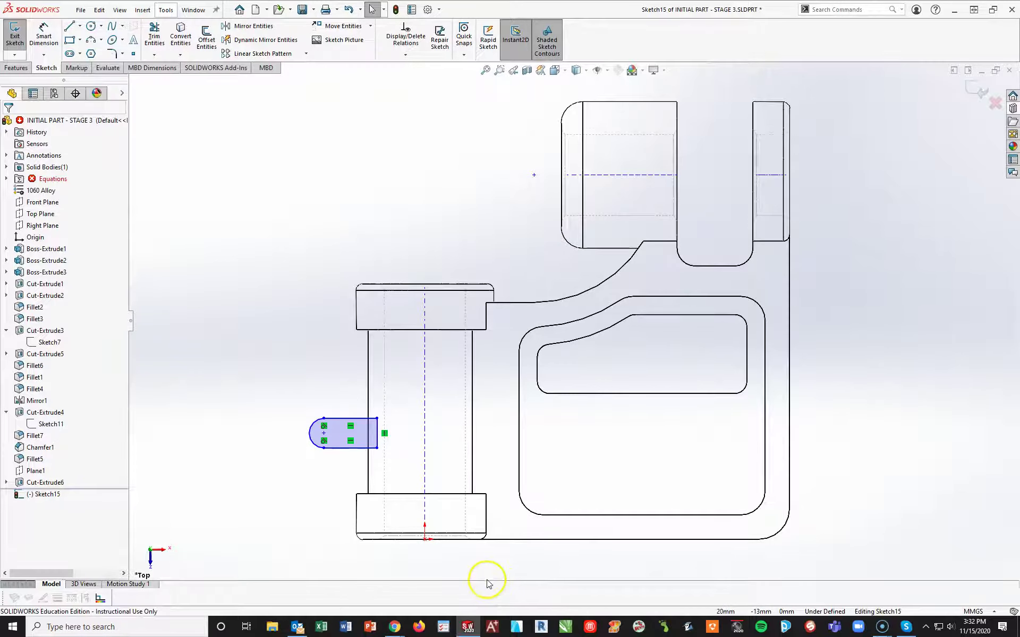
Step: Dimension the lug profile's straight closing line 2 mm from the hidden bore edge of the lower cylinder
middle_drag(492, 562, 485, 552)
click(399, 437)
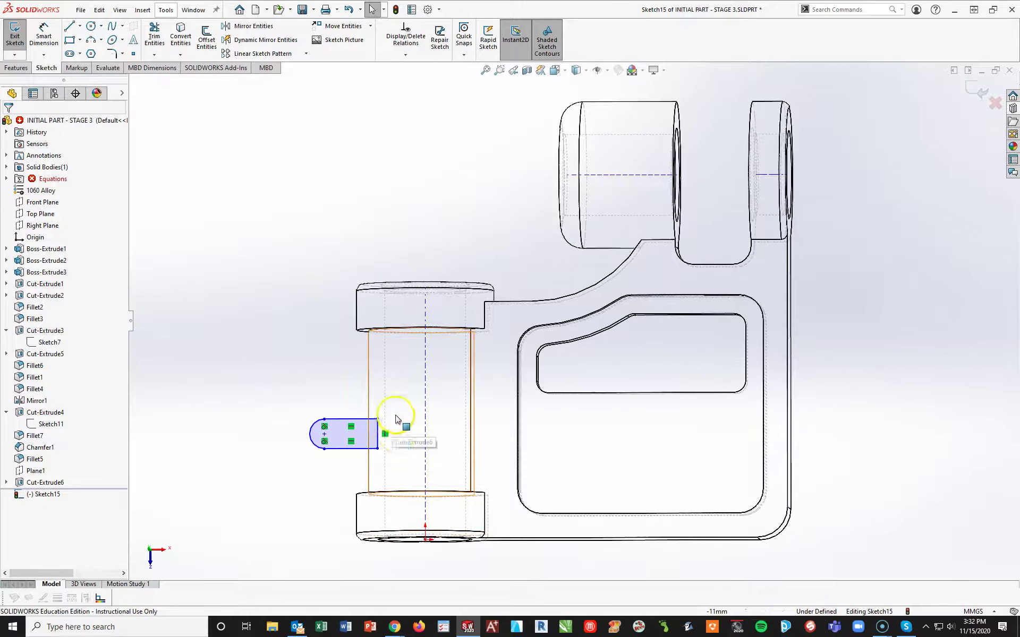
click(640, 626)
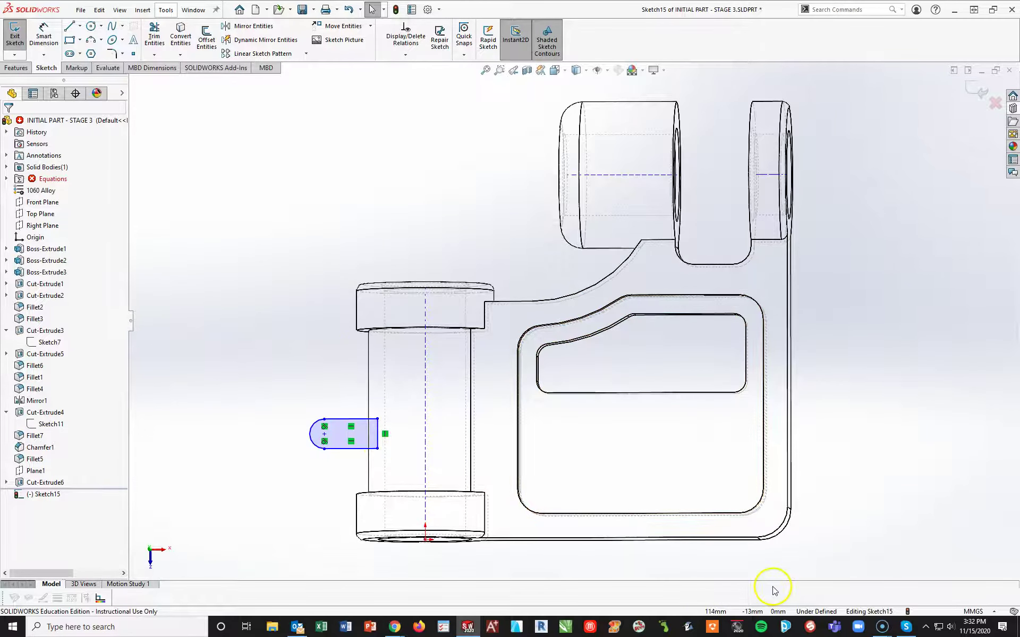
key(space)
click(891, 571)
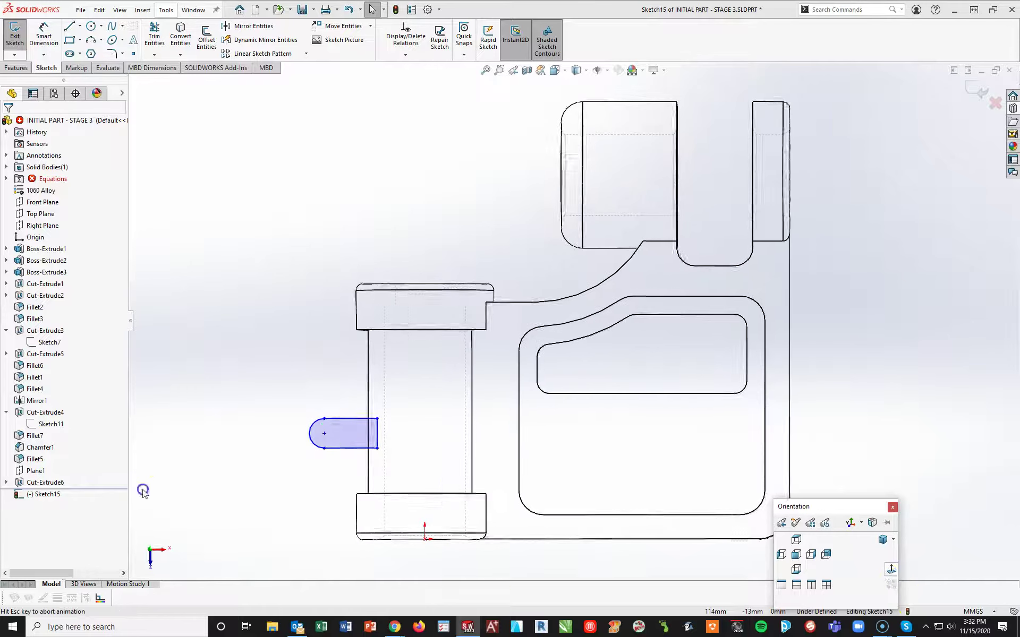
key(d)
click(402, 440)
click(408, 427)
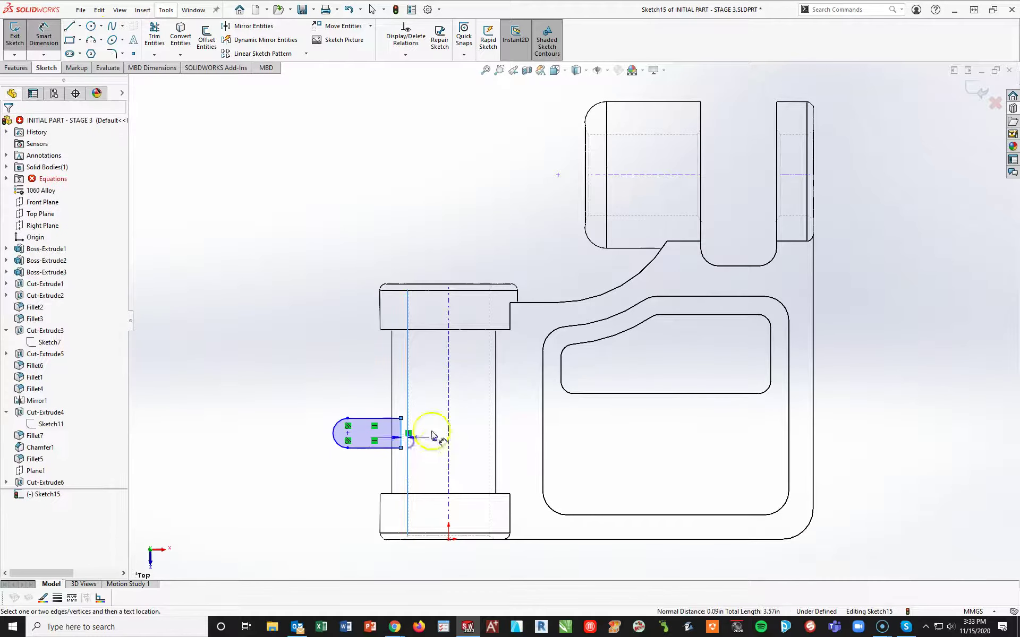
click(435, 382)
text(2)
key(Return)
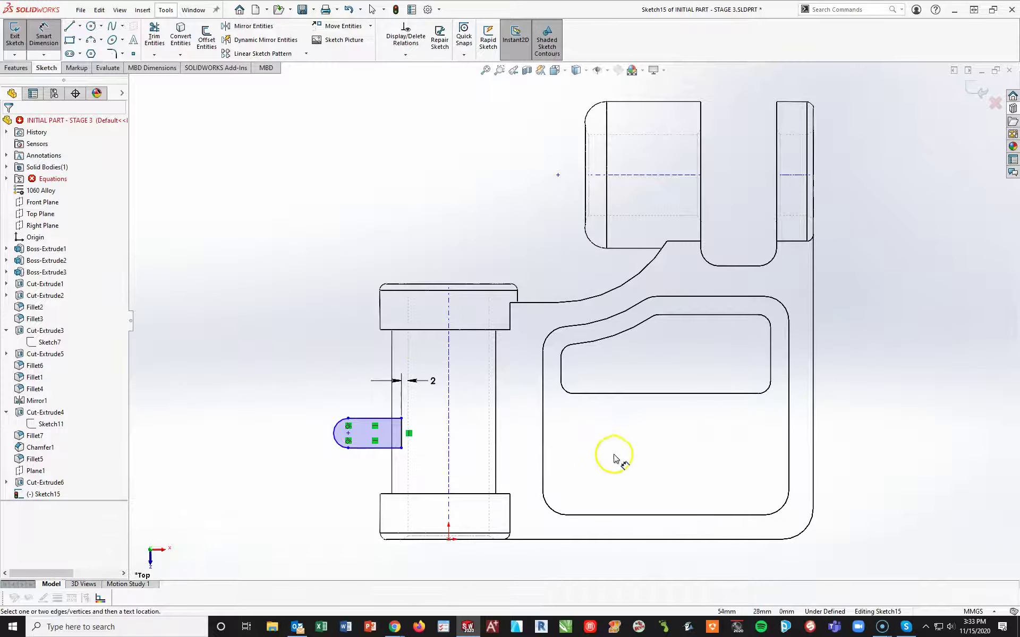
Step: Dimension the lug's arc centre 30 mm from the cylinder axis and set the arc's radius to 5 mm
click(348, 436)
click(448, 461)
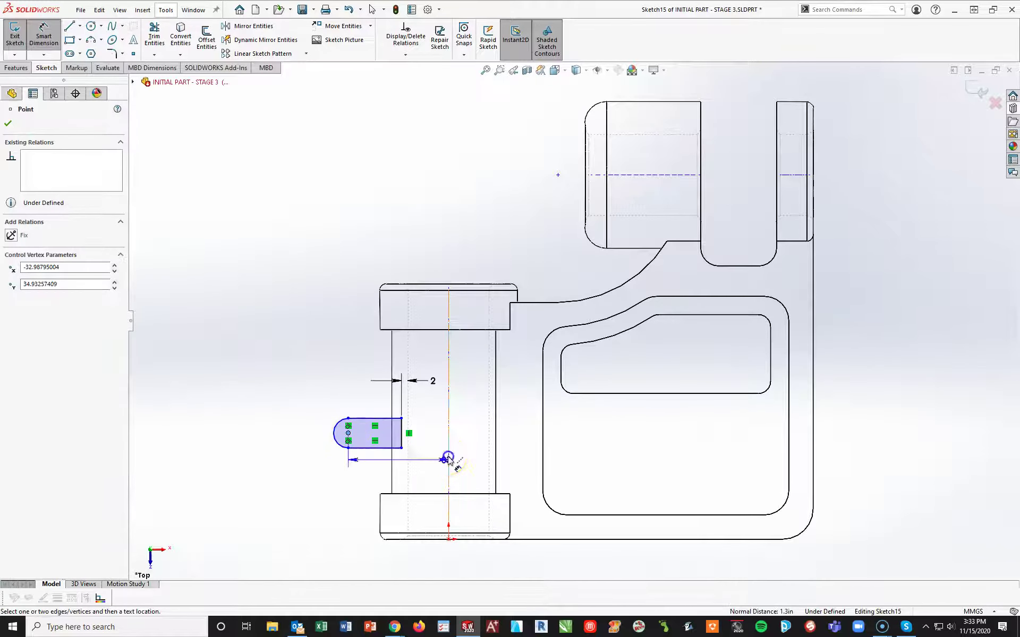
click(397, 564)
text(30)
key(Return)
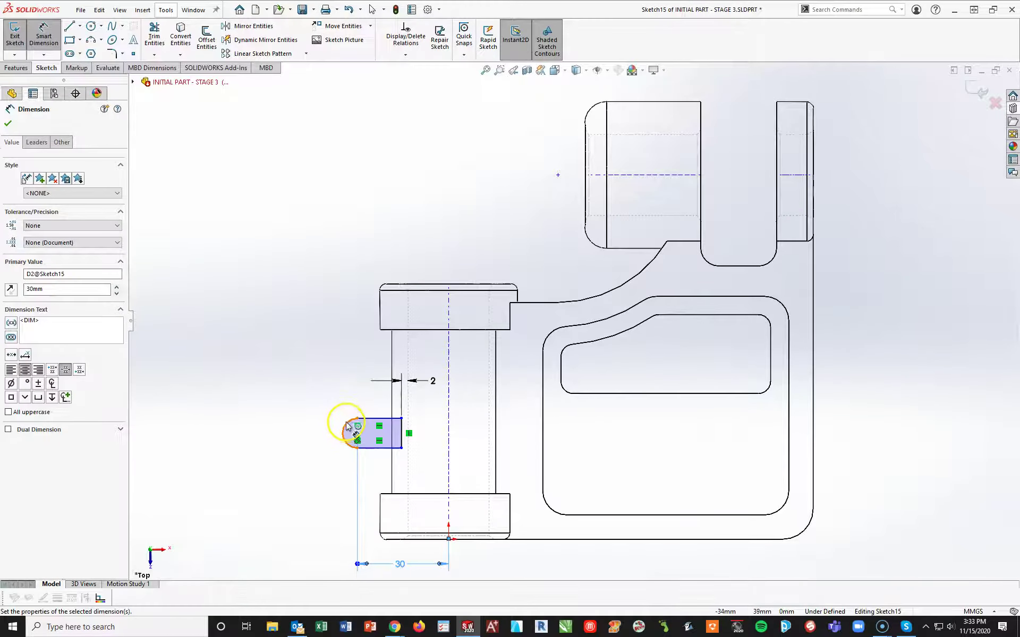
click(346, 422)
click(291, 393)
key(Return)
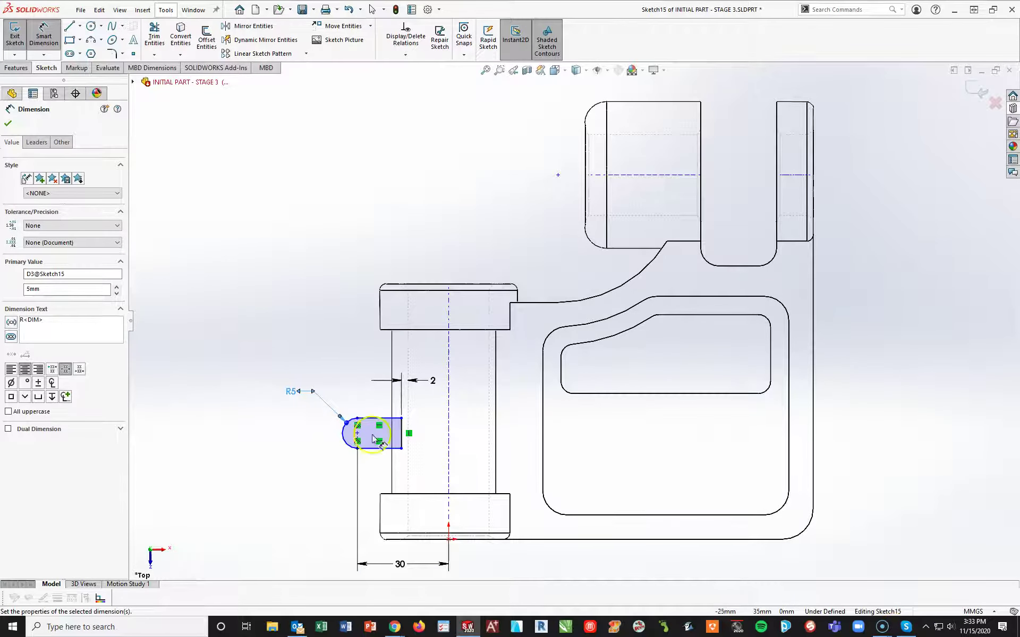
Step: Dimension the lug's arc centre 36 mm from the cylinder's end edge at the origin
click(356, 433)
click(433, 539)
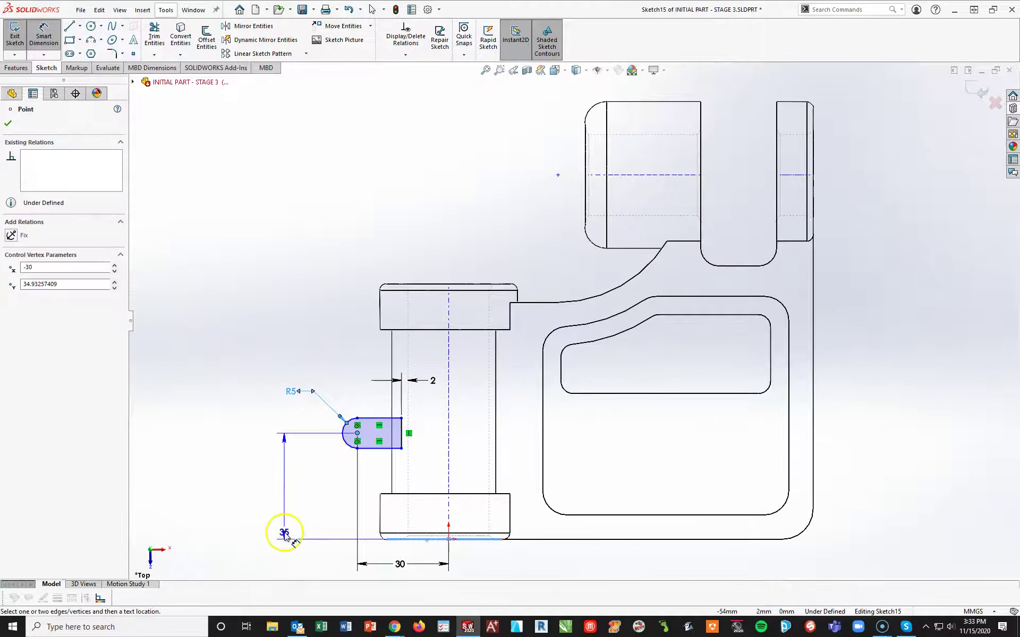
click(286, 501)
text(36)
key(Return)
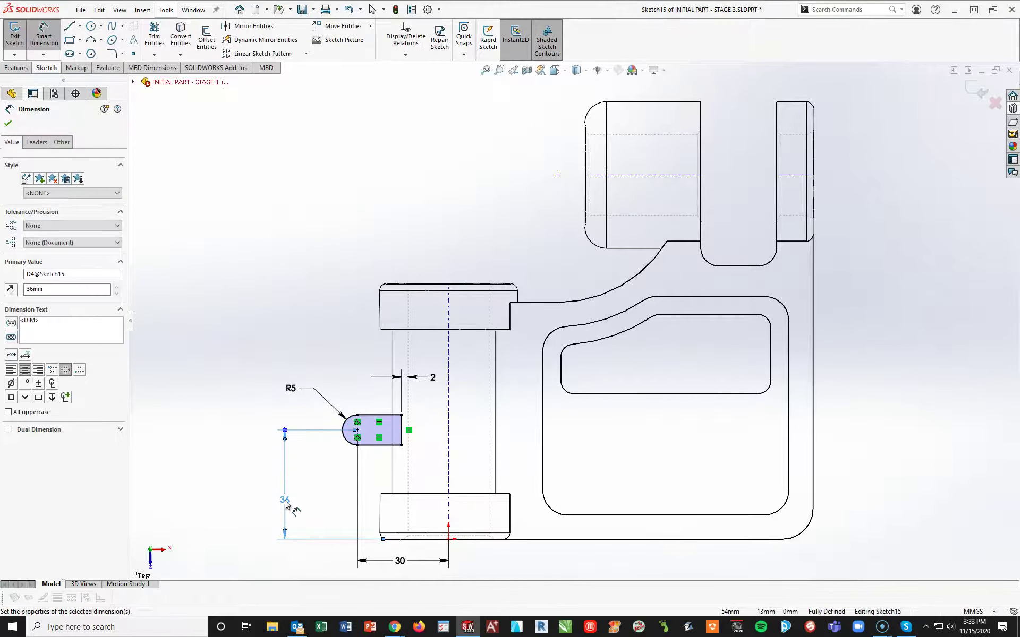
Step: Restore the shaded-with-edges display and boss-extrude the lug profile 6 mm using the Mid Plane end condition
click(577, 71)
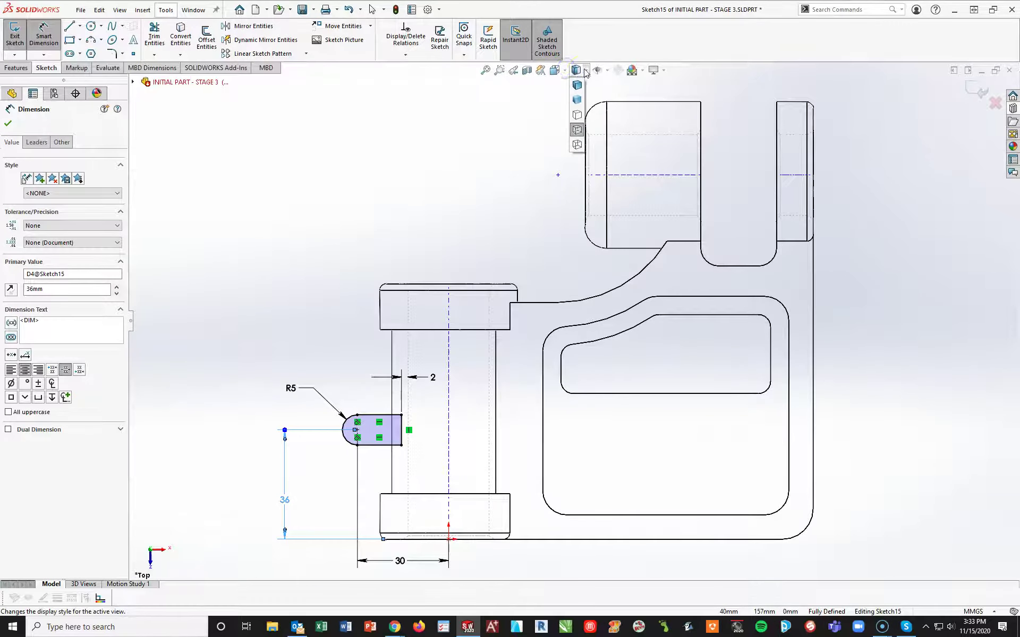
click(576, 85)
middle_drag(296, 330, 147, 126)
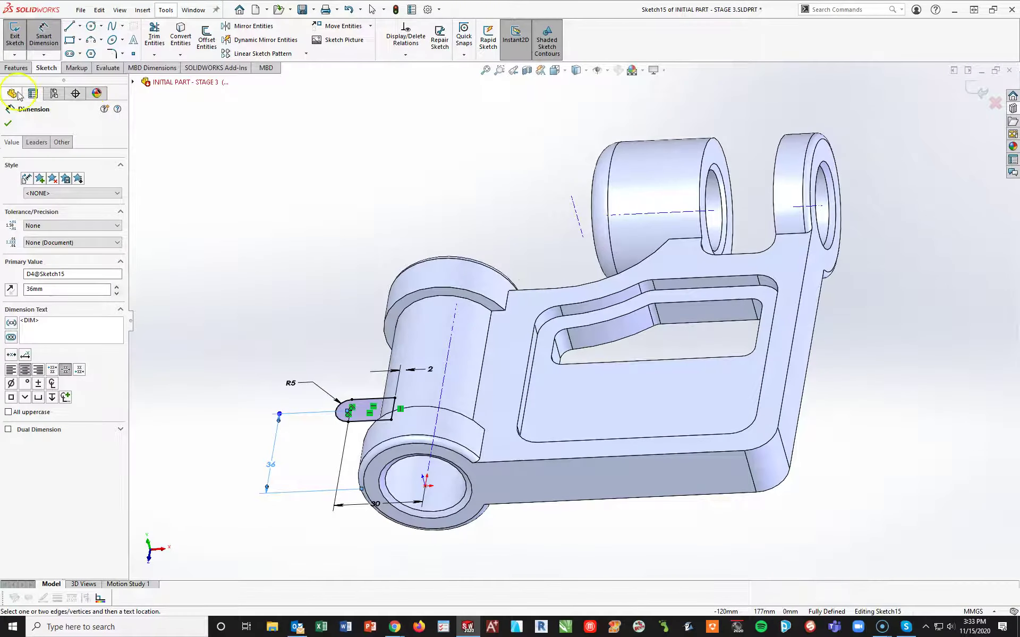
click(16, 68)
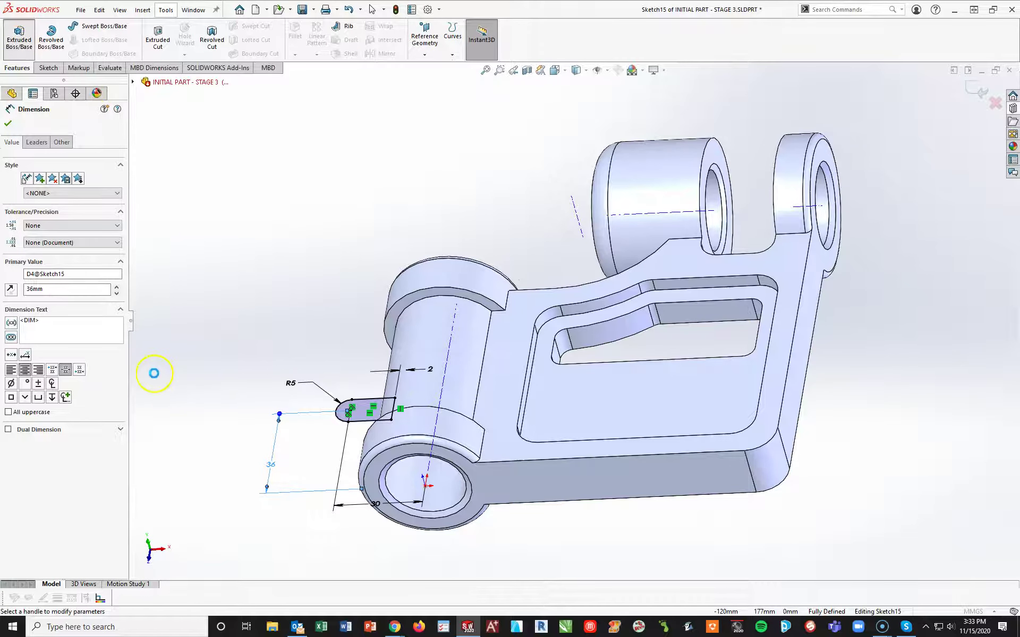
click(50, 187)
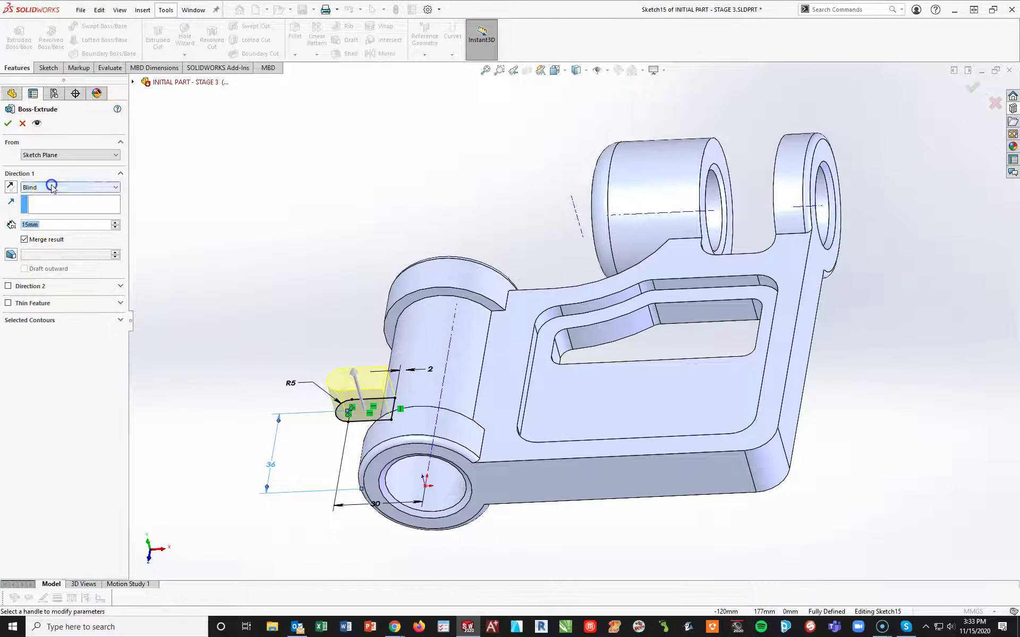
click(35, 238)
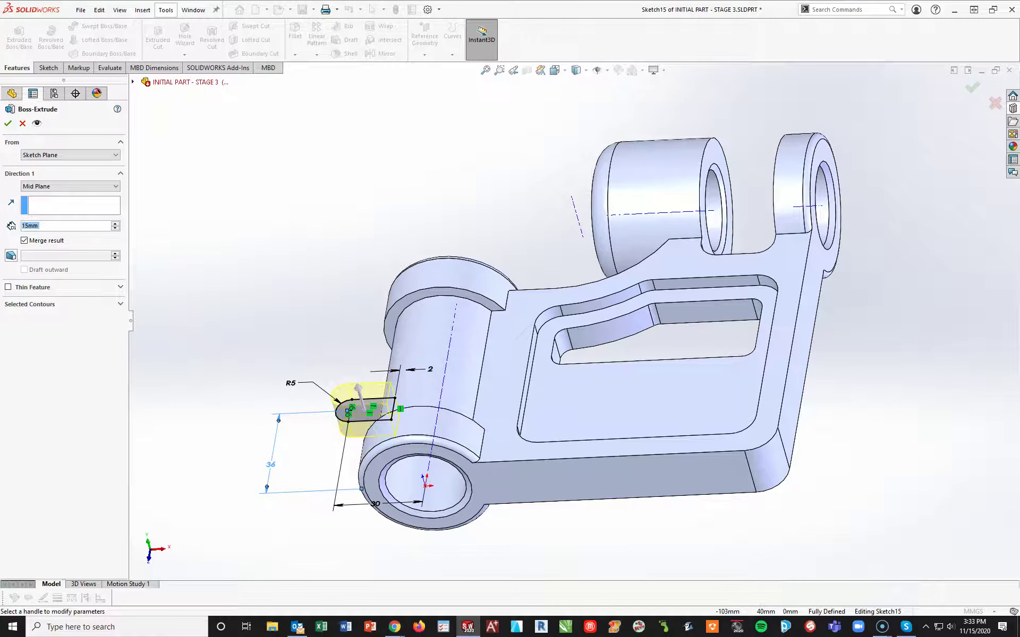
text(6)
key(Return)
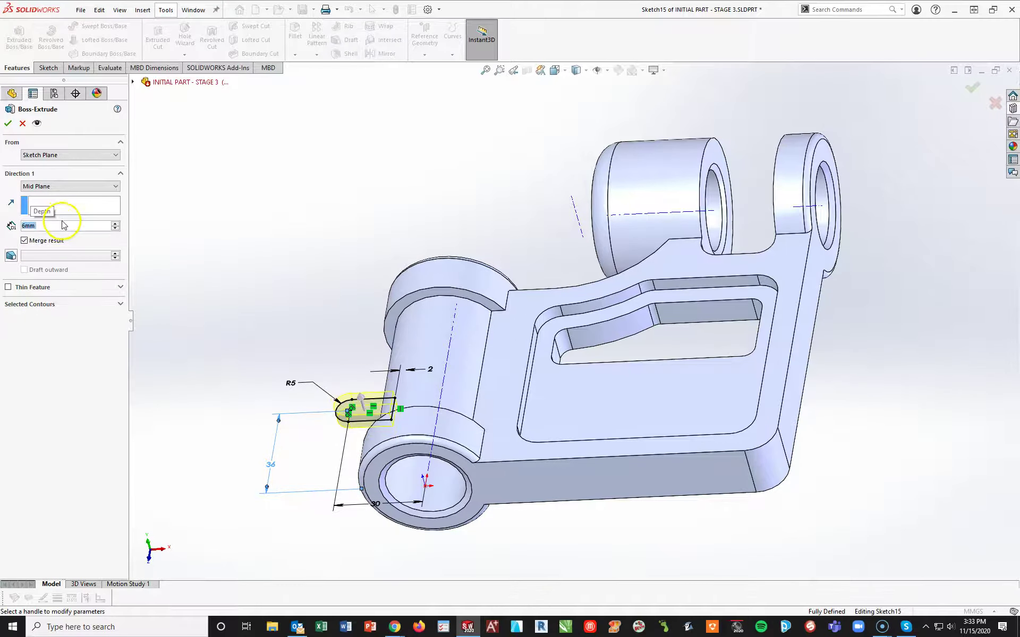
middle_drag(519, 412, 484, 478)
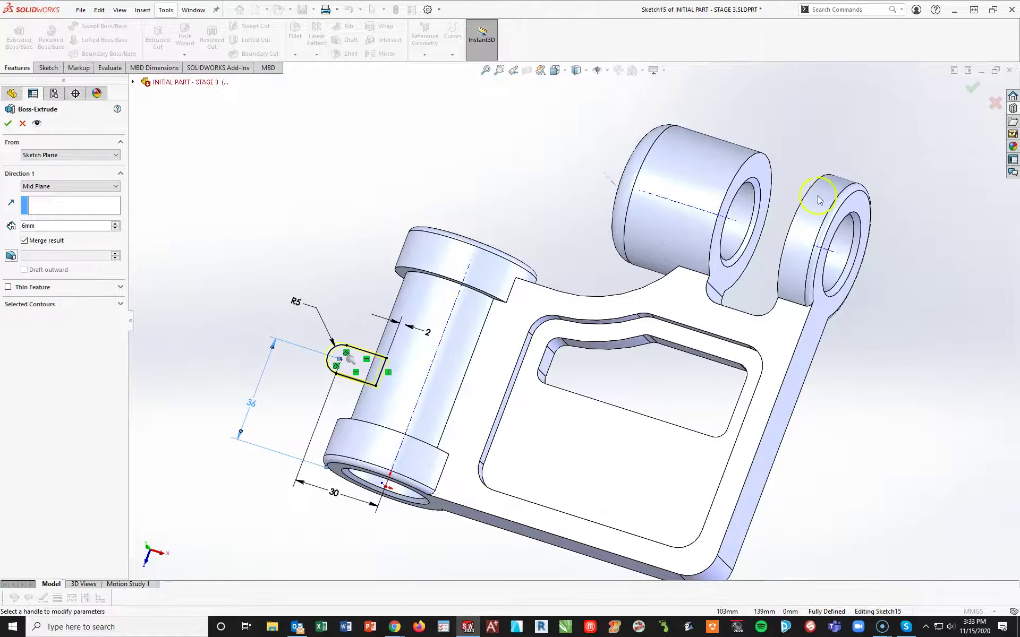
click(972, 90)
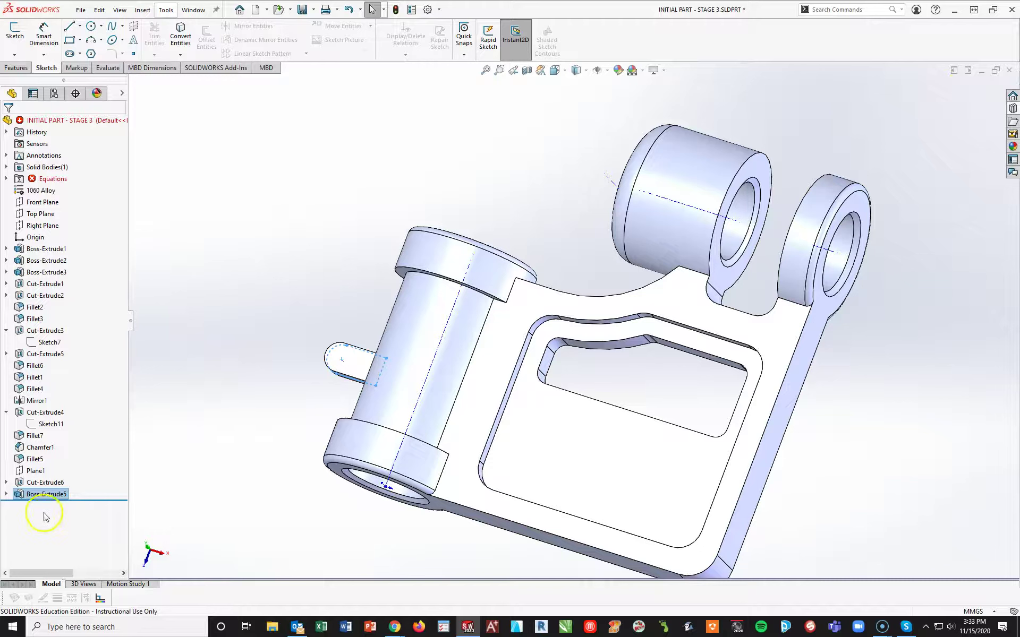
Step: Reopen the lug's sketch and draw a circle about 8.5 mm in diameter centred on the rounded end's arc centre
click(6, 495)
click(51, 506)
click(88, 471)
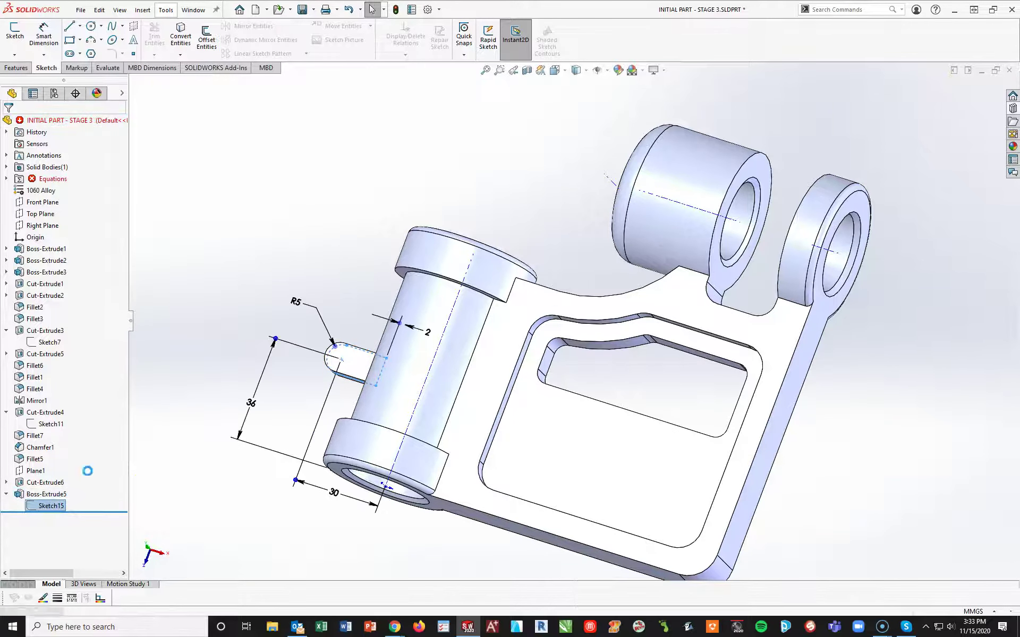
click(92, 27)
click(347, 371)
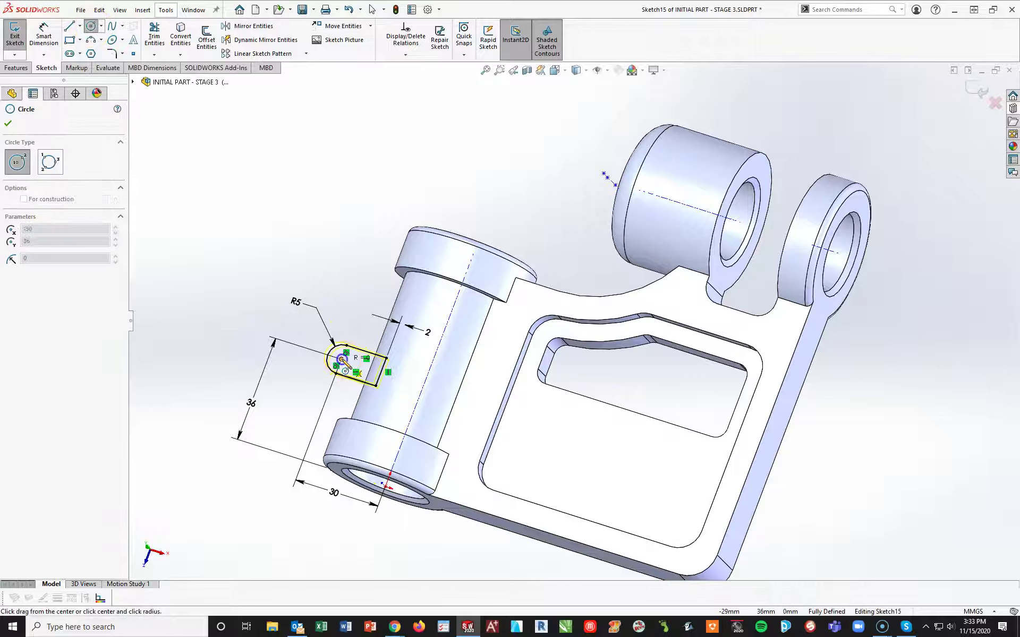
Step: Set the lug circle's diameter to 5 mm and exit the sketch to rebuild the lug with its hole
click(43, 38)
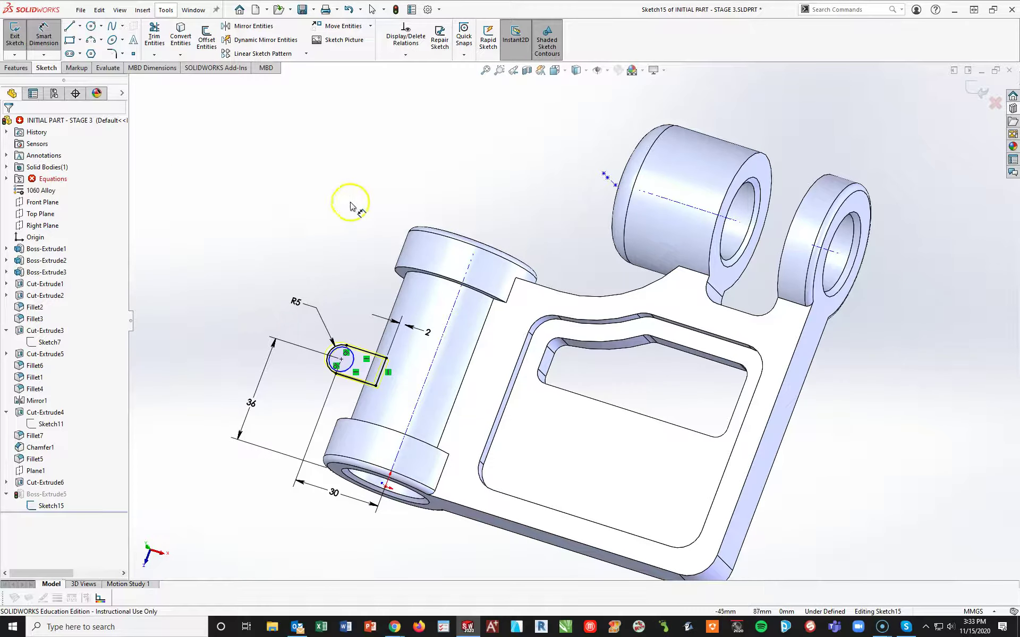
click(341, 354)
click(351, 289)
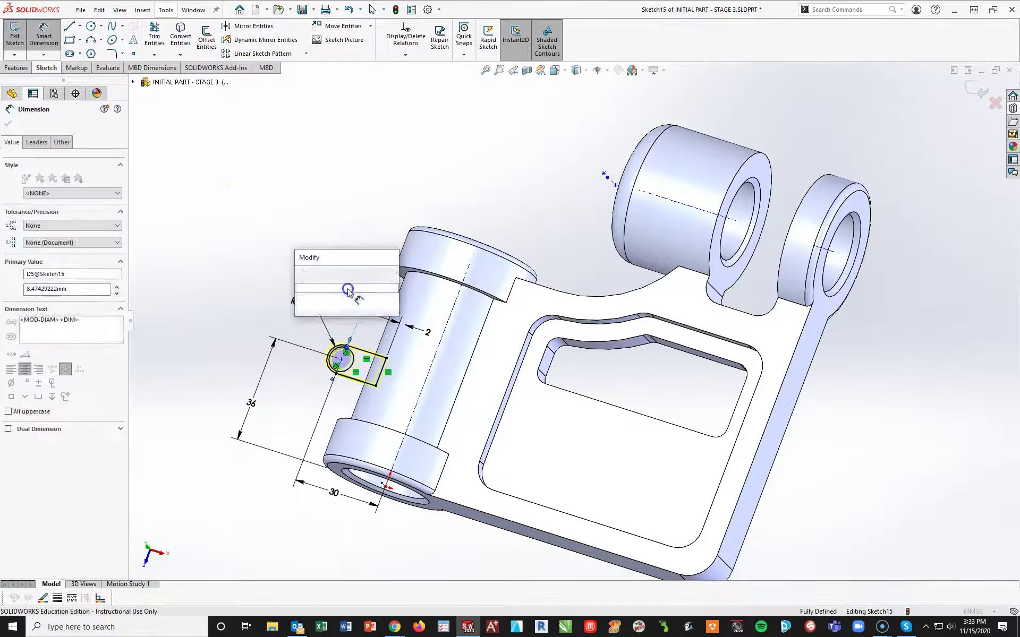
click(977, 93)
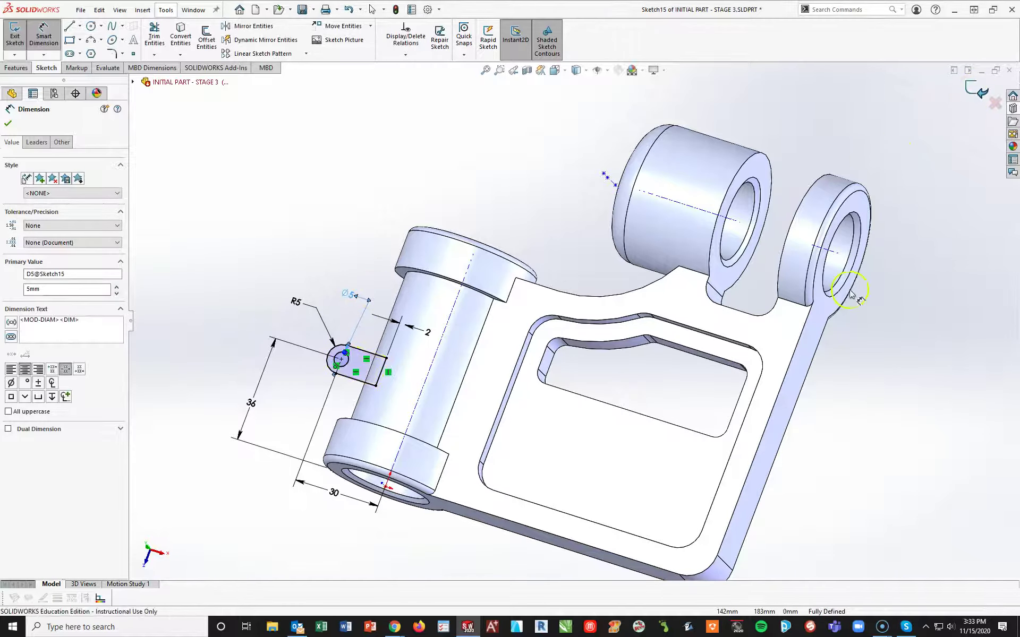
click(335, 90)
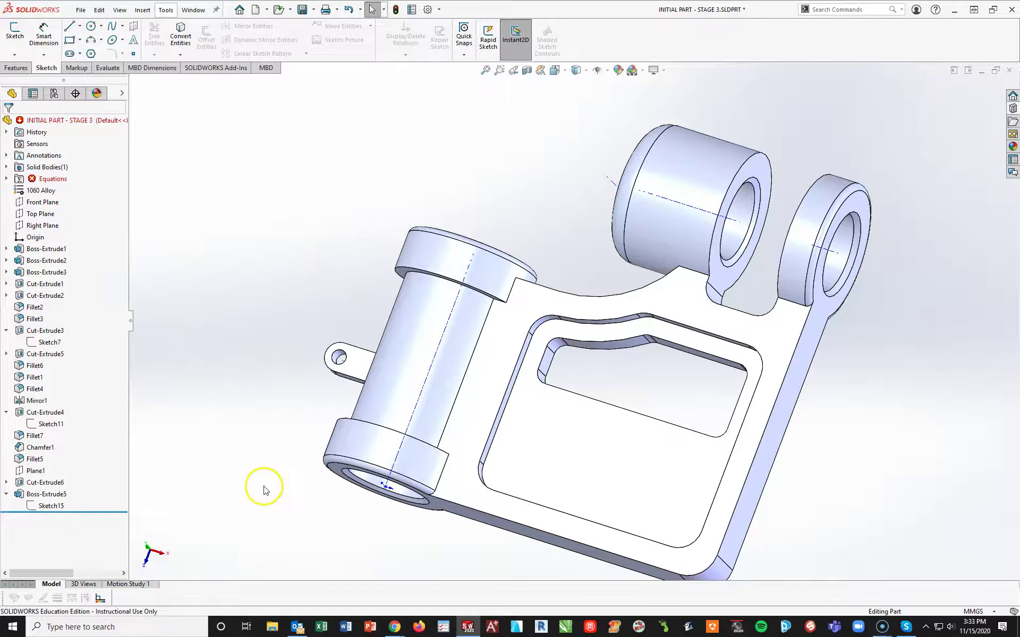
Step: Fillet the lug with a 1 mm radius, selecting its two broad faces and the base edges where it meets the cylinder
key(space)
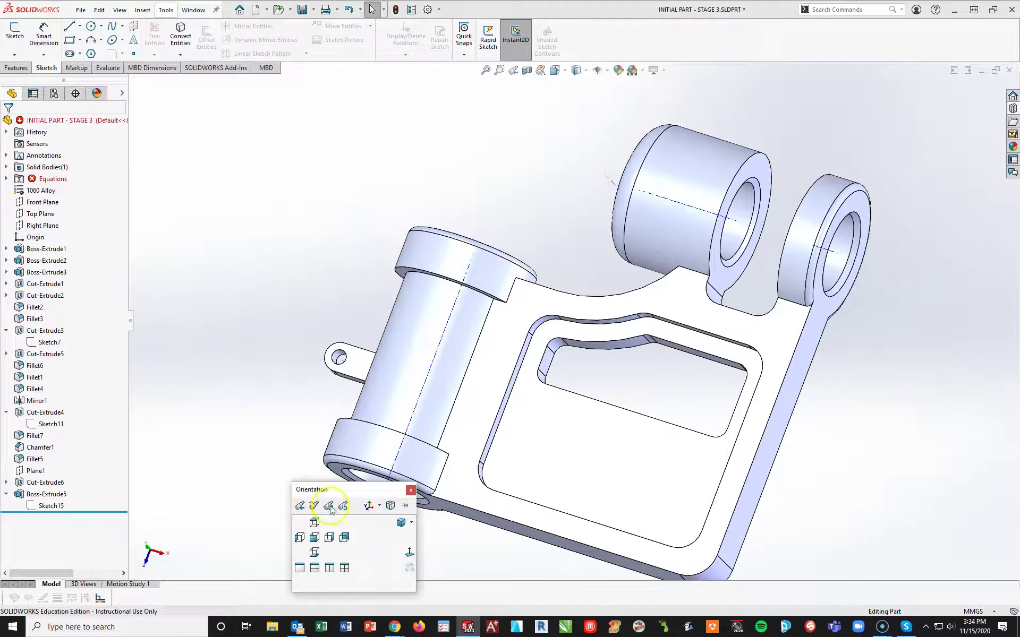
click(400, 523)
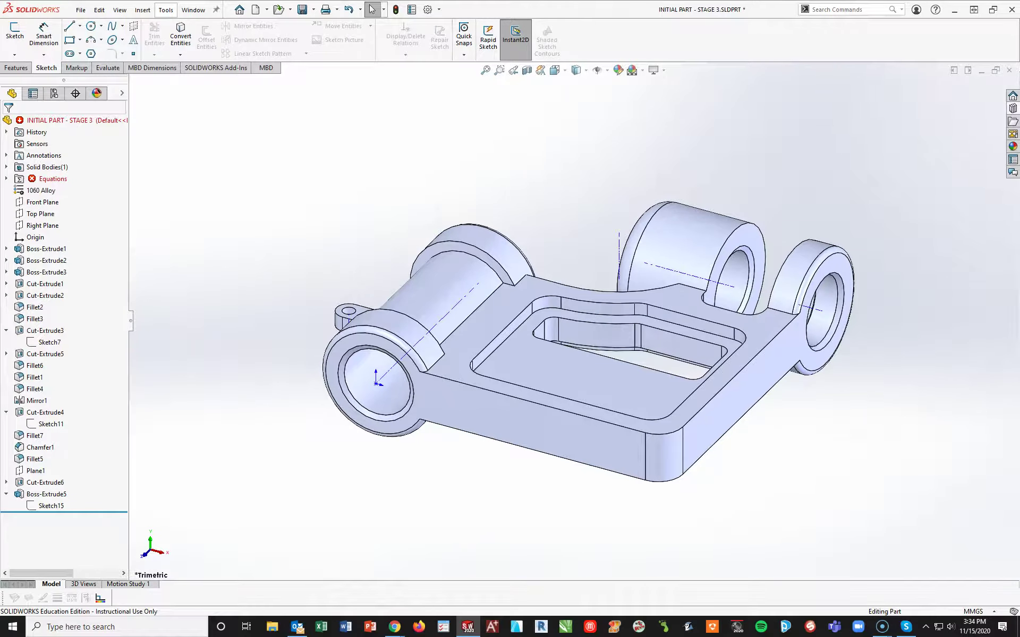
click(17, 68)
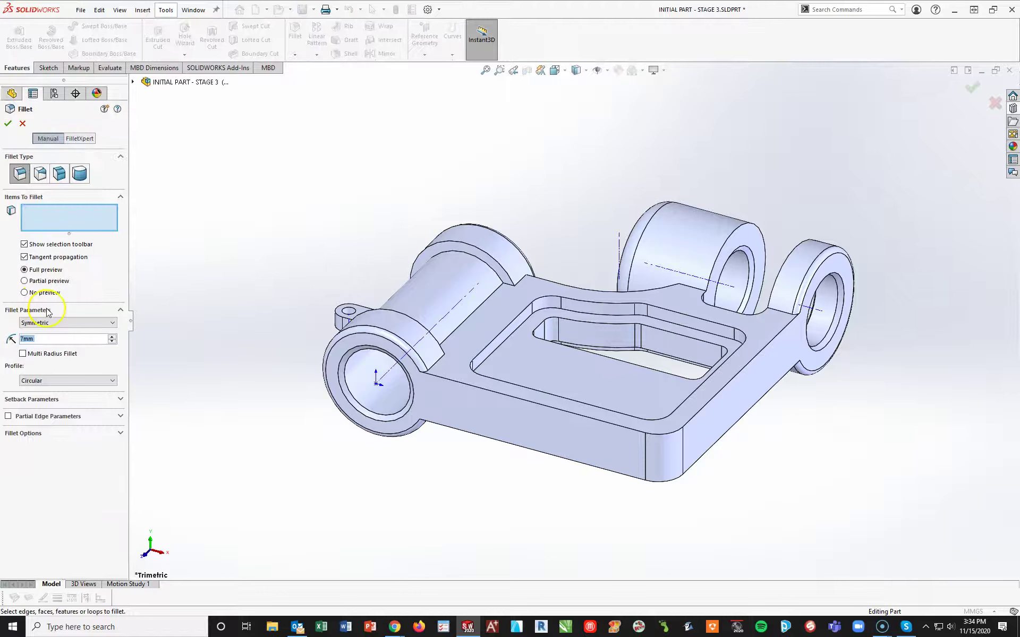
text(1)
scroll(285, 296, down, 6)
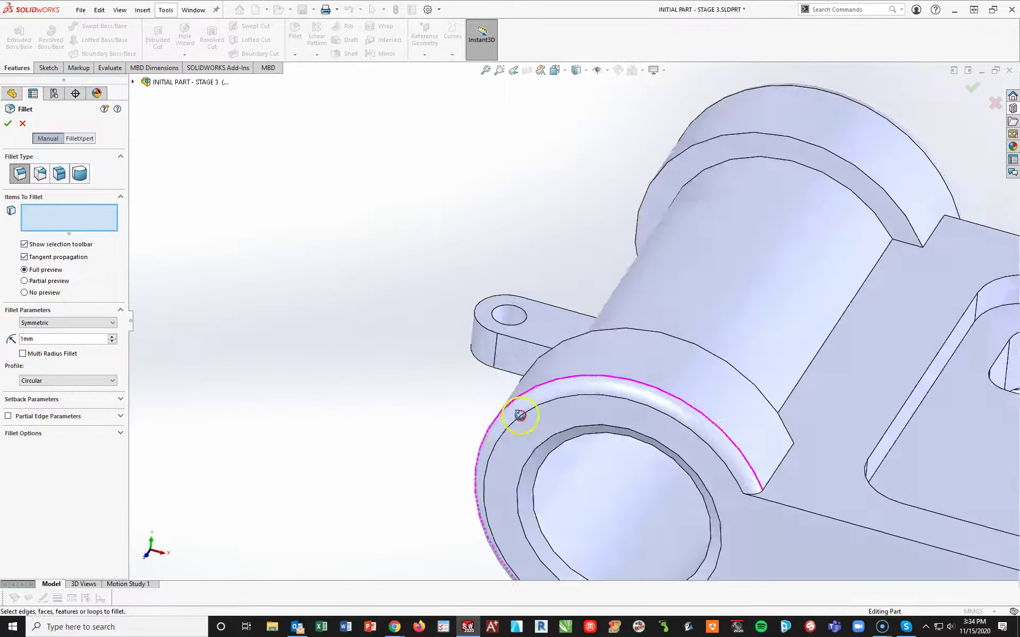
click(530, 229)
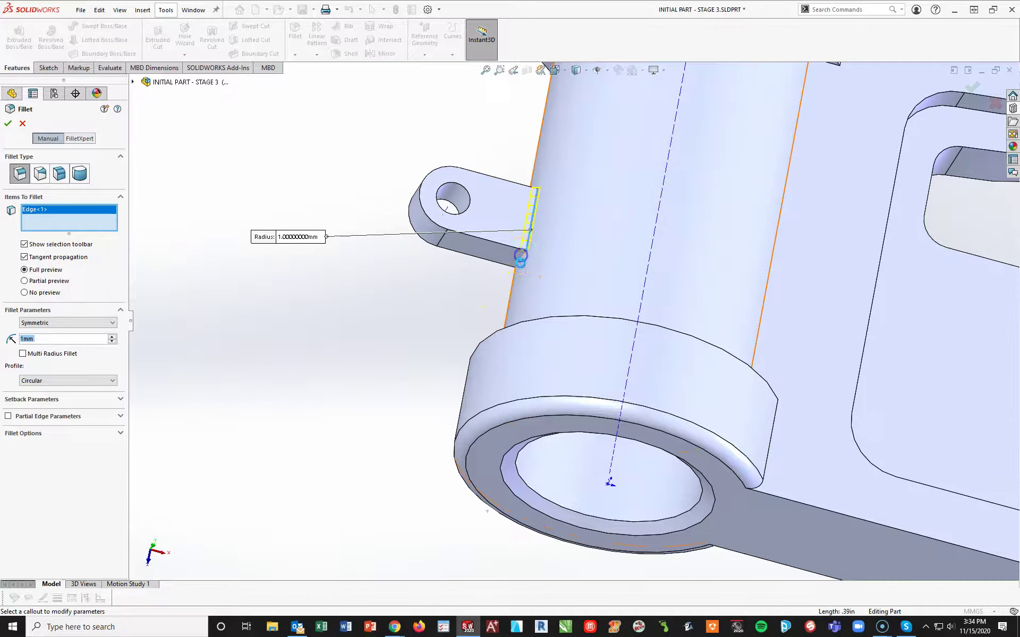
click(485, 259)
click(472, 235)
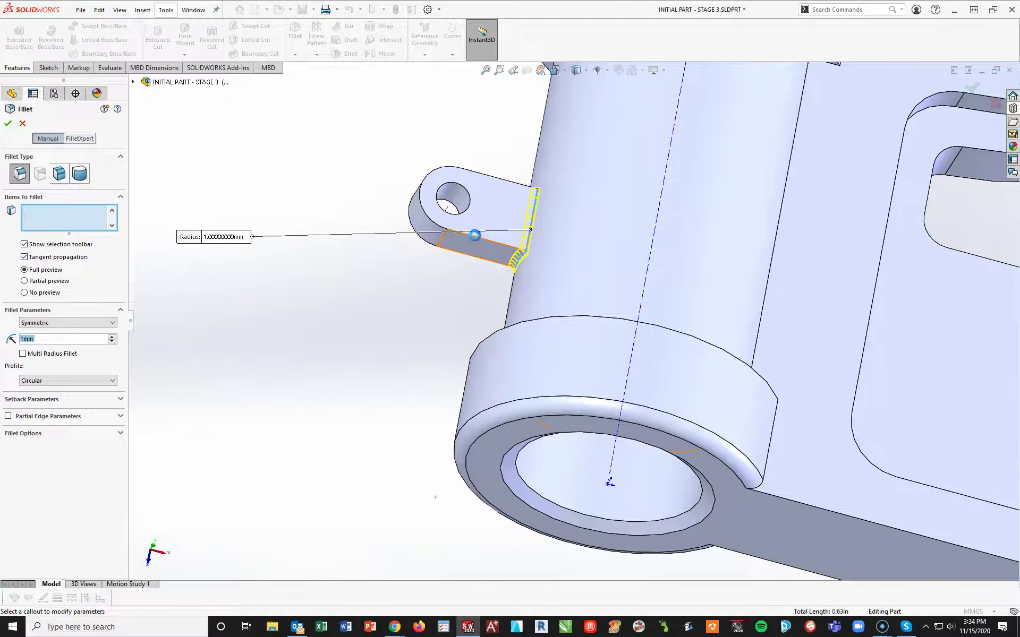
middle_drag(469, 274, 485, 258)
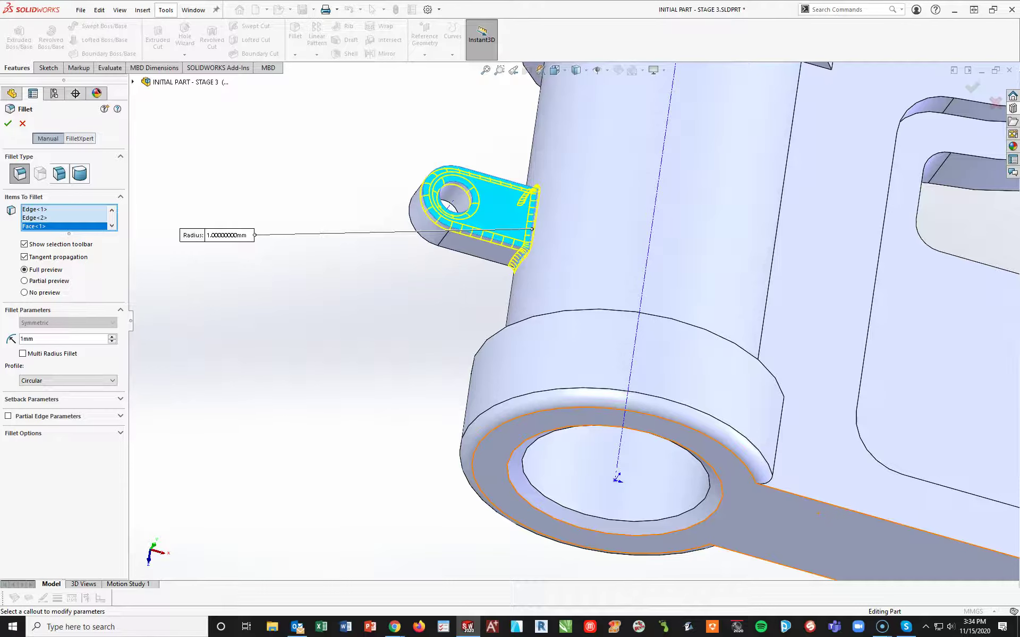
middle_drag(551, 353, 590, 221)
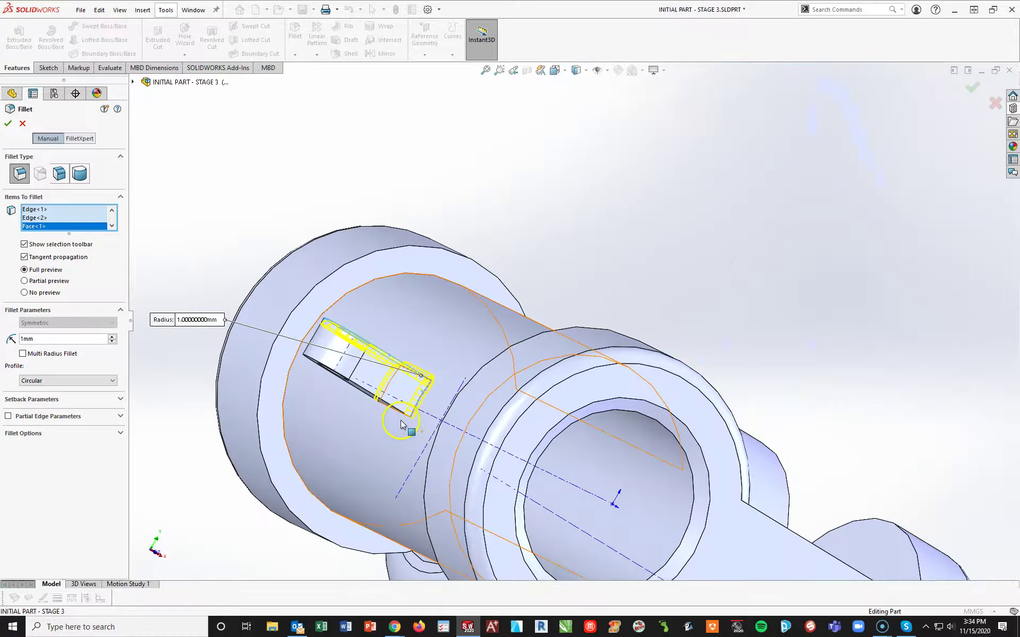
middle_drag(401, 425, 385, 395)
click(385, 396)
middle_drag(774, 484, 810, 393)
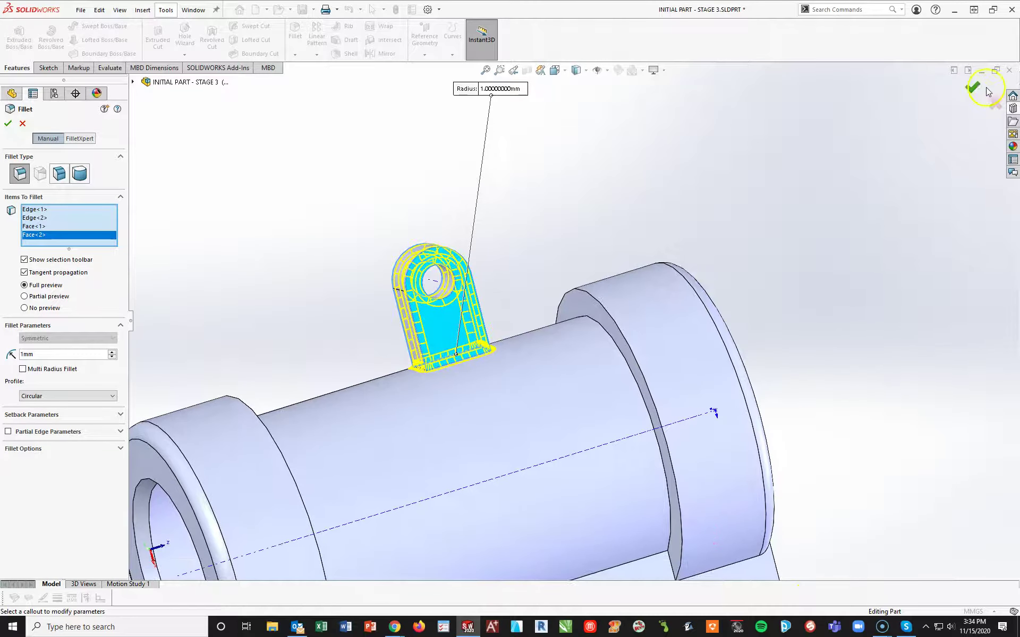
click(980, 93)
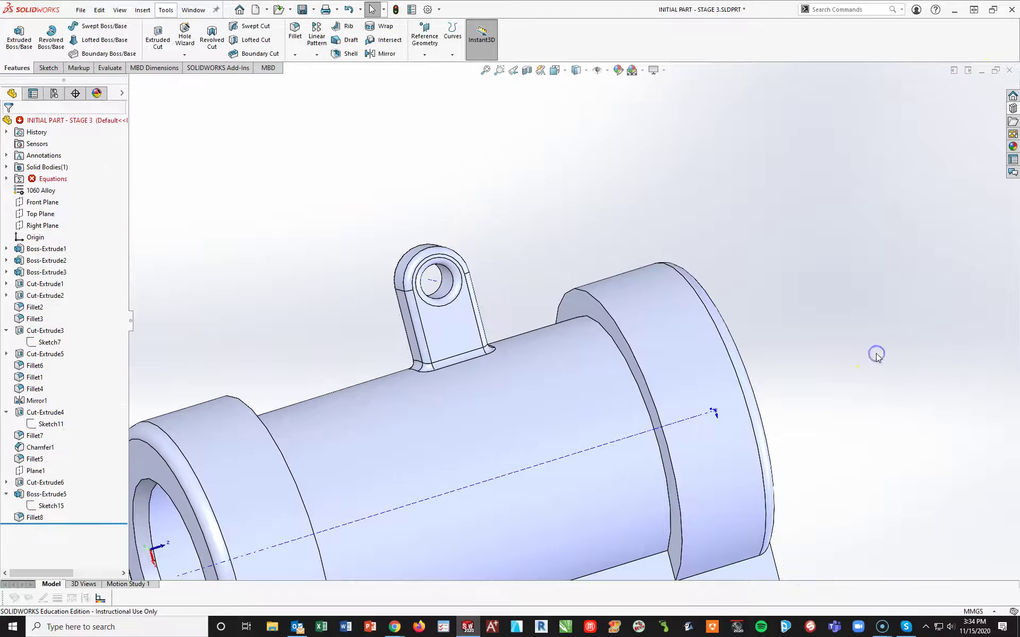
Step: Switch to the exam PDF in Chrome, examine the modified part drawing for the new boss dimensions, and return to SOLIDWORKS
key(space)
click(980, 387)
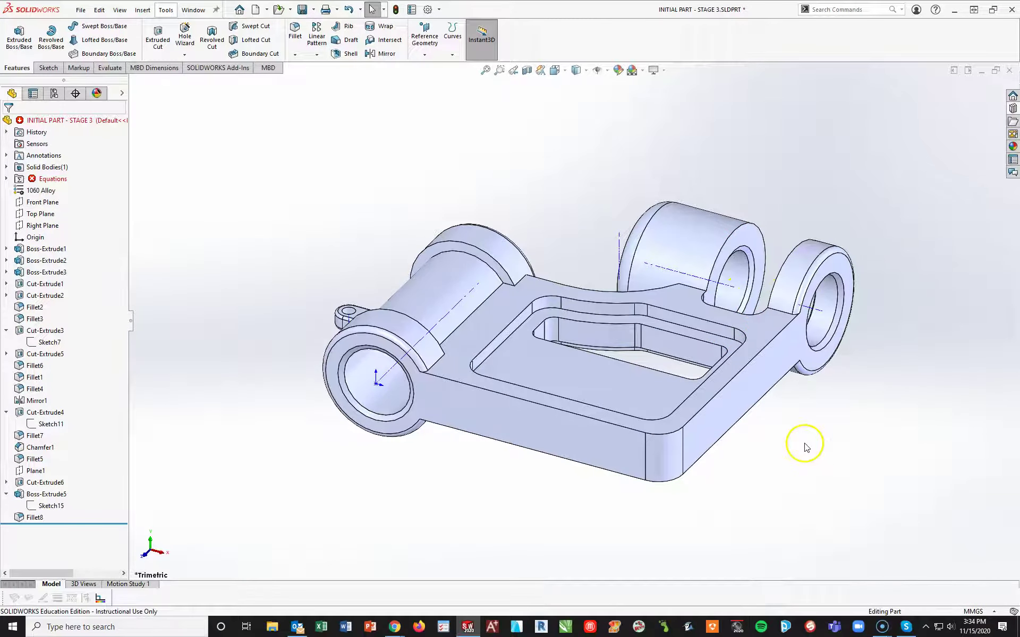
click(394, 626)
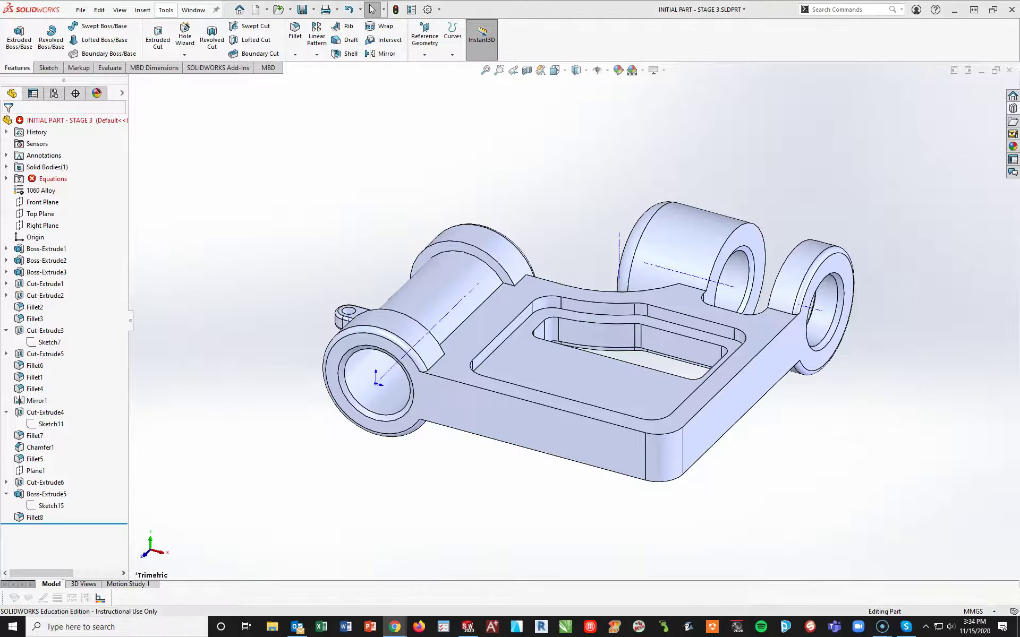
click(540, 20)
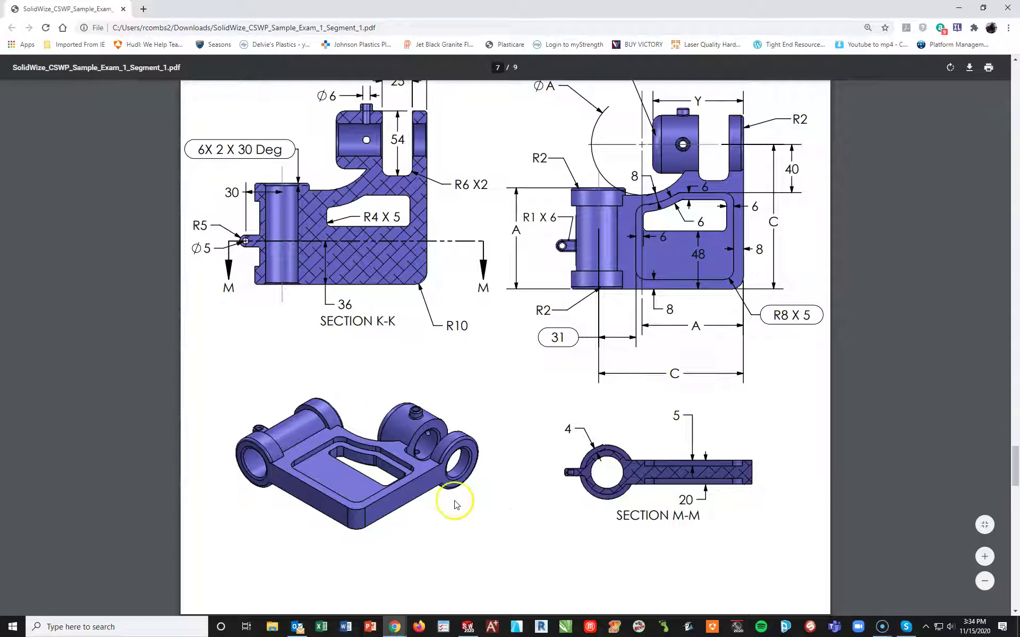
scroll(706, 525, up, 6)
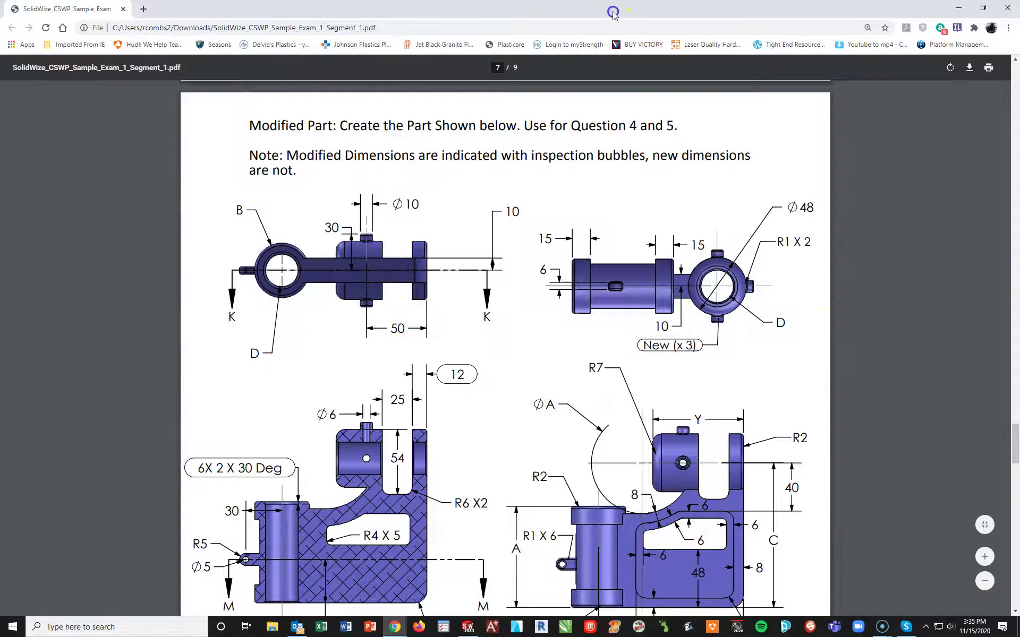
key(alt+Tab)
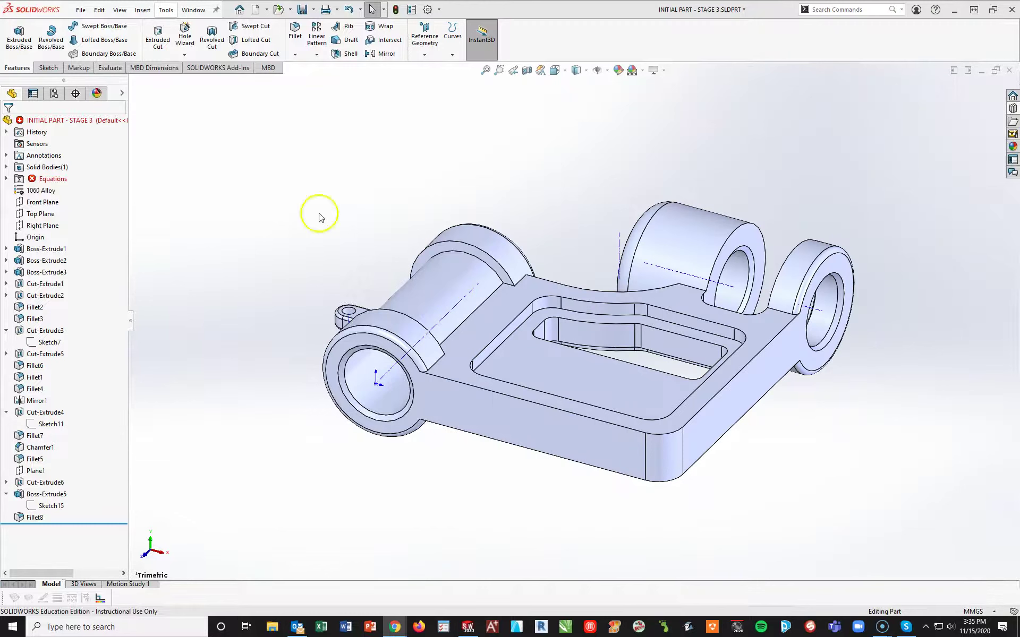
click(46, 213)
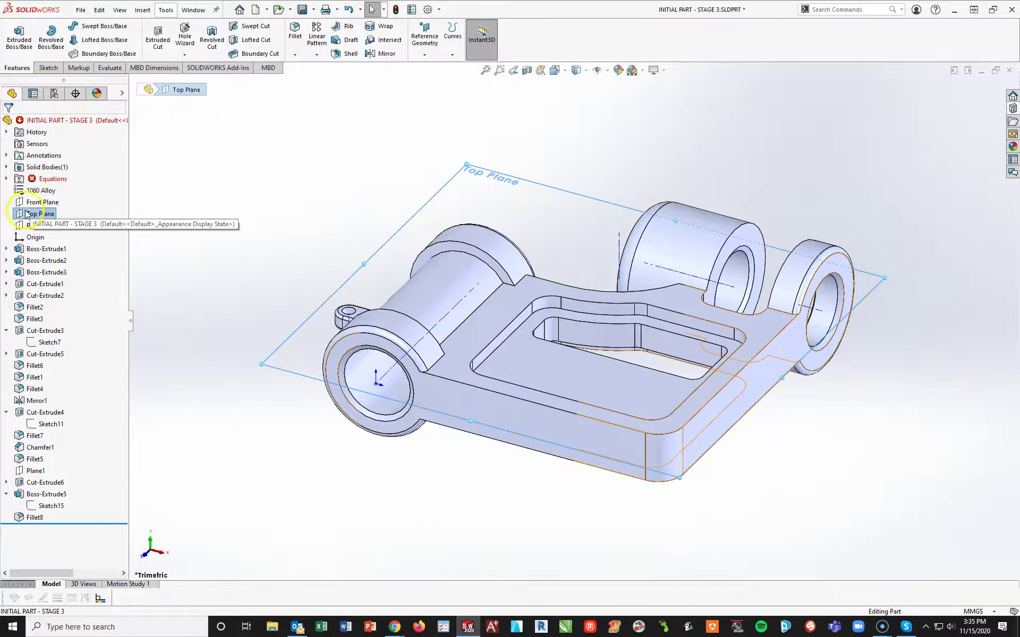
click(48, 67)
click(15, 37)
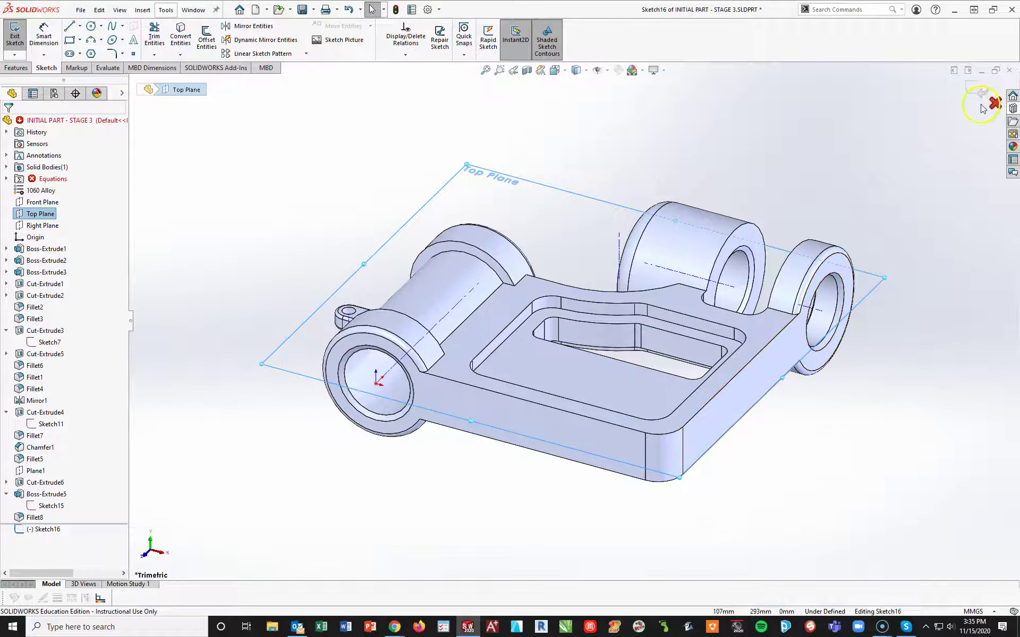
click(982, 106)
click(496, 318)
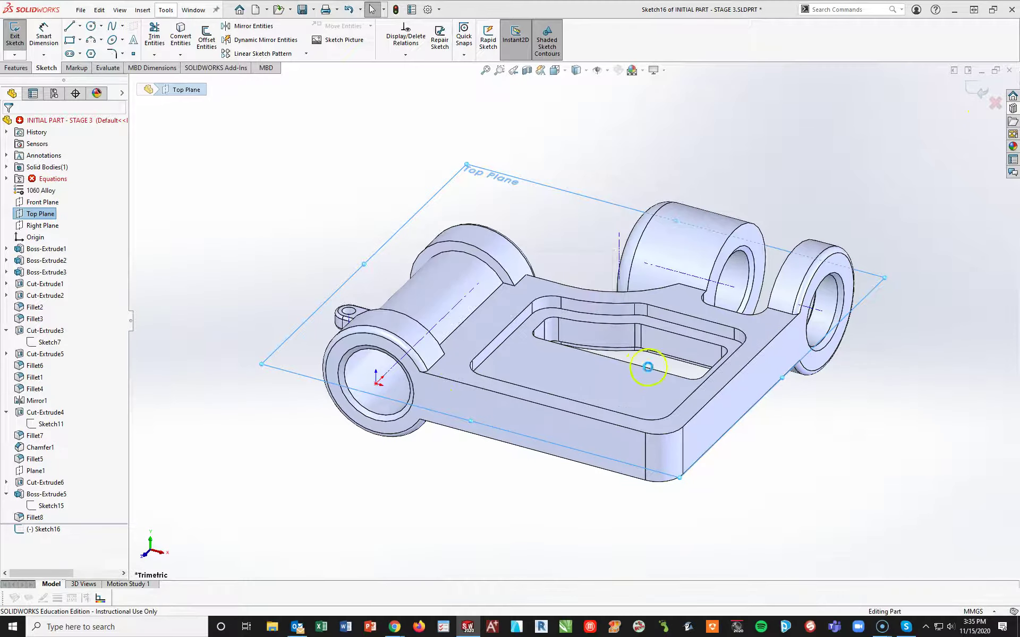
Step: Create a reference plane offset 30 mm above the Top Plane
click(41, 214)
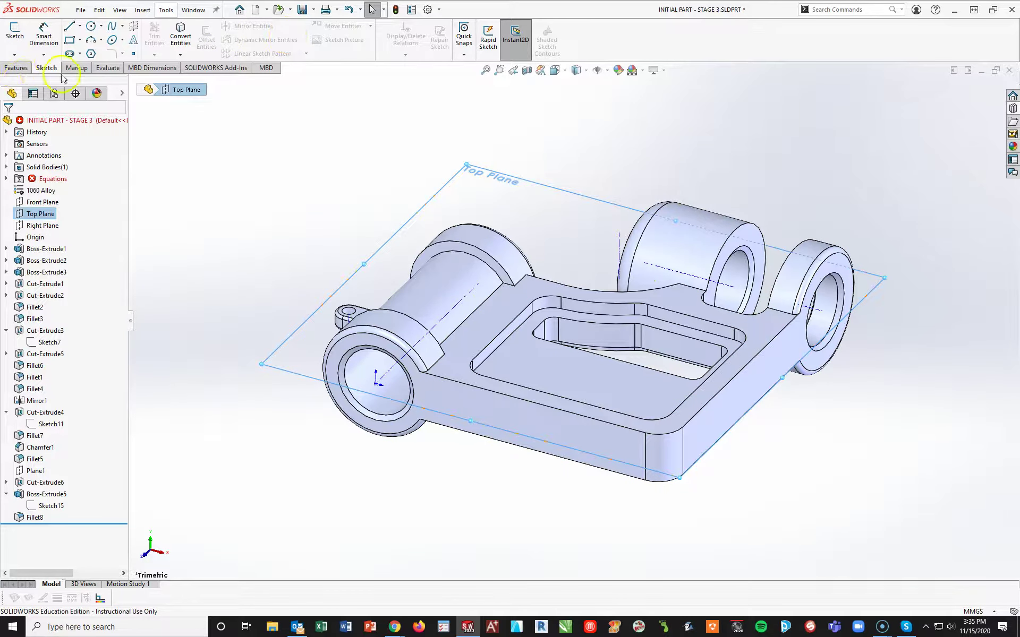
click(10, 67)
click(422, 48)
click(428, 67)
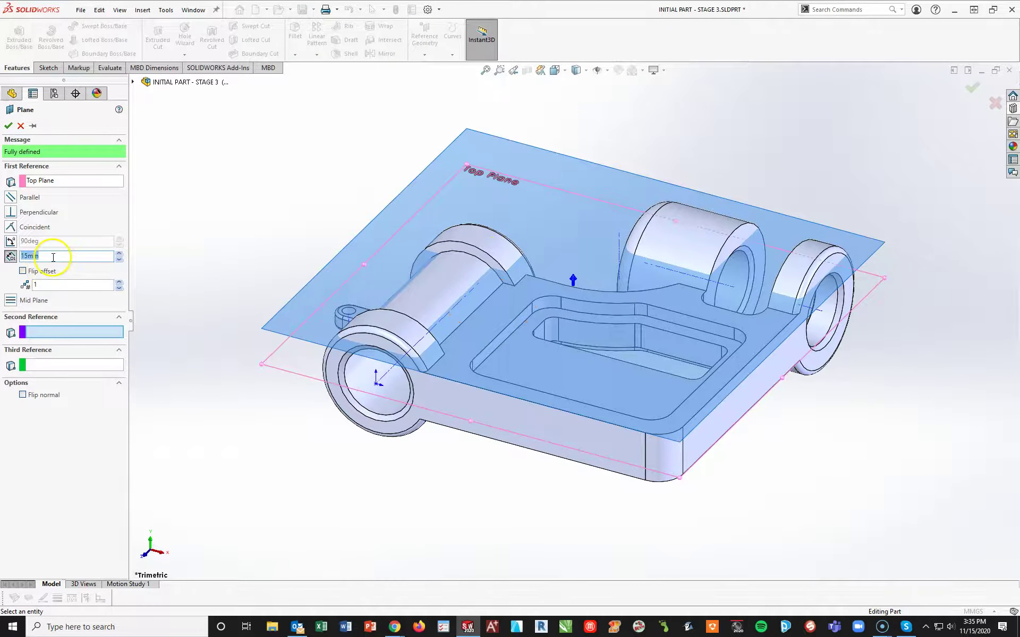
click(53, 256)
text(30)
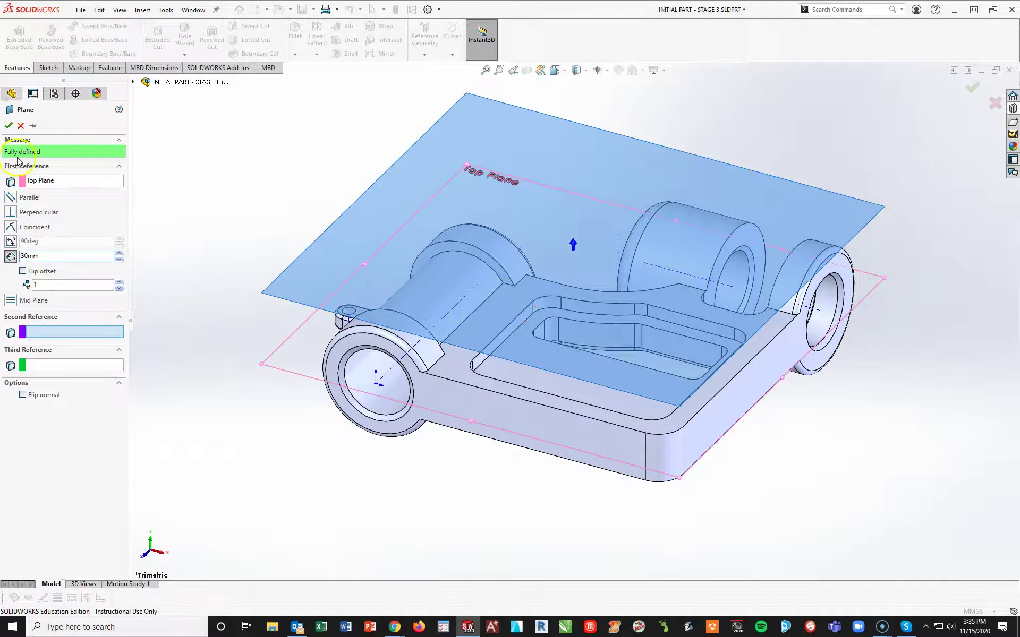
click(9, 124)
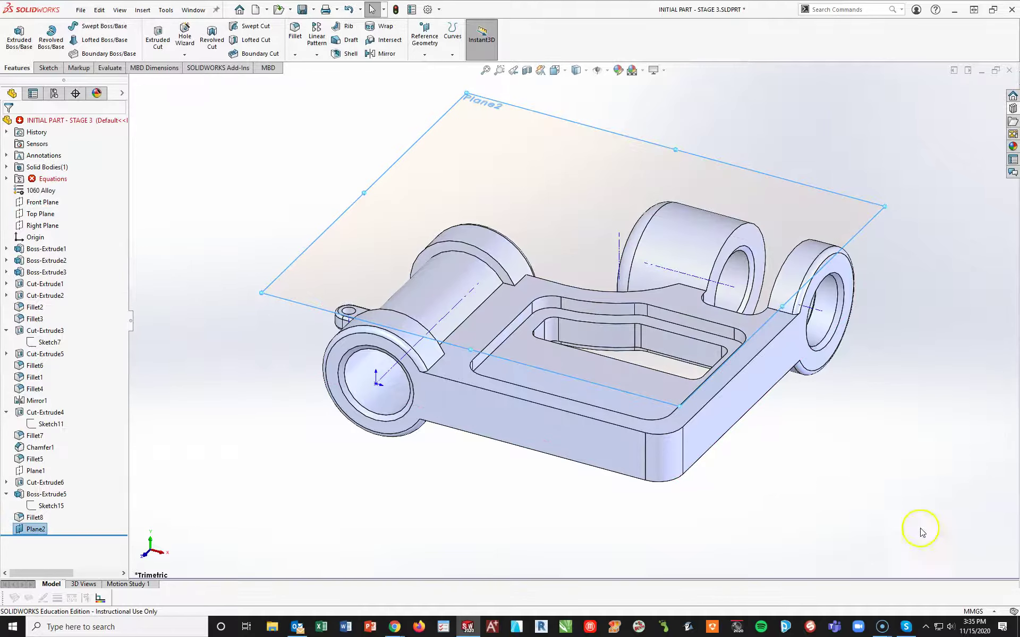
Step: Open a sketch on the new offset plane and draw a circle centred on the upper cylinder's axis
click(48, 67)
click(15, 37)
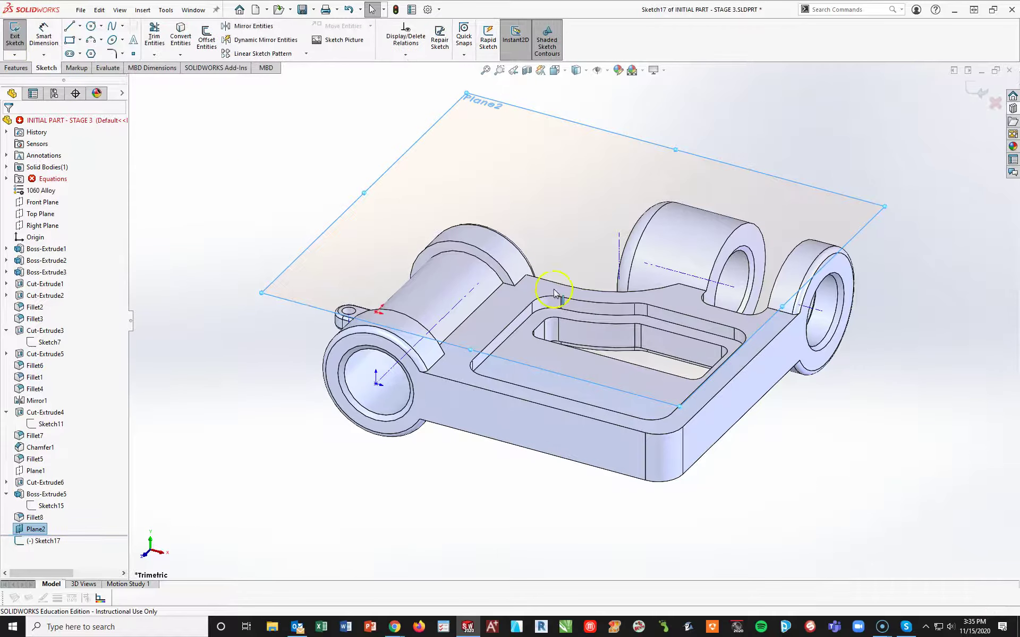
key(space)
click(838, 449)
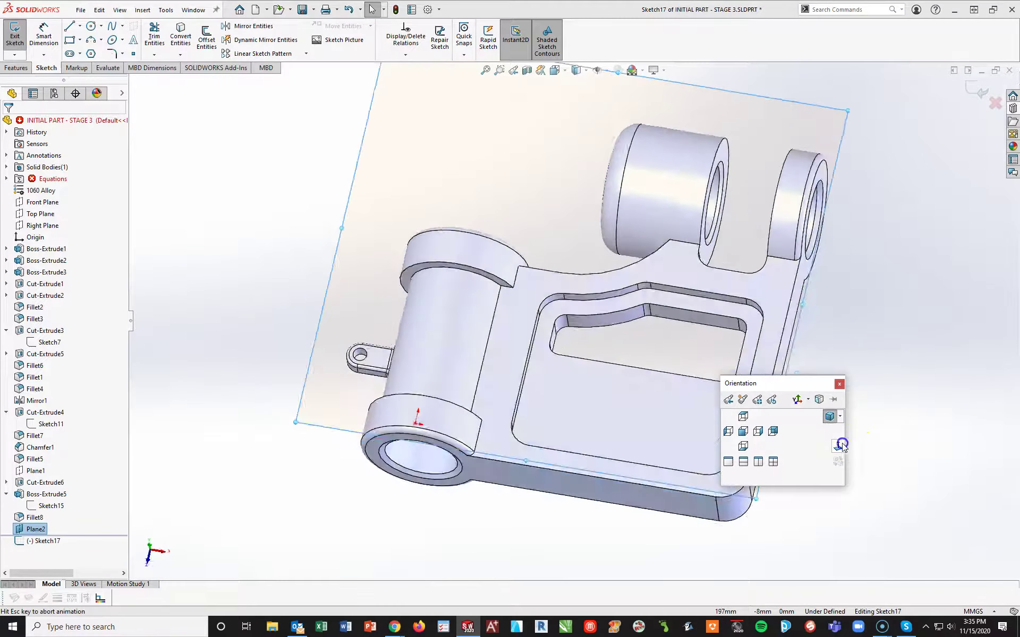
click(90, 28)
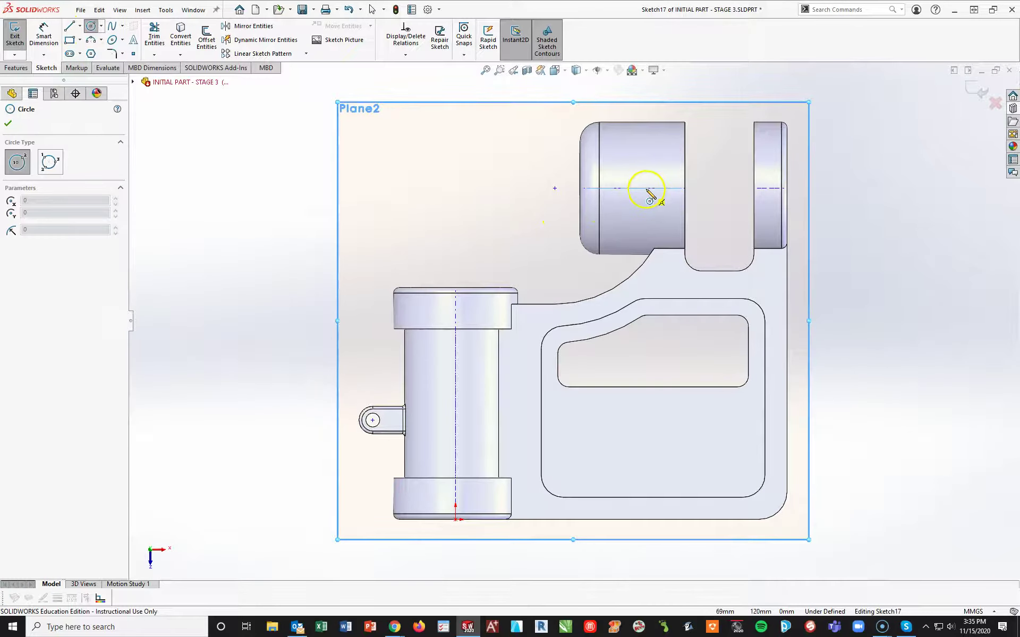
click(607, 72)
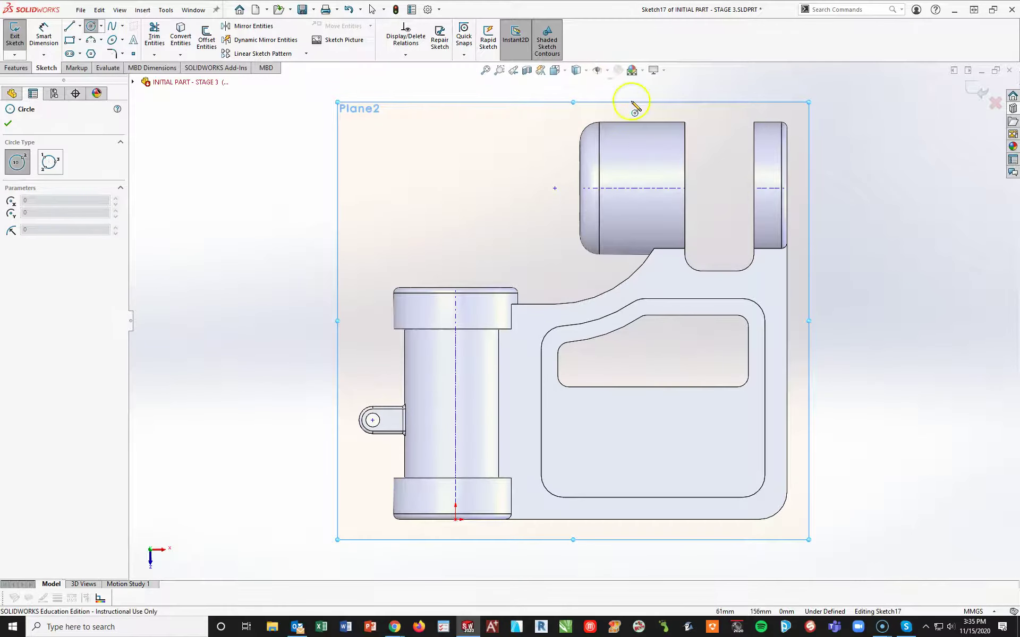
click(636, 189)
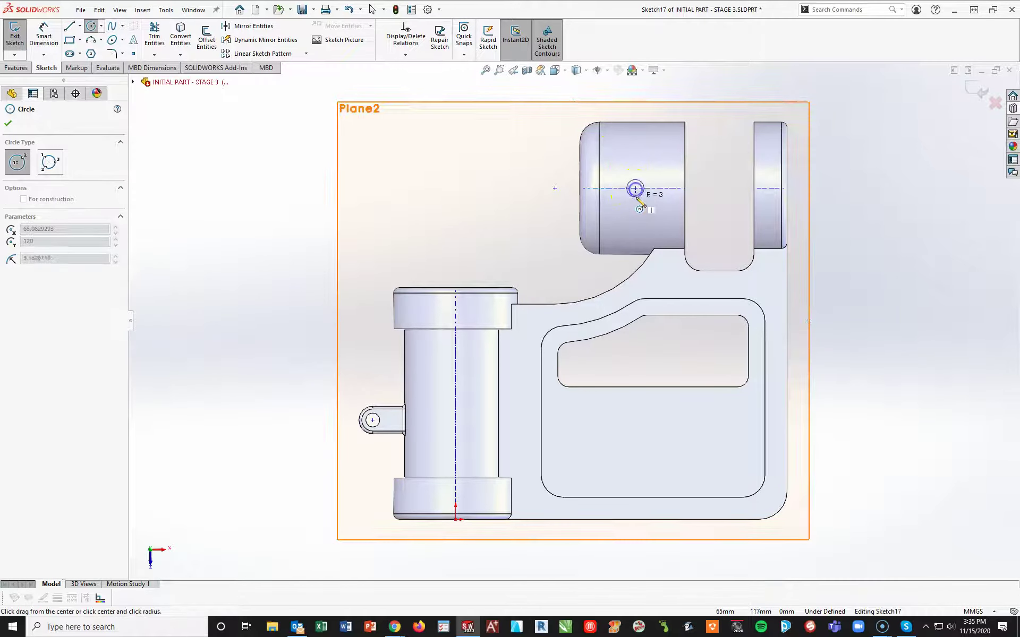
click(647, 200)
Step: Set the circle's diameter to 10 mm
click(51, 43)
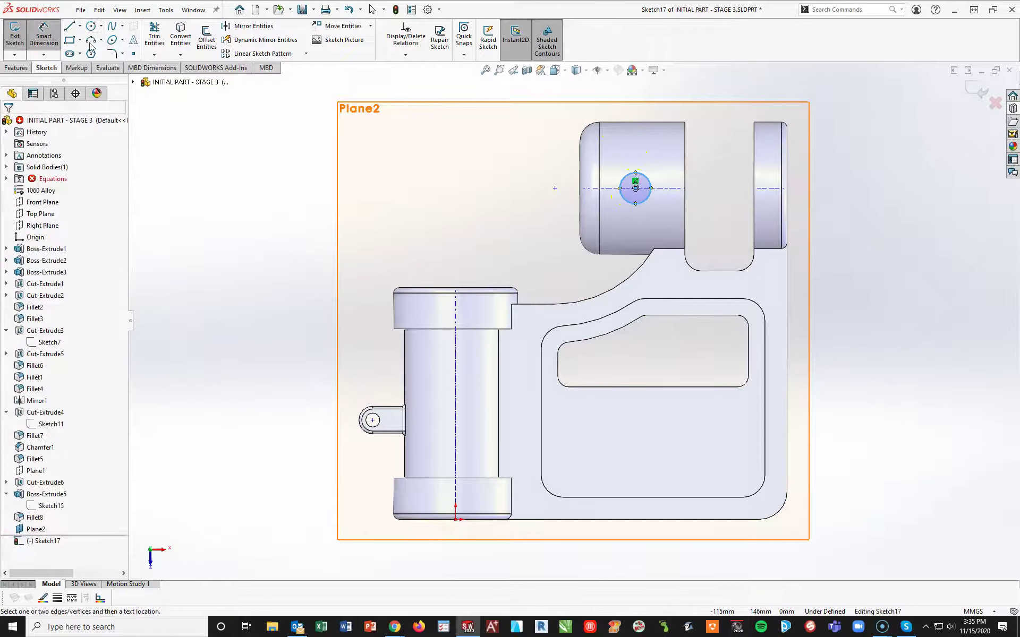
click(624, 176)
click(529, 93)
text(10)
key(Return)
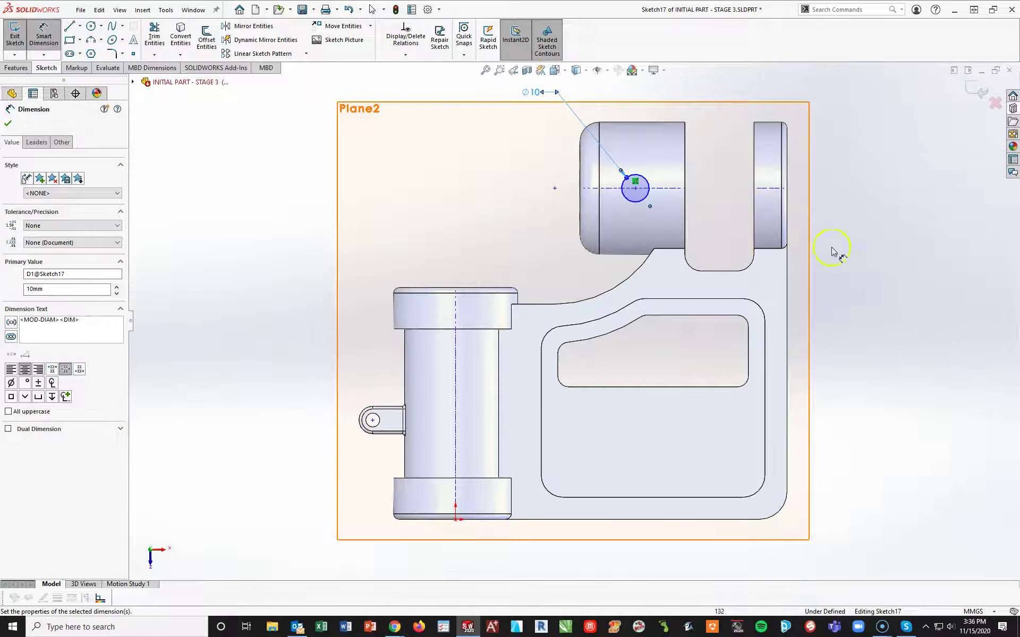
Step: Dimension the circle's centre 50 mm from the outer end edge of the bracket's thin ring
click(788, 192)
click(636, 188)
key(f)
click(695, 108)
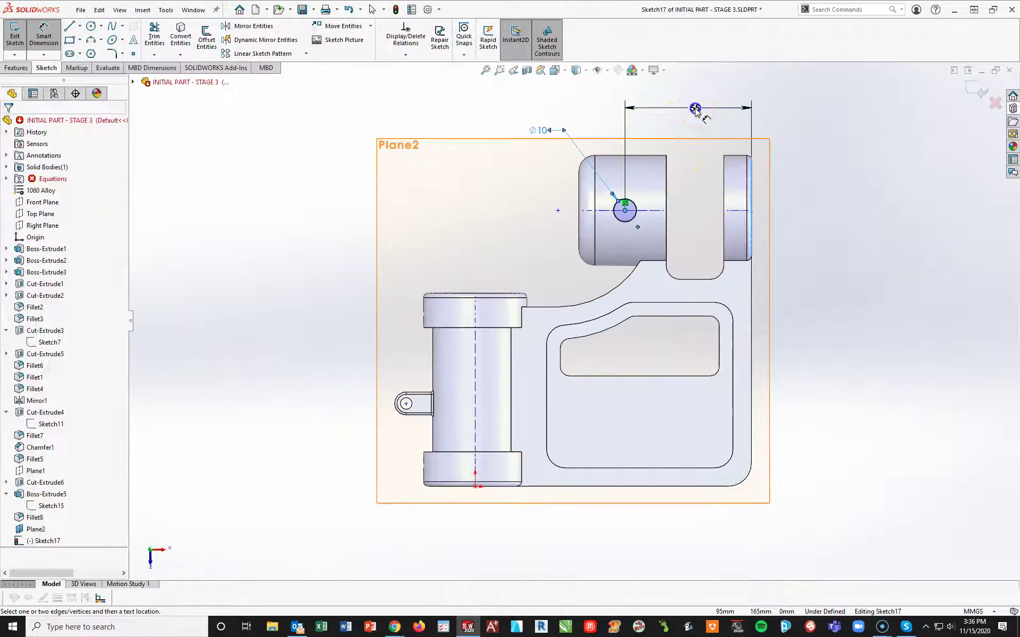
text(50)
key(Return)
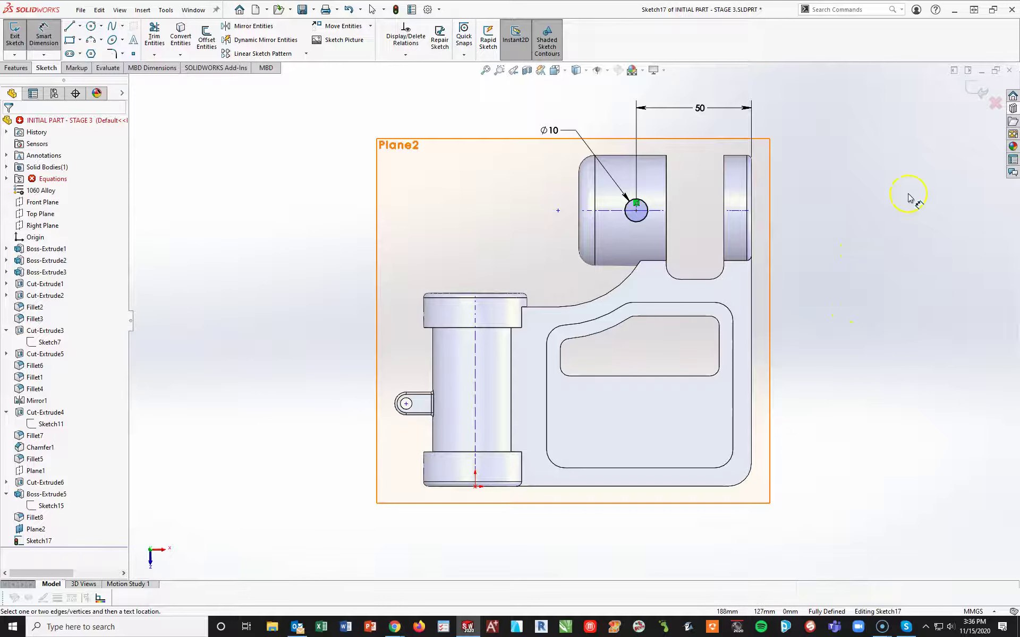
Step: Boss-extrude the circle from the offset plane down to the upper cylinder's outer surface
key(space)
click(997, 200)
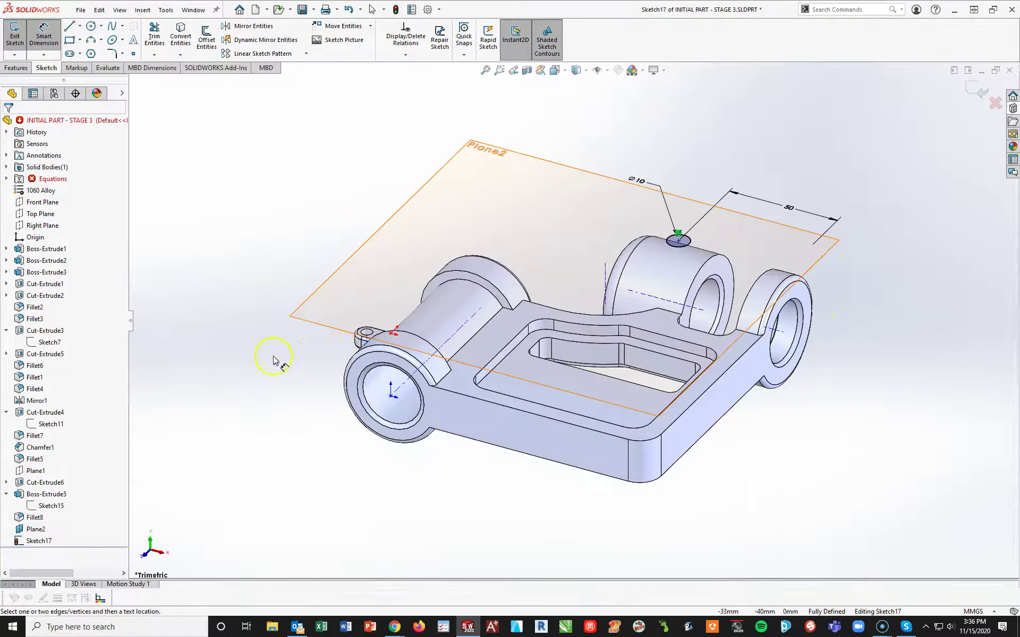
click(16, 68)
click(22, 37)
click(11, 186)
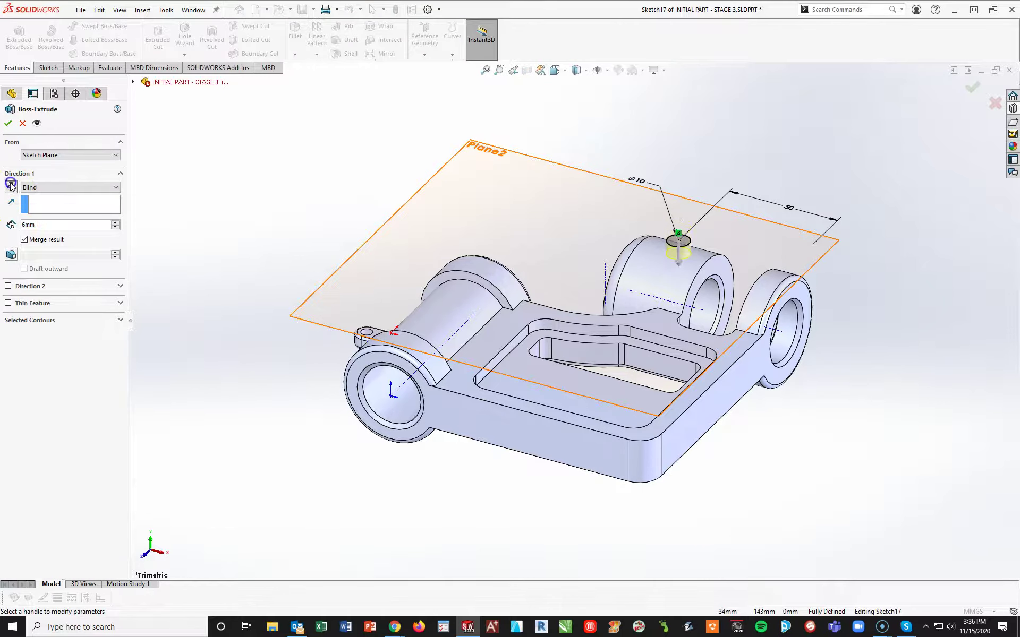
click(37, 187)
click(43, 211)
middle_drag(696, 286, 722, 274)
key(Return)
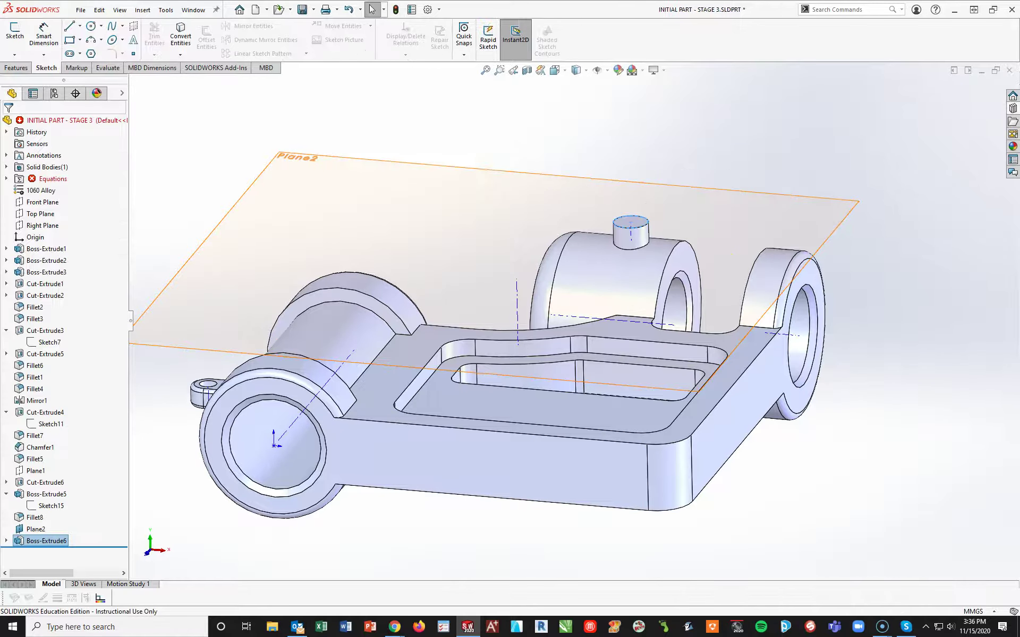
Step: Hide the offset plane and open a sketch on the small boss's top face, viewed face-on
right_click(24, 529)
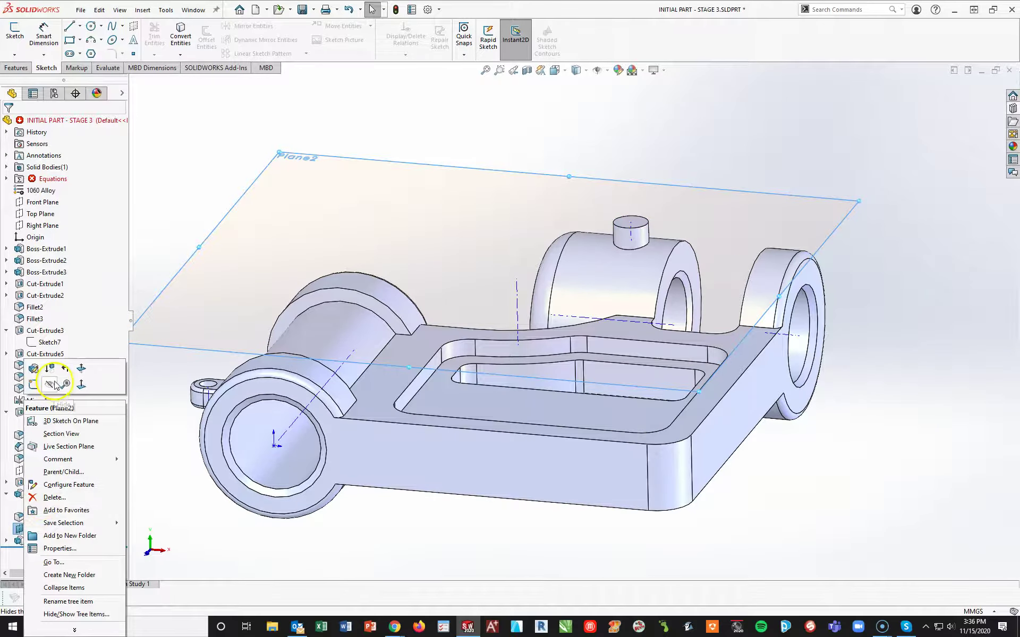
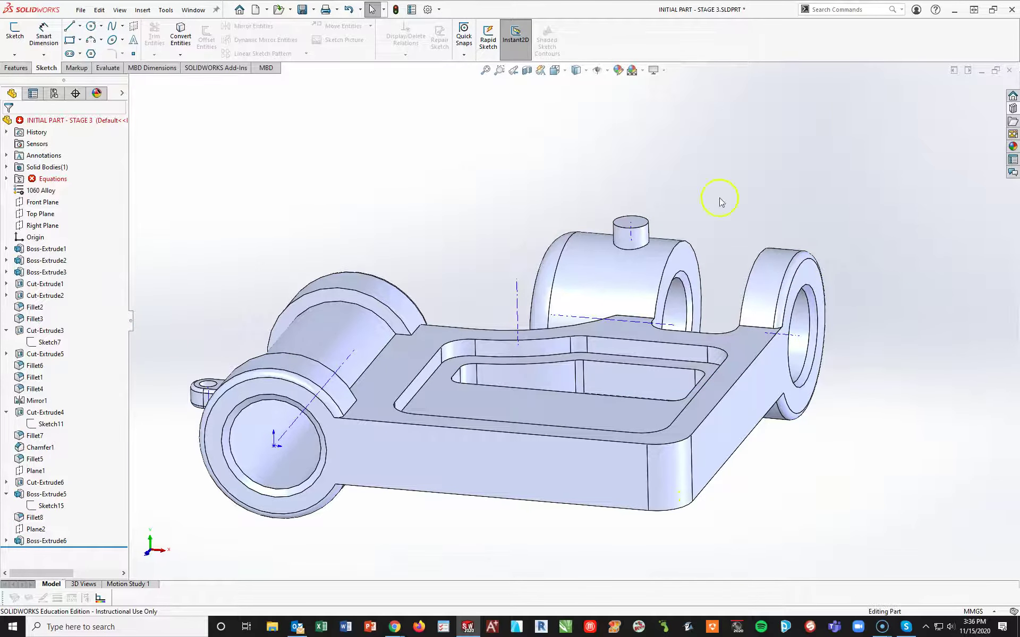
middle_drag(720, 202, 631, 192)
click(632, 194)
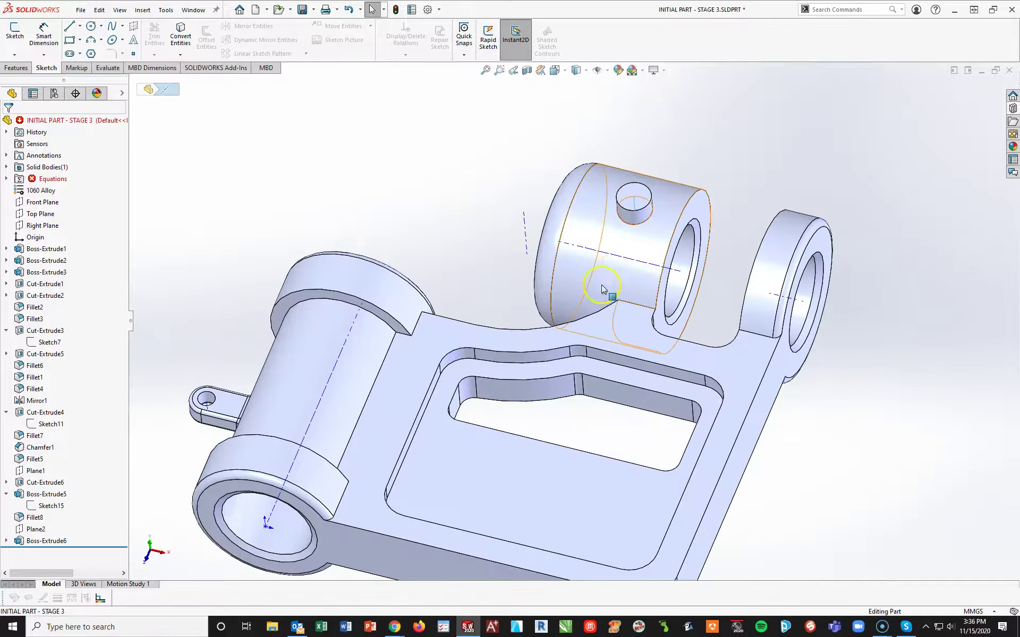
click(640, 192)
click(630, 162)
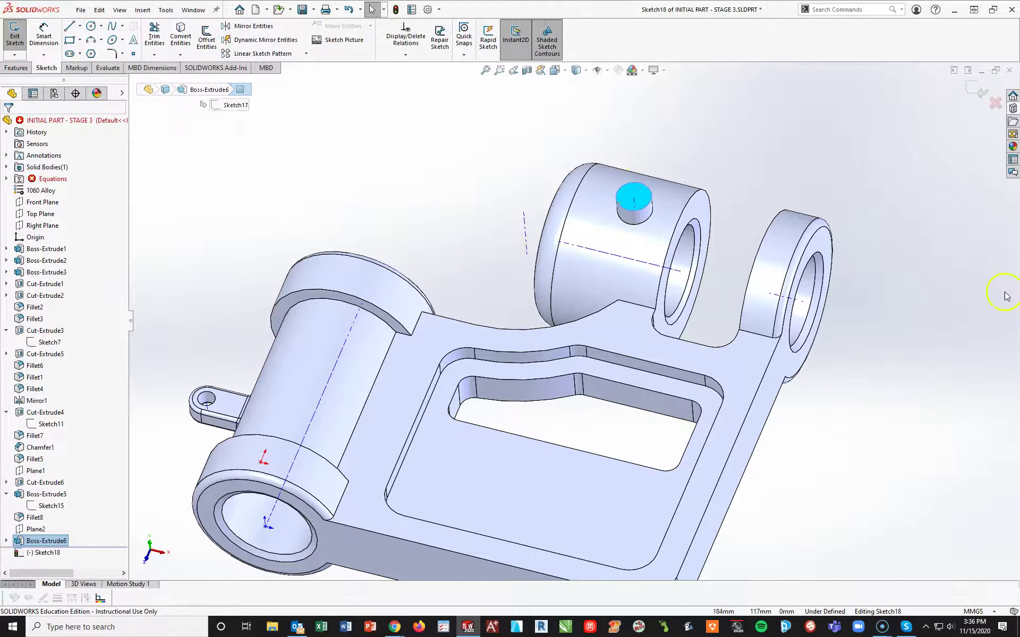
key(ctrl+8)
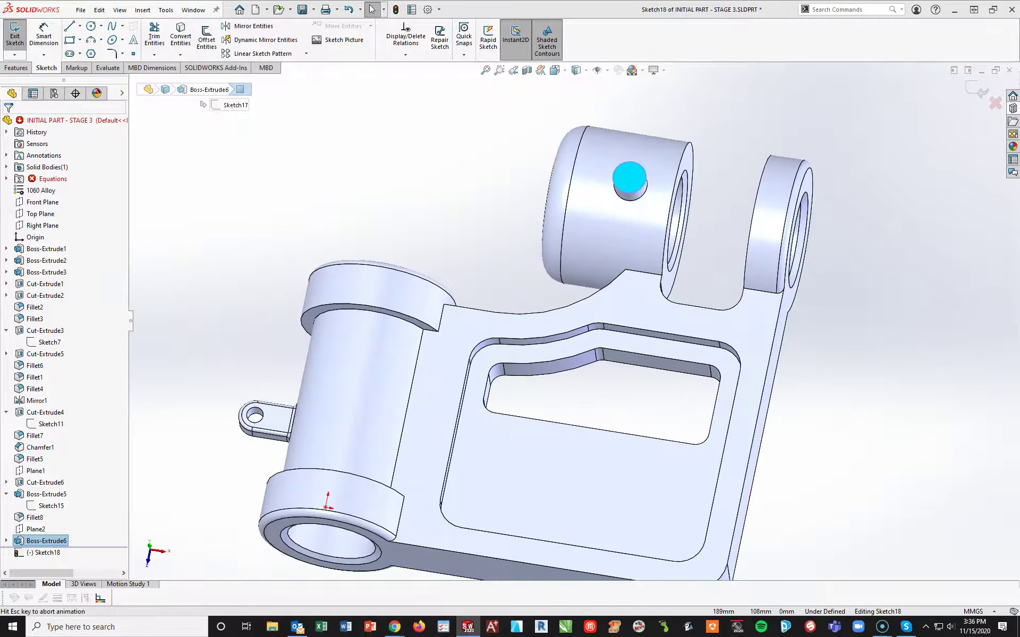
Step: Draw a circle concentric with the small boss and set its diameter to 6 mm
click(92, 27)
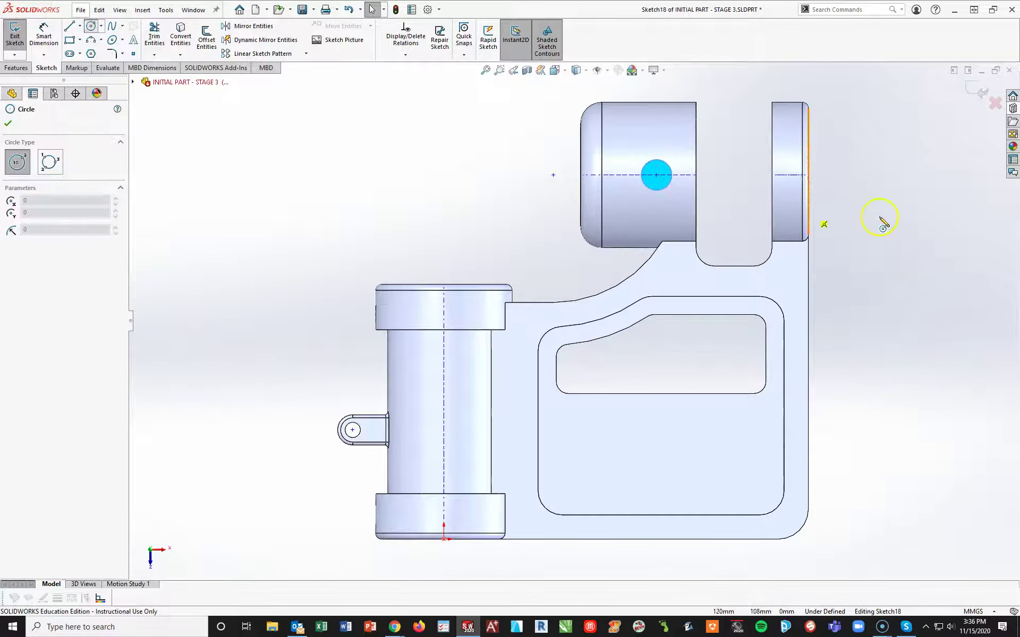
scroll(648, 170, down, 4)
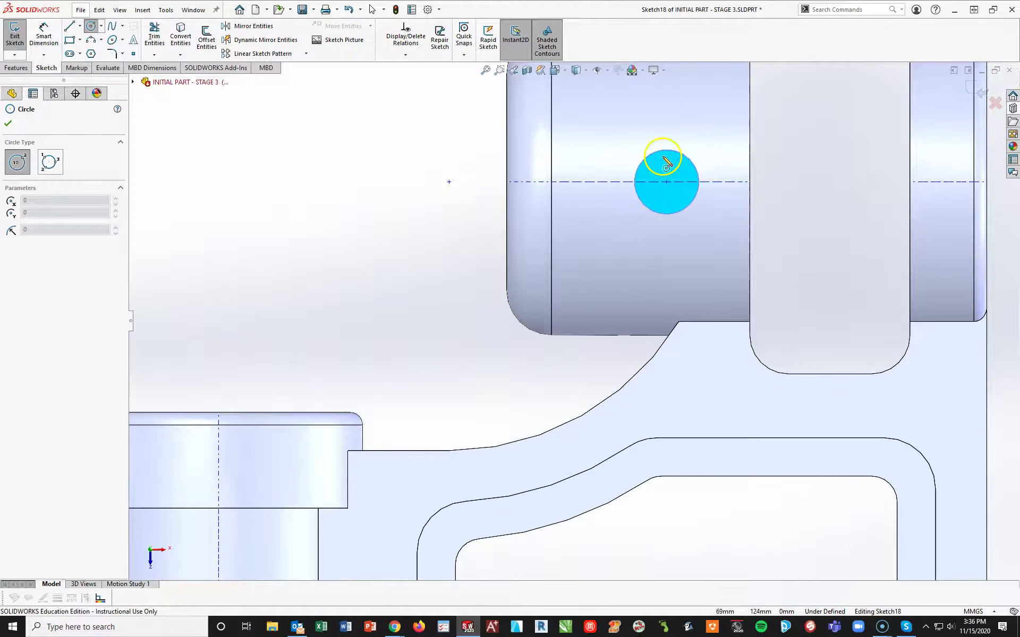
drag(667, 182, 684, 193)
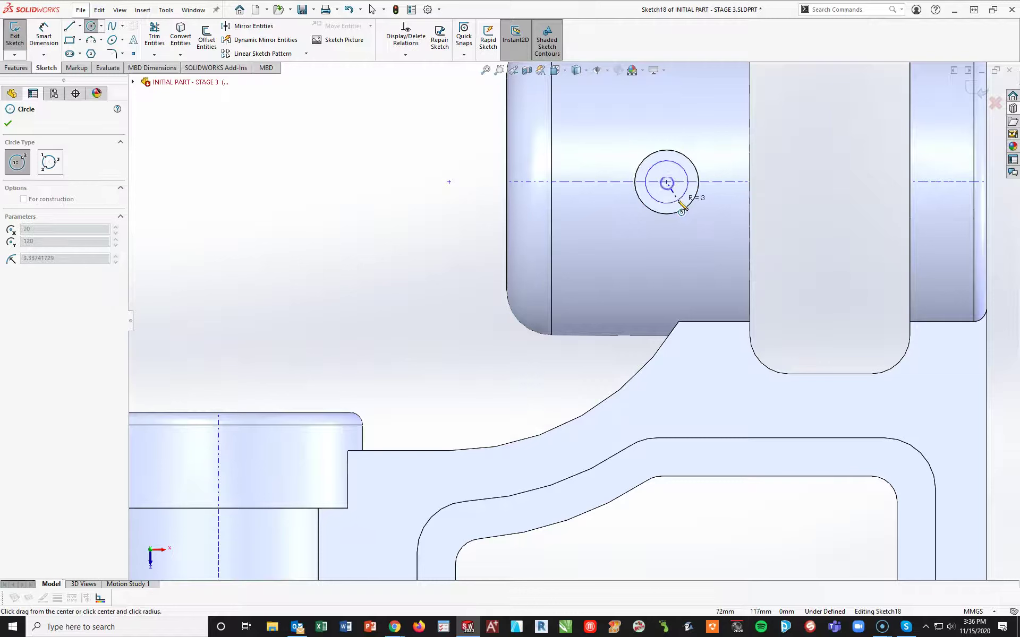
right_drag(584, 170, 608, 148)
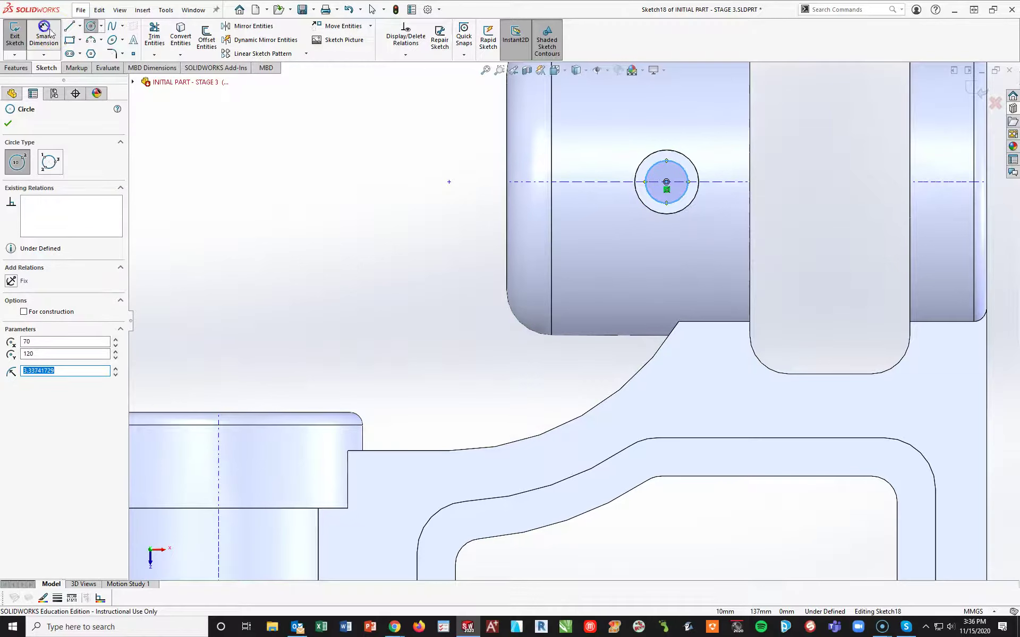
click(650, 169)
click(471, 117)
text(6.67483457mm)
key(Return)
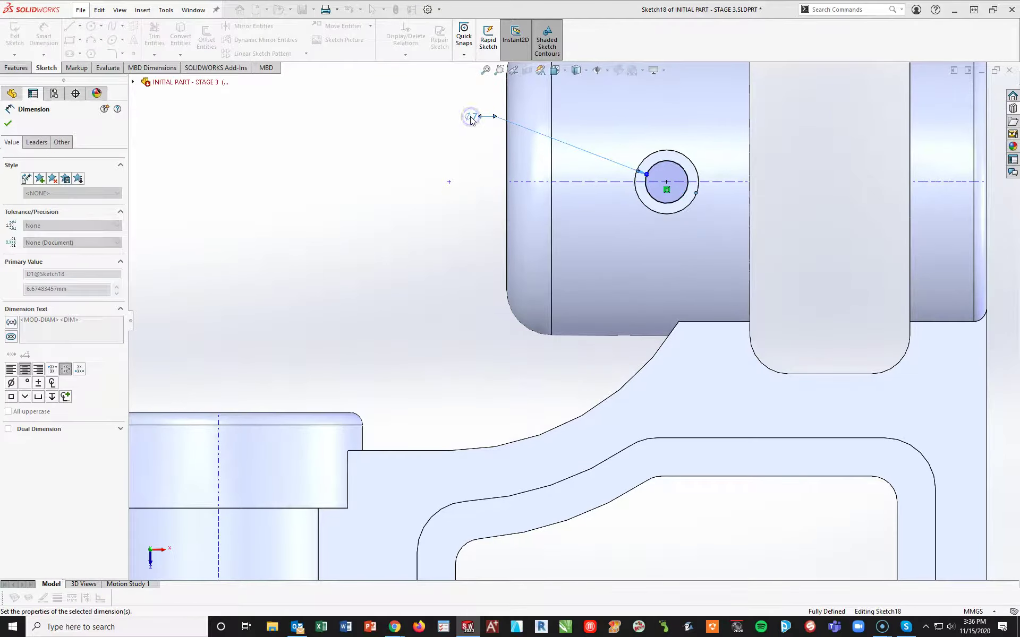
Step: Extrude-cut the 6 mm circle Up To Next, through the boss into the upper cylinder's bore
click(16, 68)
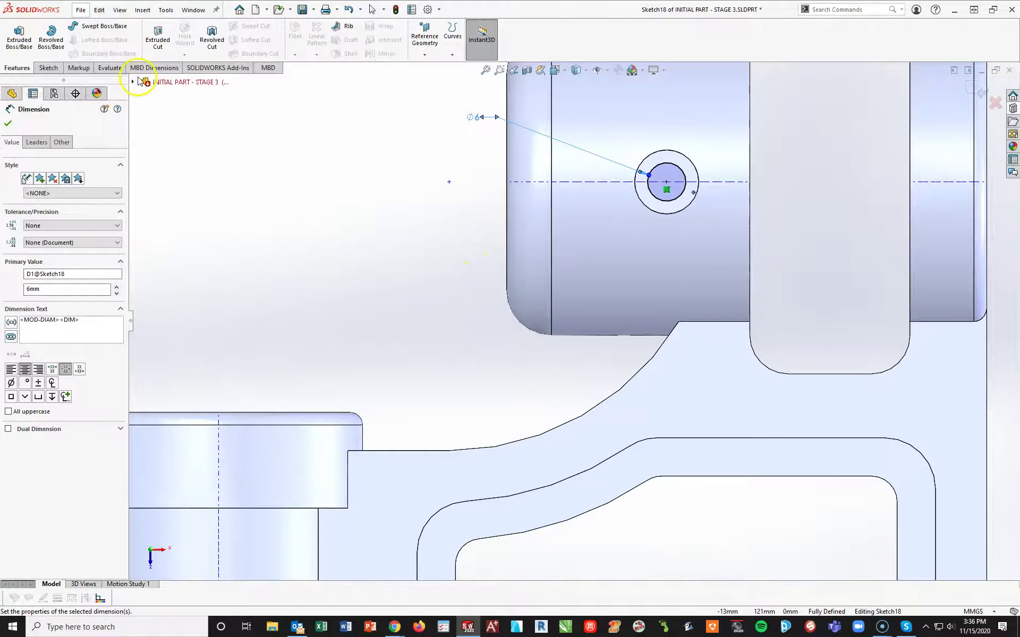
click(157, 39)
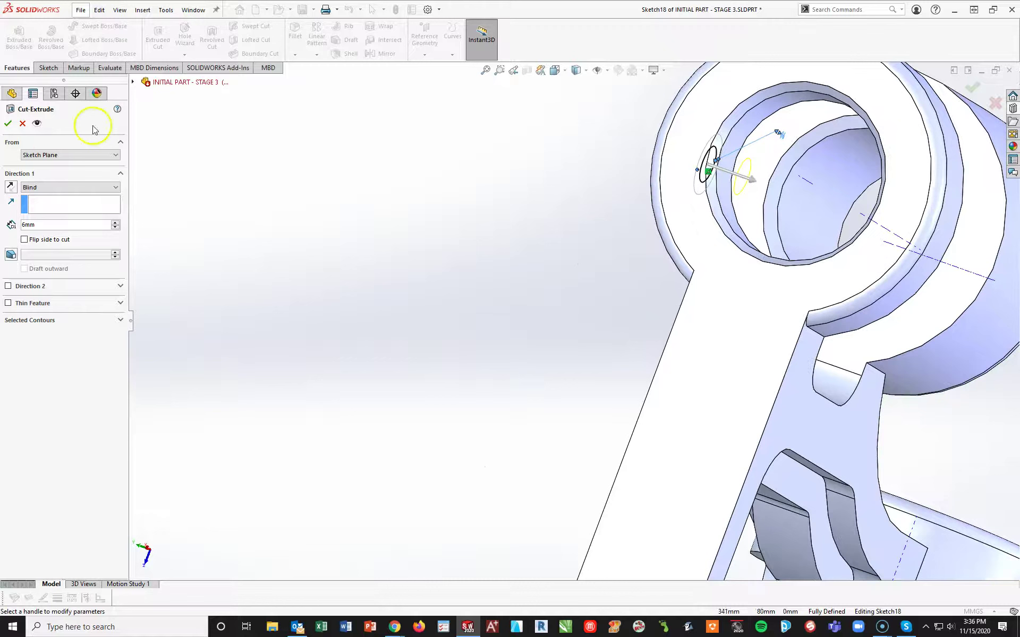
click(41, 188)
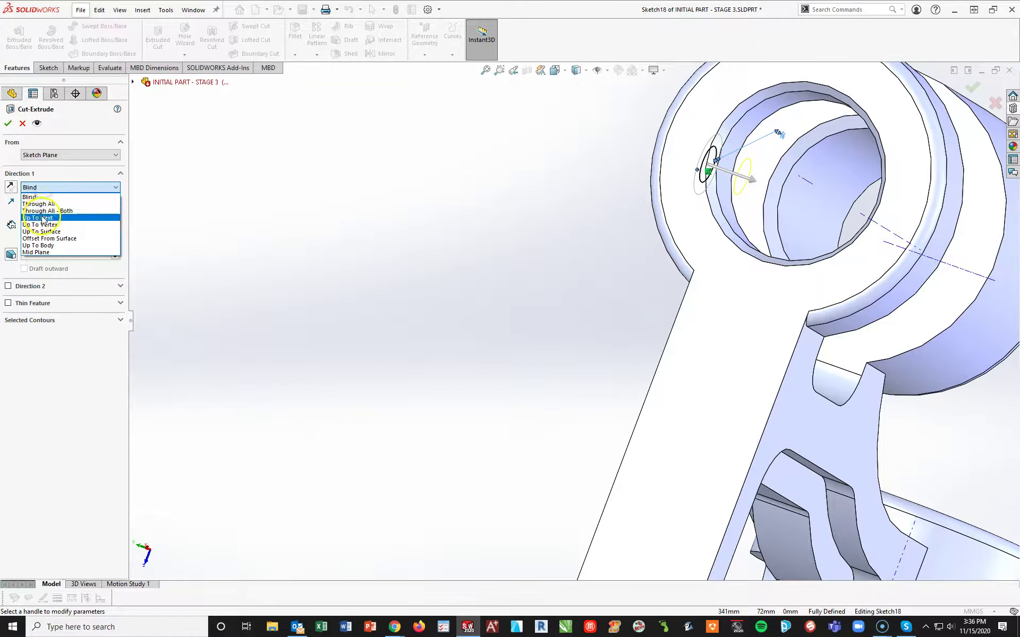
click(37, 215)
middle_drag(694, 248, 763, 201)
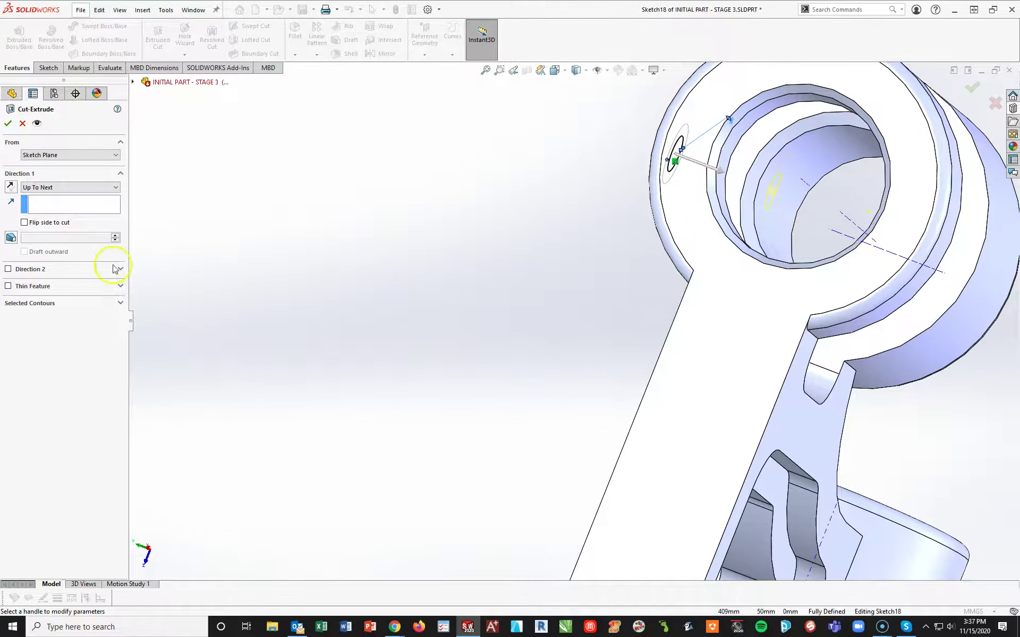
click(7, 123)
click(567, 333)
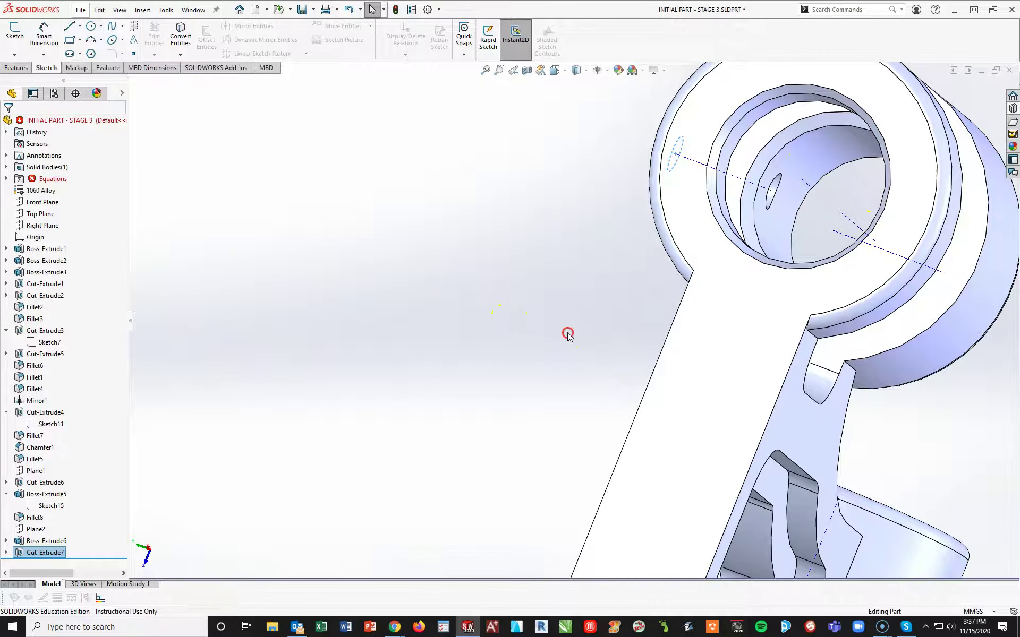
Step: Fillet the small boss's base edge and outer top edge with a 1 mm radius
key(space)
click(657, 376)
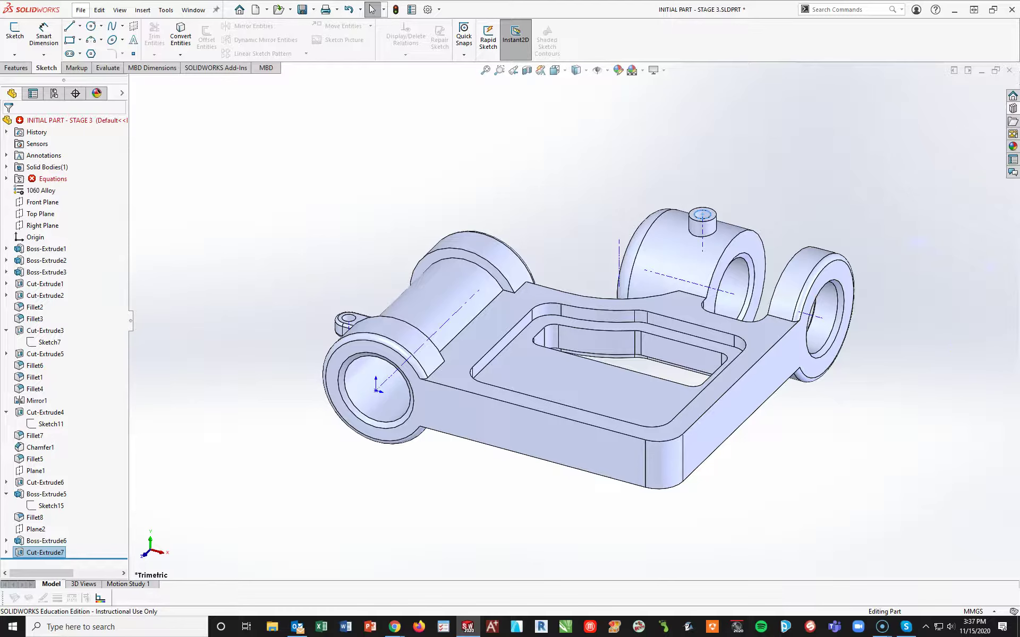
click(16, 68)
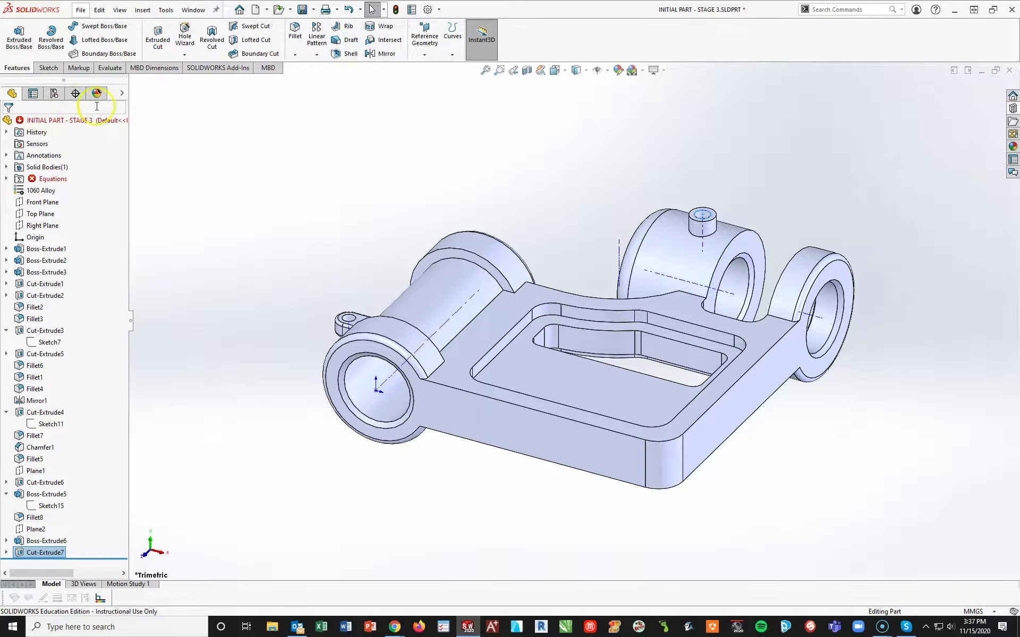
click(295, 33)
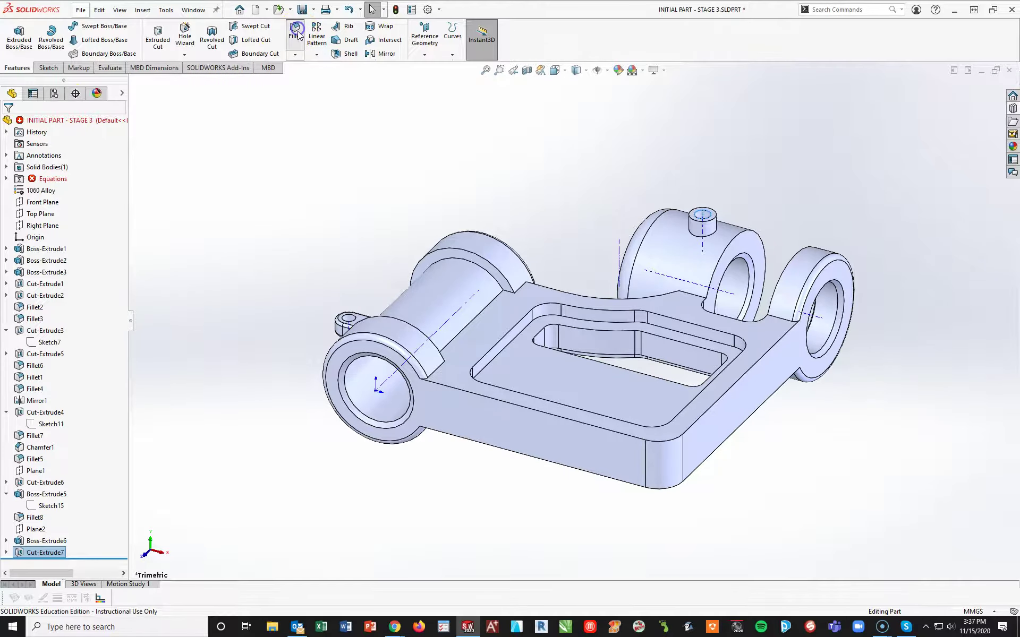
scroll(733, 287, down, 6)
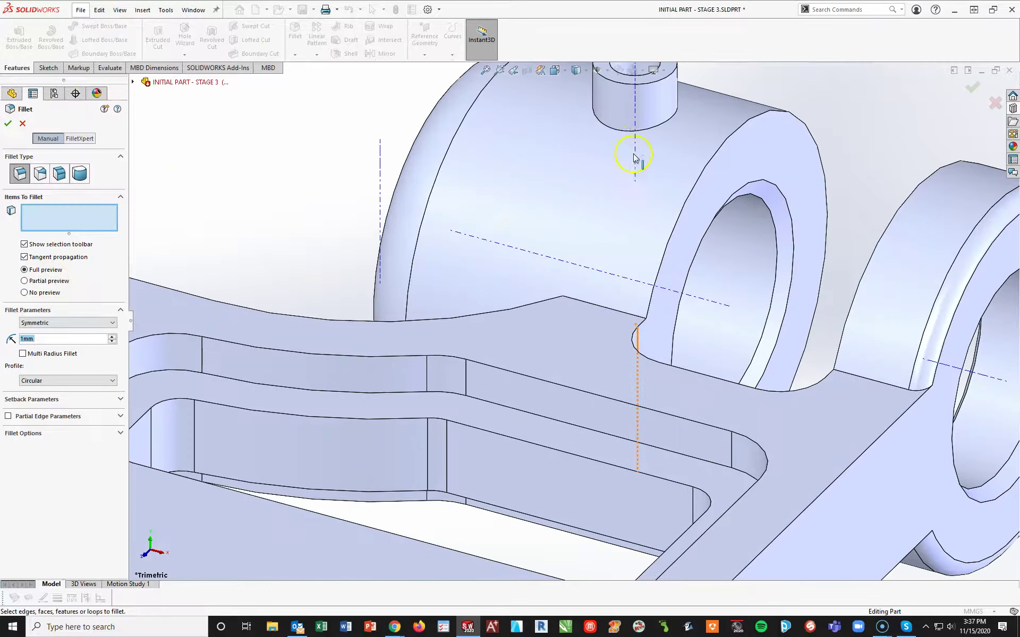
click(630, 132)
middle_drag(662, 139, 665, 186)
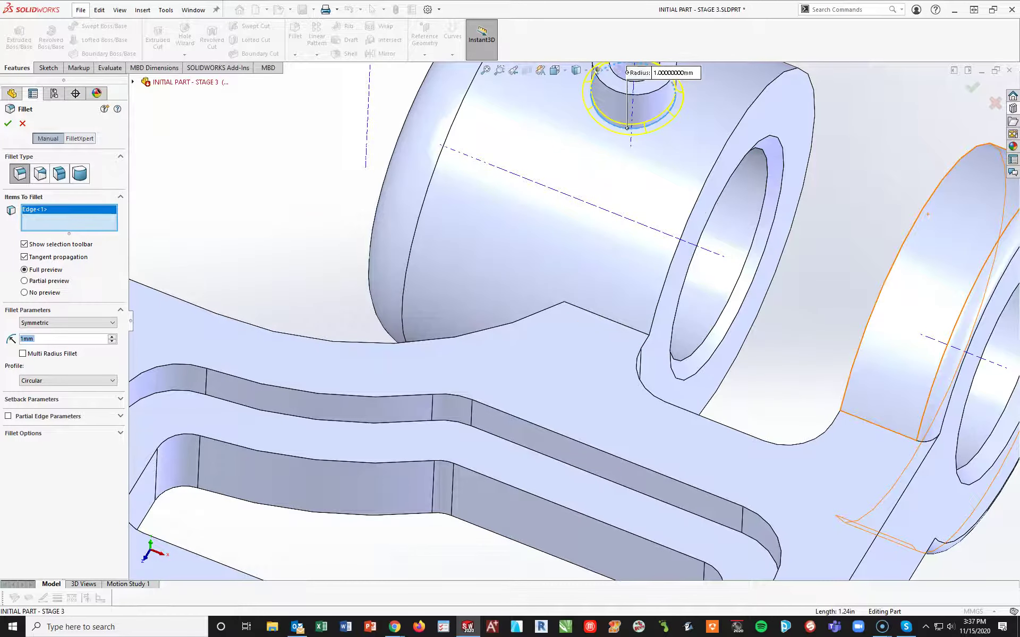
click(648, 96)
scroll(839, 239, up, 3)
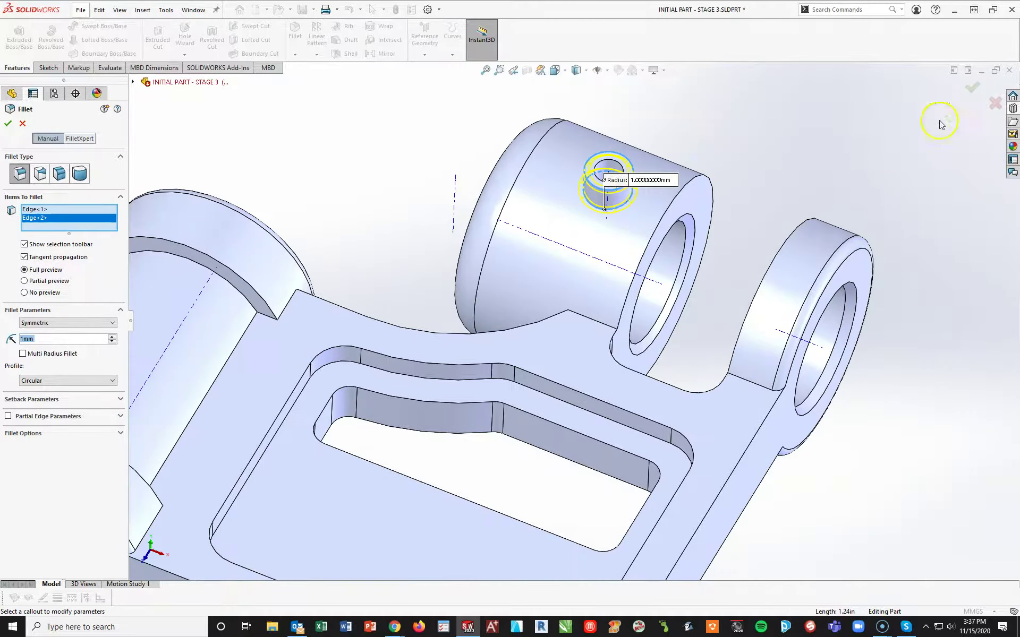
click(976, 88)
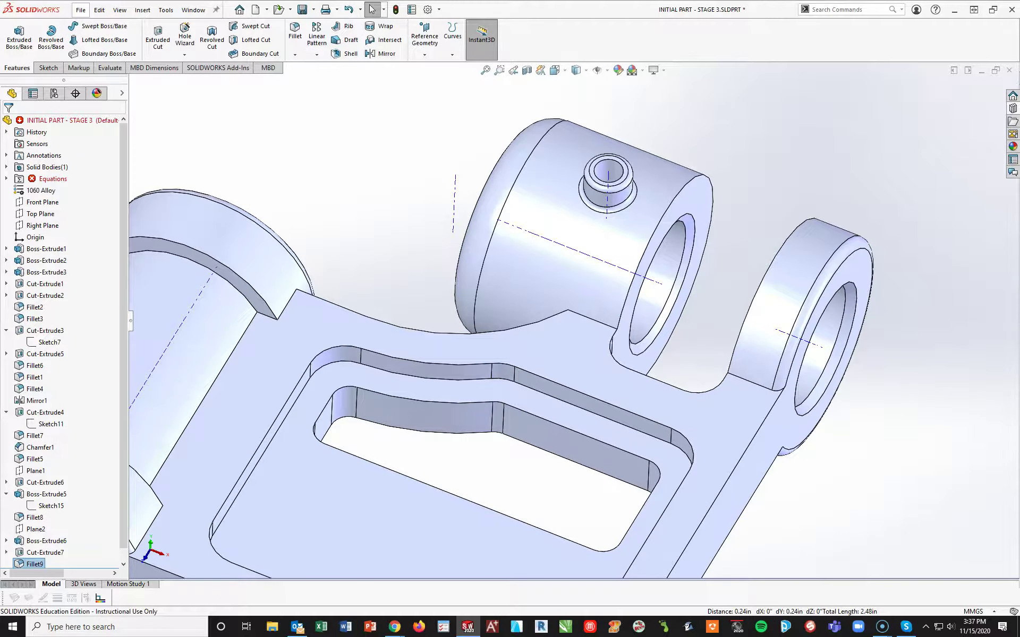
Step: Start a circular pattern around the upper cylinder's central axis
scroll(813, 319, up, 5)
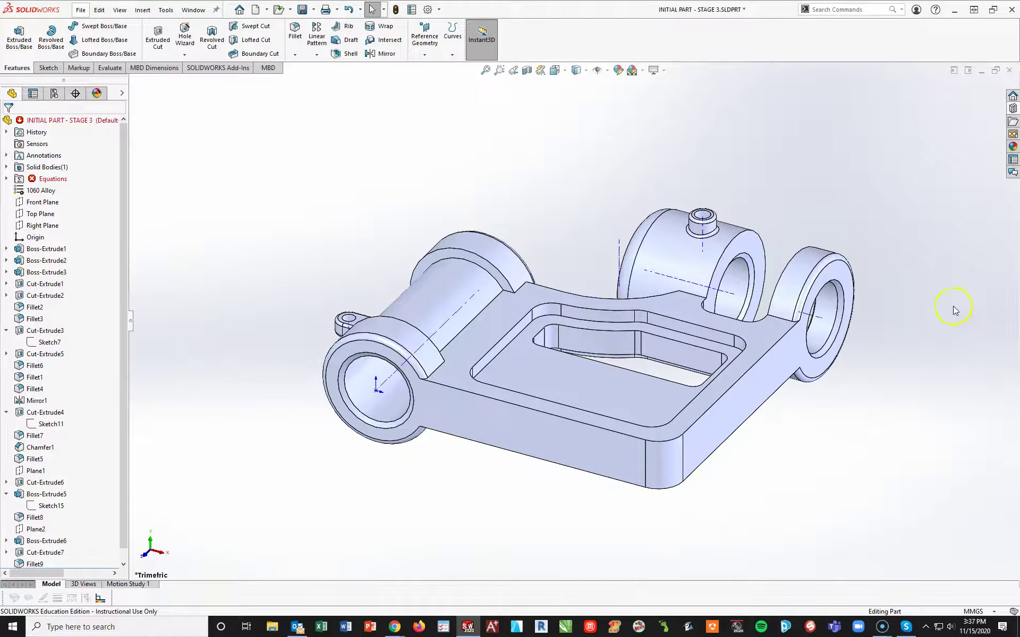
click(317, 56)
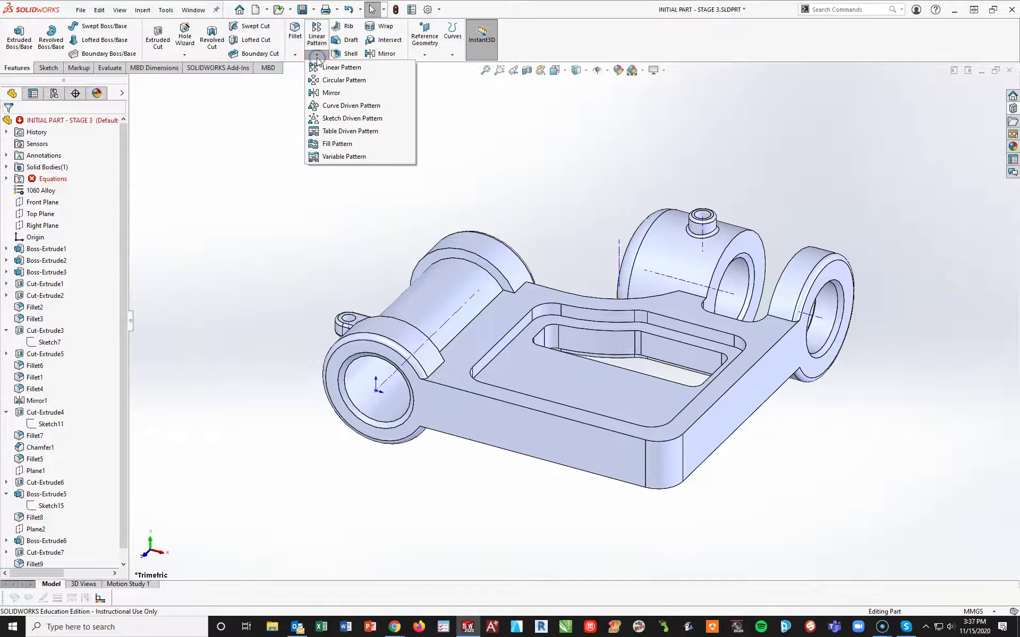
click(335, 80)
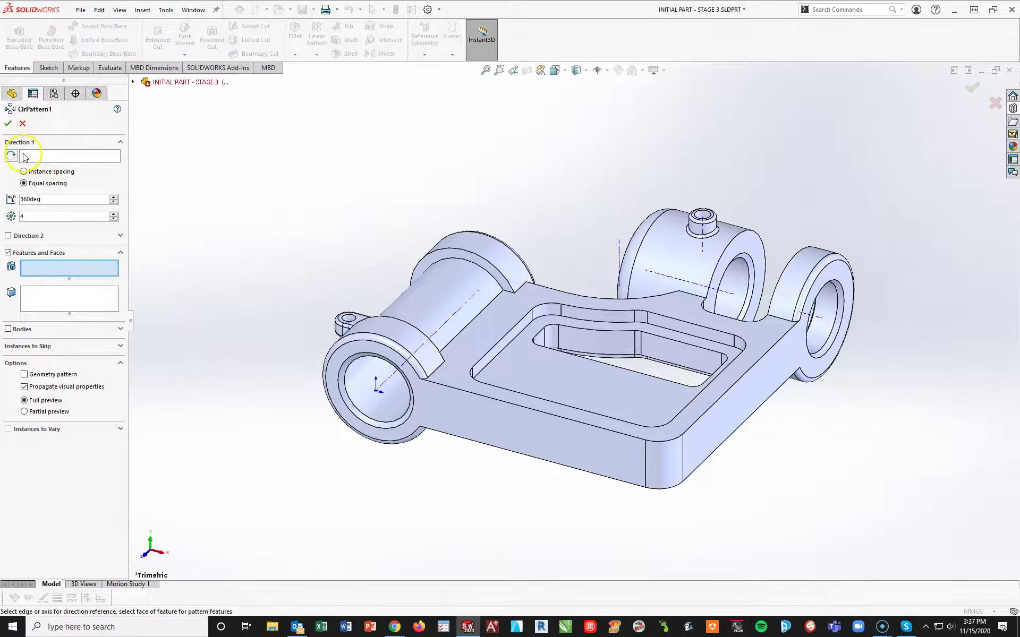
click(43, 156)
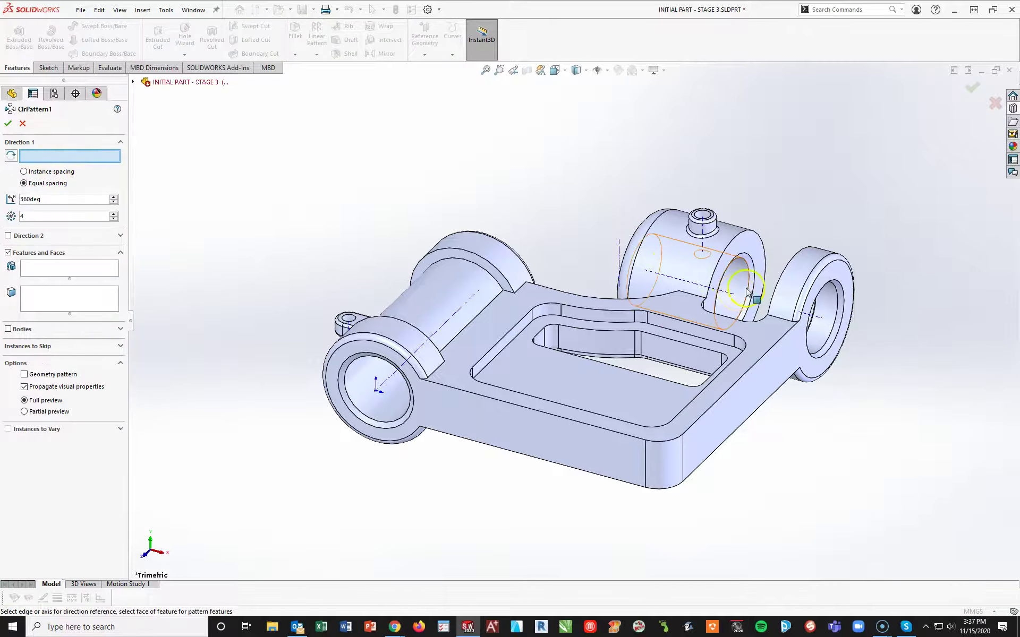
click(721, 292)
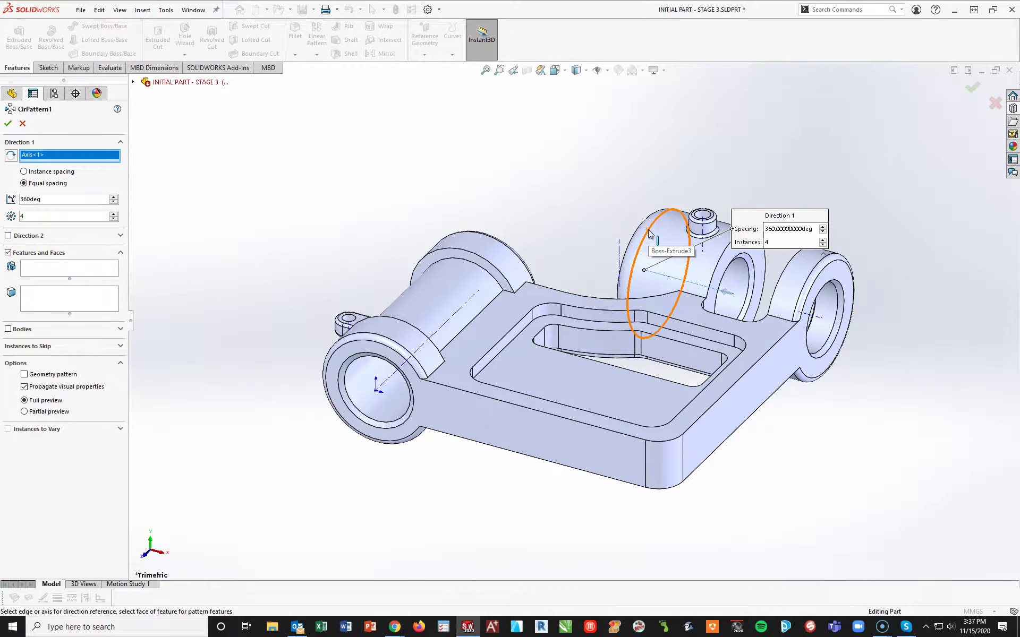
Step: Choose the small boss, its hole cut and its 1 mm fillet as the features to pattern
click(36, 272)
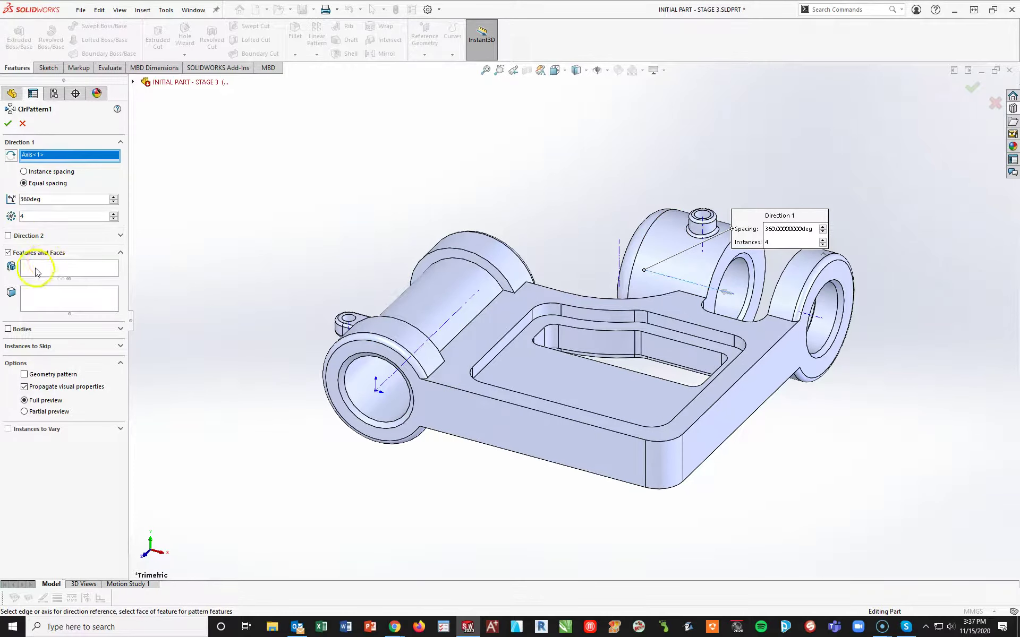
click(134, 83)
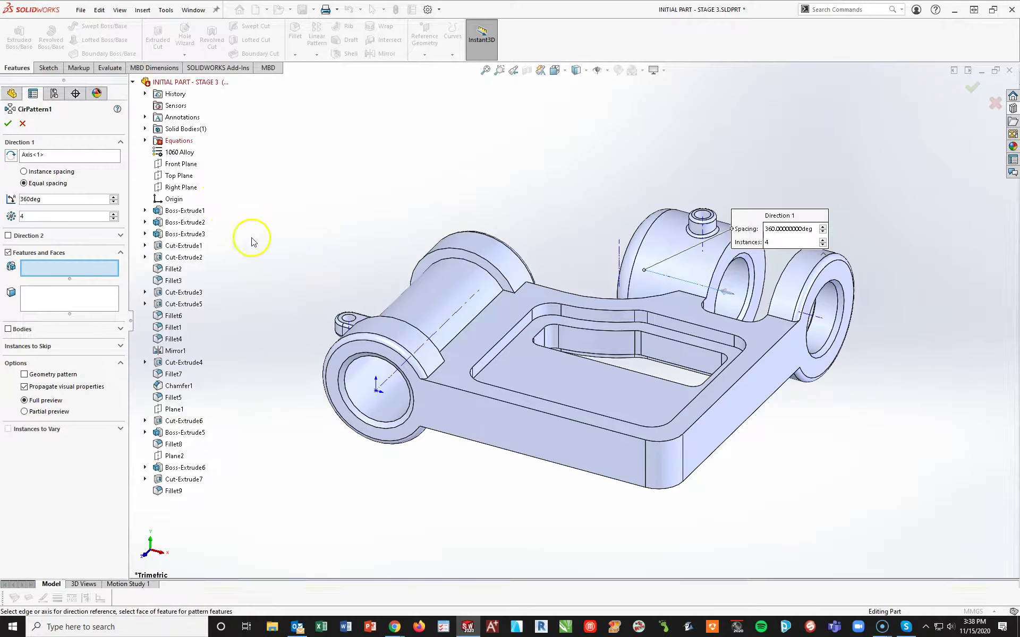
click(180, 469)
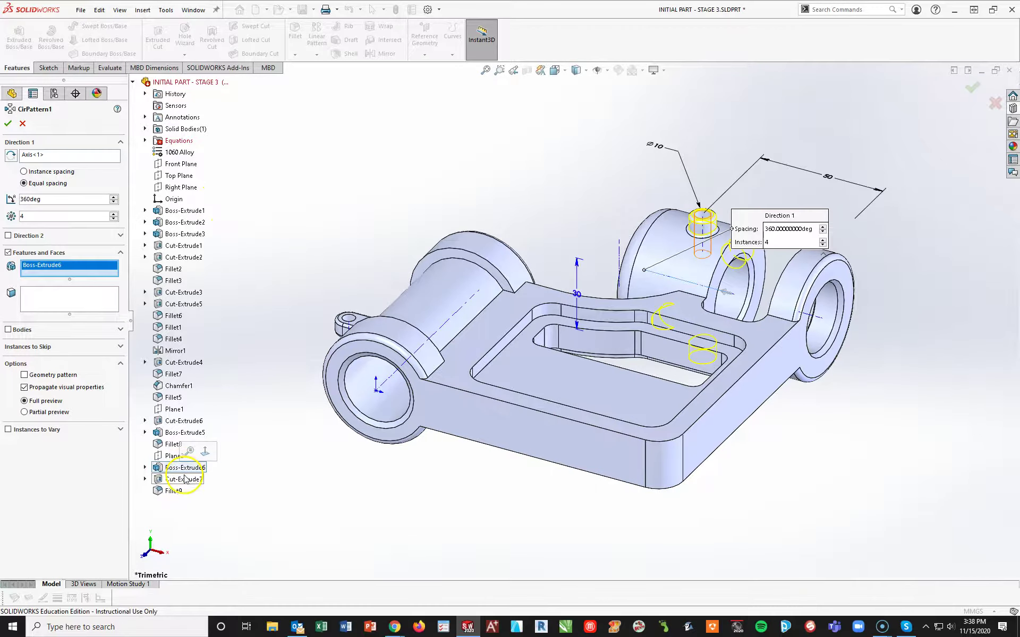
click(184, 480)
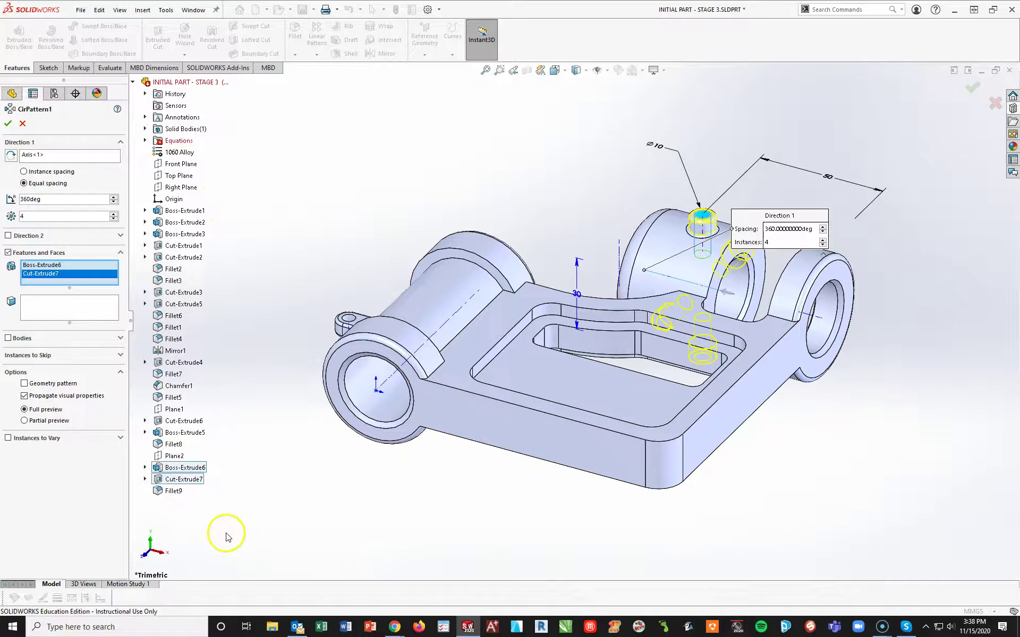
click(173, 490)
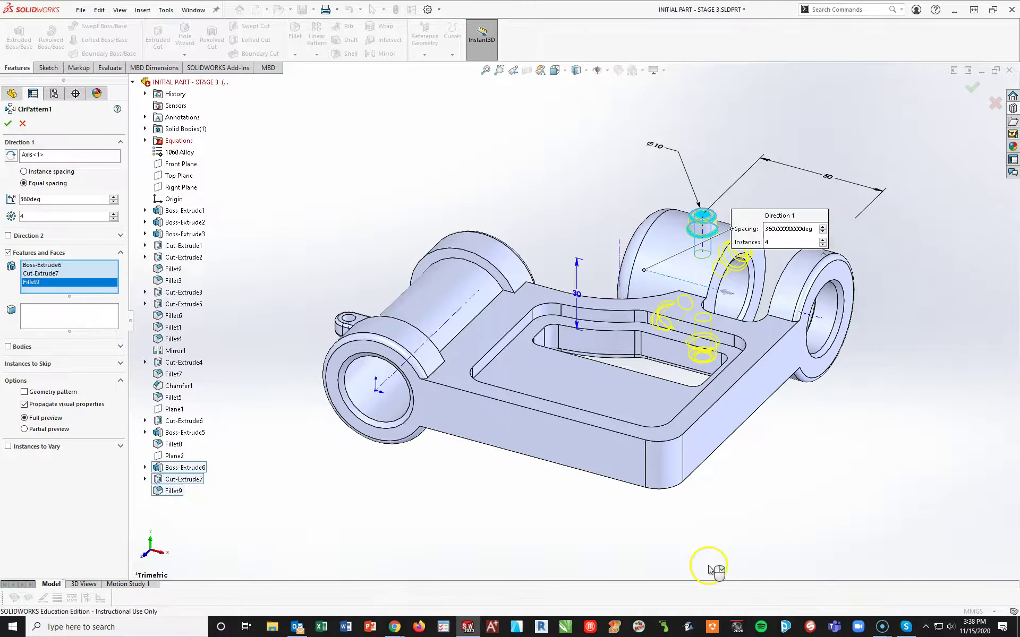
Step: Skip the pattern instance that faces the plate and finish the four-instance, 360-degree circular pattern, returning to the trimetric view
middle_drag(757, 374, 740, 332)
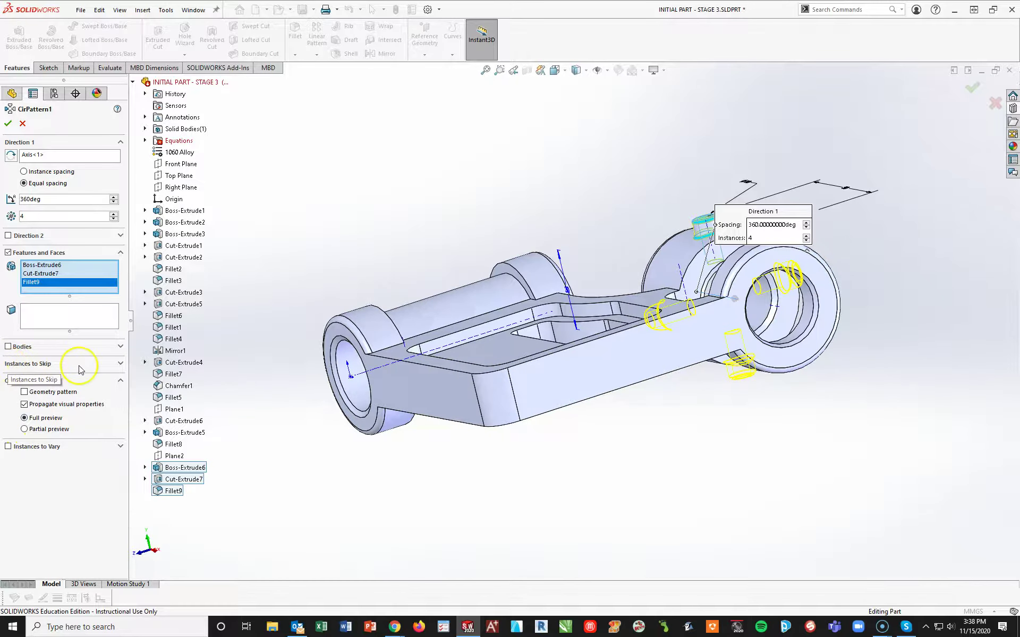
click(121, 365)
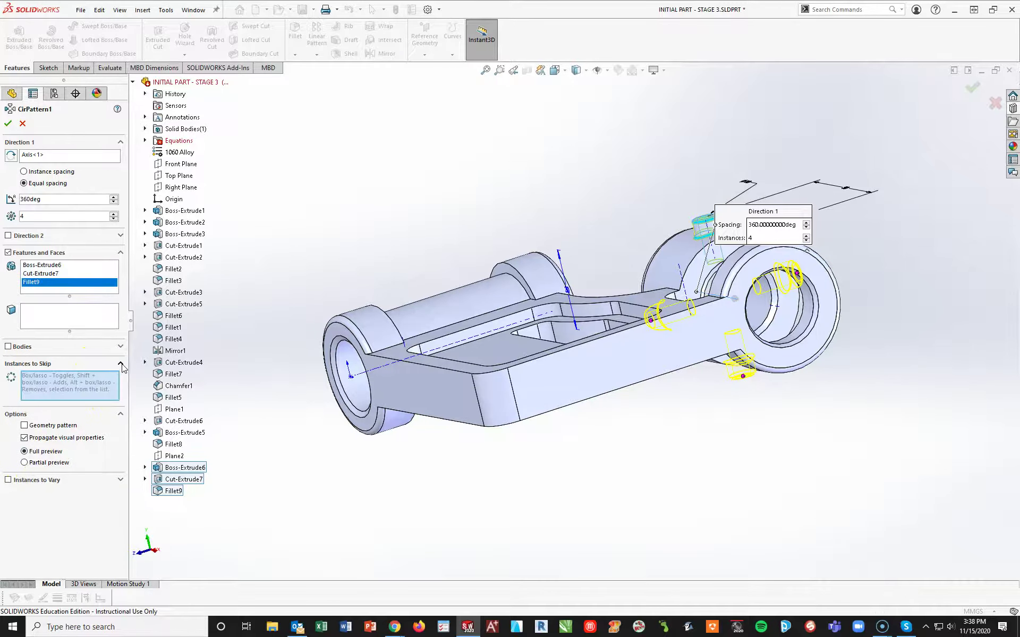
middle_drag(679, 388, 661, 357)
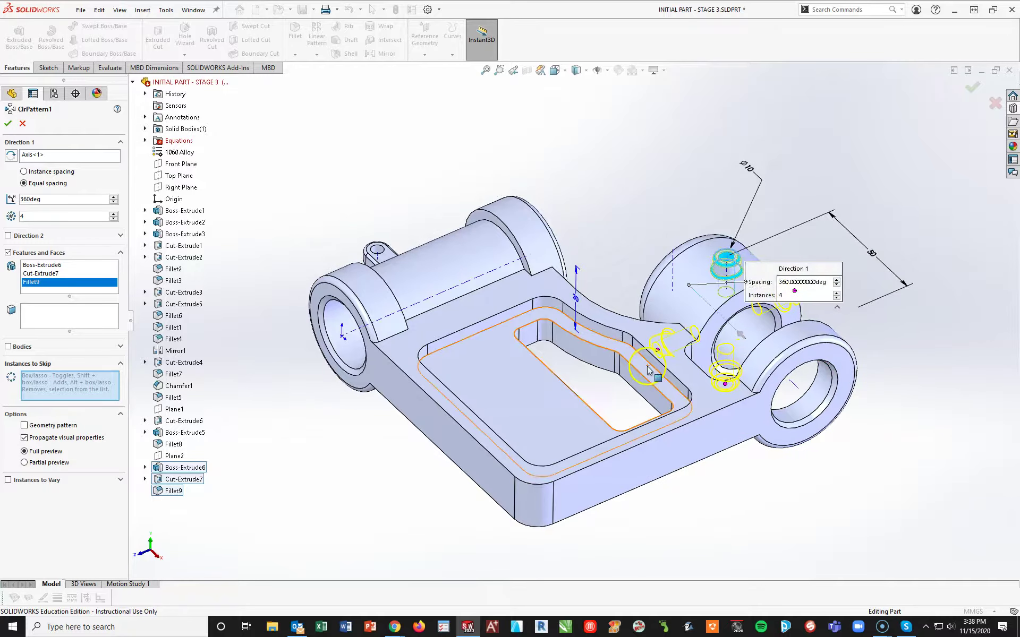
click(658, 351)
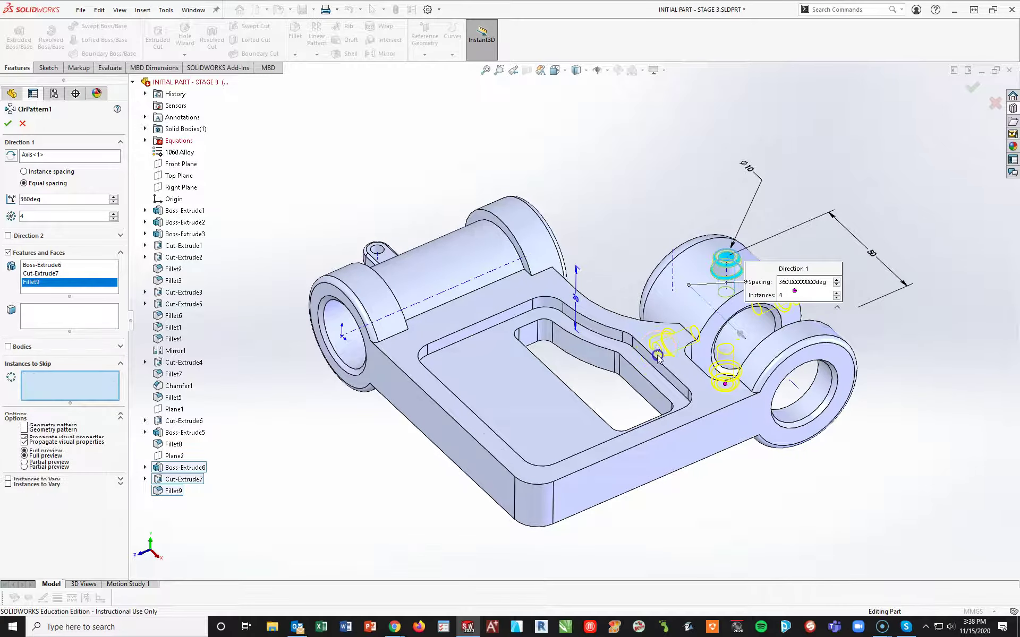
middle_drag(759, 506, 822, 434)
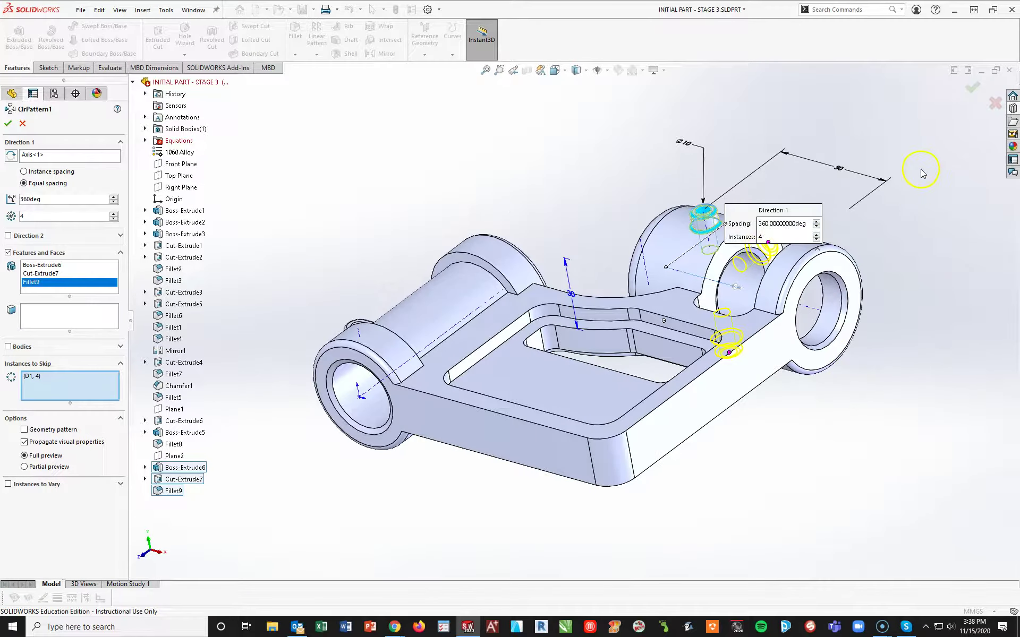
click(976, 93)
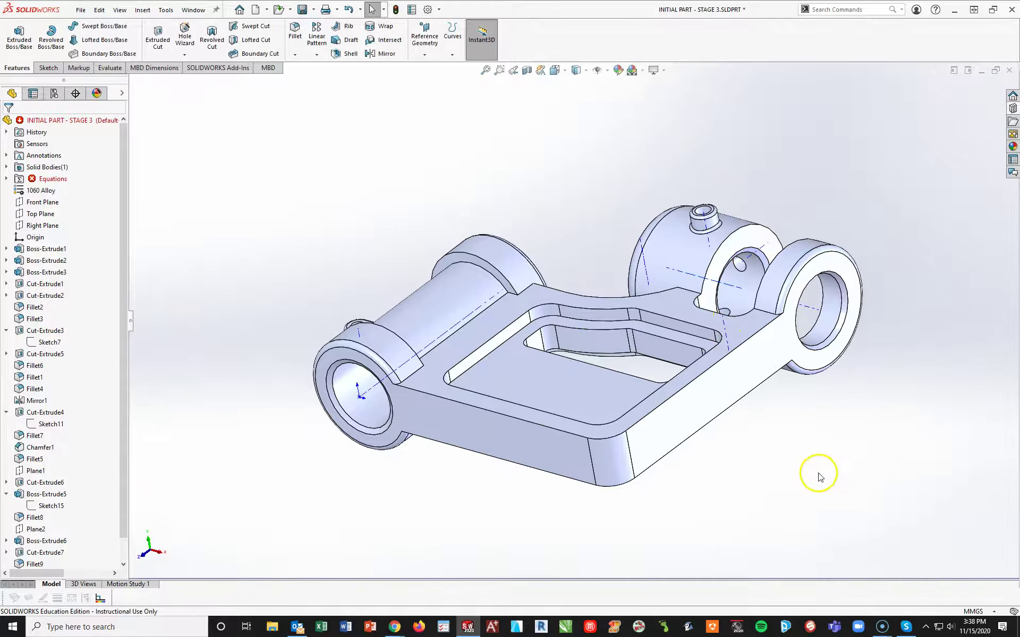
key(space)
click(927, 514)
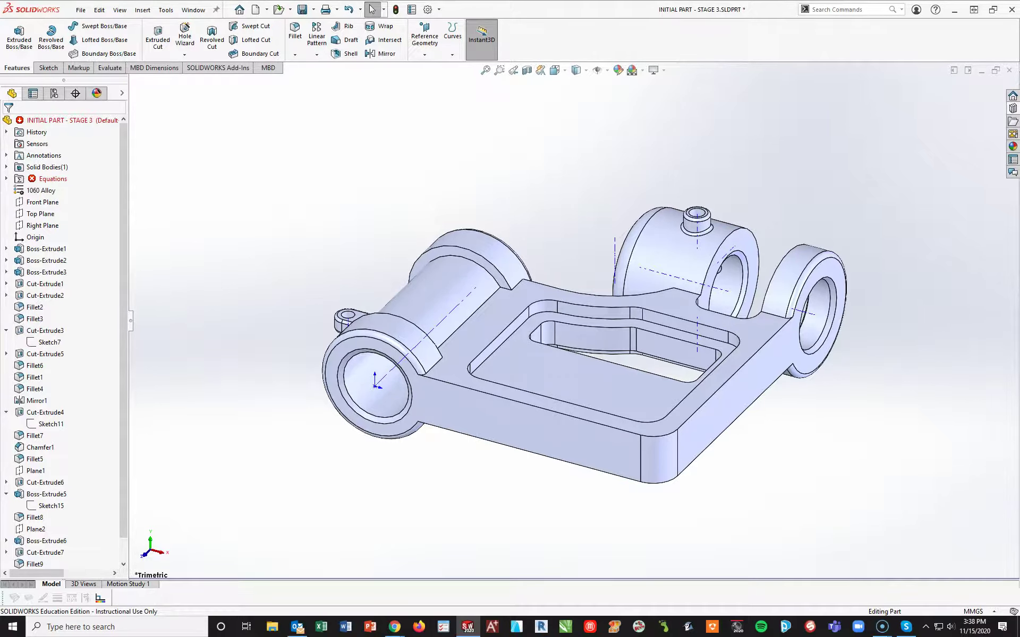
Step: Save the part to the Desktop under the new name INITIAL PART - STAGE 4, accepting the save despite rebuild errors
click(313, 10)
click(319, 35)
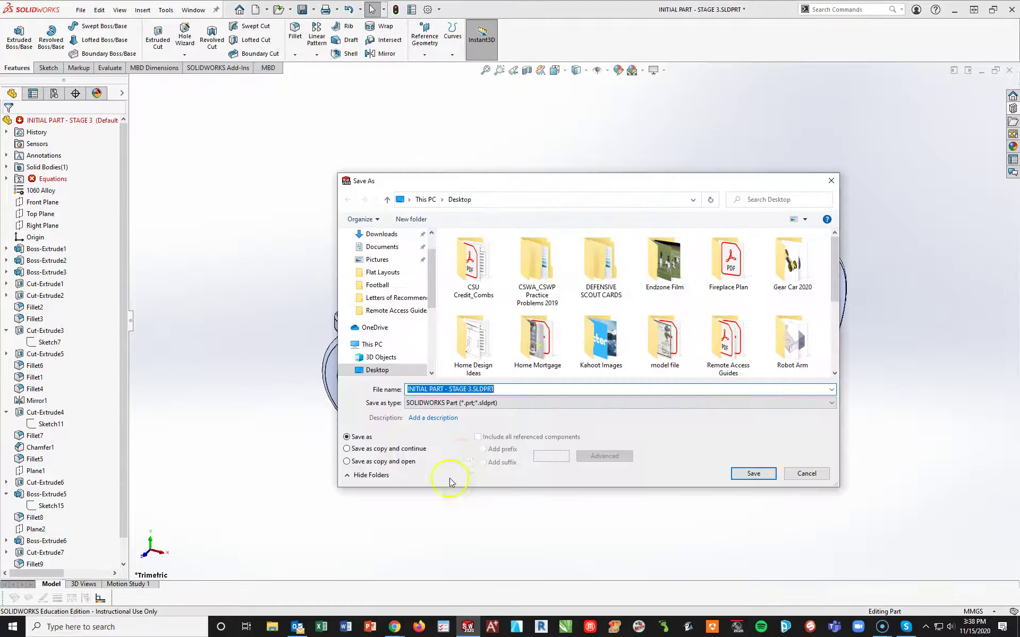
click(472, 388)
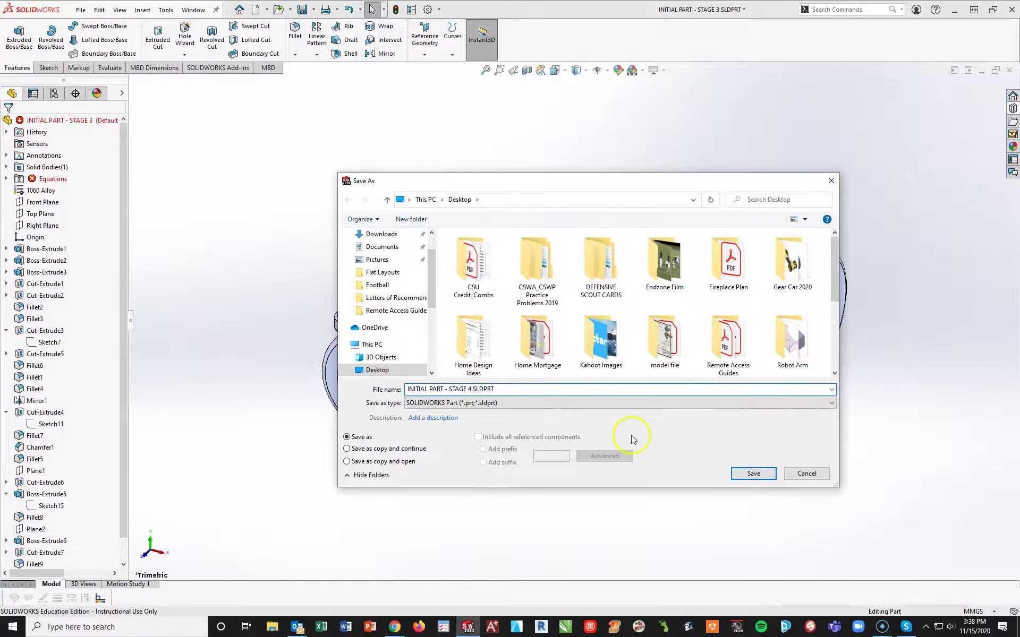
click(752, 474)
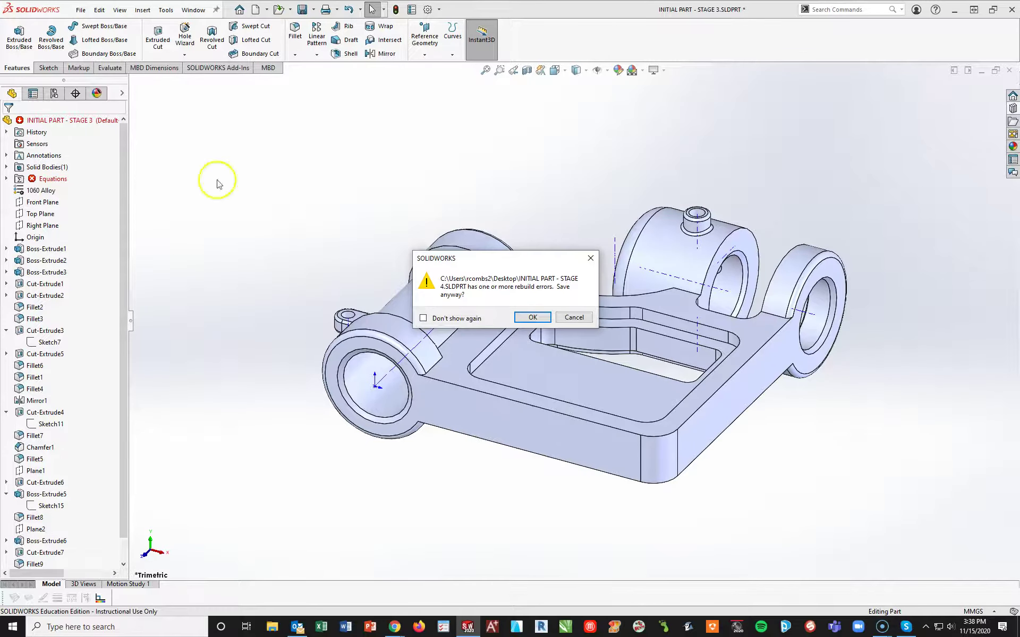
click(534, 315)
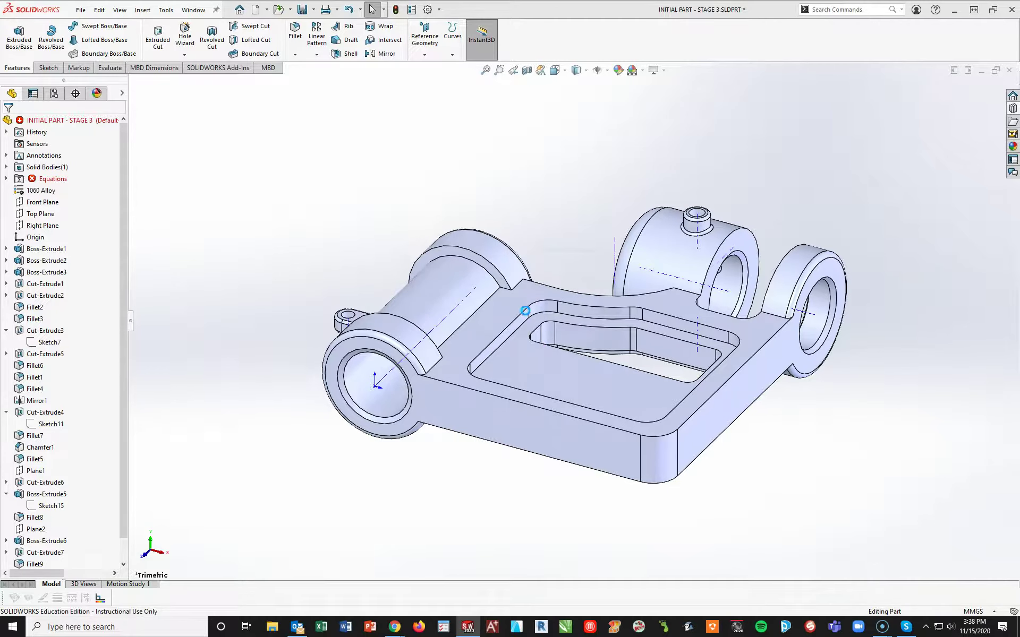
Step: Delete the failing D2@Sketch8 equation from the part's equations and save the part
click(6, 179)
click(47, 181)
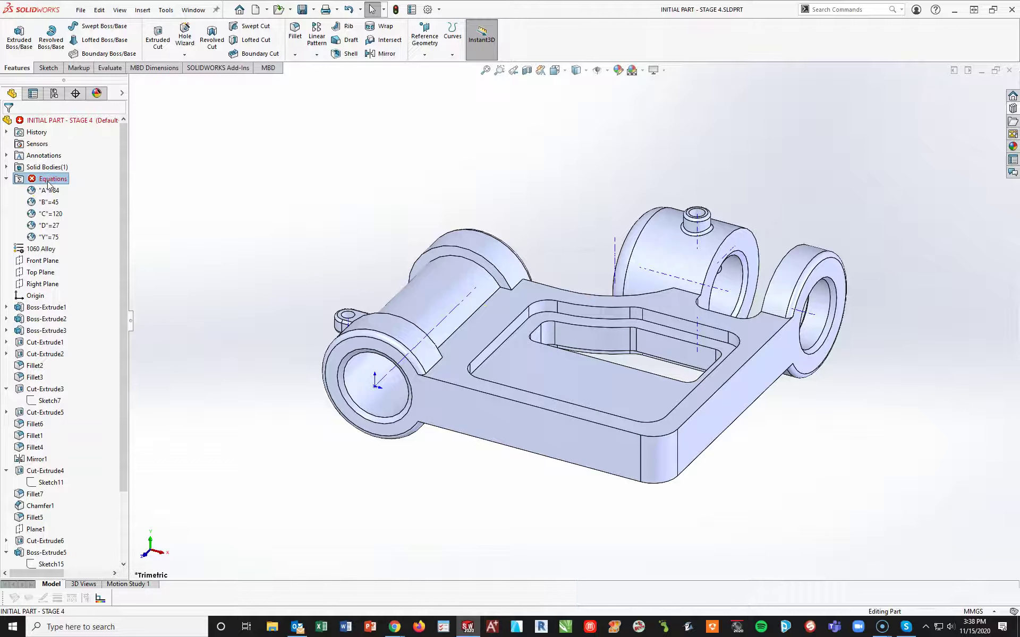
right_click(48, 182)
click(65, 188)
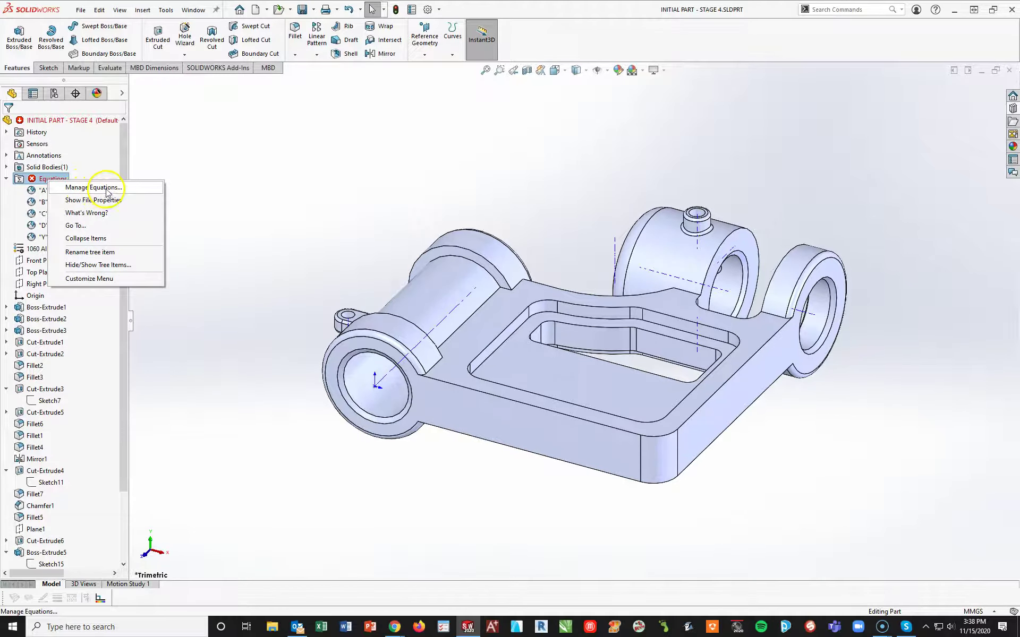
click(127, 188)
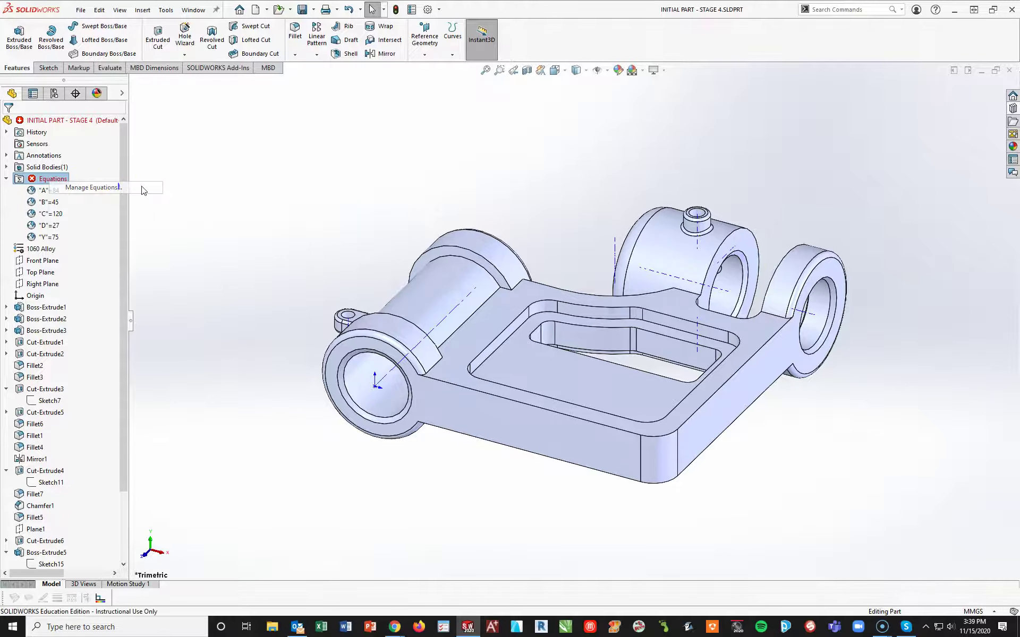
drag(616, 192, 616, 237)
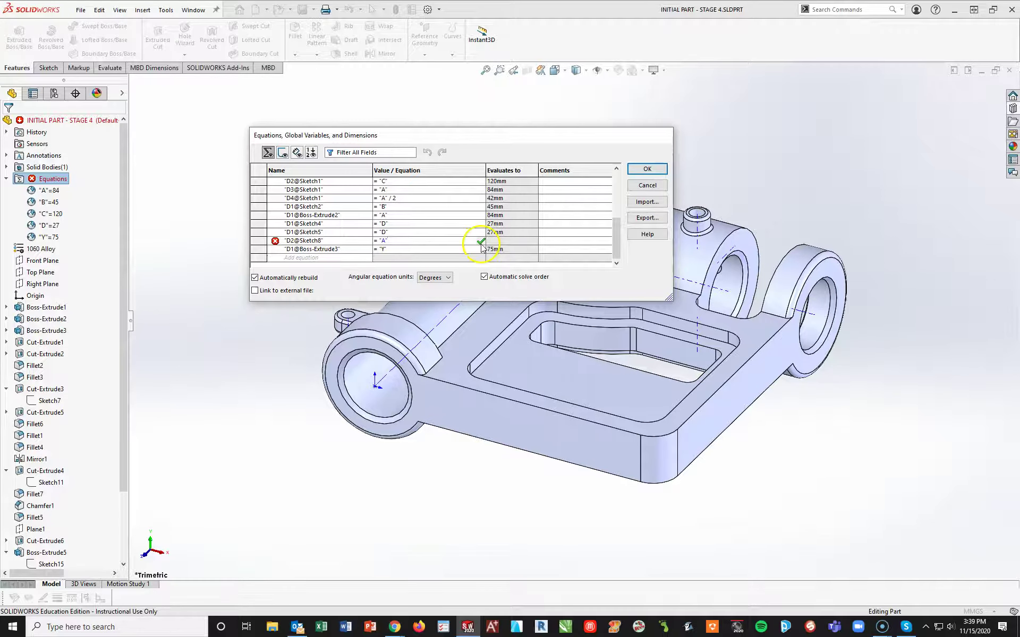
right_click(331, 243)
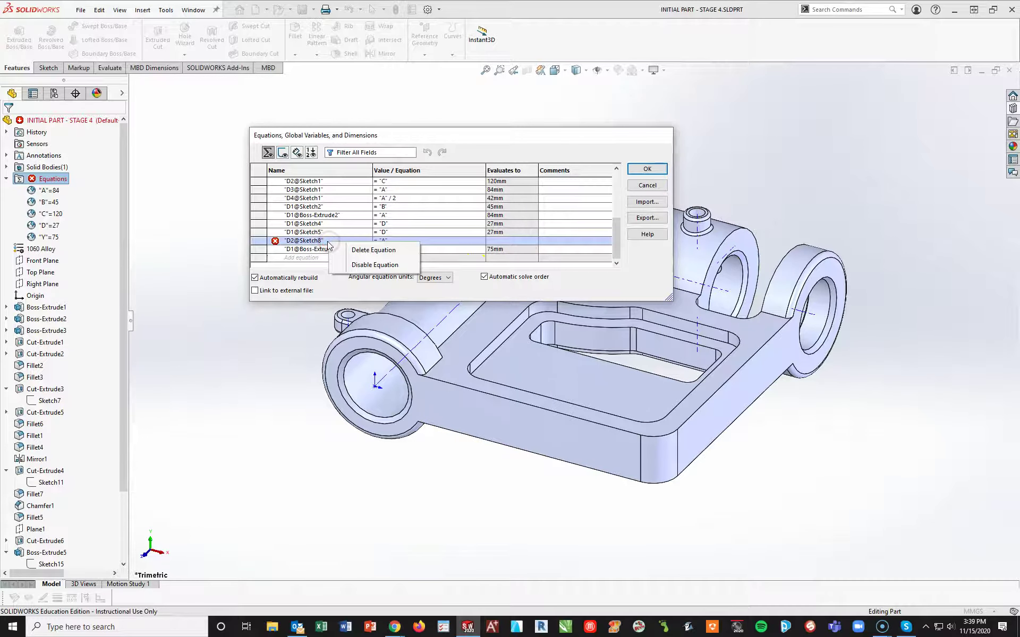
click(374, 250)
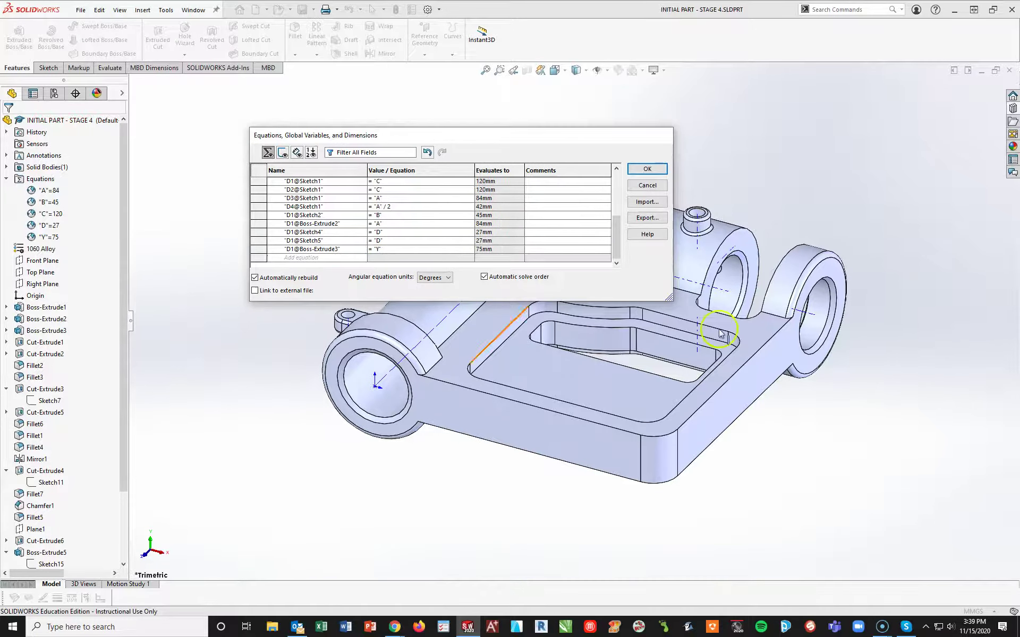
key(Return)
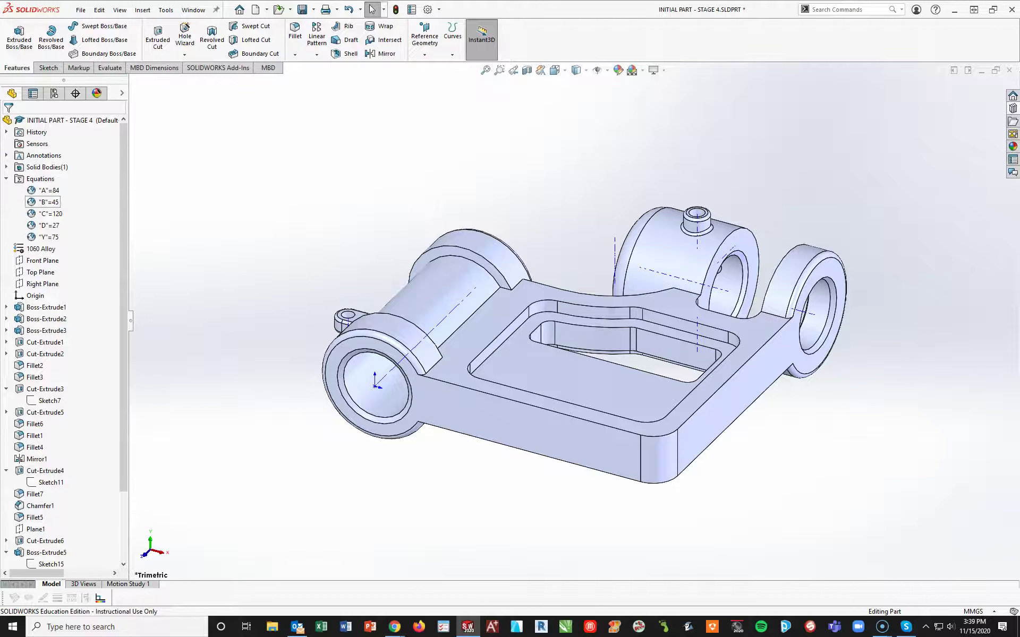
click(7, 179)
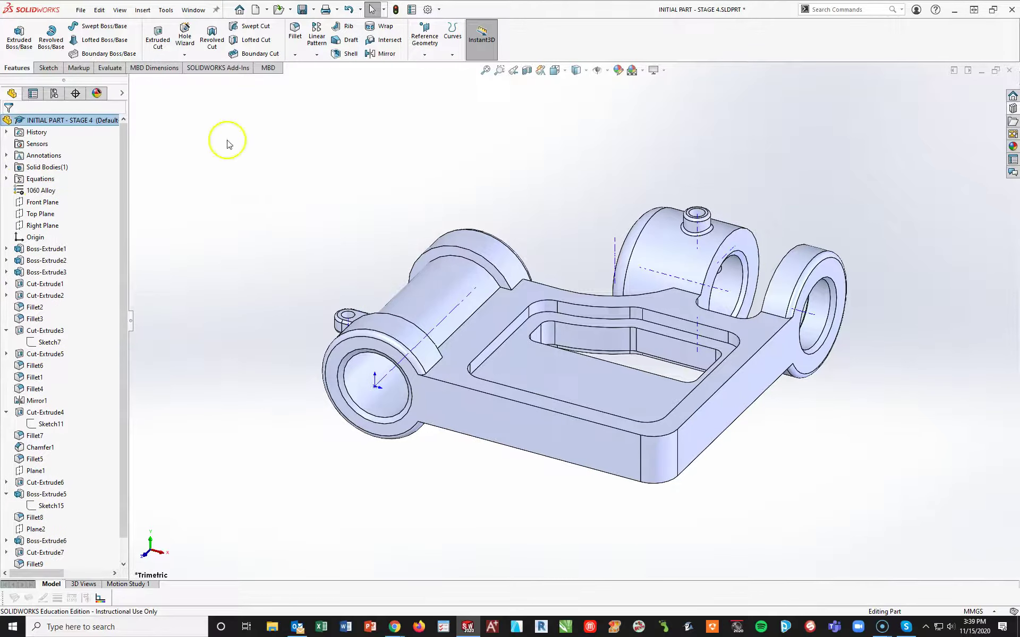
click(302, 9)
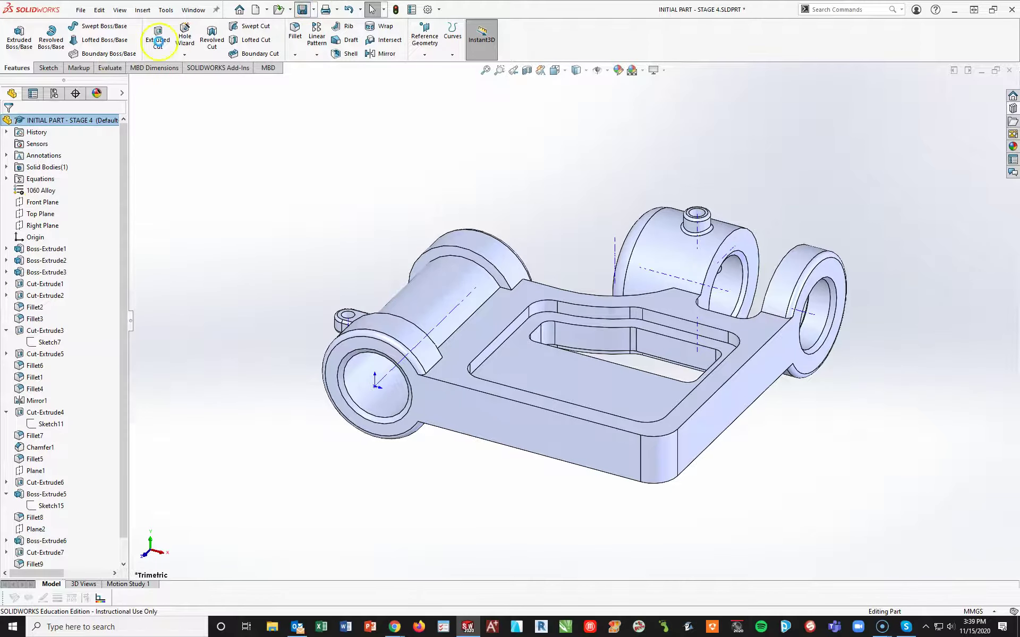
Step: Check the mass properties of the stage 4 part
click(109, 67)
click(139, 37)
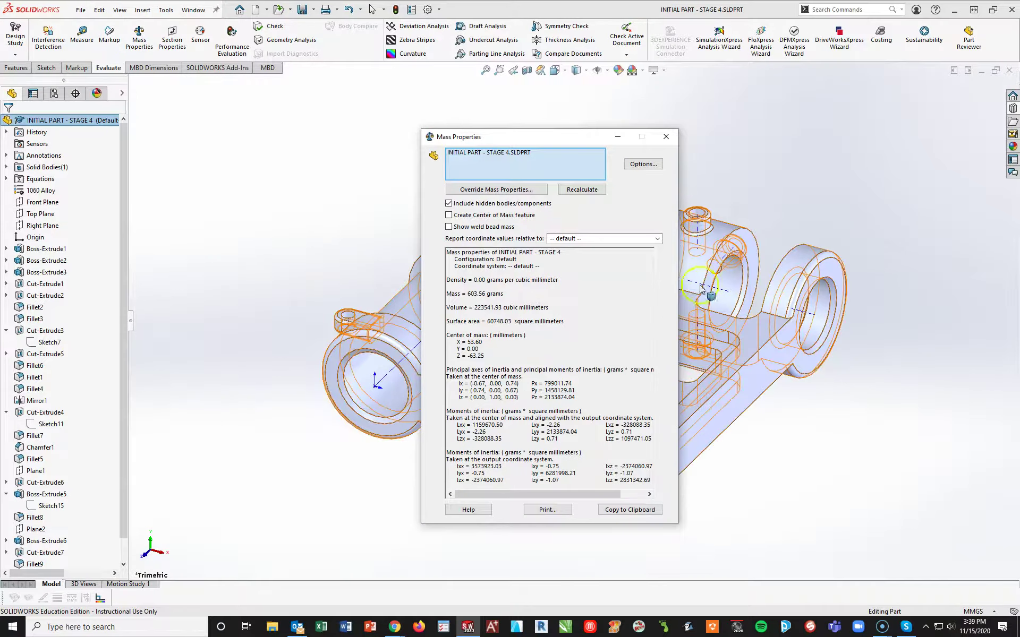
click(667, 140)
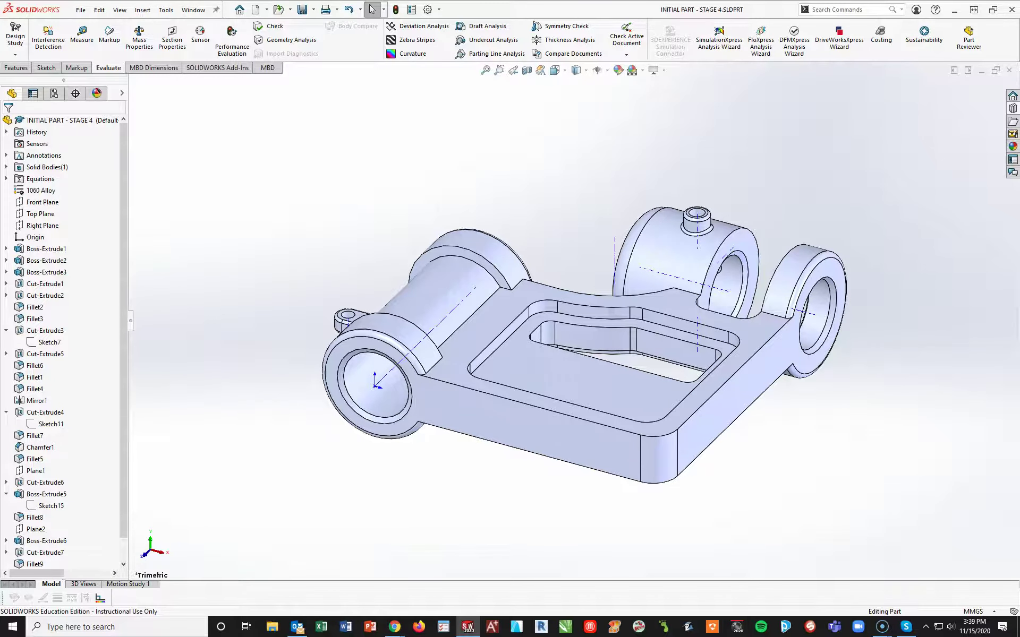
Step: Look up the new parameters in the exam PDF and set global variables A to 90 and B to 48 in SOLIDWORKS
key(alt+Tab)
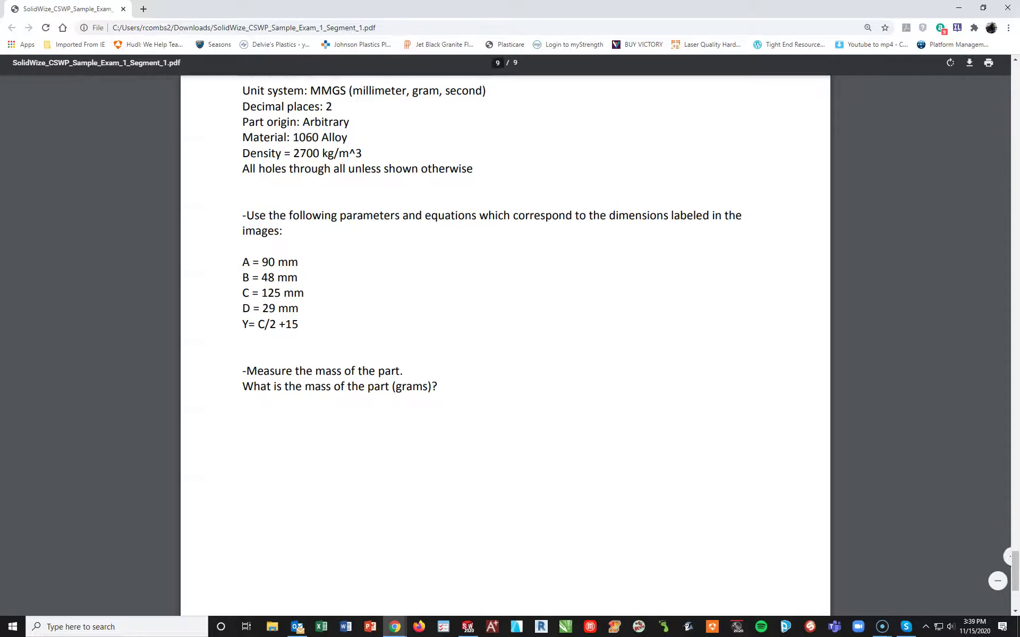
click(1005, 8)
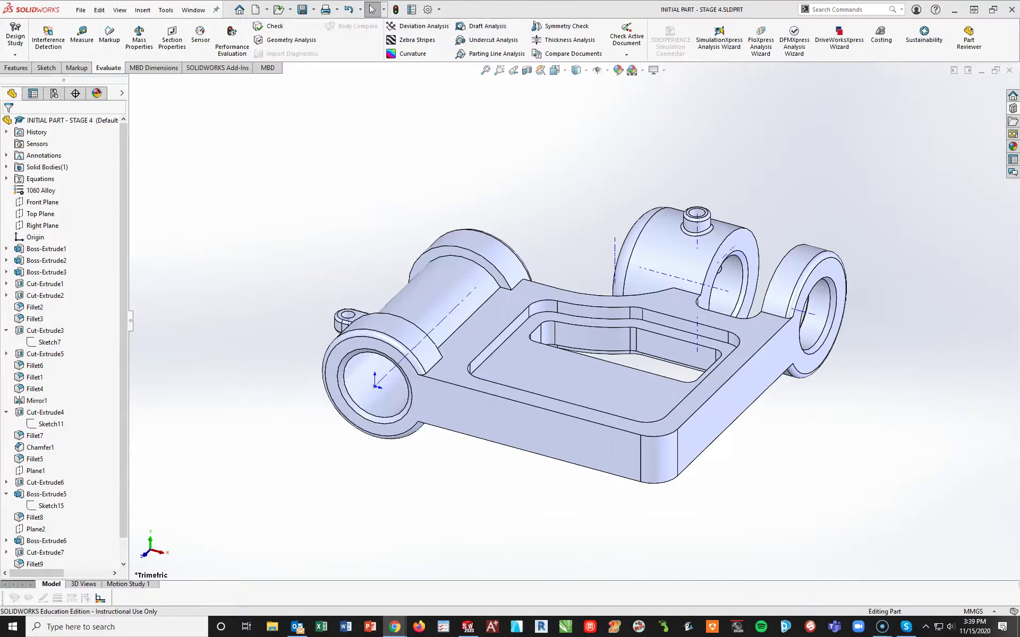
right_click(55, 178)
click(96, 182)
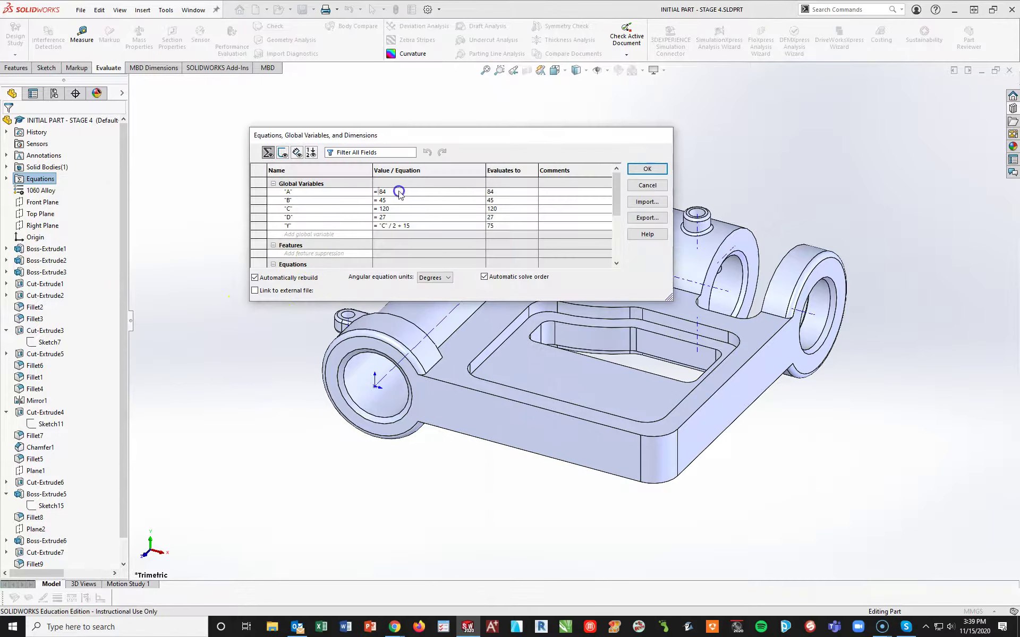
key(BackSpace)
key(BackSpace)
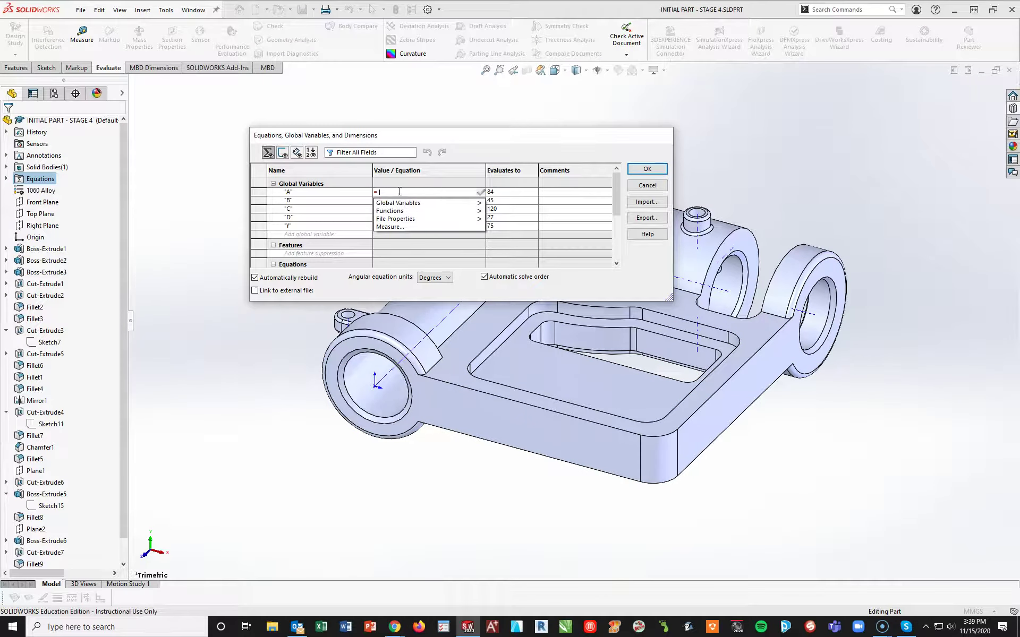
text(90)
click(479, 202)
click(435, 218)
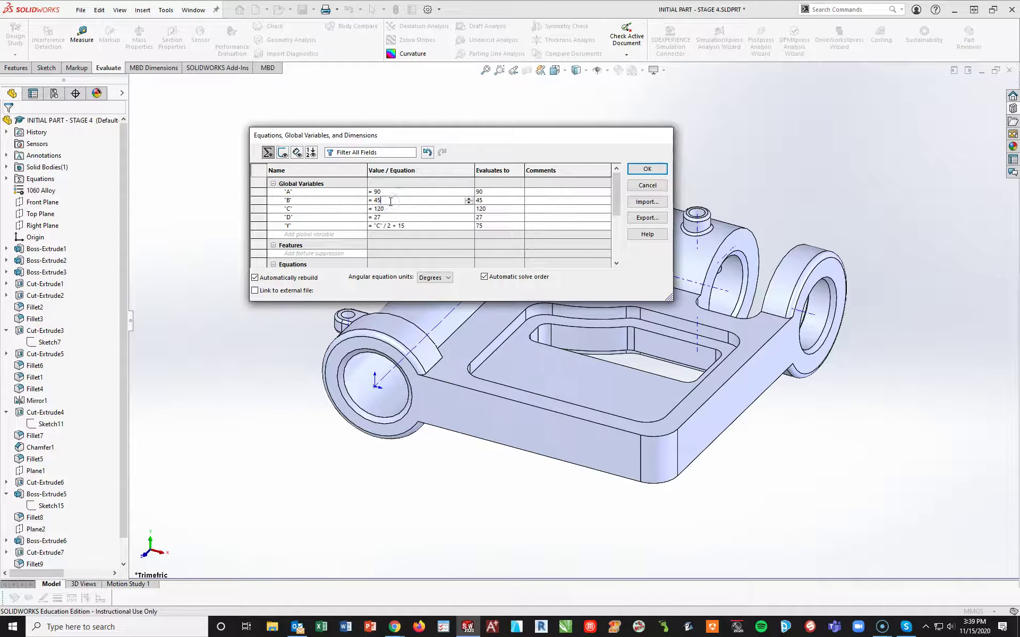
key(BackSpace)
text(8)
key(Return)
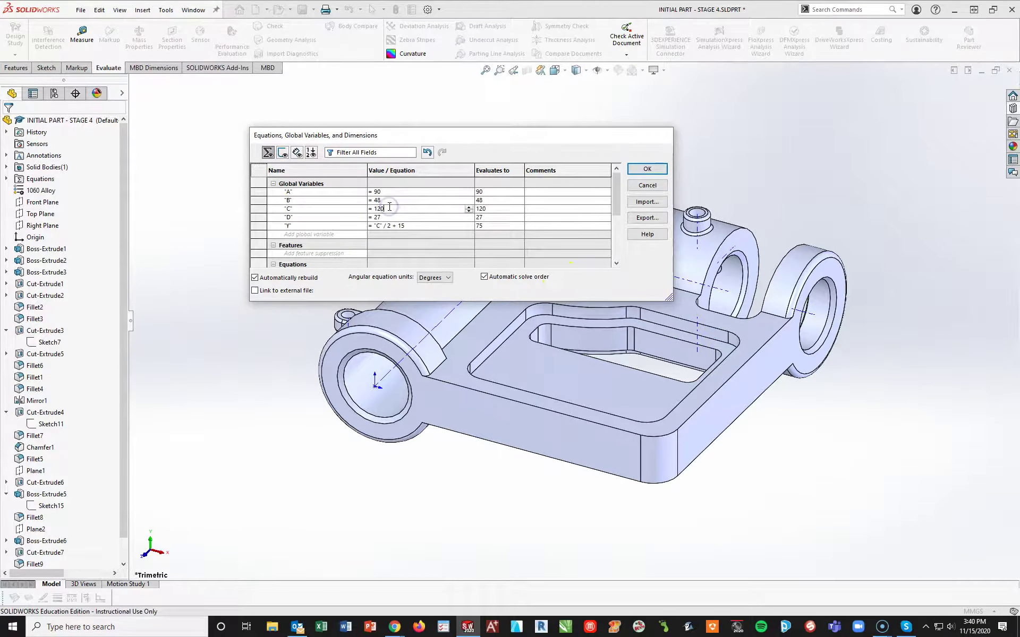
Step: Set global variable C to 125nm, stop for repair at the Sketch3 warning and dismiss the error report
key(BackSpace)
text(5nm)
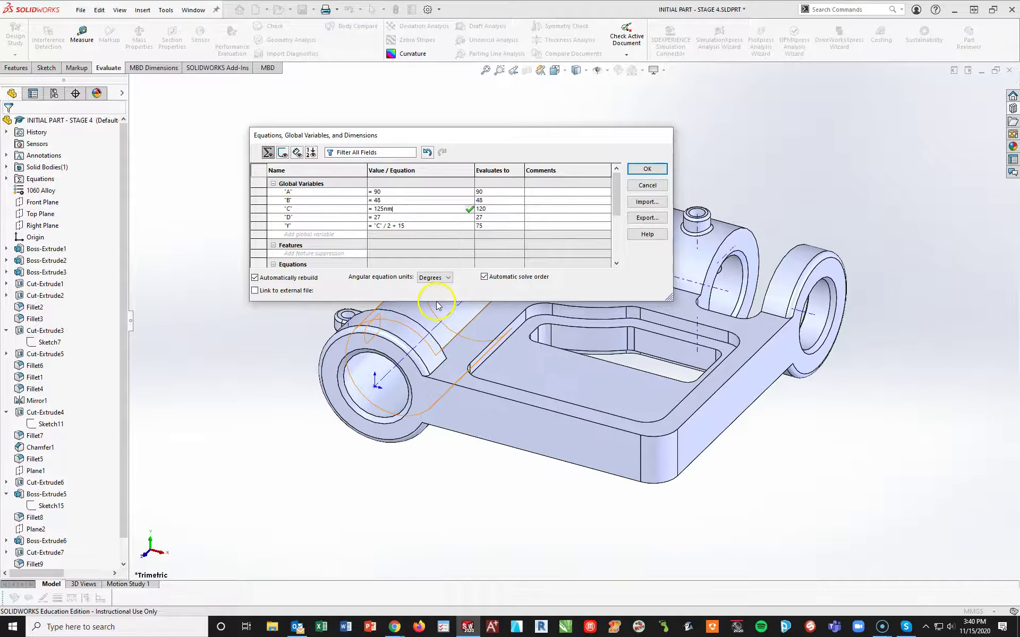
click(399, 222)
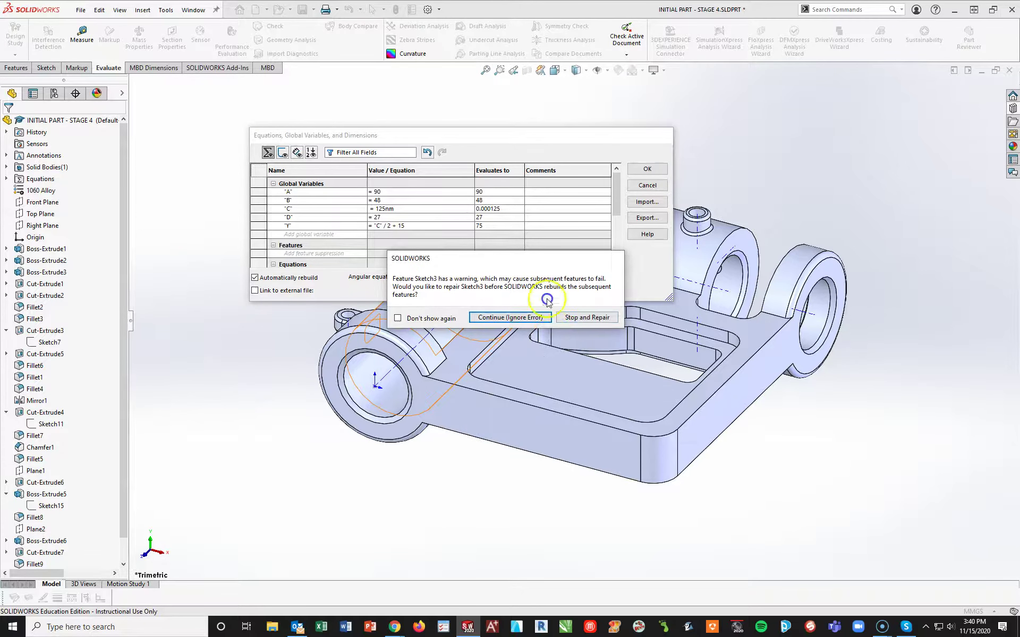
click(586, 318)
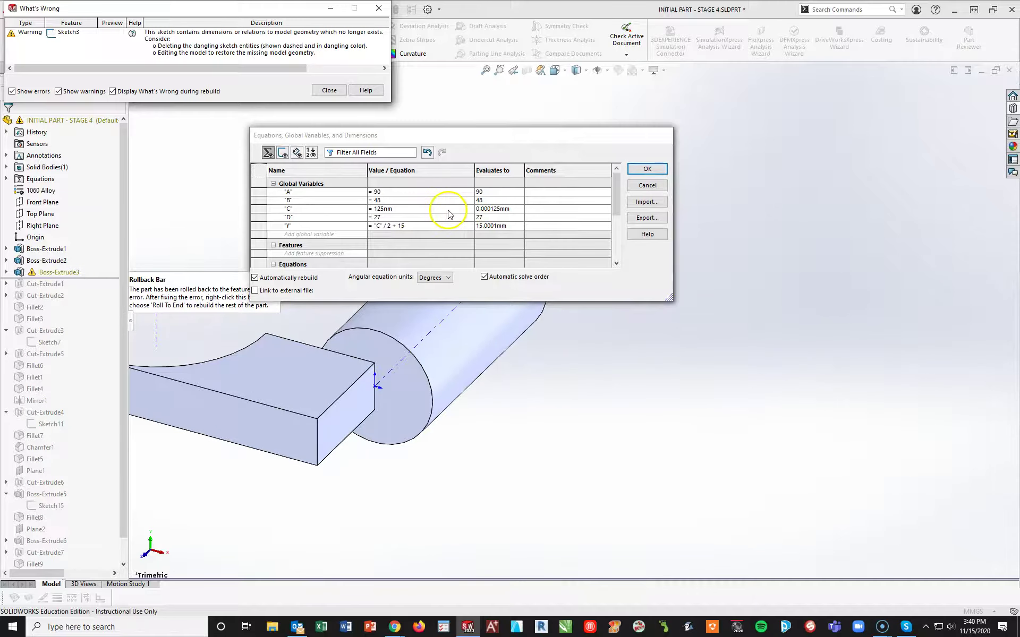
click(329, 90)
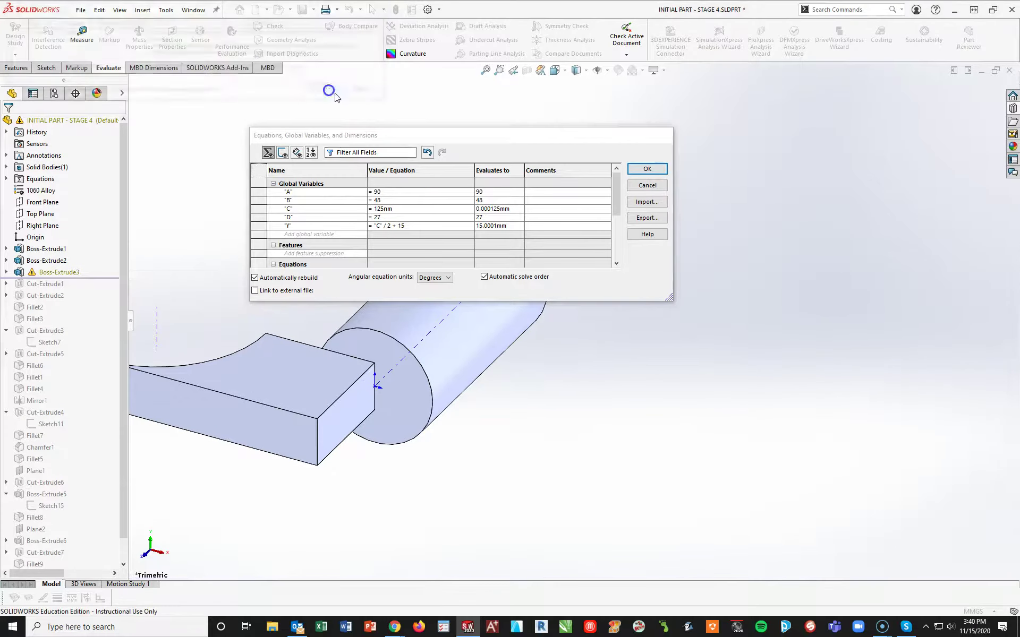
Step: Correct global variable C to 125 without the nm unit
click(401, 209)
click(394, 201)
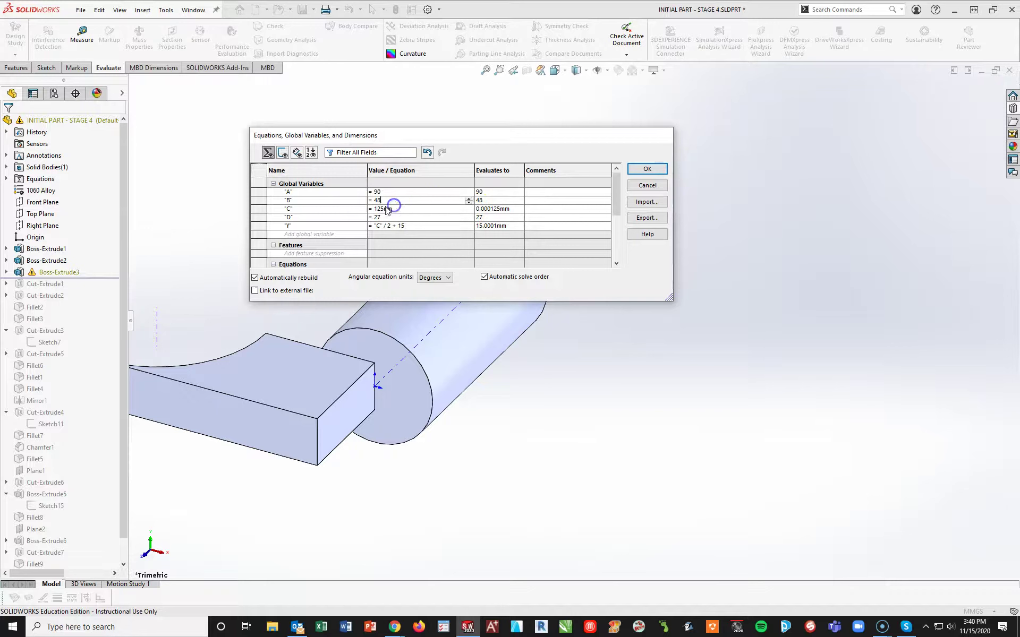
click(381, 218)
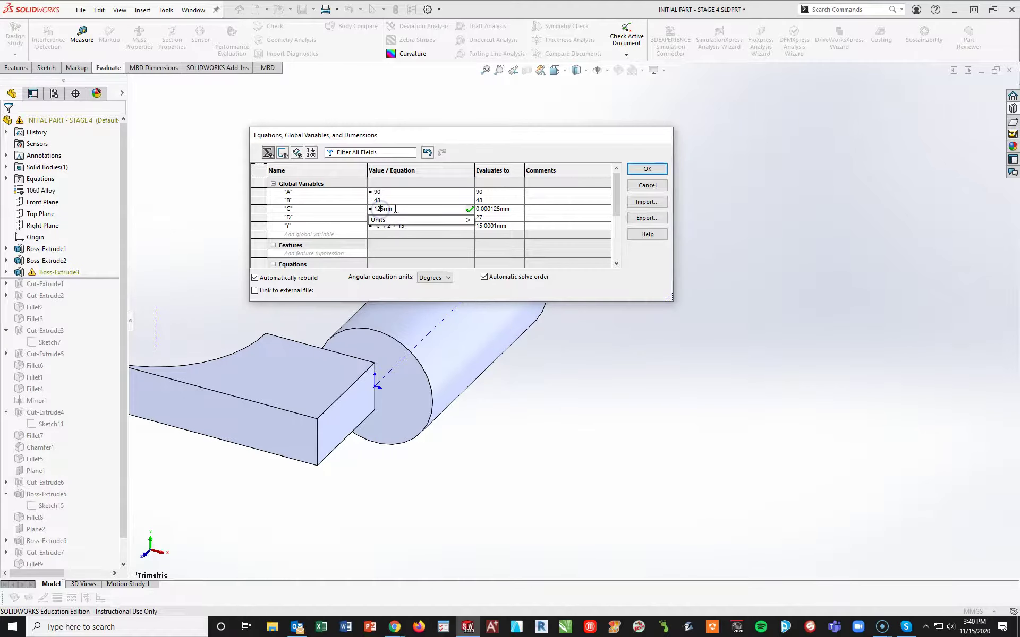
mouse_move(391, 219)
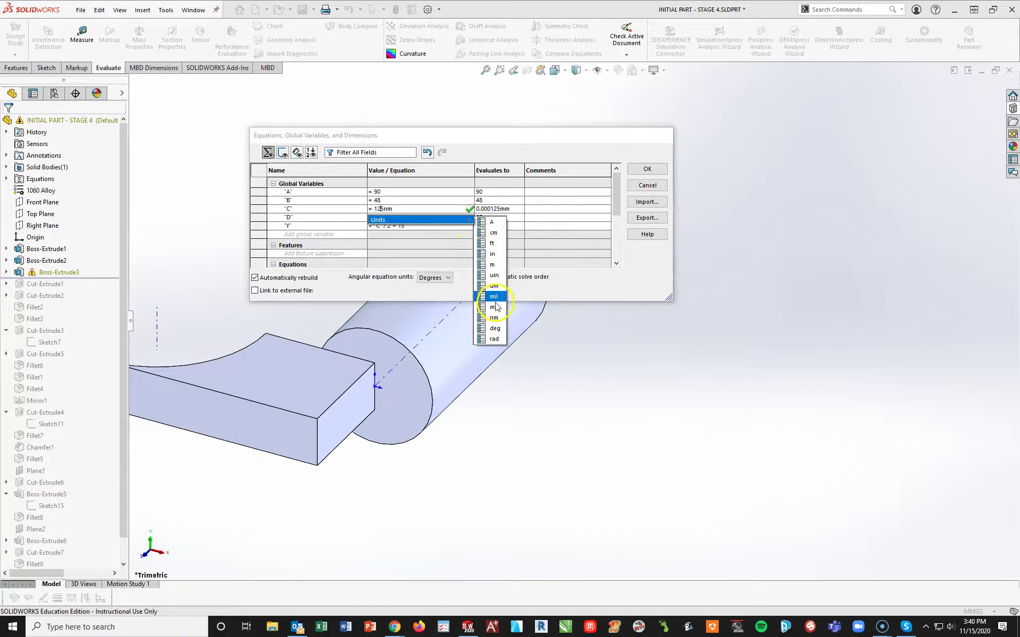
click(494, 307)
click(412, 210)
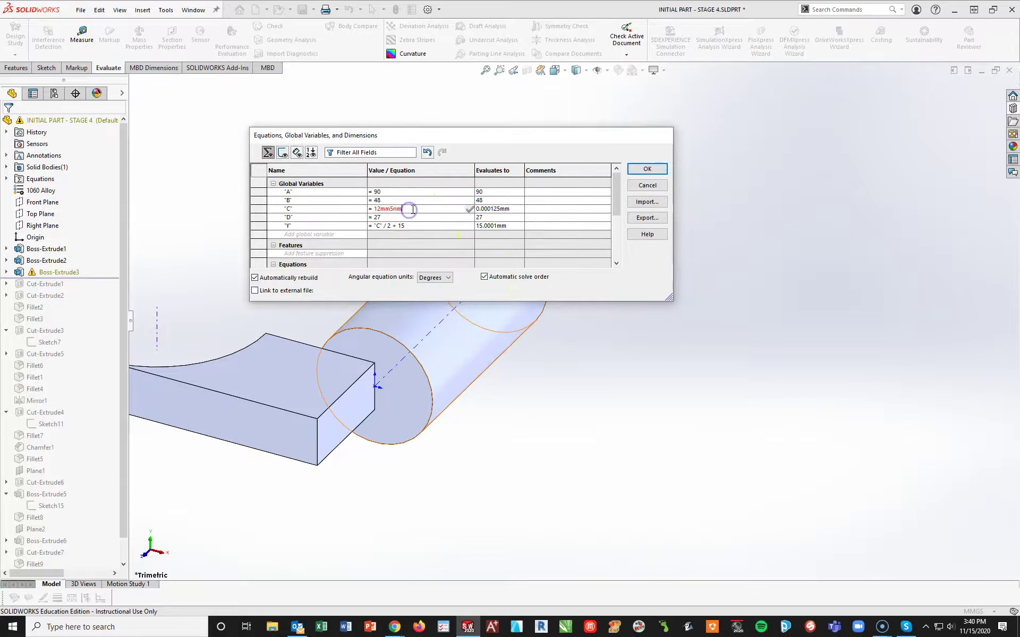
key(BackSpace)
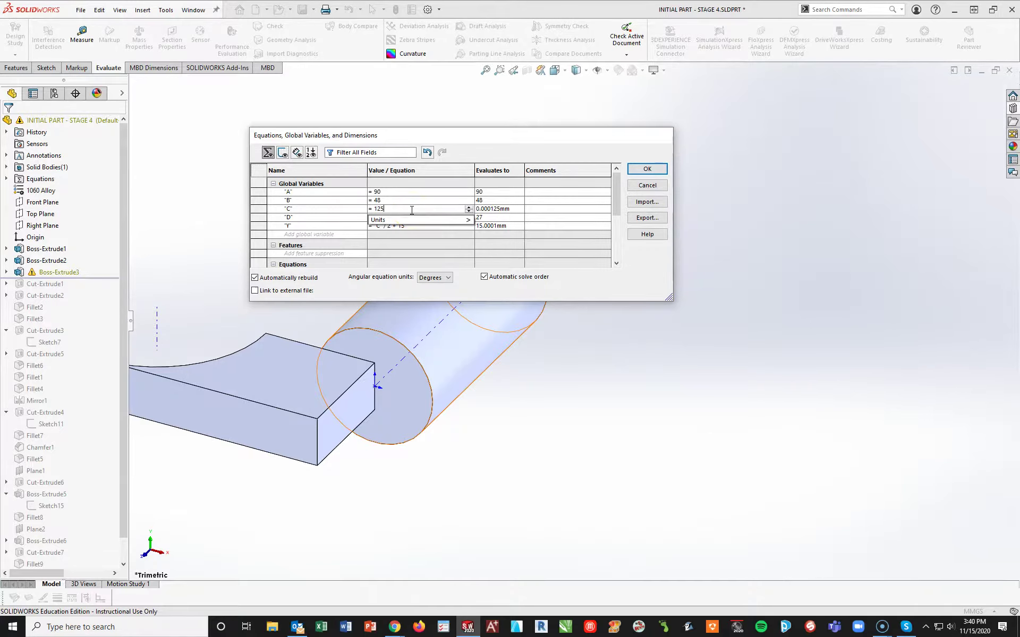
key(Tab)
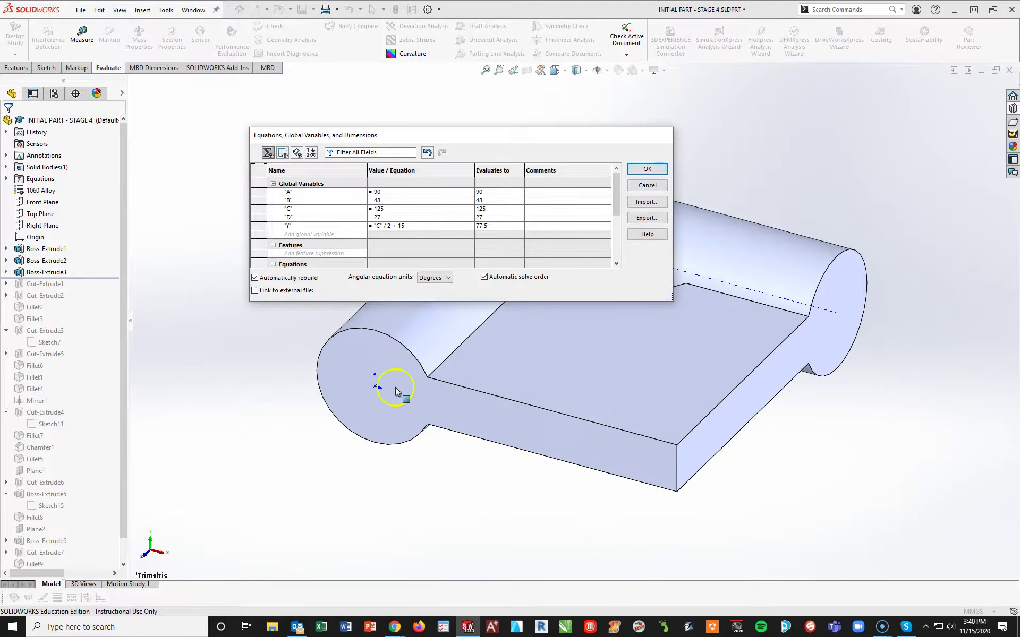
Step: Set global variable D to 29 and roll the feature tree forward to the end, past CirPattern1
click(388, 220)
key(BackSpace)
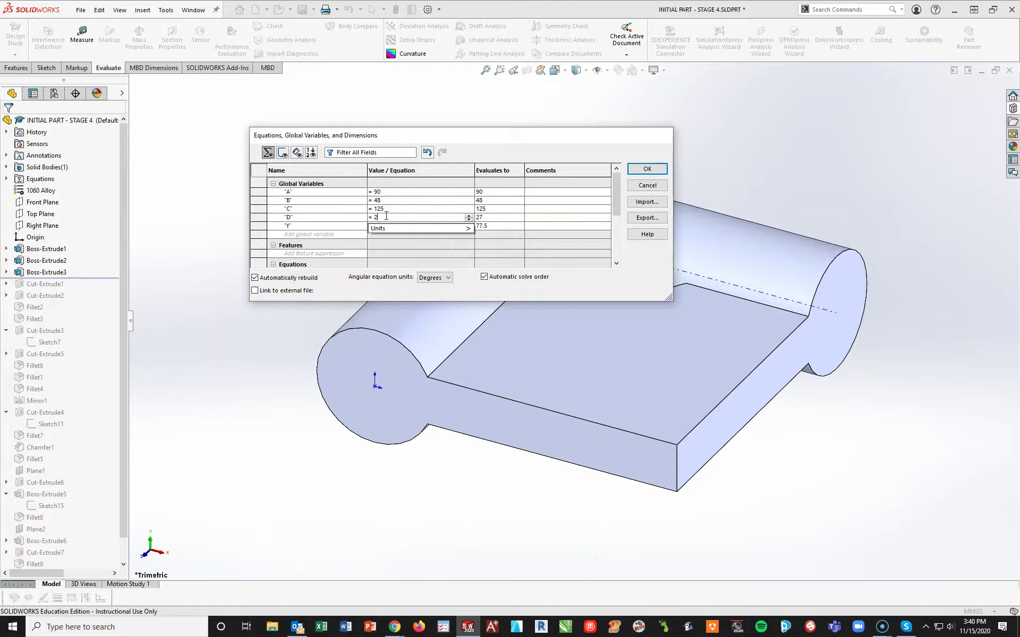
text(9)
key(Tab)
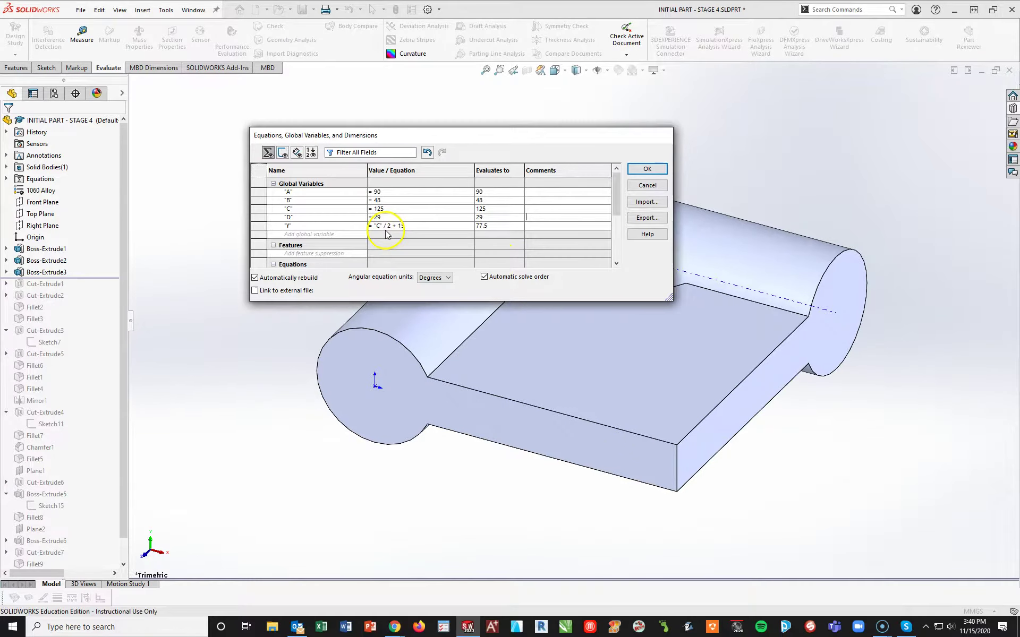
click(647, 168)
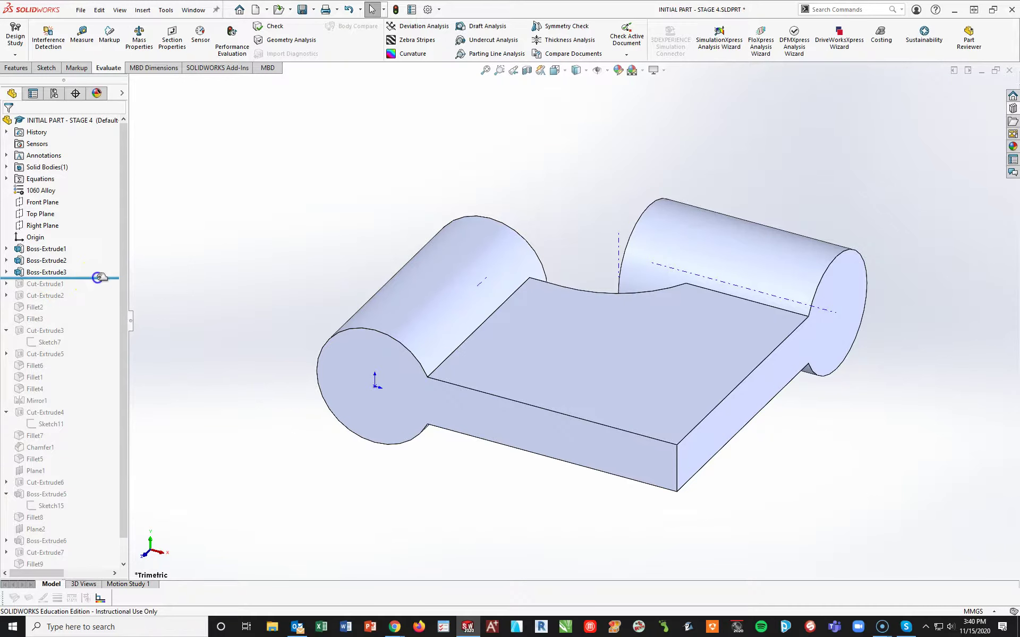
drag(98, 277, 69, 565)
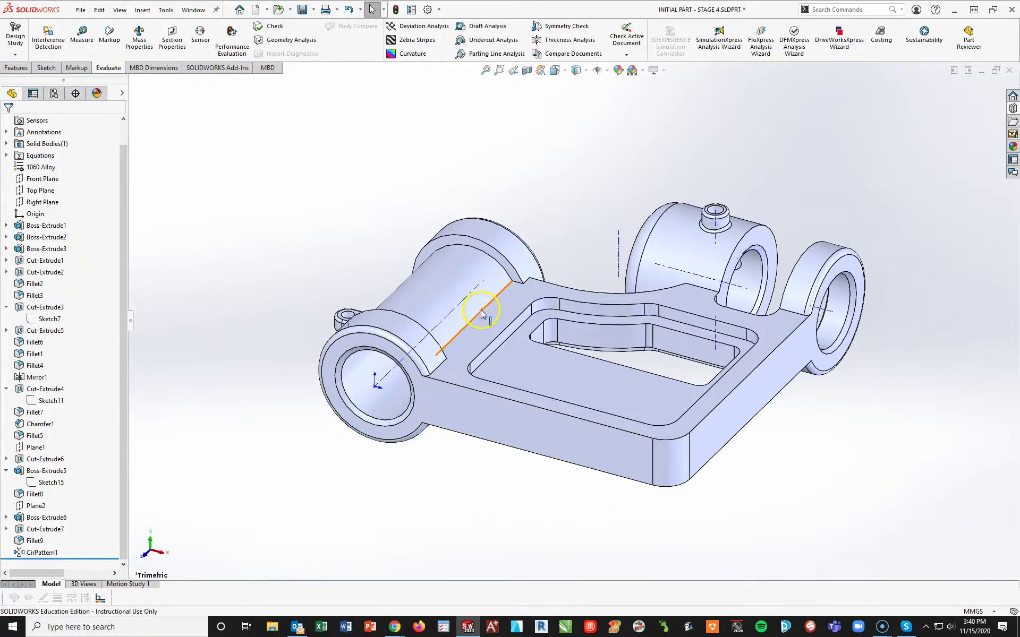
Step: Save the part to the Desktop as a new file named INITIAL PART - STAGE 5
click(313, 10)
click(319, 30)
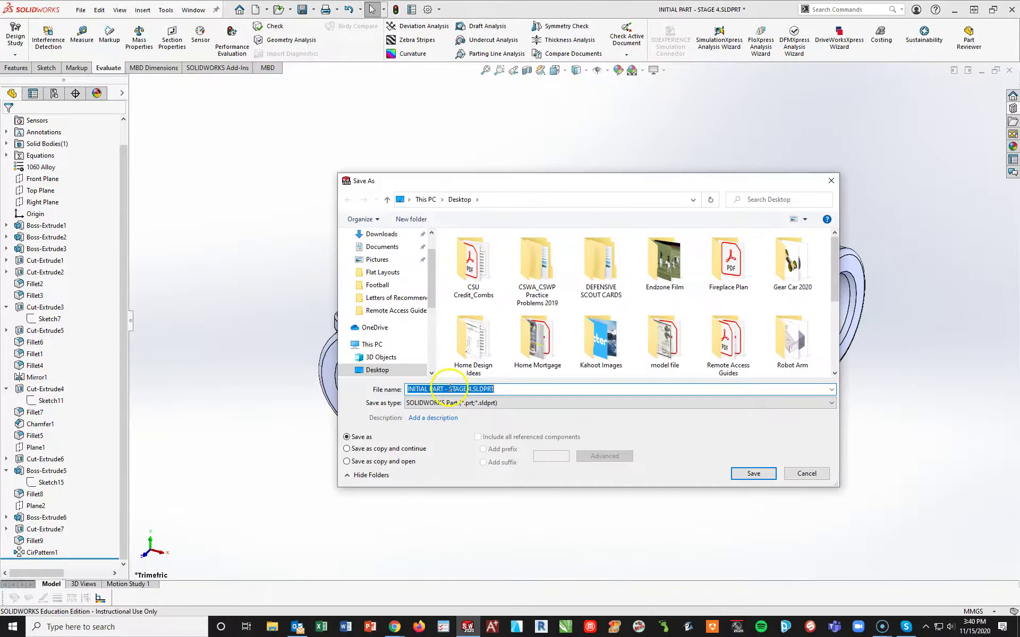
click(471, 390)
key(BackSpace)
key(BackSpace)
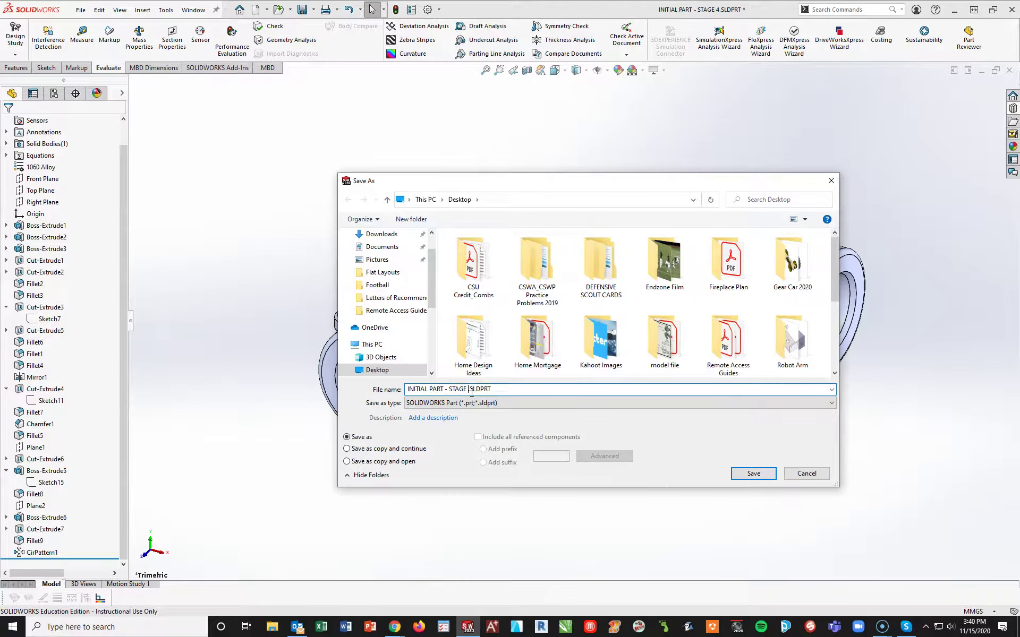
text(5)
click(754, 473)
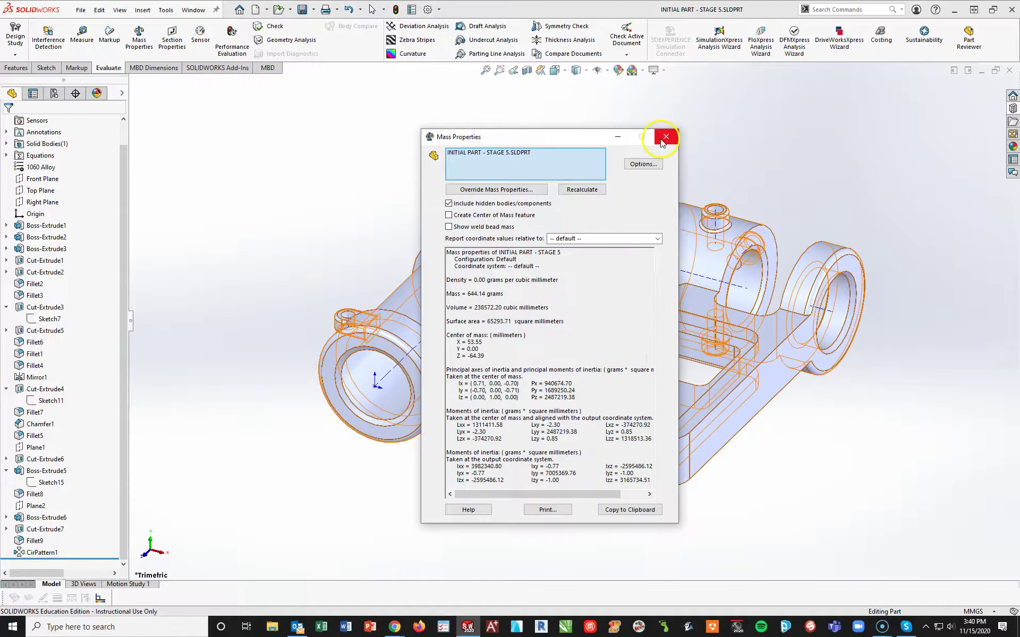
Step: Check the mass properties of the stage 5 part and save it
click(664, 138)
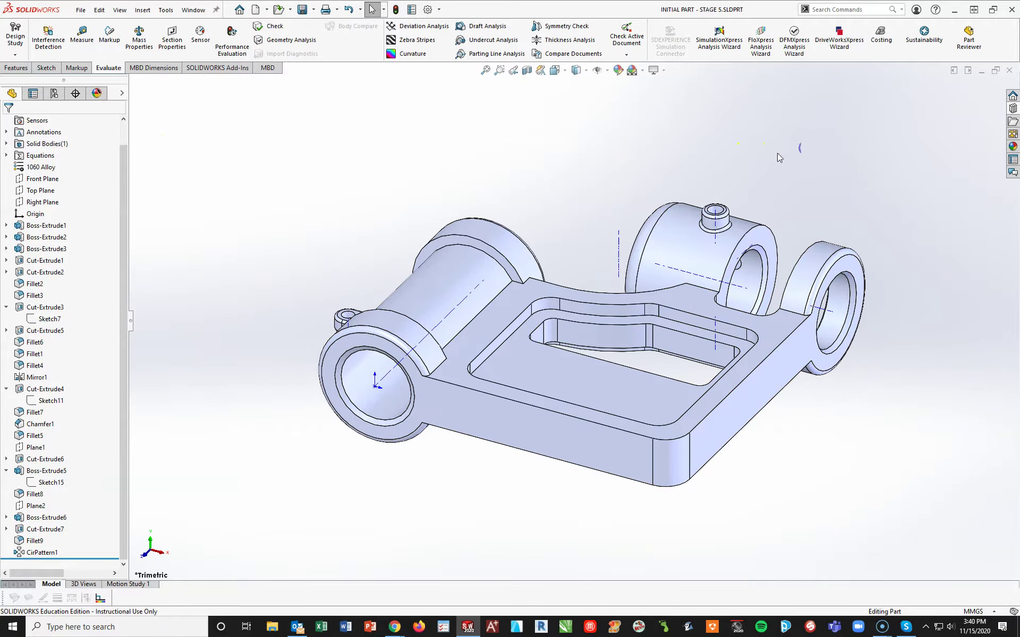
click(302, 9)
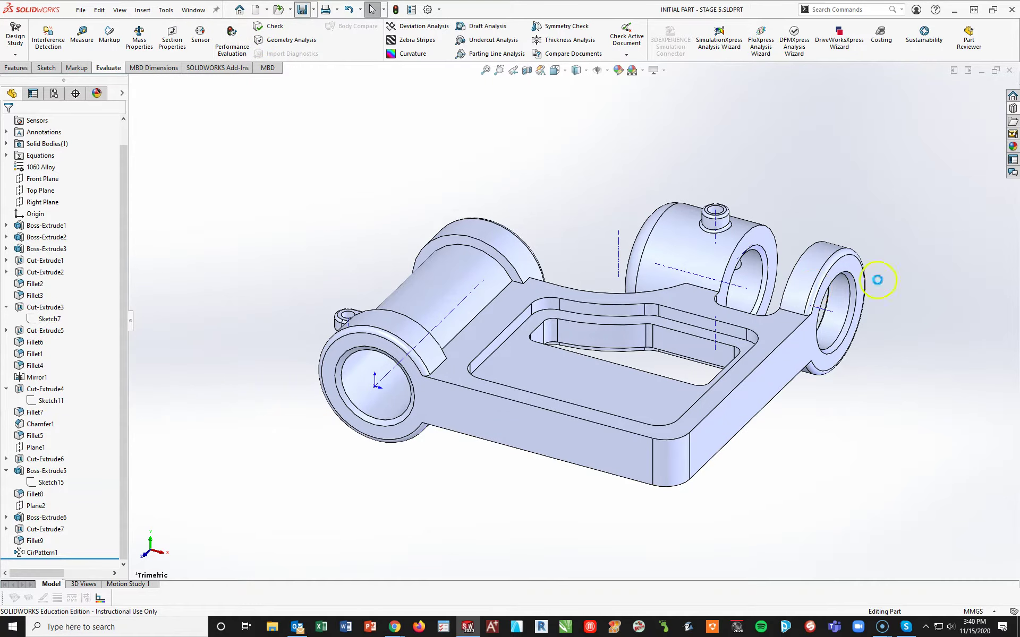